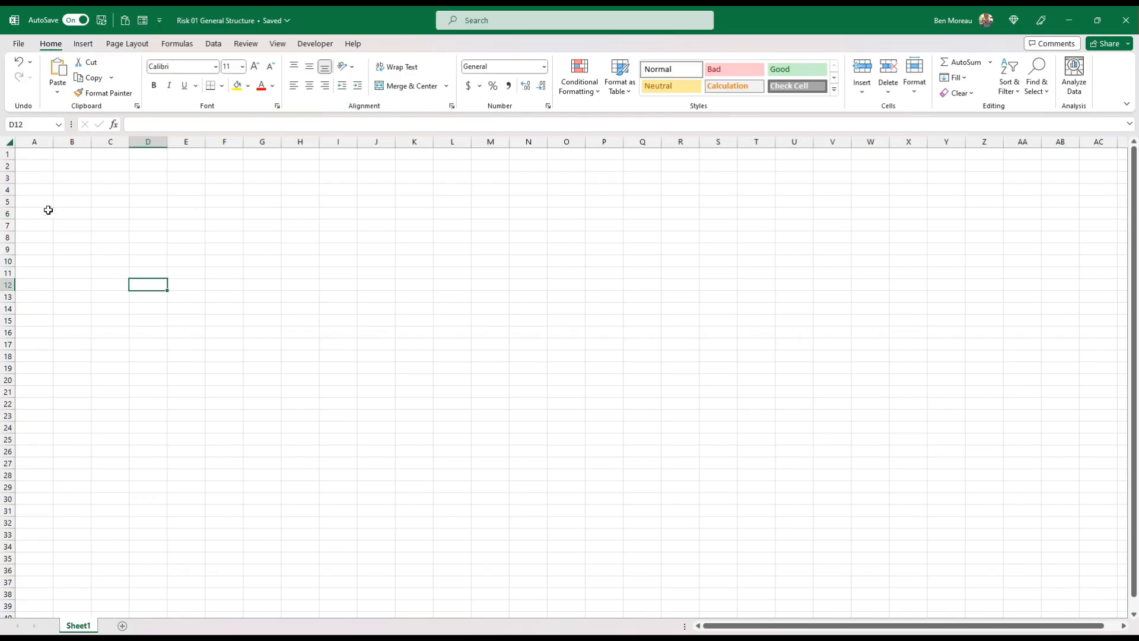
# Paste the copied risk register header row at A4 with its formatting and widen columns A to M equally
pyautogui.click(37, 191)
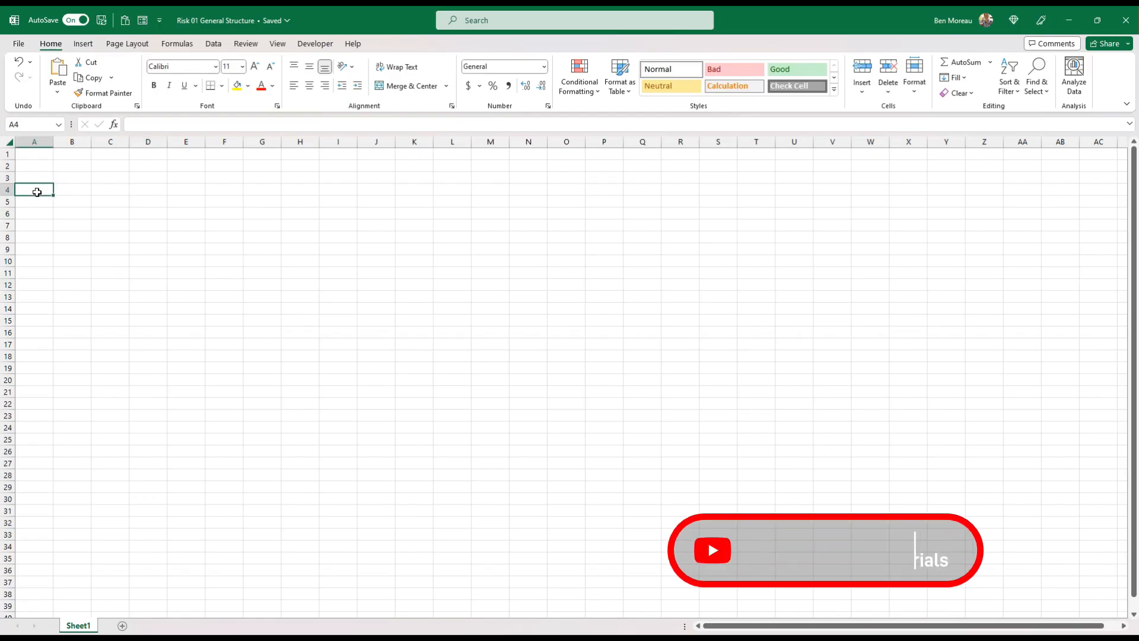
pyautogui.rightClick(37, 191)
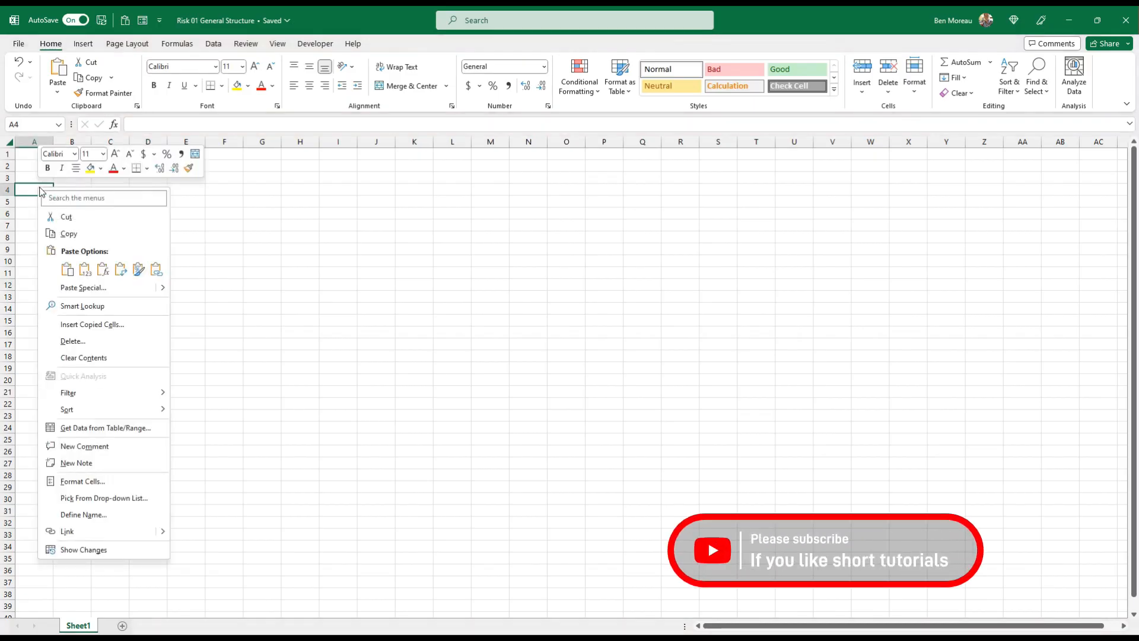
pyautogui.click(67, 270)
pyautogui.moveTo(46, 141); pyautogui.dragTo(559, 141)
pyautogui.moveTo(975, 141); pyautogui.dragTo(954, 141)
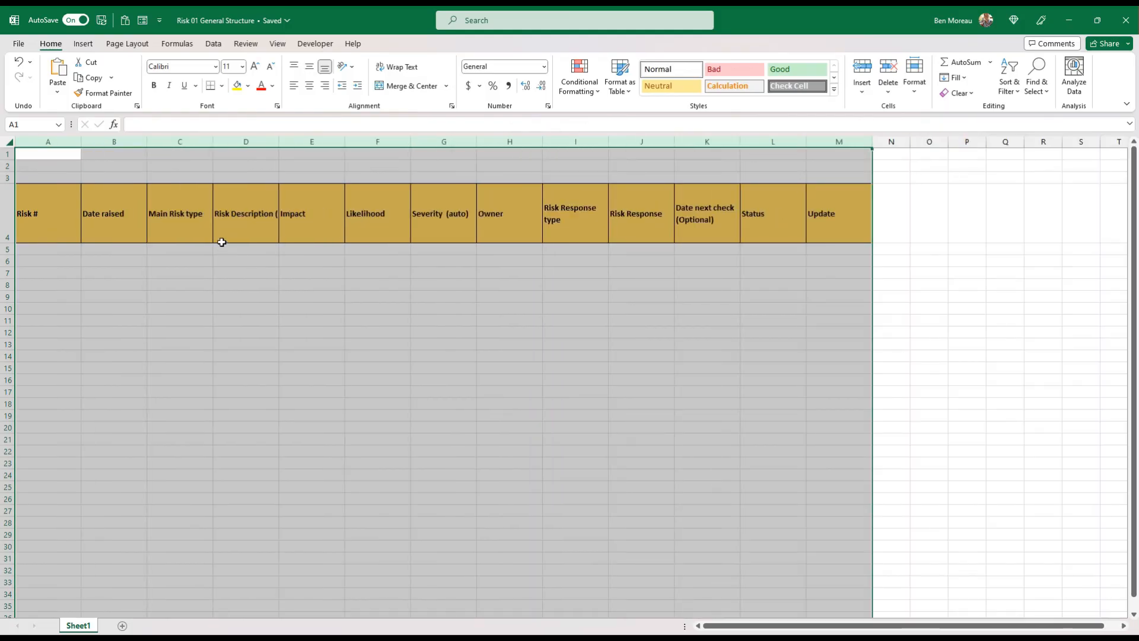
# Apply all borders to the empty register rows A5:M15 below the headers
pyautogui.click(206, 223)
pyautogui.press('Left')
pyautogui.press('Left')
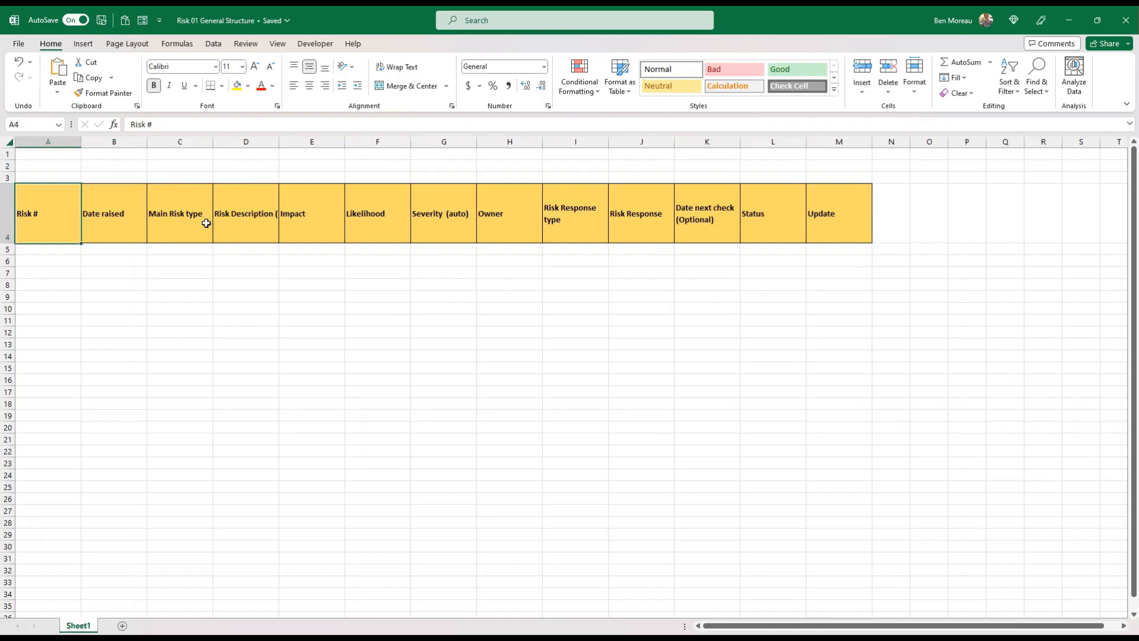
pyautogui.press('Down')
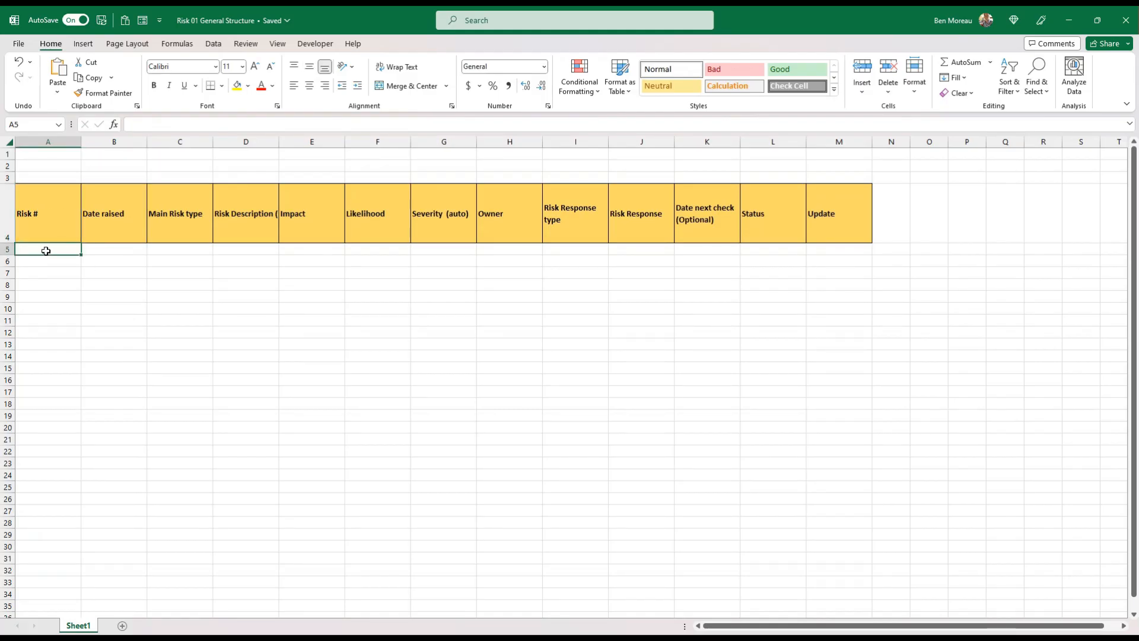
pyautogui.moveTo(48, 251)
pyautogui.mouseDown()
pyautogui.moveTo(231, 301)
pyautogui.moveTo(863, 370)
pyautogui.mouseUp()
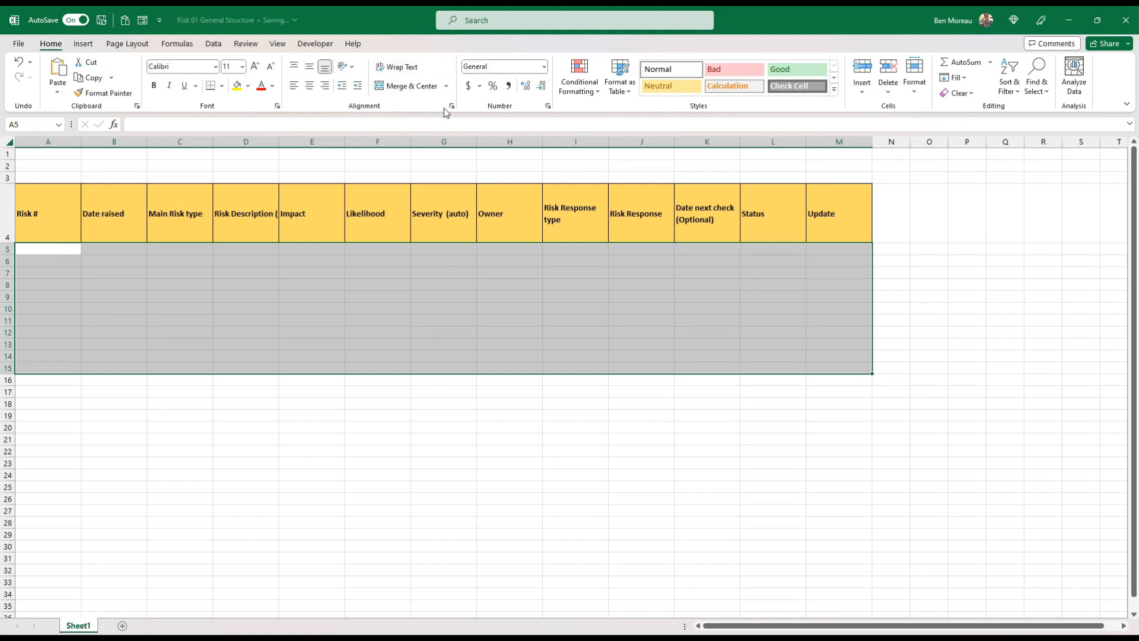
pyautogui.click(221, 85)
pyautogui.click(238, 208)
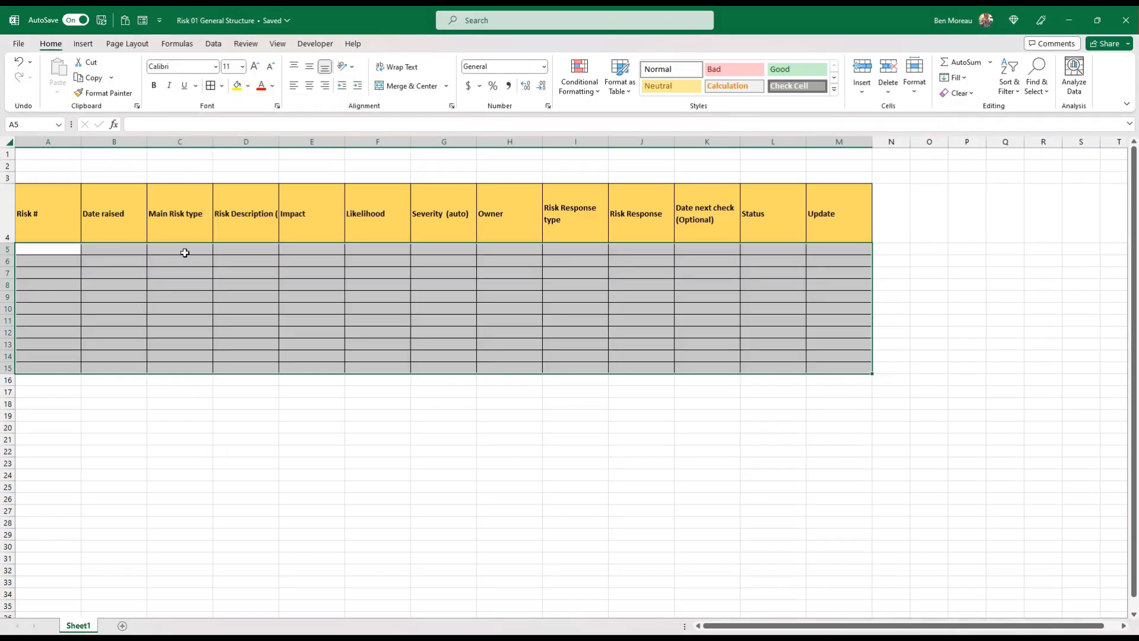
# Enter 1 and 2 as the first two risk numbers in A5 and A6
pyautogui.click(51, 253)
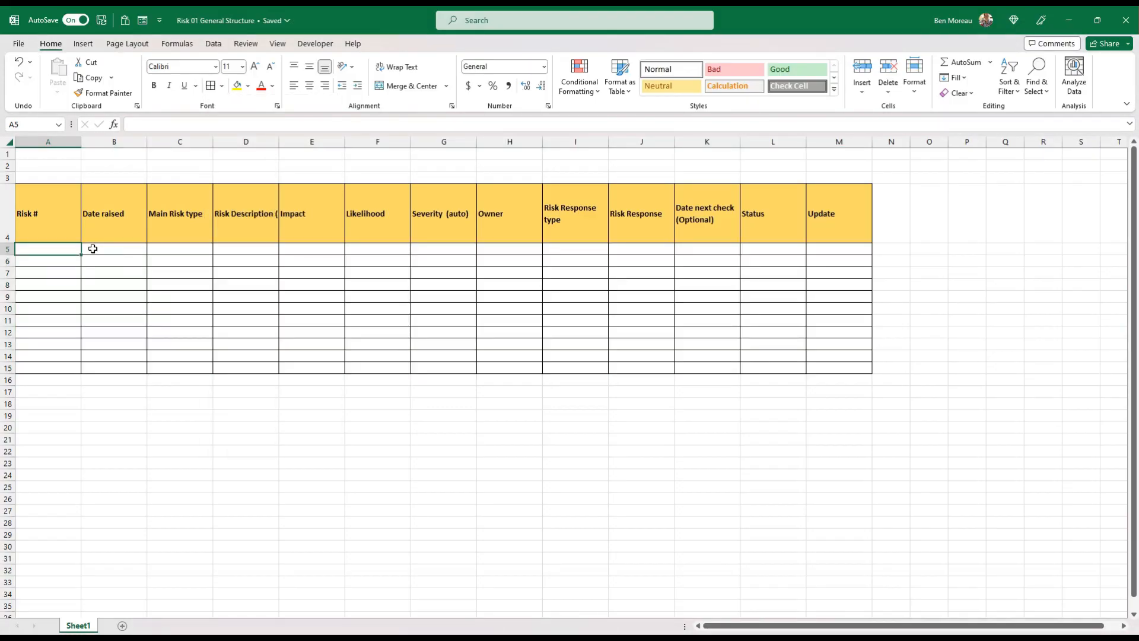
pyautogui.write('1')
pyautogui.press('Return')
pyautogui.write('2')
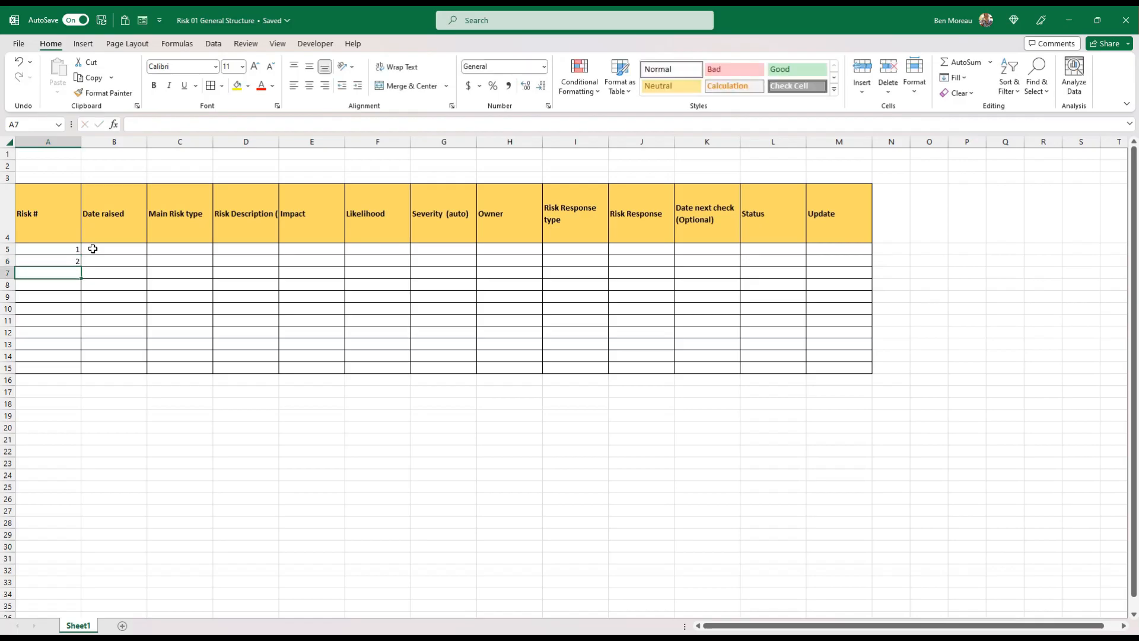
pyautogui.press('Return')
# Enter 10/12/2022 as the date raised for the first risk in B5
pyautogui.click(93, 249)
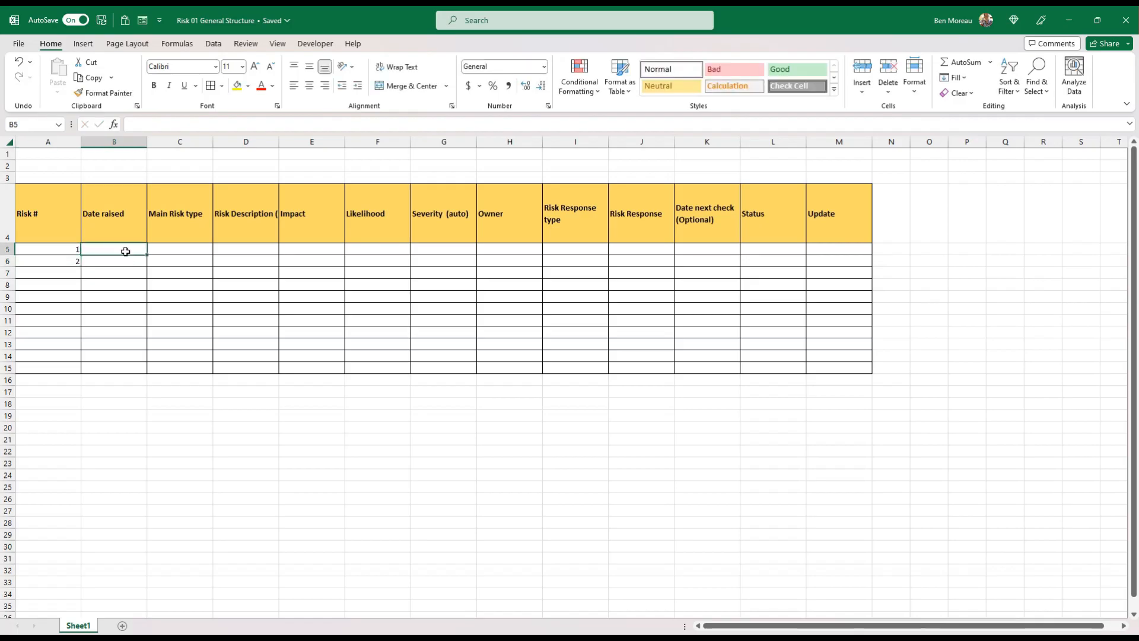
pyautogui.write('10')
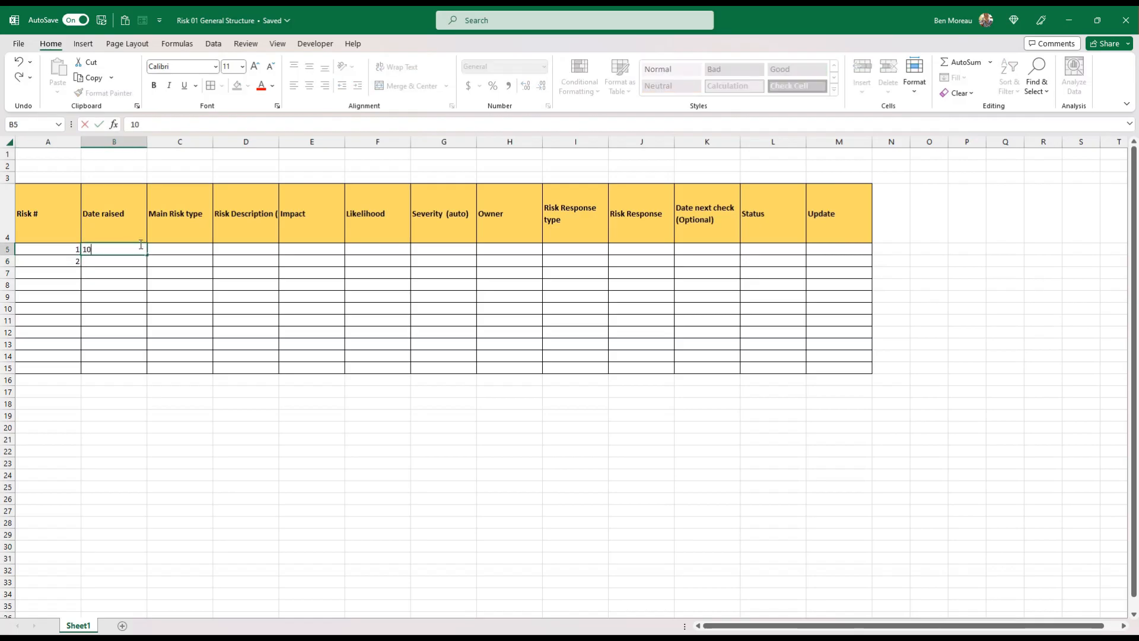
pyautogui.write('/12/2022')
pyautogui.press('Tab')
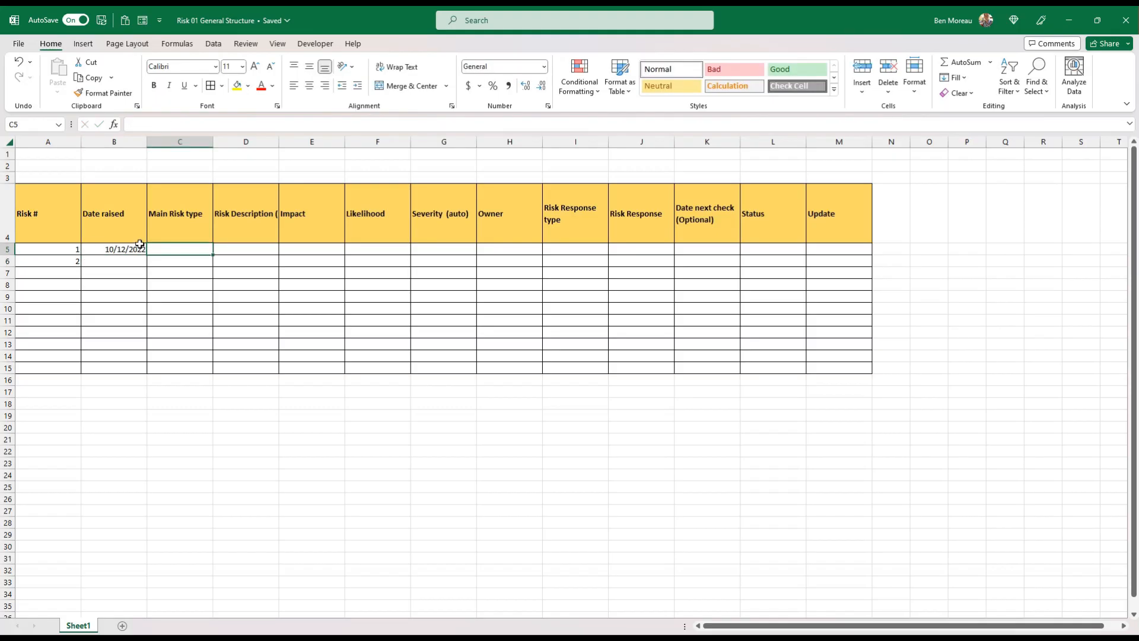
# Add a new worksheet and enter "Validation risk Type" in cell C6
pyautogui.click(198, 473)
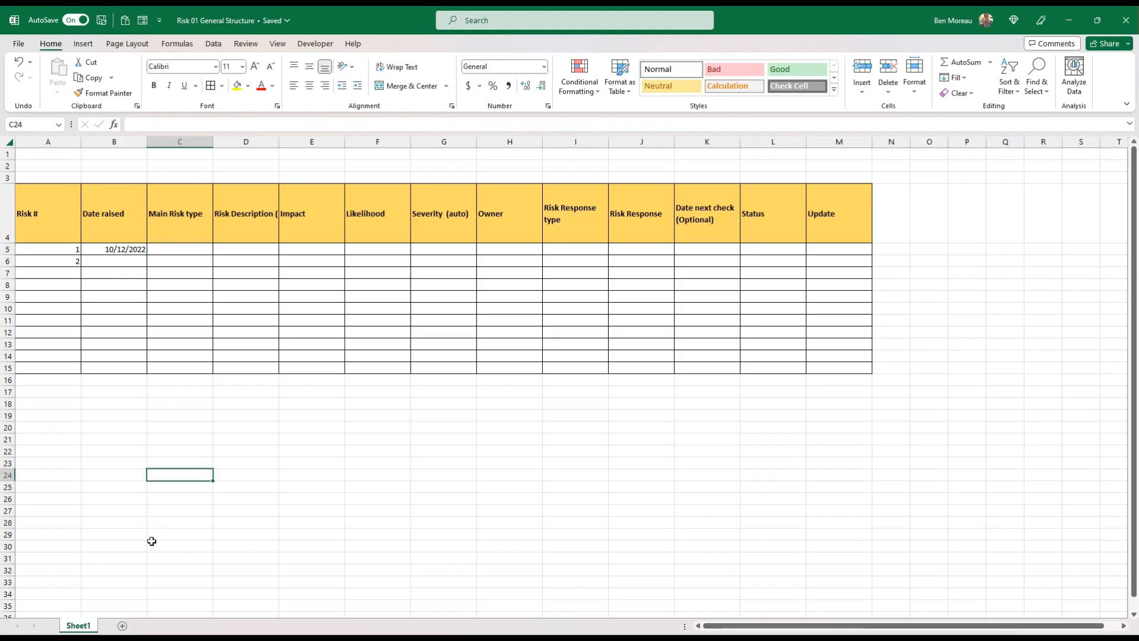
pyautogui.click(123, 627)
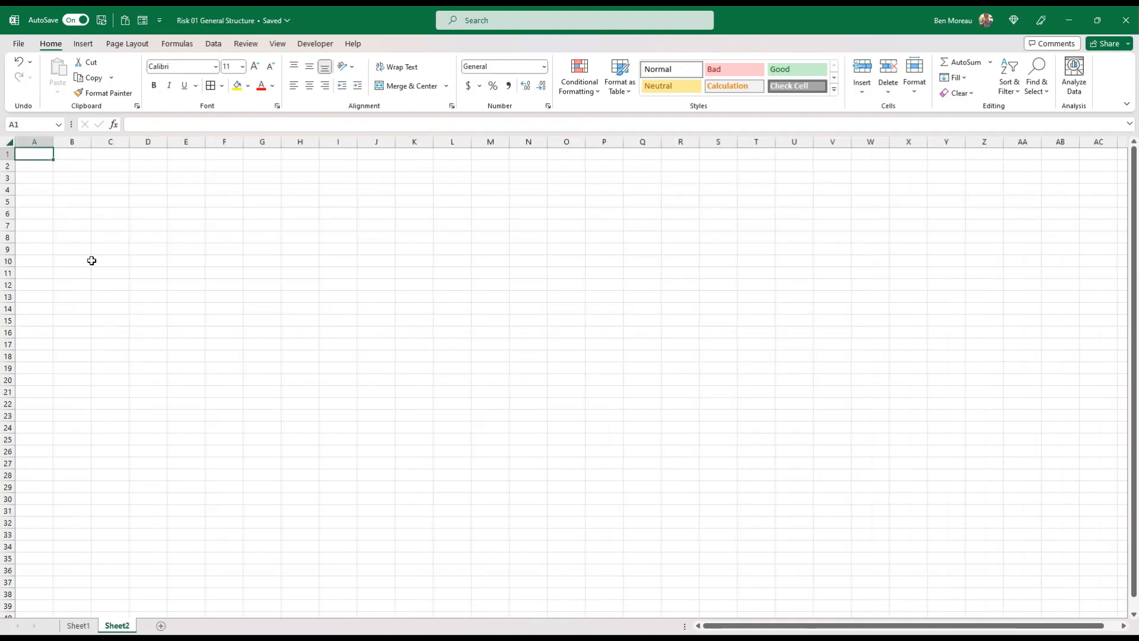
pyautogui.click(124, 216)
pyautogui.write('V')
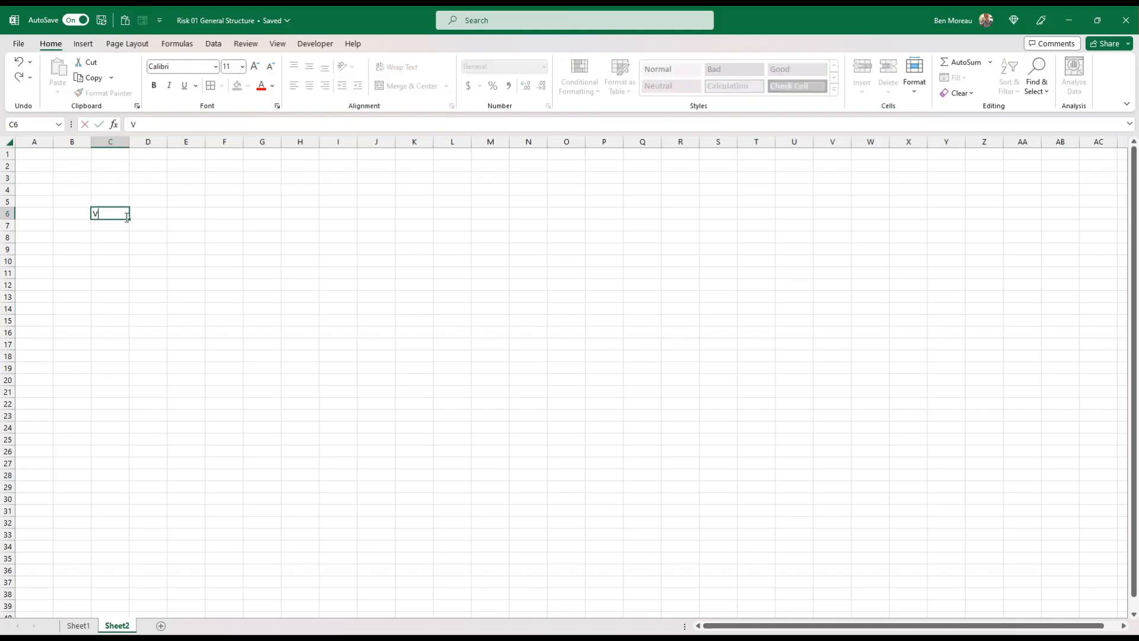
pyautogui.write('alidation risk Type')
pyautogui.press('Return')
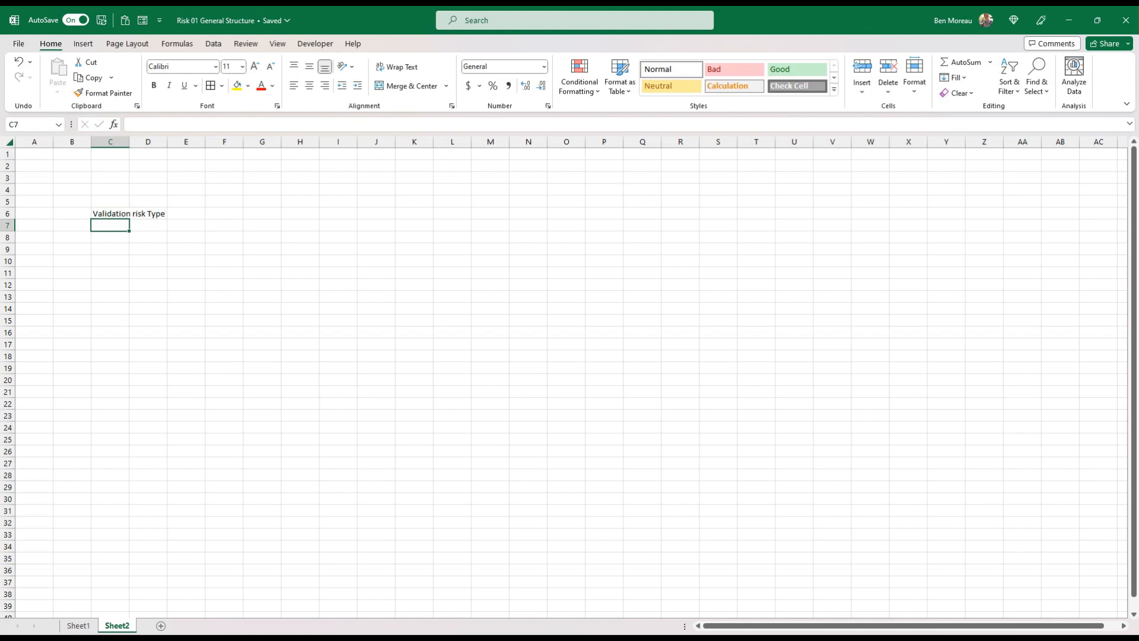
# Copy the Risk Type list from the other window and paste it over cell C6 on Sheet2
pyautogui.hotkey('alt', 'Tab')
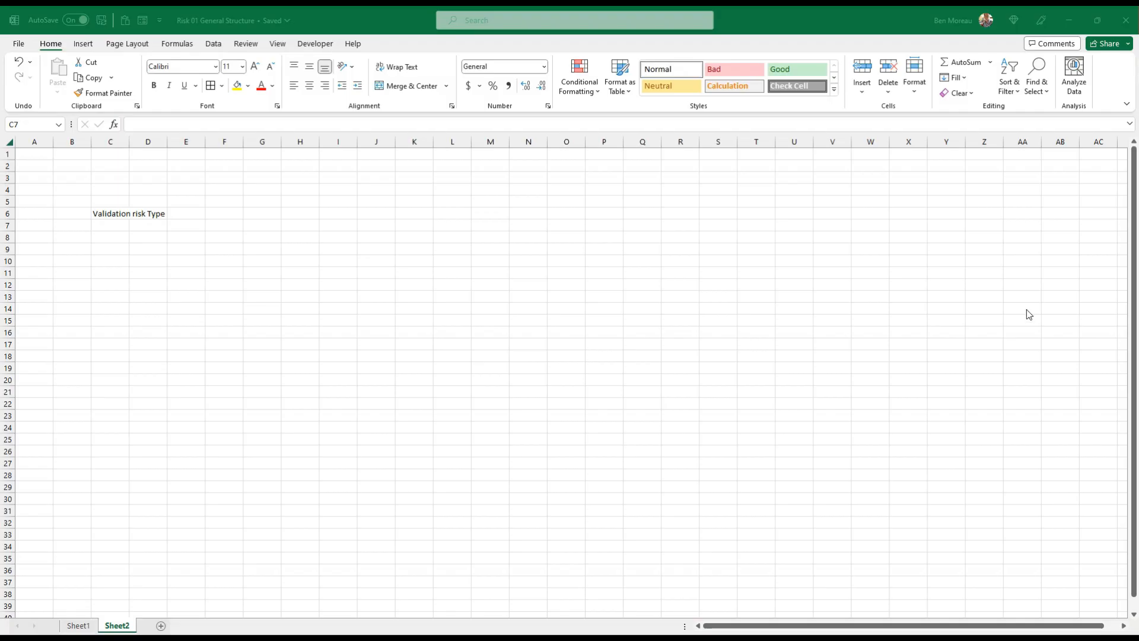
pyautogui.hotkey('alt', 'Tab')
pyautogui.click(107, 212)
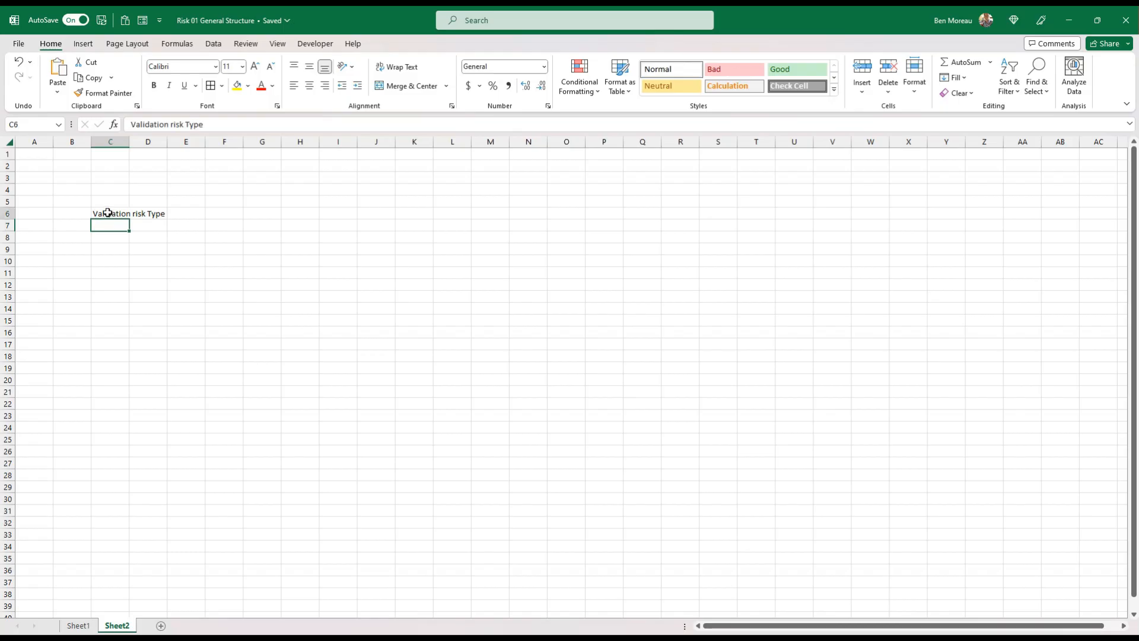
pyautogui.rightClick(108, 212)
pyautogui.click(153, 294)
pyautogui.rightClick(109, 218)
pyautogui.click(208, 297)
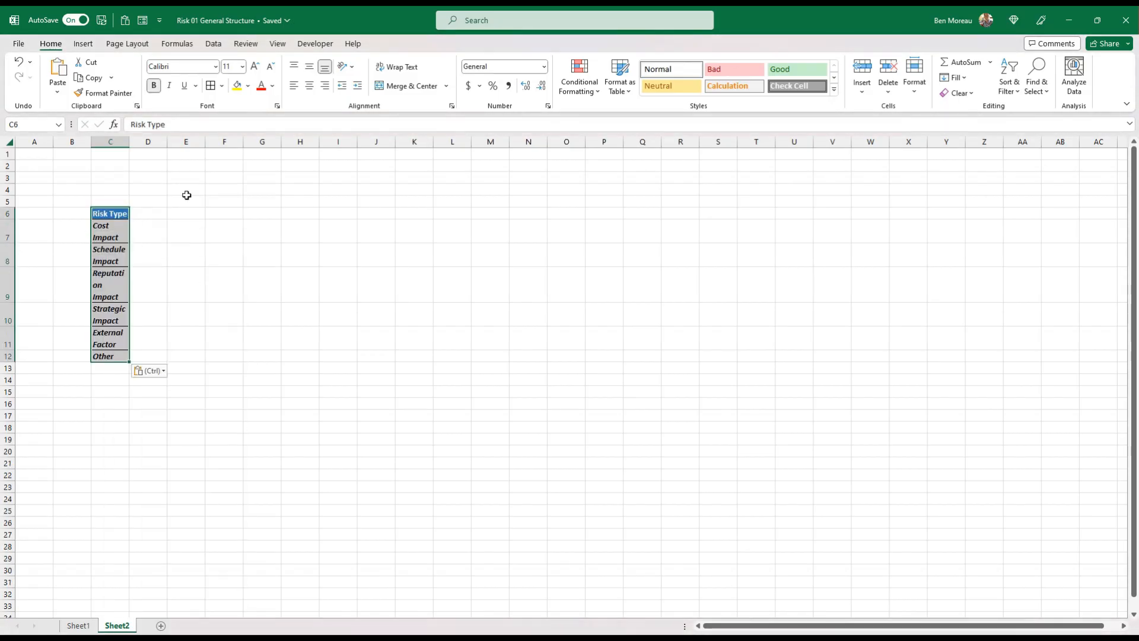
# Widen column C so each risk type fits on one line and give all rows of the sheet a uniform height
pyautogui.moveTo(129, 141); pyautogui.dragTo(241, 141)
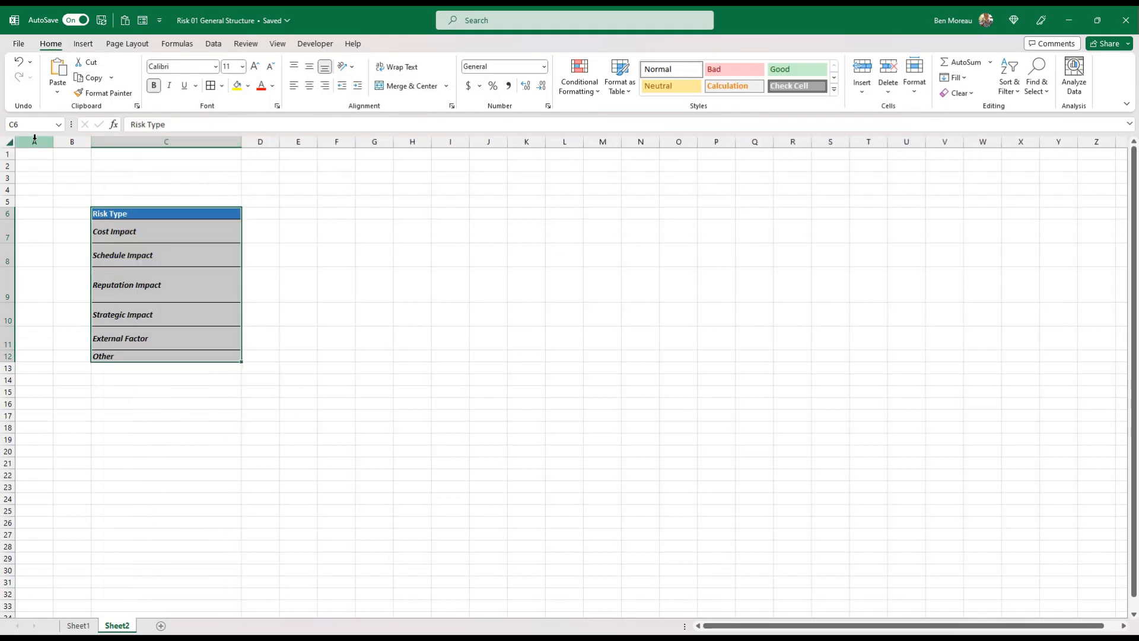
pyautogui.click(9, 142)
pyautogui.moveTo(11, 241); pyautogui.dragTo(13, 249)
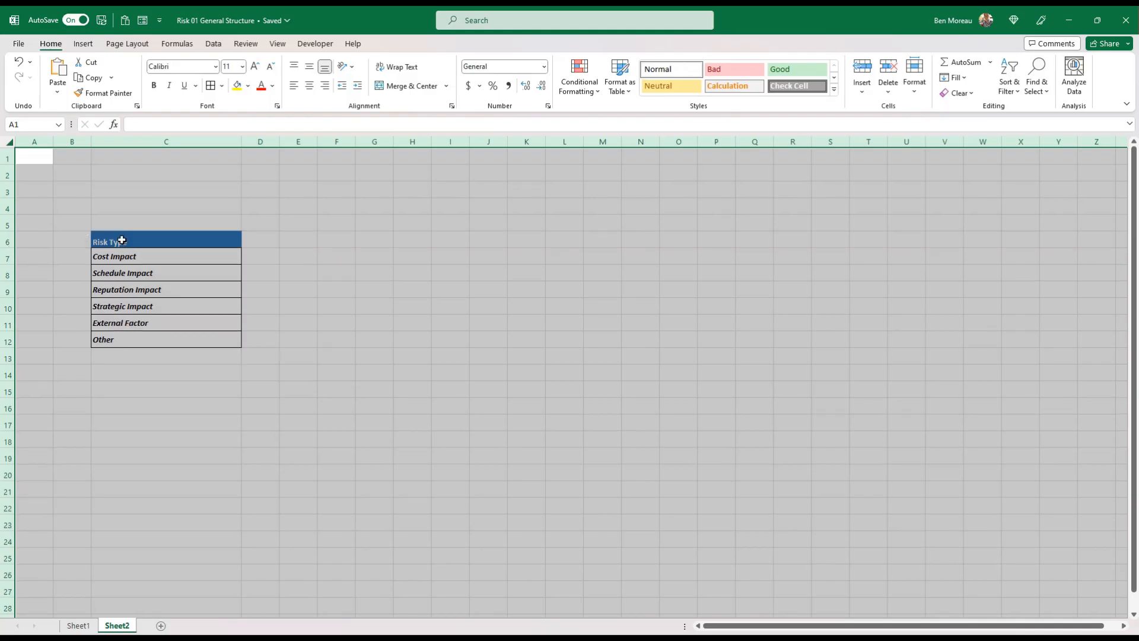
# Review the entries of the Risk Type list, from Cost Impact down to Other
pyautogui.click(122, 240)
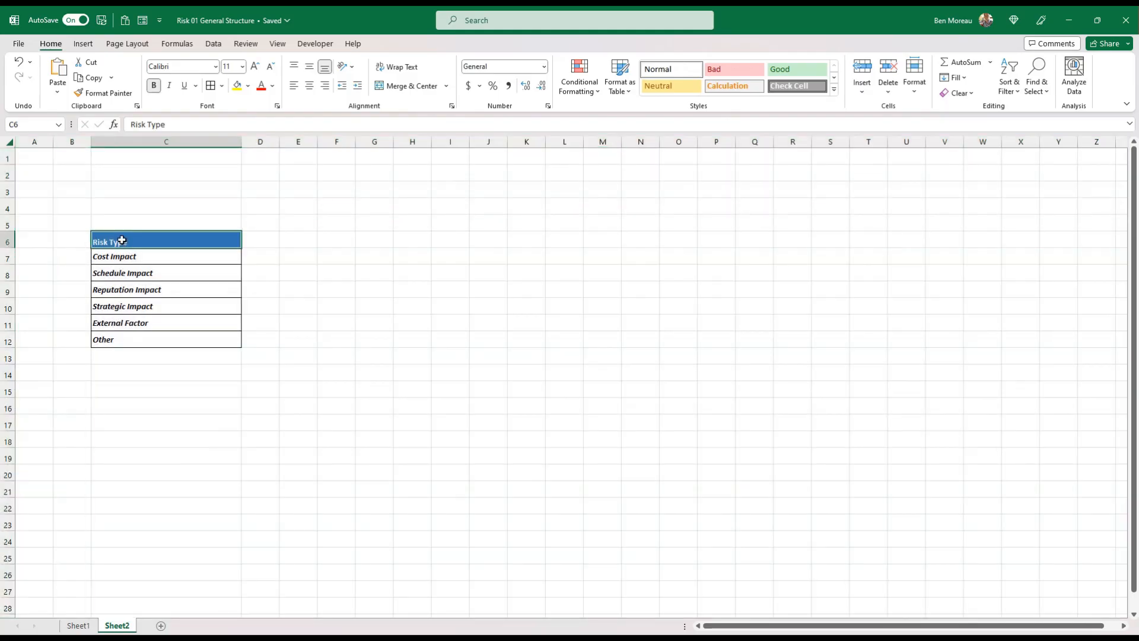
pyautogui.click(148, 257)
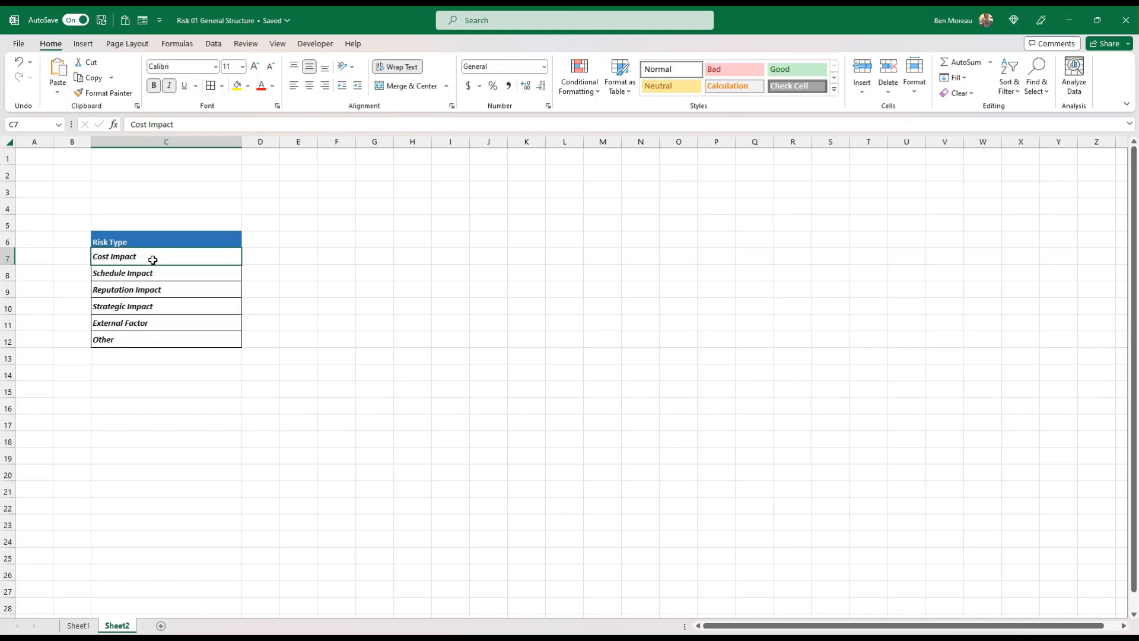
pyautogui.click(170, 290)
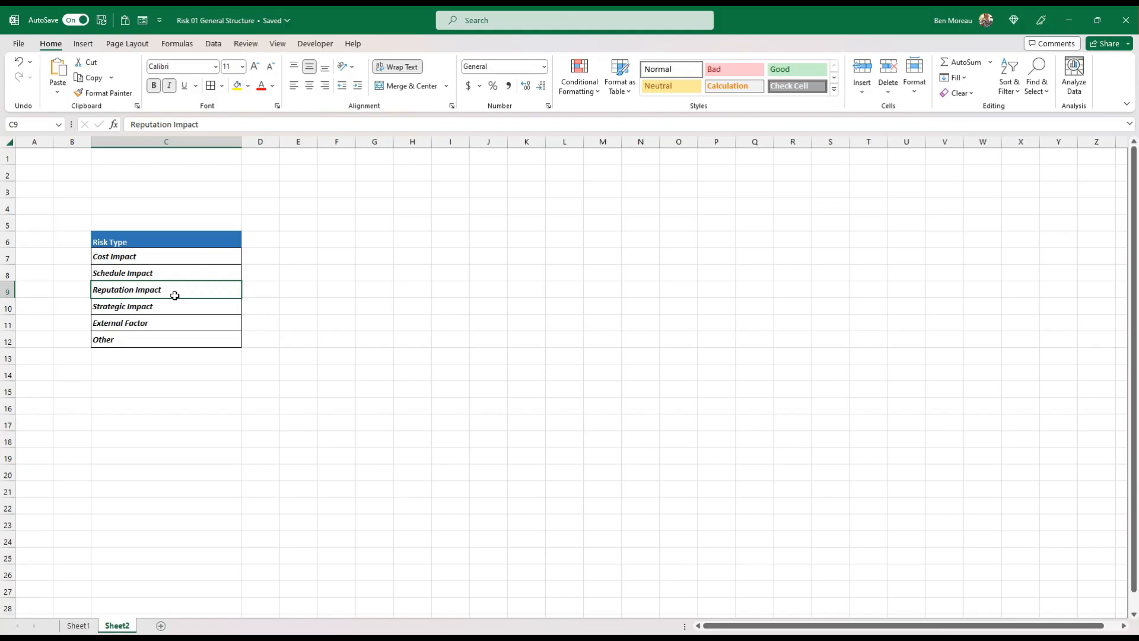
pyautogui.press('Down')
pyautogui.press('Down')
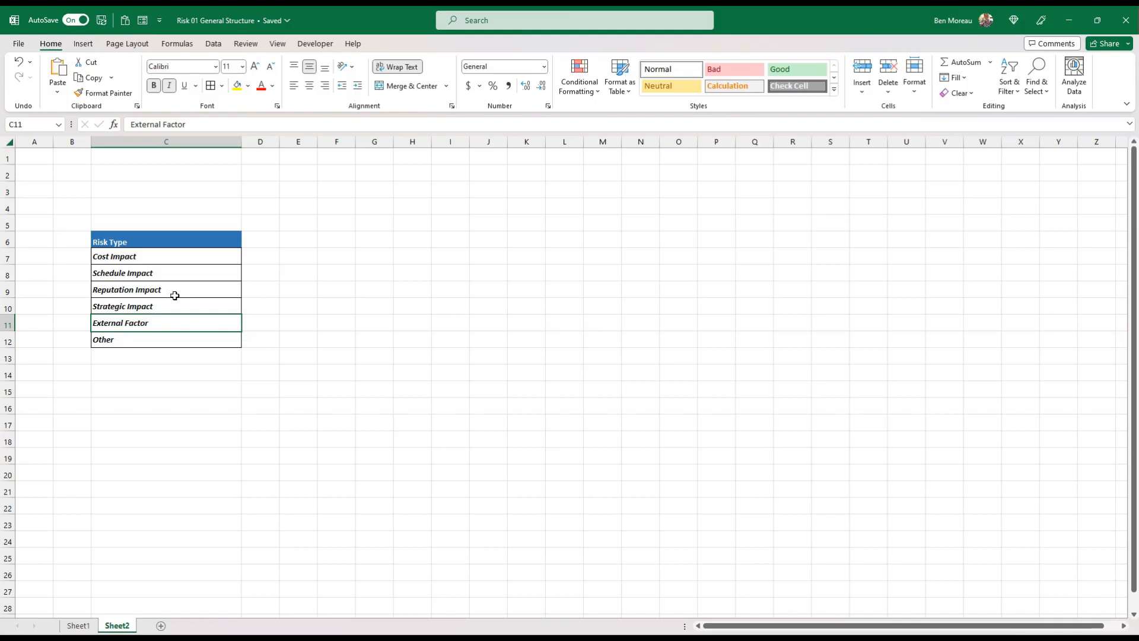
pyautogui.press('Down')
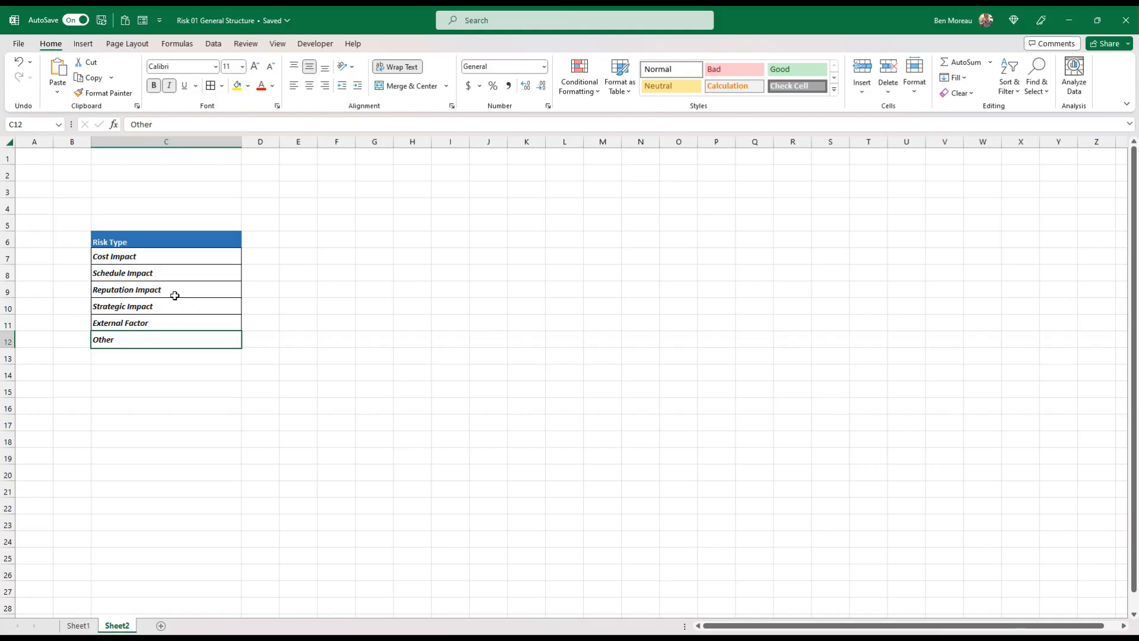
pyautogui.click(155, 455)
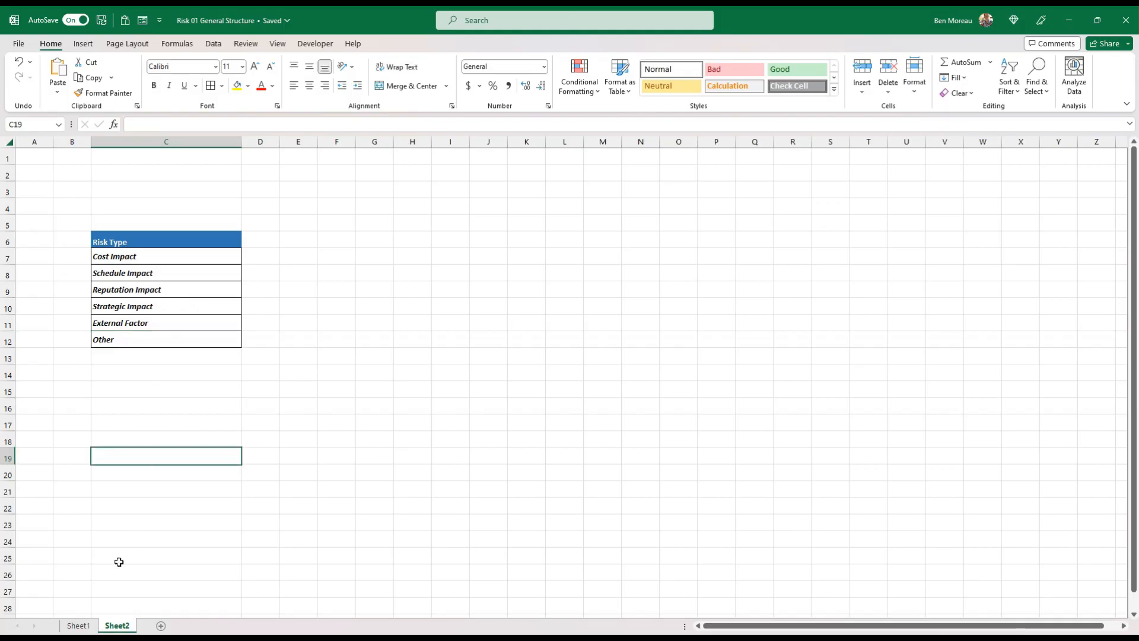
# Add list data validation to the first Main Risk type cell, C5 on Sheet1, using the risk types in Sheet2 C7:C12 as source
pyautogui.click(80, 625)
pyautogui.click(182, 248)
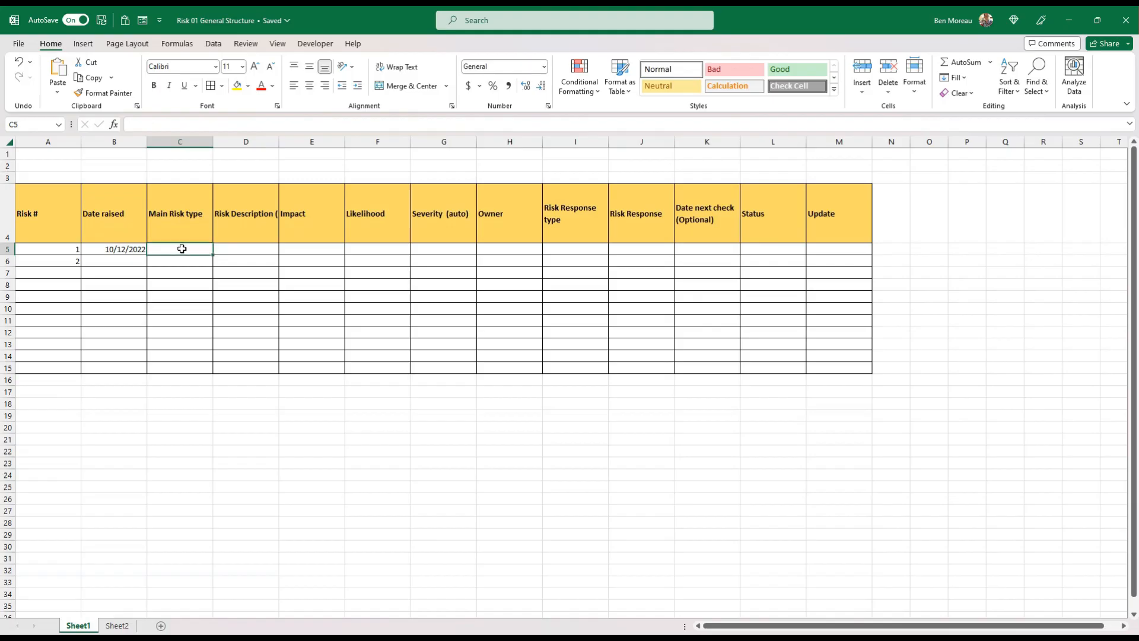
pyautogui.click(214, 45)
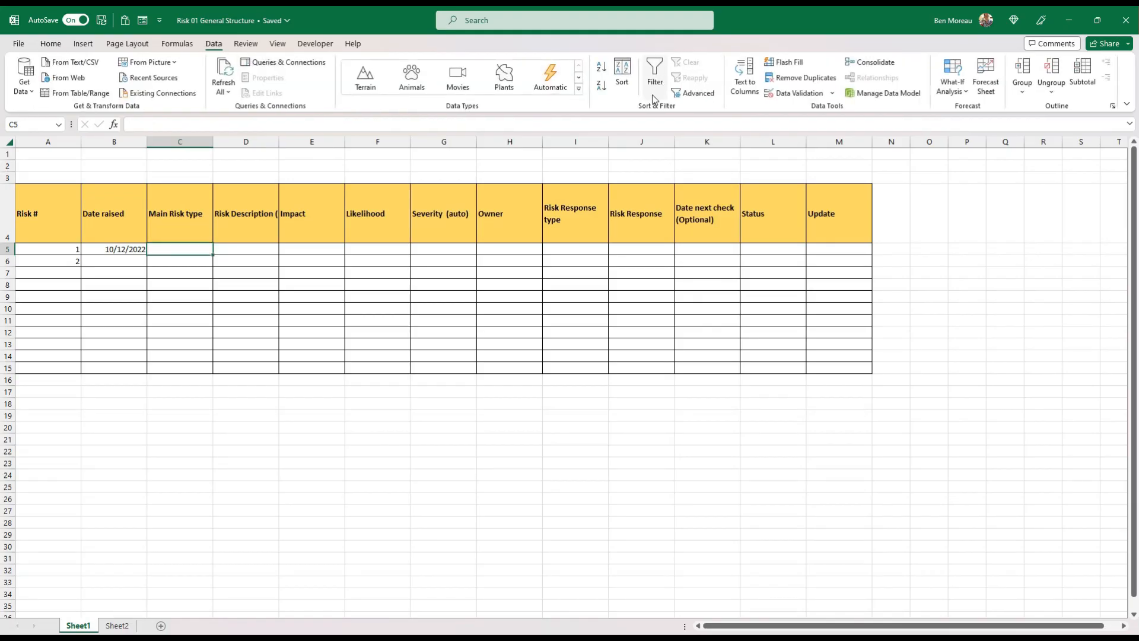
pyautogui.click(828, 96)
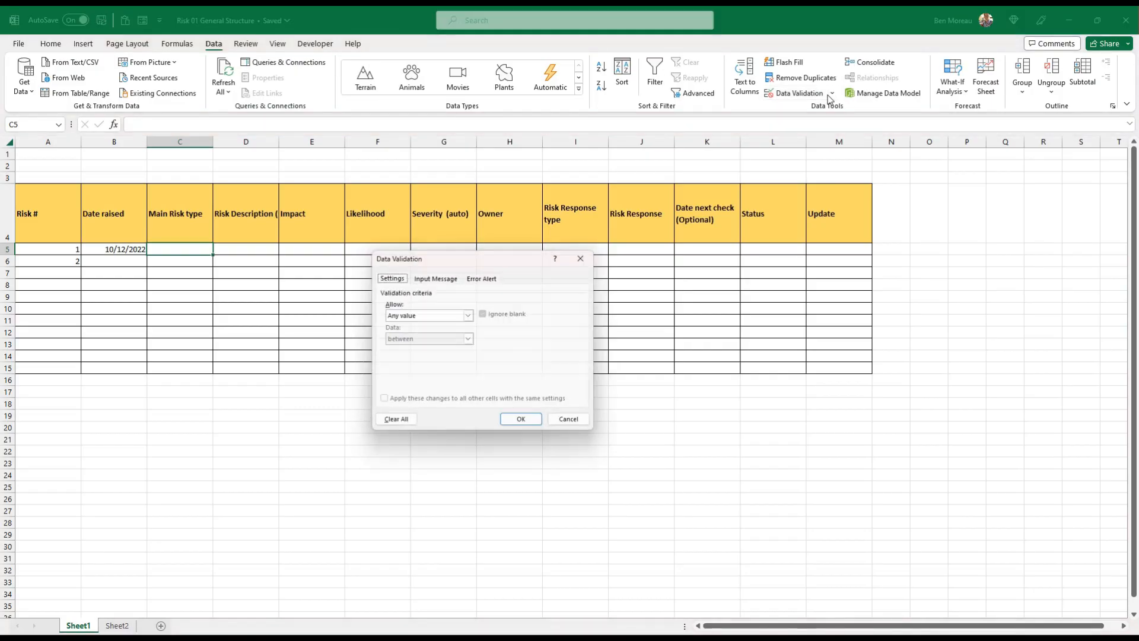
pyautogui.click(407, 316)
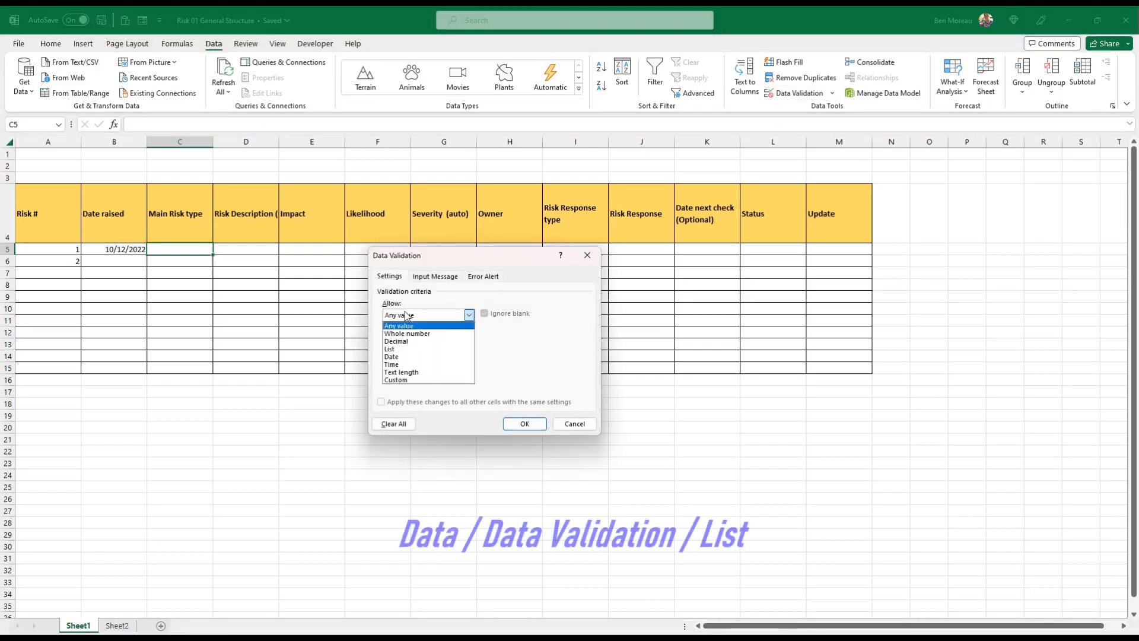
pyautogui.click(399, 349)
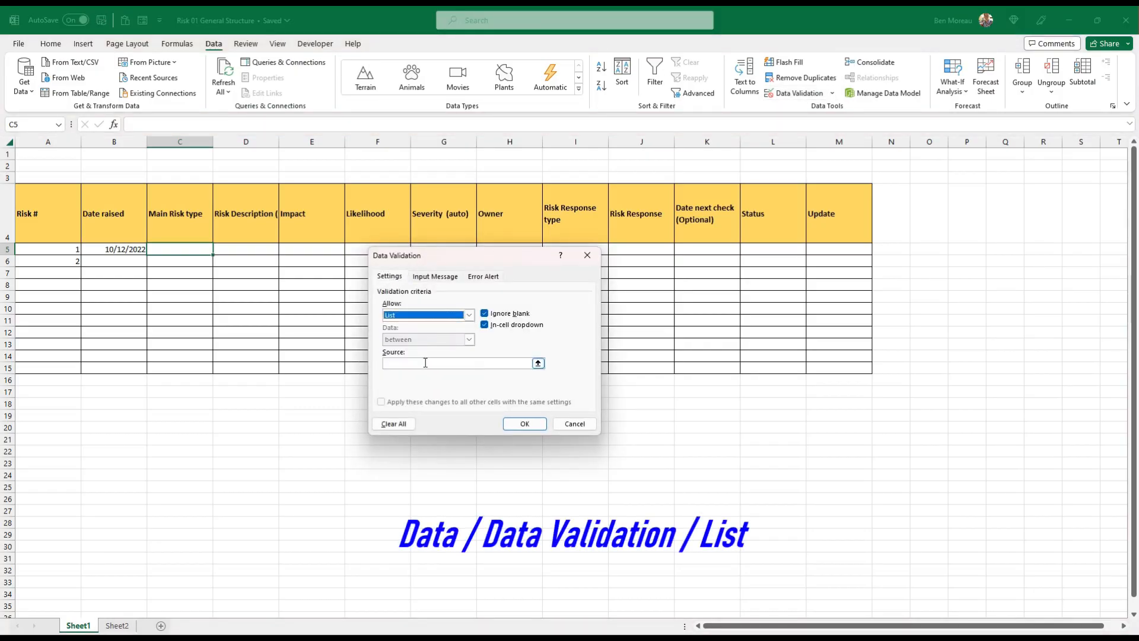
pyautogui.click(425, 364)
pyautogui.click(117, 626)
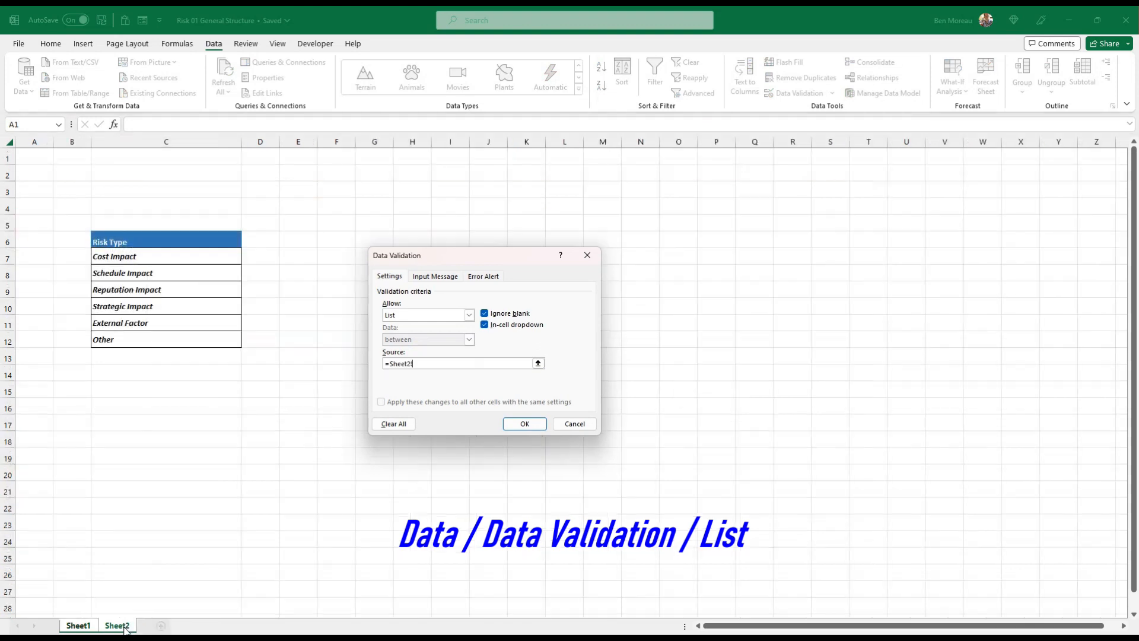
pyautogui.moveTo(129, 257); pyautogui.dragTo(132, 343)
pyautogui.click(522, 425)
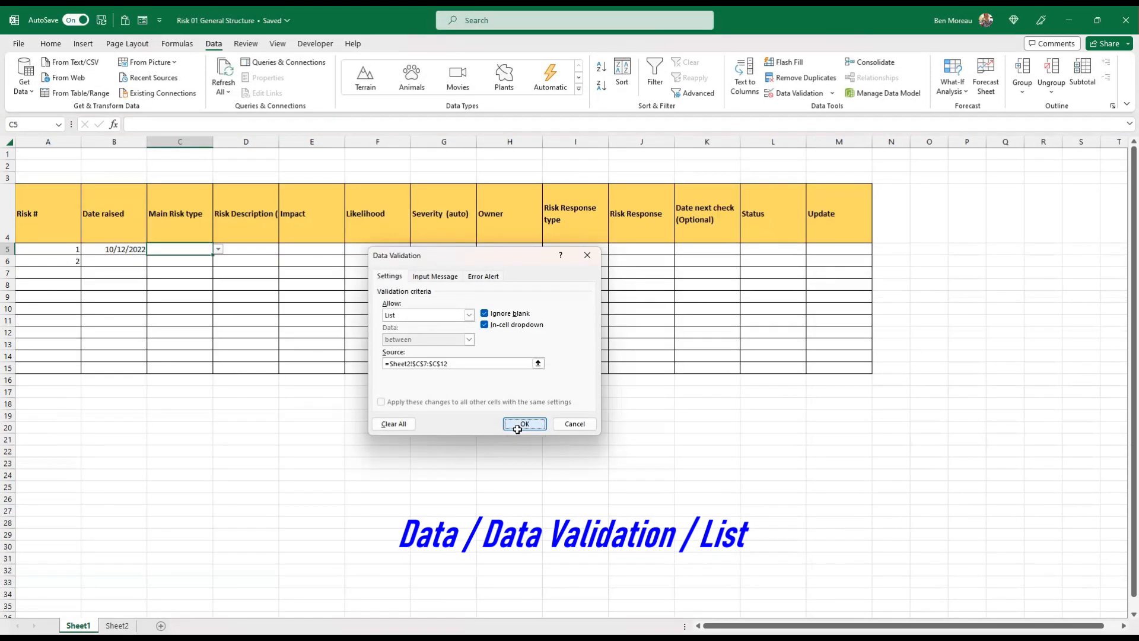
# Choose Strategic Impact from the dropdown list as the first risk's main risk type
pyautogui.click(218, 249)
pyautogui.click(178, 282)
pyautogui.click(199, 274)
pyautogui.click(201, 250)
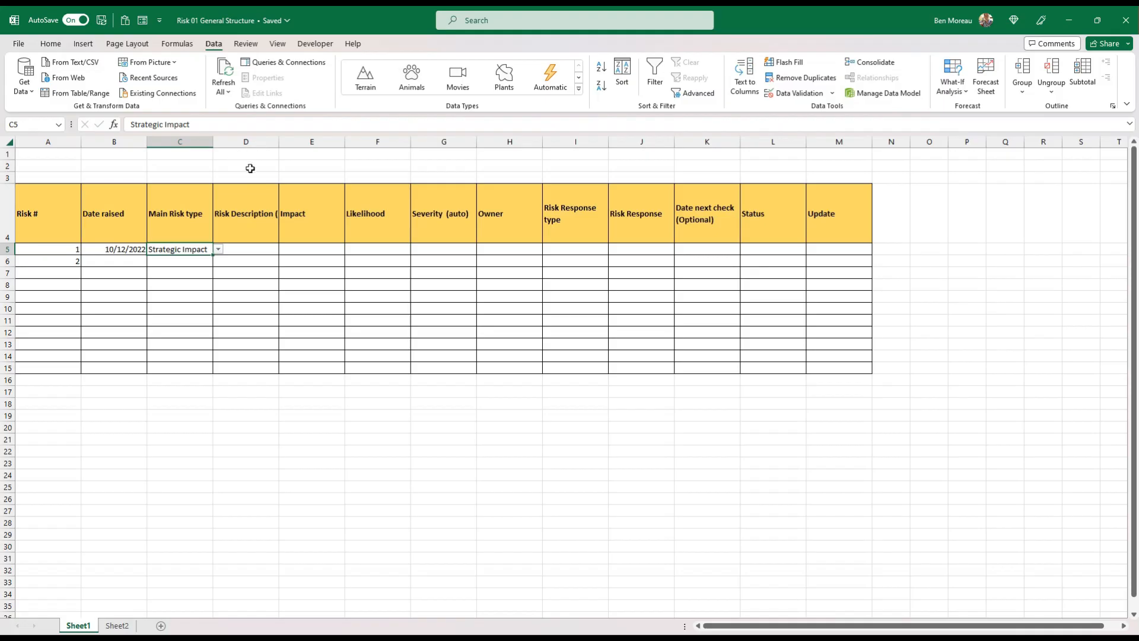
# Widen the Risk Description column so its whole header, including the If… Then… hint, fits on one line
pyautogui.click(249, 249)
pyautogui.moveTo(279, 142); pyautogui.dragTo(351, 148)
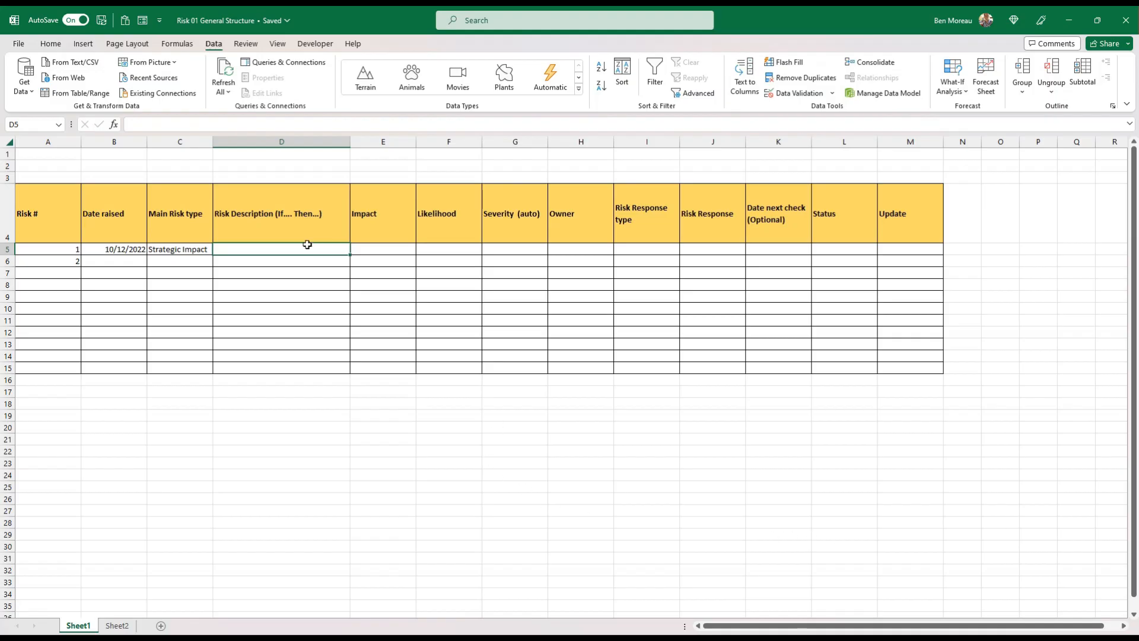
pyautogui.rightClick(261, 253)
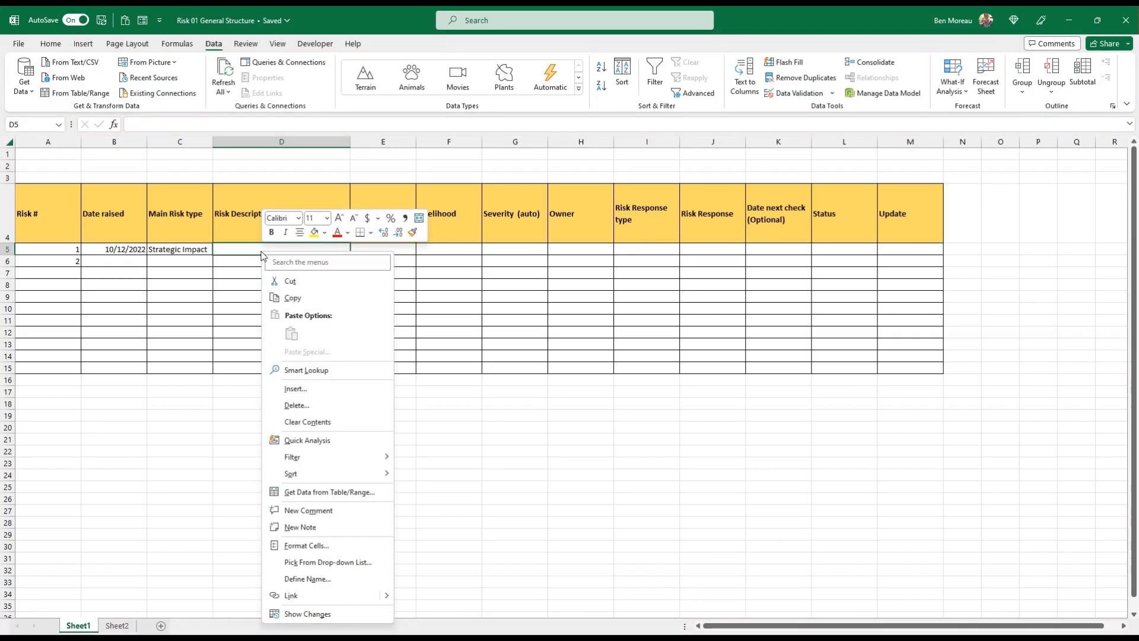
pyautogui.press('Escape')
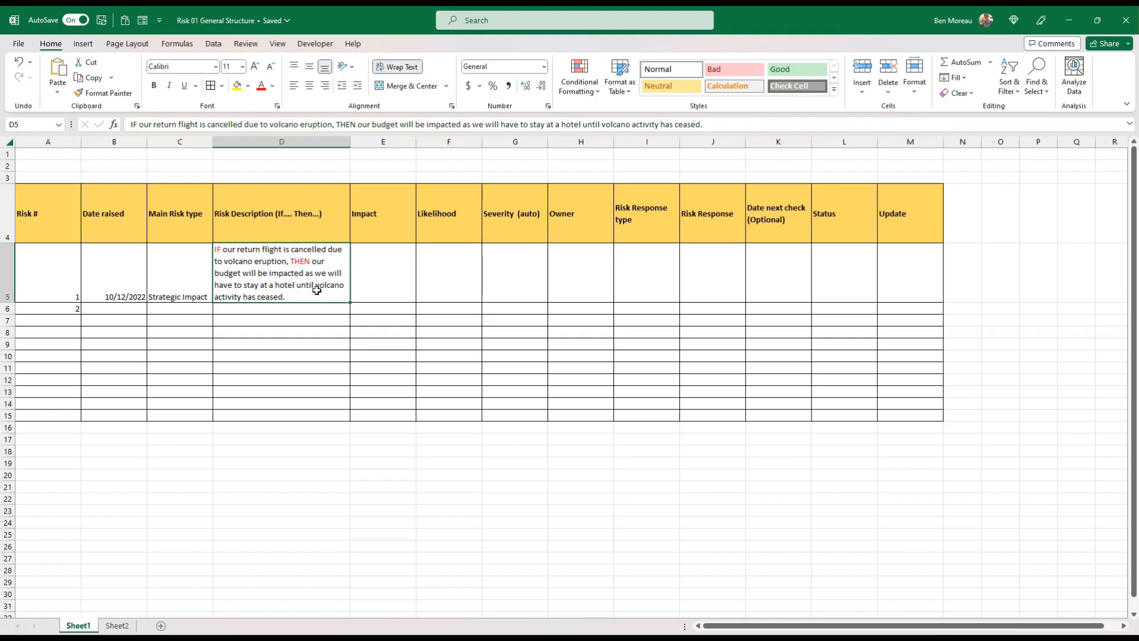
# Review the first risk's entry from Risk # to Risk Description, and its Impact, Likelihood and Severity cells
pyautogui.moveTo(317, 289); pyautogui.dragTo(47, 283)
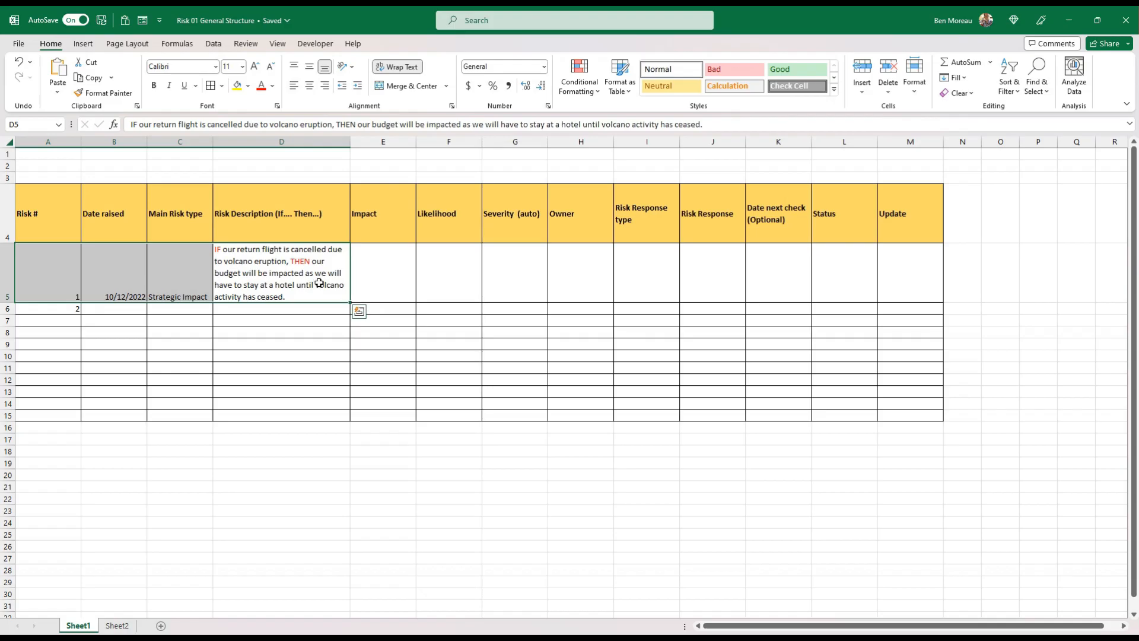
pyautogui.click(393, 232)
pyautogui.click(394, 283)
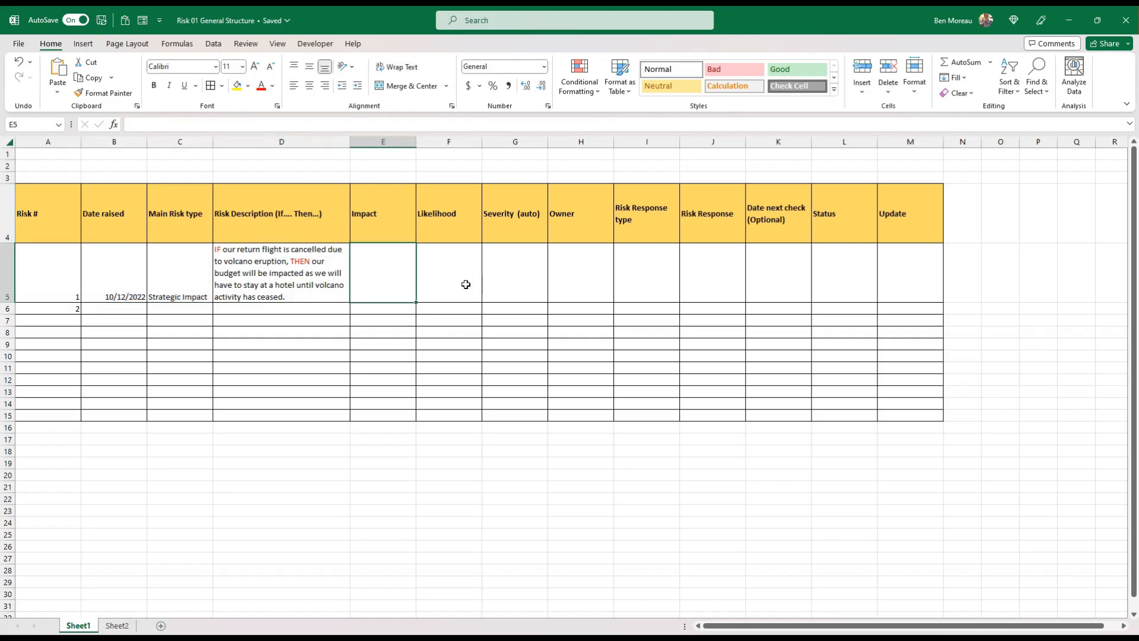
pyautogui.click(456, 285)
pyautogui.click(523, 282)
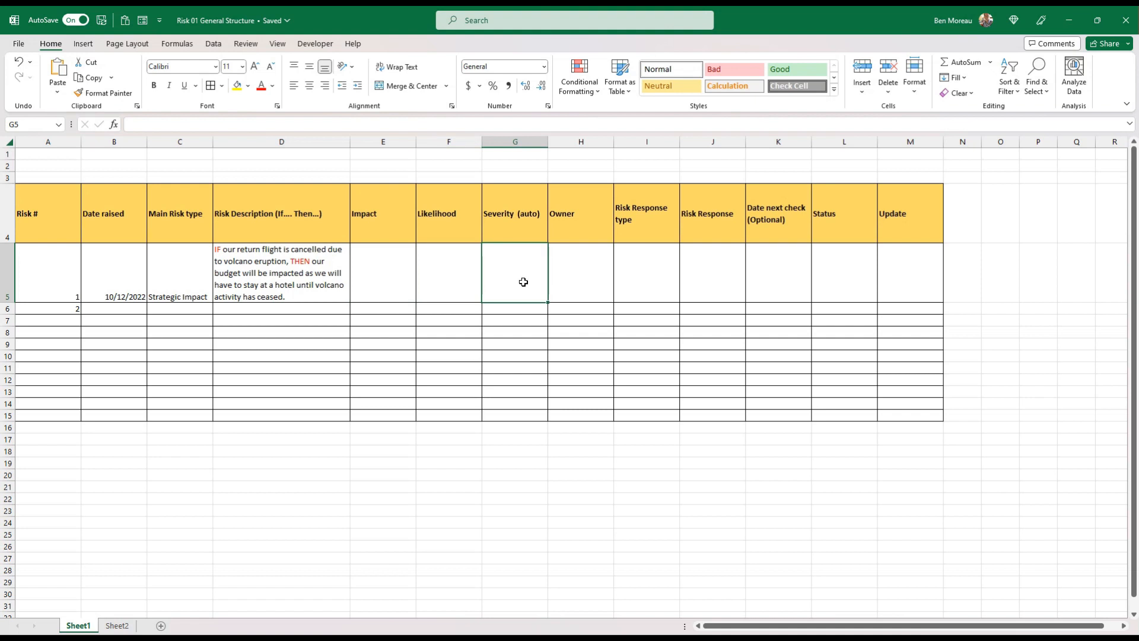
pyautogui.press('Left')
pyautogui.press('Left')
pyautogui.press('Right')
pyautogui.press('Right')
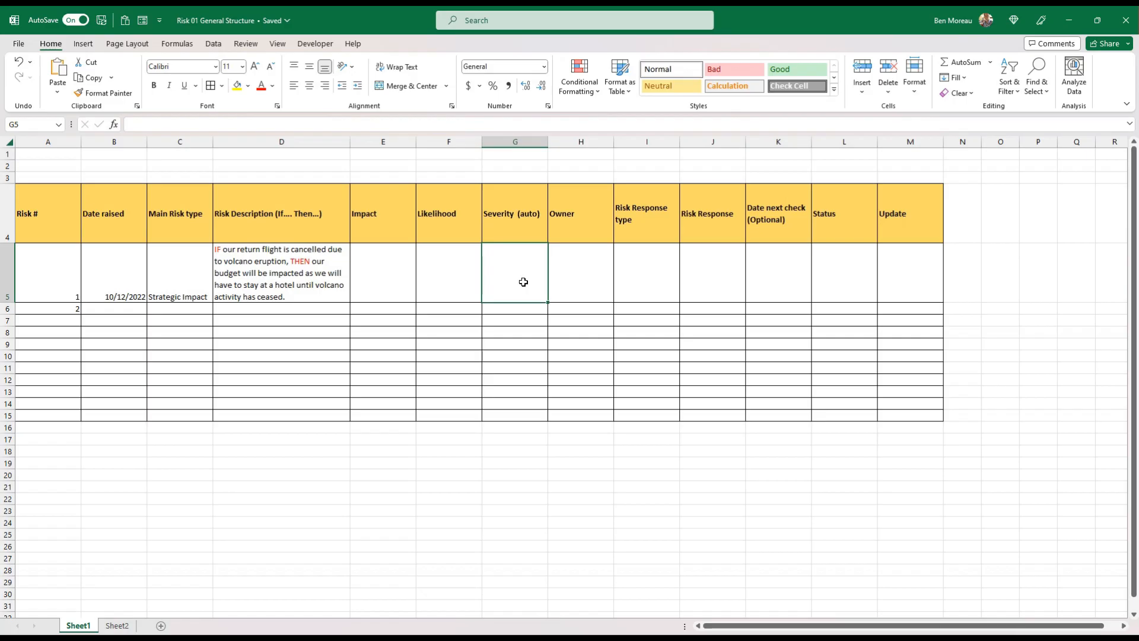
# Enter the risk owner's full name in the Owner cell of the first risk, H5
pyautogui.press('Right')
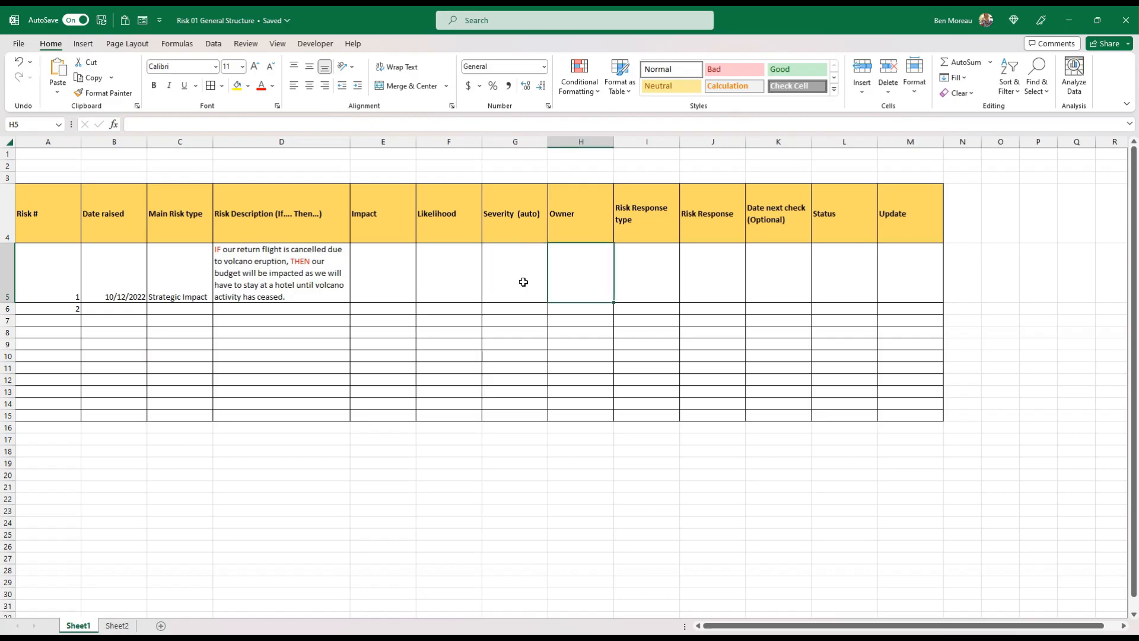
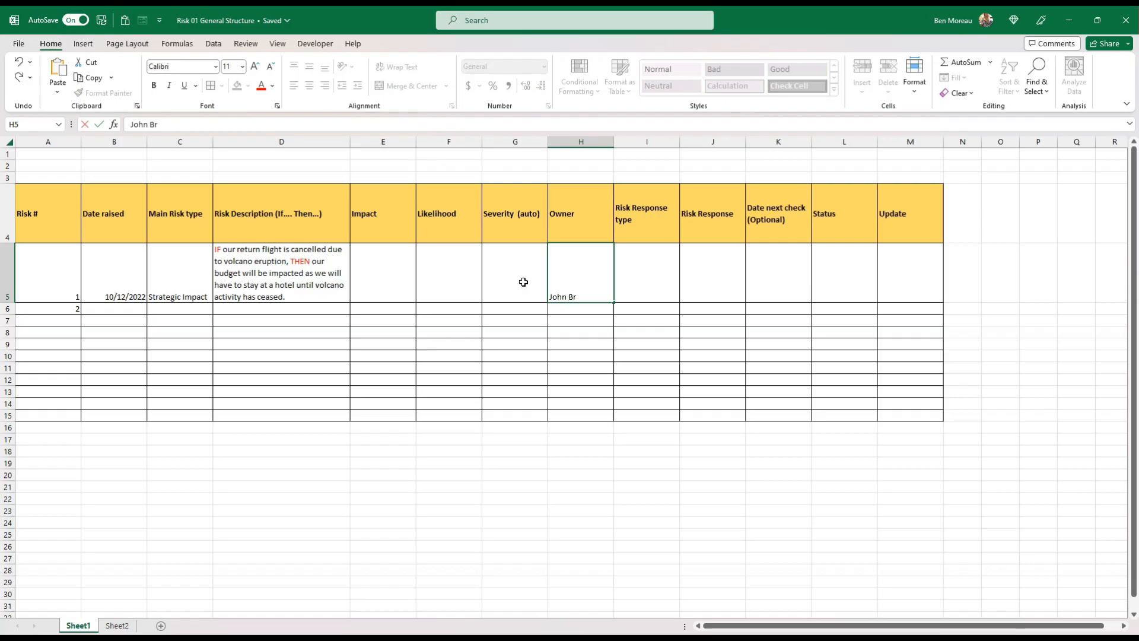
pyautogui.press('Return')
pyautogui.press('Up')
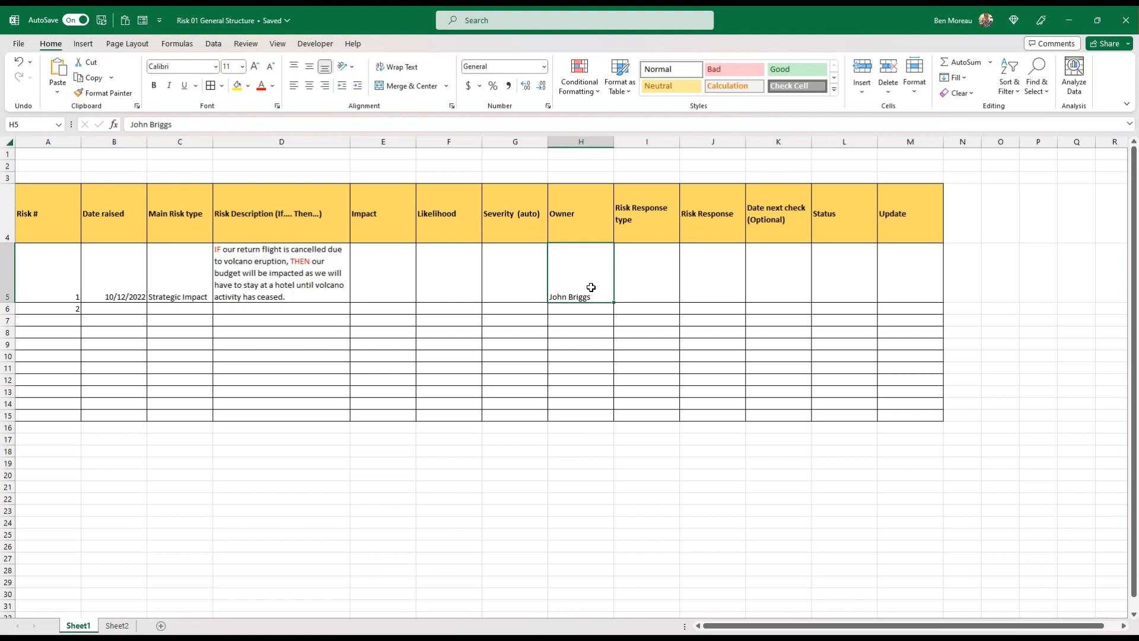
# Paste the copied Risk outcome list, from Transferred to Exploited, without source formatting on Sheet2 starting at C15
pyautogui.click(639, 266)
pyautogui.click(117, 625)
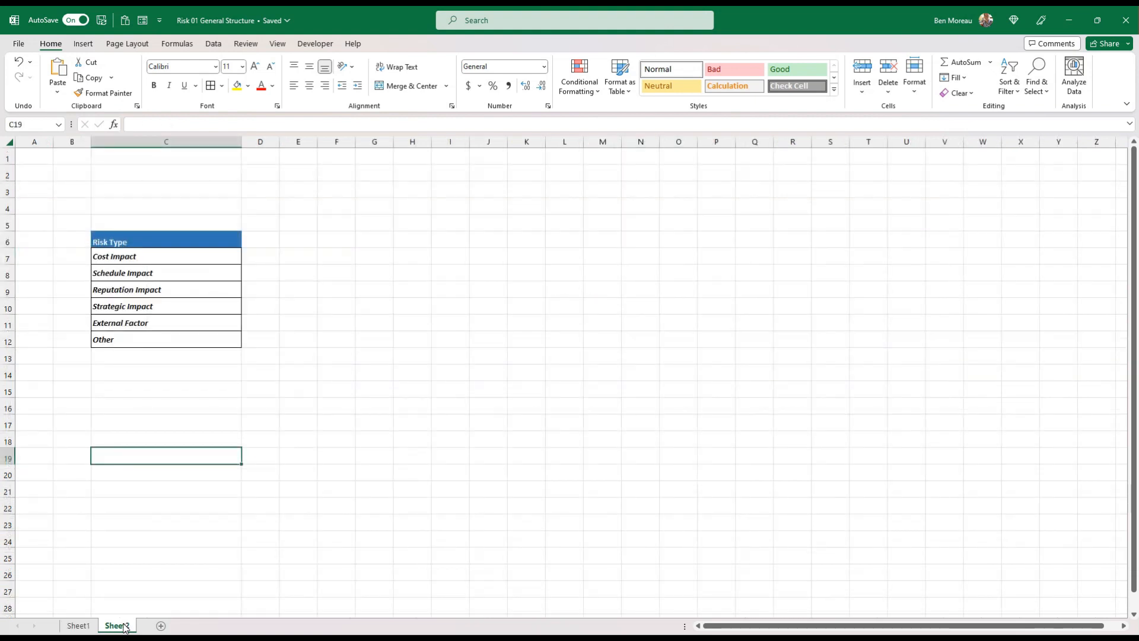
pyautogui.rightClick(104, 395)
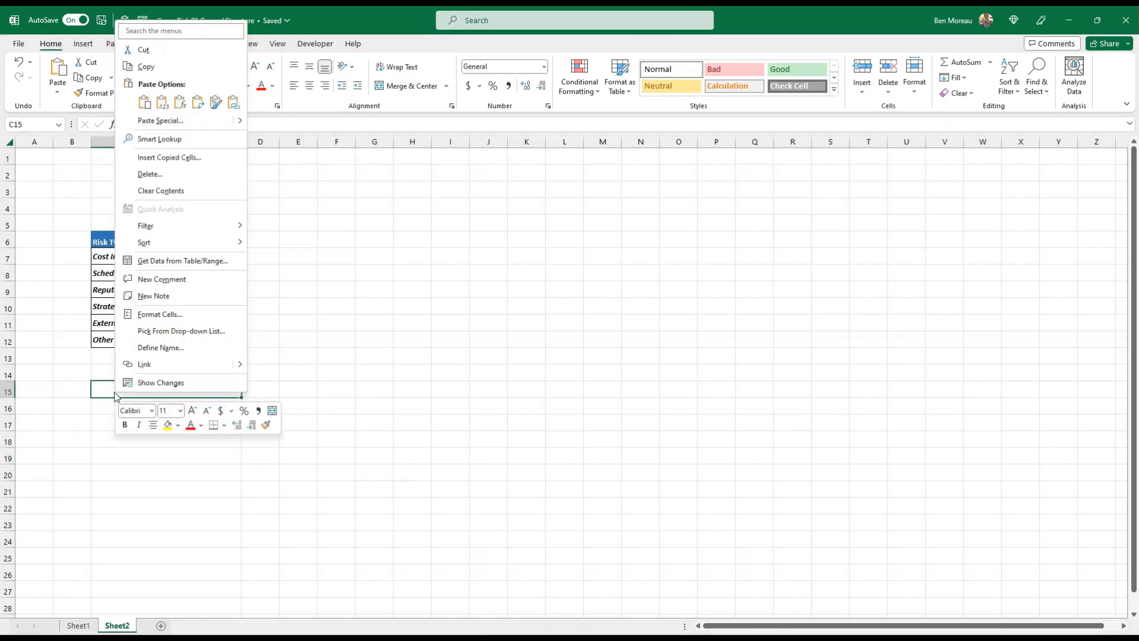
pyautogui.click(163, 108)
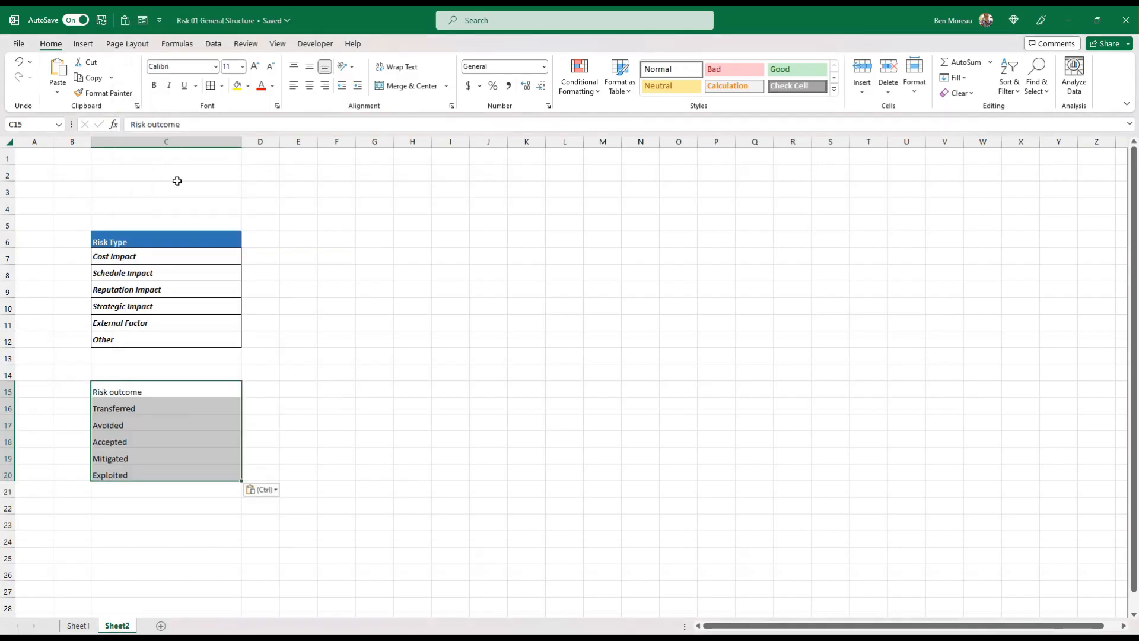
# Format the Risk outcome list like the Risk Type list, with a blue header, bold italic entries and cell borders
pyautogui.rightClick(175, 412)
pyautogui.click(276, 105)
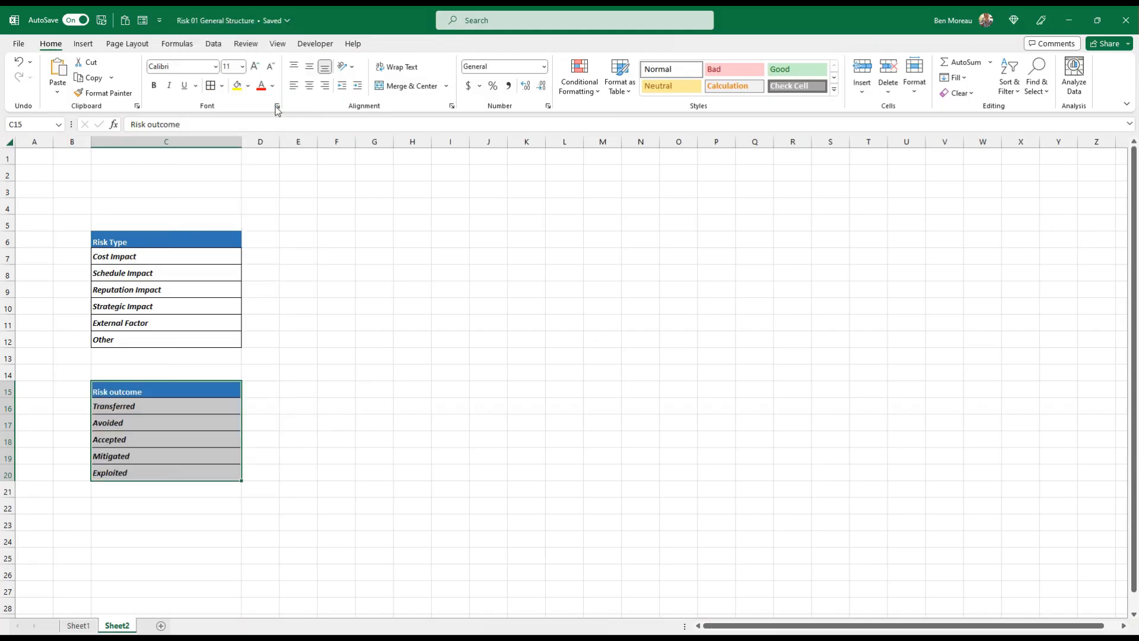
pyautogui.click(305, 312)
pyautogui.click(166, 389)
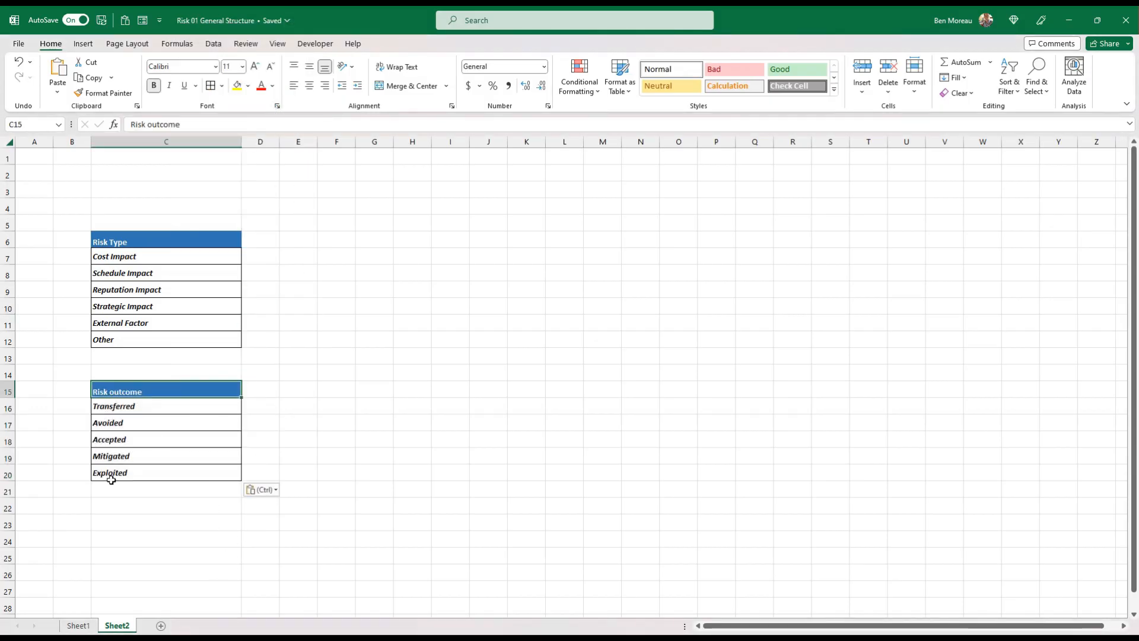
# Rename Sheet2 as Validation
pyautogui.rightClick(119, 626)
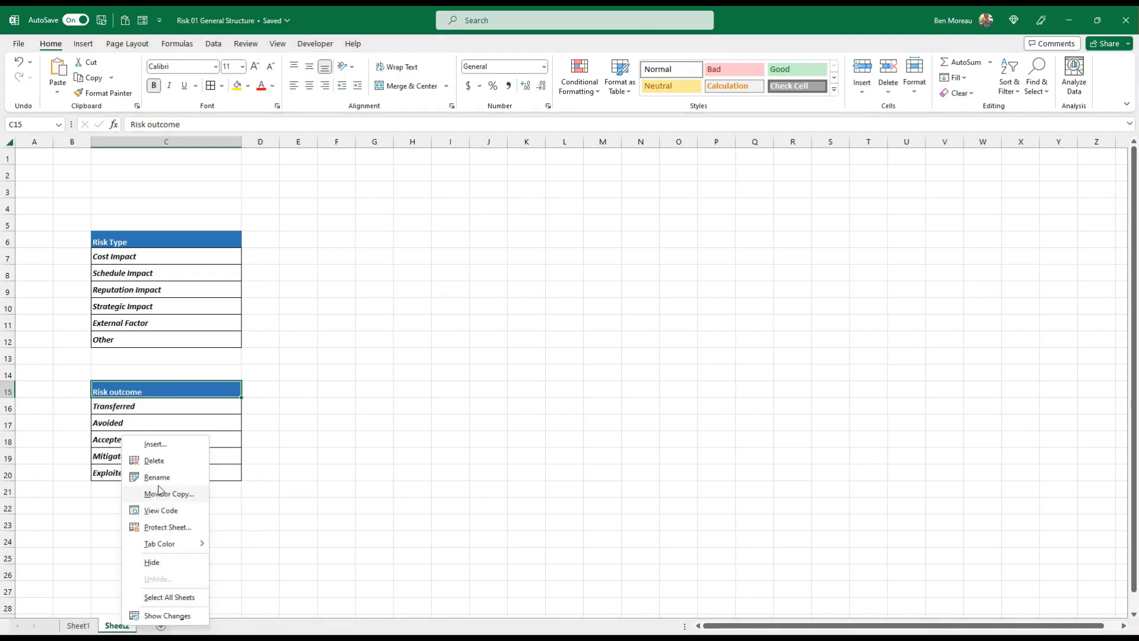
pyautogui.click(156, 476)
pyautogui.write('Validation')
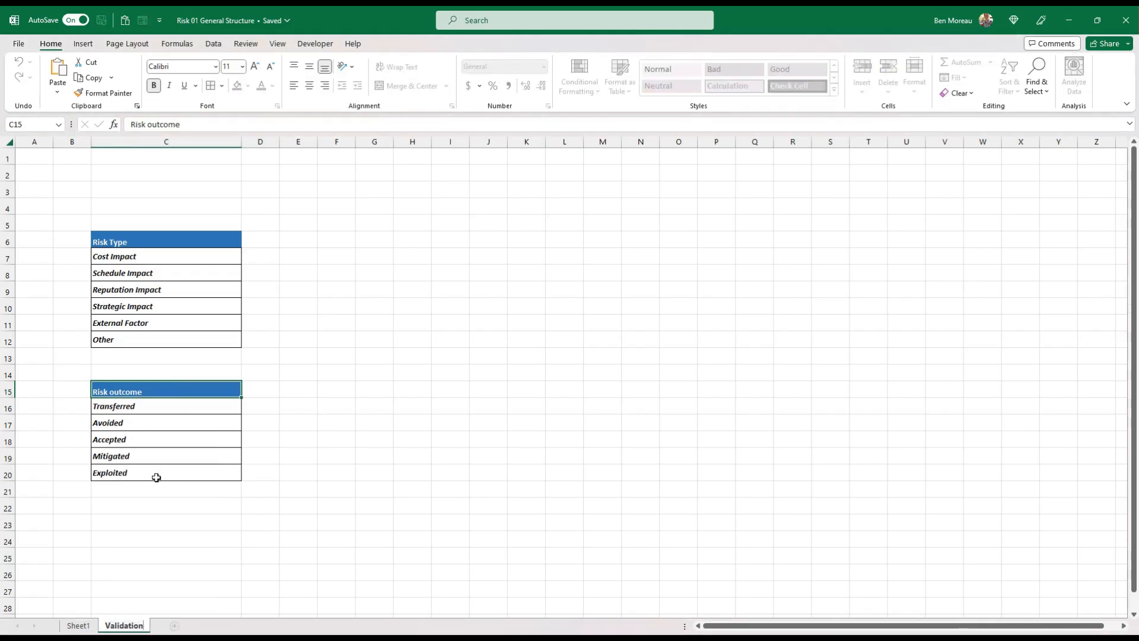
pyautogui.click(156, 477)
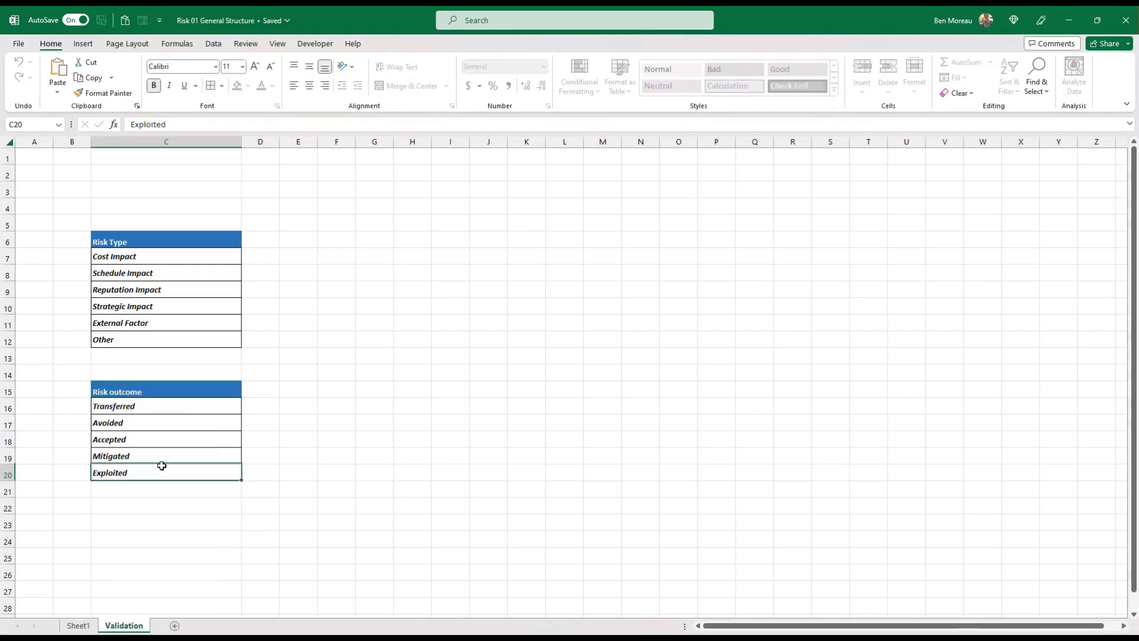
# Review the entries of the Risk outcome list, from Transferred down to Exploited
pyautogui.click(142, 407)
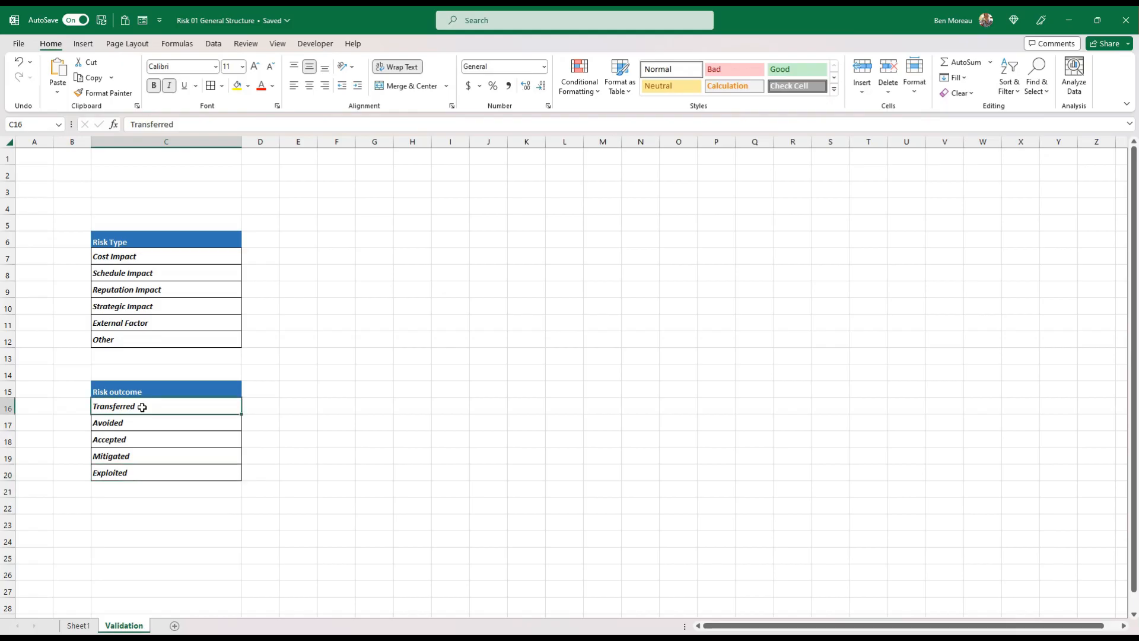
pyautogui.moveTo(142, 407); pyautogui.dragTo(146, 475)
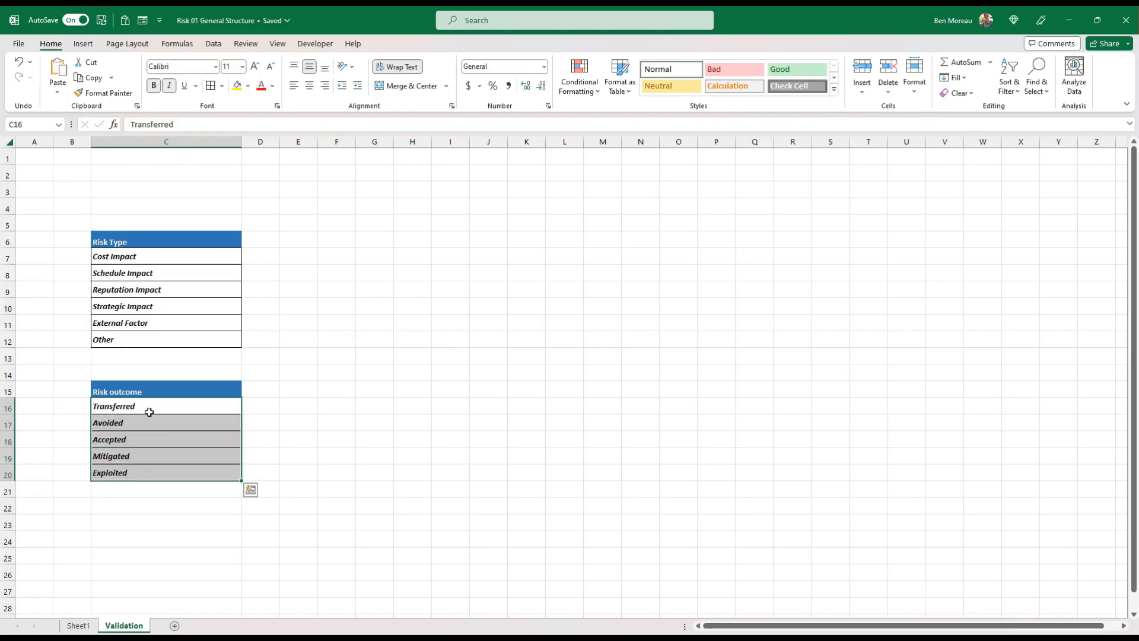
pyautogui.click(142, 472)
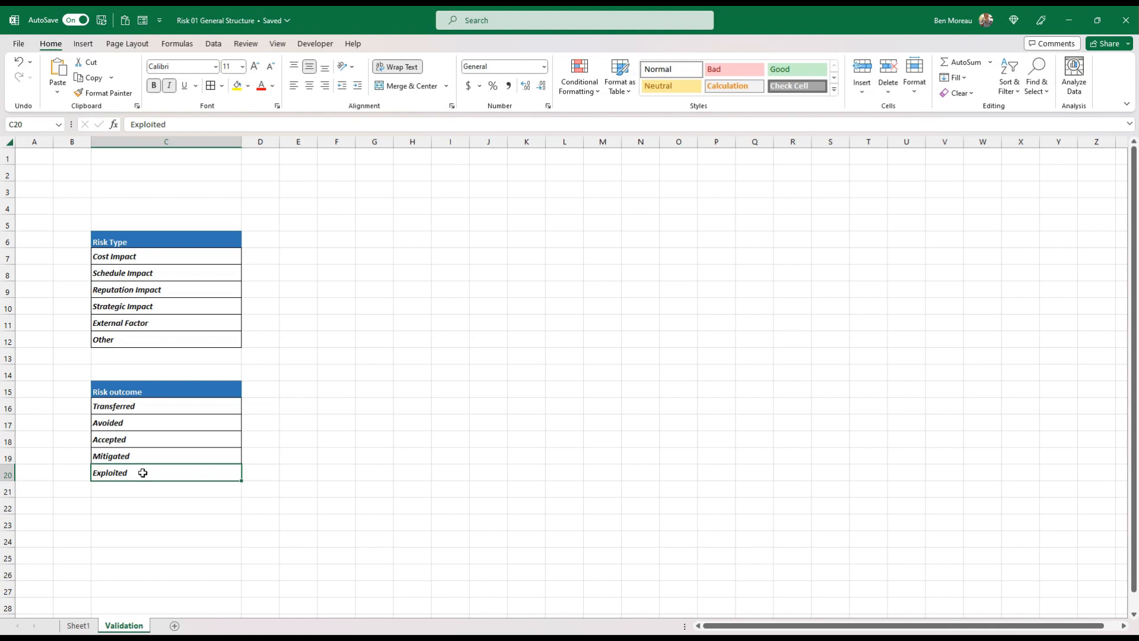
# Add list validation to the first Risk Response type cell, I5 on Sheet1, sourced from Validation C16:C20, and choose Transferred from its dropdown list
pyautogui.click(80, 626)
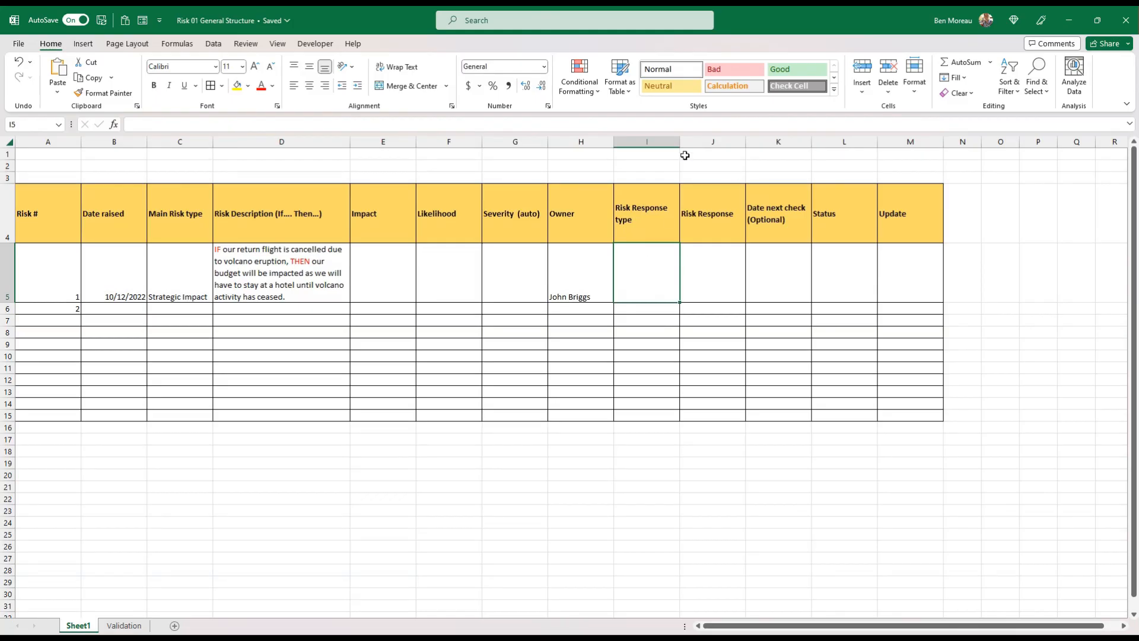
pyautogui.click(213, 43)
pyautogui.click(795, 94)
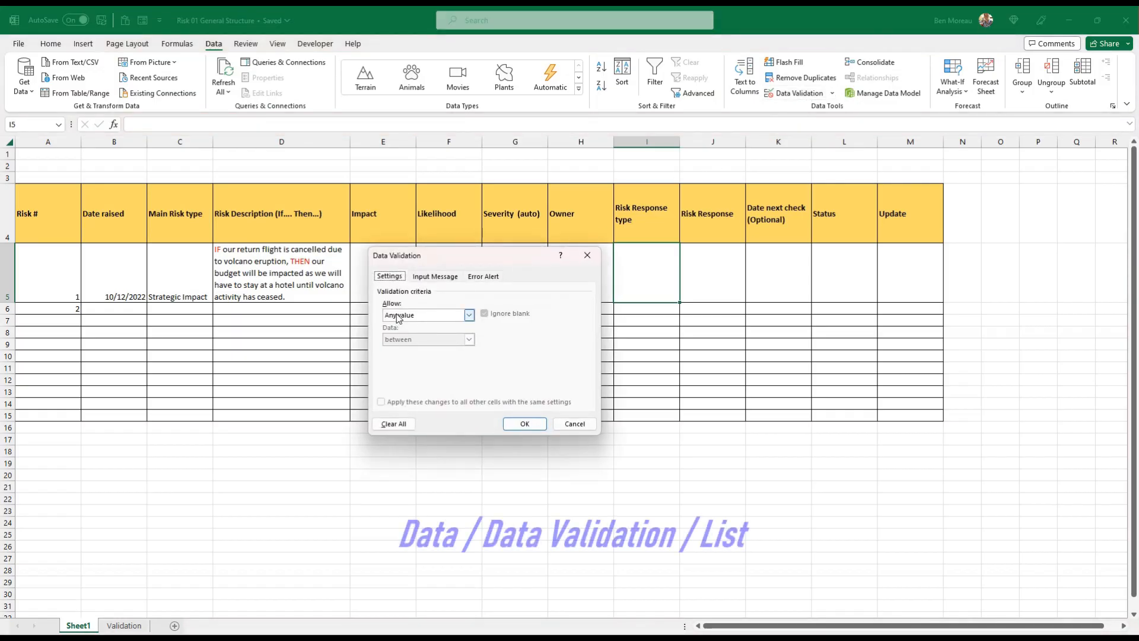
pyautogui.click(410, 315)
pyautogui.click(415, 349)
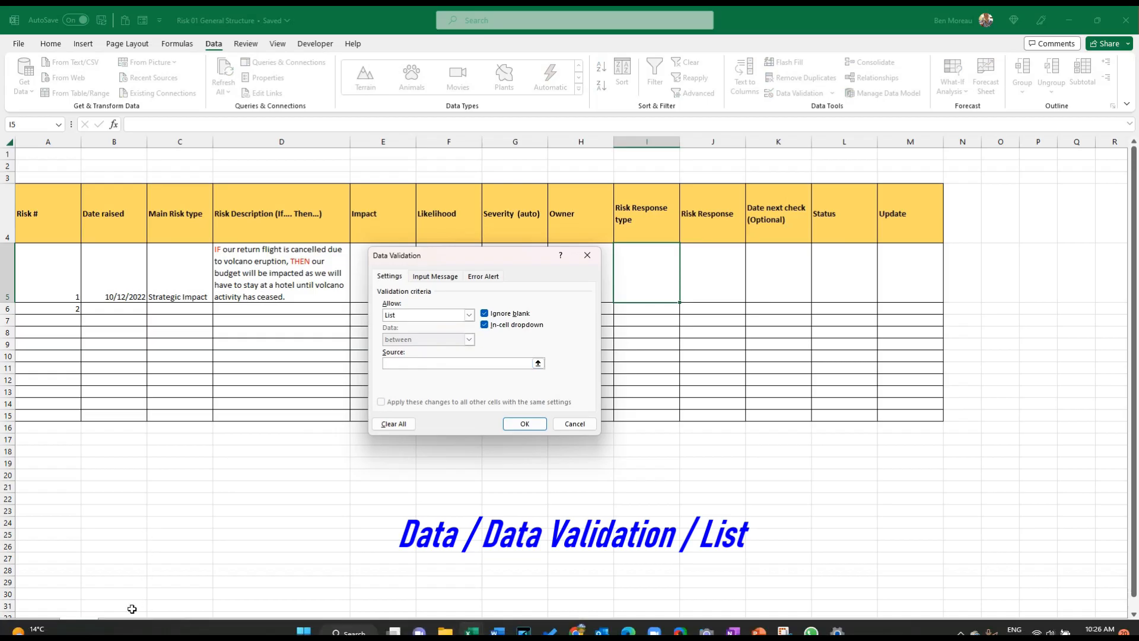
pyautogui.click(126, 625)
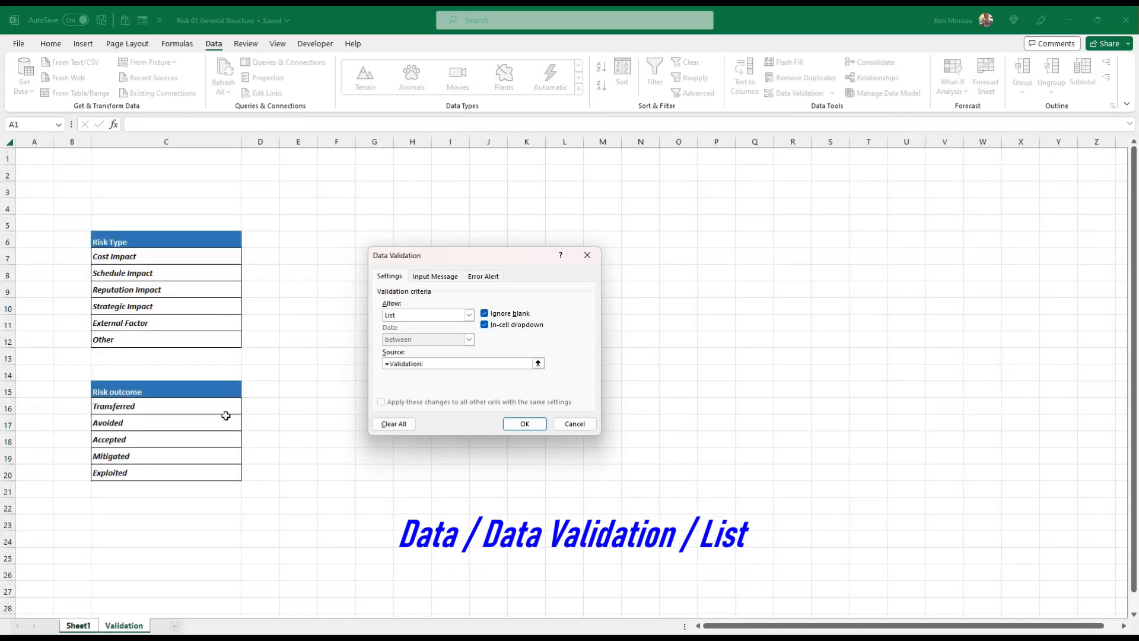
pyautogui.moveTo(129, 405); pyautogui.dragTo(121, 473)
pyautogui.click(538, 422)
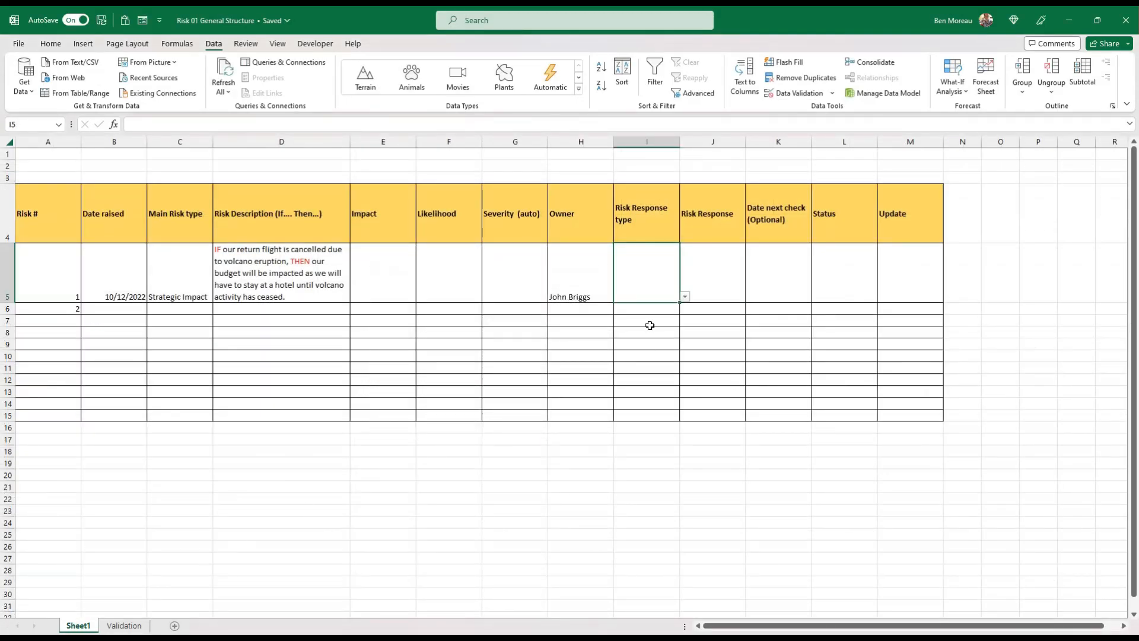
pyautogui.click(685, 297)
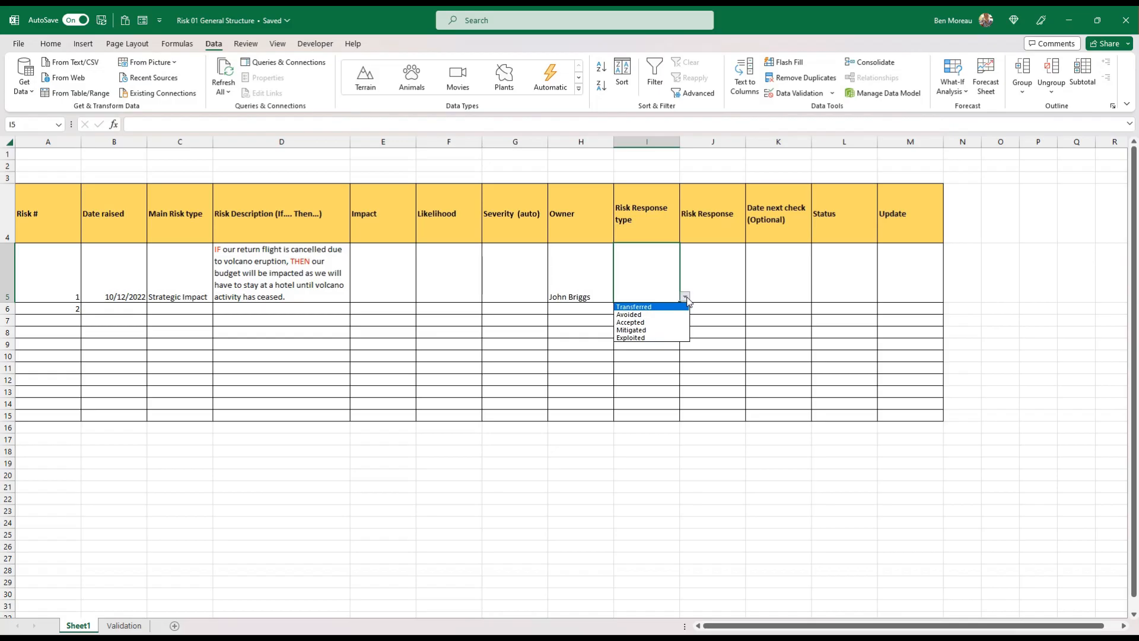
pyautogui.click(643, 308)
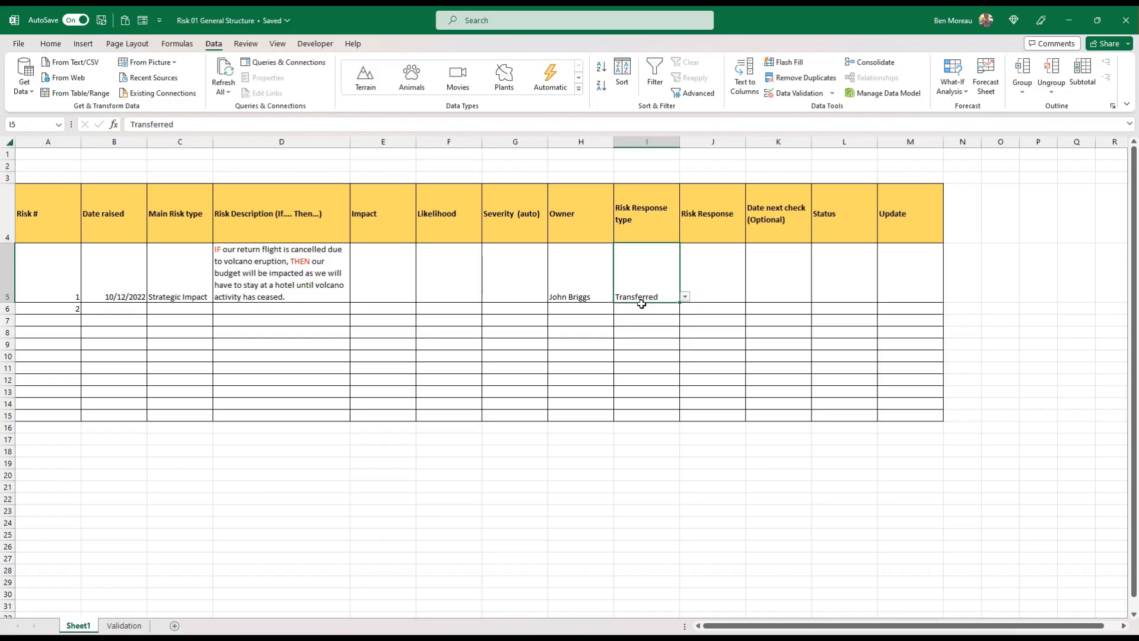
# Widen the Risk Response column J slightly and change its header to "Risk Response description"
pyautogui.click(705, 272)
pyautogui.moveTo(743, 148); pyautogui.dragTo(765, 147)
pyautogui.doubleClick(749, 215)
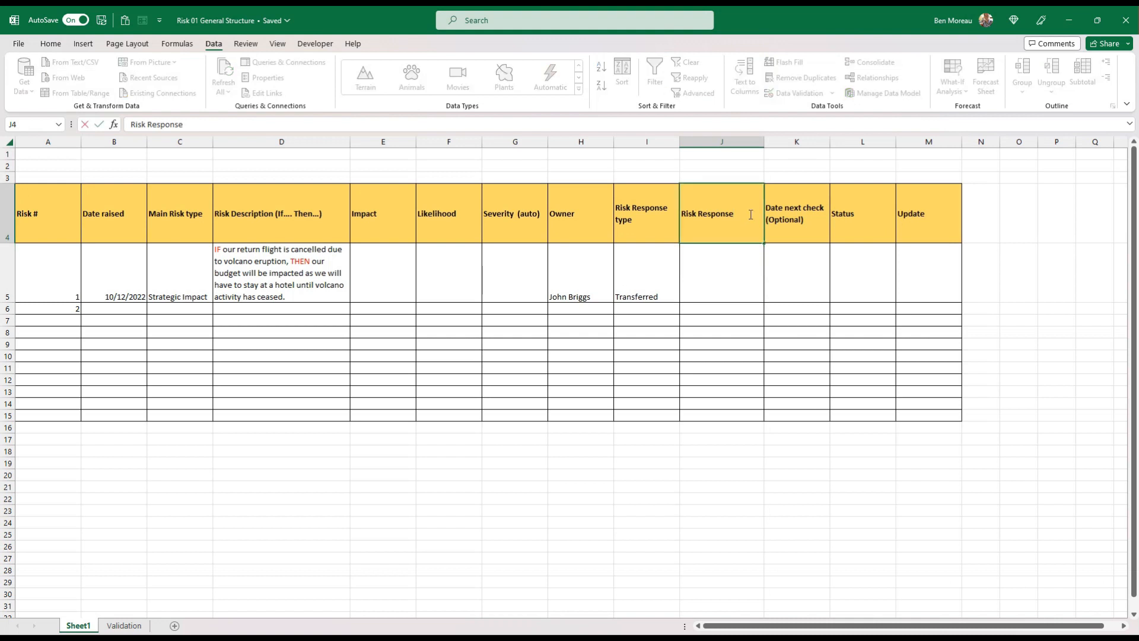
pyautogui.write('description')
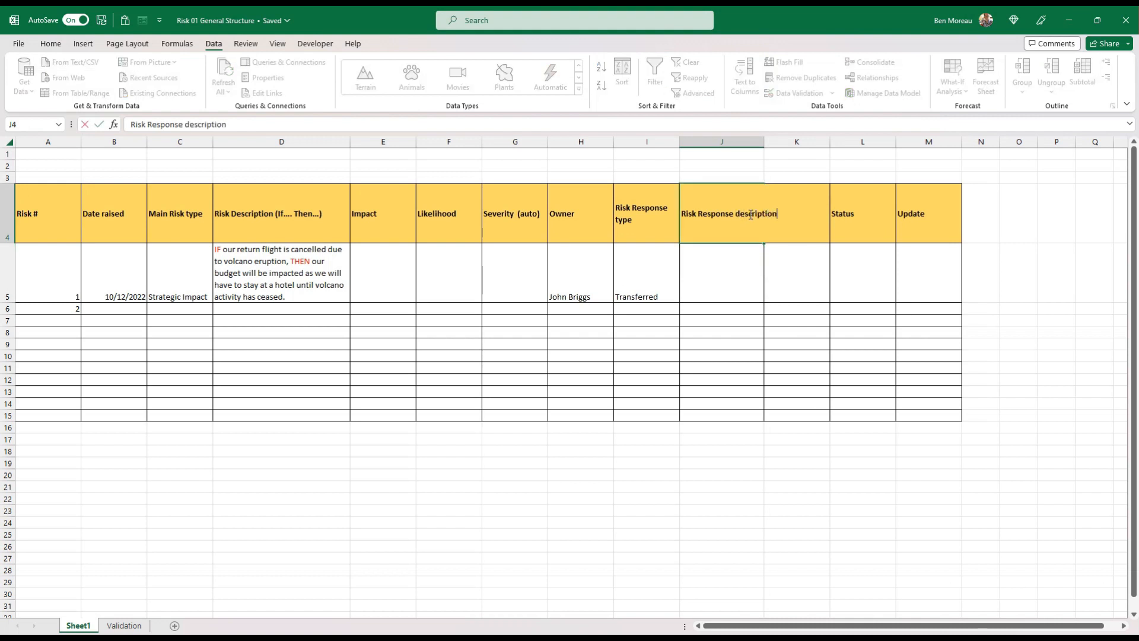
pyautogui.press('Return')
# Wrap the text of the Risk Response description header in J4
pyautogui.click(750, 215)
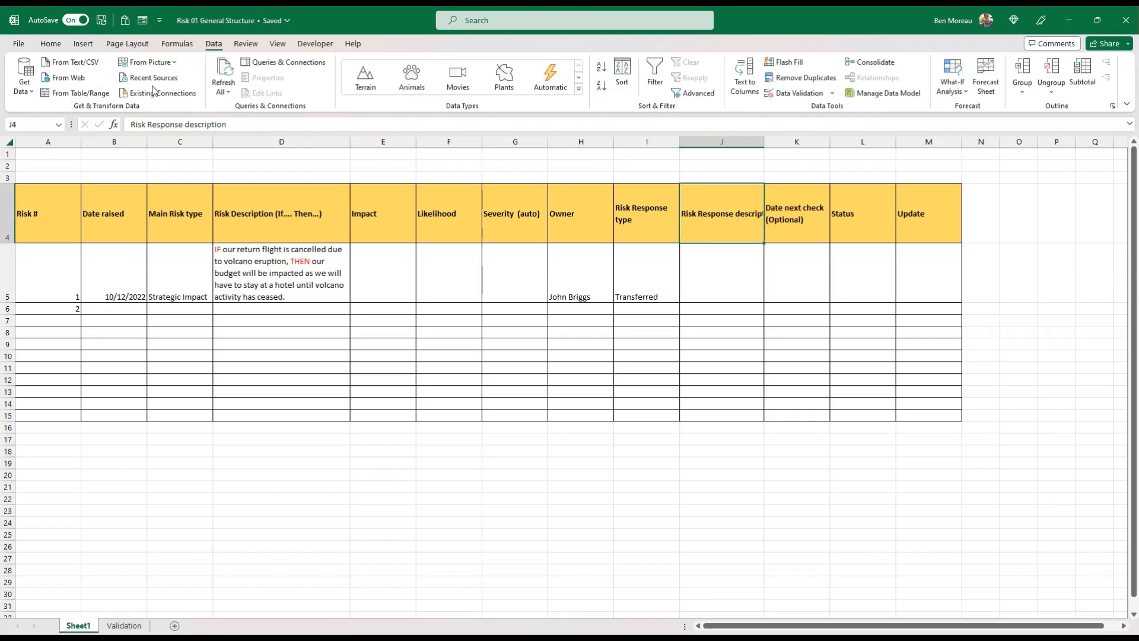
pyautogui.click(48, 46)
pyautogui.click(399, 74)
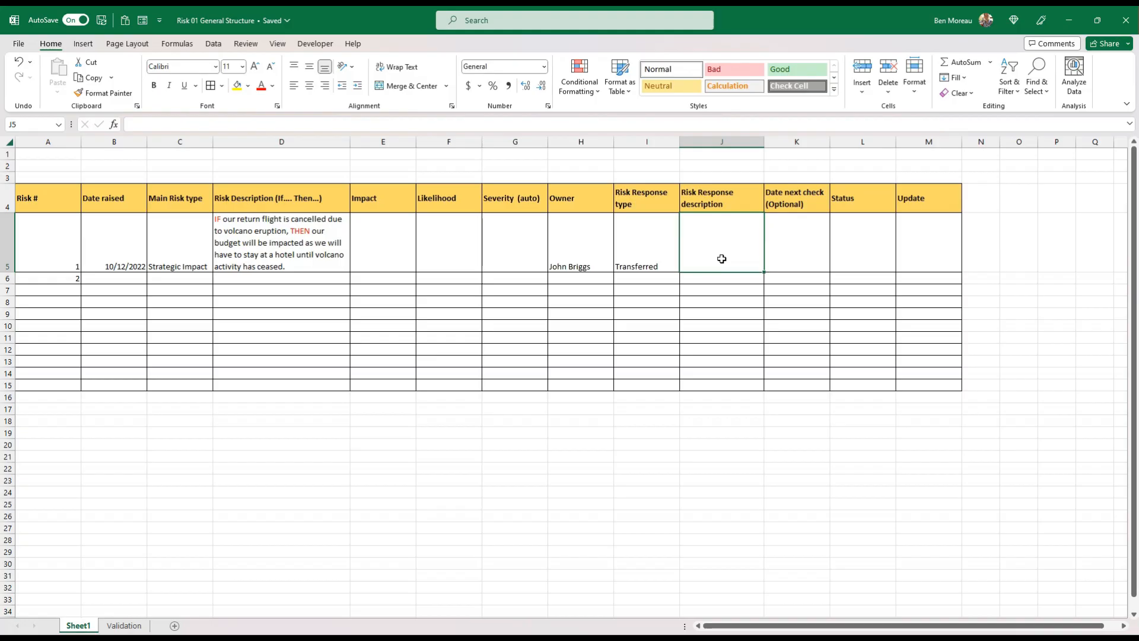
# Enter "Travel Insurance taken" as the first risk's response description in J5
pyautogui.write('Travel Ins')
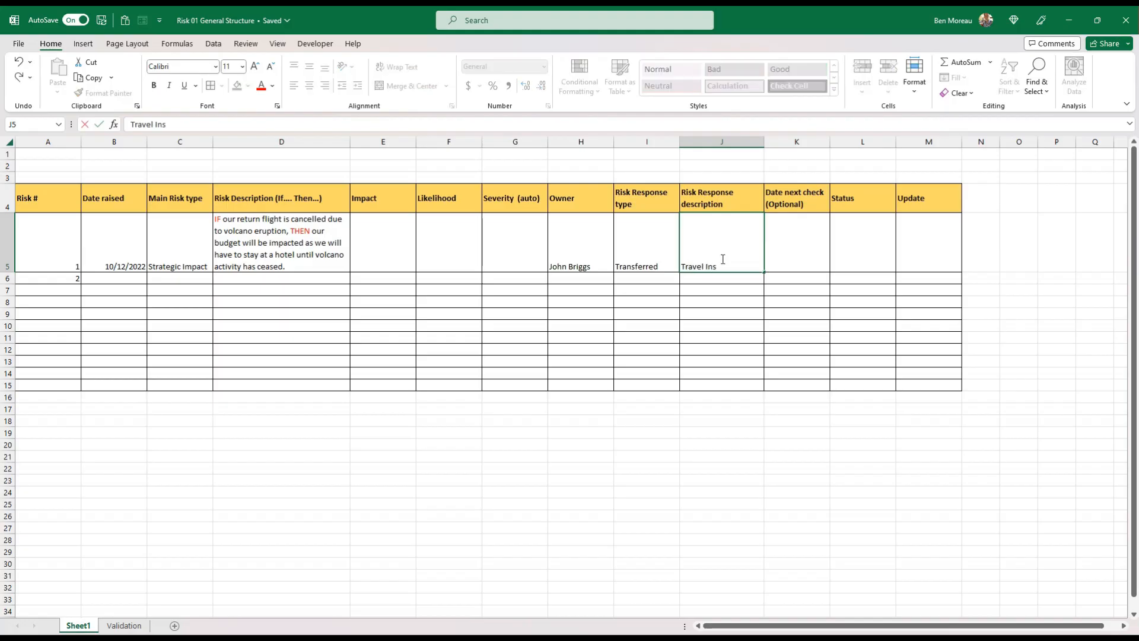
pyautogui.write('urance taken')
pyautogui.hotkey('ctrl', 'Return')
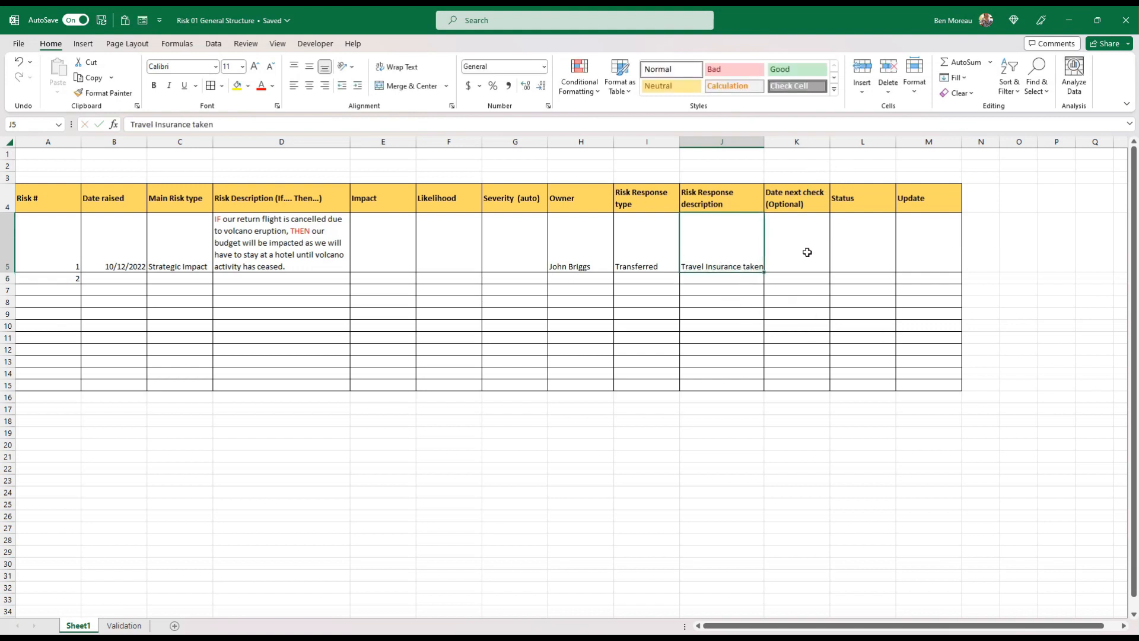
pyautogui.moveTo(719, 204); pyautogui.dragTo(718, 240)
pyautogui.click(718, 239)
pyautogui.click(800, 253)
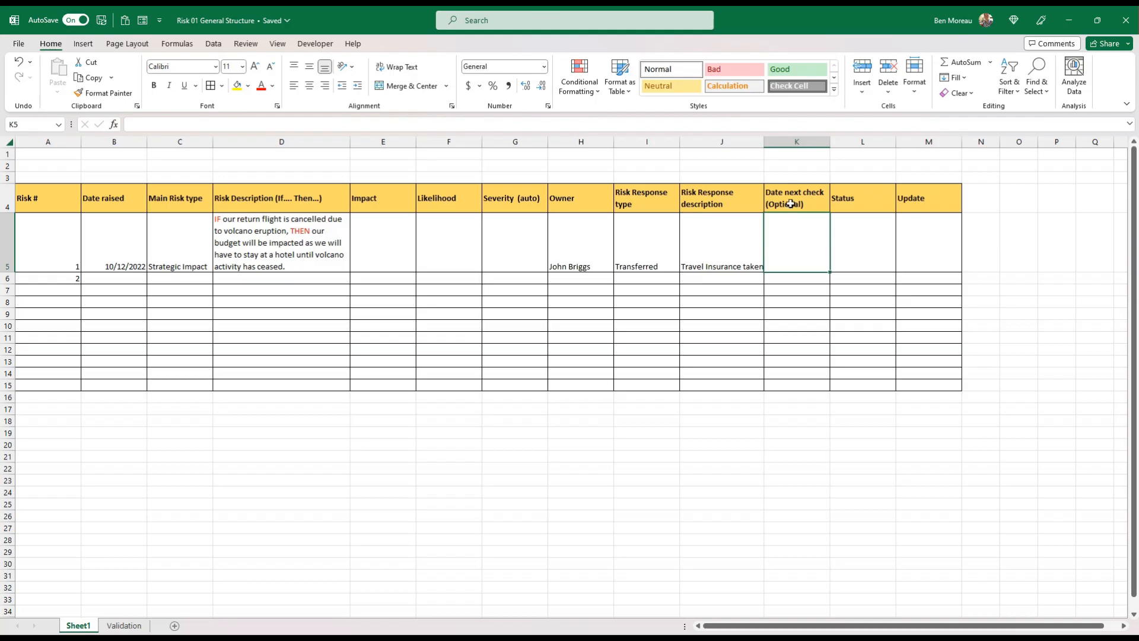
# Change the K4 header to "Date next Risk assessment (Optional)" and slightly enlarge row 4 and column K to fit it
pyautogui.click(807, 190)
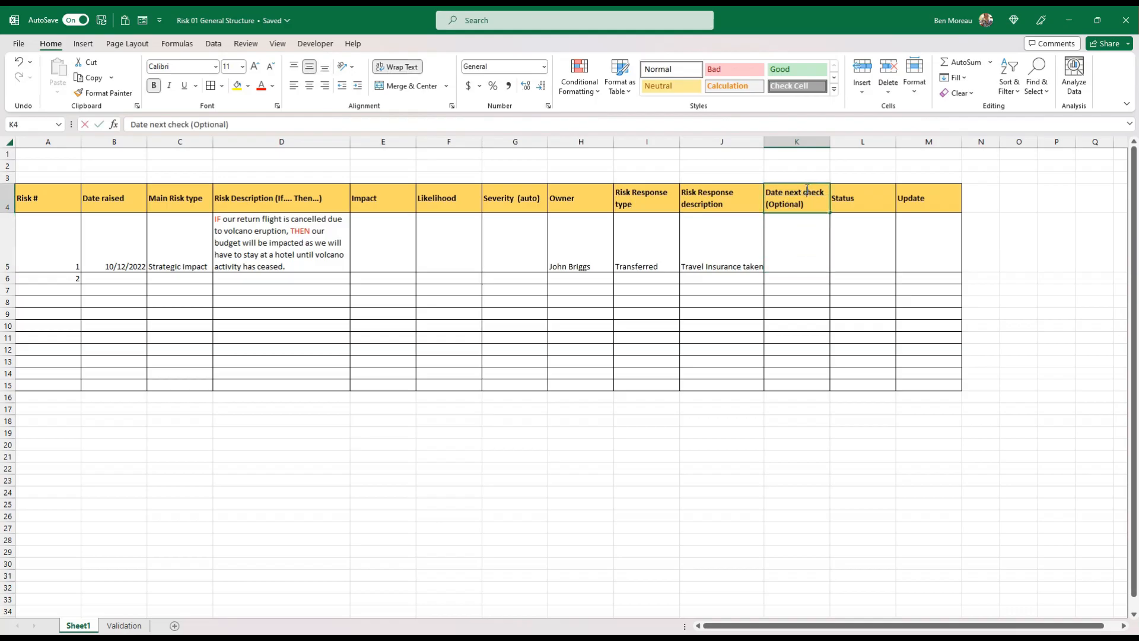
pyautogui.doubleClick(807, 190)
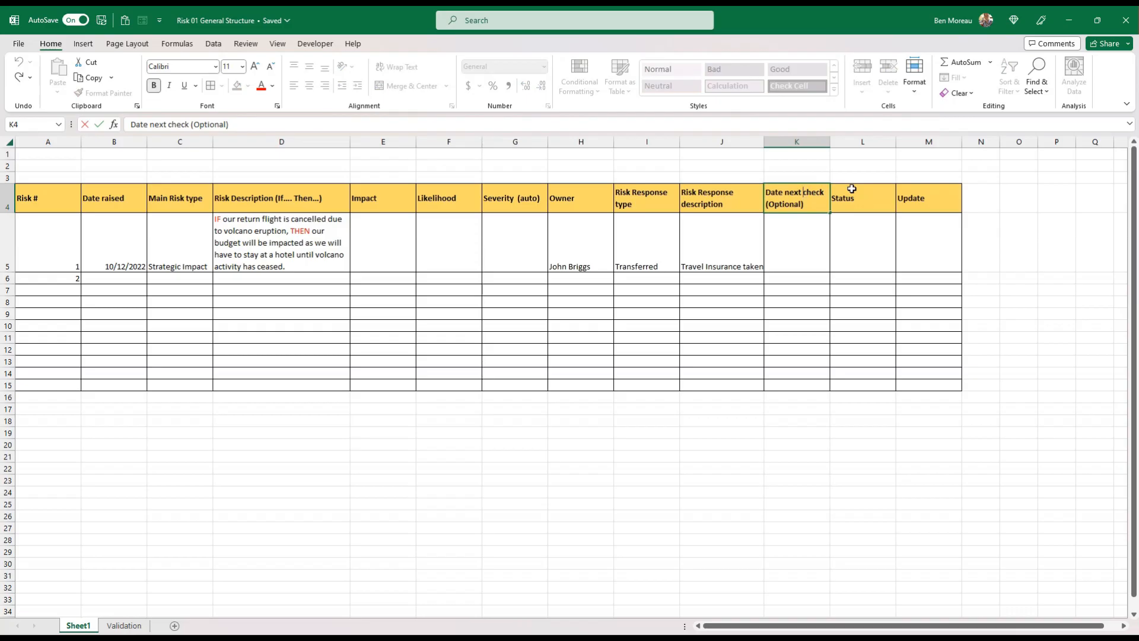
pyautogui.write('Risk ')
pyautogui.write('assessm')
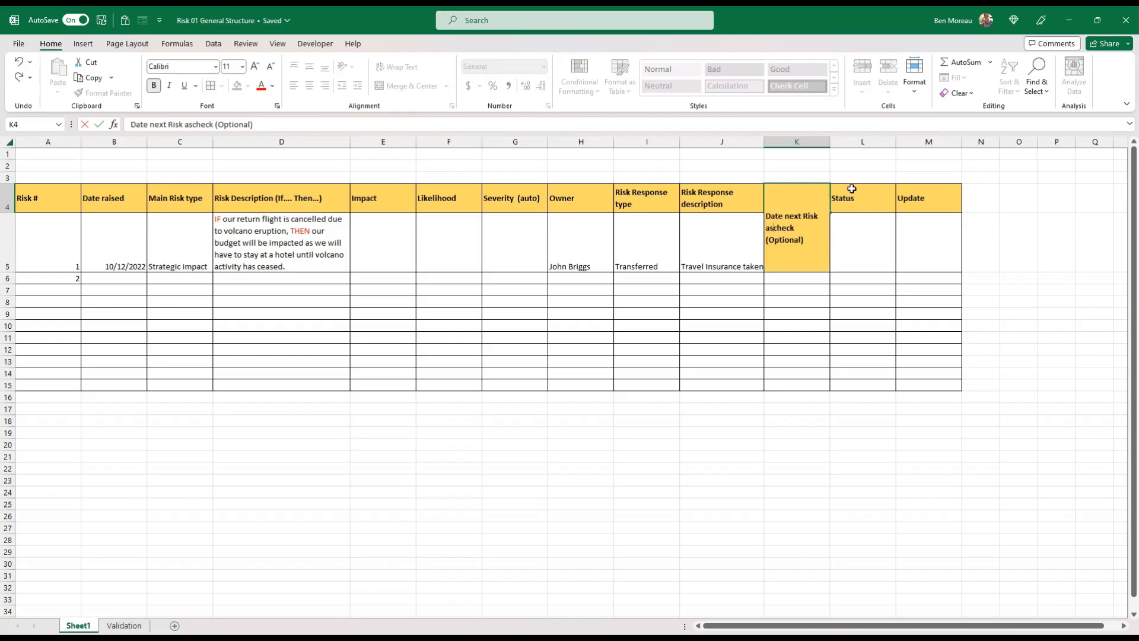
pyautogui.write('ent')
pyautogui.press('Delete')
pyautogui.press('Delete')
pyautogui.press('Delete')
pyautogui.press('Delete')
pyautogui.press('Delete')
pyautogui.press('Return')
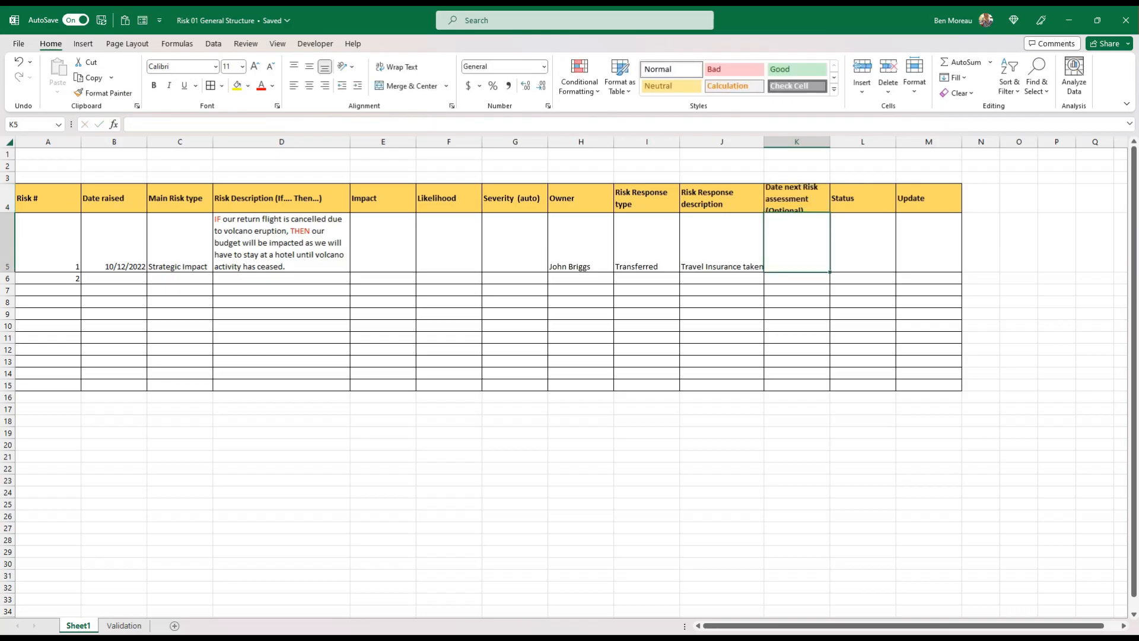
pyautogui.moveTo(15, 217); pyautogui.dragTo(15, 217)
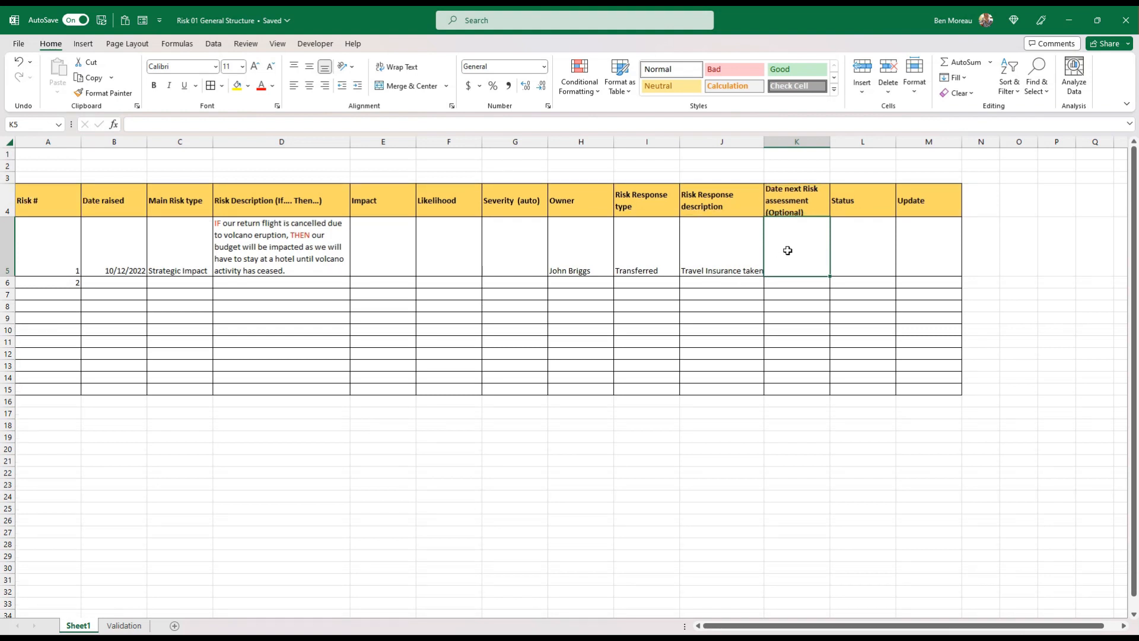
pyautogui.moveTo(830, 146); pyautogui.dragTo(837, 148)
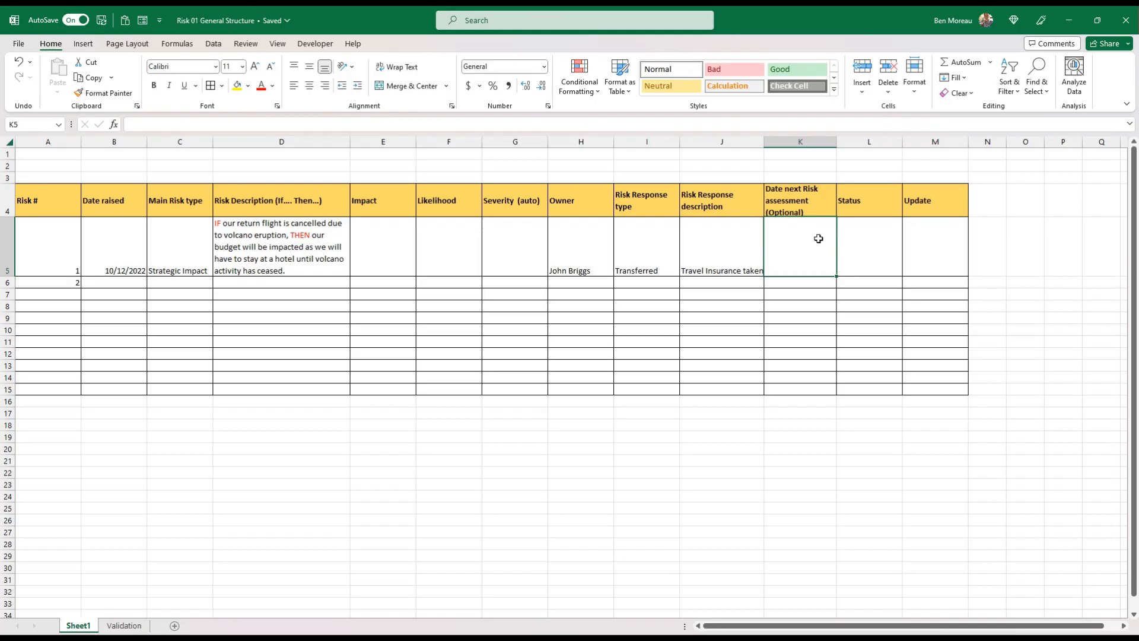
# Enter 10/12/2022 as the first risk's next assessment date in K5
pyautogui.write('10')
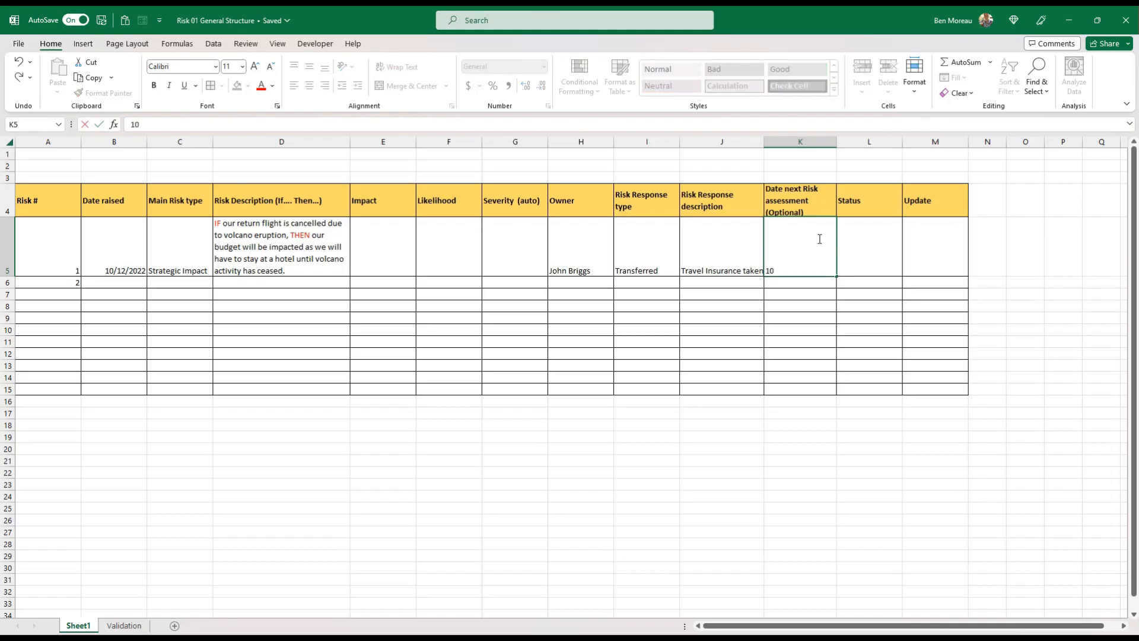
pyautogui.write('/12')
pyautogui.hotkey('ctrl', 'Return')
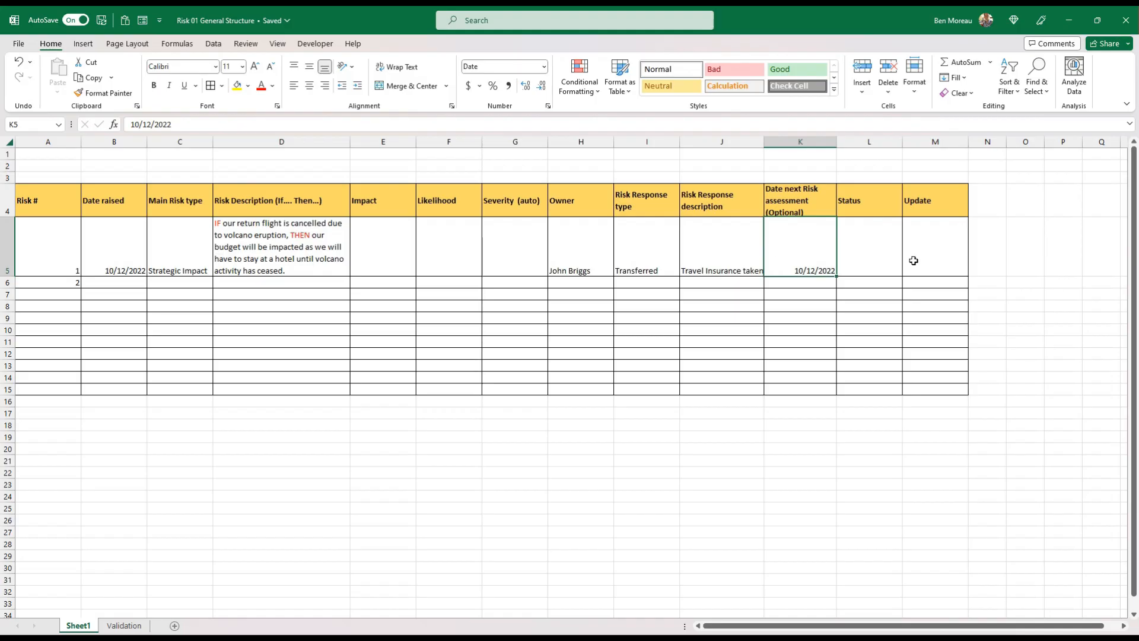
# Paste the copied Status list with Open, On-Hold and Closed into the Validation sheet at C23:C26
pyautogui.click(870, 253)
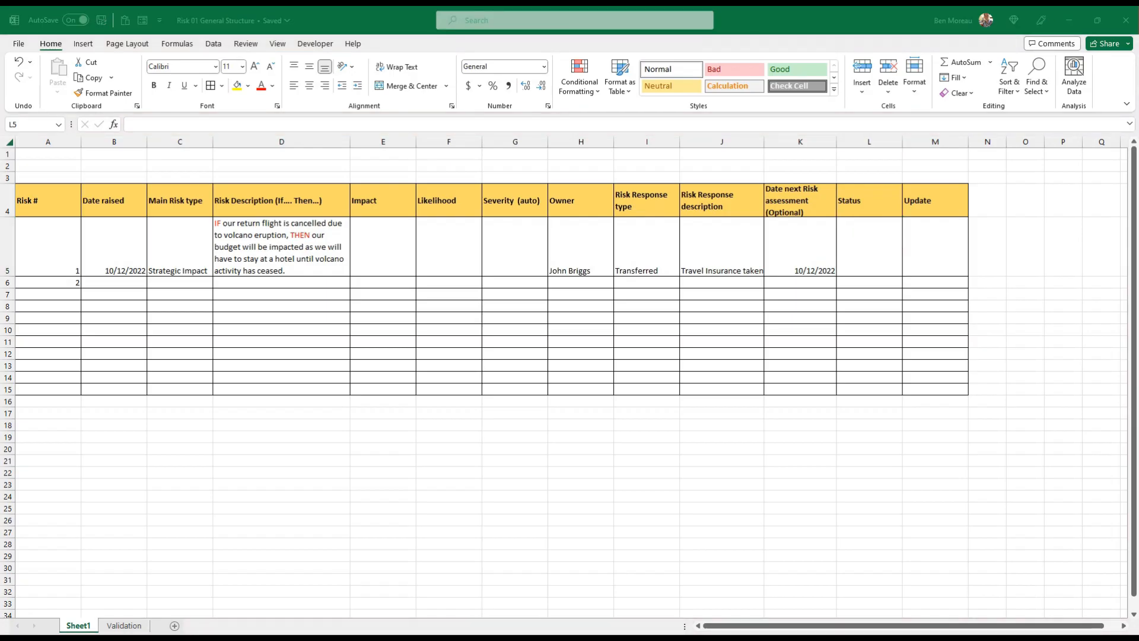
pyautogui.click(393, 486)
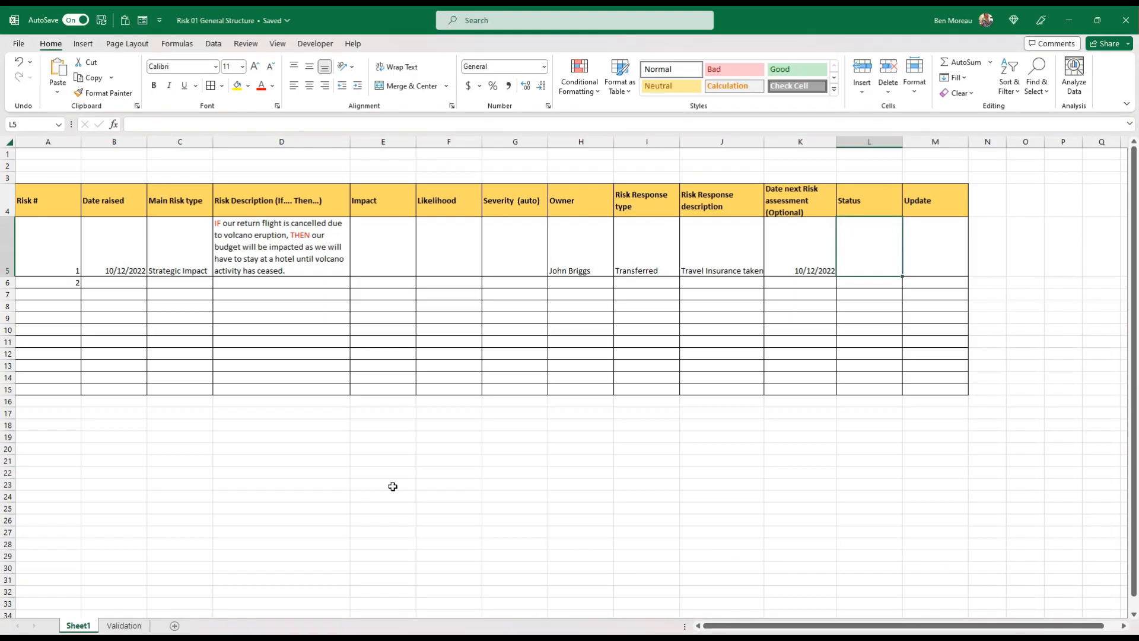
pyautogui.click(124, 626)
pyautogui.click(122, 519)
pyautogui.write('Status Open On-Hold Closed')
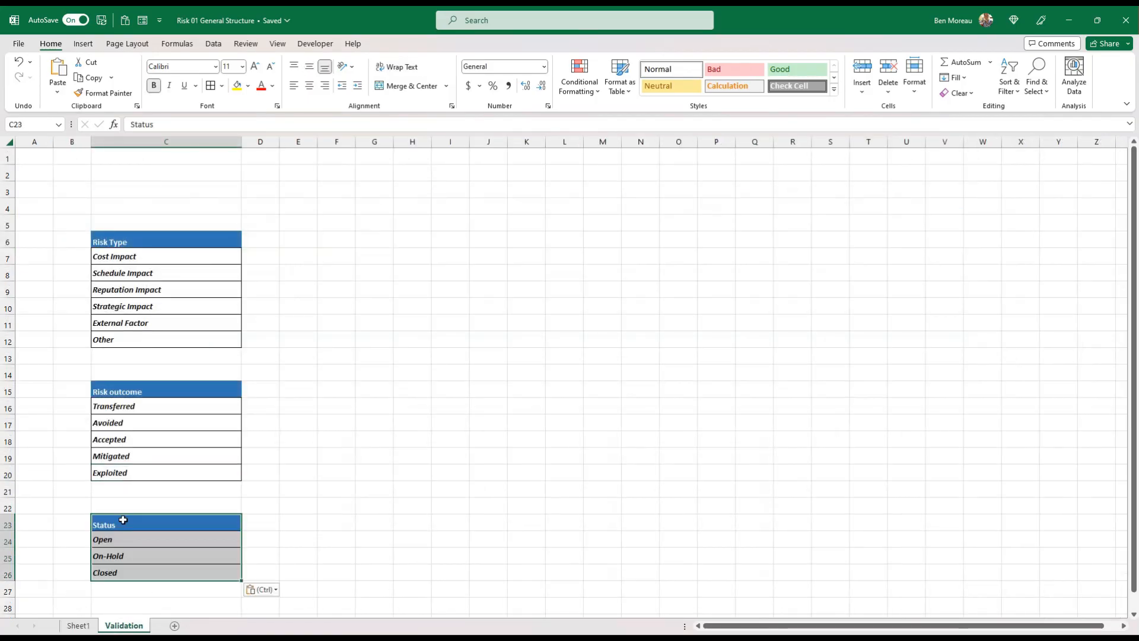
pyautogui.click(127, 538)
pyautogui.click(130, 557)
pyautogui.click(129, 570)
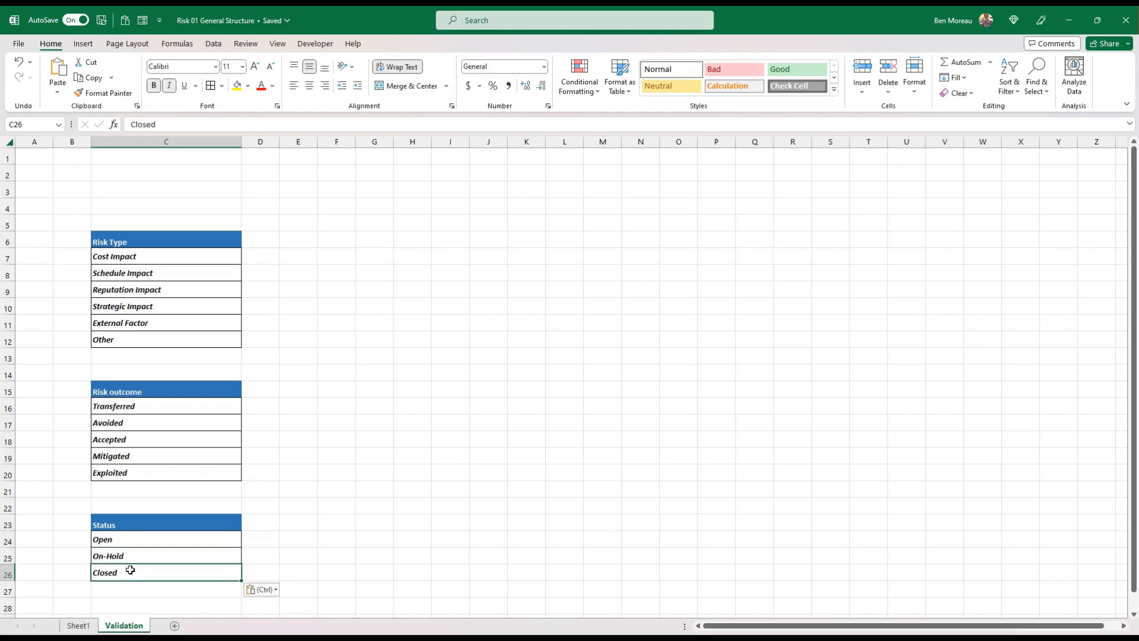
# Add list validation to the first Status cell, L5 on Sheet1, sourced from Validation C24:C26, and choose Open from its dropdown list
pyautogui.click(83, 626)
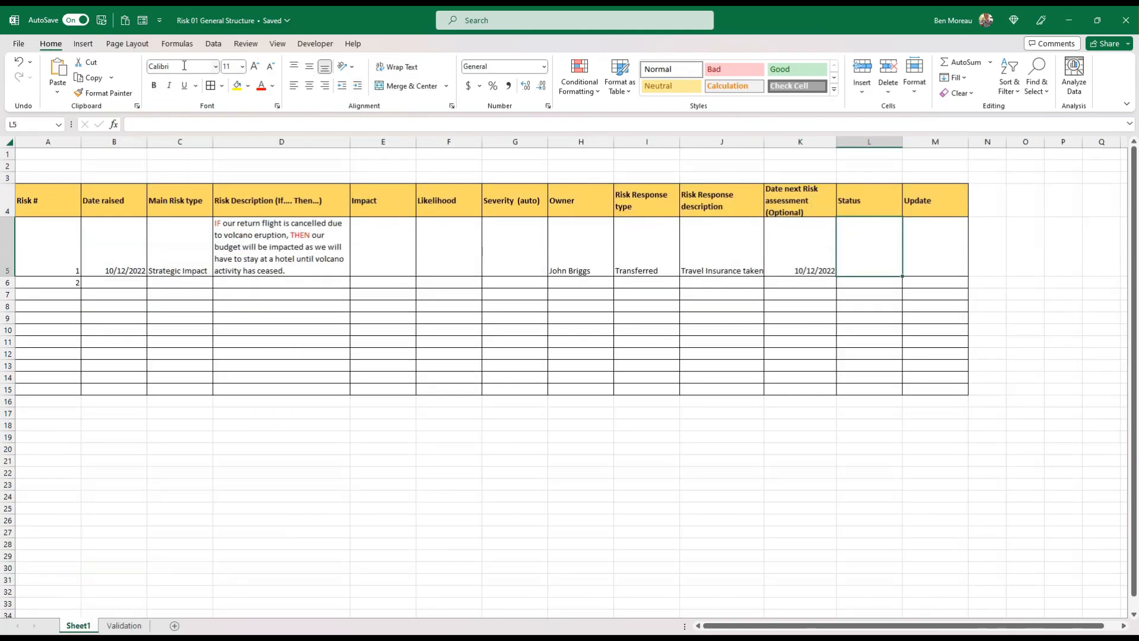
pyautogui.click(214, 44)
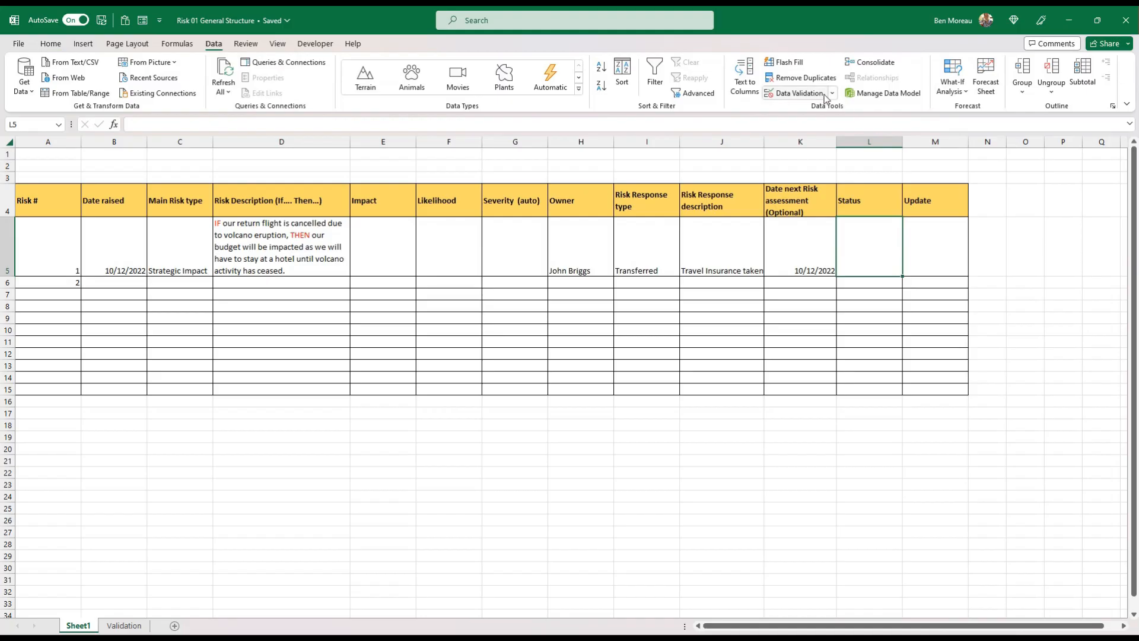
pyautogui.click(803, 93)
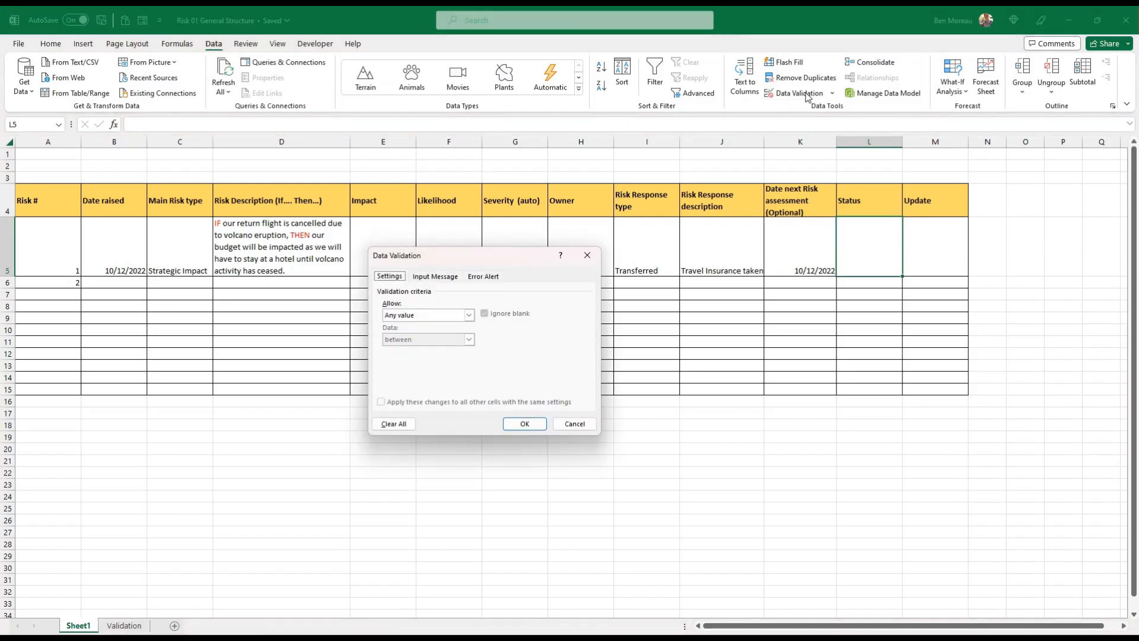
pyautogui.click(408, 313)
pyautogui.click(424, 349)
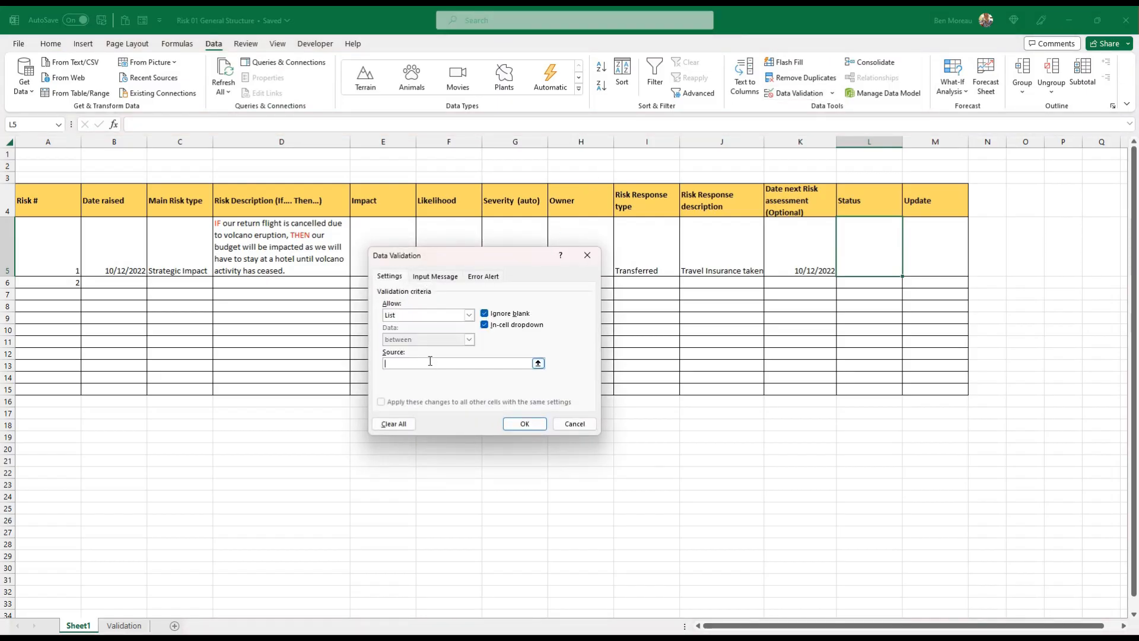
pyautogui.click(430, 362)
pyautogui.click(123, 625)
pyautogui.moveTo(132, 540); pyautogui.dragTo(133, 573)
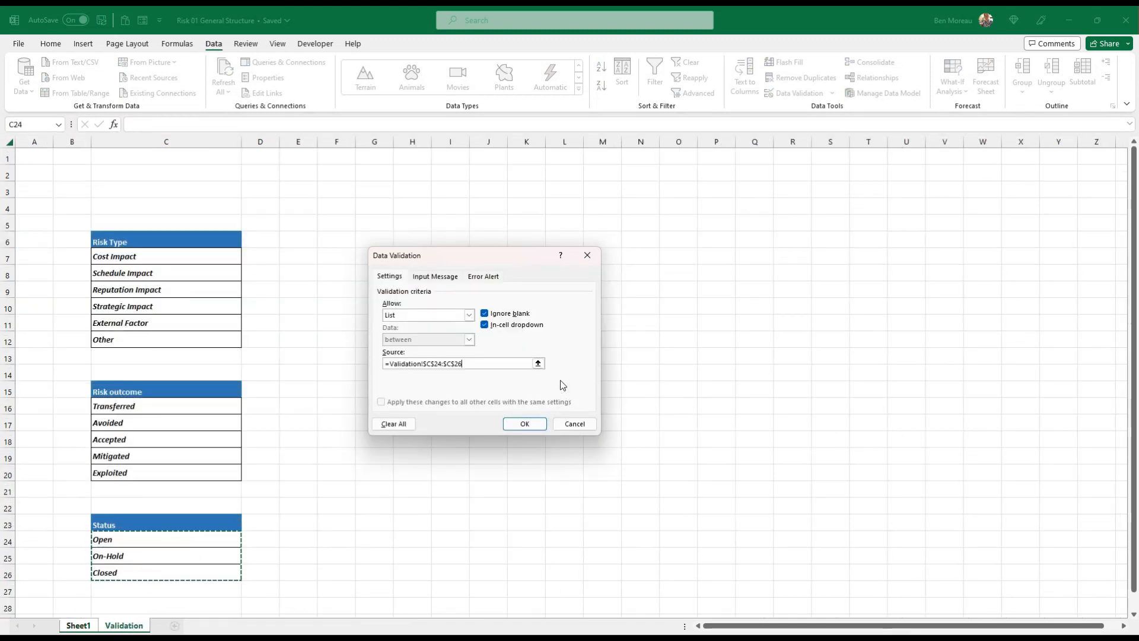
pyautogui.click(526, 424)
pyautogui.click(908, 271)
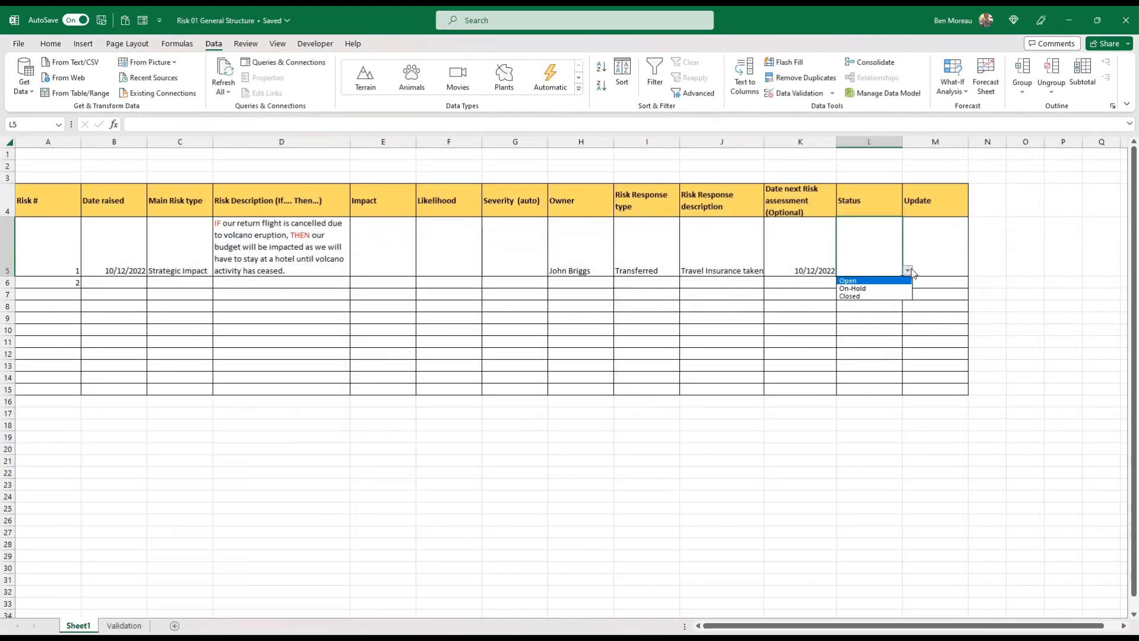
pyautogui.click(872, 281)
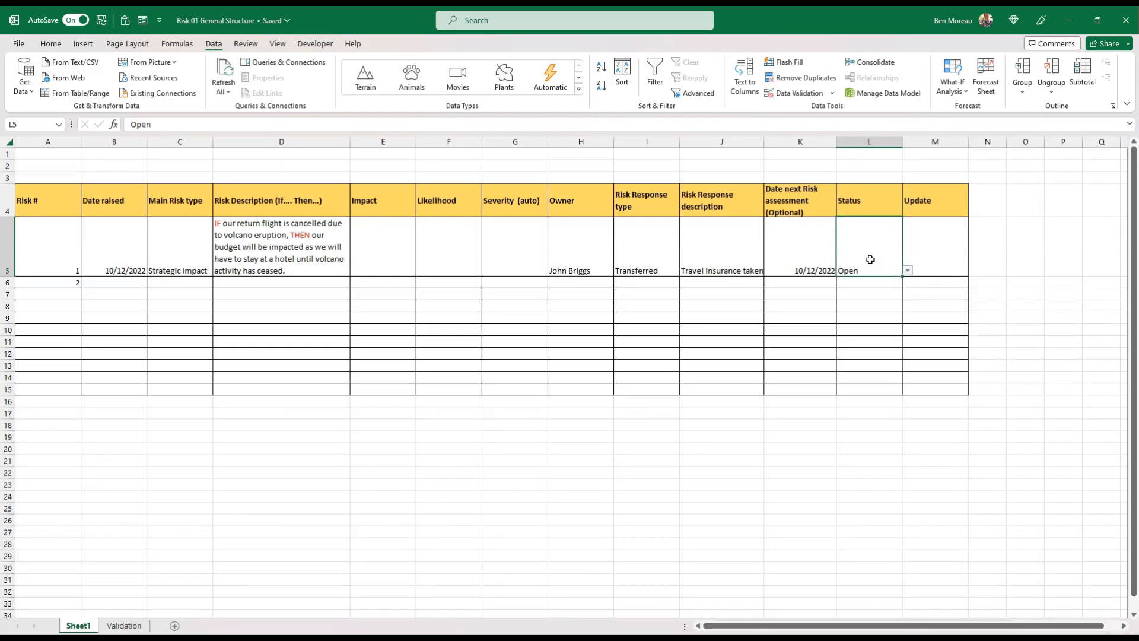
# Align the first risk's Update cell, M5, to the top
pyautogui.click(942, 251)
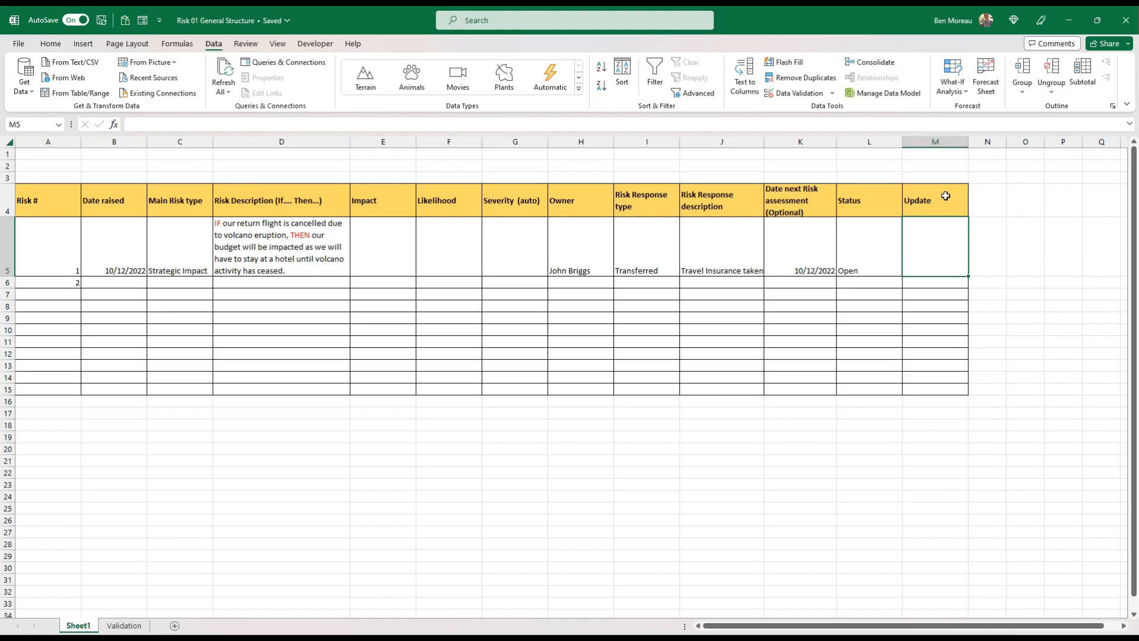
pyautogui.doubleClick(936, 228)
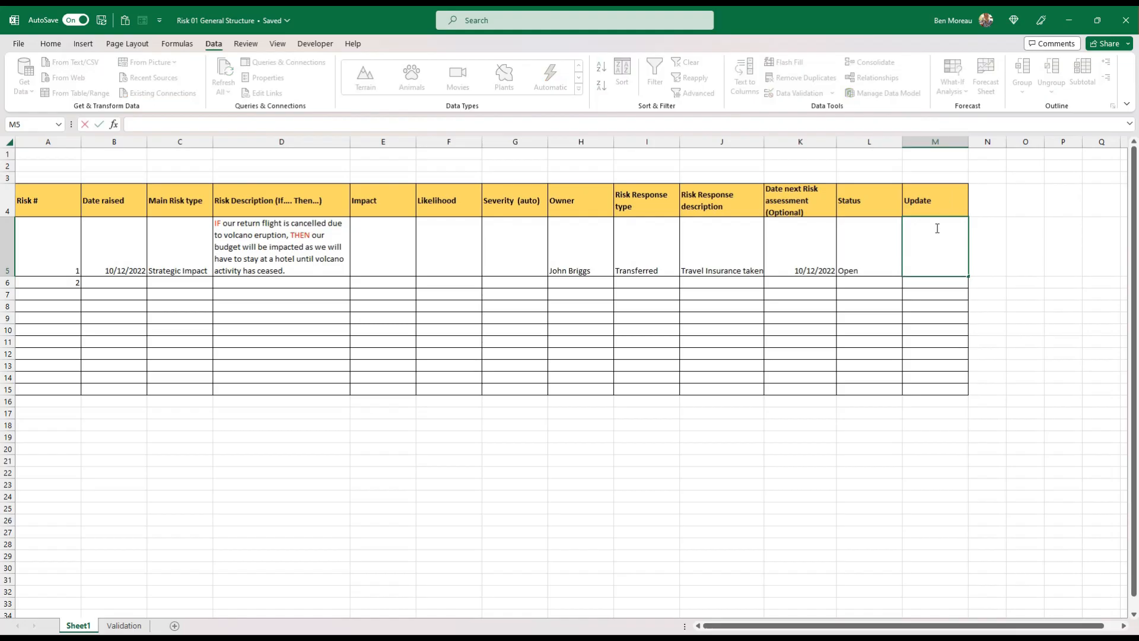
pyautogui.click(51, 45)
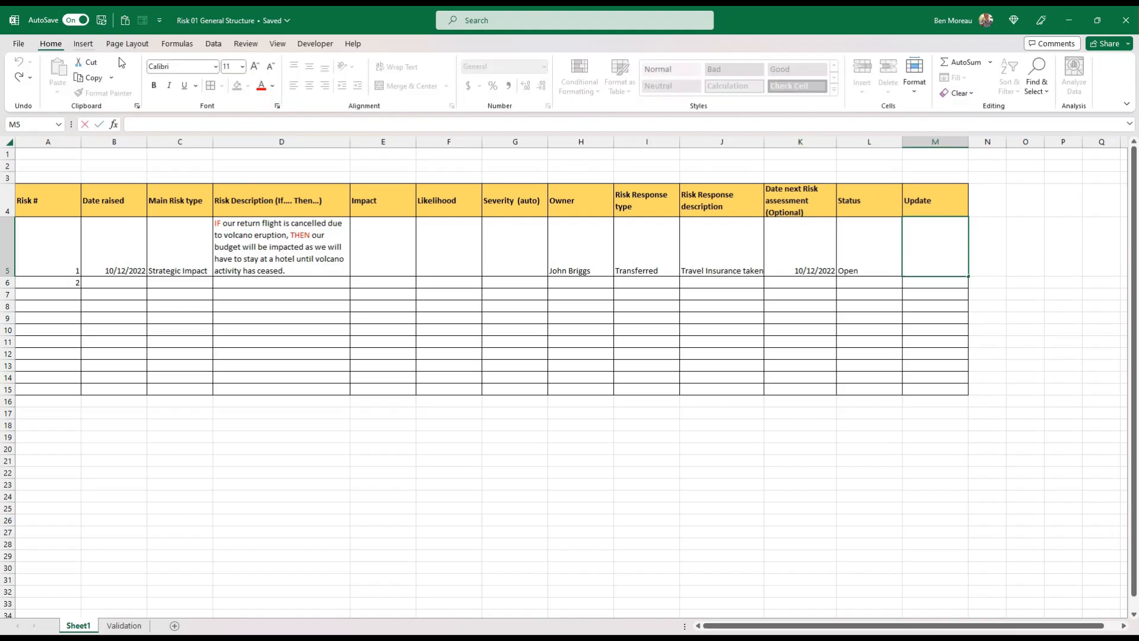
pyautogui.press('Escape')
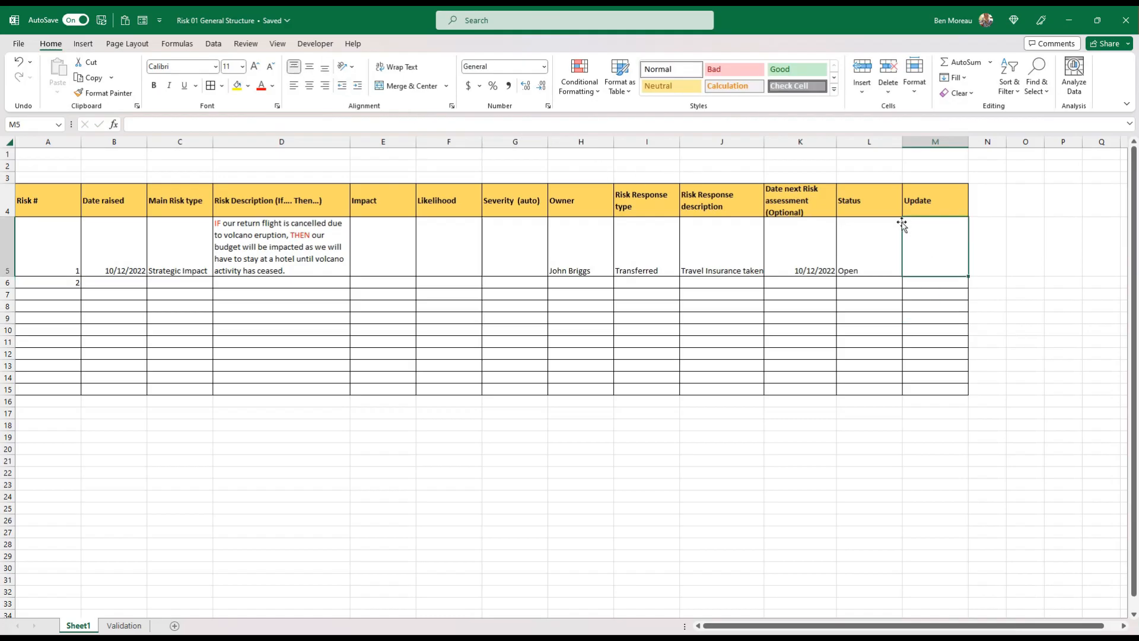
# Enter the first risk's update in M5: "10/12/2022 Risk still open." followed by the owner's first name and "still monitoring"
pyautogui.doubleClick(935, 235)
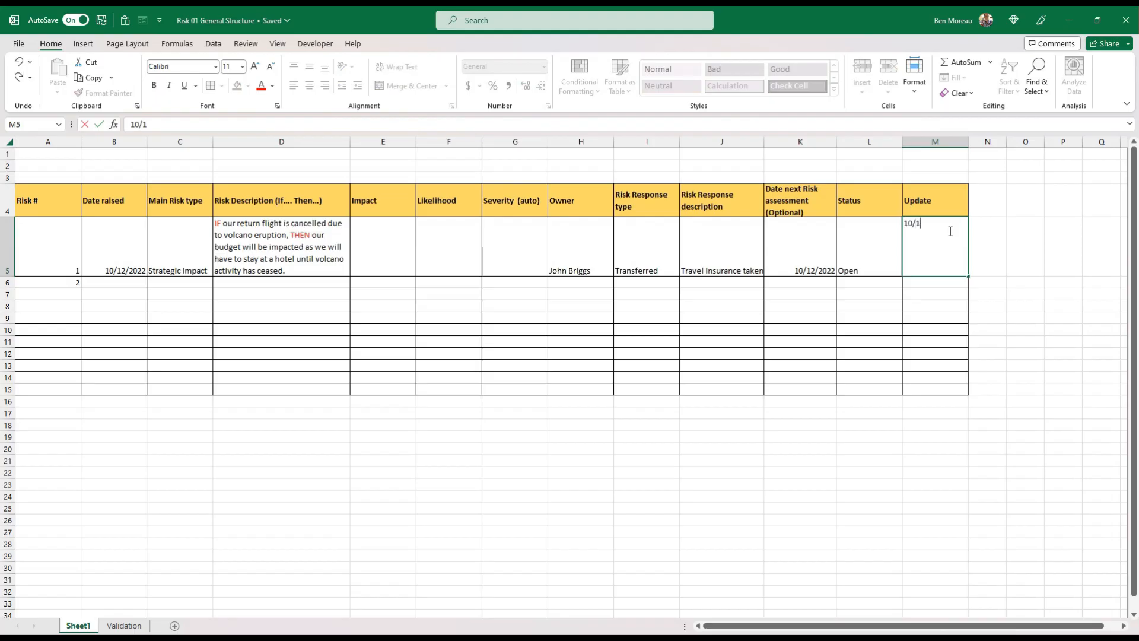
pyautogui.write('10/12/2022 Risk still open. Jo')
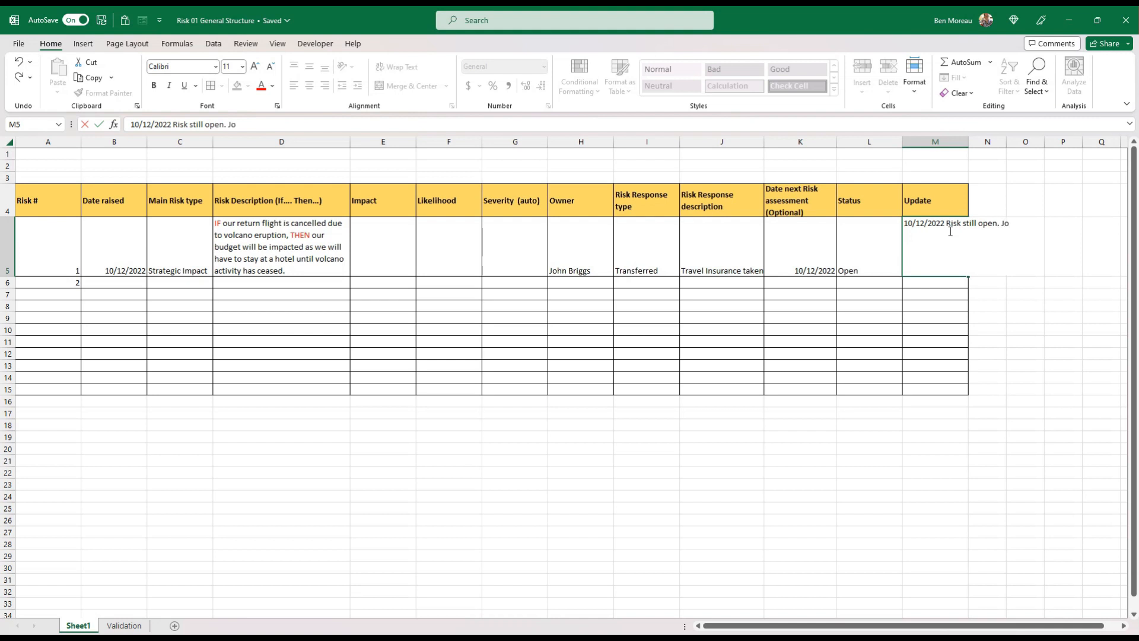
pyautogui.write('monitoring')
pyautogui.press('Return')
# Wrap the text of the Update entry in M5 and widen column M slightly
pyautogui.click(948, 230)
pyautogui.click(396, 67)
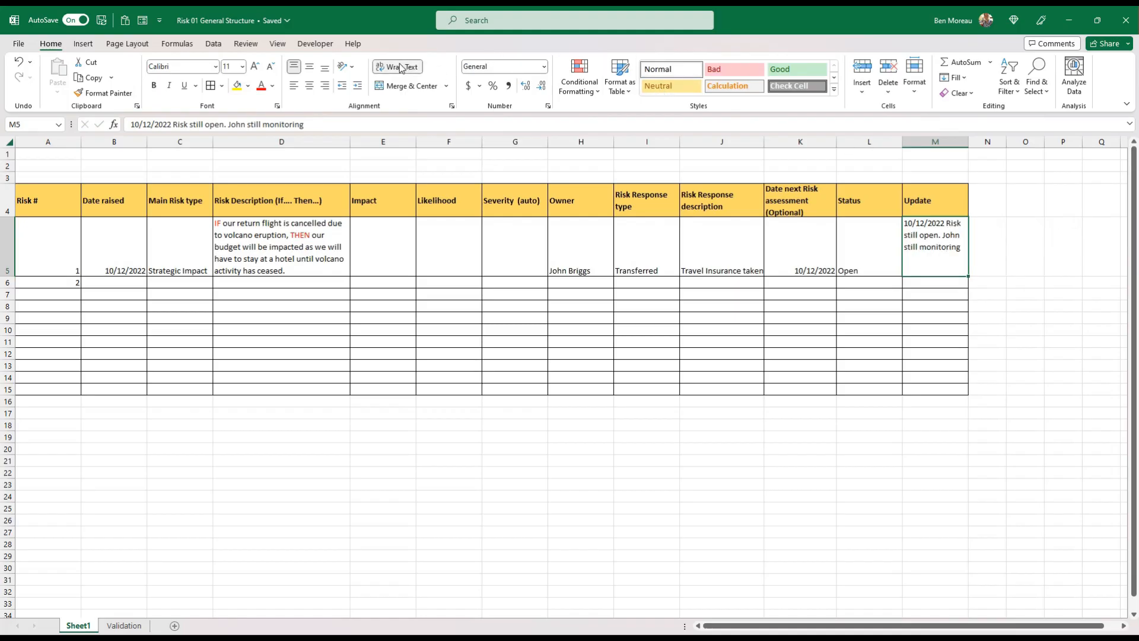
pyautogui.moveTo(970, 143); pyautogui.dragTo(979, 145)
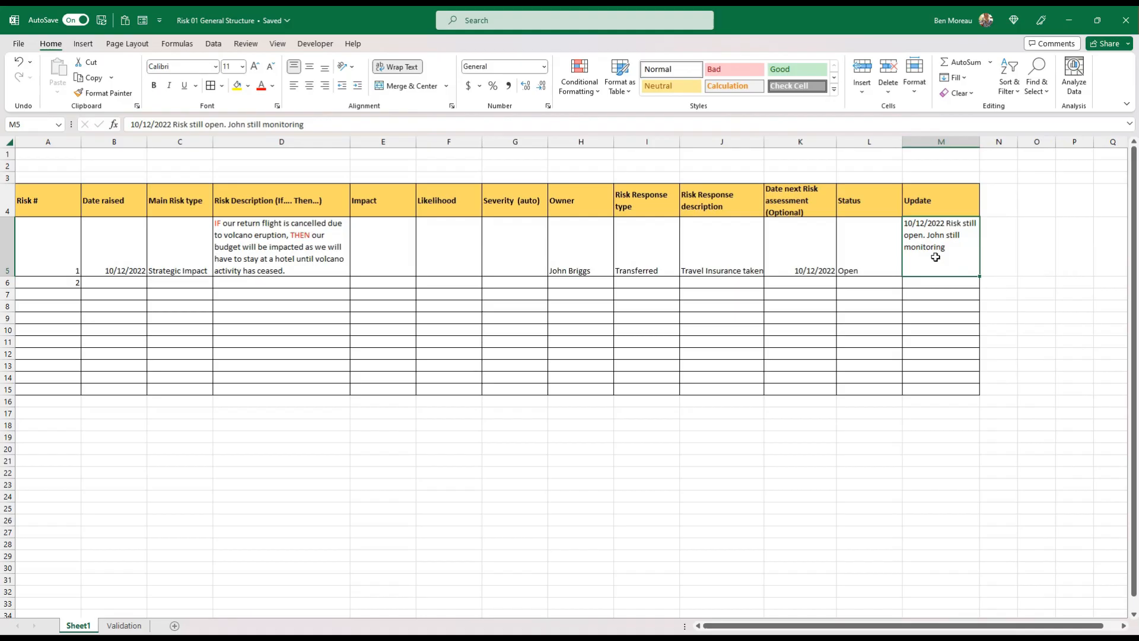
pyautogui.click(957, 326)
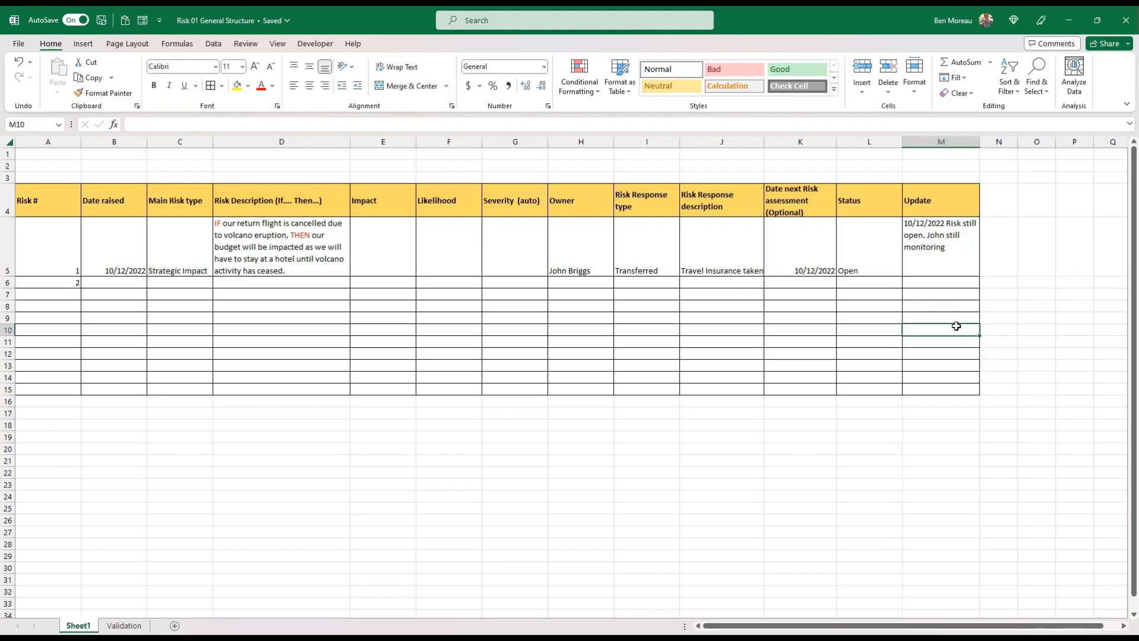
# Fill the first risk's row, A5:M5, down over the empty table rows below it
pyautogui.moveTo(929, 259); pyautogui.dragTo(35, 255)
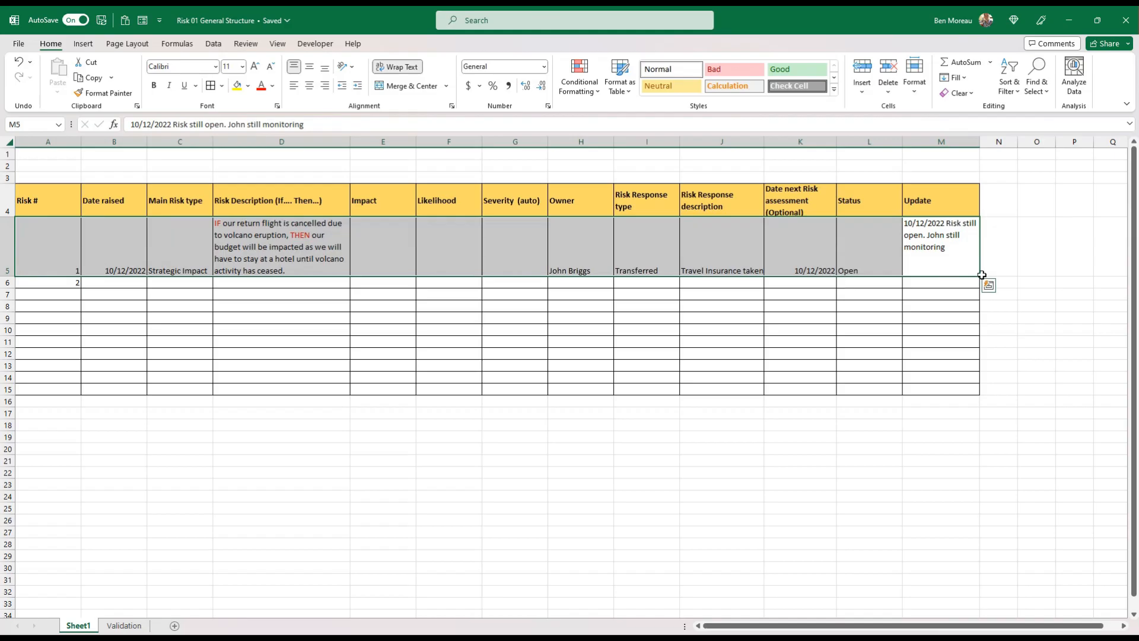
pyautogui.moveTo(979, 277); pyautogui.dragTo(982, 354)
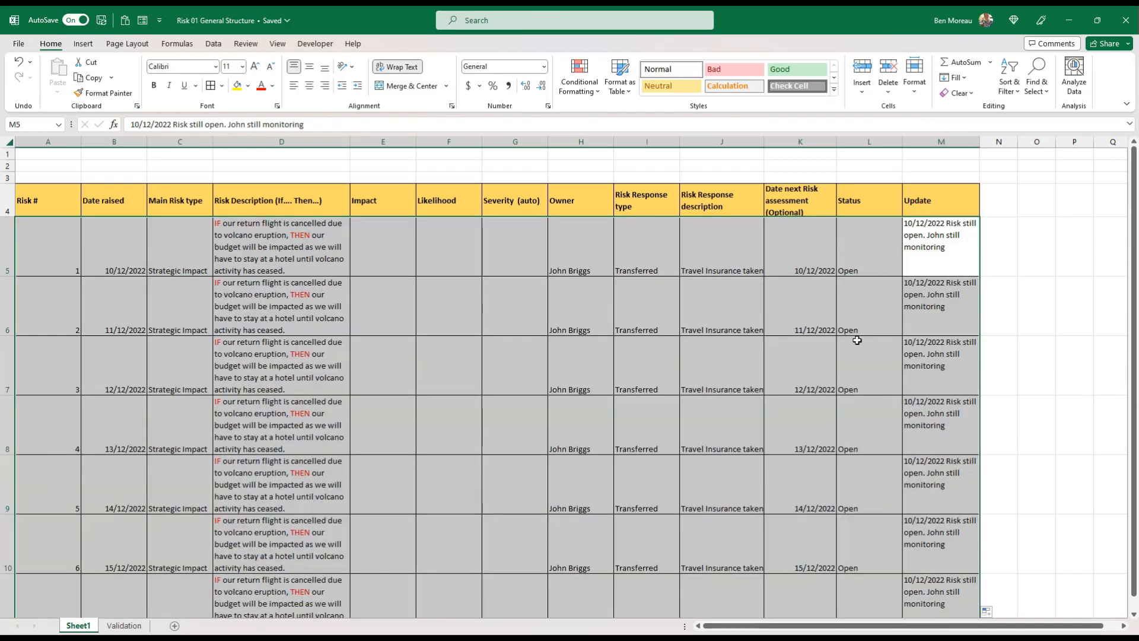
pyautogui.click(890, 339)
# Apply a light gold fill colour to the risk rows A5:M10
pyautogui.moveTo(958, 261); pyautogui.dragTo(35, 548)
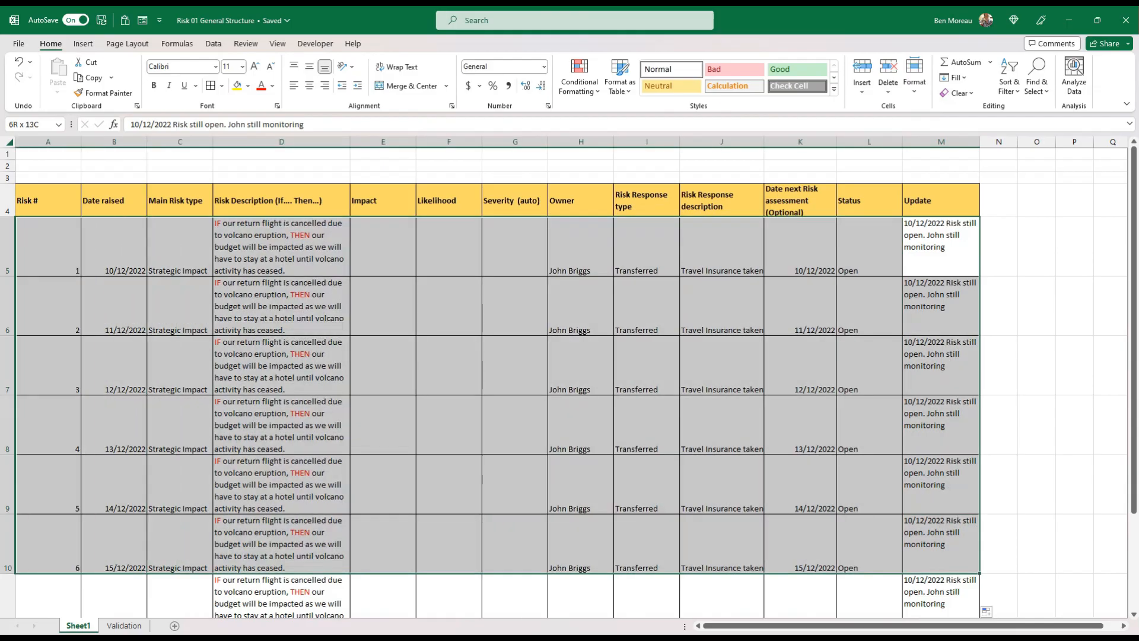
pyautogui.click(248, 86)
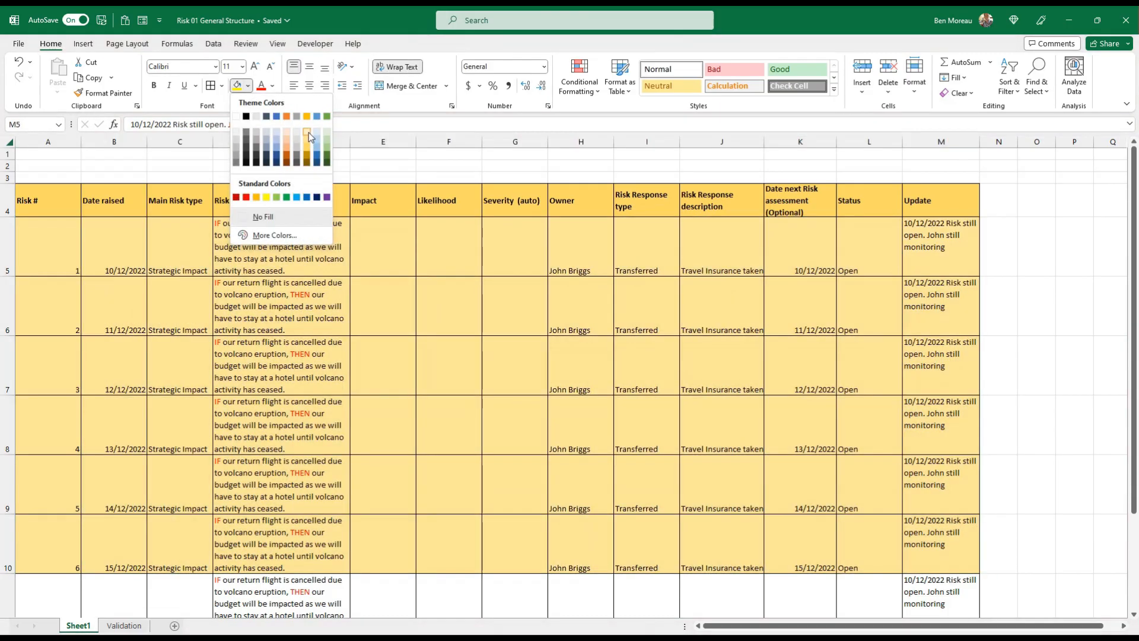
pyautogui.click(307, 132)
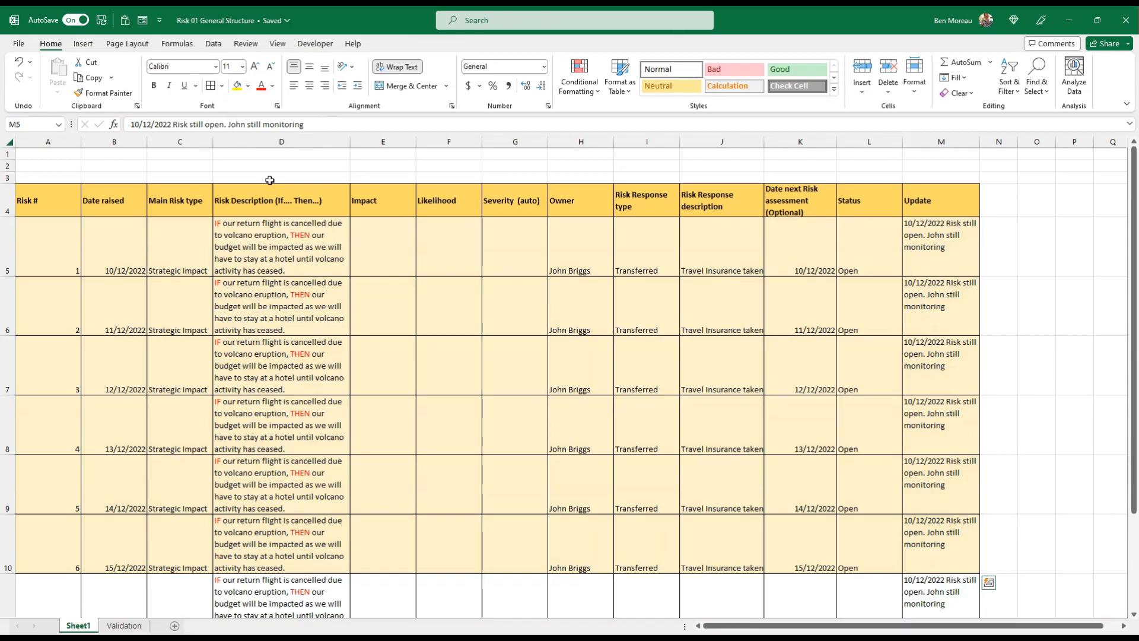
pyautogui.click(492, 301)
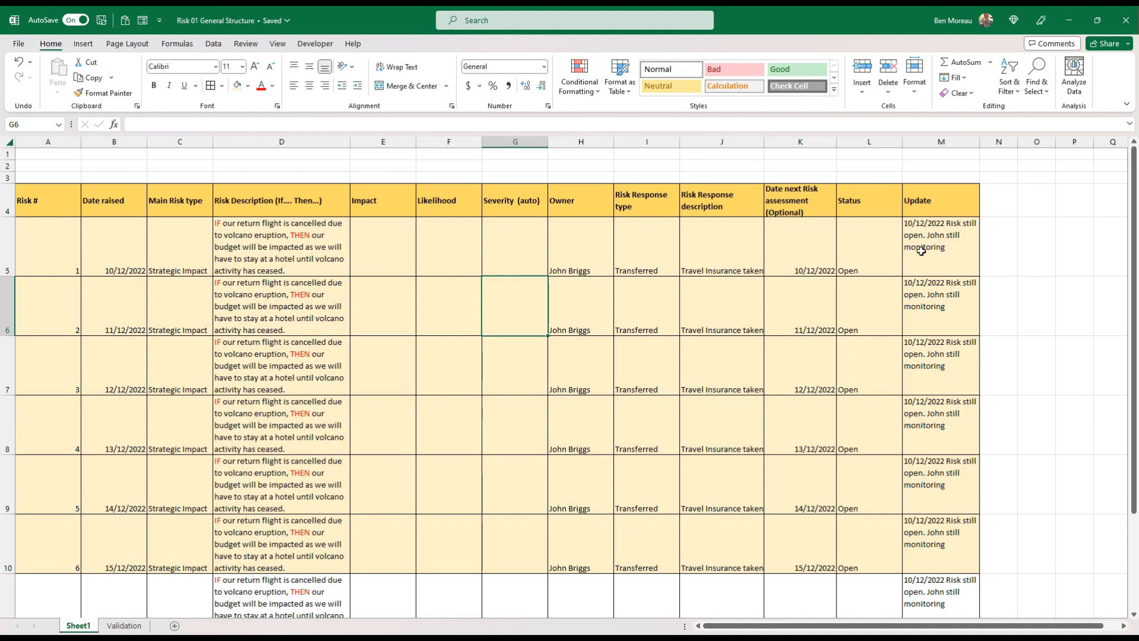
# Align all entries in the risk rows A5:M10 to the top of their cells
pyautogui.moveTo(382, 249); pyautogui.dragTo(501, 260)
pyautogui.click(570, 261)
pyautogui.moveTo(908, 247); pyautogui.dragTo(24, 562)
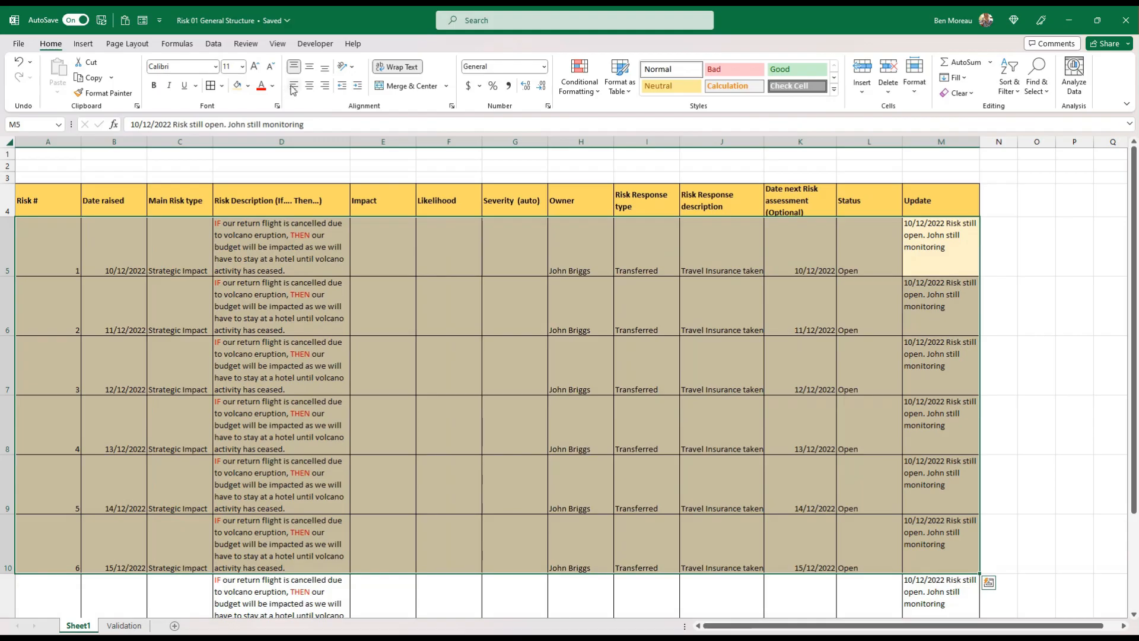
pyautogui.click(296, 69)
pyautogui.click(297, 70)
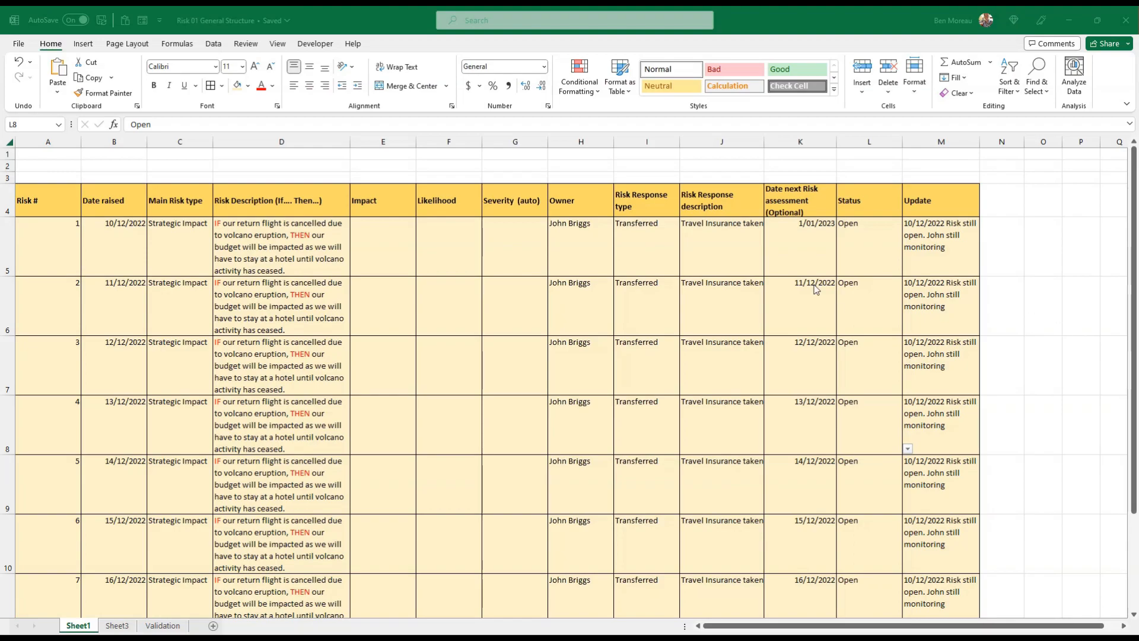
# Create a formula-based conditional formatting rule for the next assessment dates K5:K11 using =AND($K5<>"",$K5 < TODAY())
pyautogui.click(805, 246)
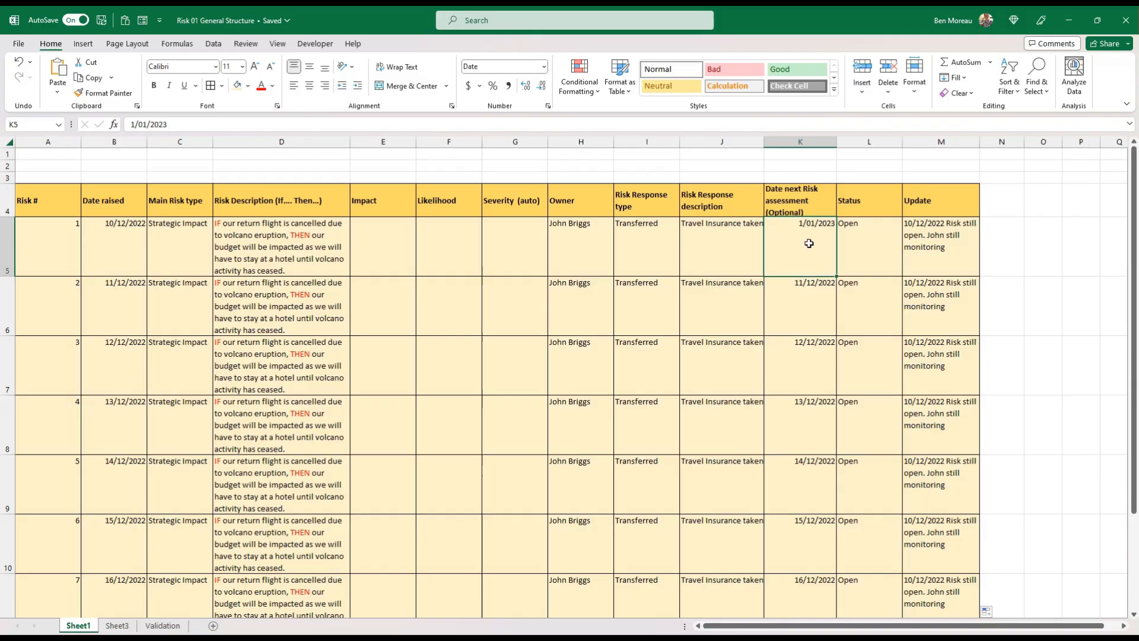
pyautogui.moveTo(812, 241); pyautogui.dragTo(798, 587)
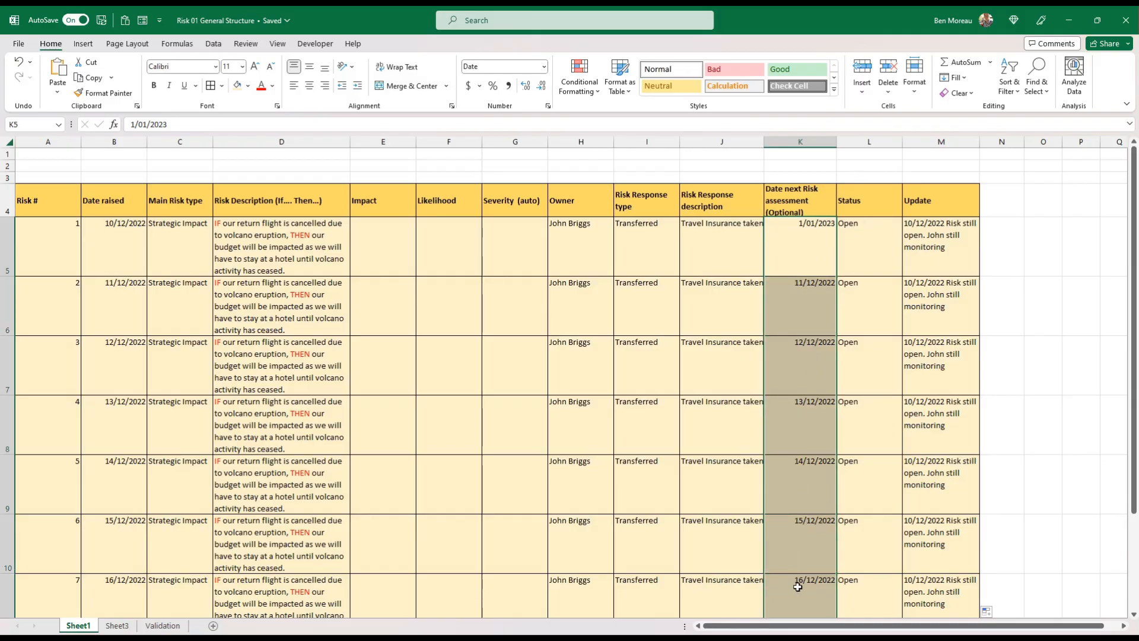
pyautogui.click(589, 93)
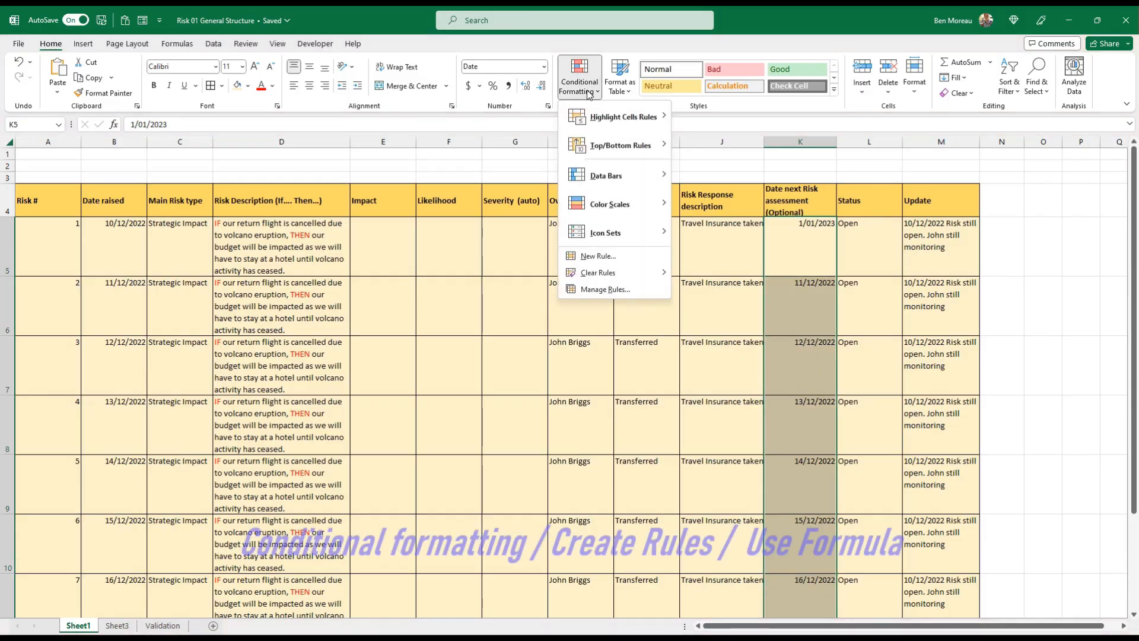
pyautogui.click(604, 289)
pyautogui.click(274, 290)
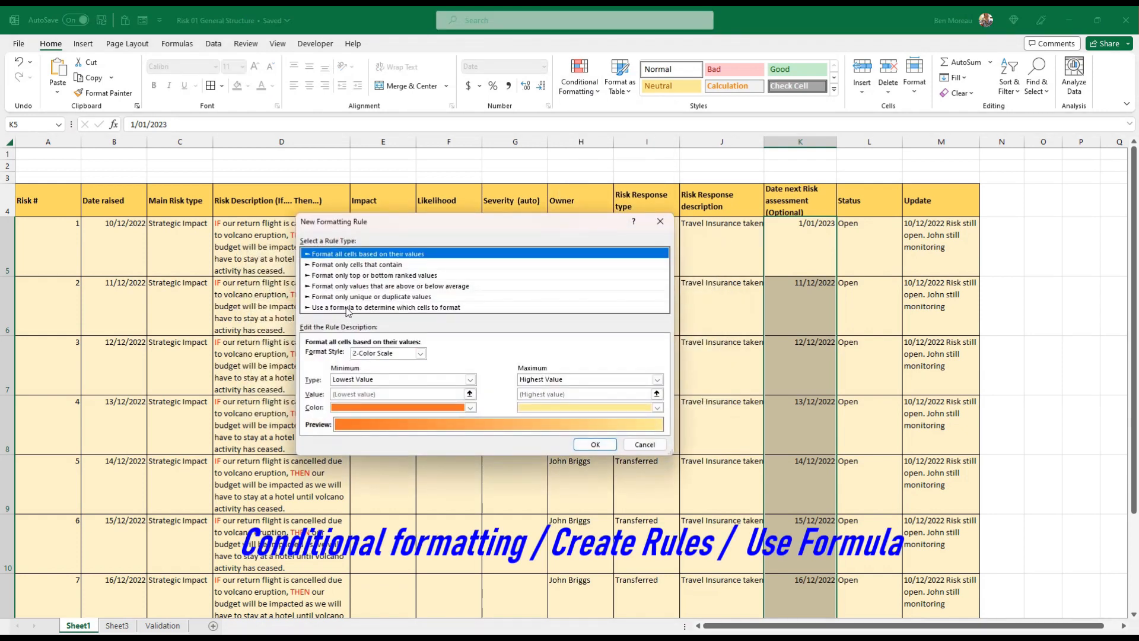
pyautogui.click(350, 307)
pyautogui.click(358, 359)
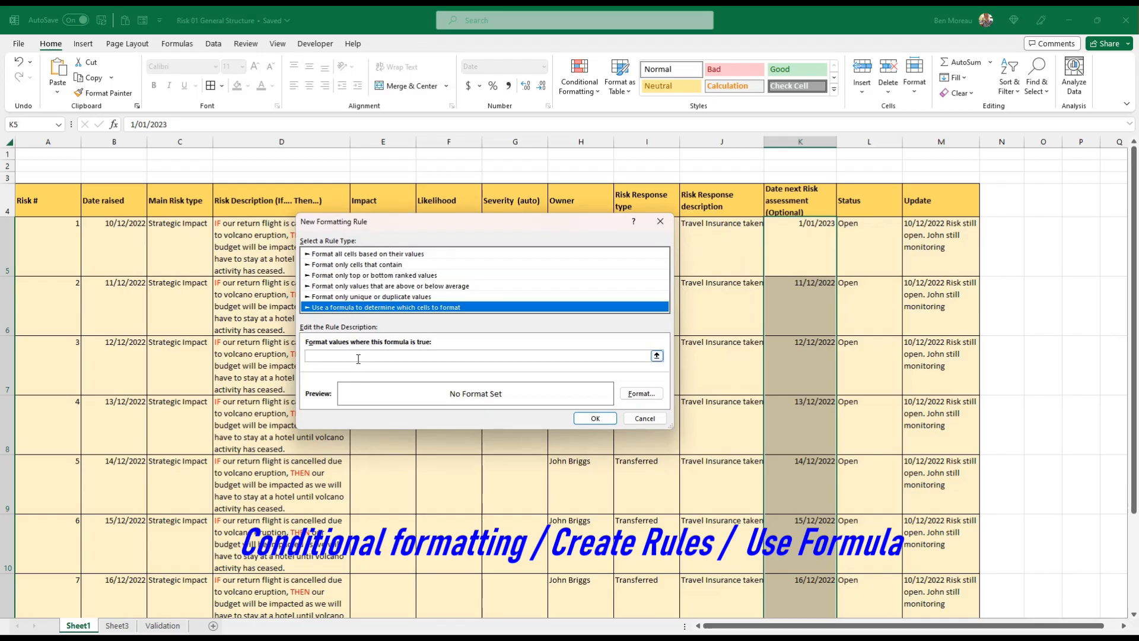
pyautogui.click(357, 357)
pyautogui.write('=AND($K5<>"",$K5 < TODAY())')
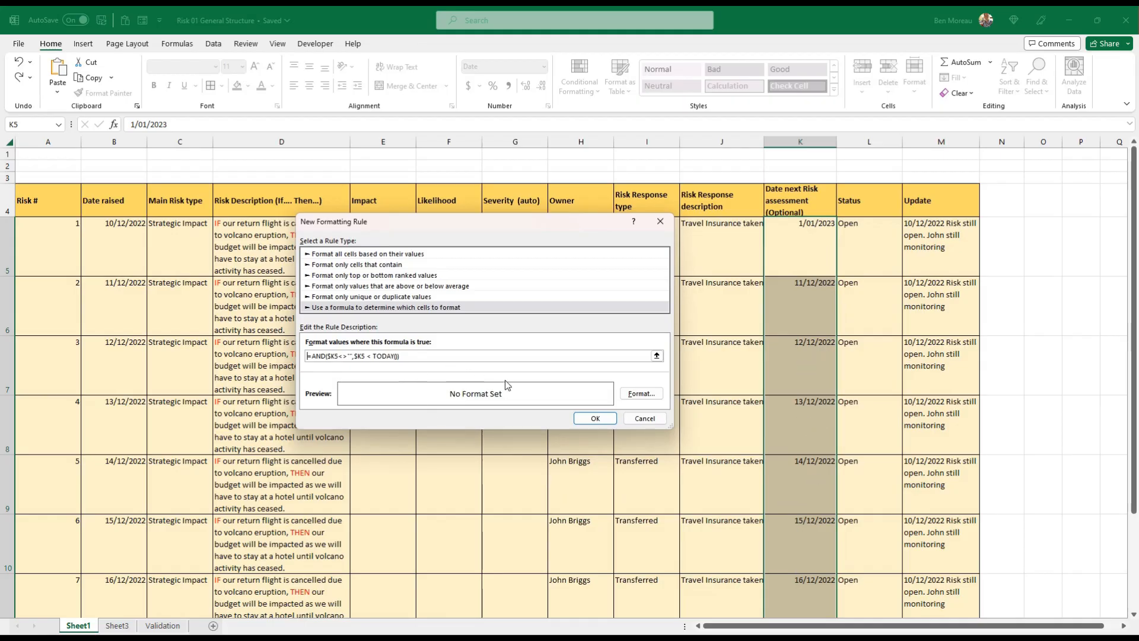
# Give the past-date rule a light red fill and apply it to K5:K11
pyautogui.click(639, 394)
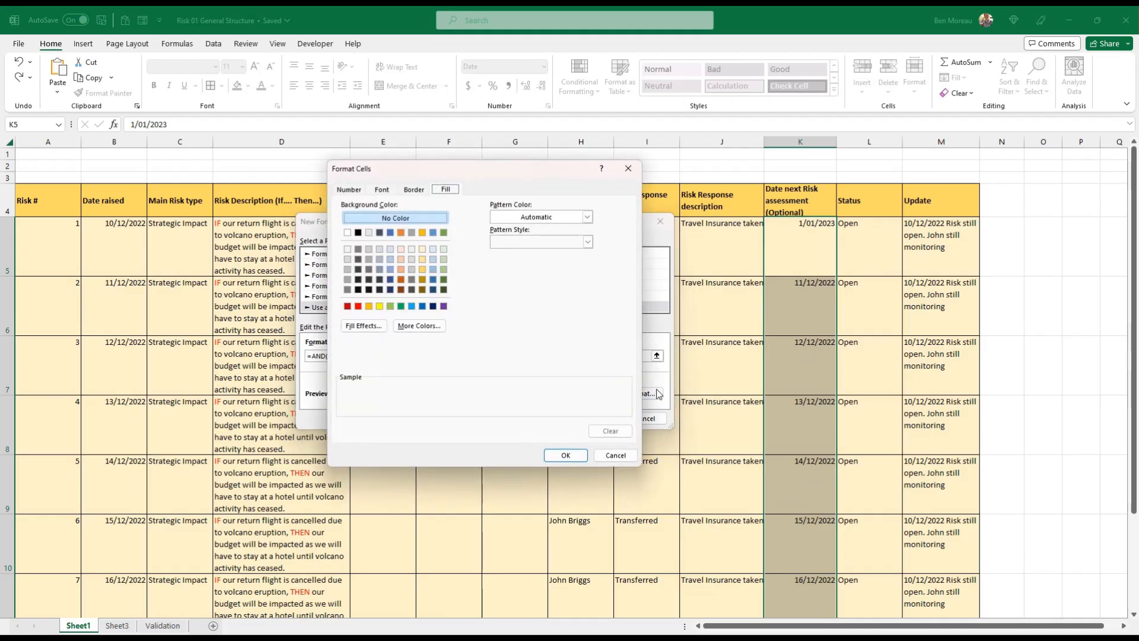
pyautogui.click(420, 326)
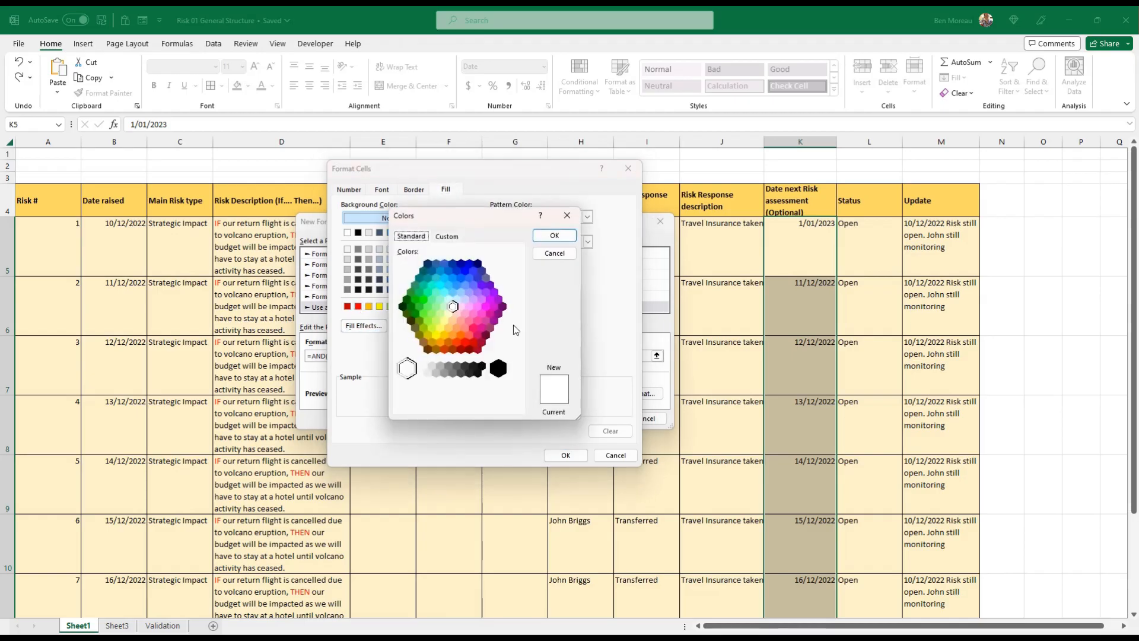
pyautogui.click(472, 321)
pyautogui.click(463, 315)
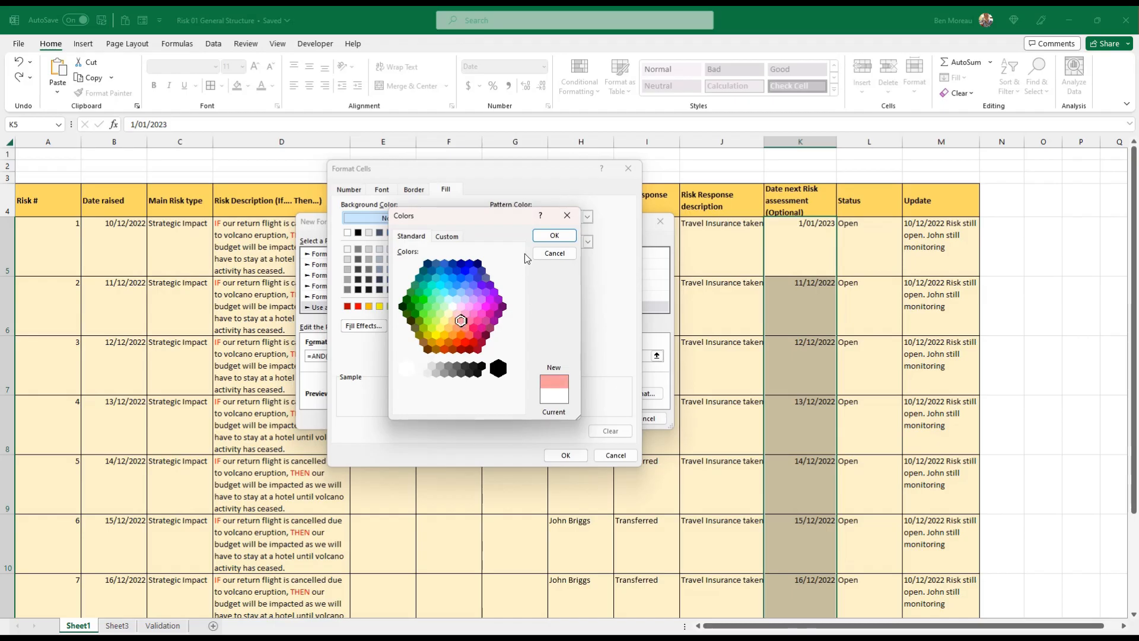
pyautogui.click(556, 236)
pyautogui.click(565, 454)
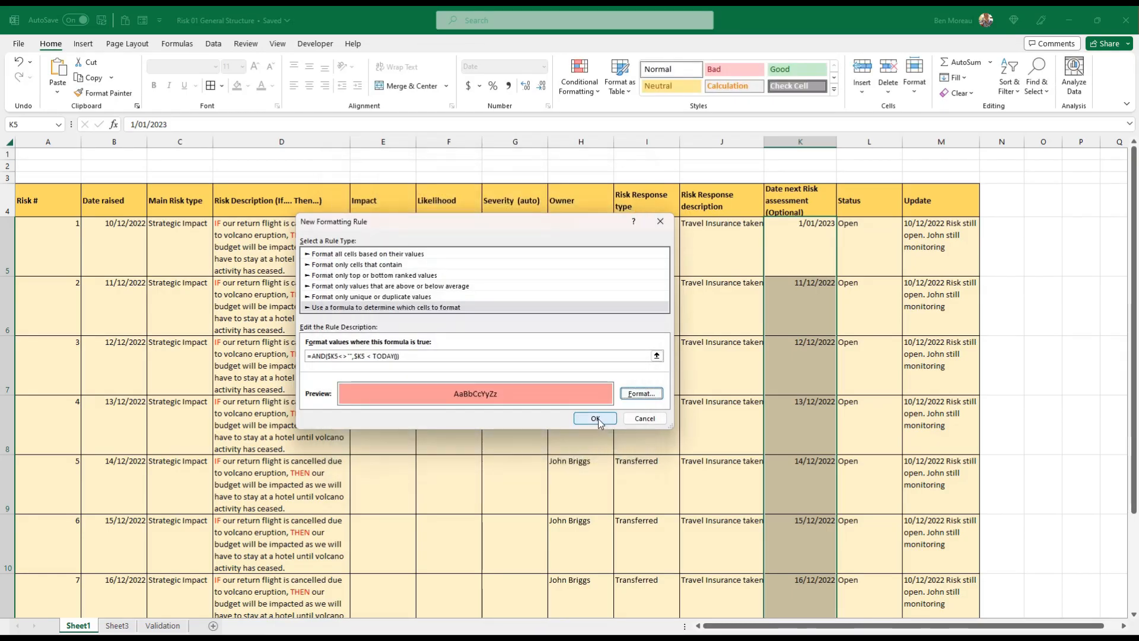
pyautogui.click(595, 418)
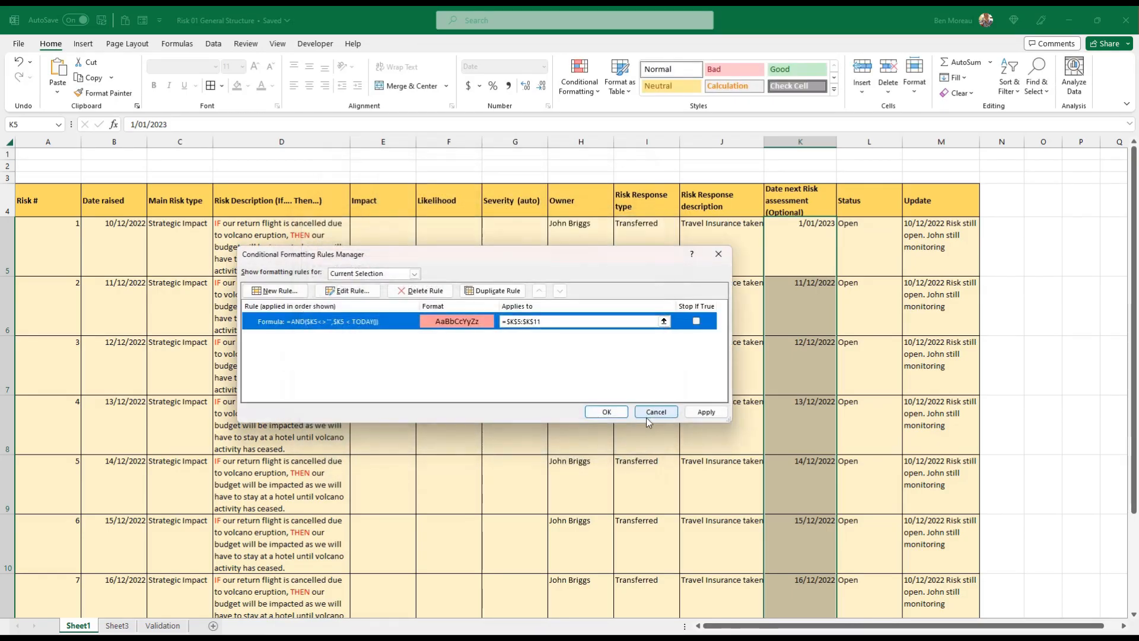
pyautogui.click(706, 413)
pyautogui.click(611, 411)
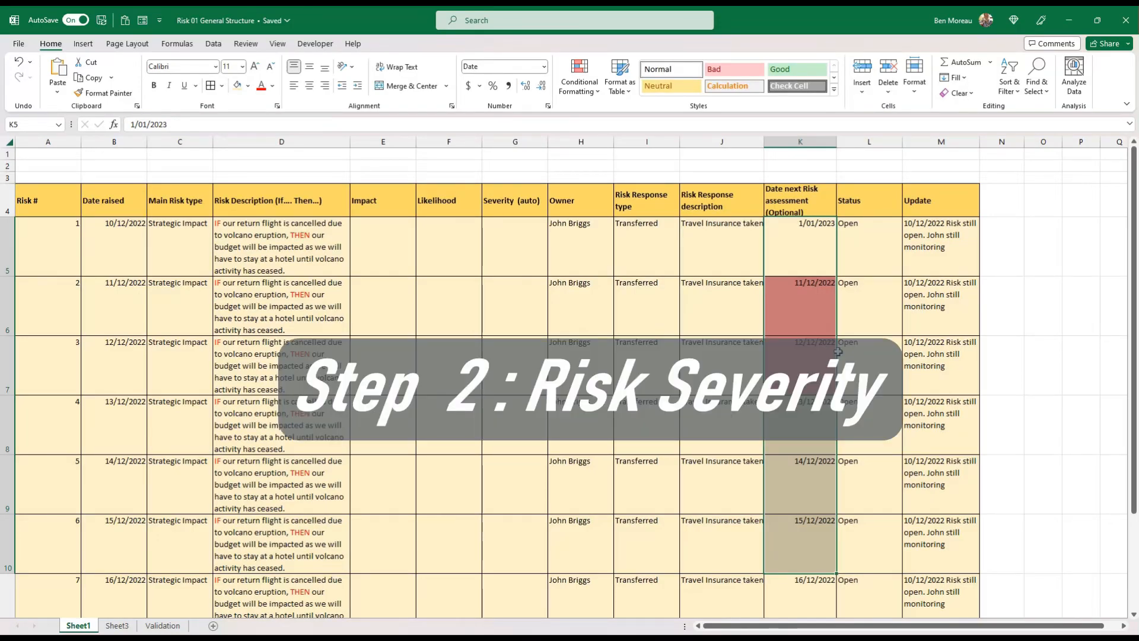
# On Sheet4, slightly widen column C holding the impact and likelihood descriptions
pyautogui.moveTo(363, 205); pyautogui.dragTo(512, 203)
pyautogui.click(461, 320)
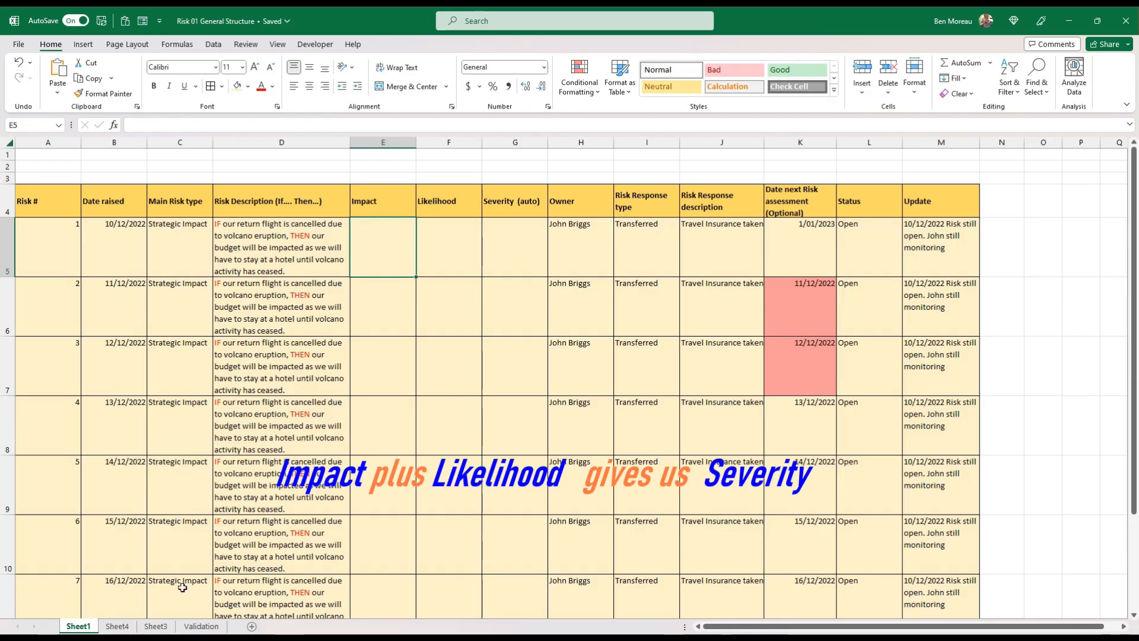
pyautogui.click(117, 626)
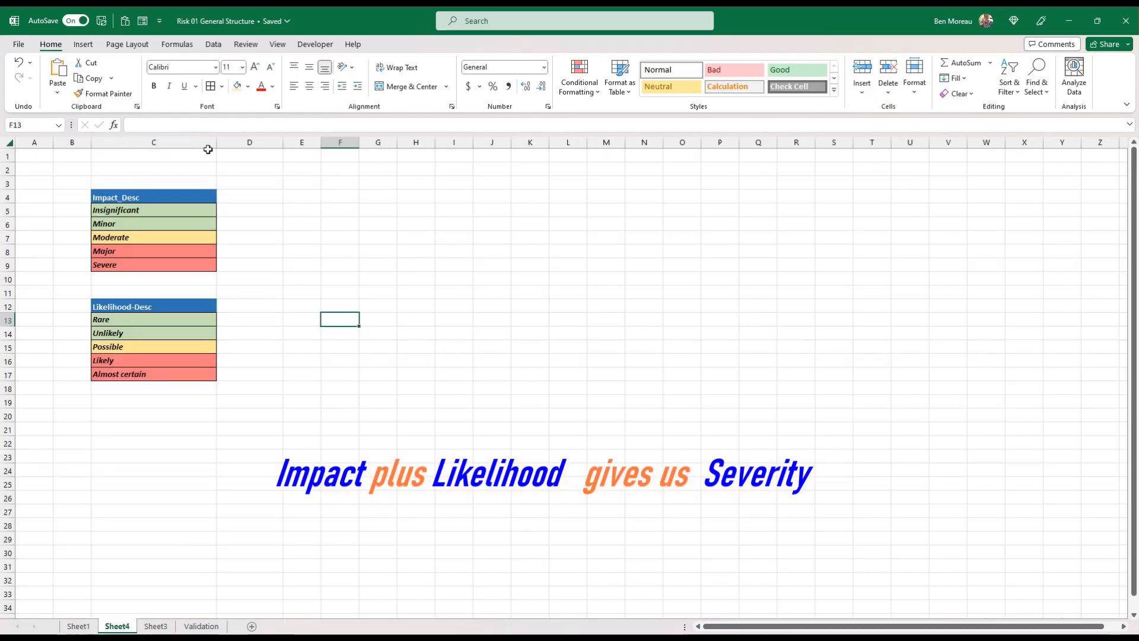
pyautogui.moveTo(216, 142); pyautogui.dragTo(233, 142)
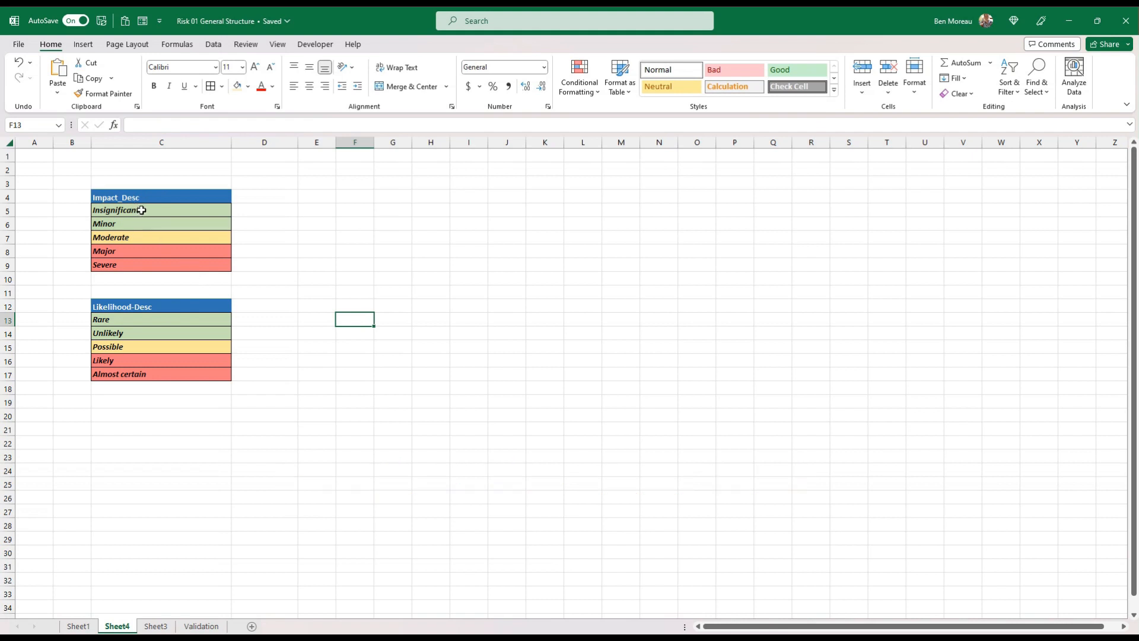
pyautogui.moveTo(146, 211); pyautogui.dragTo(148, 262)
pyautogui.click(148, 261)
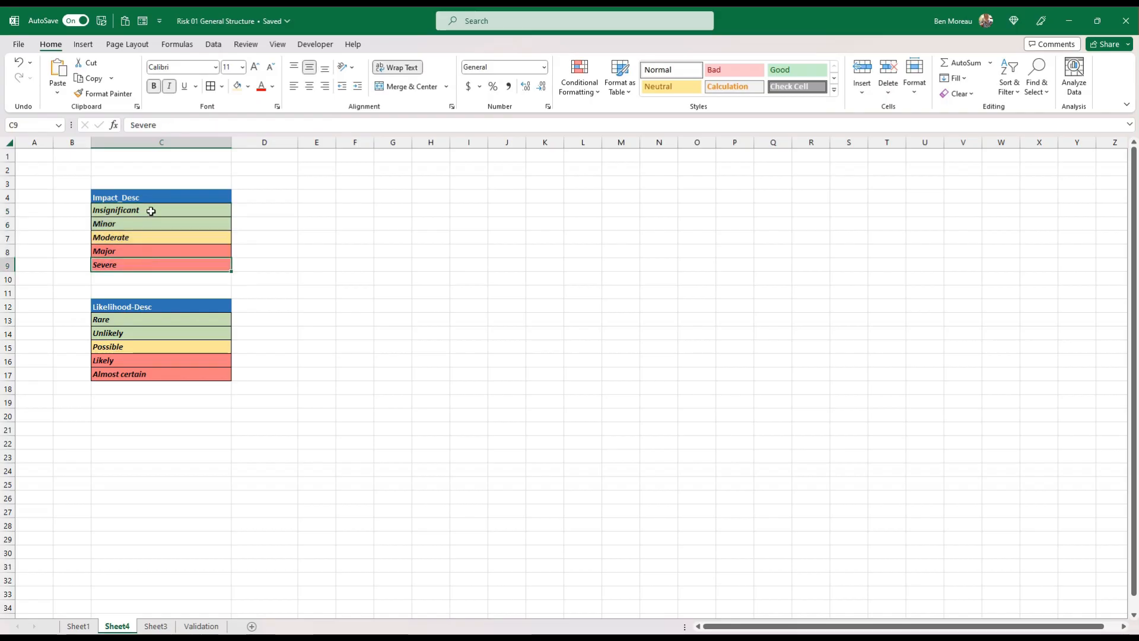
pyautogui.click(175, 308)
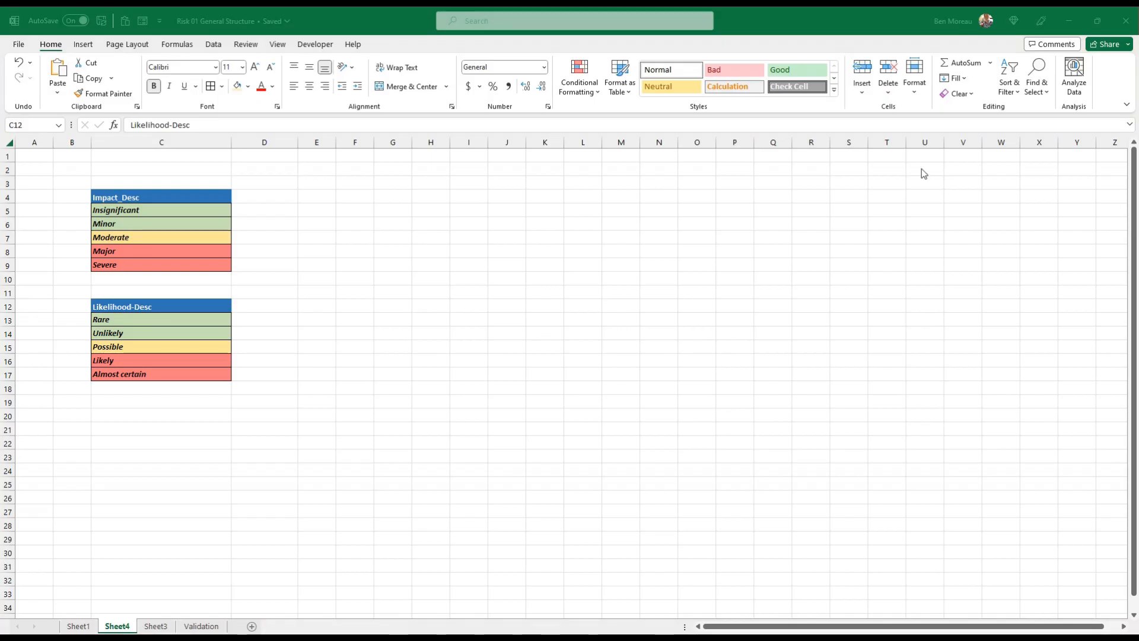
# Paste the copied Impact_Rating column with ratings 1, 2, 3, 6 and 7 into D4:D9, including its source formatting
pyautogui.rightClick(283, 199)
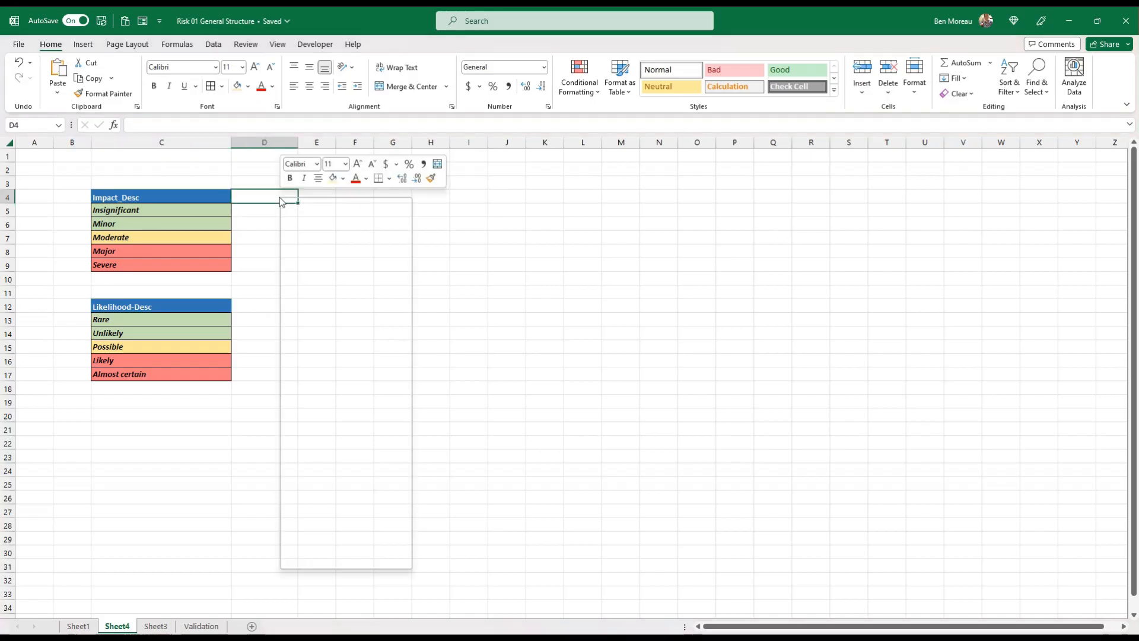
pyautogui.click(327, 279)
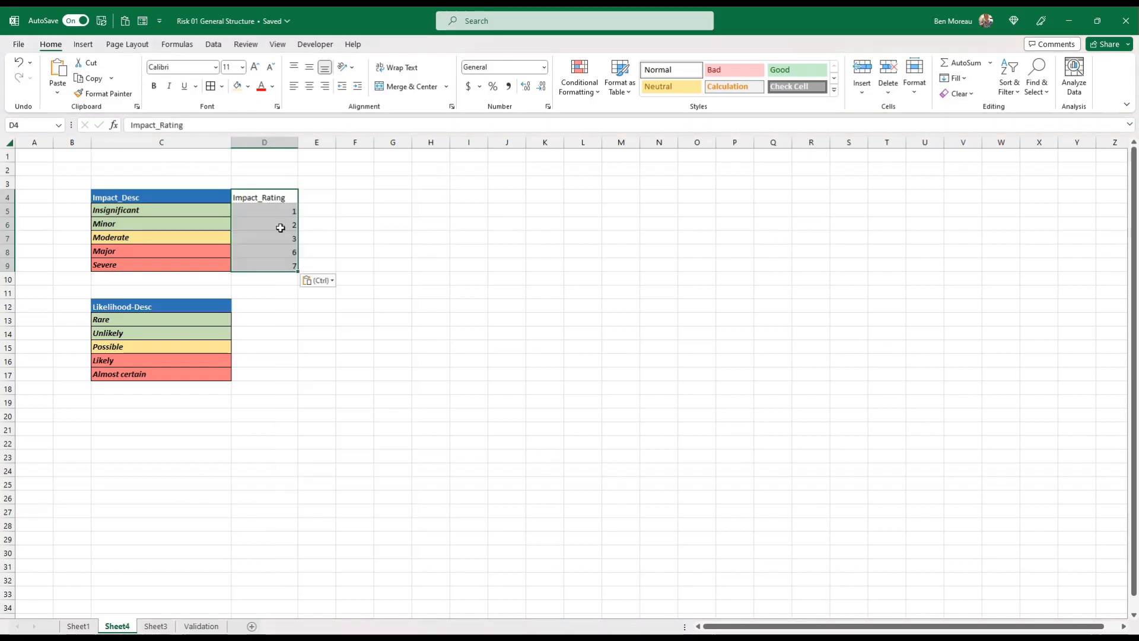
pyautogui.rightClick(272, 196)
pyautogui.click(371, 275)
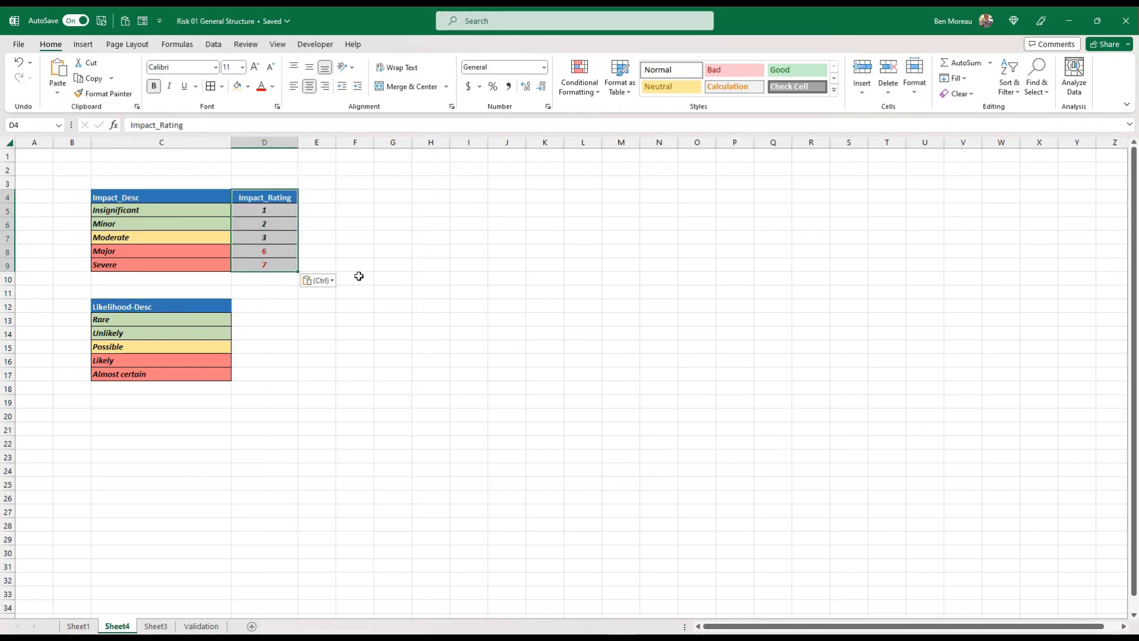
pyautogui.click(355, 237)
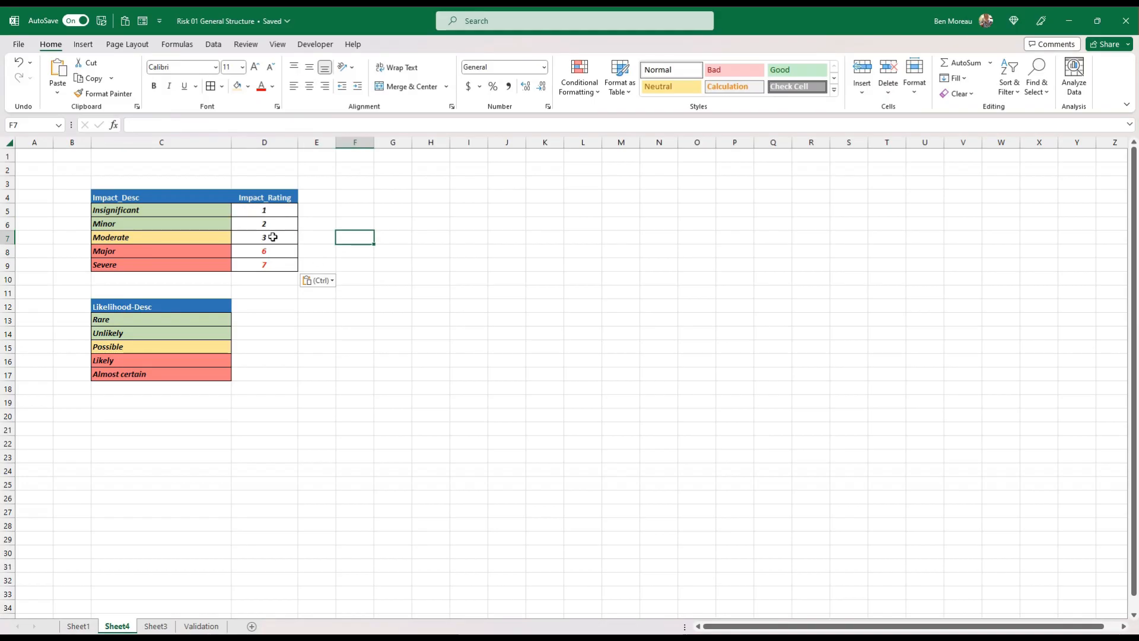
pyautogui.moveTo(270, 252); pyautogui.dragTo(294, 269)
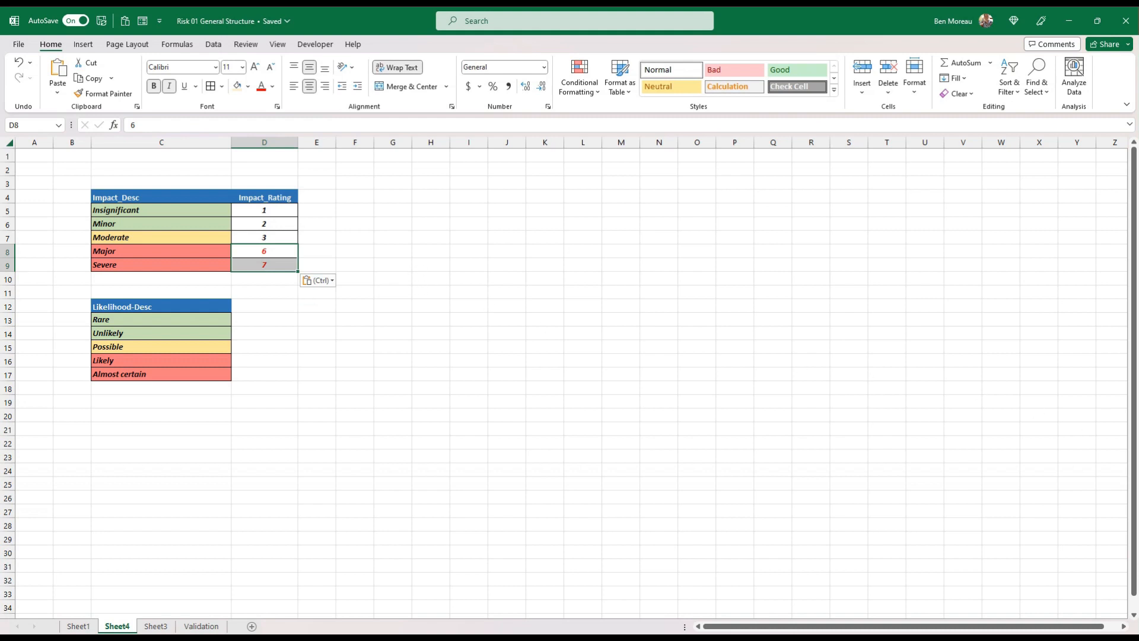
# Paste the copied Likelihood_Rating column with ratings 1 to 5 into D12:D17, including its source formatting
pyautogui.hotkey('alt', 'Tab')
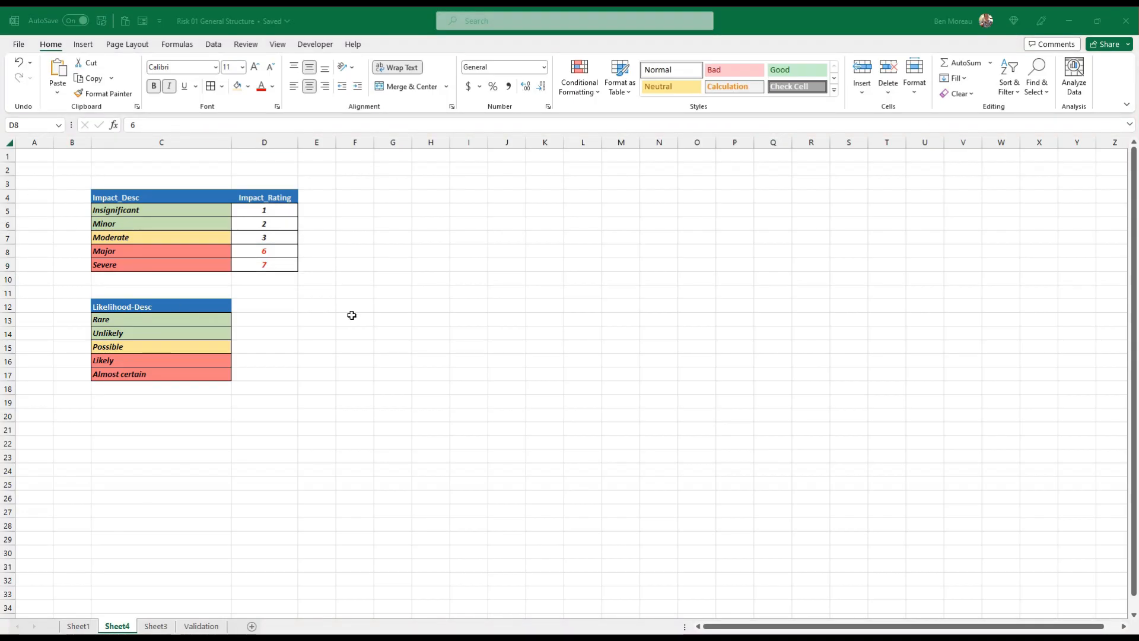
pyautogui.hotkey('alt', 'Tab')
pyautogui.rightClick(276, 308)
pyautogui.click(321, 356)
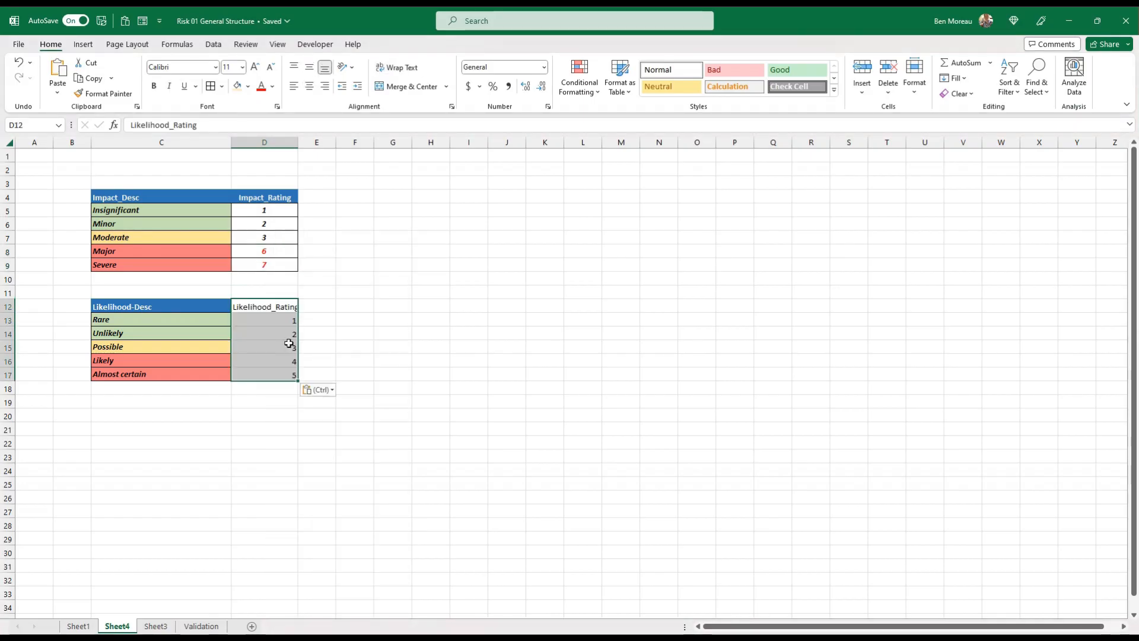
pyautogui.rightClick(272, 307)
pyautogui.click(371, 337)
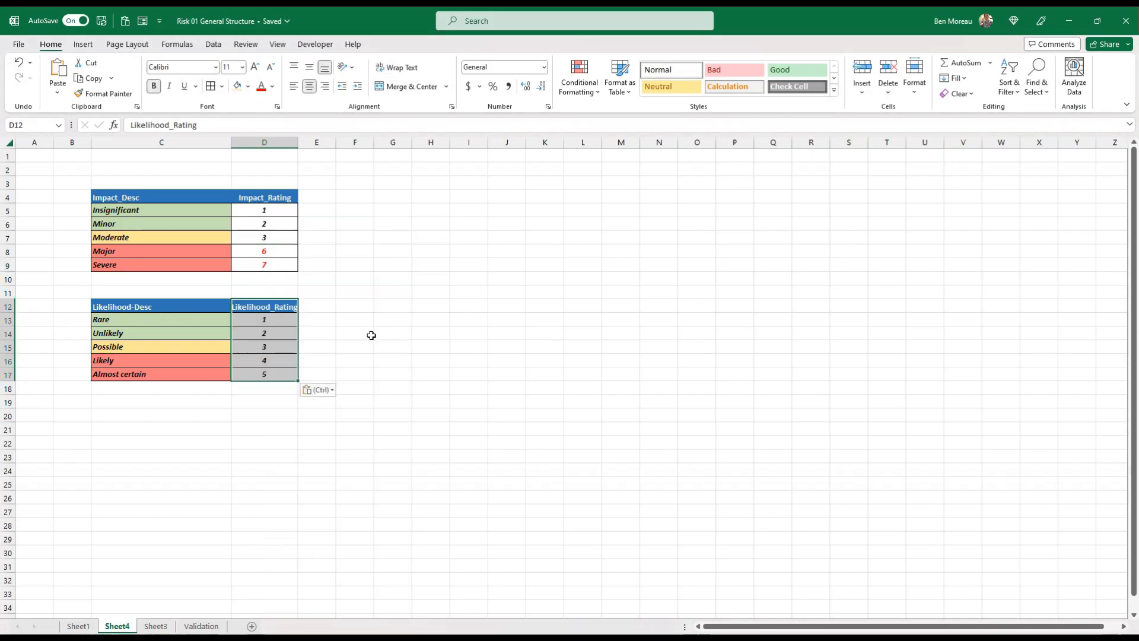
pyautogui.moveTo(272, 321); pyautogui.dragTo(271, 373)
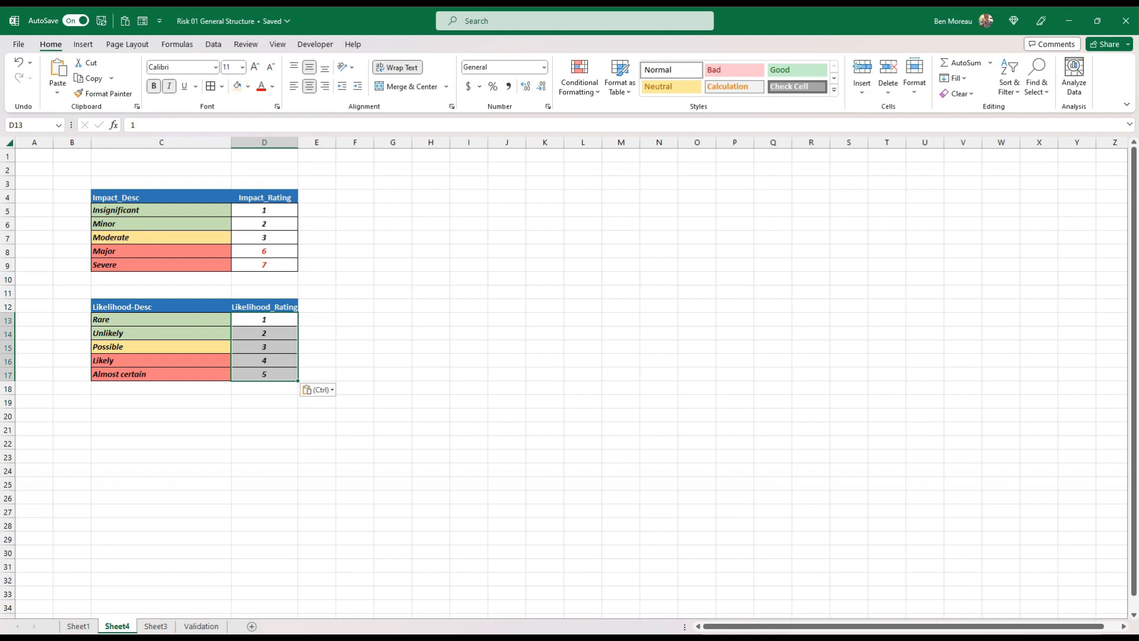
pyautogui.click(274, 210)
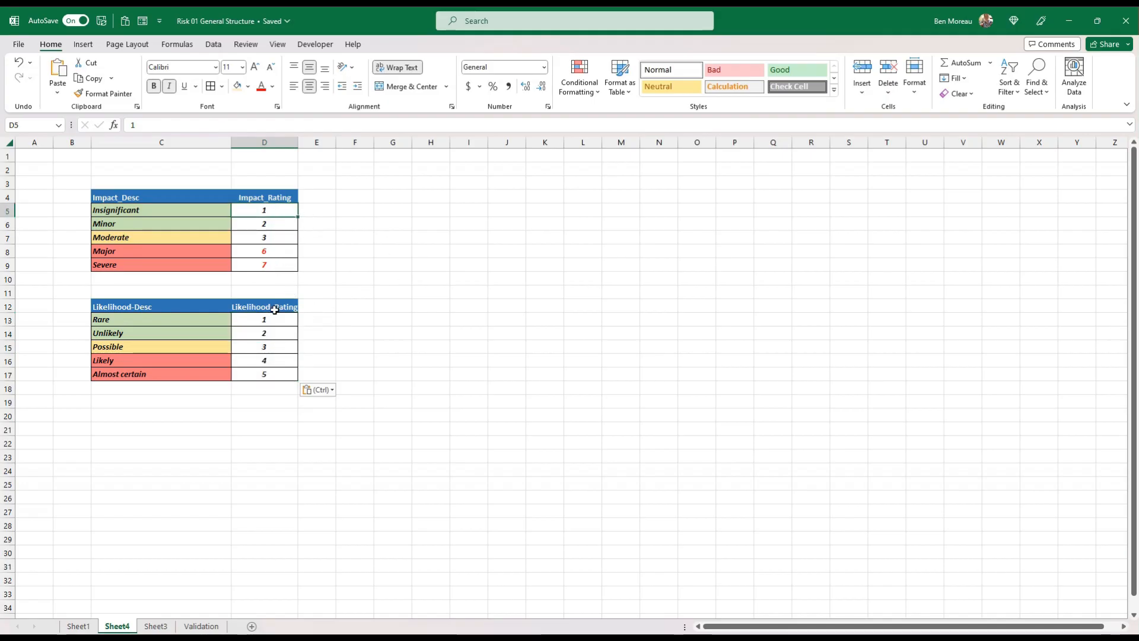
# Paste the Impact by Likelihood severity matrix into I6:P13 and widen columns J and L to P to fit its labels
pyautogui.click(476, 296)
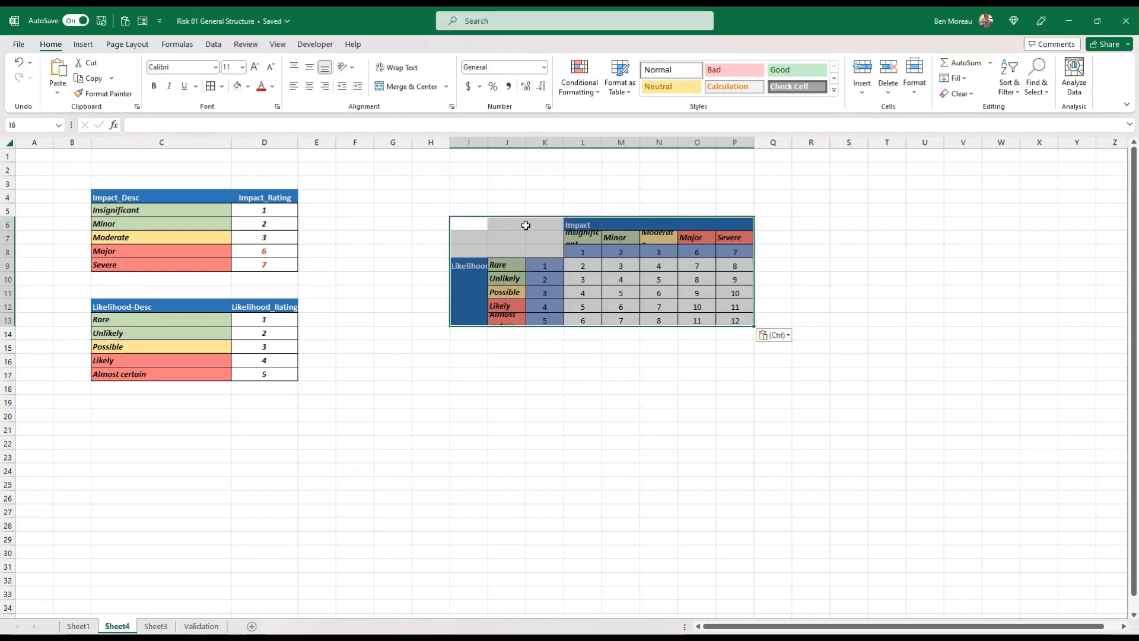
pyautogui.click(586, 181)
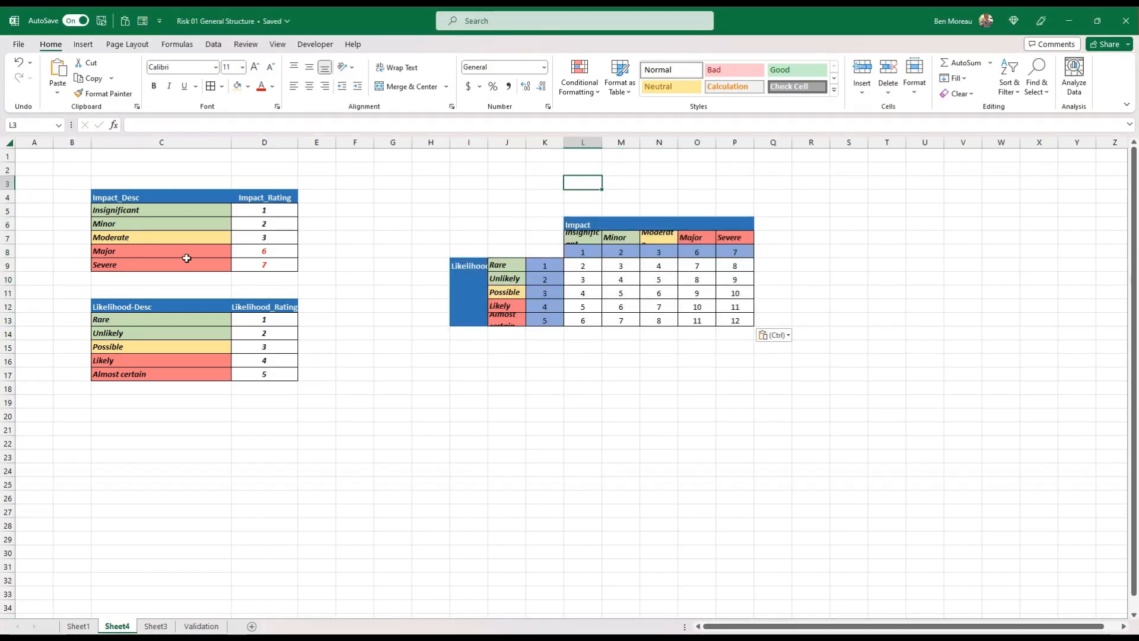
pyautogui.moveTo(9, 251); pyautogui.dragTo(8, 321)
pyautogui.click(651, 167)
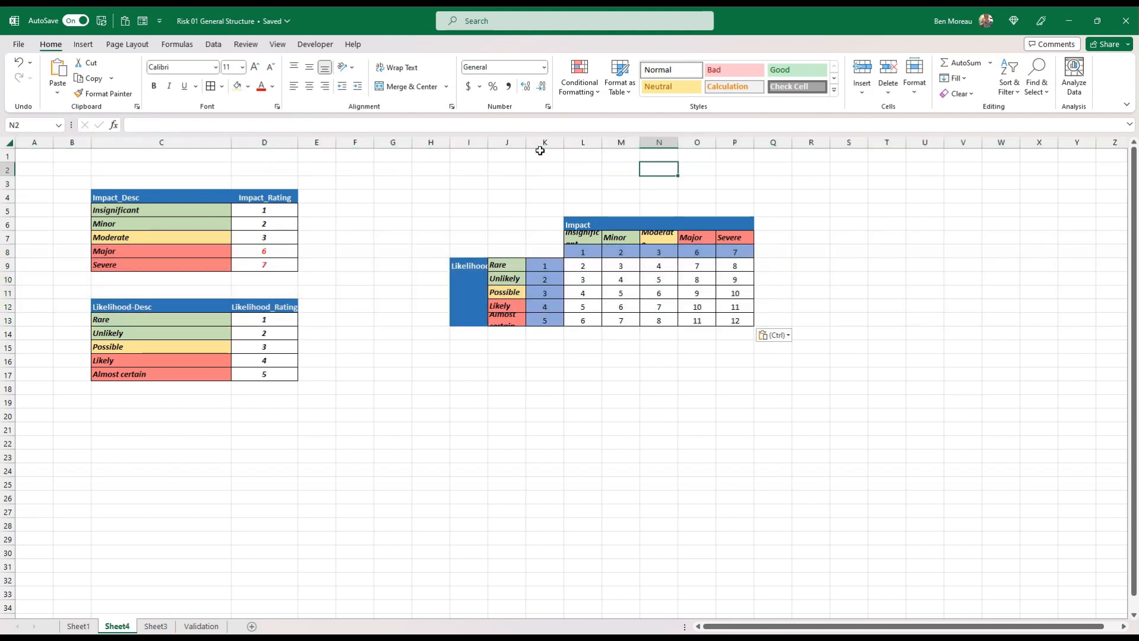
pyautogui.moveTo(525, 145); pyautogui.dragTo(820, 143)
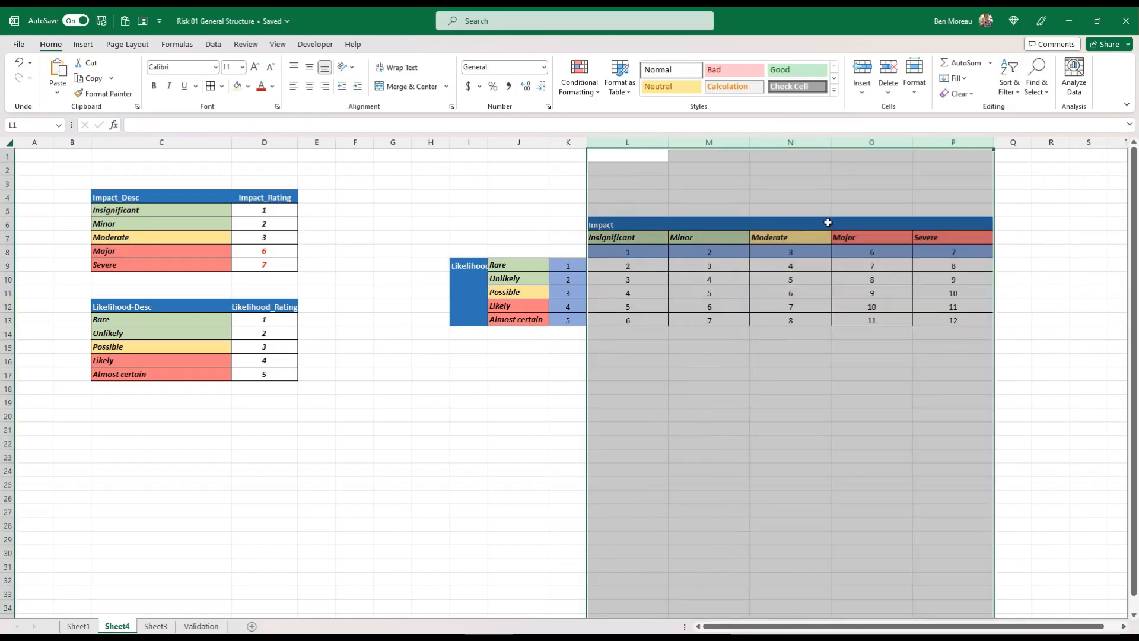
pyautogui.click(814, 281)
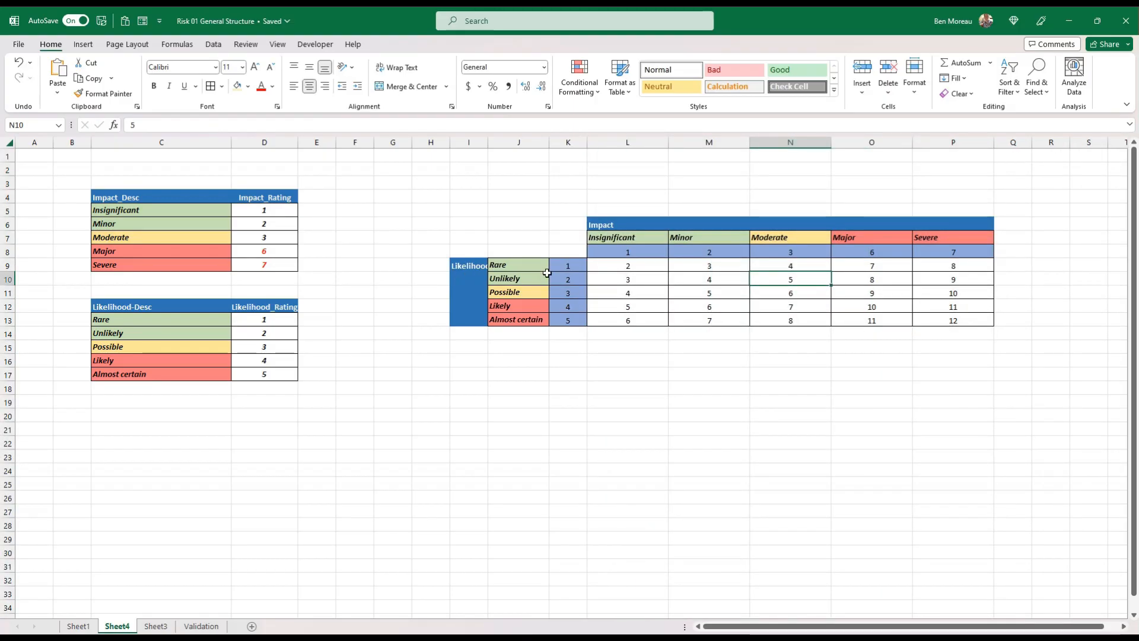
pyautogui.moveTo(623, 252); pyautogui.dragTo(949, 250)
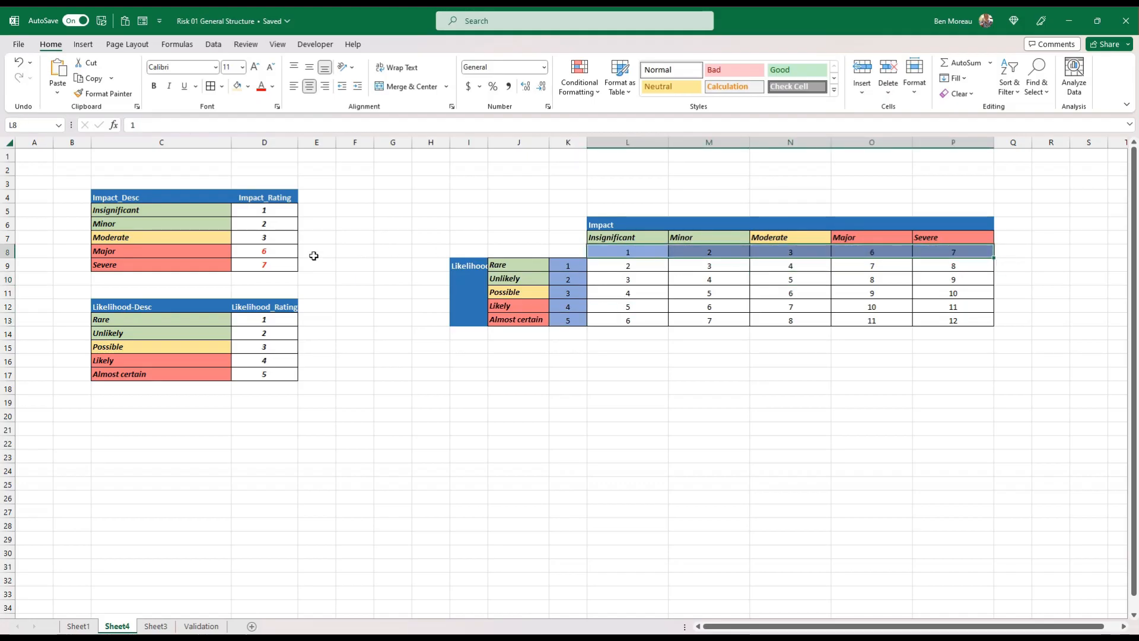
pyautogui.moveTo(267, 224); pyautogui.dragTo(268, 365)
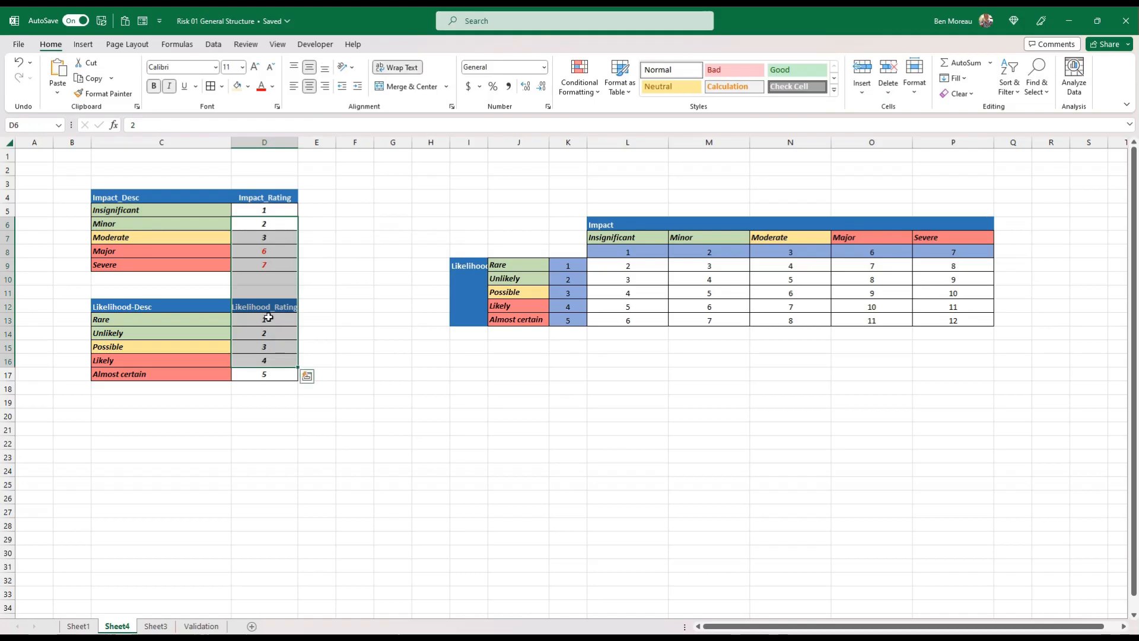
pyautogui.click(265, 265)
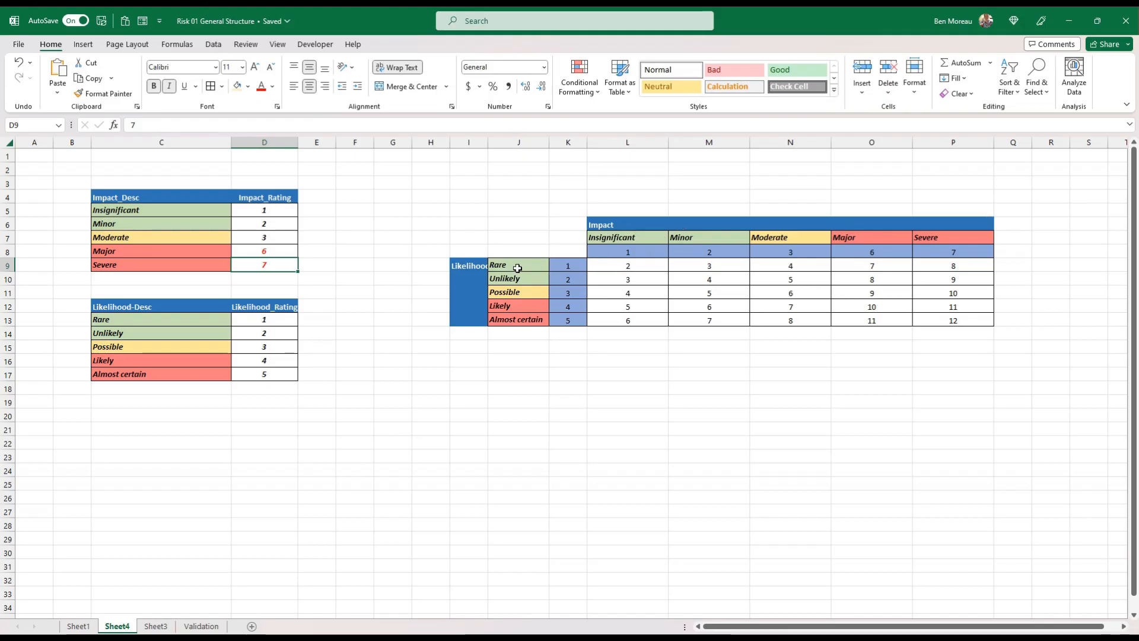
# Examine how the severity matrix scores in L9:P13 combine the impact and likelihood ratings
pyautogui.click(624, 265)
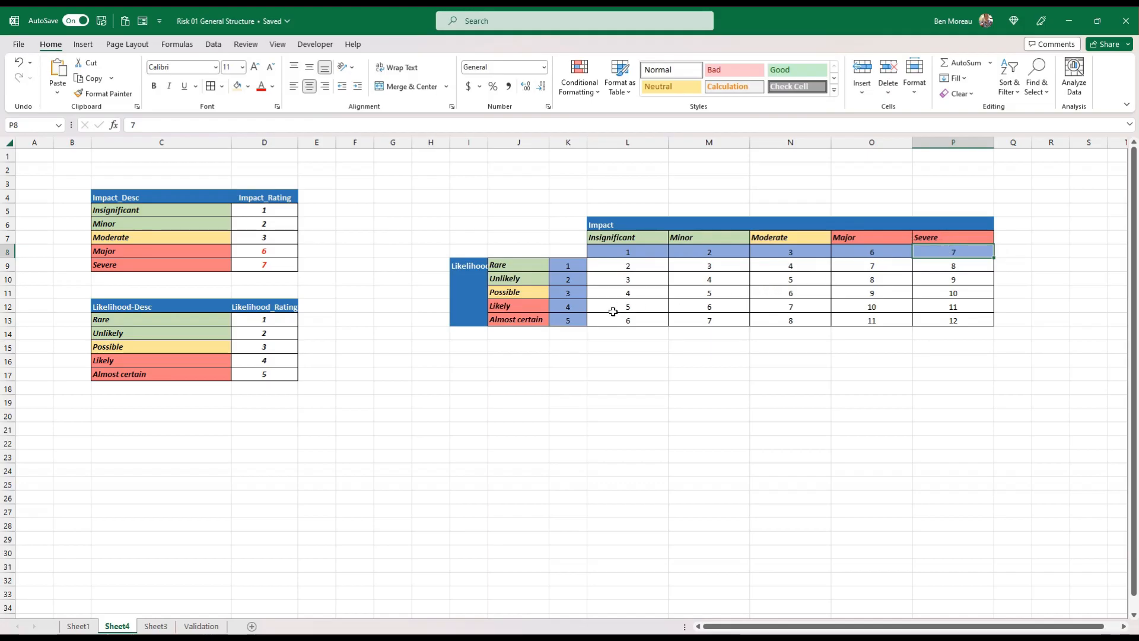
pyautogui.click(957, 320)
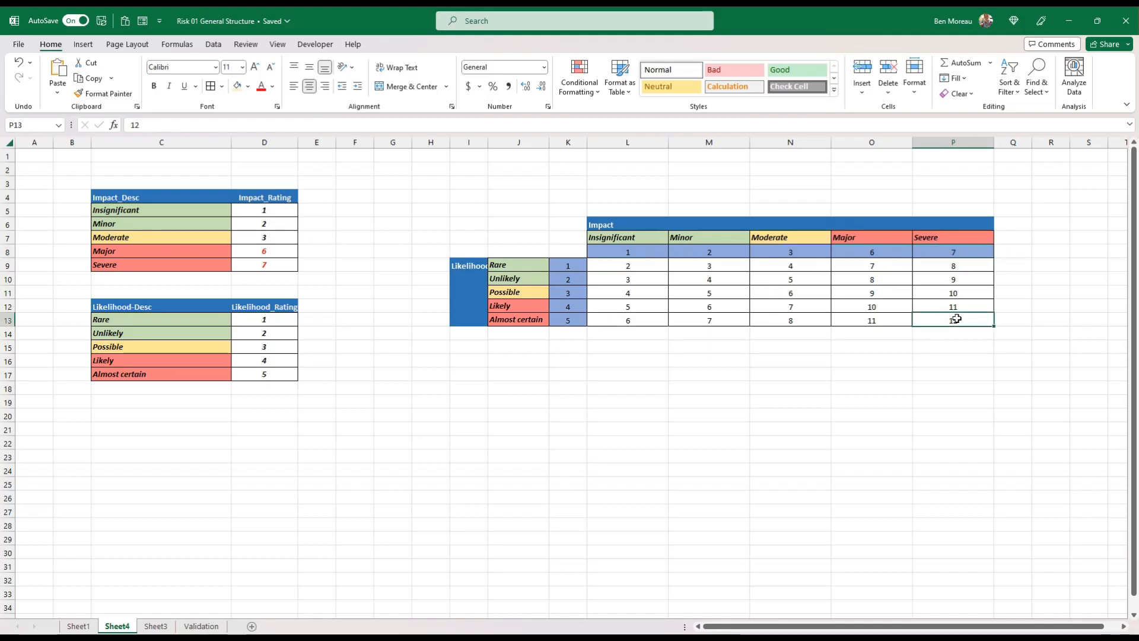
pyautogui.moveTo(613, 264); pyautogui.dragTo(951, 319)
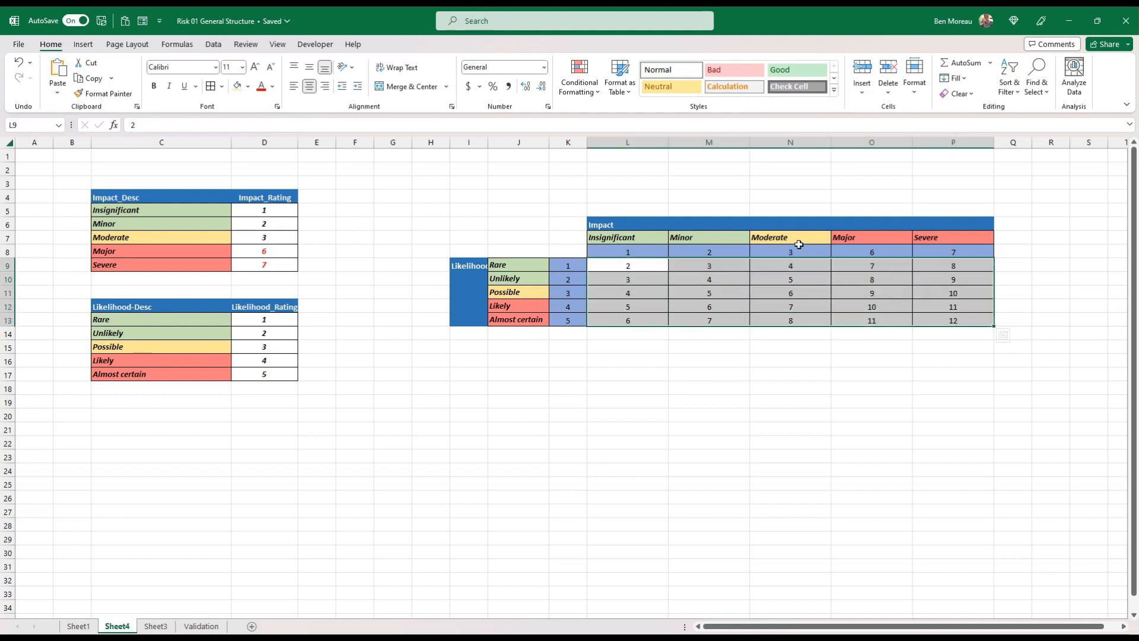
pyautogui.click(272, 239)
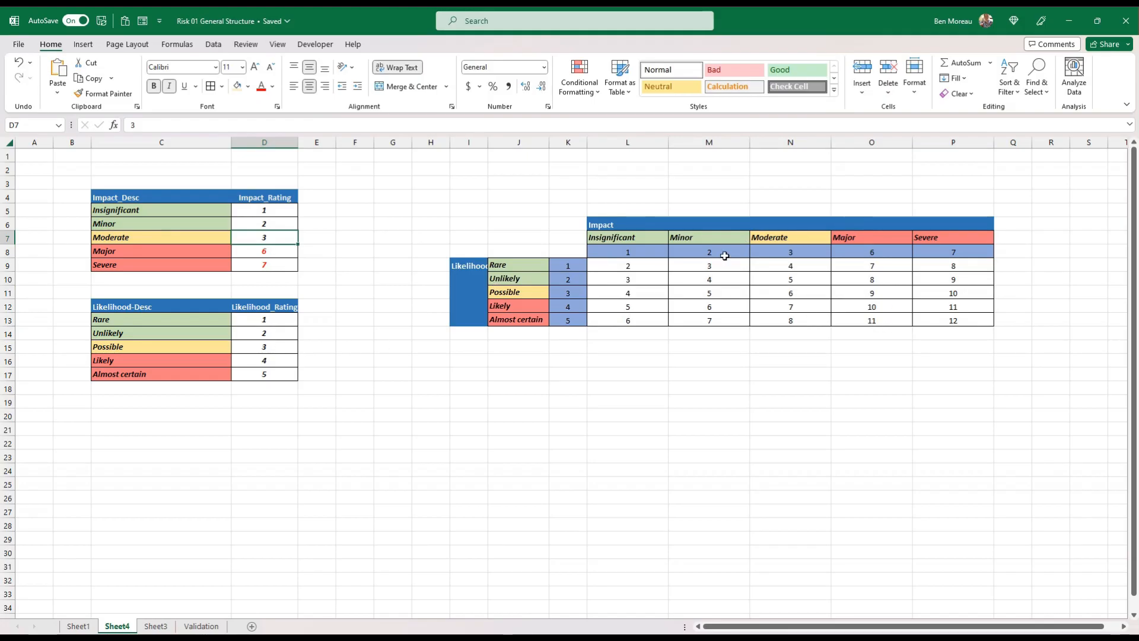
pyautogui.click(664, 266)
pyautogui.click(952, 322)
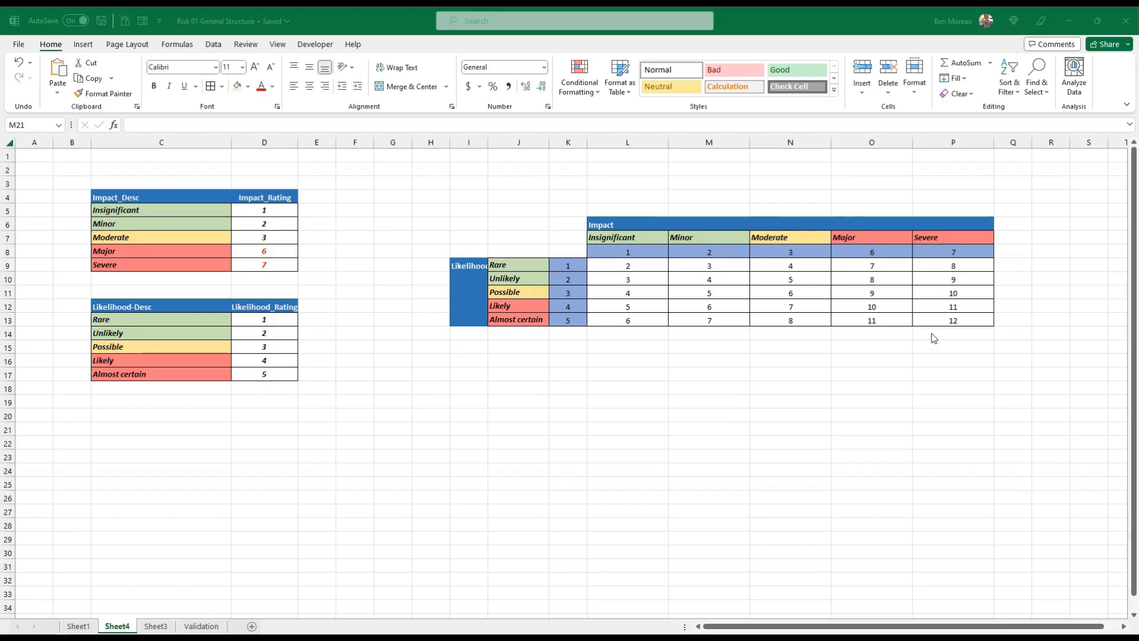
# Paste the copied Risk Severity table into L18:O22, formatting first and its values second
pyautogui.click(634, 390)
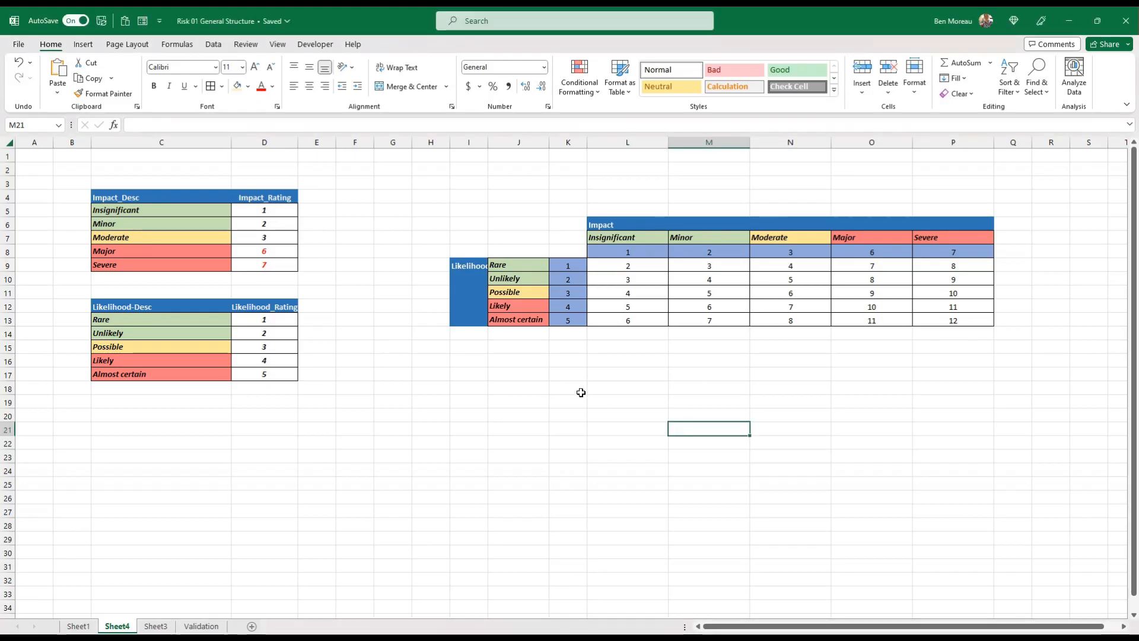
pyautogui.rightClick(612, 385)
pyautogui.click(711, 98)
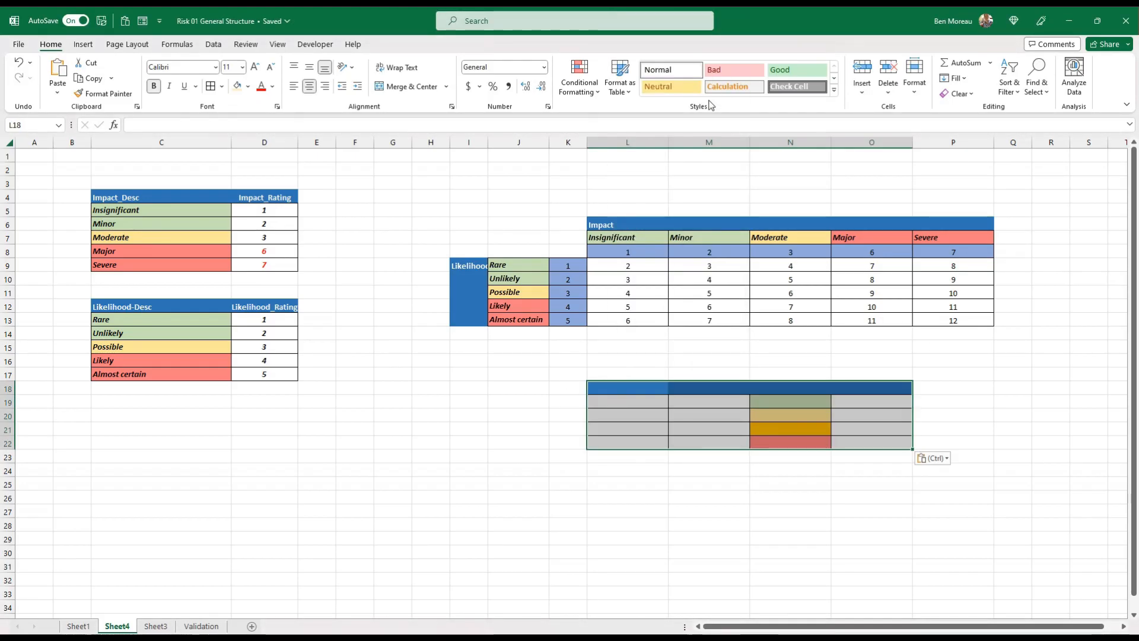
pyautogui.rightClick(614, 409)
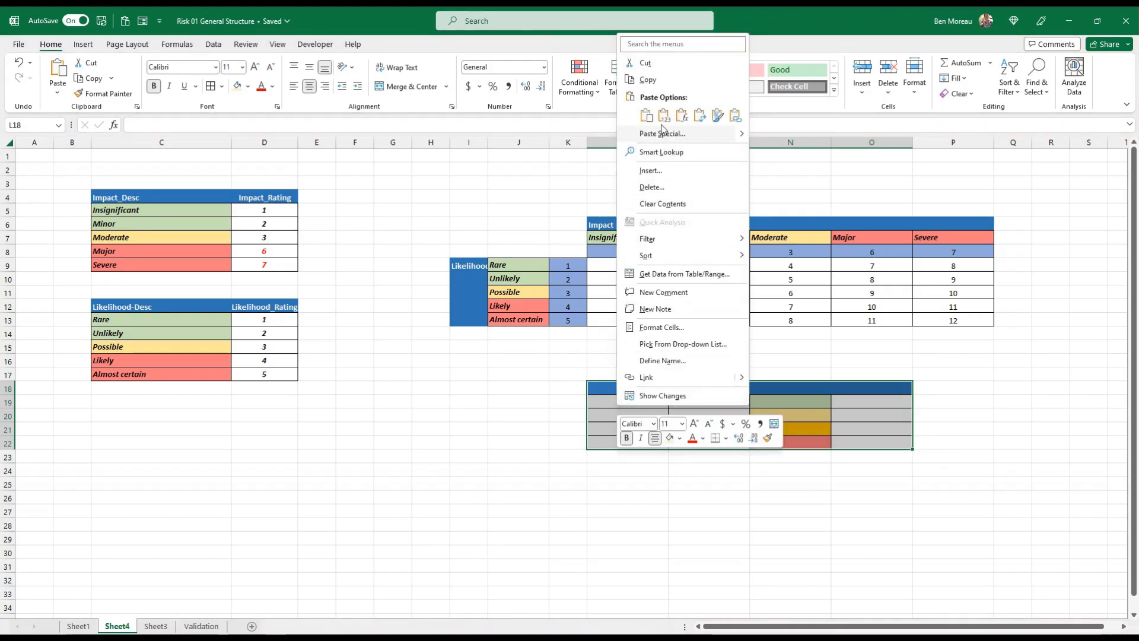
pyautogui.click(664, 115)
pyautogui.click(706, 374)
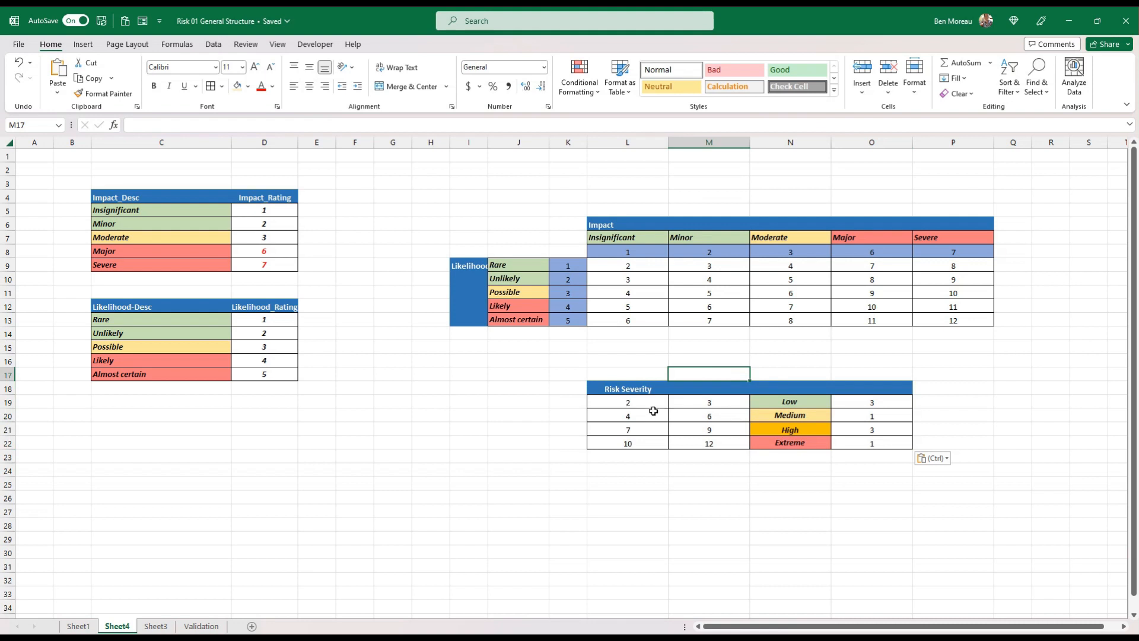
# Review the score ranges and matching Low, Medium, High and Extreme labels in the Risk Severity table
pyautogui.click(633, 402)
pyautogui.click(707, 405)
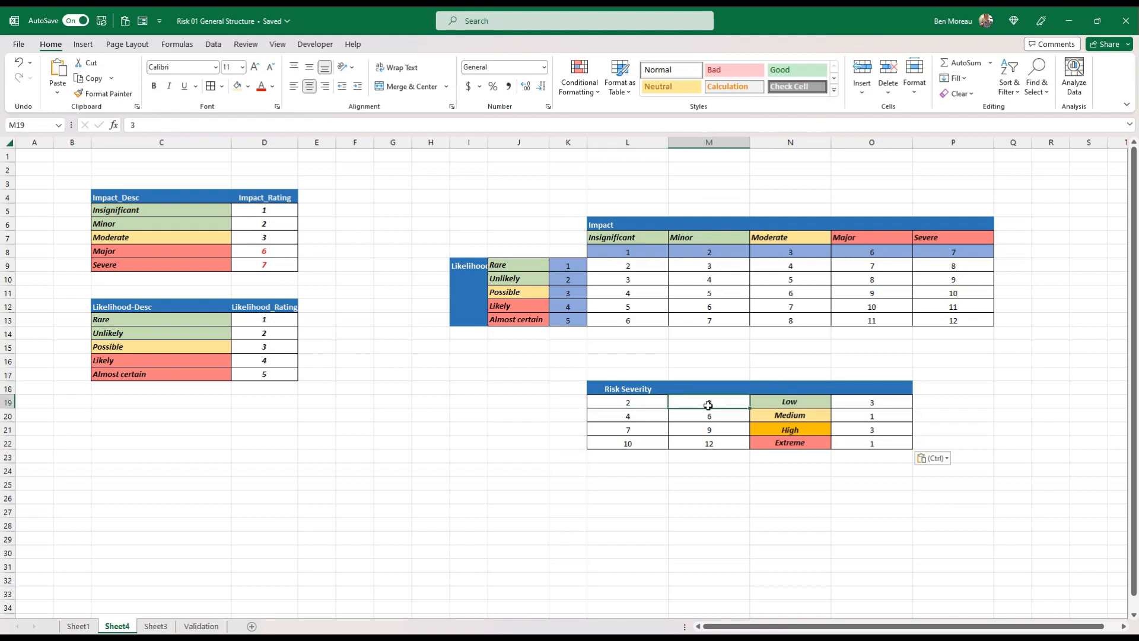
pyautogui.click(779, 403)
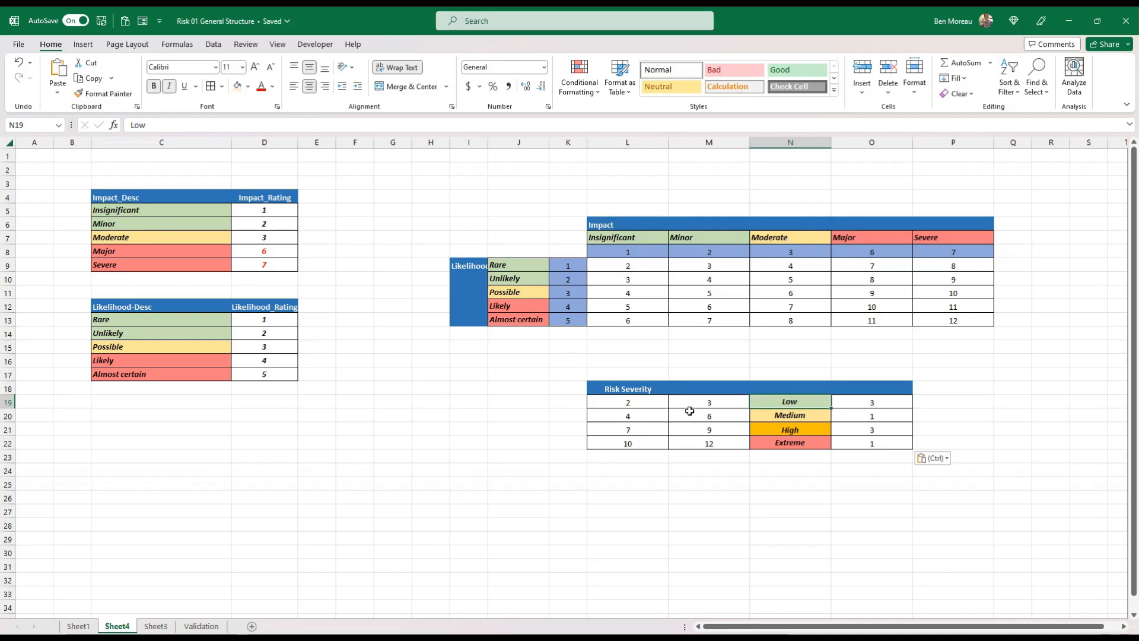
pyautogui.click(804, 416)
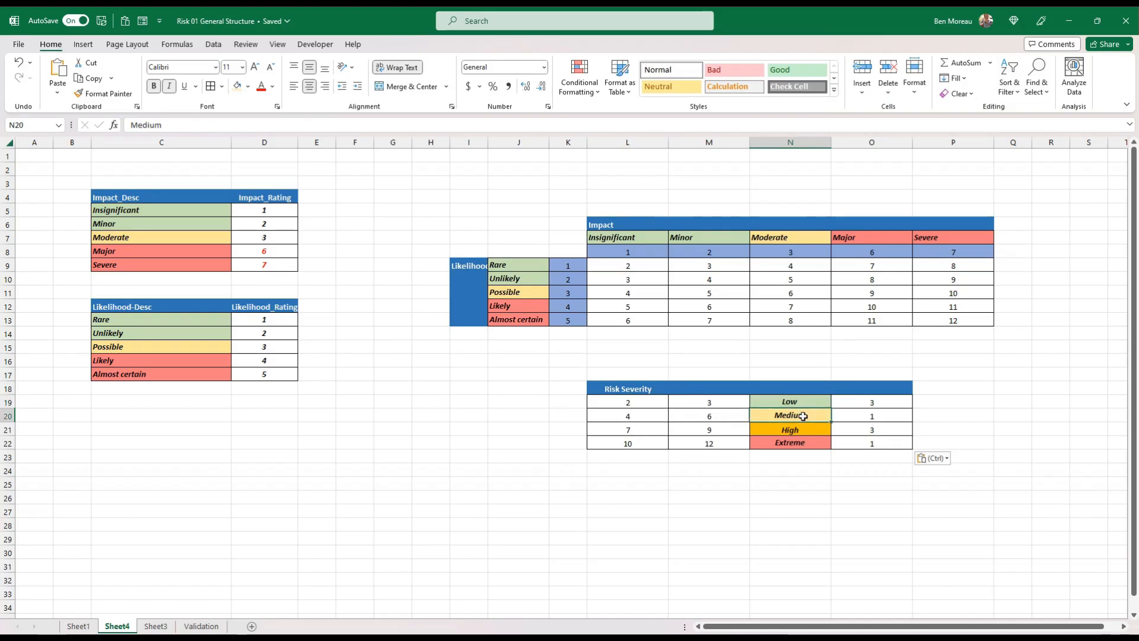
pyautogui.click(628, 431)
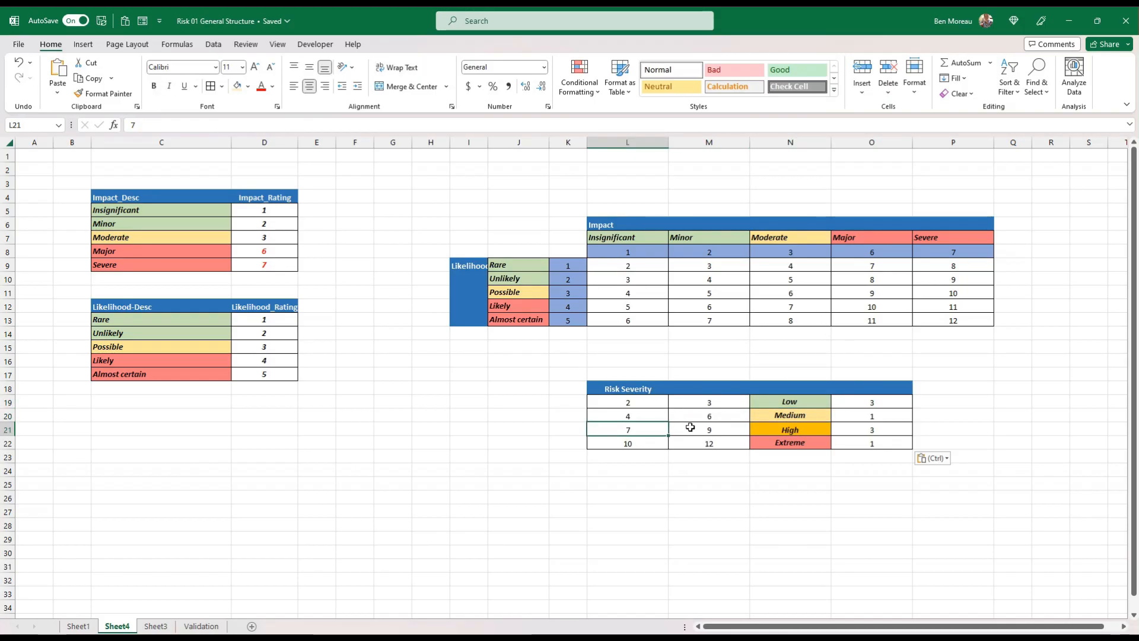
pyautogui.click(712, 429)
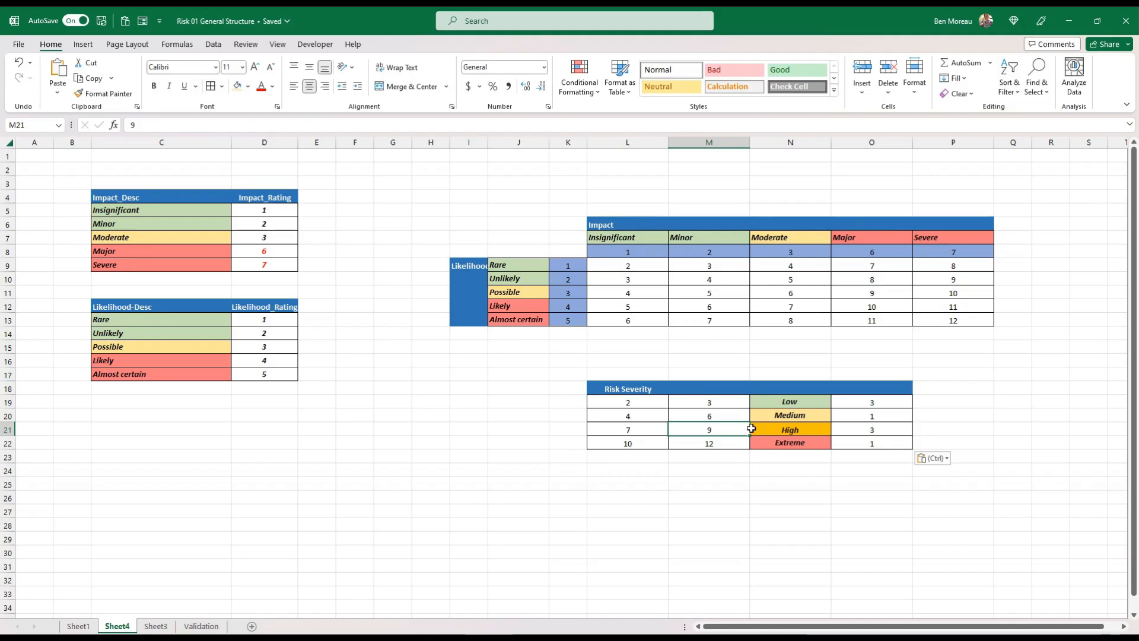
pyautogui.click(783, 428)
pyautogui.click(665, 440)
pyautogui.click(703, 442)
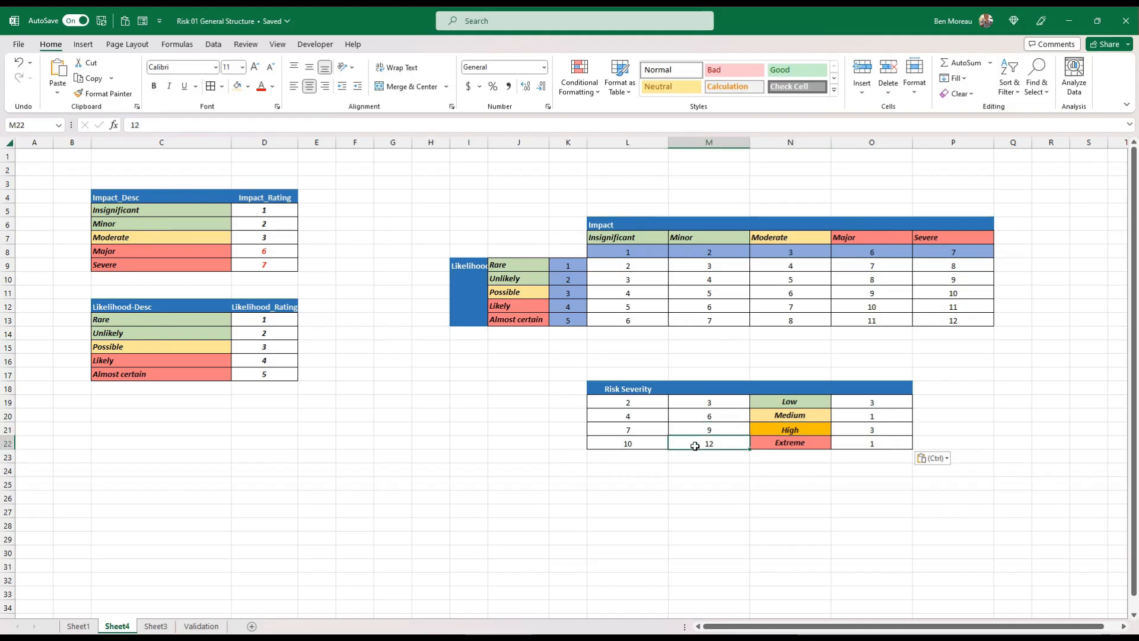
# Check which cells of the severity matrix fall within the Extreme score range of 10 to 12
pyautogui.click(947, 369)
pyautogui.moveTo(877, 307); pyautogui.dragTo(947, 305)
pyautogui.click(962, 293)
pyautogui.click(932, 457)
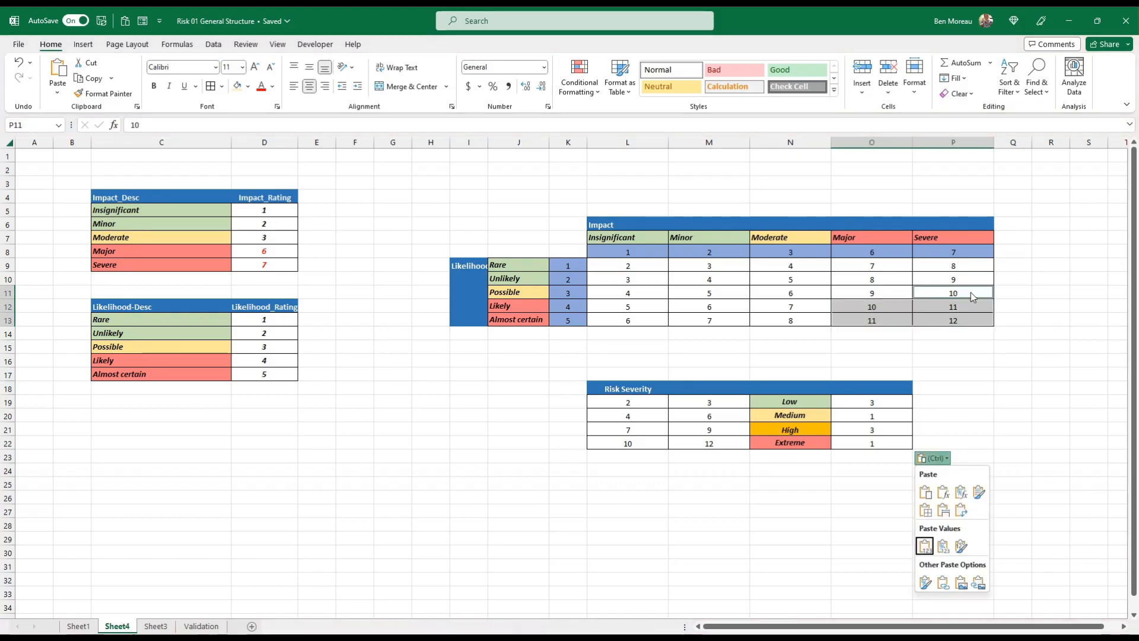
pyautogui.press('Escape')
# Copy the Extreme label's formatting onto the matrix scores of 10 to 12 in O12:P13 and P11
pyautogui.click(796, 445)
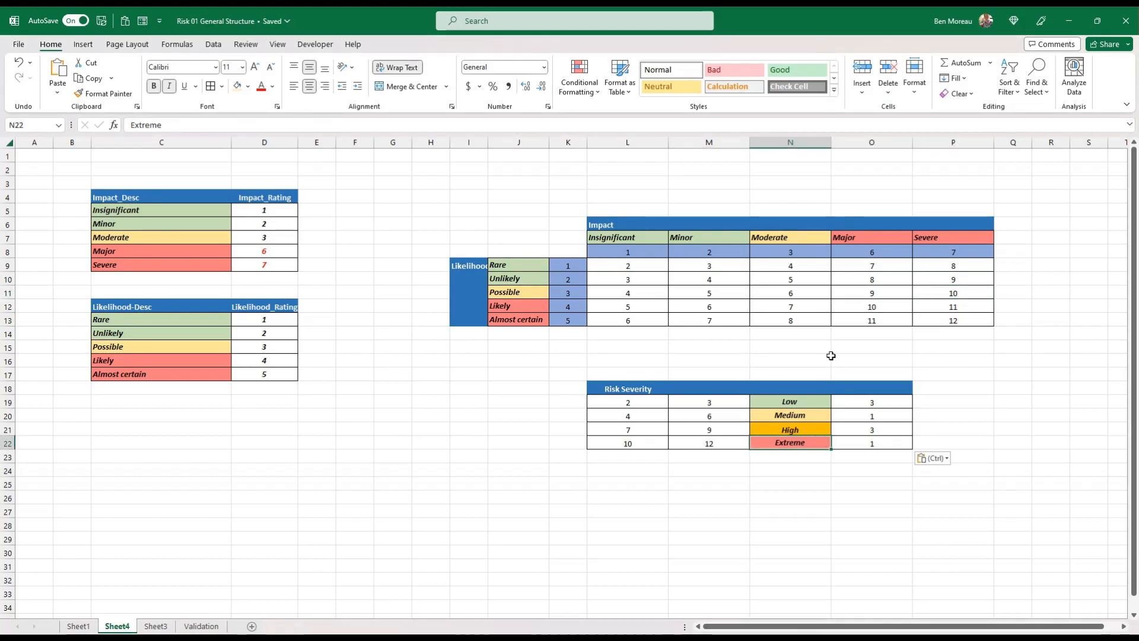
pyautogui.click(101, 93)
pyautogui.moveTo(871, 307); pyautogui.dragTo(933, 321)
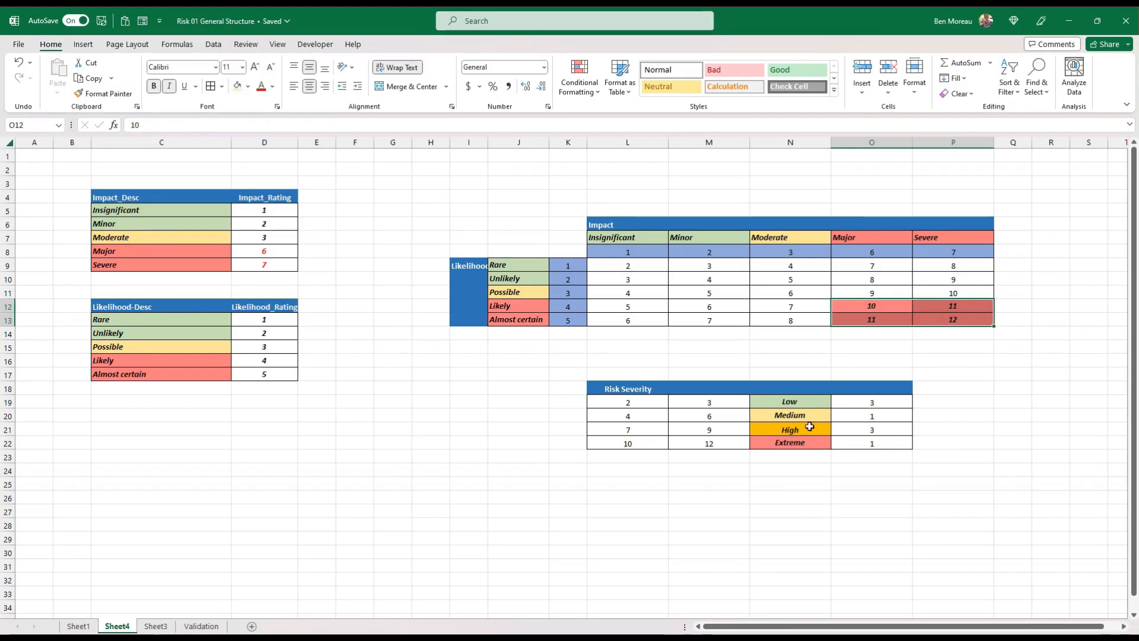
pyautogui.click(953, 303)
pyautogui.click(102, 93)
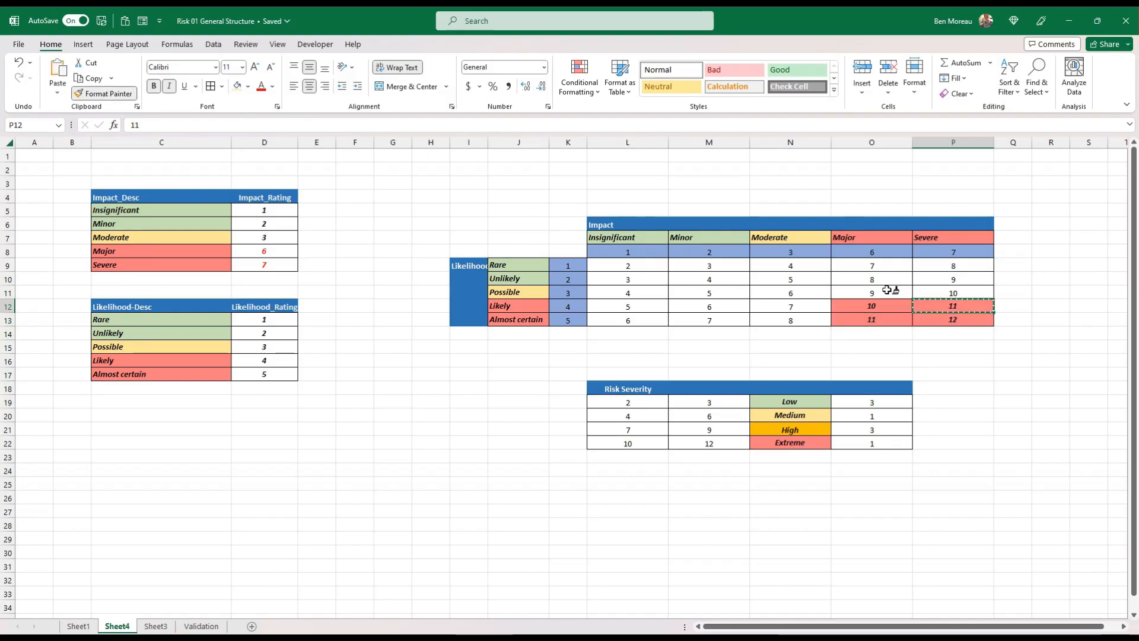
pyautogui.moveTo(959, 292); pyautogui.dragTo(962, 290)
pyautogui.click(955, 346)
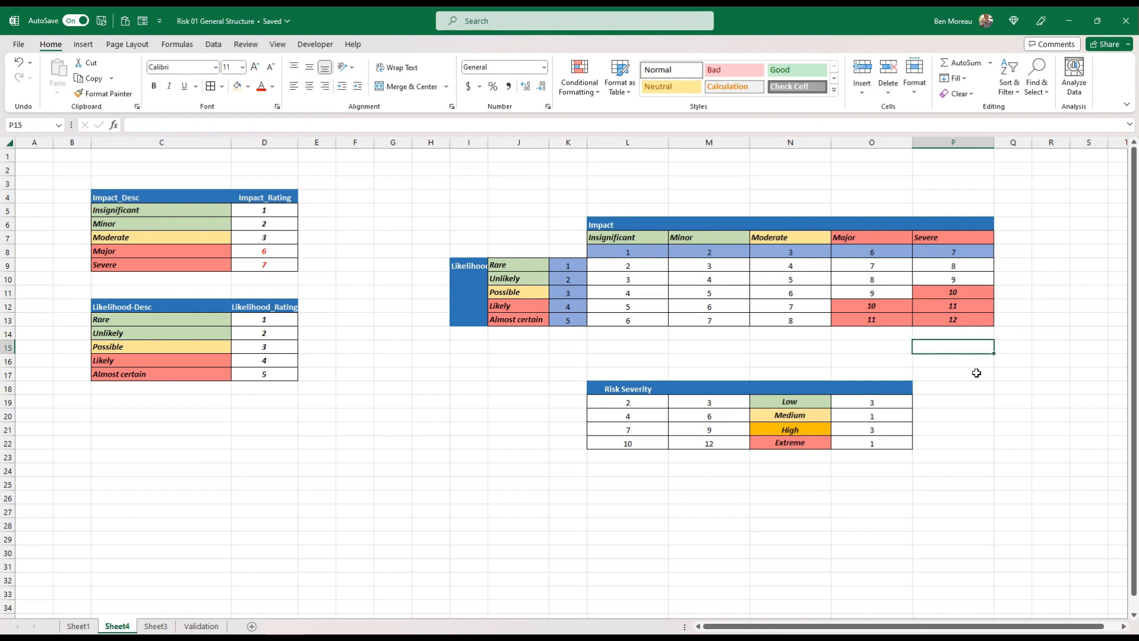
# Move the Risk Severity table from L18:O22 down to L29:O33
pyautogui.click(606, 388)
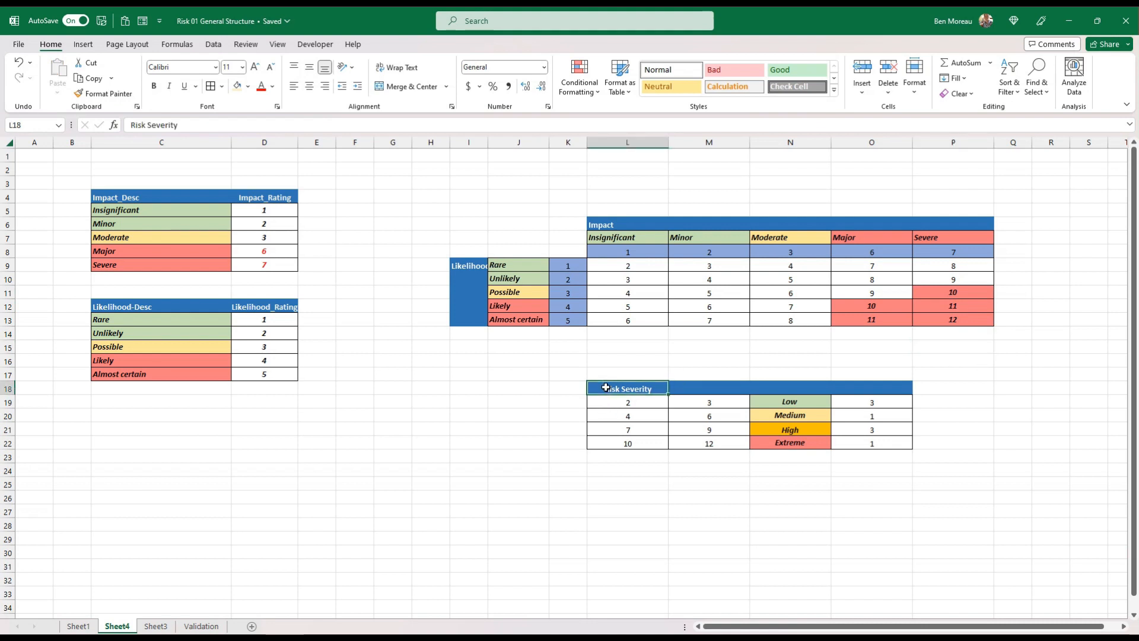
pyautogui.moveTo(607, 391); pyautogui.dragTo(877, 593)
pyautogui.click(953, 511)
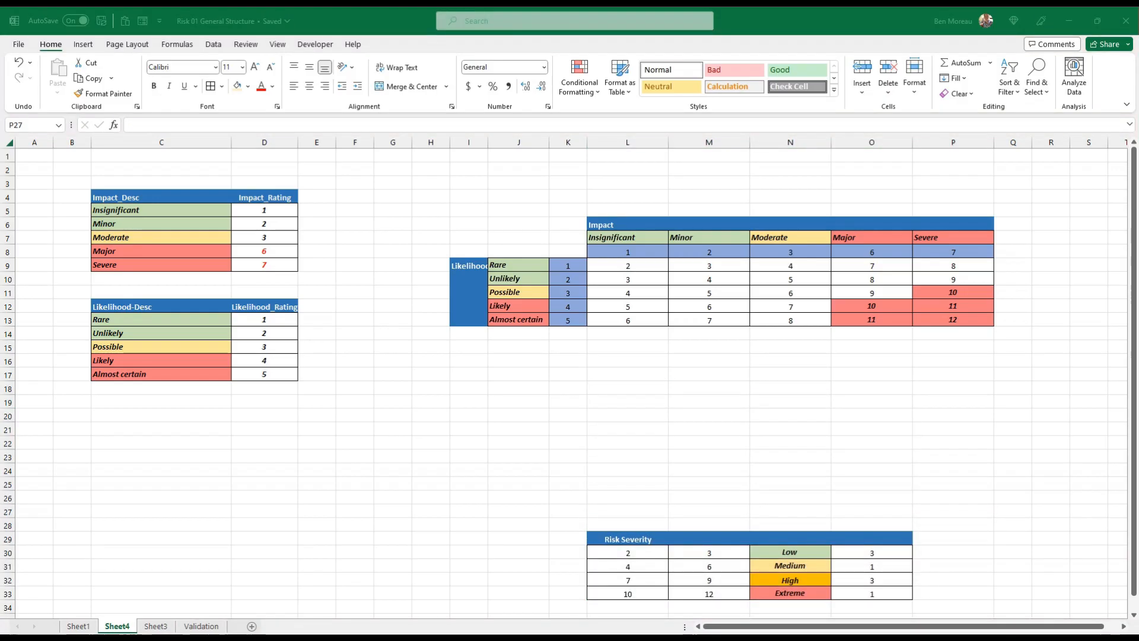
pyautogui.click(514, 399)
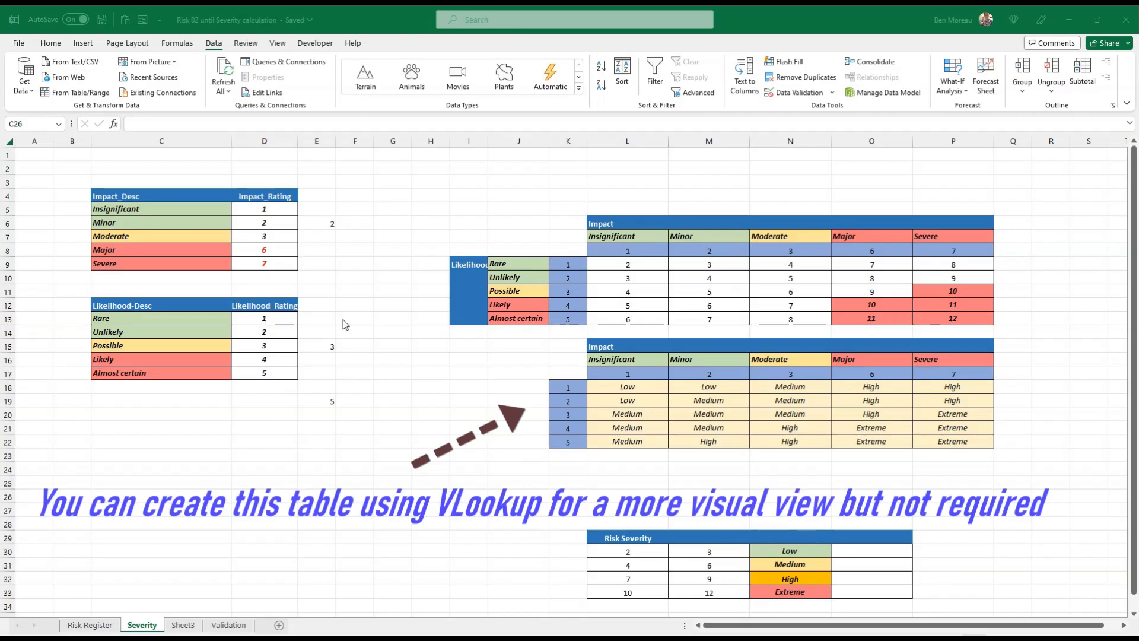
# On the Severity sheet, name the impact descriptions in C5:C9 as the range Impact_Desc
pyautogui.click(372, 317)
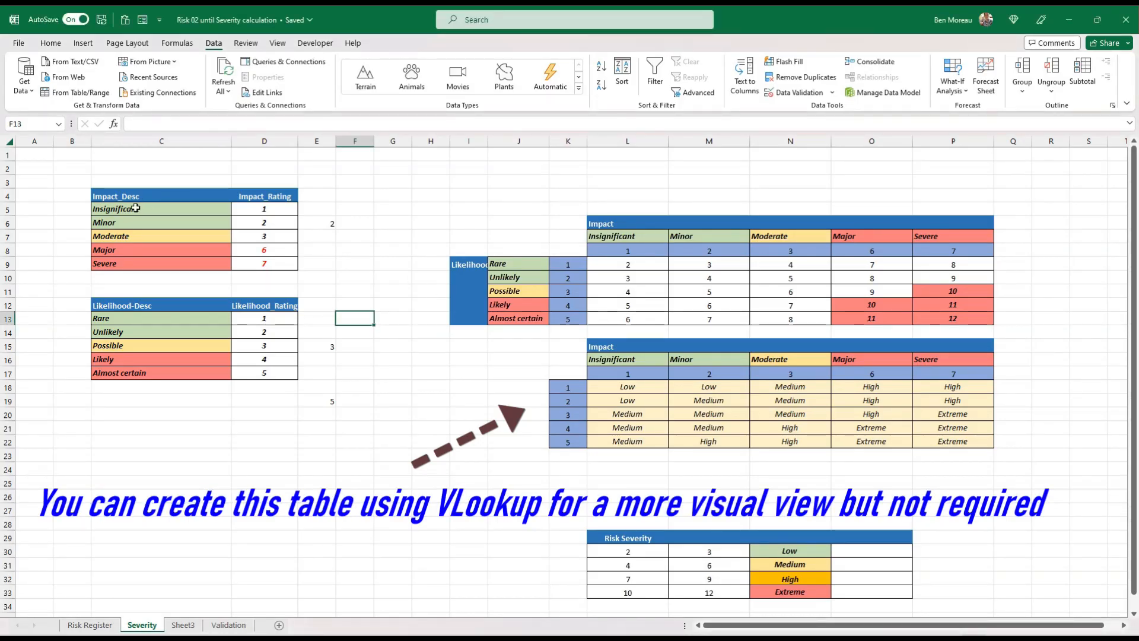
pyautogui.moveTo(140, 208); pyautogui.dragTo(152, 266)
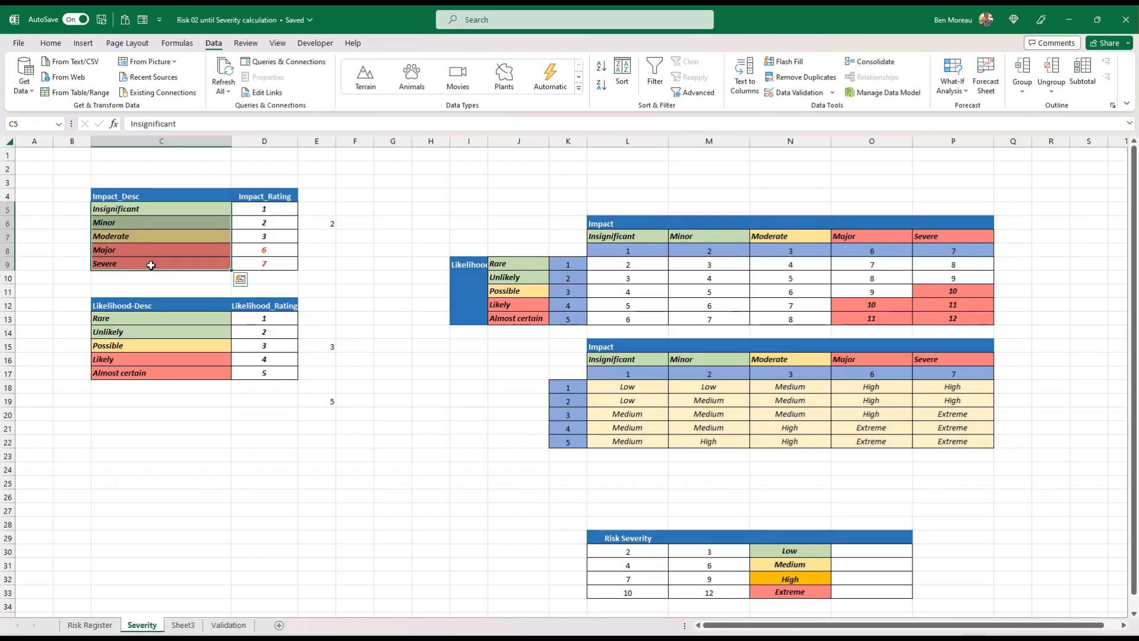
pyautogui.moveTo(162, 211); pyautogui.dragTo(163, 267)
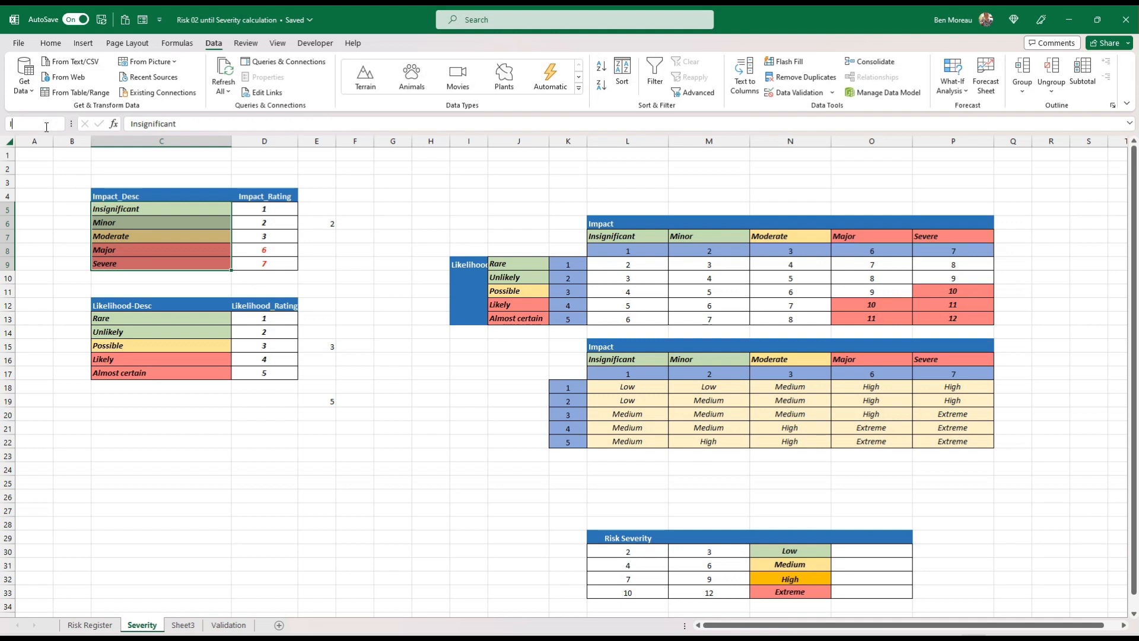
pyautogui.click(46, 126)
pyautogui.write('Impact_Desc')
pyautogui.press('Return')
# Name the impact ratings in D5:D9 as the range Impact_Rating
pyautogui.moveTo(248, 208); pyautogui.dragTo(240, 267)
pyautogui.click(40, 124)
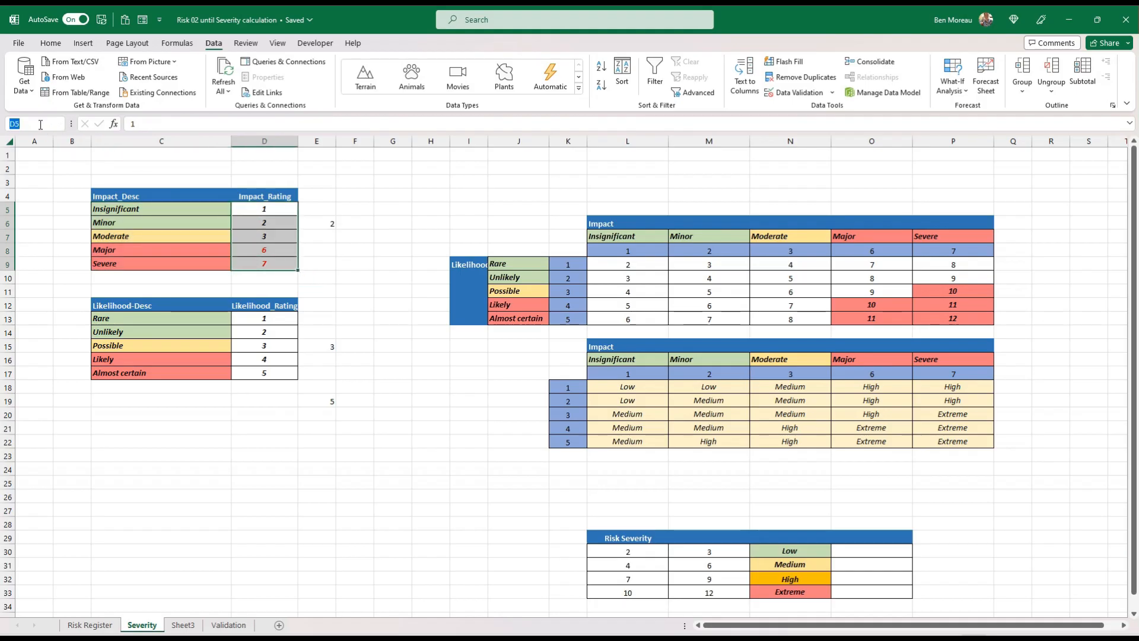
pyautogui.write('Impact_Rating')
pyautogui.press('Return')
# Name the likelihood descriptions in C13:C17 as the range Likelihood_desc
pyautogui.moveTo(178, 318); pyautogui.dragTo(177, 373)
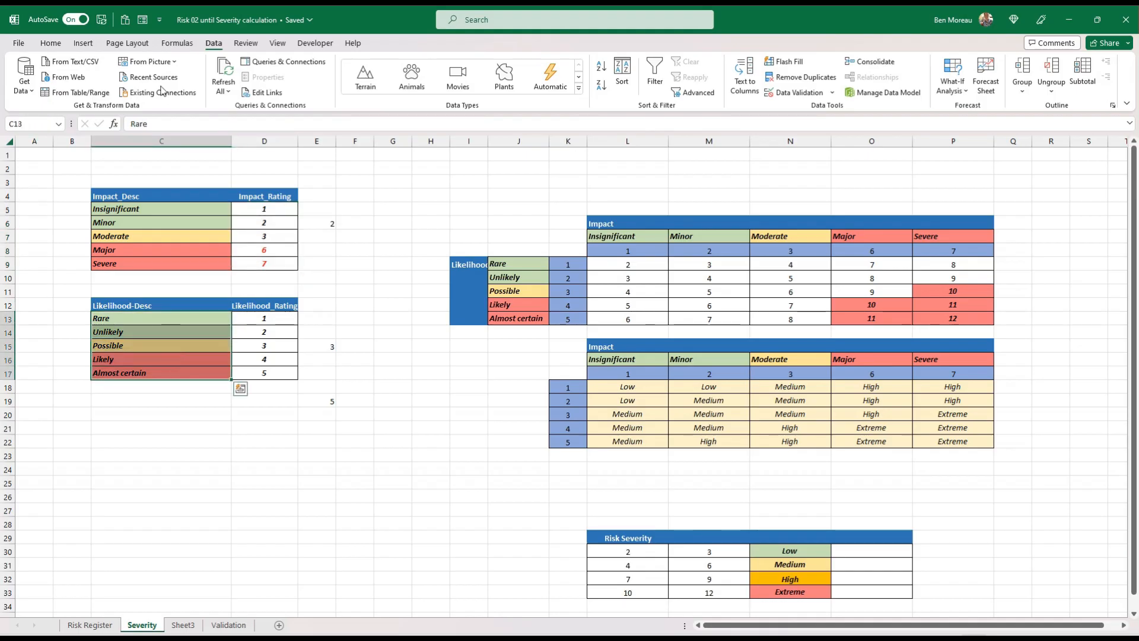
pyautogui.click(45, 121)
pyautogui.write('Likelihood_desc')
pyautogui.press('Return')
# Name the likelihood ratings in D13:D17 as the range Likelihood_Rating
pyautogui.moveTo(241, 318); pyautogui.dragTo(243, 373)
pyautogui.click(31, 123)
pyautogui.write('Likel')
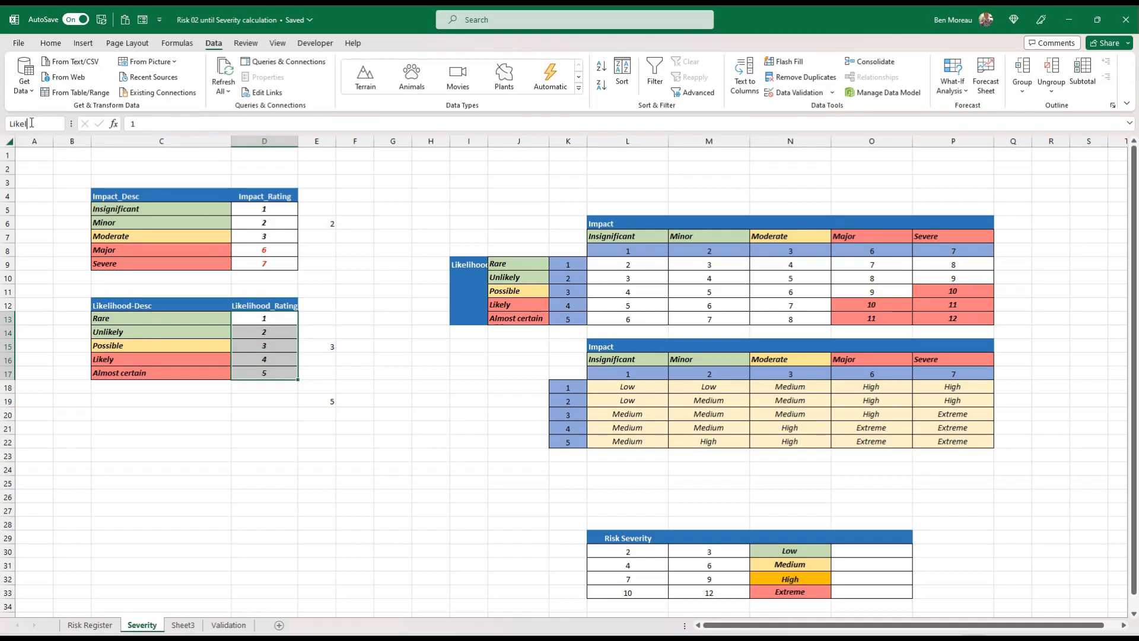
pyautogui.write('ihood_Ratin')
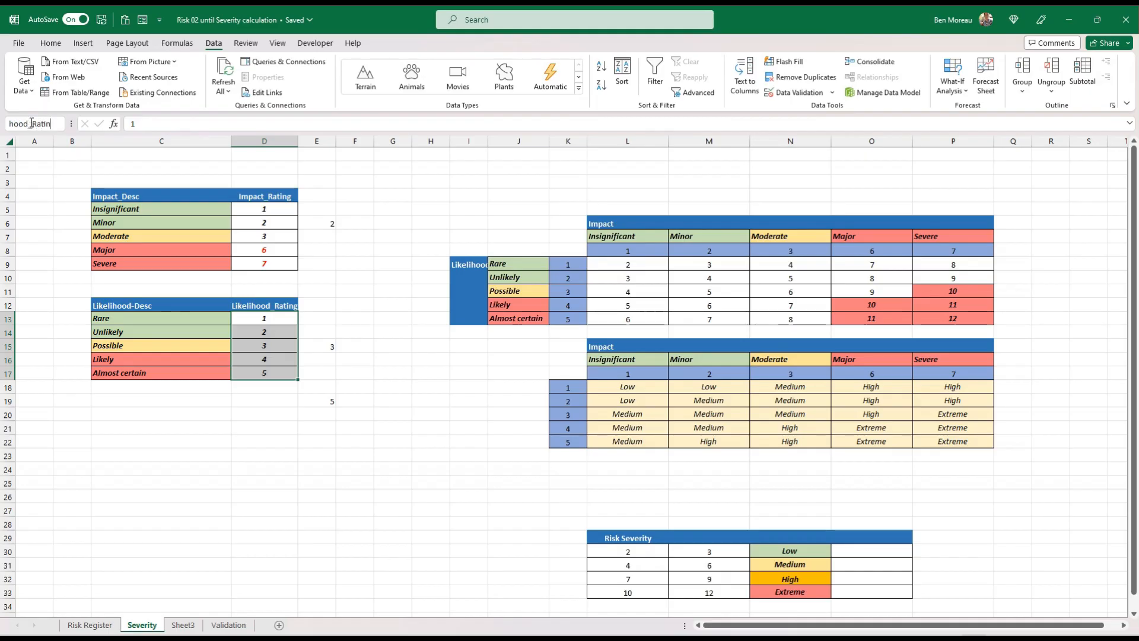
pyautogui.press('Return')
# Review the workbook's defined names and the ranges they refer to in the Name Manager
pyautogui.click(210, 217)
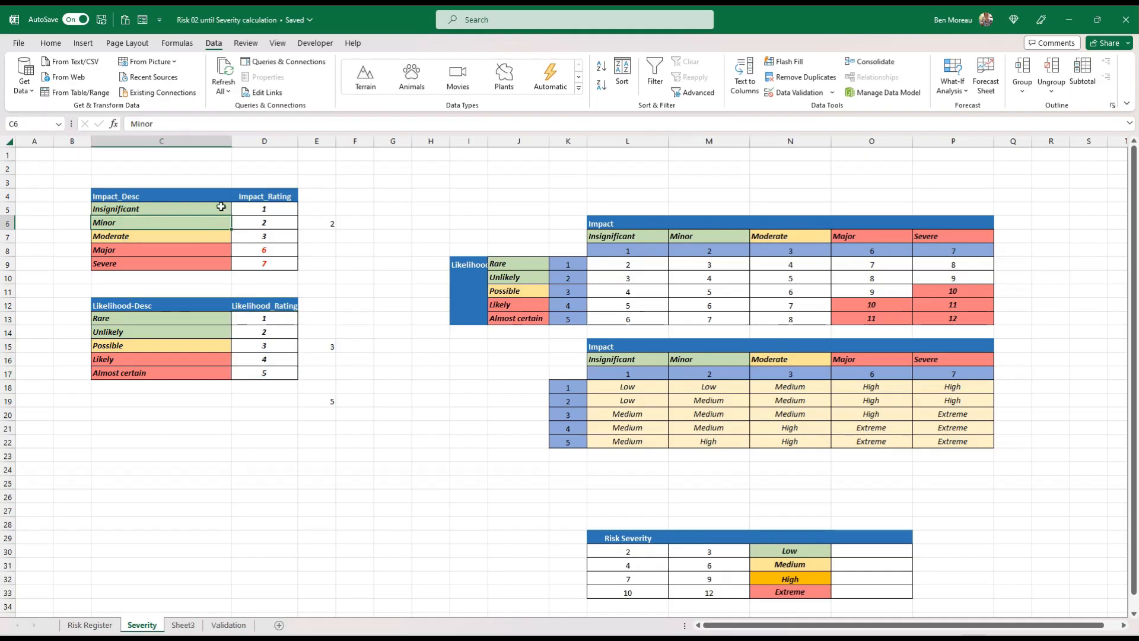
pyautogui.click(177, 44)
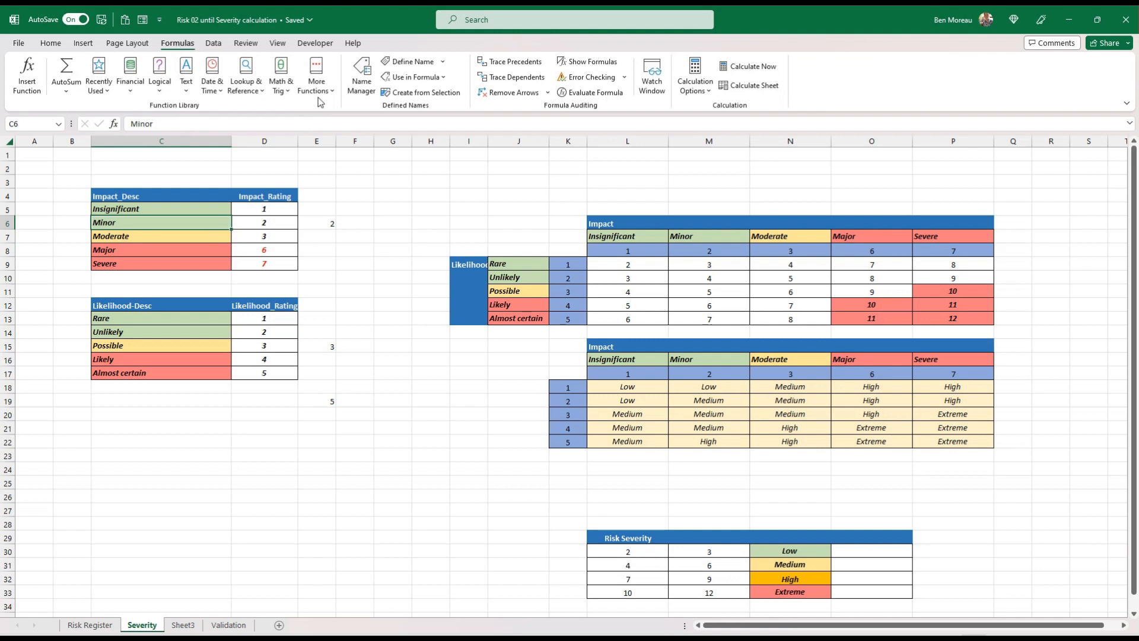
pyautogui.click(361, 74)
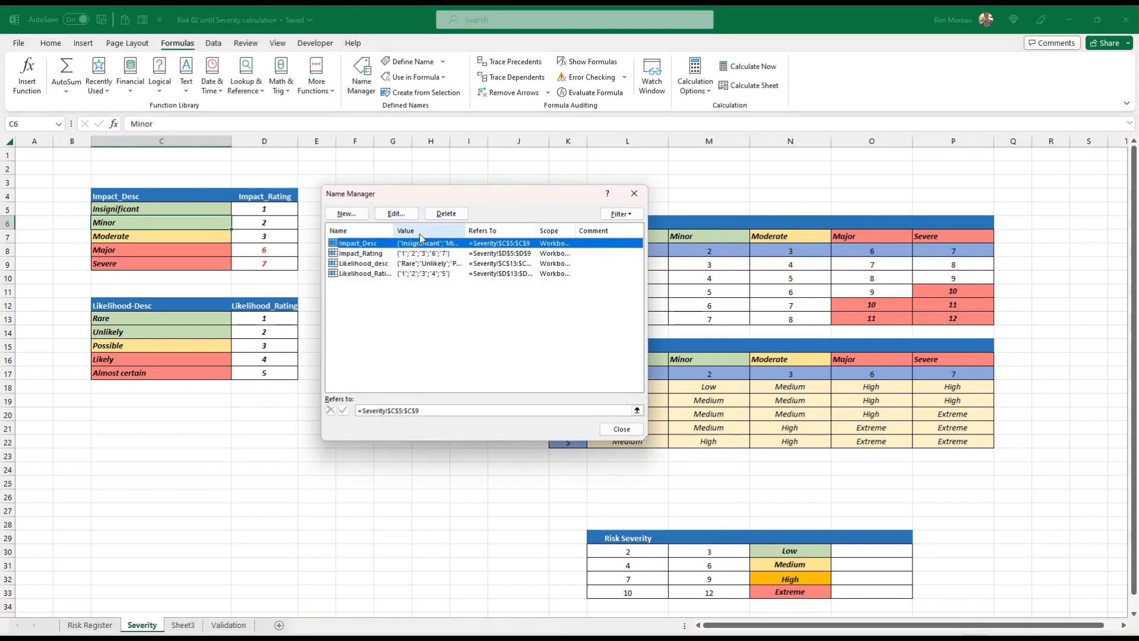
pyautogui.click(627, 430)
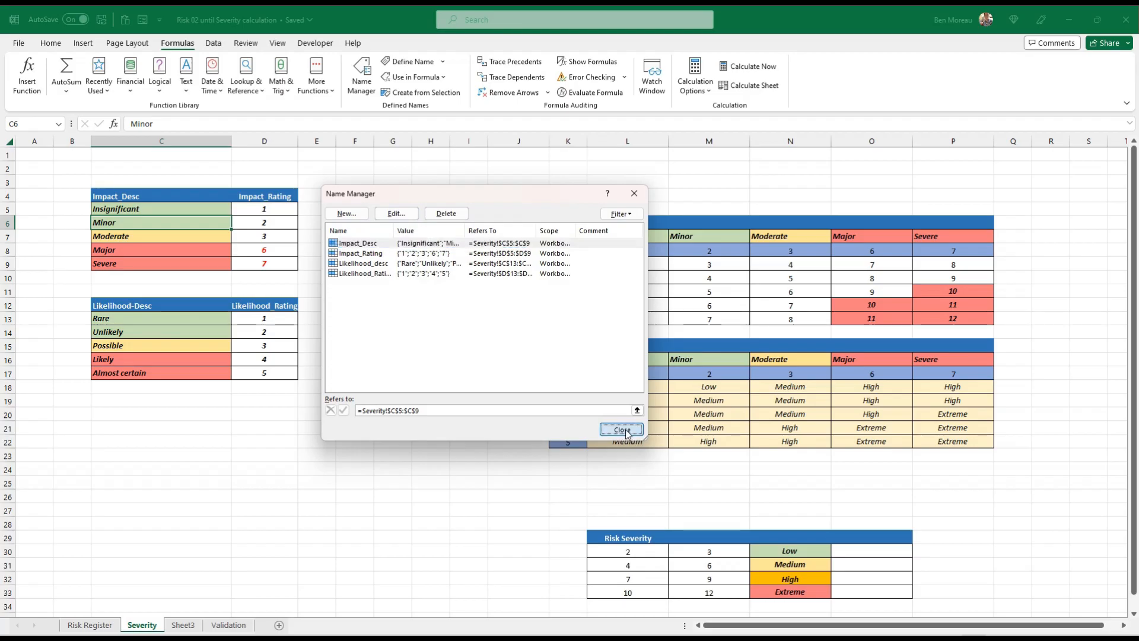
pyautogui.click(316, 401)
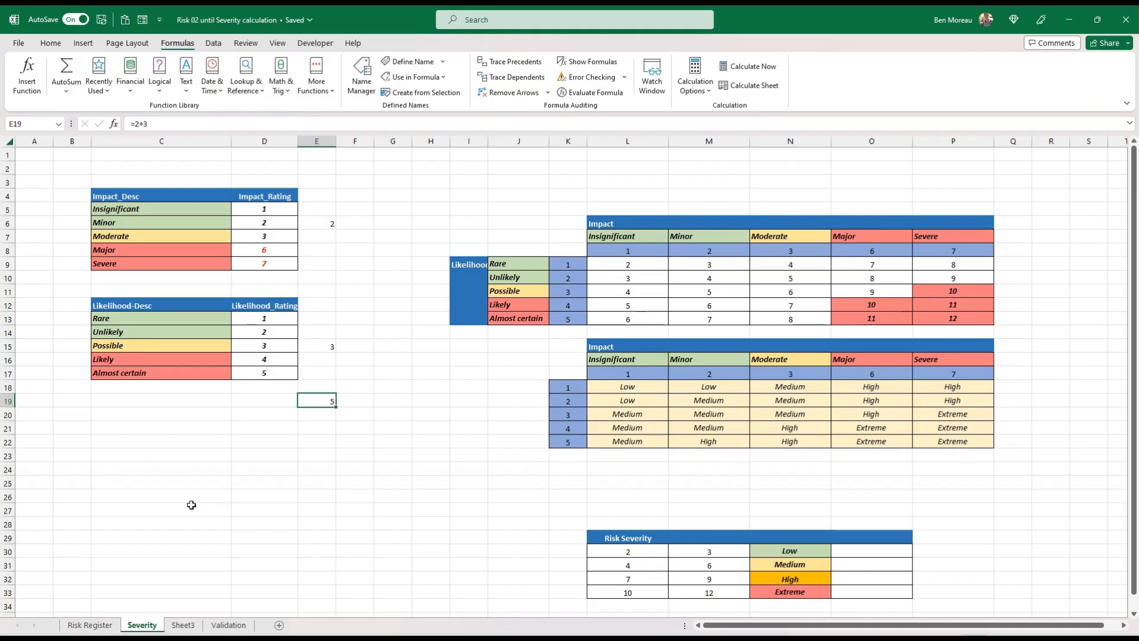
# Examine the free columns beside the risk register and the likelihood descriptions on the Severity sheet
pyautogui.click(91, 625)
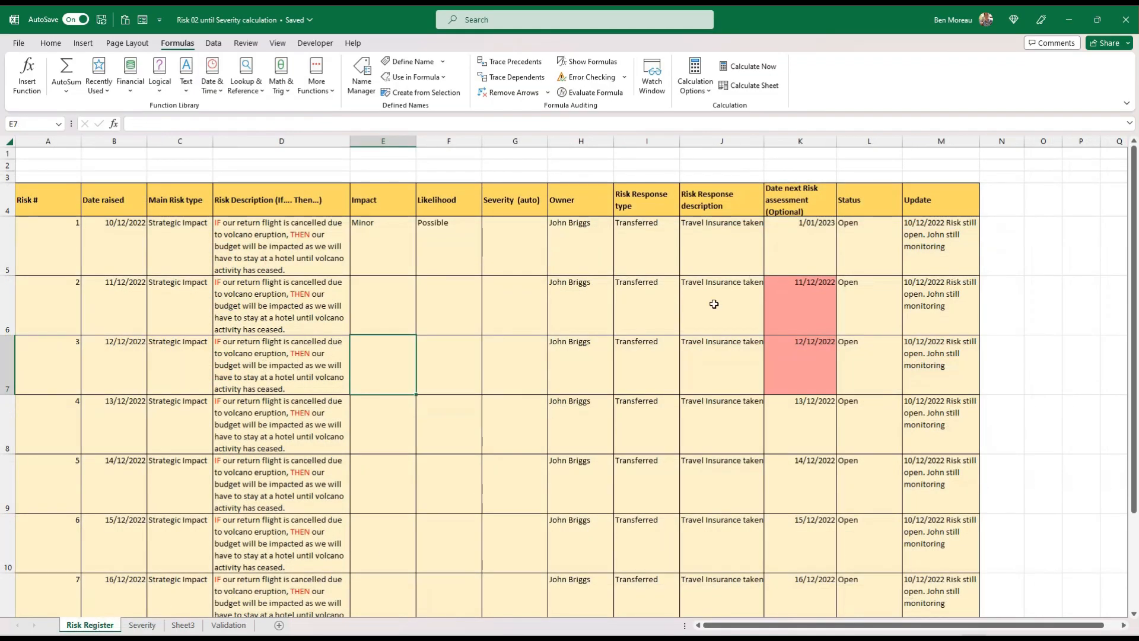
pyautogui.click(1045, 249)
pyautogui.moveTo(1078, 254); pyautogui.dragTo(735, 265)
pyautogui.click(727, 263)
pyautogui.click(527, 238)
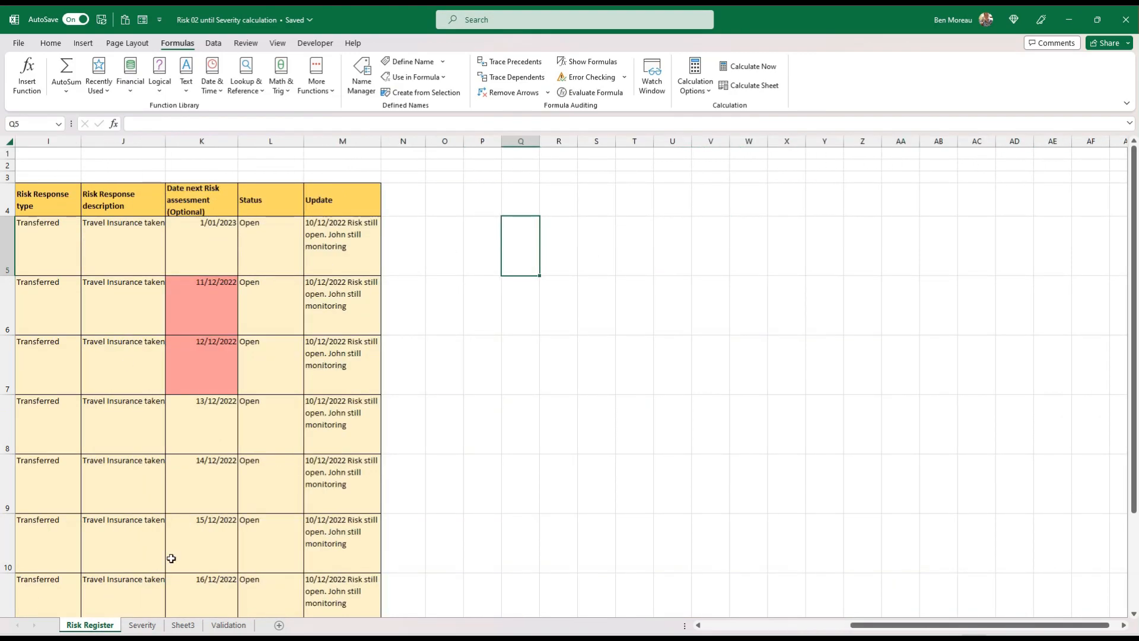
pyautogui.click(142, 626)
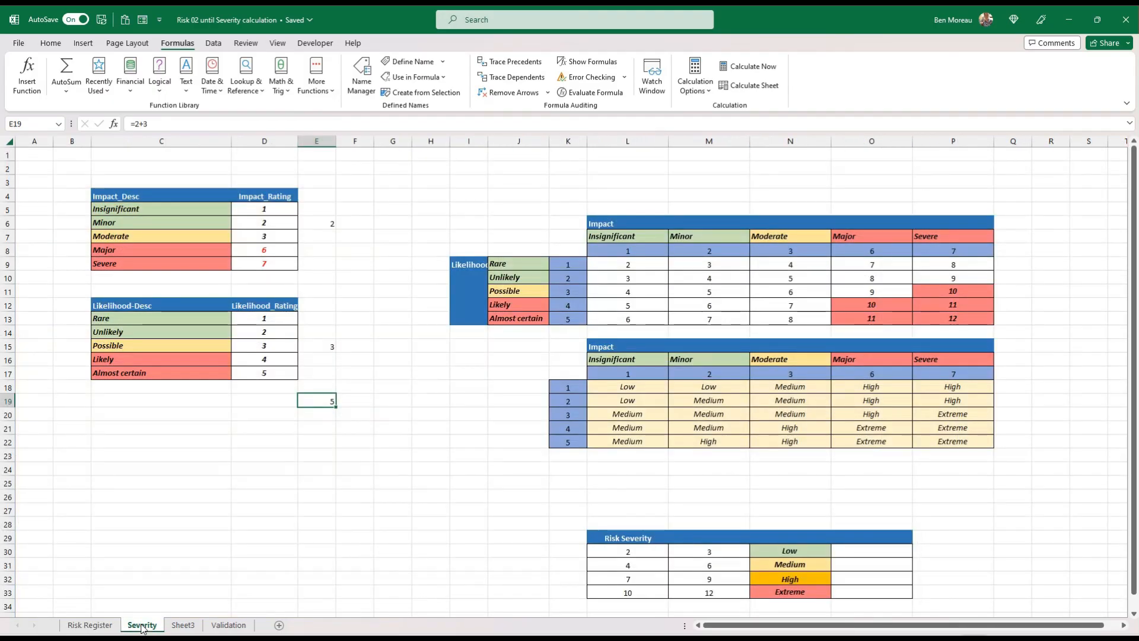
pyautogui.moveTo(111, 319); pyautogui.dragTo(111, 372)
pyautogui.click(111, 372)
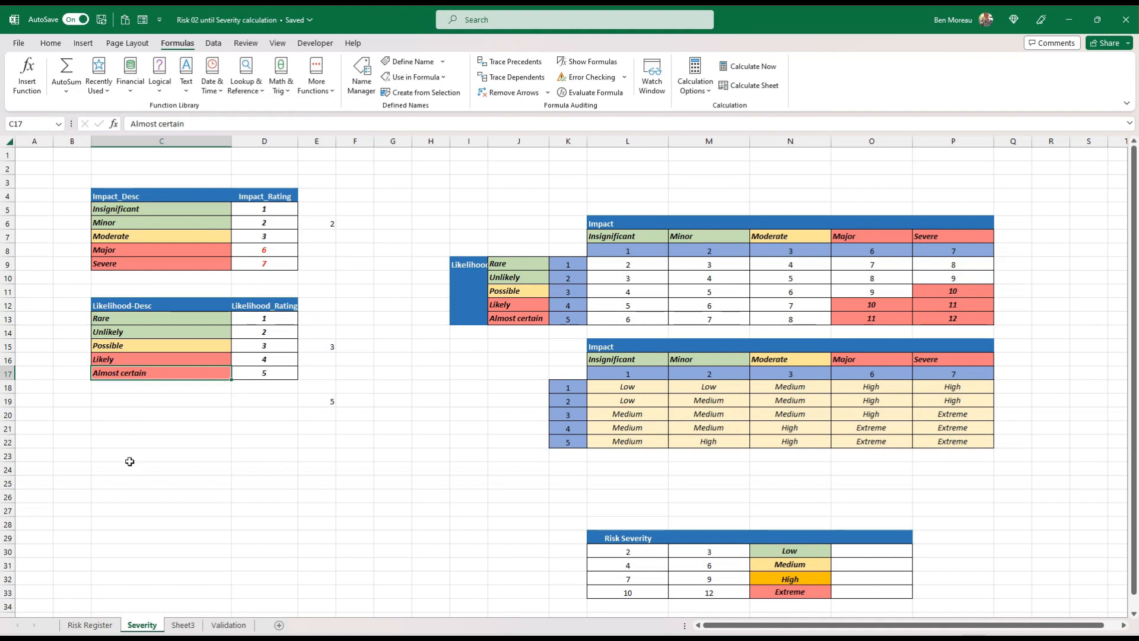
# Enter the headings Impact Rating, LikelihoodRating and Total in Q4:S4 of the Risk Register sheet
pyautogui.click(104, 626)
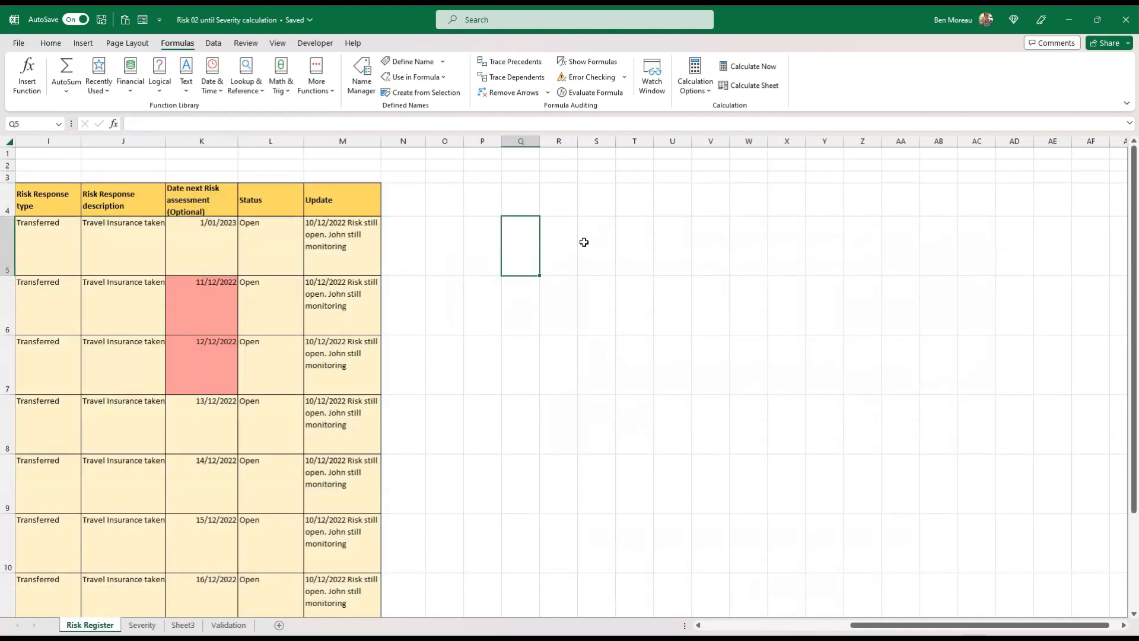
pyautogui.click(528, 207)
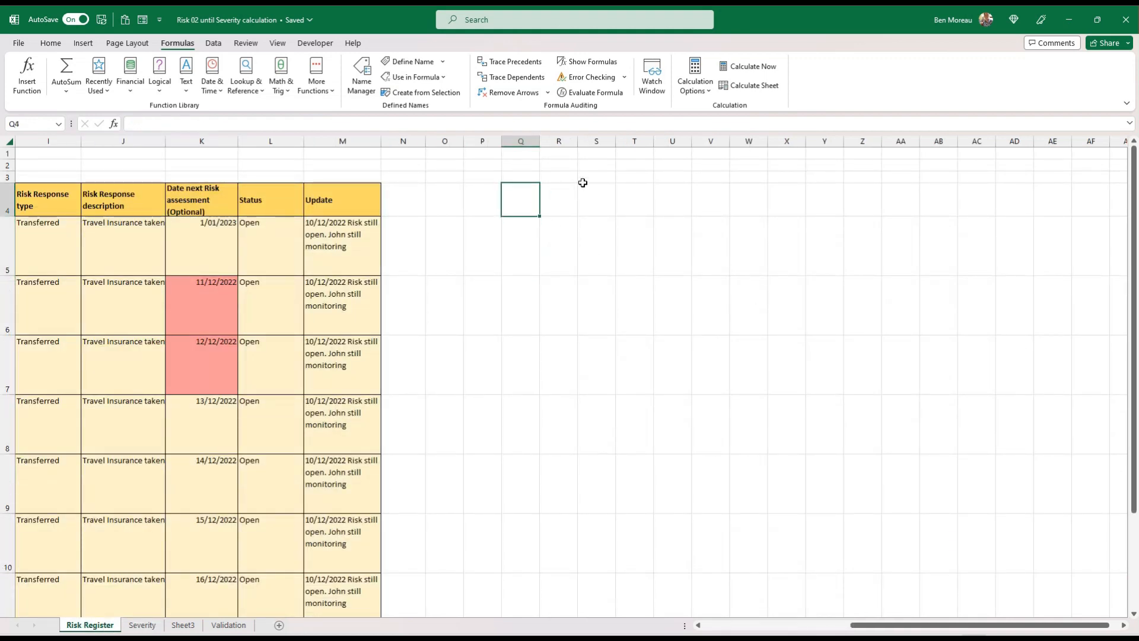
pyautogui.write('Impac')
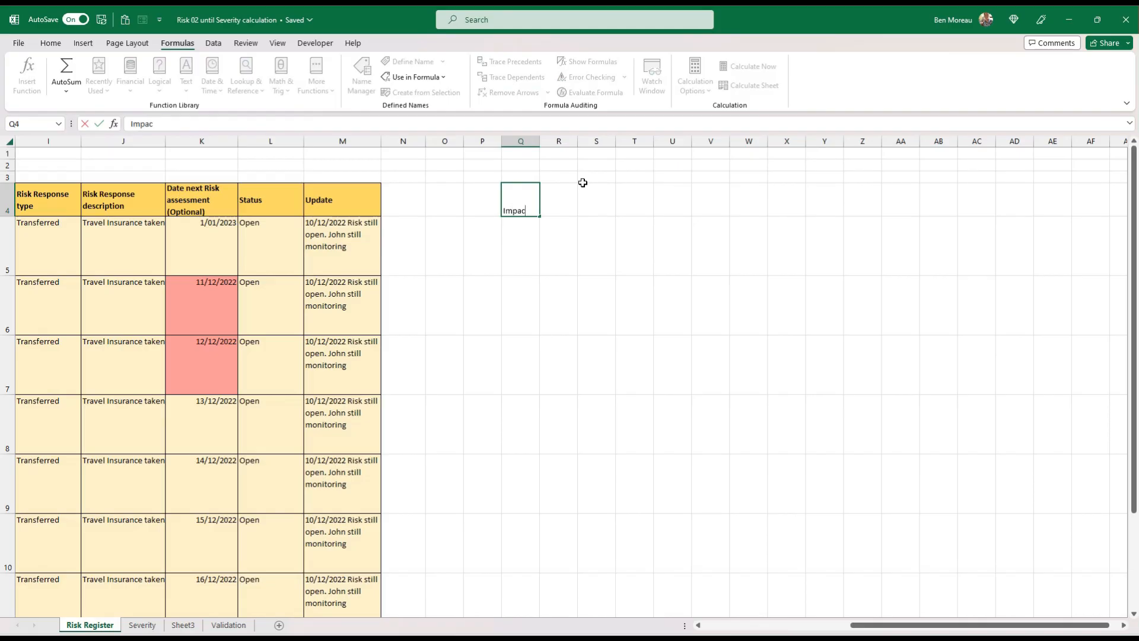
pyautogui.write('t Rating')
pyautogui.press('Tab')
pyautogui.write('L')
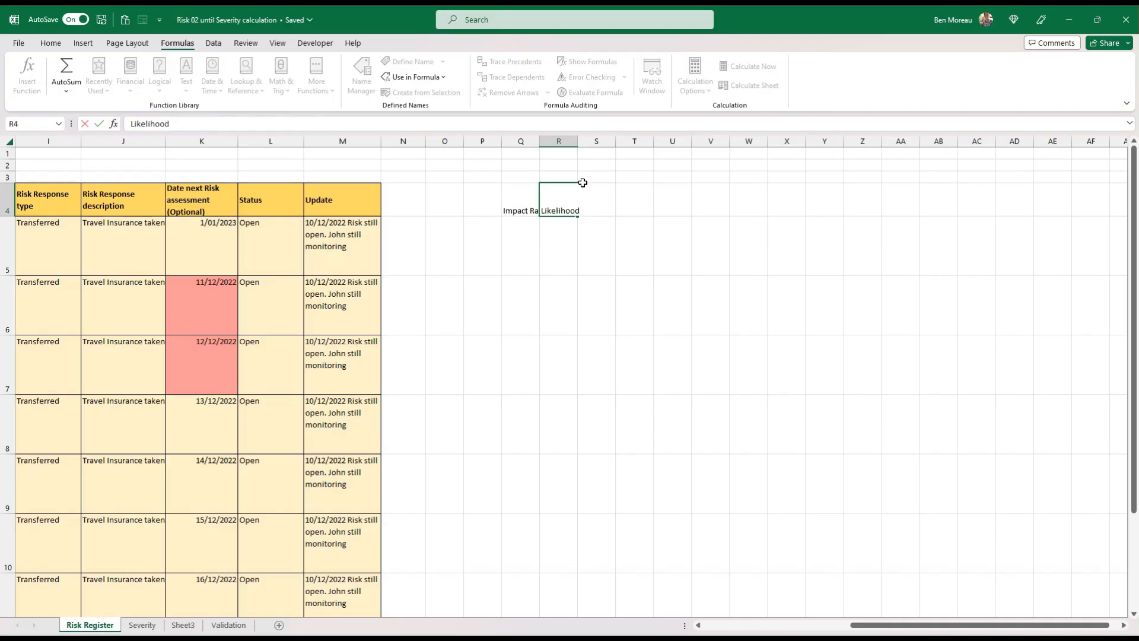
pyautogui.write('ikelihoodRating')
pyautogui.press('Tab')
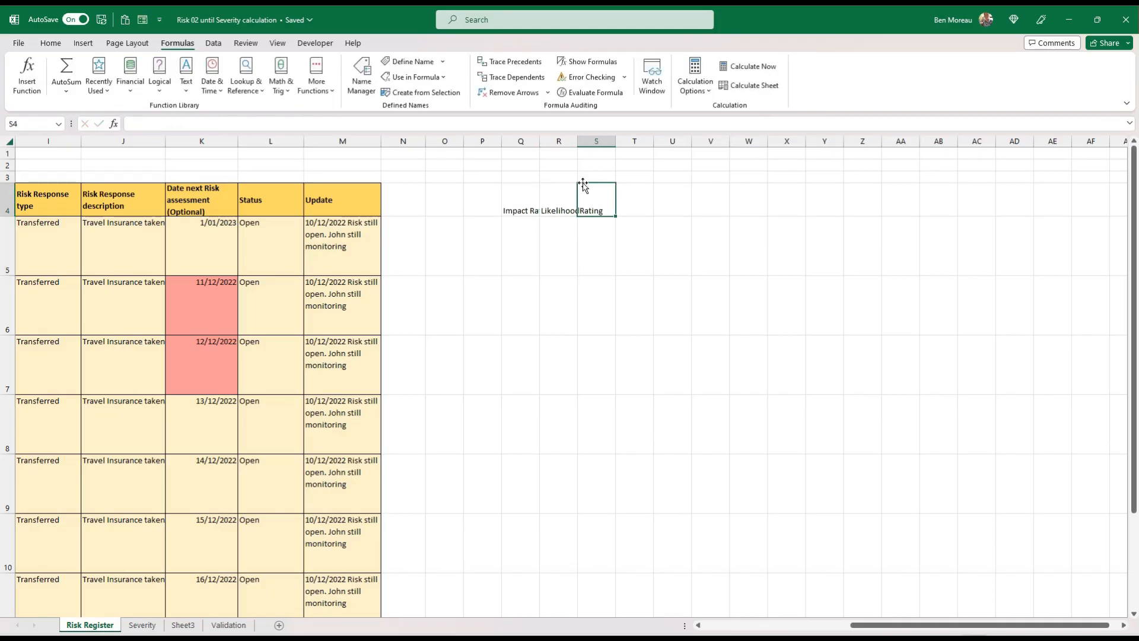
pyautogui.write('Total')
pyautogui.press('Return')
pyautogui.press('Up')
# Widen columns Q to S equally so the three new headings fit
pyautogui.moveTo(511, 204); pyautogui.dragTo(594, 210)
pyautogui.moveTo(522, 141); pyautogui.dragTo(663, 143)
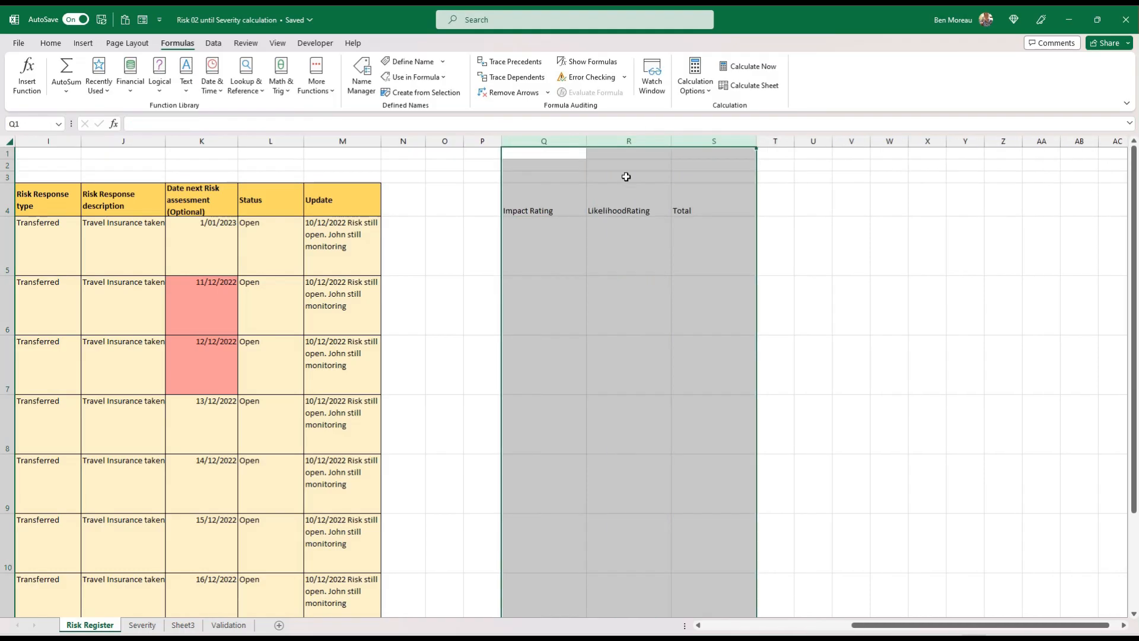
pyautogui.moveTo(565, 198); pyautogui.dragTo(673, 198)
# Copy the Update heading's formatting onto Q4:S4 and correct the heading in R4 to Likelihood Rating
pyautogui.click(321, 198)
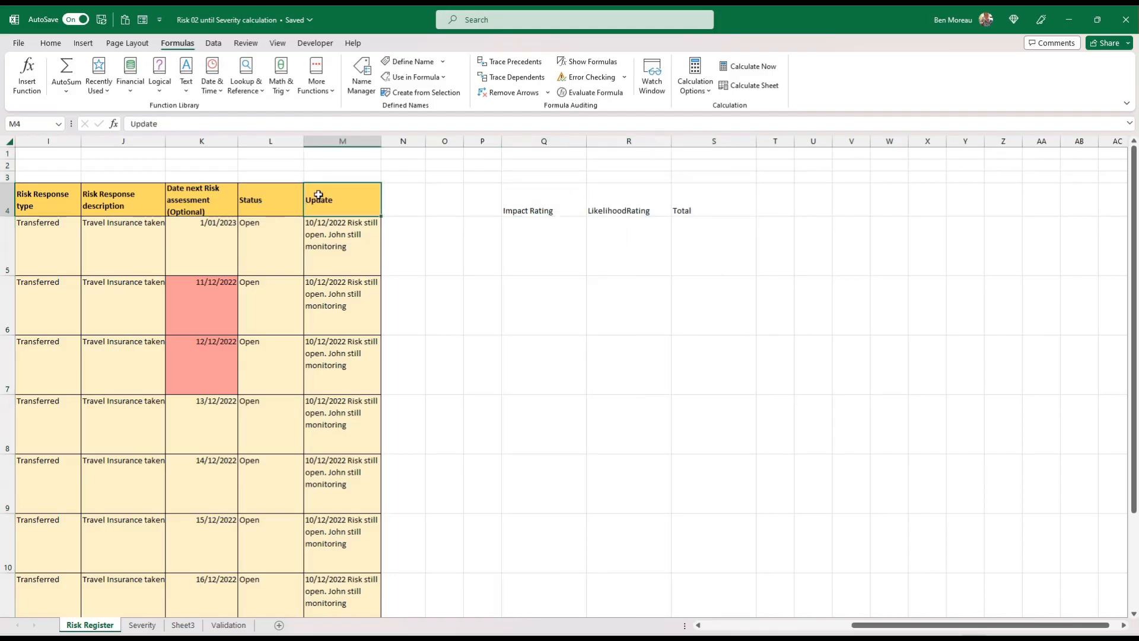
pyautogui.click(50, 42)
pyautogui.click(104, 92)
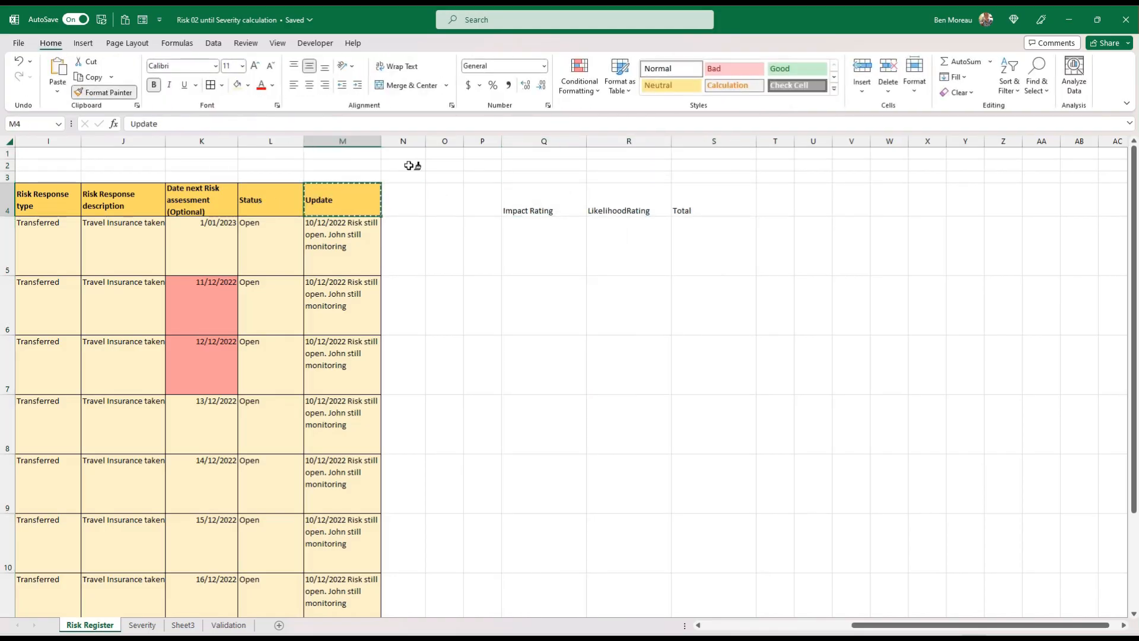
pyautogui.moveTo(529, 202); pyautogui.dragTo(710, 209)
pyautogui.click(599, 233)
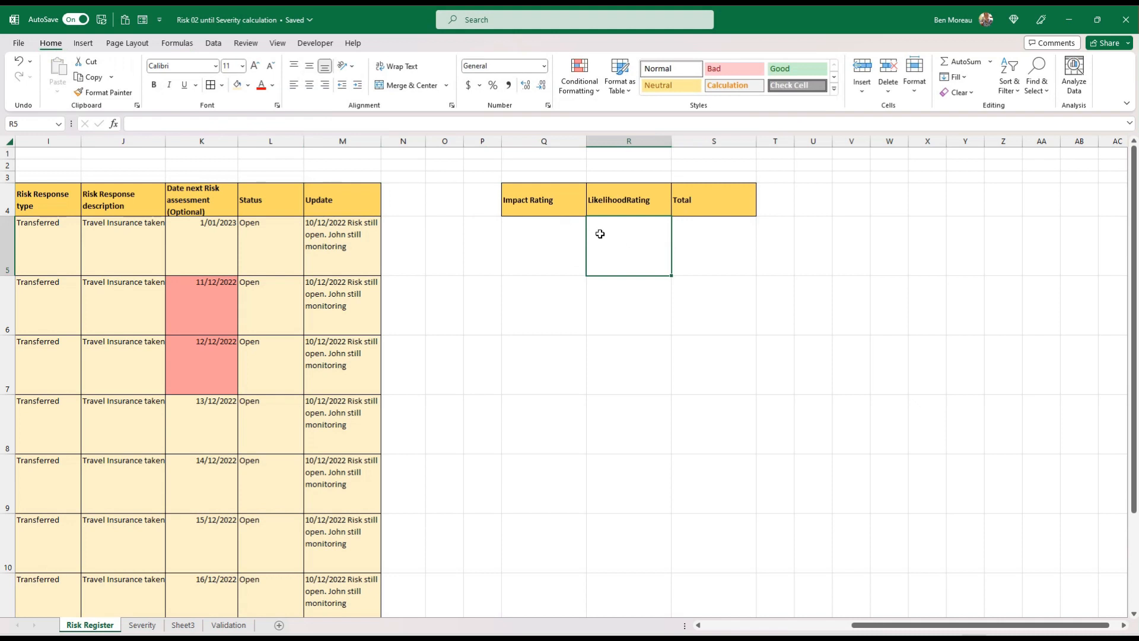
pyautogui.doubleClick(627, 199)
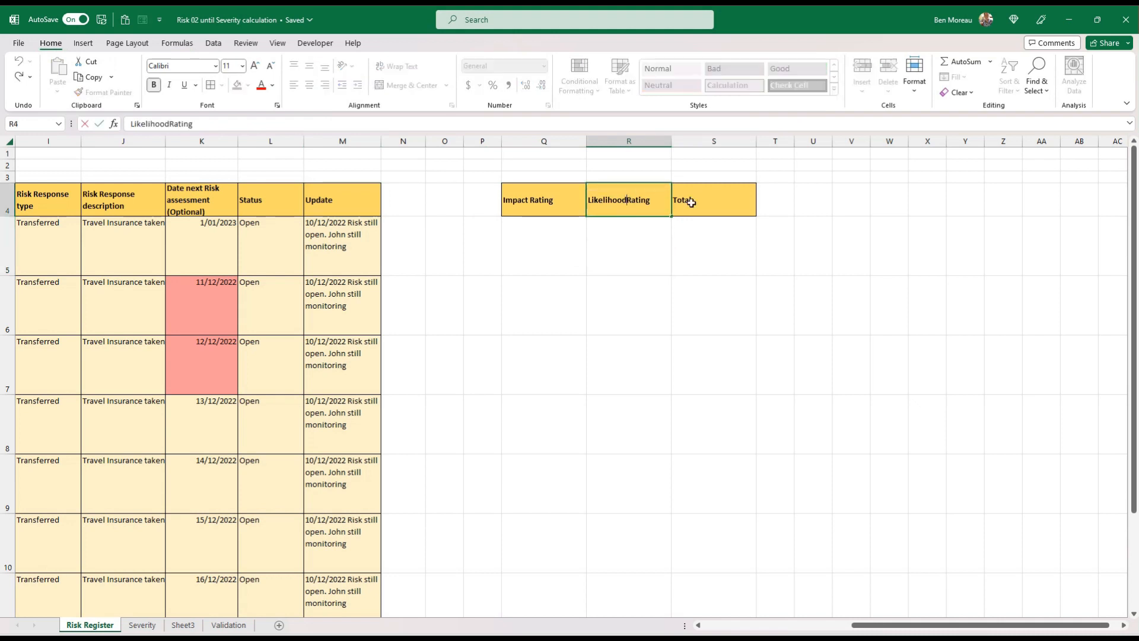
pyautogui.press('Return')
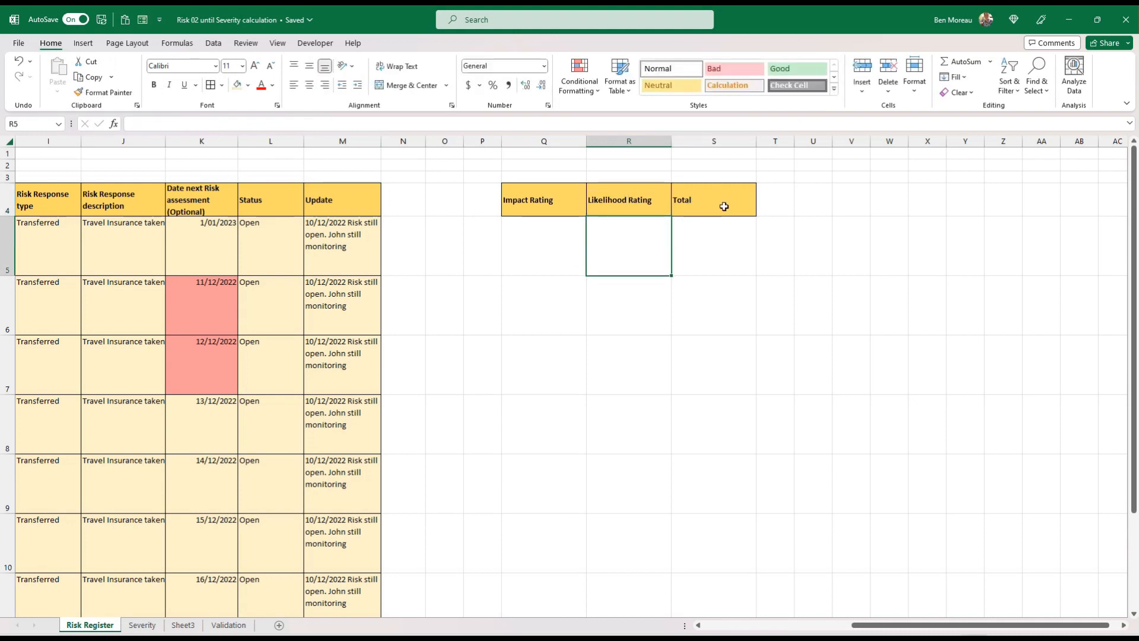
# Enter =XLOOKUP($E5,Impact_Desc,Impact_Rating,0) in Q5 under Impact Rating
pyautogui.click(566, 249)
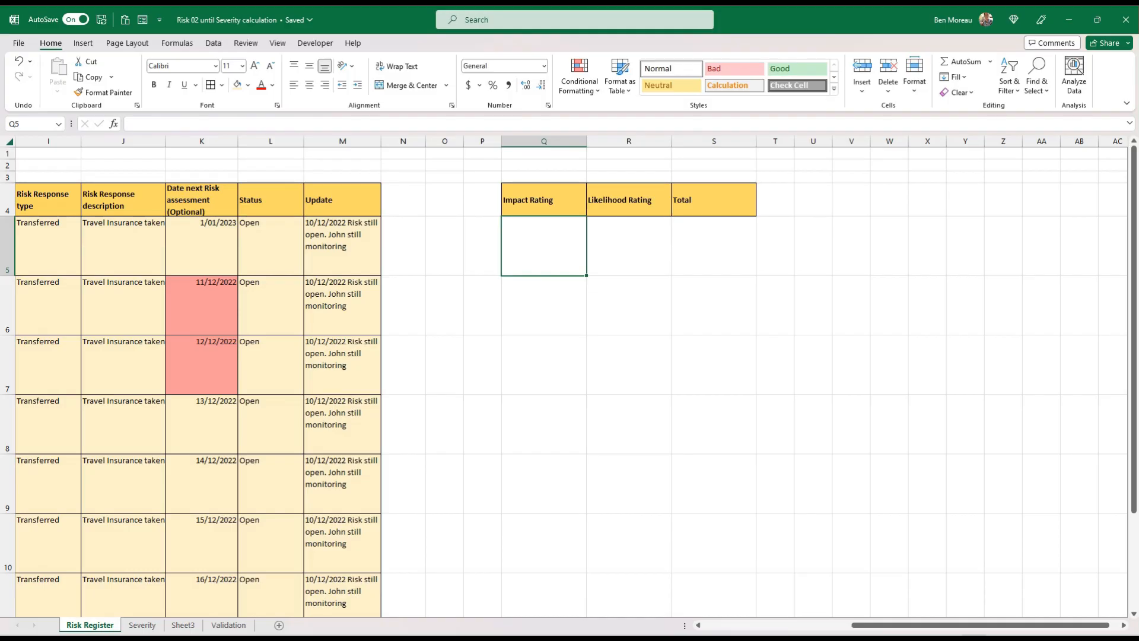
pyautogui.click(145, 123)
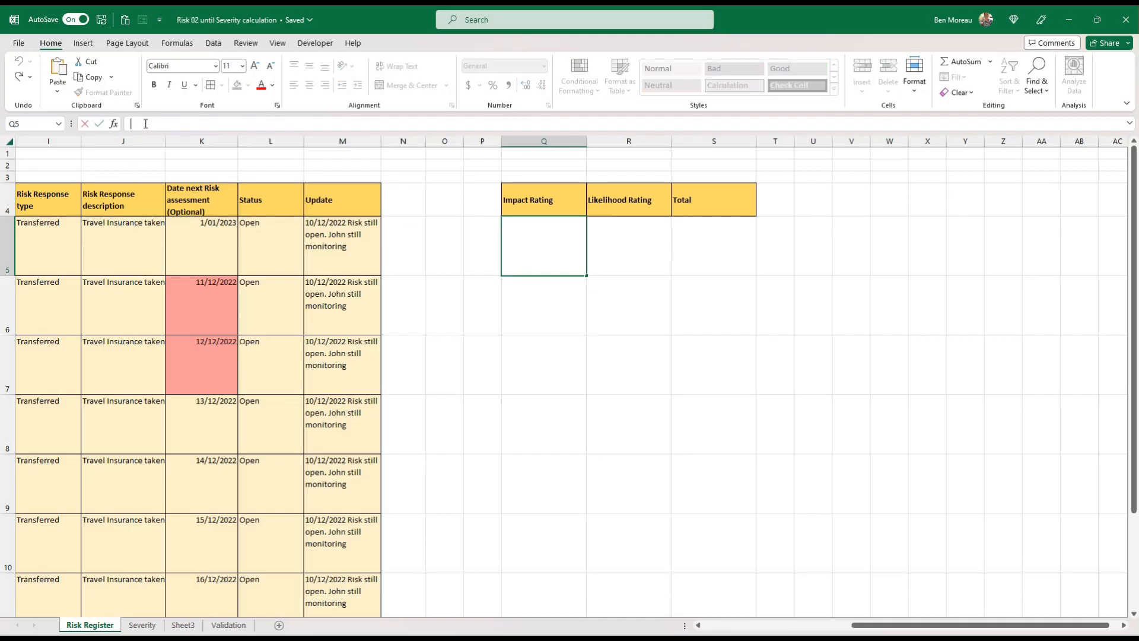
pyautogui.write('=XLOOKUP($E6,Impact_Desc,Impact_Rating,0)')
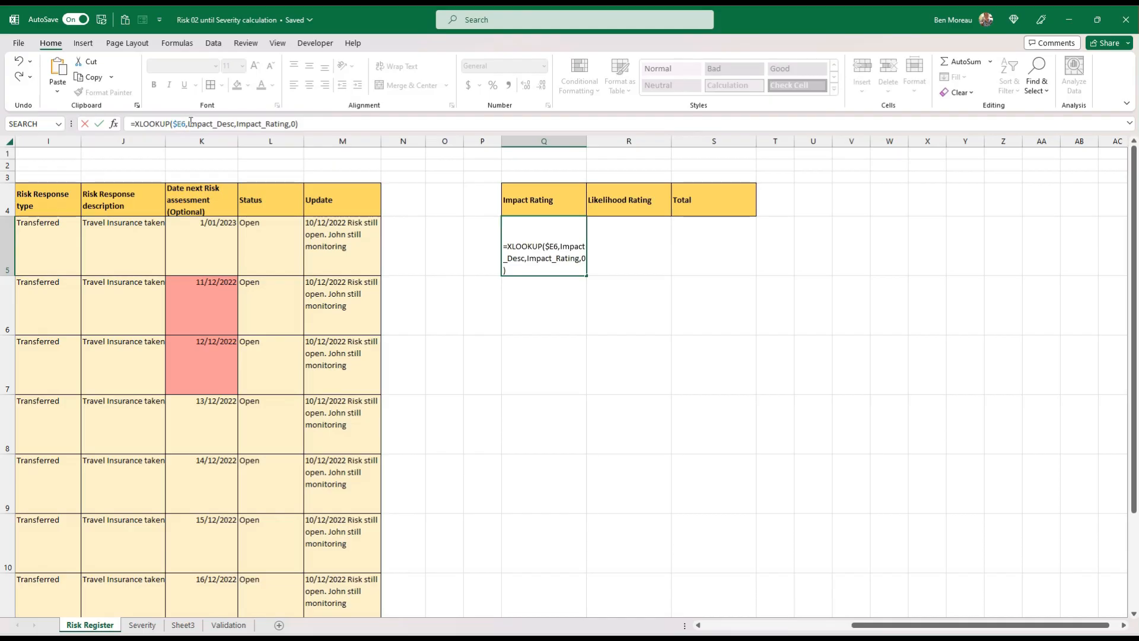
pyautogui.moveTo(902, 626); pyautogui.dragTo(753, 631)
pyautogui.click(357, 258)
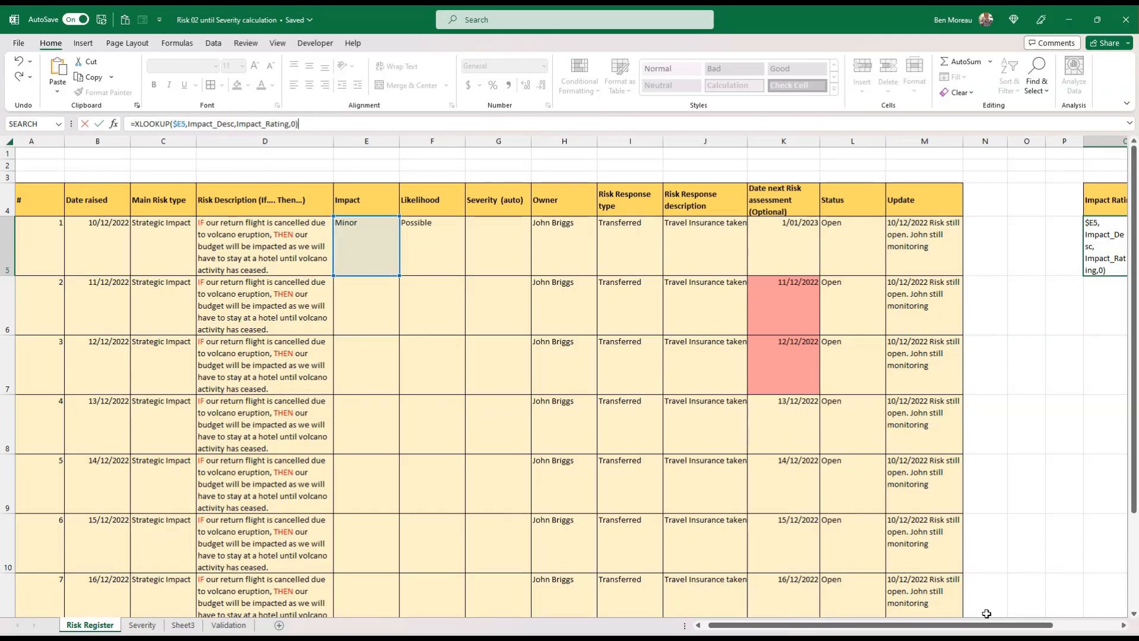
pyautogui.moveTo(986, 625); pyautogui.dragTo(1047, 626)
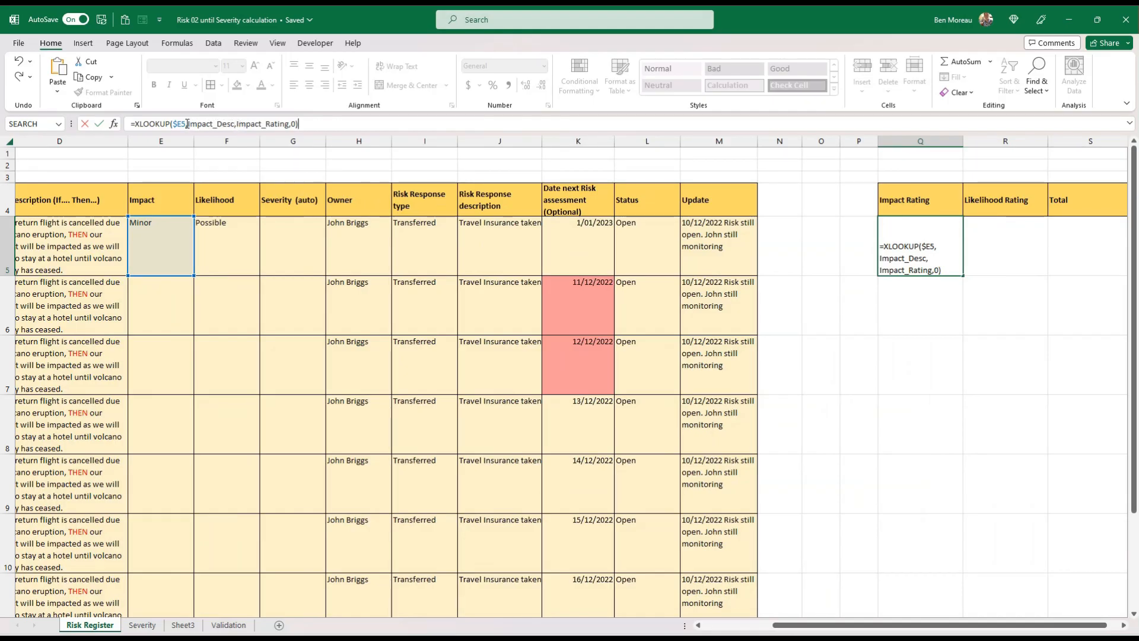
pyautogui.press('Escape')
# Examine the impact descriptions on the Severity sheet and the arguments of the XLOOKUP formula in Q5
pyautogui.click(142, 625)
pyautogui.moveTo(163, 209); pyautogui.dragTo(156, 254)
pyautogui.click(89, 625)
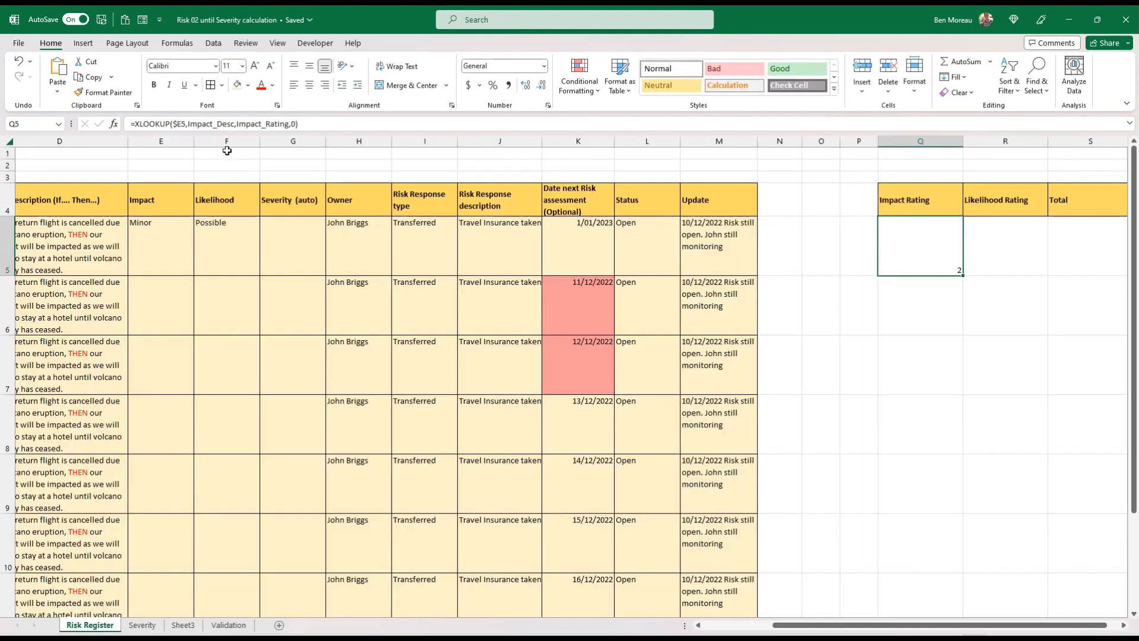
pyautogui.click(294, 123)
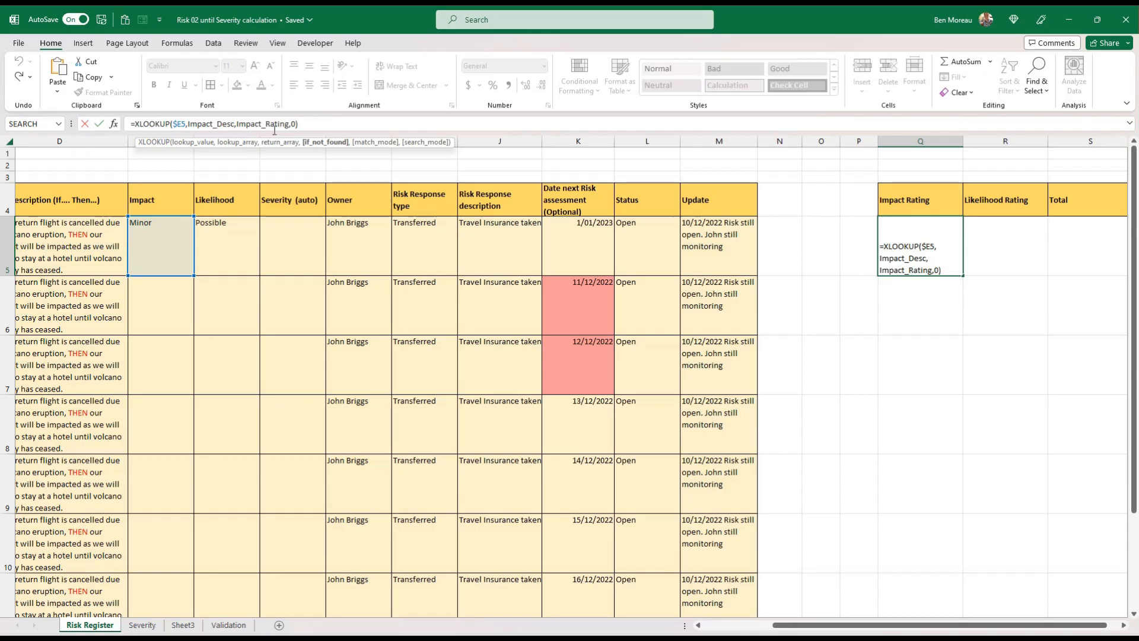
pyautogui.press('Return')
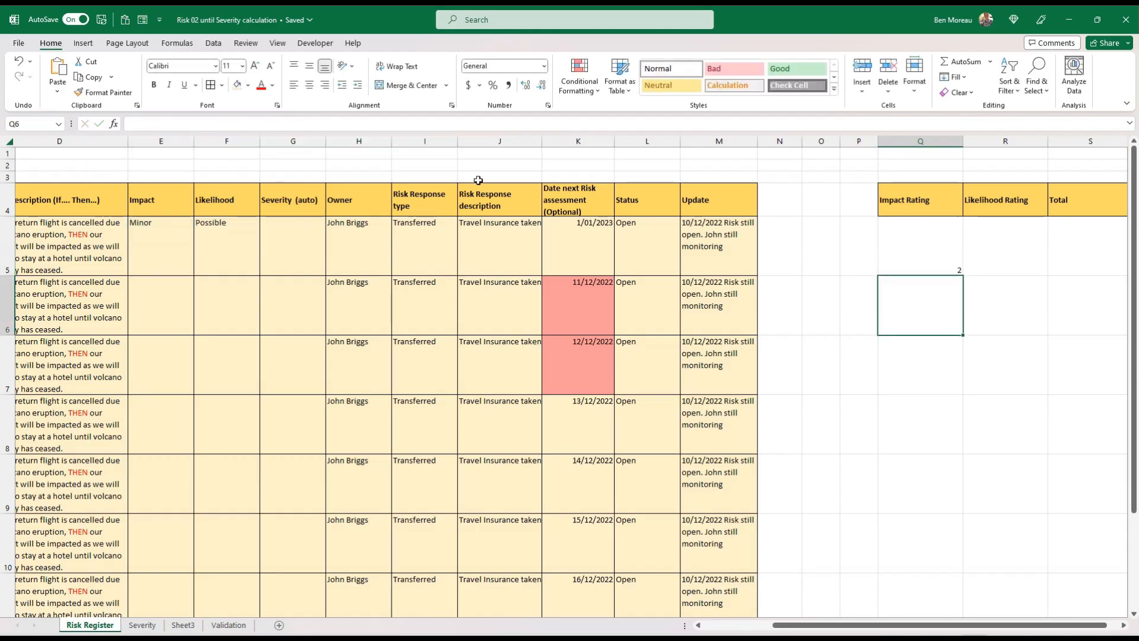
# Fill the impact rating formula from Q5 down to Q8
pyautogui.click(926, 247)
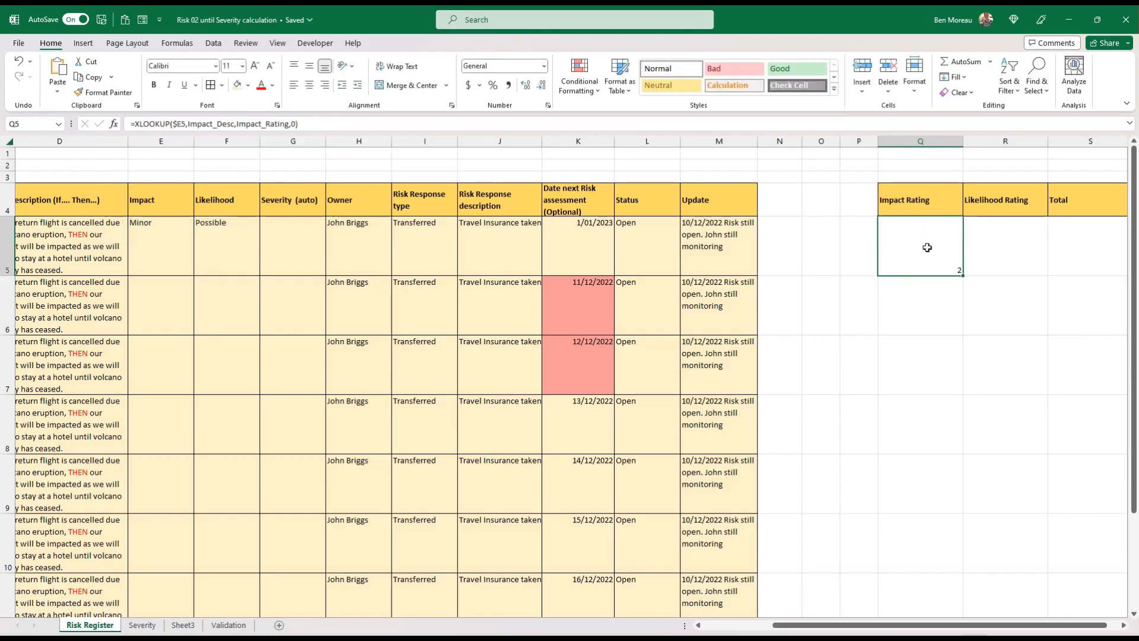
pyautogui.moveTo(961, 274); pyautogui.dragTo(860, 395)
pyautogui.click(211, 313)
pyautogui.click(181, 313)
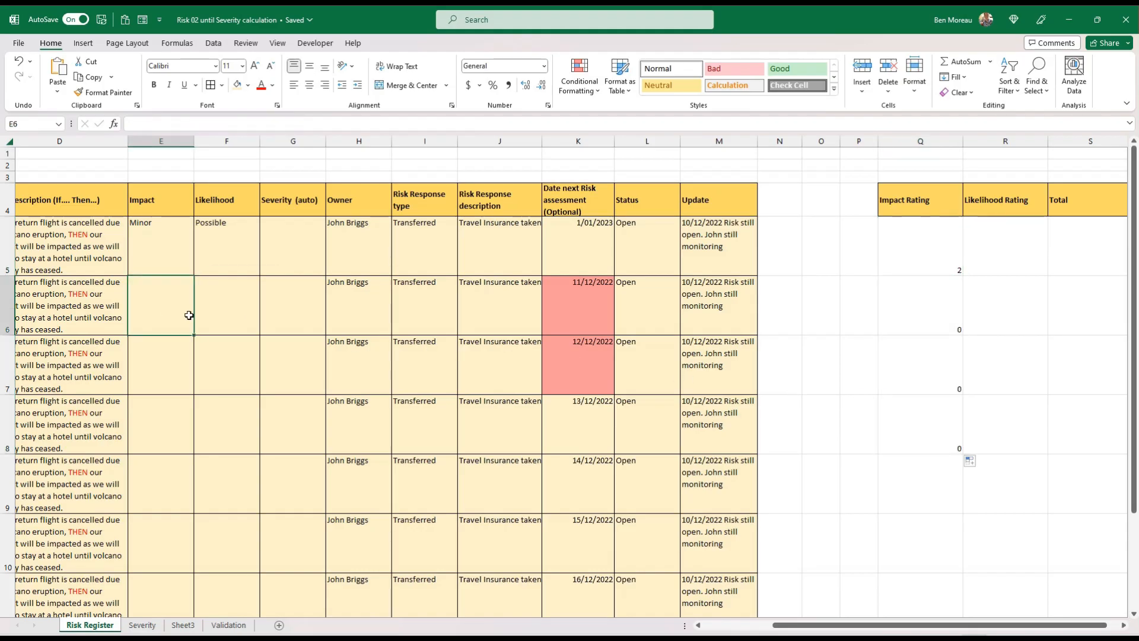
# Fill E5 with its dropdown list down the Impact column and clear the copied values below it
pyautogui.click(170, 261)
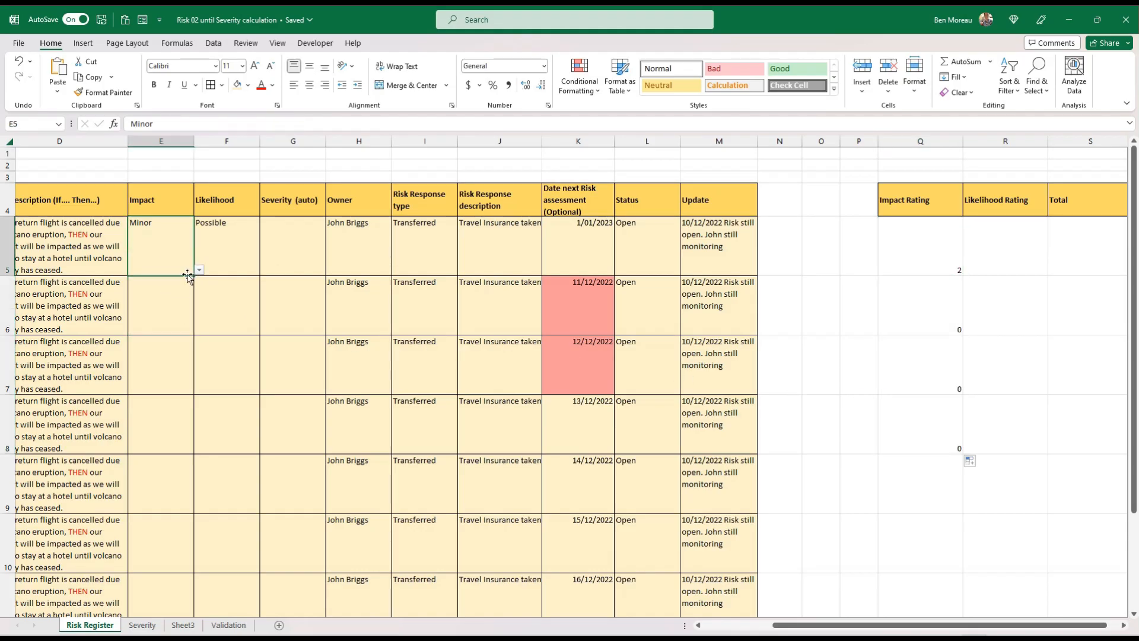
pyautogui.moveTo(196, 275); pyautogui.dragTo(190, 571)
pyautogui.moveTo(183, 318); pyautogui.dragTo(166, 530)
pyautogui.press('Delete')
# Set the impact of risk 2 to Moderate and of risk 3 to Severe
pyautogui.click(179, 304)
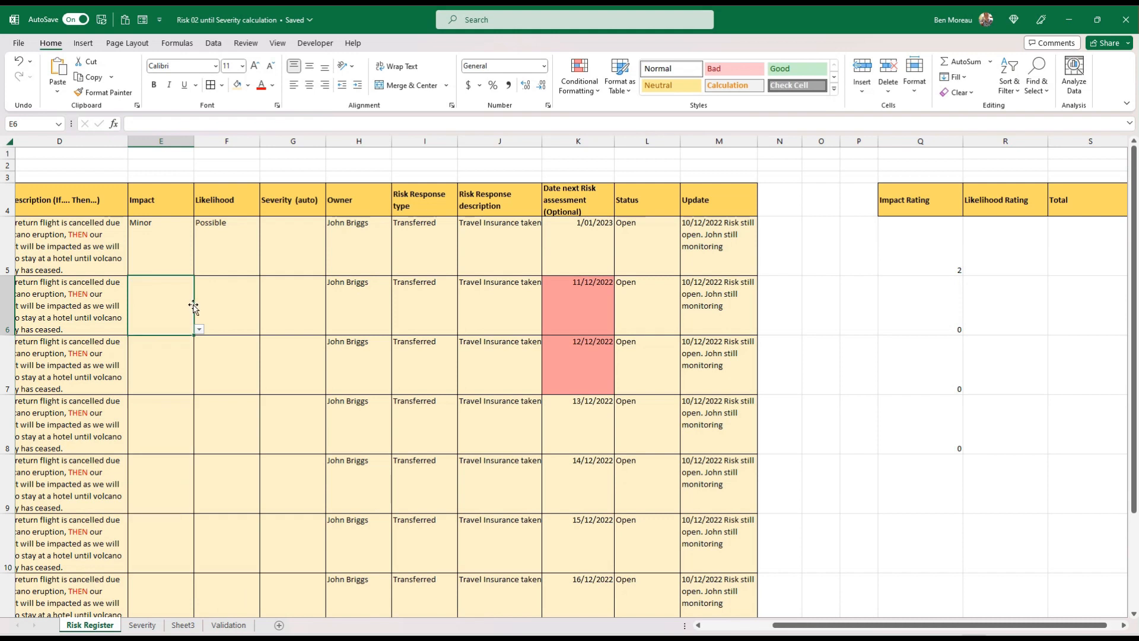
pyautogui.click(200, 330)
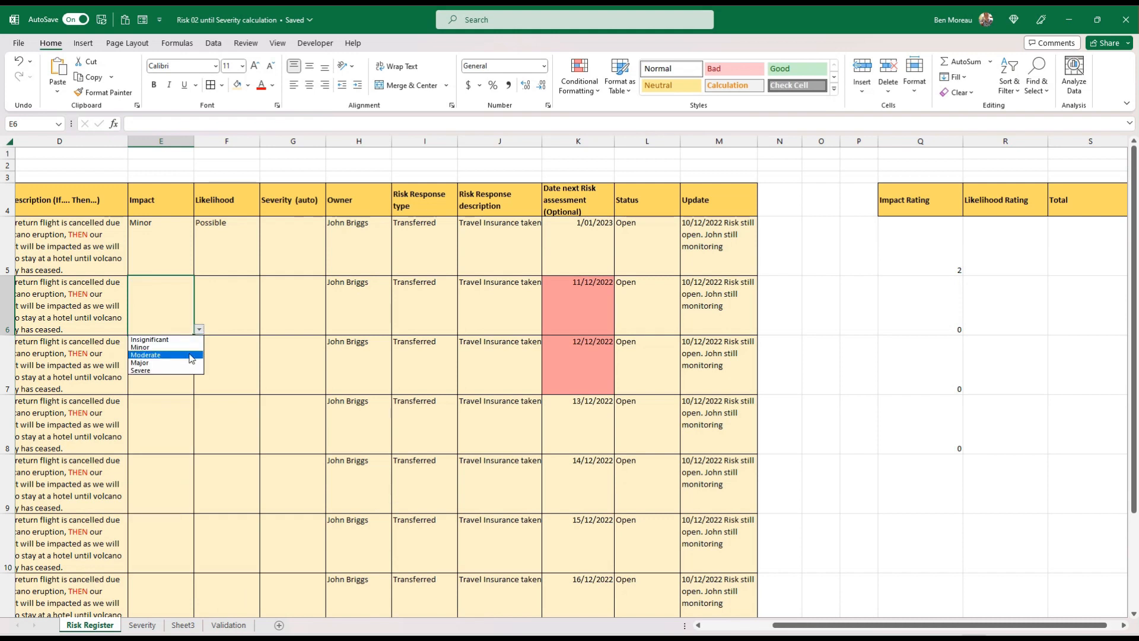
pyautogui.click(191, 356)
pyautogui.click(183, 381)
pyautogui.click(199, 389)
pyautogui.click(177, 431)
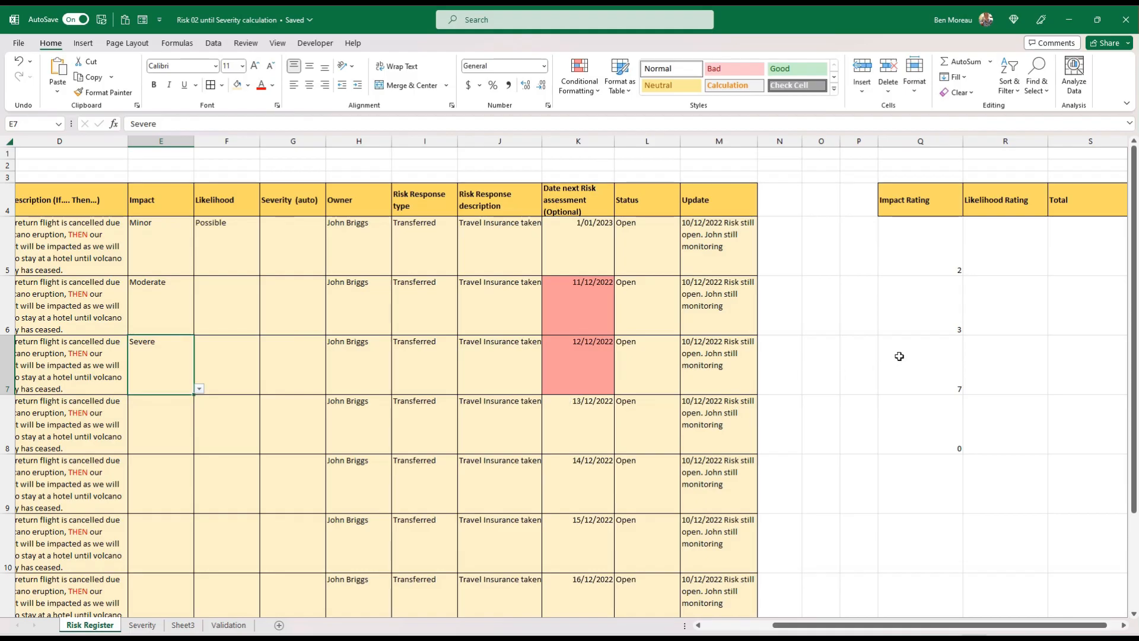
# Compare the looked-up impact ratings with the impact table on the Severity sheet
pyautogui.click(151, 624)
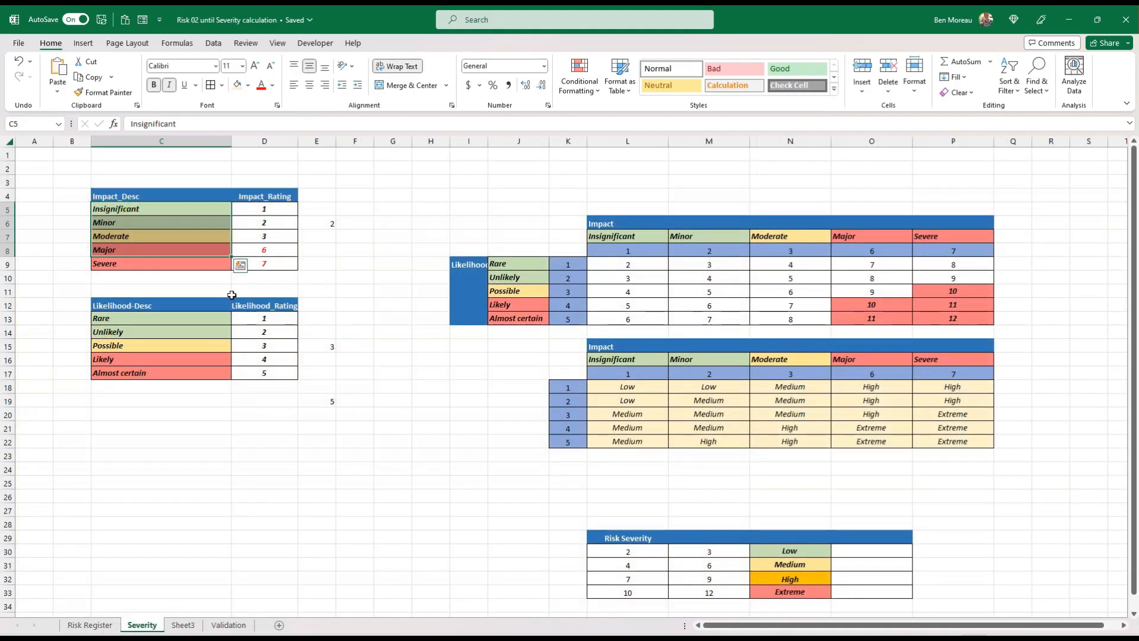
pyautogui.click(206, 469)
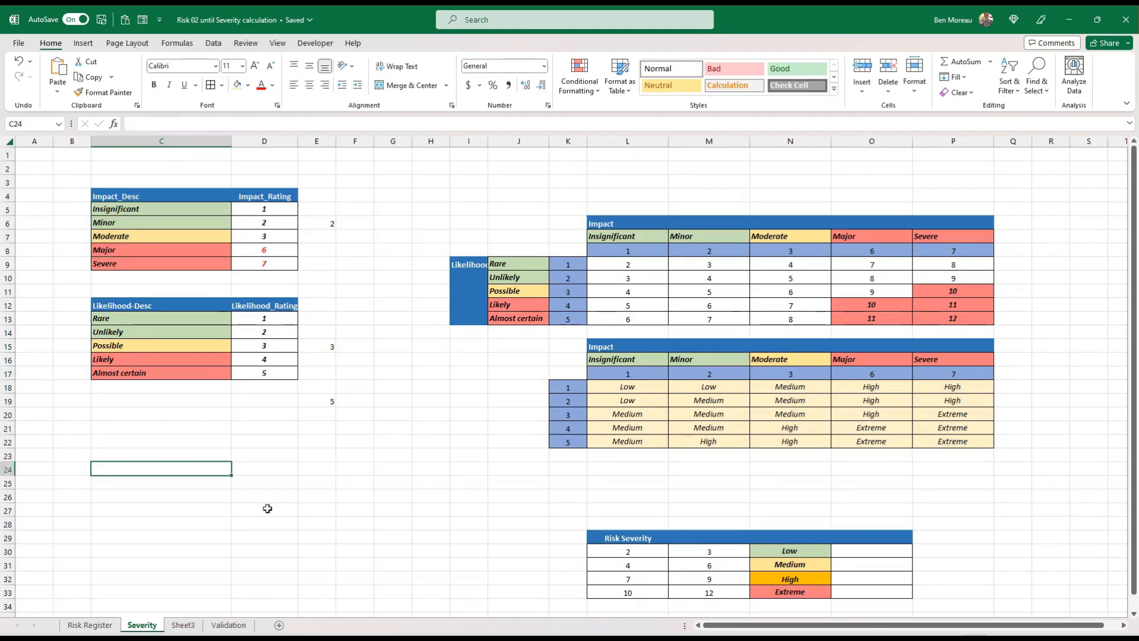
pyautogui.click(90, 625)
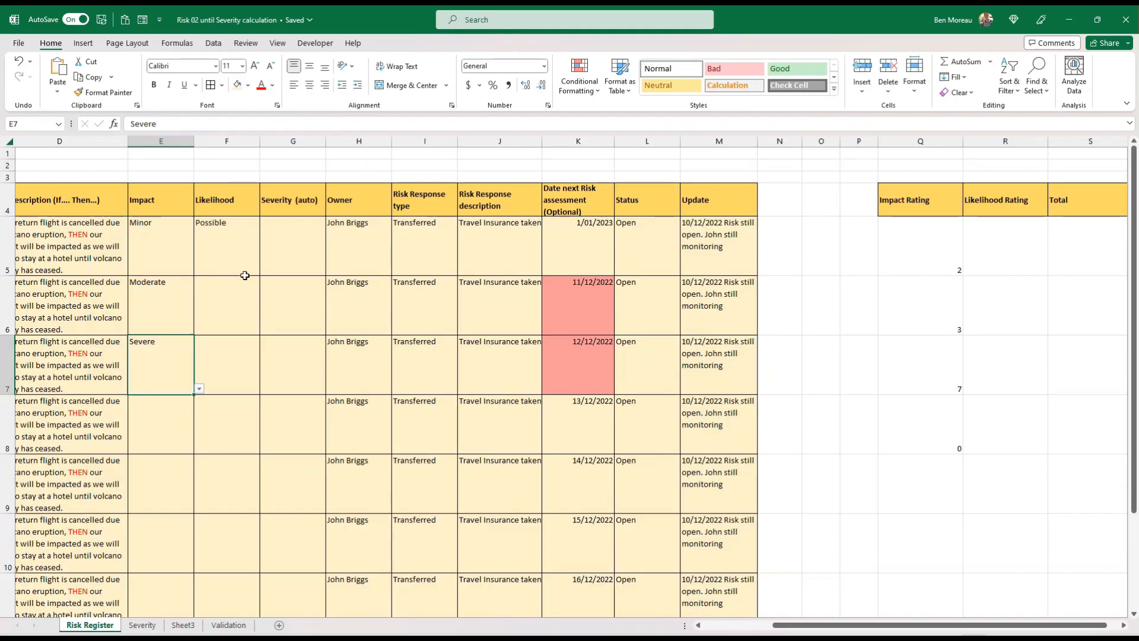
# Copy the dropdown list from F5 down the Likelihood column and clear the copied values below it
pyautogui.hotkey('ctrl', 'c')
pyautogui.moveTo(216, 297); pyautogui.dragTo(214, 612)
pyautogui.hotkey('ctrl', 'v')
pyautogui.moveTo(222, 315); pyautogui.dragTo(224, 590)
pyautogui.press('Delete')
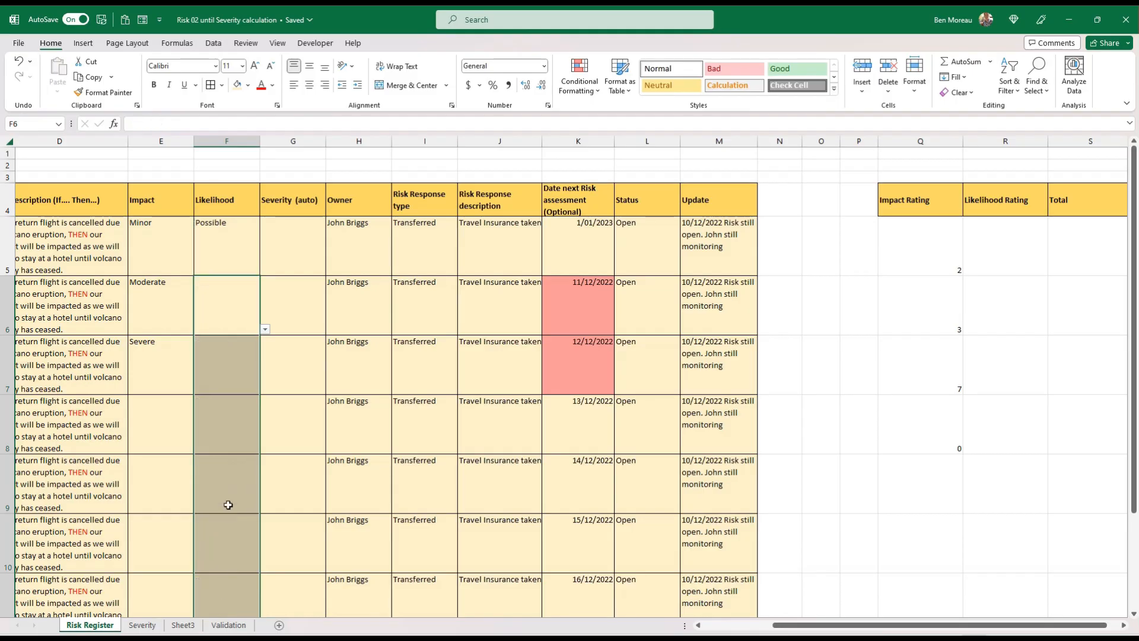
pyautogui.click(244, 308)
# Copy the impact rating lookup formula from Q5 into R5 under Likelihood Rating
pyautogui.click(929, 258)
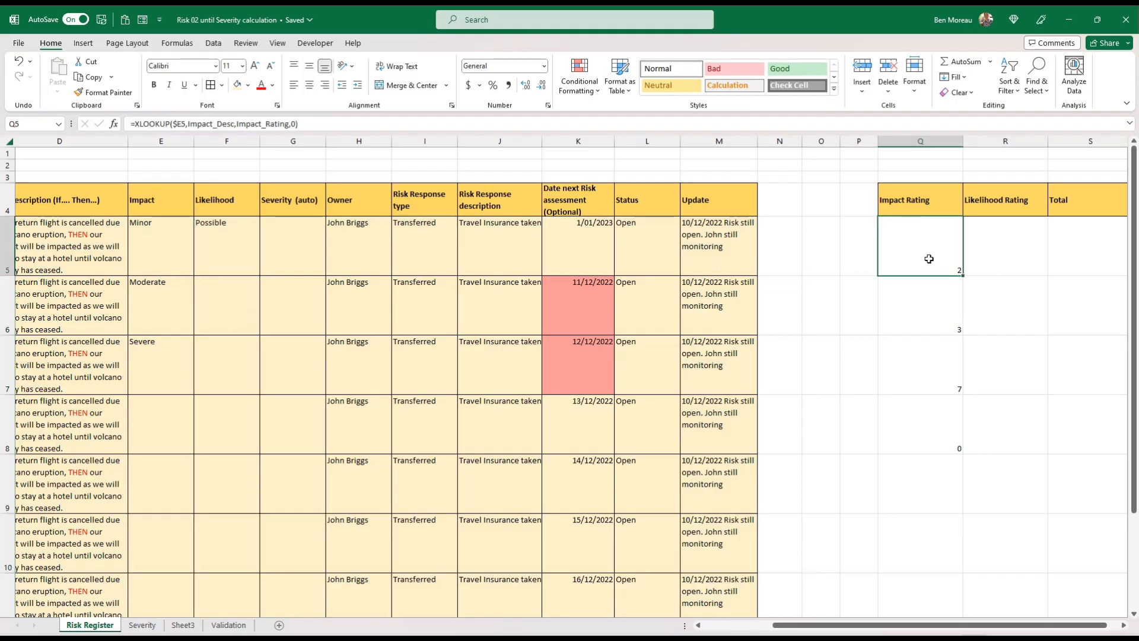
pyautogui.hotkey('ctrl', 'c')
pyautogui.click(984, 254)
pyautogui.hotkey('ctrl', 'v')
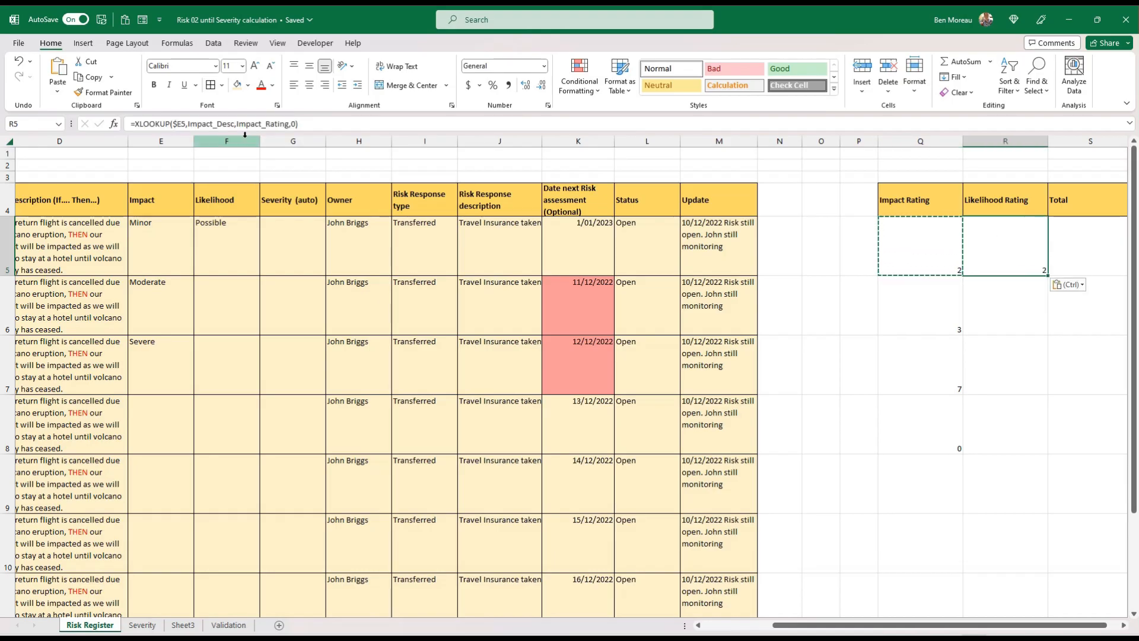
# Change the named ranges in R5's XLOOKUP formula to Likelihood_Desc as lookup array and Likelihood_Rating as return array
pyautogui.click(214, 123)
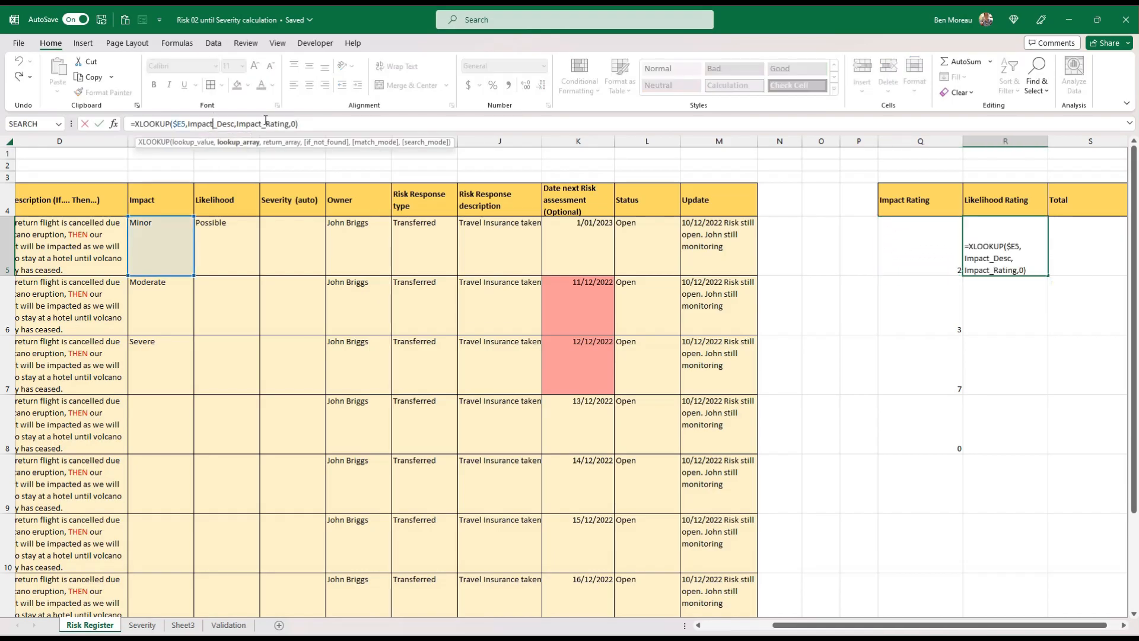
pyautogui.press('BackSpace')
pyautogui.press('BackSpace')
pyautogui.press('BackSpace')
pyautogui.press('BackSpace')
pyautogui.press('BackSpace')
pyautogui.press('BackSpace')
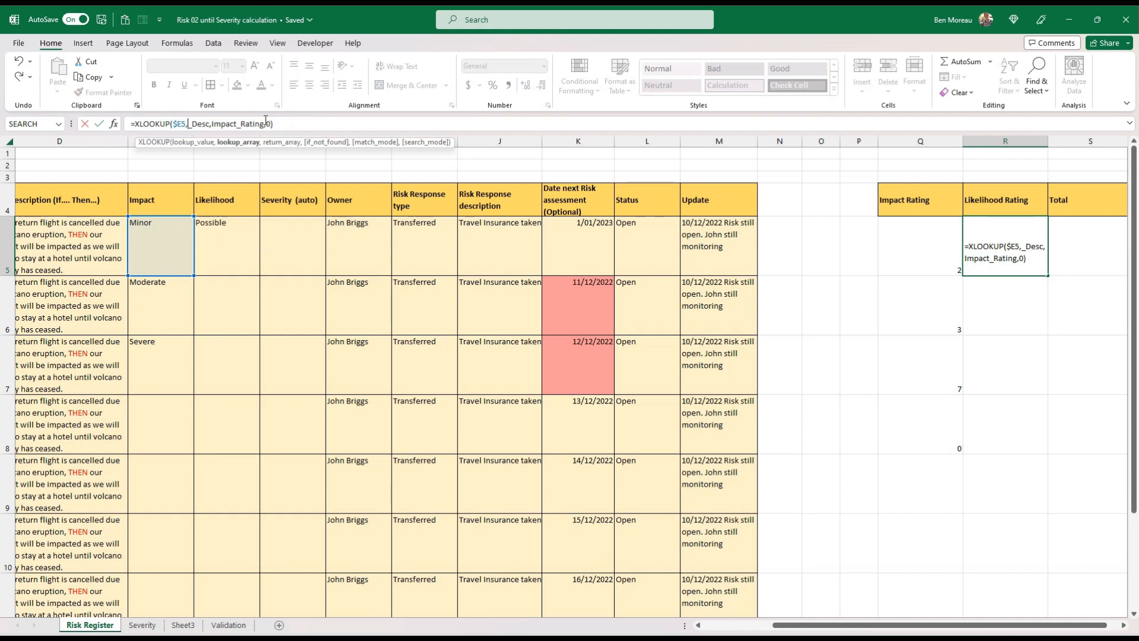
pyautogui.write('Likelihood')
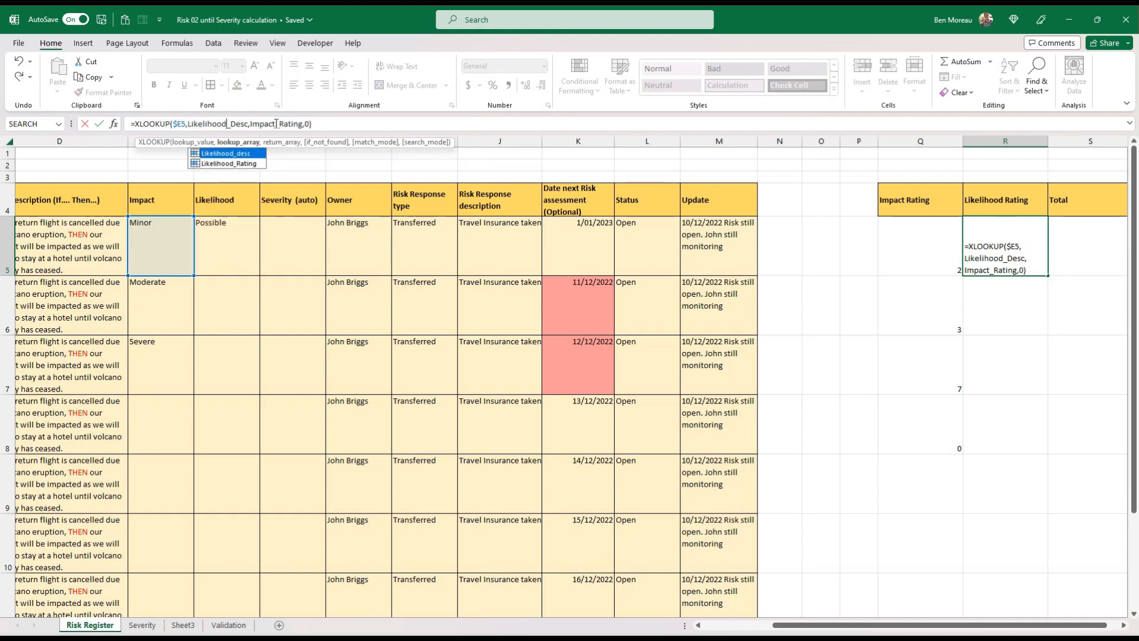
pyautogui.click(275, 124)
pyautogui.press('BackSpace')
pyautogui.press('BackSpace')
pyautogui.press('BackSpace')
pyautogui.press('BackSpace')
pyautogui.press('BackSpace')
pyautogui.press('BackSpace')
pyautogui.press('BackSpace')
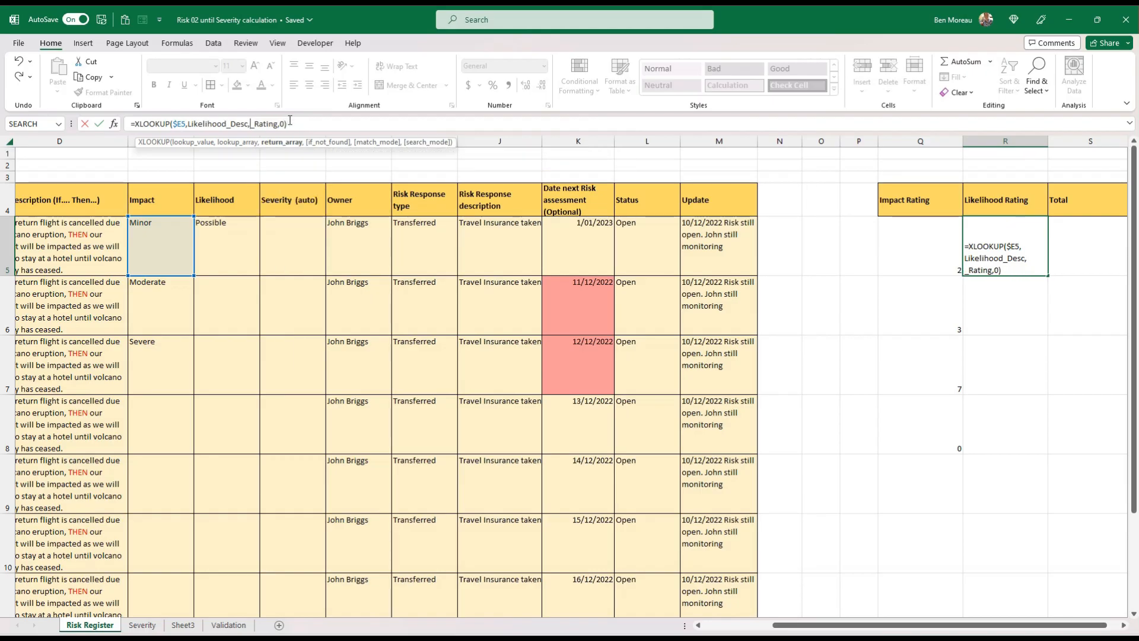
pyautogui.write(',Likeli')
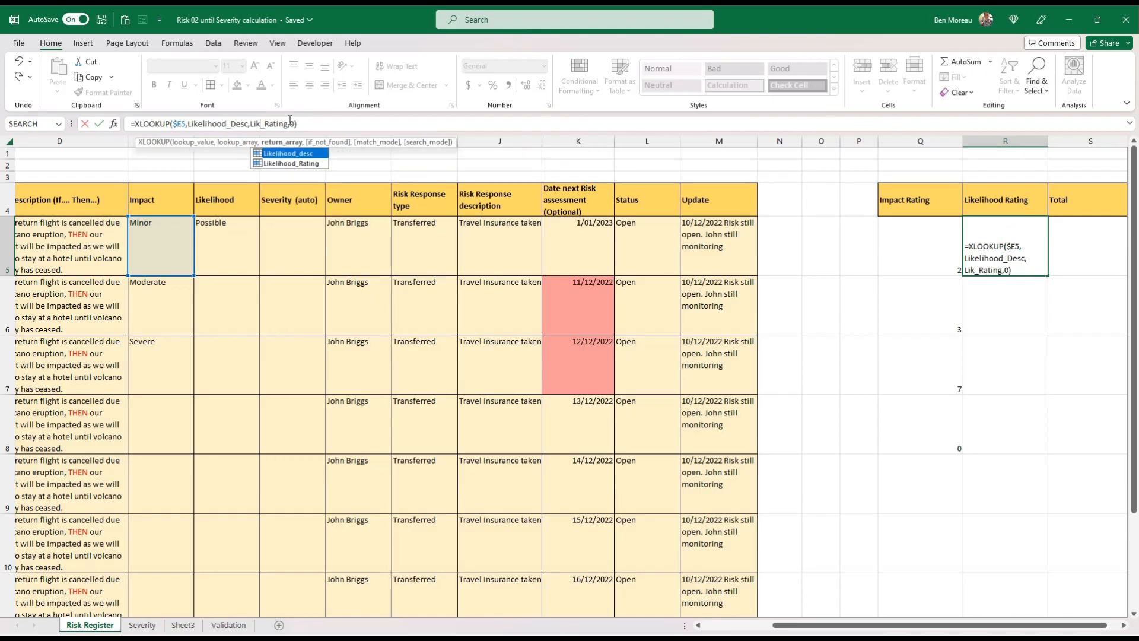
pyautogui.write('hood')
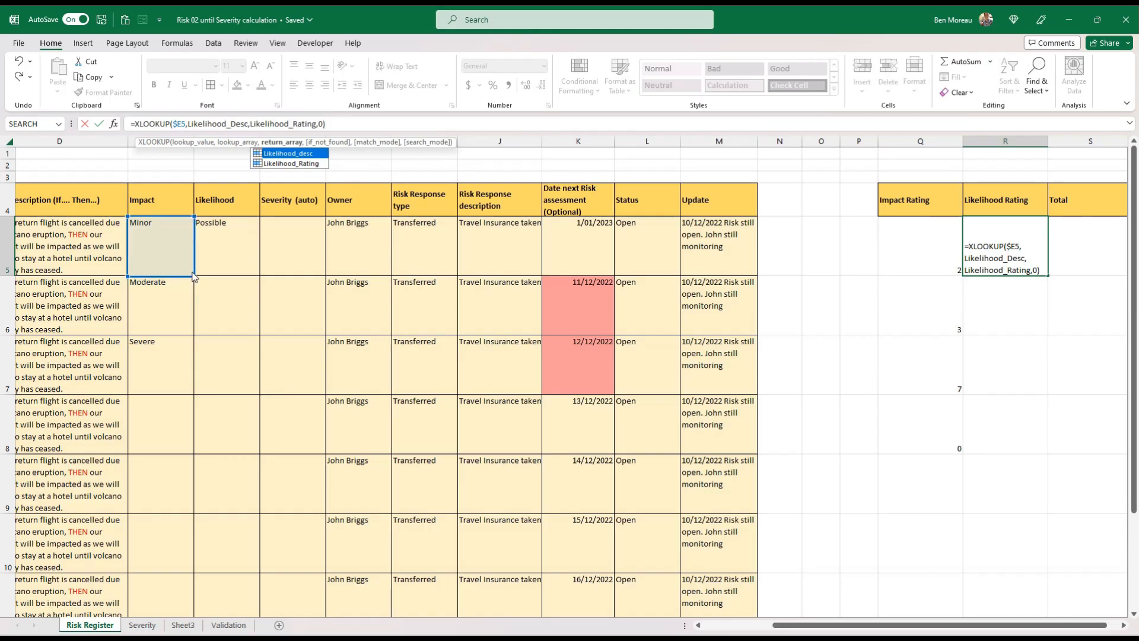
# Point R5's lookup value to the likelihood in F5 and fill the formula down to R8
pyautogui.moveTo(187, 273); pyautogui.dragTo(224, 272)
pyautogui.hotkey('ctrl', 'Return')
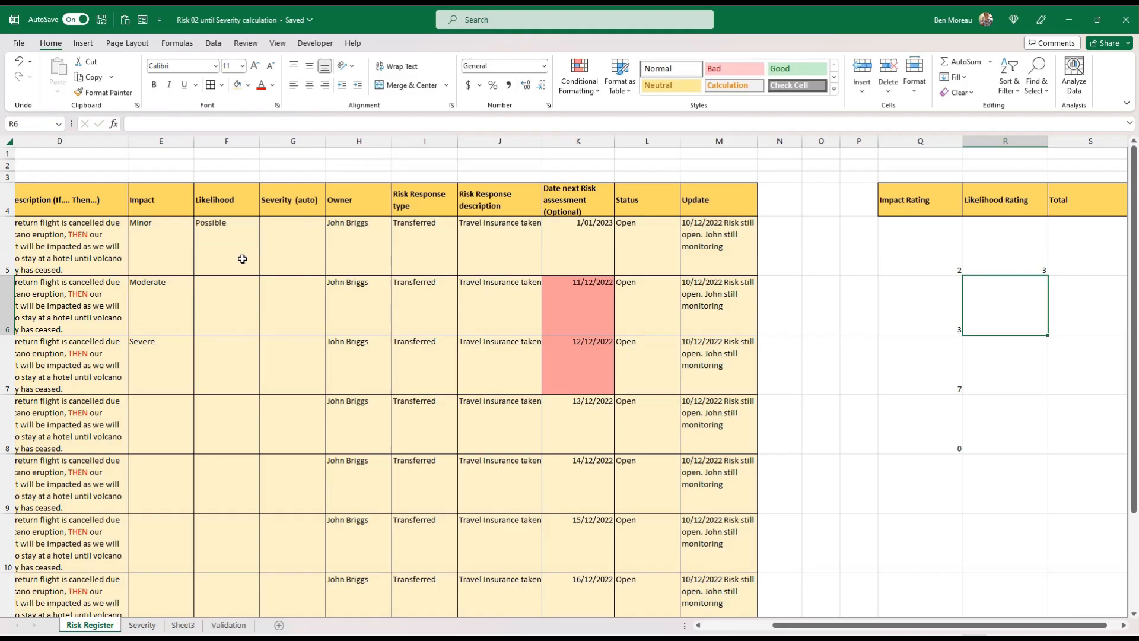
pyautogui.moveTo(1049, 275); pyautogui.dragTo(1031, 443)
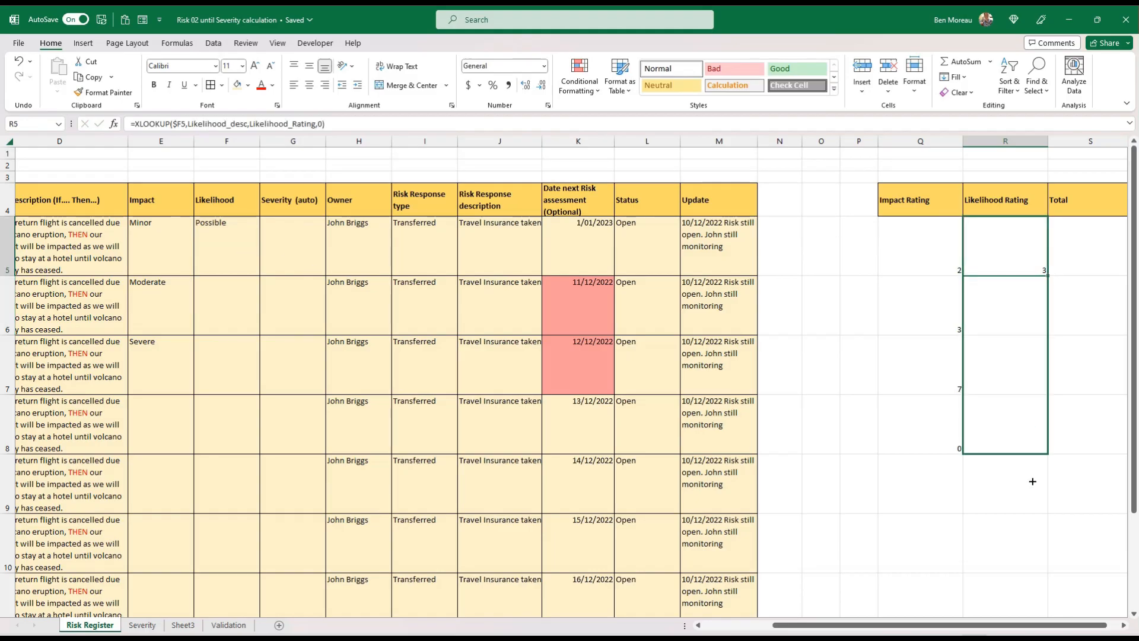
pyautogui.moveTo(1033, 481); pyautogui.dragTo(1032, 478)
# Set the likelihood in F6 to Rare and in F7 to Almost certain
pyautogui.click(255, 312)
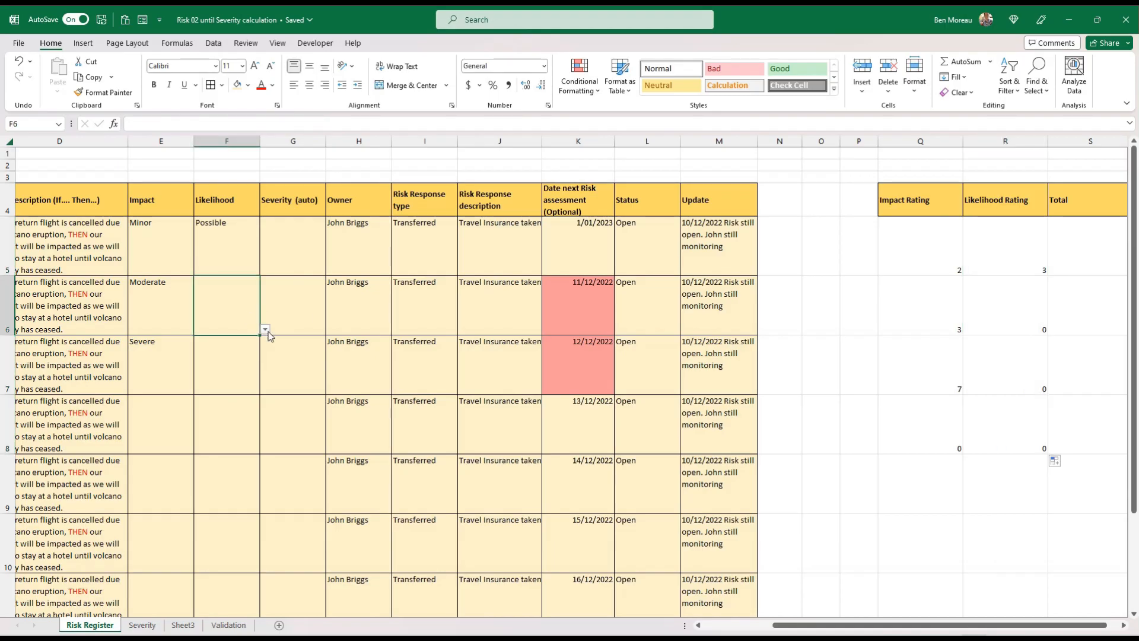
pyautogui.click(266, 329)
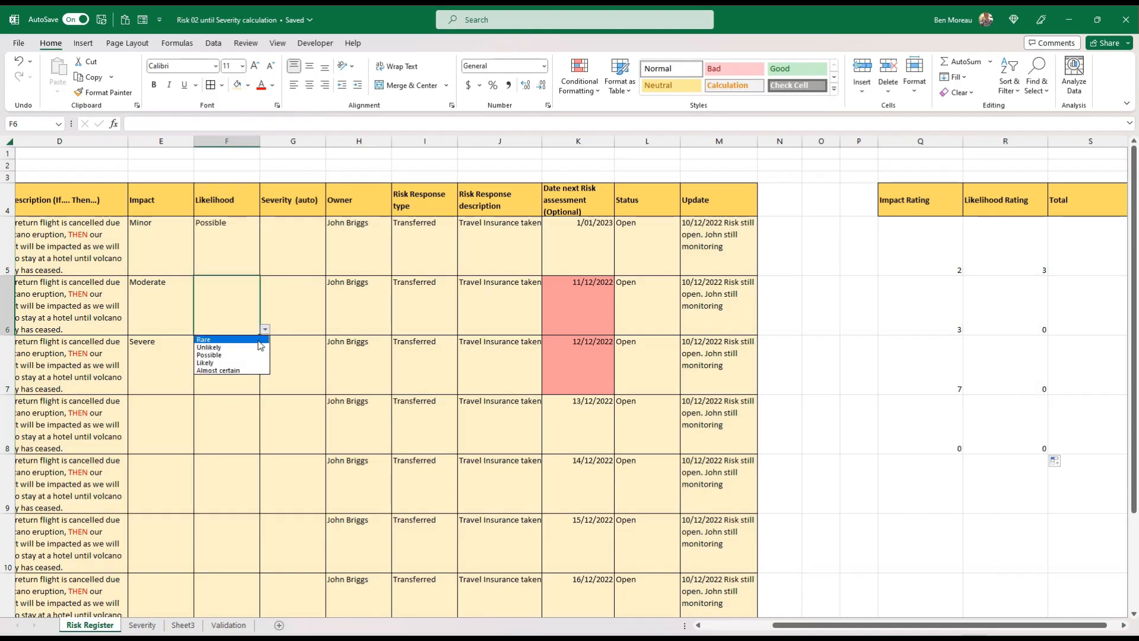
pyautogui.click(258, 339)
pyautogui.click(245, 359)
pyautogui.click(266, 389)
pyautogui.click(252, 434)
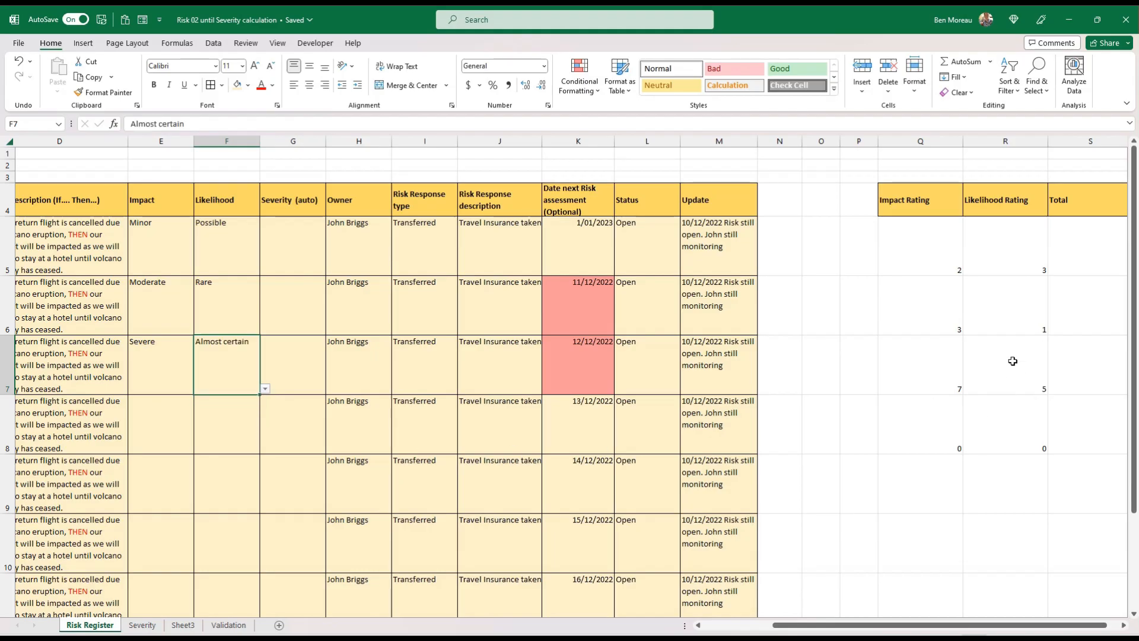
# Fill the impact and likelihood rating formulas from Q8:R8 down to row 11
pyautogui.moveTo(1001, 266); pyautogui.dragTo(994, 338)
pyautogui.moveTo(916, 247); pyautogui.dragTo(1078, 572)
pyautogui.scroll(-2, 1078, 534)
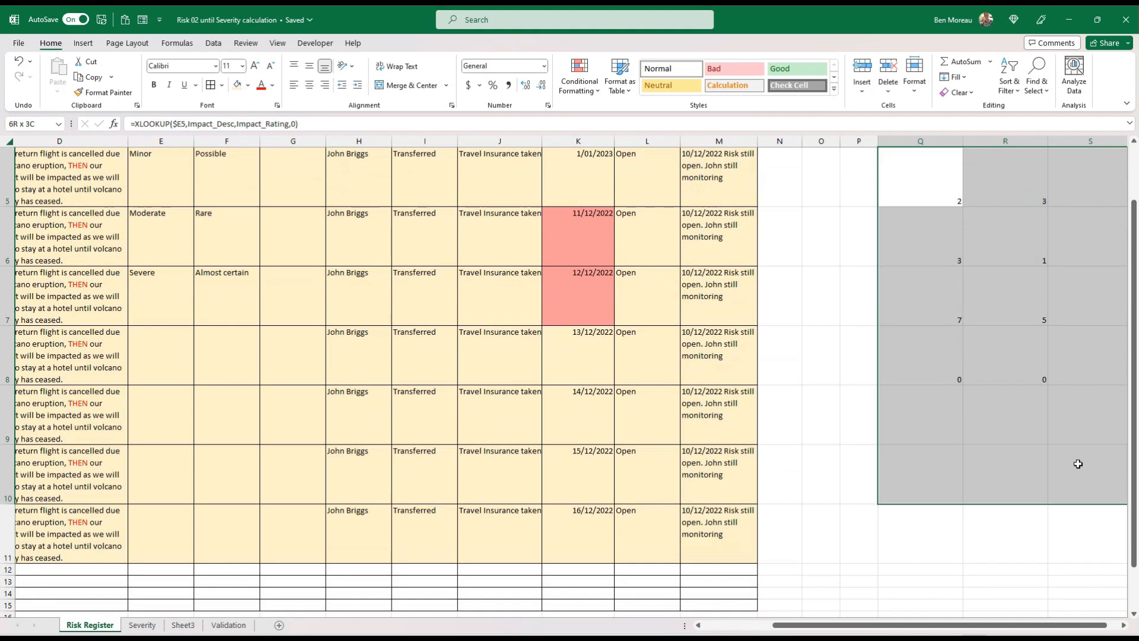
pyautogui.moveTo(949, 379); pyautogui.dragTo(1046, 379)
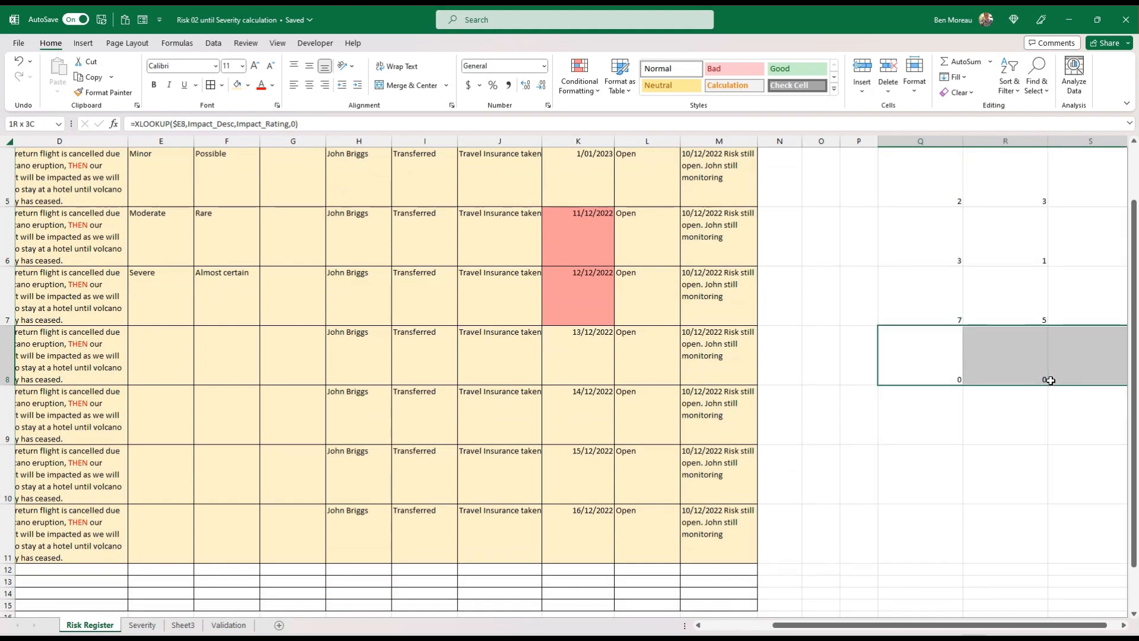
pyautogui.click(1024, 412)
pyautogui.moveTo(950, 371); pyautogui.dragTo(1030, 536)
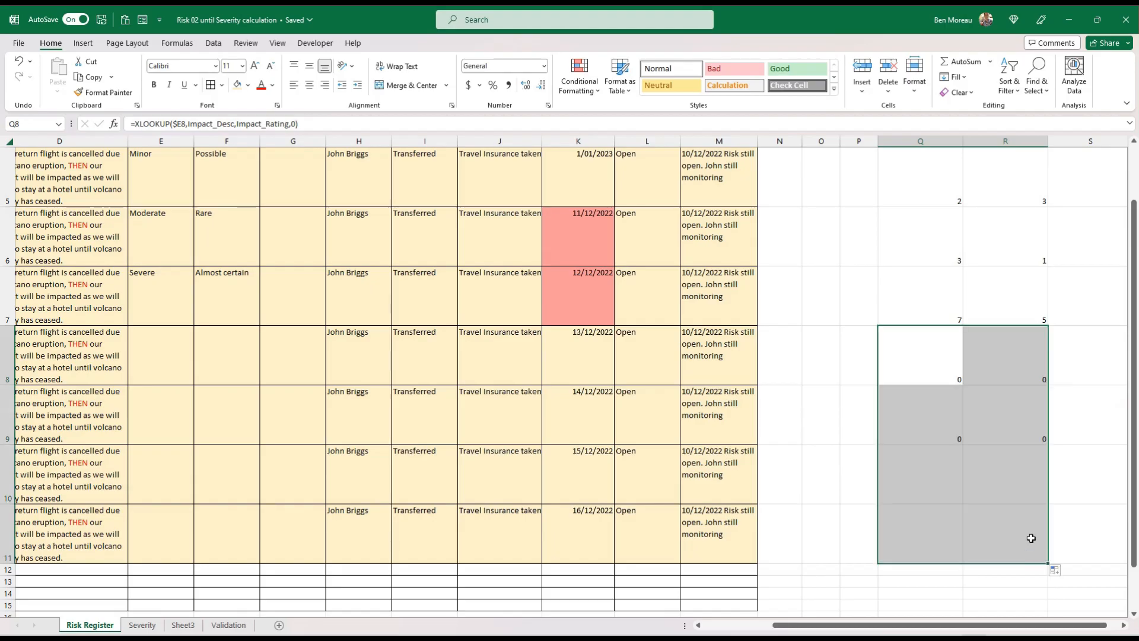
# Copy the formatting of Update cell M5 onto the rating table Q5:S11 and centre its entries horizontally
pyautogui.scroll(2, 1019, 489)
pyautogui.click(712, 264)
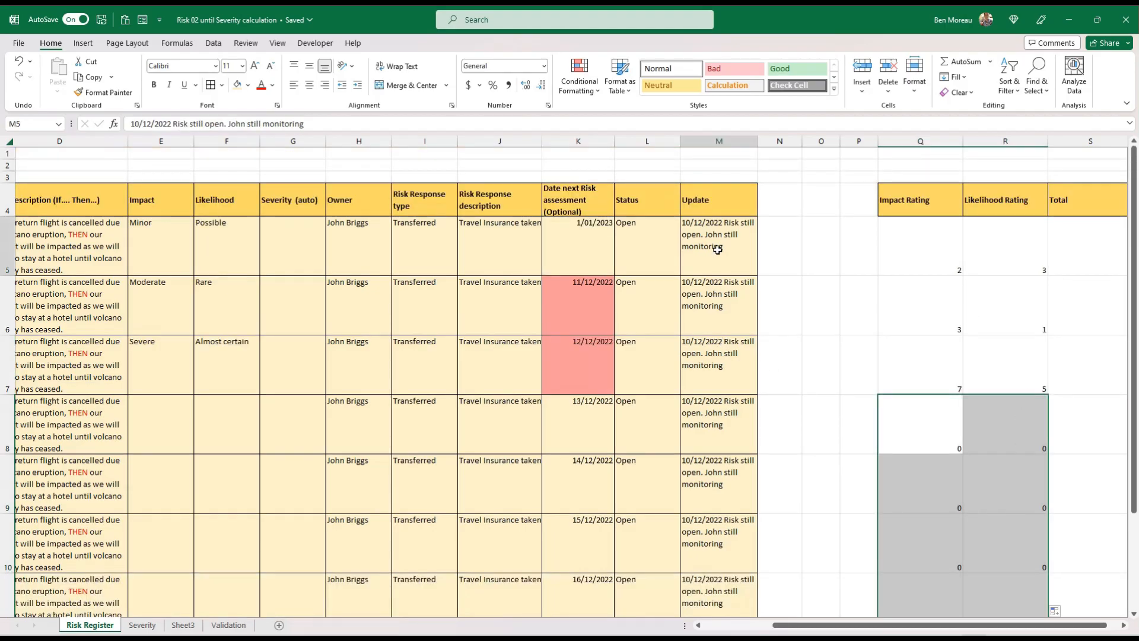
pyautogui.click(104, 92)
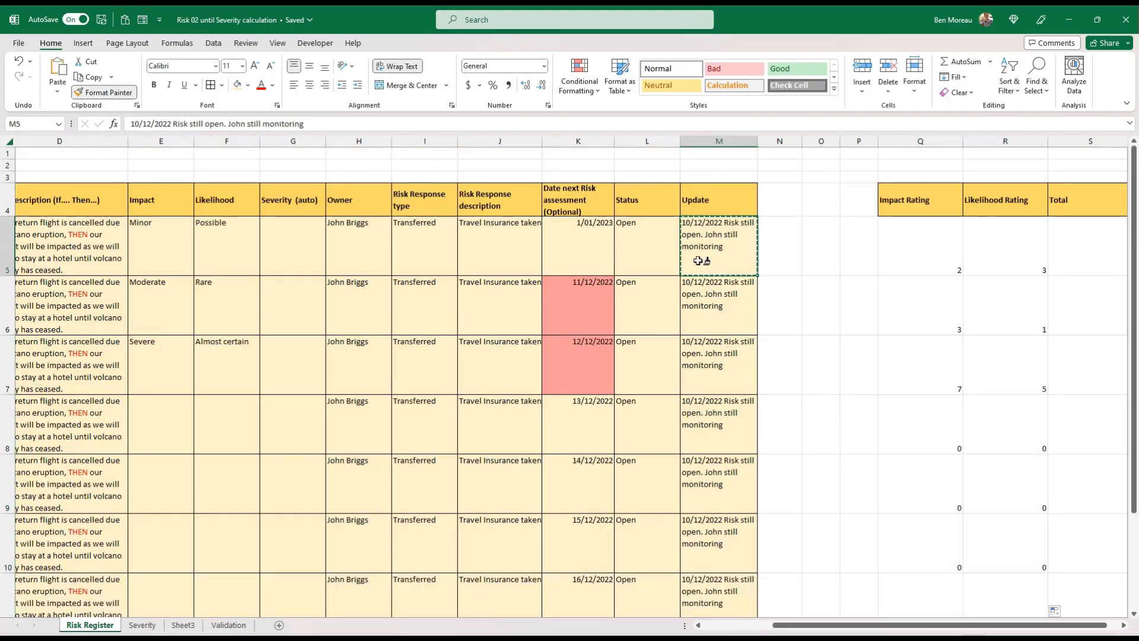
pyautogui.moveTo(949, 259)
pyautogui.mouseDown()
pyautogui.moveTo(1031, 258)
pyautogui.moveTo(1101, 427)
pyautogui.moveTo(1096, 617)
pyautogui.moveTo(1089, 548)
pyautogui.moveTo(1089, 581)
pyautogui.mouseUp()
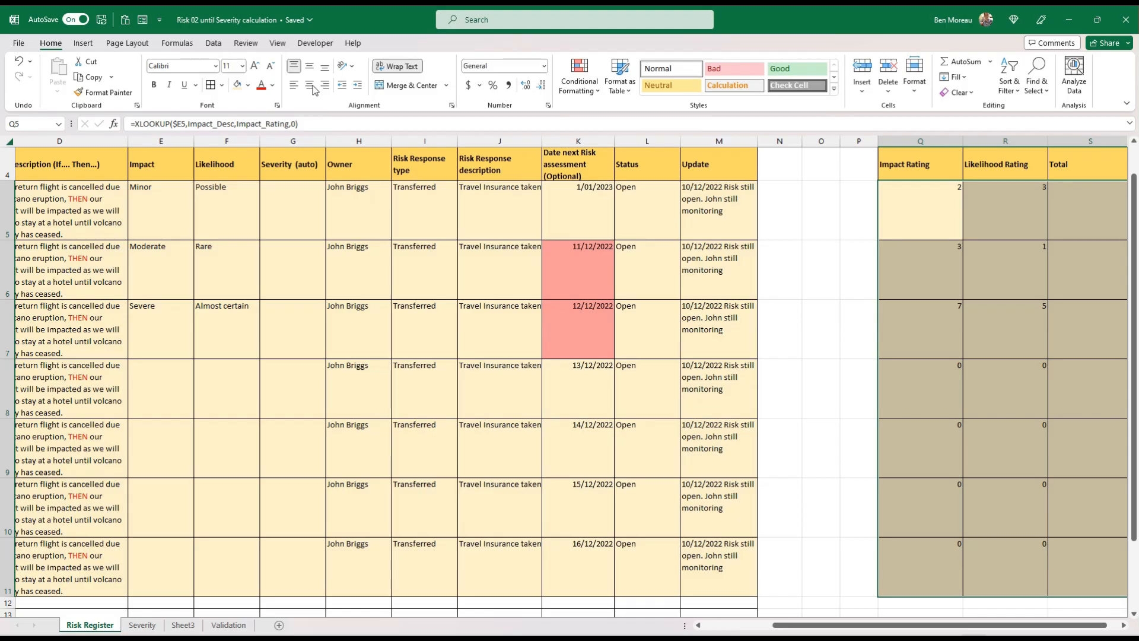
pyautogui.scroll(1, 994, 303)
pyautogui.click(995, 302)
pyautogui.click(1086, 354)
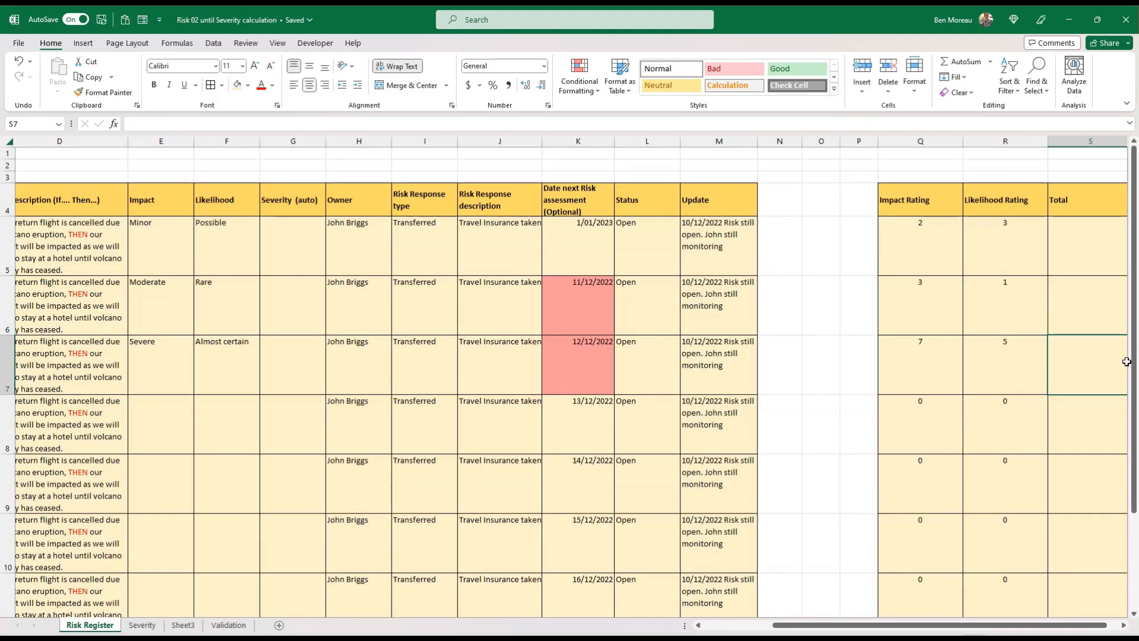
# Group columns Q to S into an outline, and test it by collapsing and expanding the group
pyautogui.moveTo(797, 140); pyautogui.dragTo(958, 137)
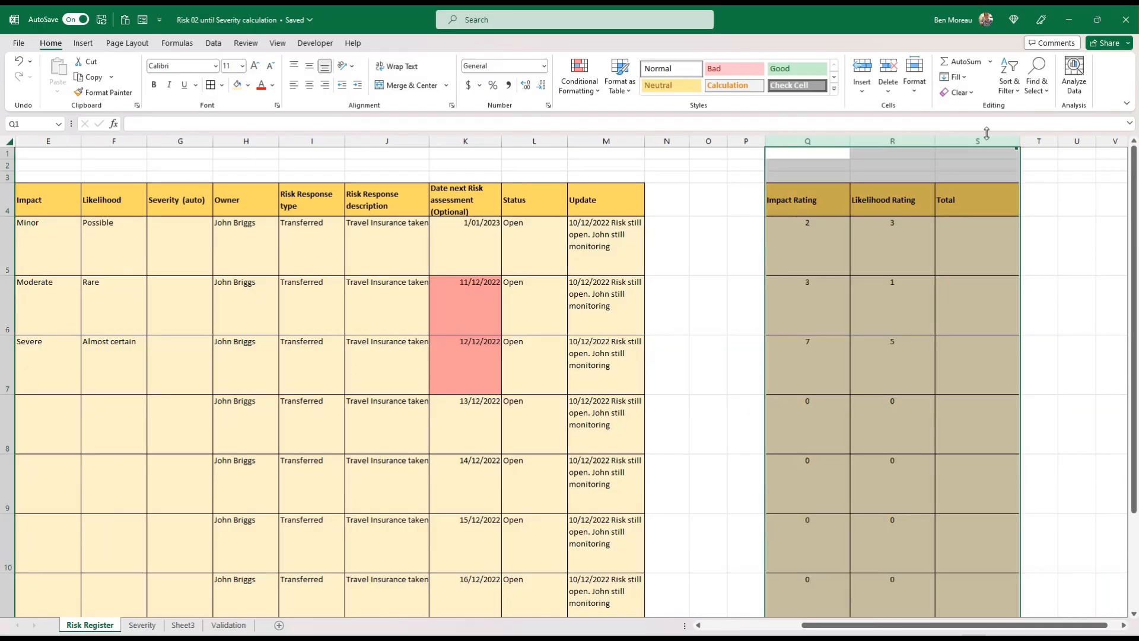
pyautogui.click(213, 42)
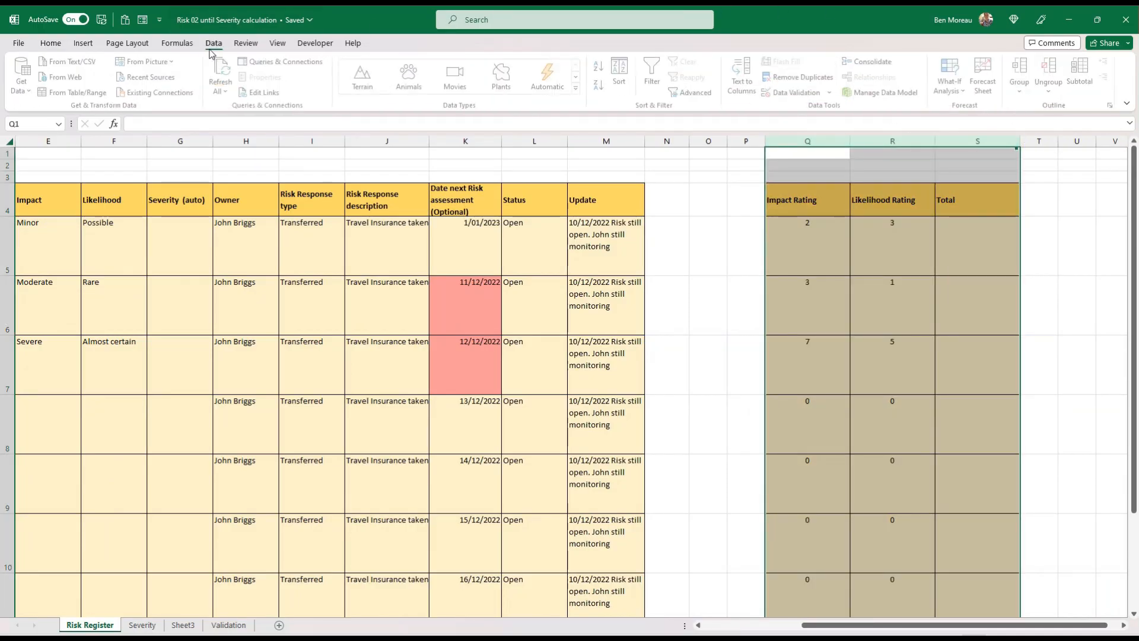
pyautogui.click(1022, 70)
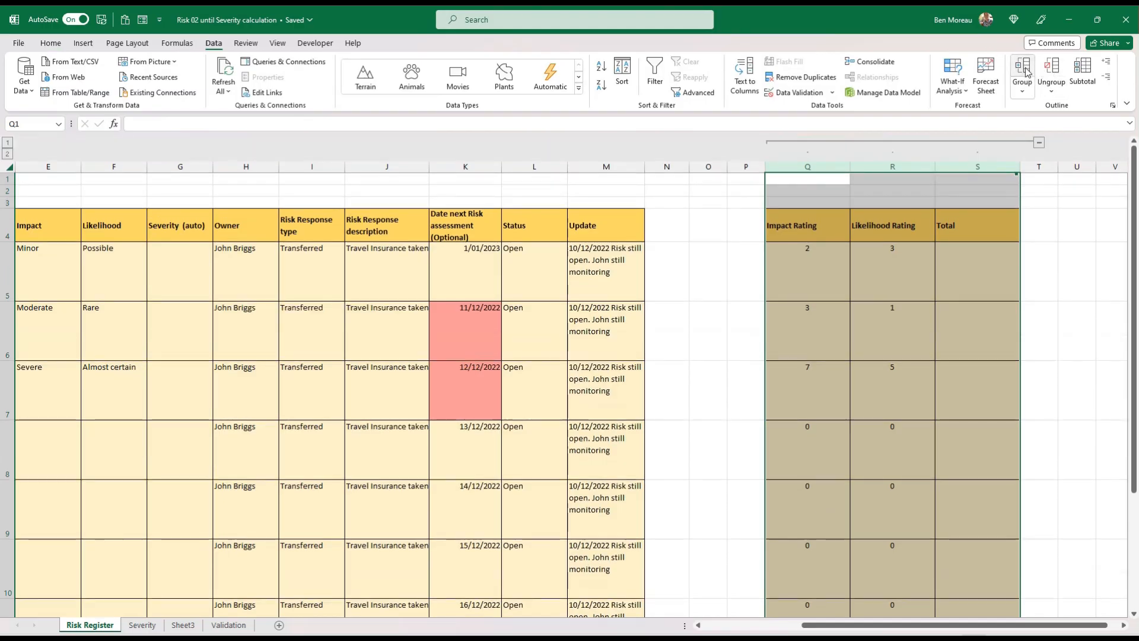
pyautogui.click(1040, 144)
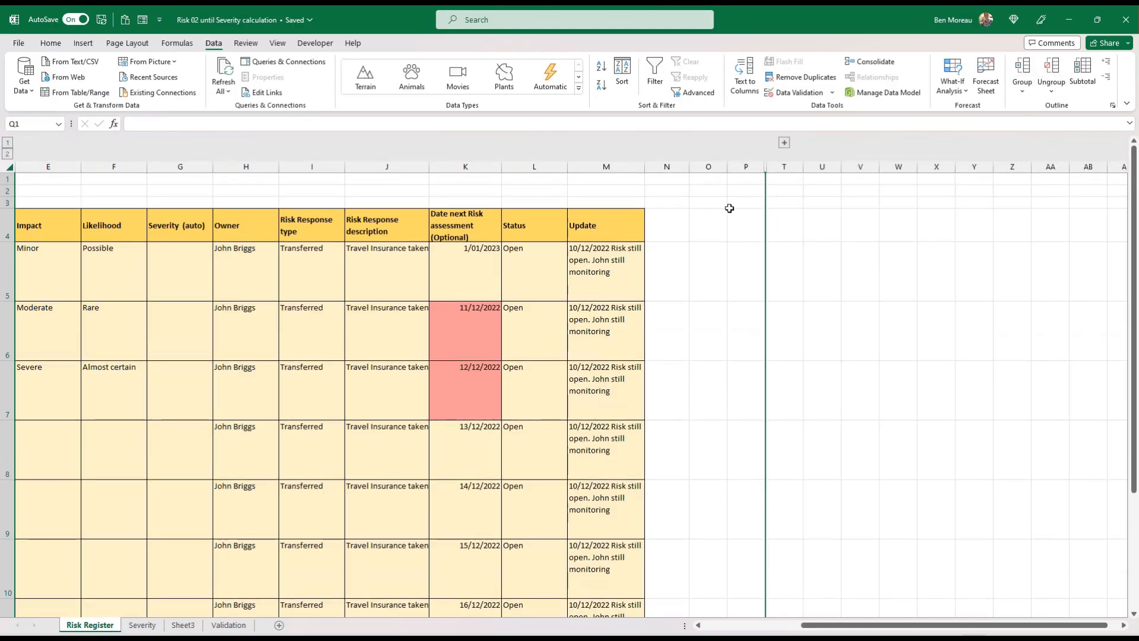
pyautogui.click(785, 144)
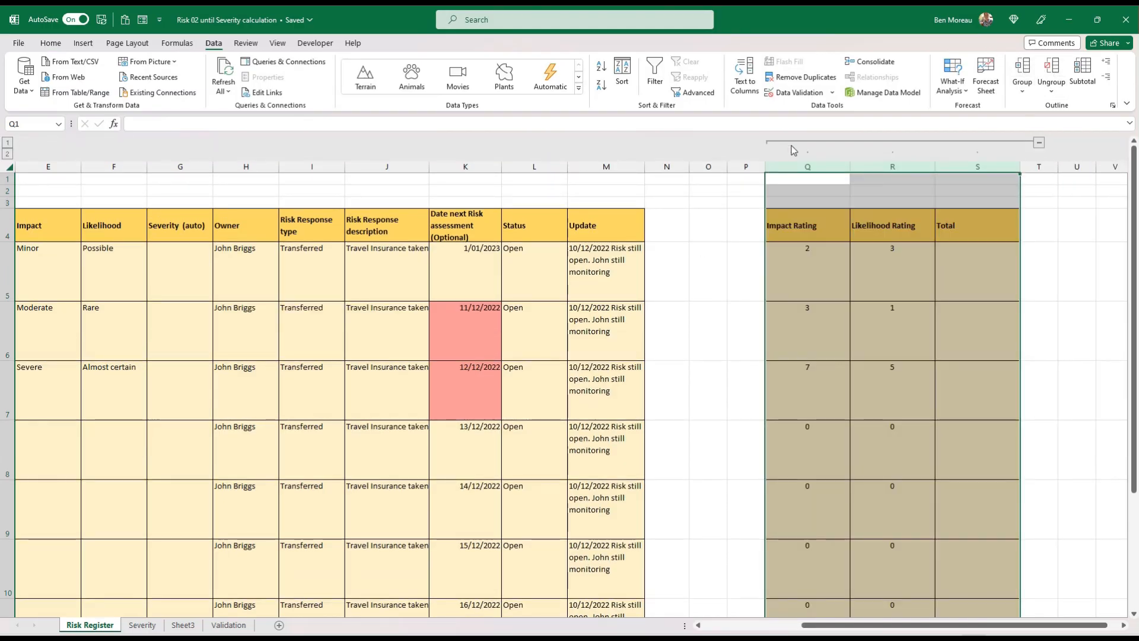
# Enter the formula =Q5+R5 in S5 to total the impact and likelihood ratings
pyautogui.click(873, 274)
pyautogui.click(972, 278)
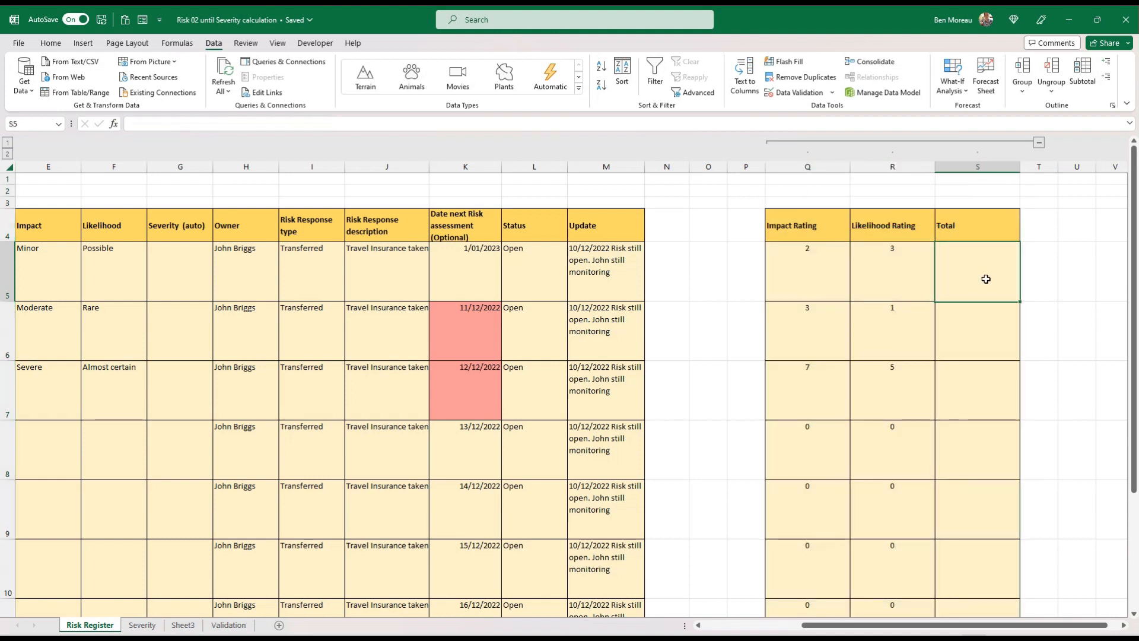
pyautogui.write('=')
pyautogui.press('Left')
pyautogui.press('Left')
pyautogui.write('+')
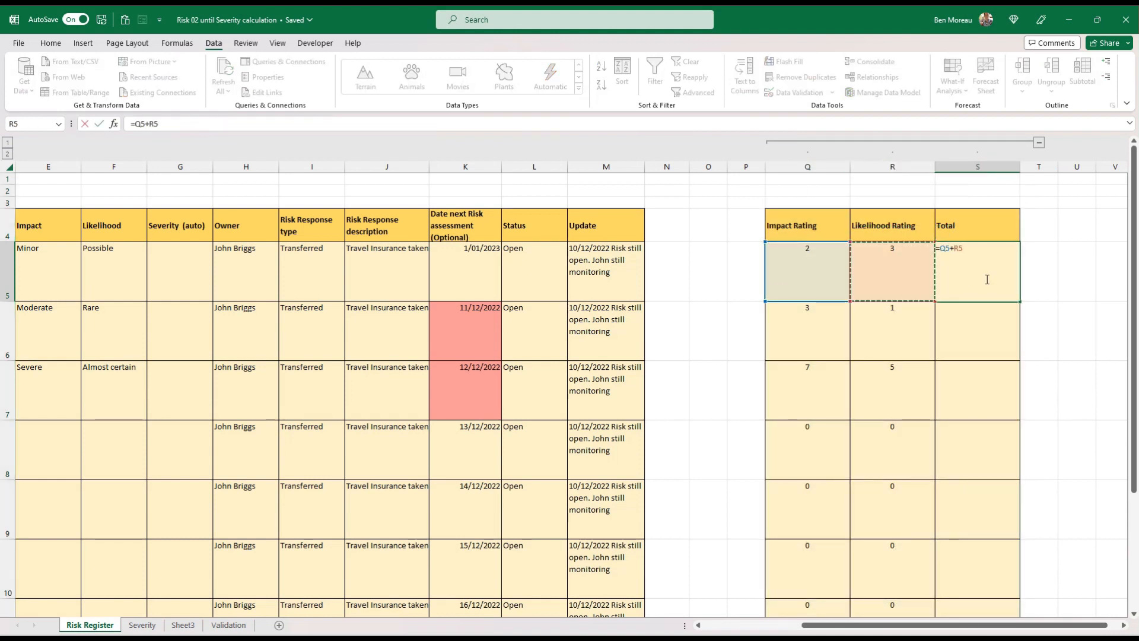
pyautogui.press('Left')
pyautogui.press('Return')
# Fill the Total formula from S5 down to S11
pyautogui.click(984, 280)
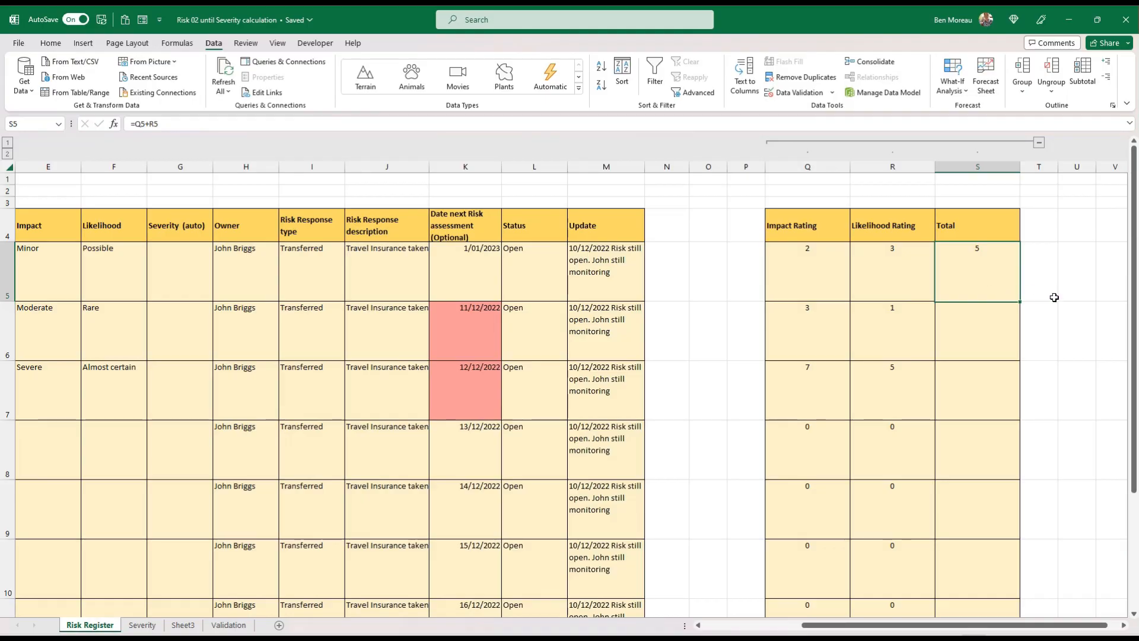
pyautogui.moveTo(1022, 303)
pyautogui.mouseDown()
pyautogui.moveTo(1002, 590)
pyautogui.moveTo(995, 566)
pyautogui.mouseUp()
pyautogui.click(976, 496)
pyautogui.scroll(2, 989, 470)
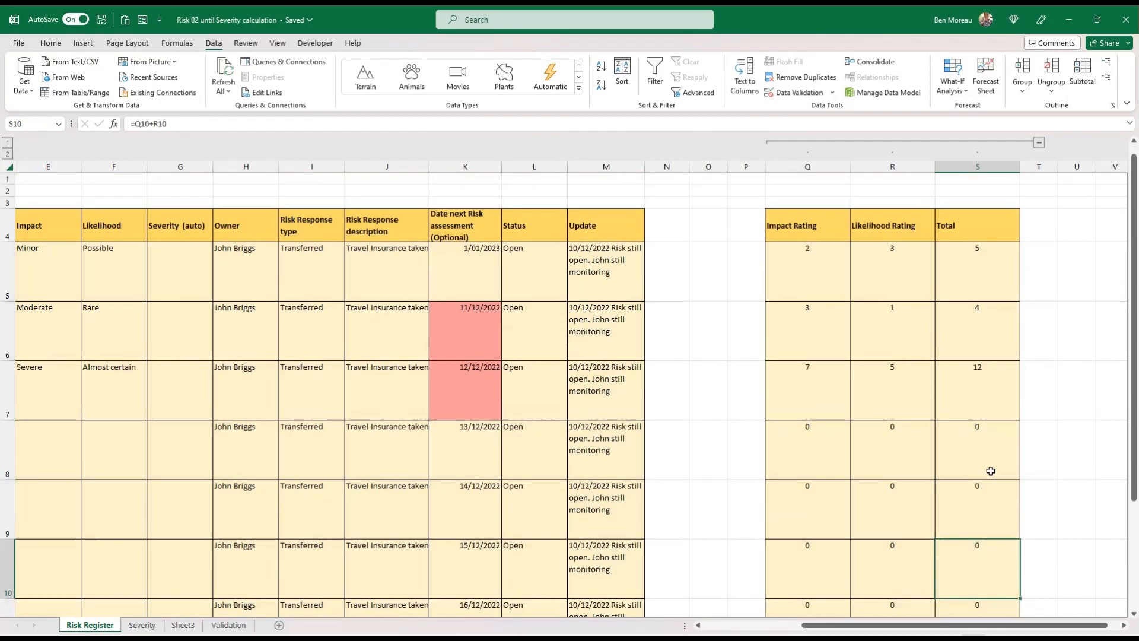
pyautogui.click(987, 275)
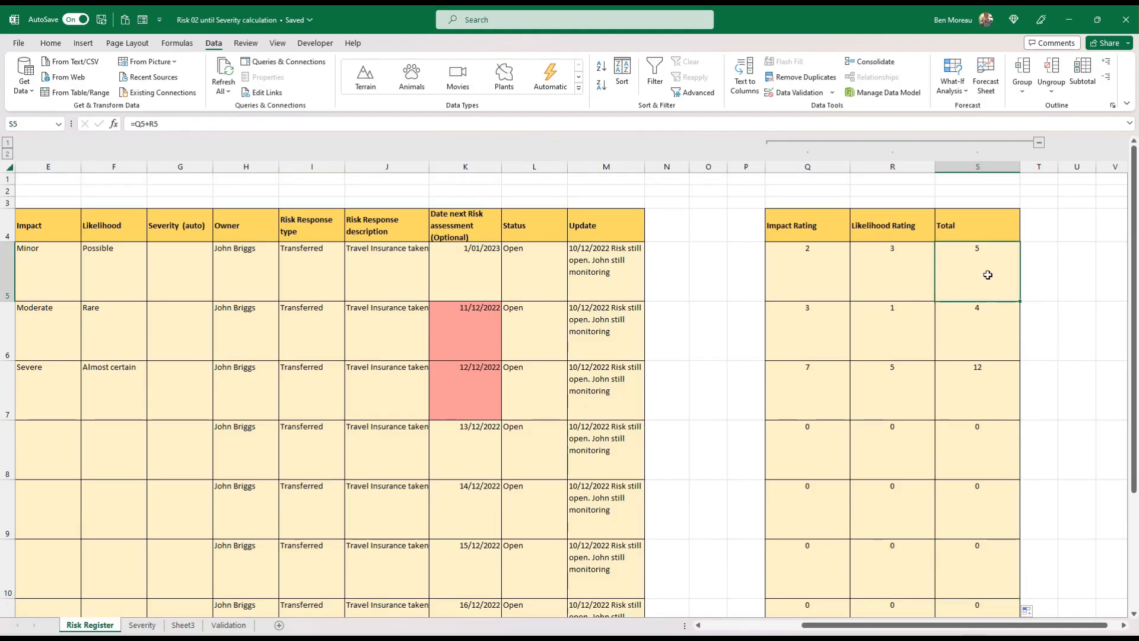
# Align the entries in Q5:S11 vertically to the middle of their cells
pyautogui.moveTo(791, 261); pyautogui.dragTo(916, 476)
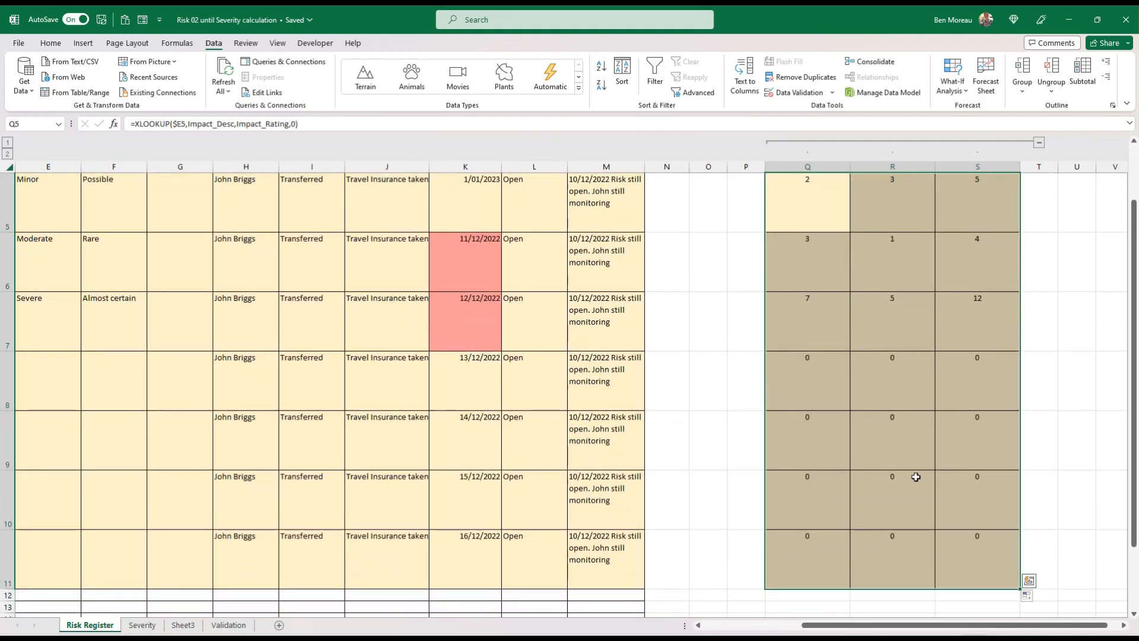
pyautogui.click(50, 44)
pyautogui.click(311, 66)
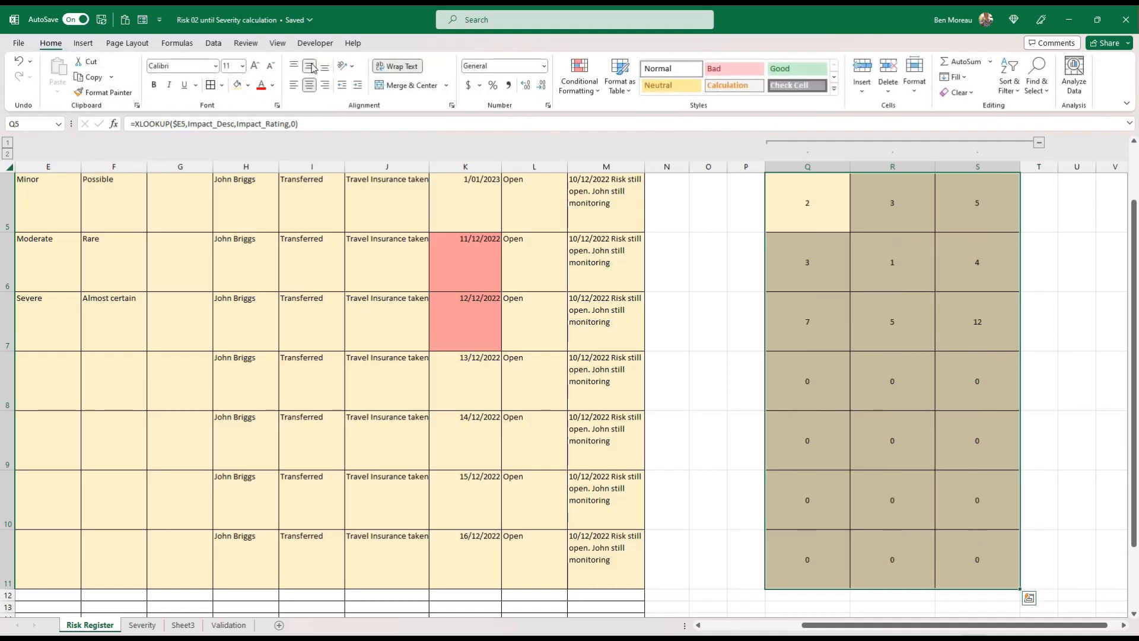
pyautogui.click(928, 311)
pyautogui.scroll(1, 924, 312)
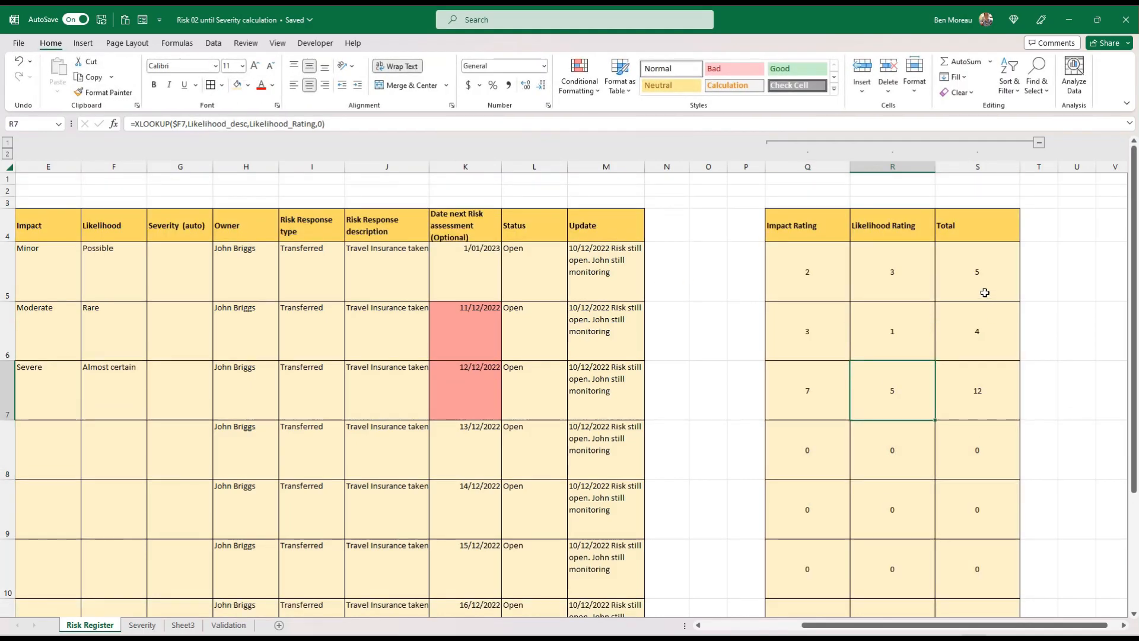
# Compare the totals in S5:S7 of the Risk Register with the lowest score band in the Severity sheet's Risk Severity table
pyautogui.click(979, 277)
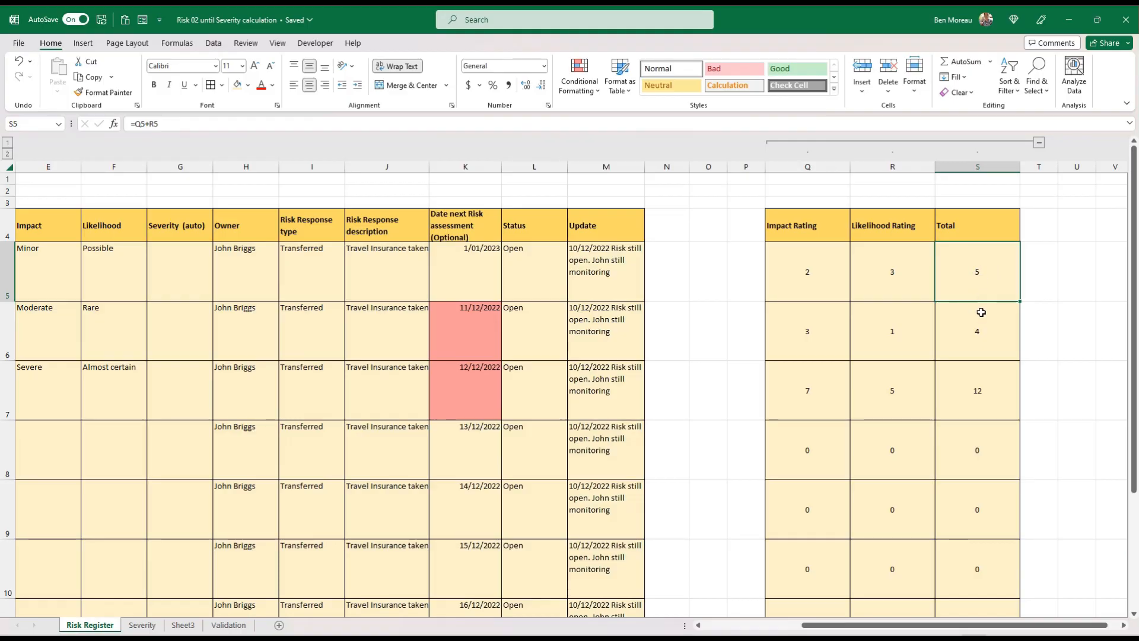
pyautogui.moveTo(981, 297); pyautogui.dragTo(978, 407)
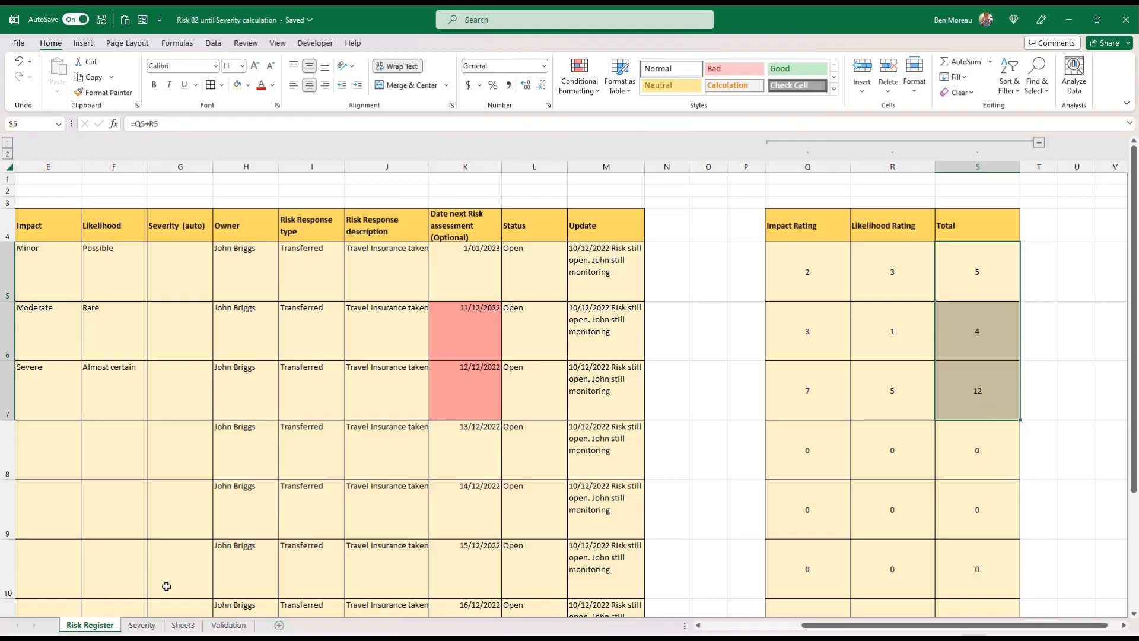
pyautogui.click(142, 624)
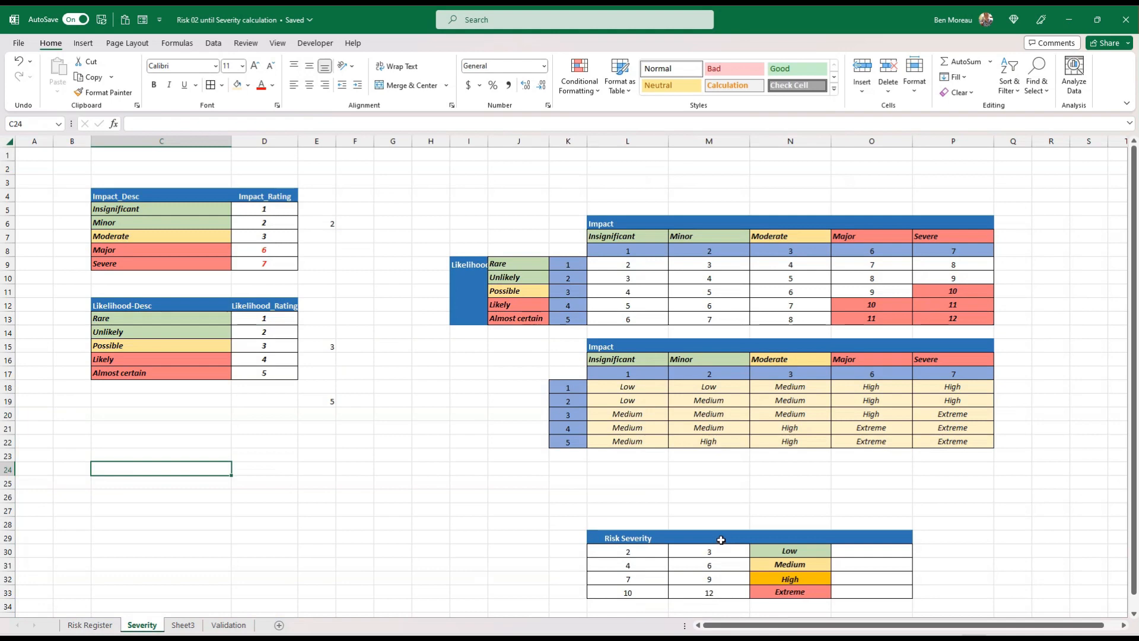
pyautogui.scroll(-2, 721, 537)
pyautogui.moveTo(641, 468); pyautogui.dragTo(700, 469)
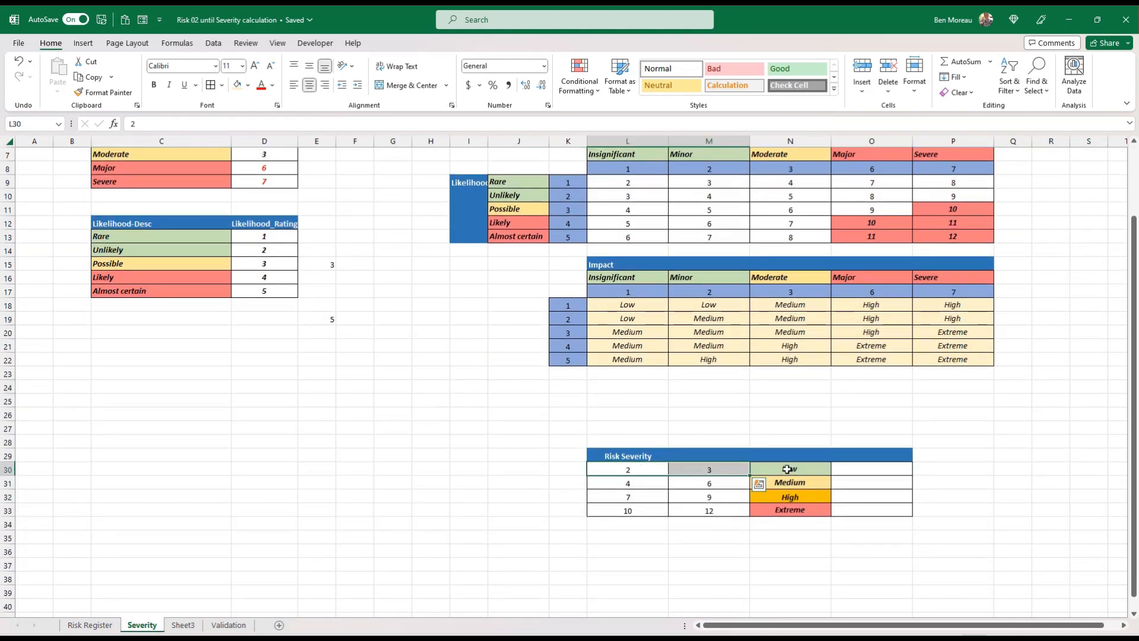
pyautogui.click(787, 469)
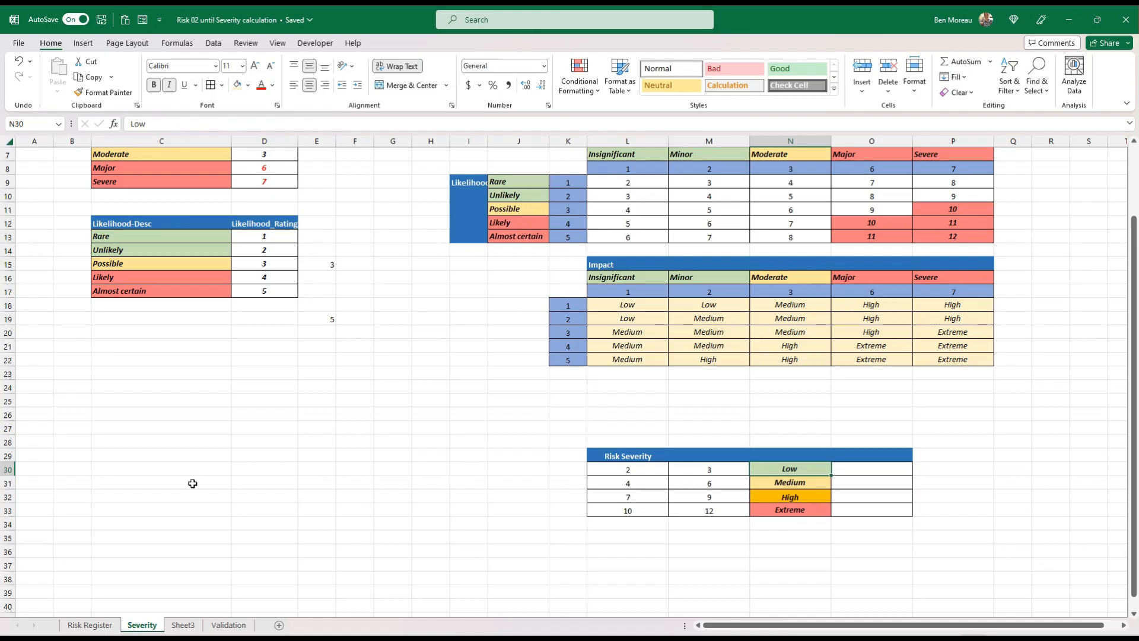
pyautogui.click(90, 625)
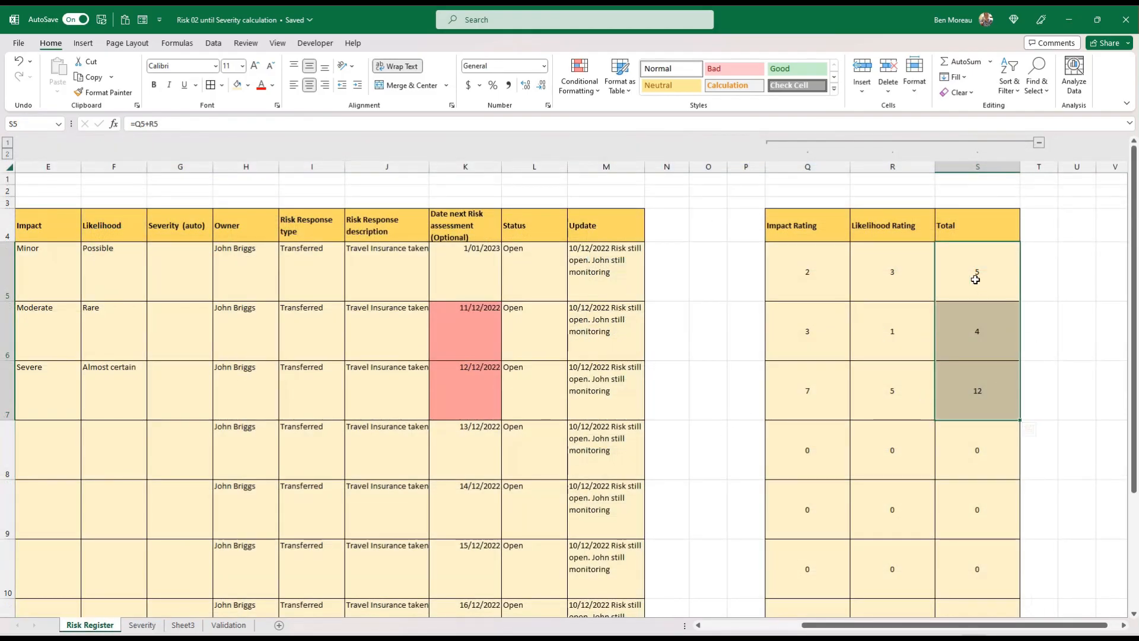
# Examine the score bands and the Low to Extreme labels in the Risk Severity table on the Severity sheet
pyautogui.click(143, 625)
pyautogui.moveTo(783, 470); pyautogui.dragTo(783, 510)
pyautogui.moveTo(638, 474); pyautogui.dragTo(680, 506)
pyautogui.moveTo(779, 473); pyautogui.dragTo(777, 510)
pyautogui.click(80, 626)
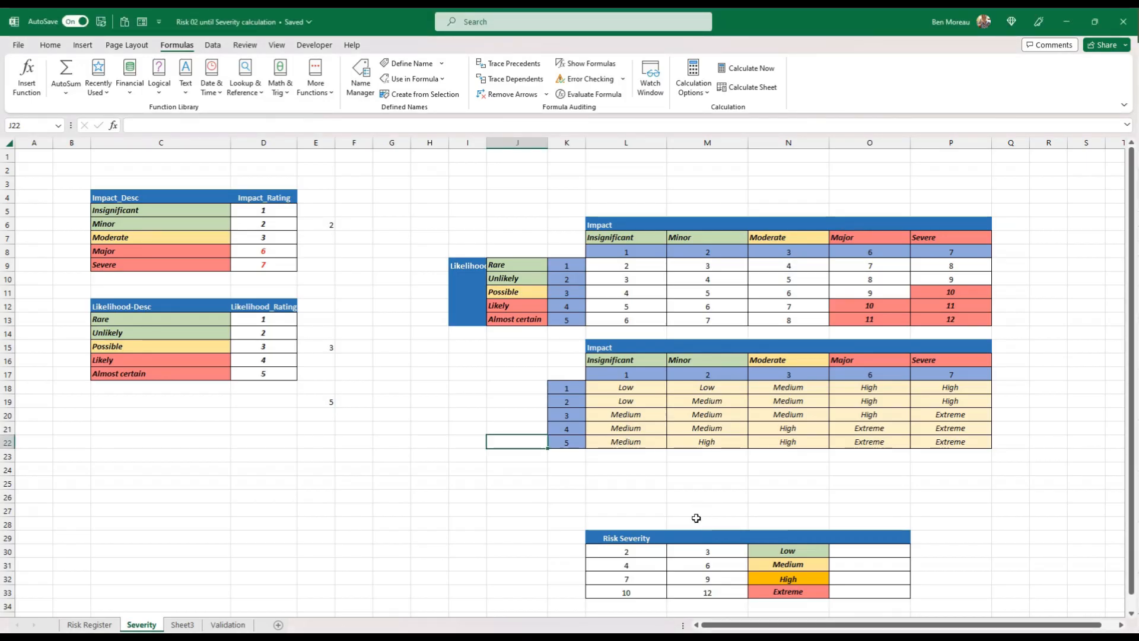
# Name the range L30:N33 of the Risk Severity table Severity_Rating
pyautogui.moveTo(620, 549); pyautogui.dragTo(832, 599)
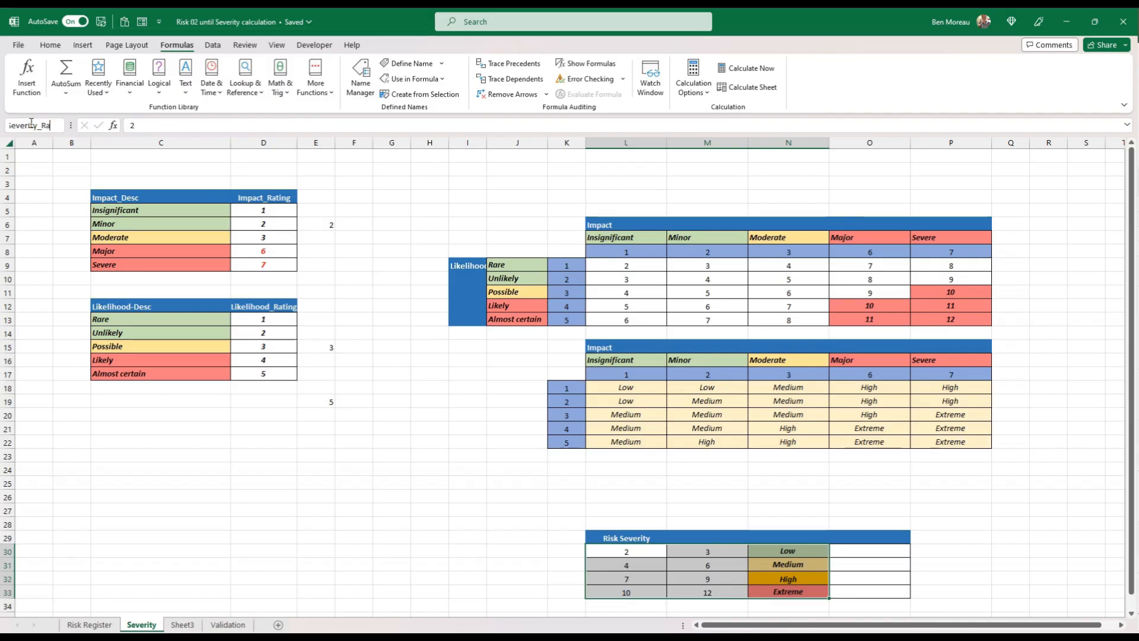
pyautogui.press('Return')
pyautogui.click(311, 389)
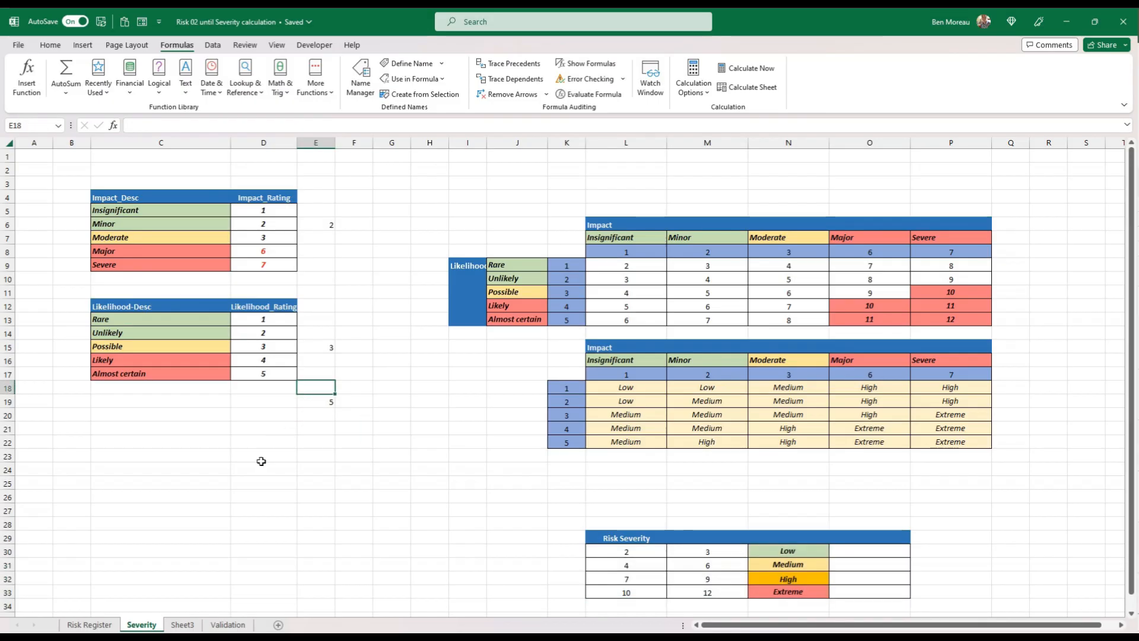
# Enter the formula =IF(S5>0,VLOOKUP(S5,Severity_rating,3),"") in G5 of the Risk Register's Severity (auto) column
pyautogui.click(89, 624)
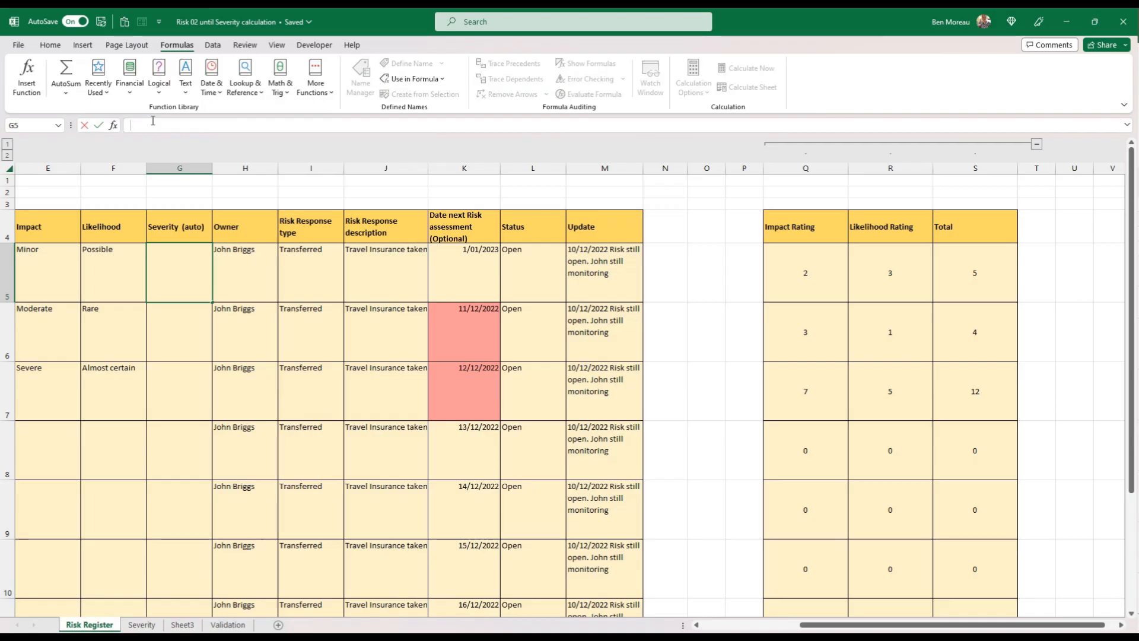
pyautogui.write('=IF(S5>0,VLOOKUP(S5,Severity_rating,3),"")')
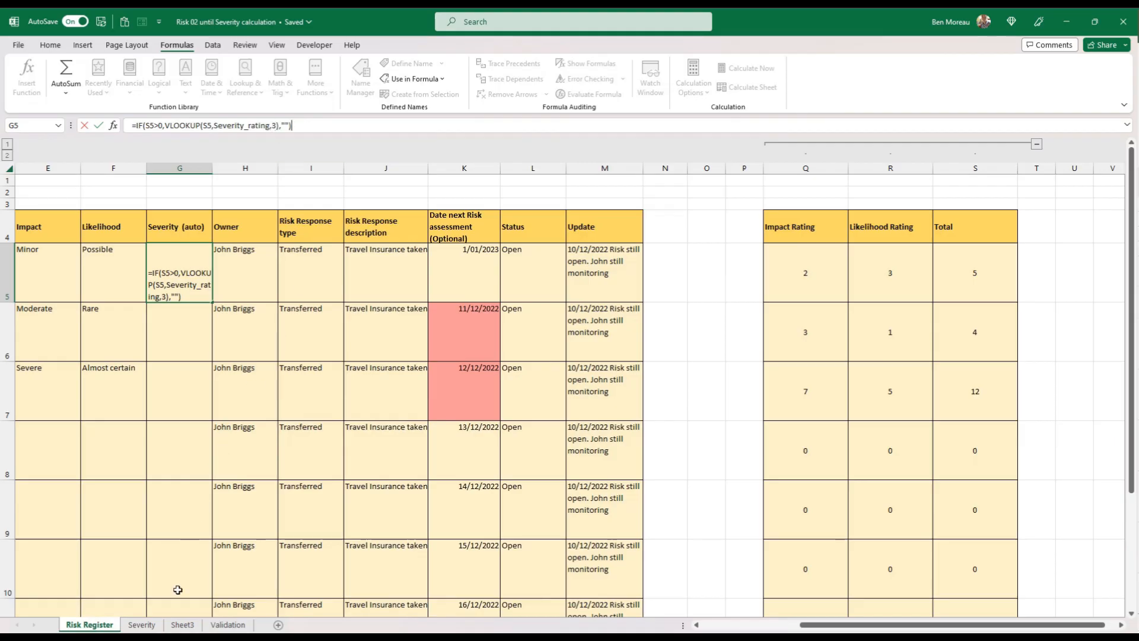
# Remove the leading space before the severity formula in G5 so that it evaluates as a formula
pyautogui.click(154, 623)
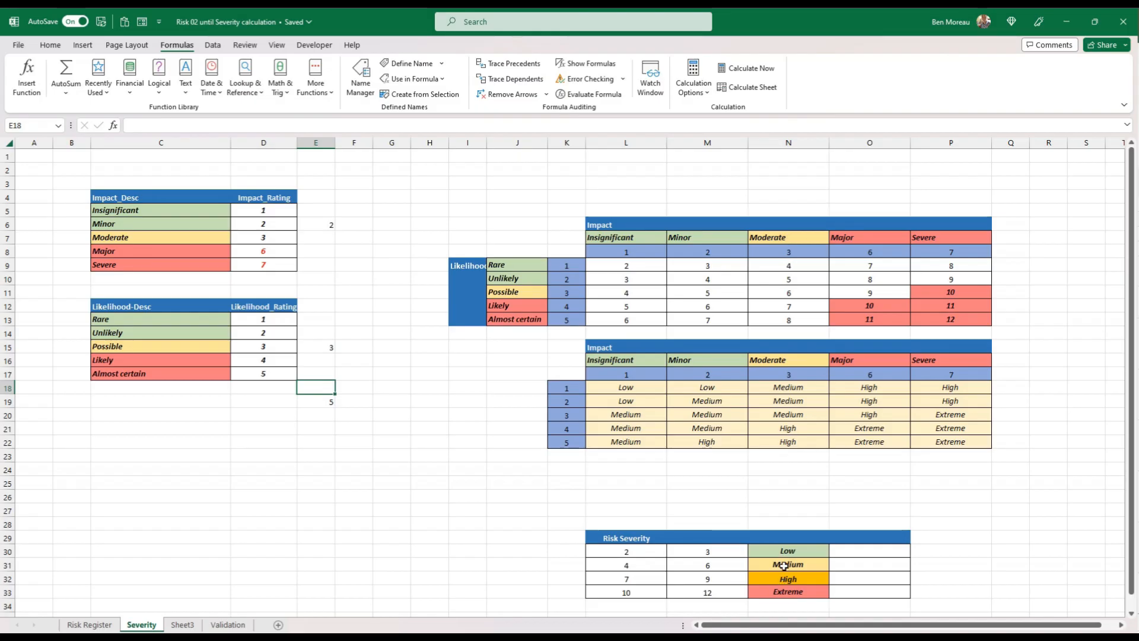
pyautogui.click(89, 625)
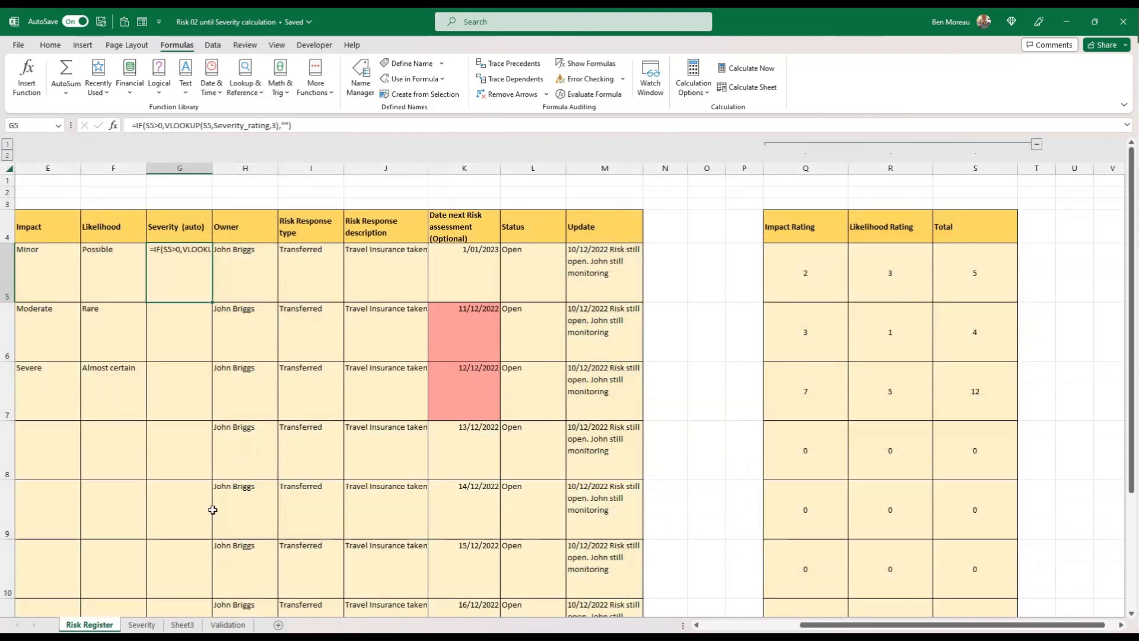
pyautogui.press('Return')
pyautogui.click(211, 261)
pyautogui.click(128, 125)
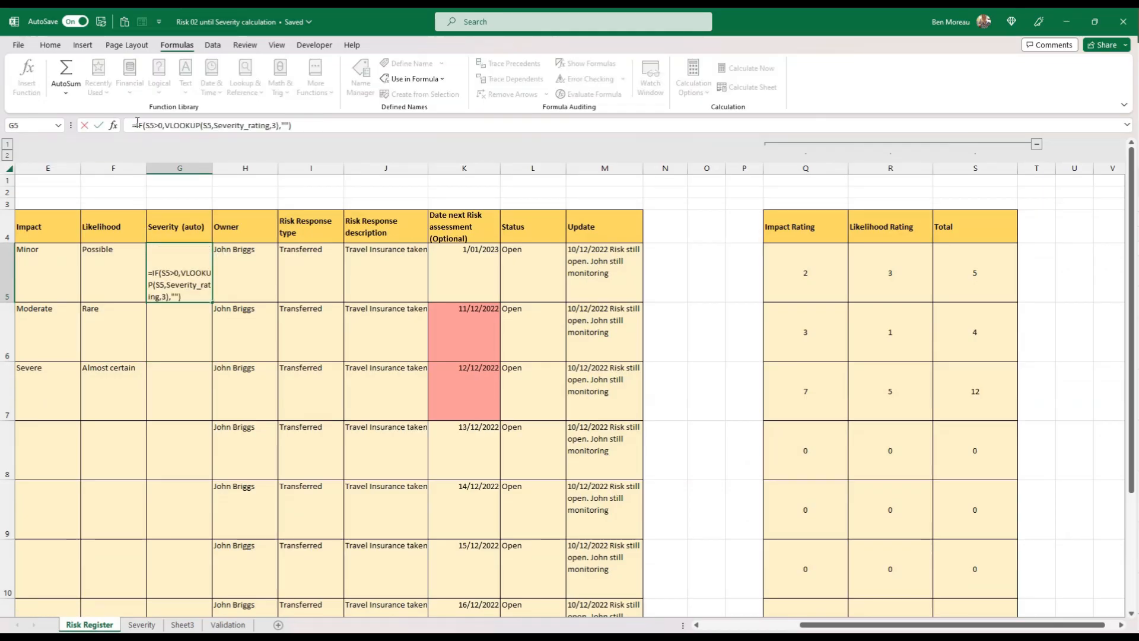
pyautogui.press('Delete')
pyautogui.press('Return')
pyautogui.press('Up')
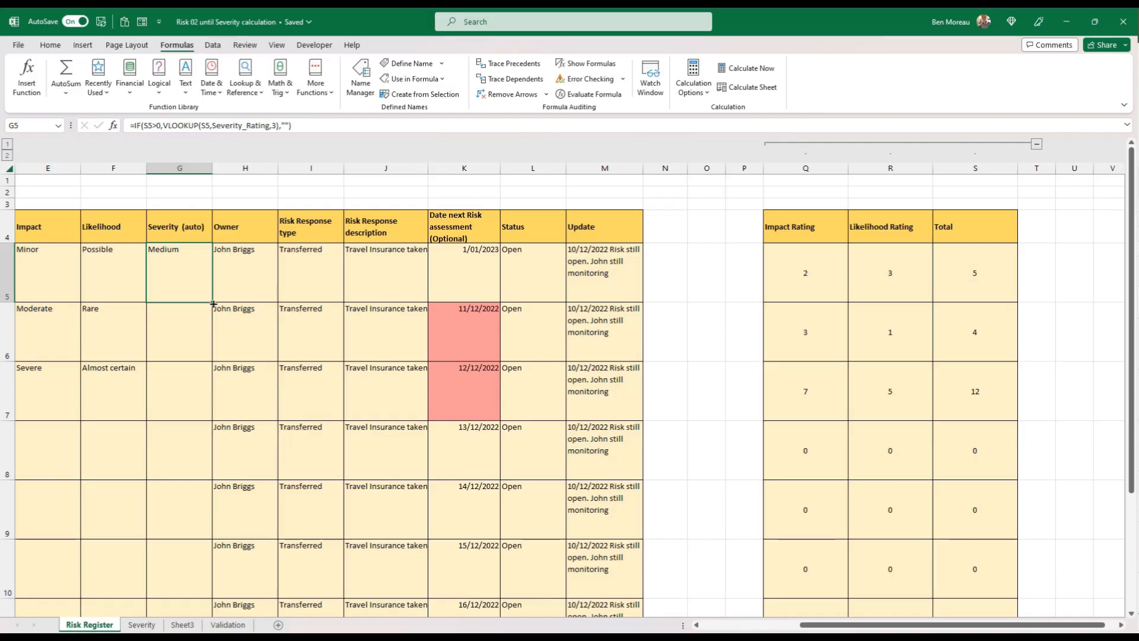
# Fill the severity formula from G5 down to G7 and check the results against the Risk Severity table on the Severity sheet
pyautogui.click(141, 624)
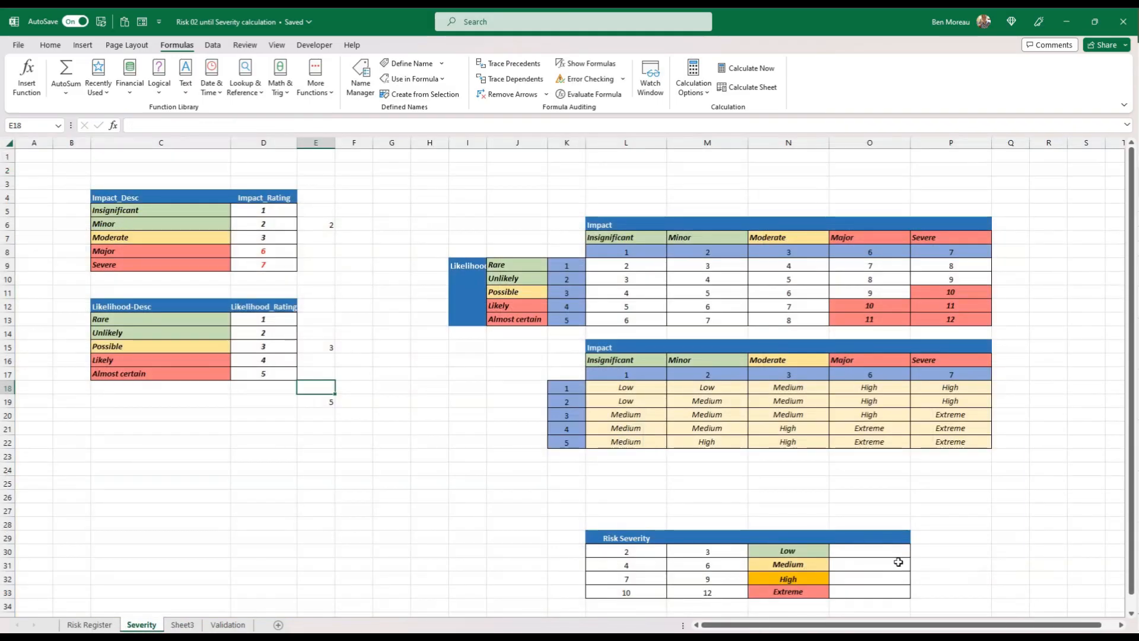
pyautogui.click(89, 624)
pyautogui.moveTo(213, 302); pyautogui.dragTo(204, 403)
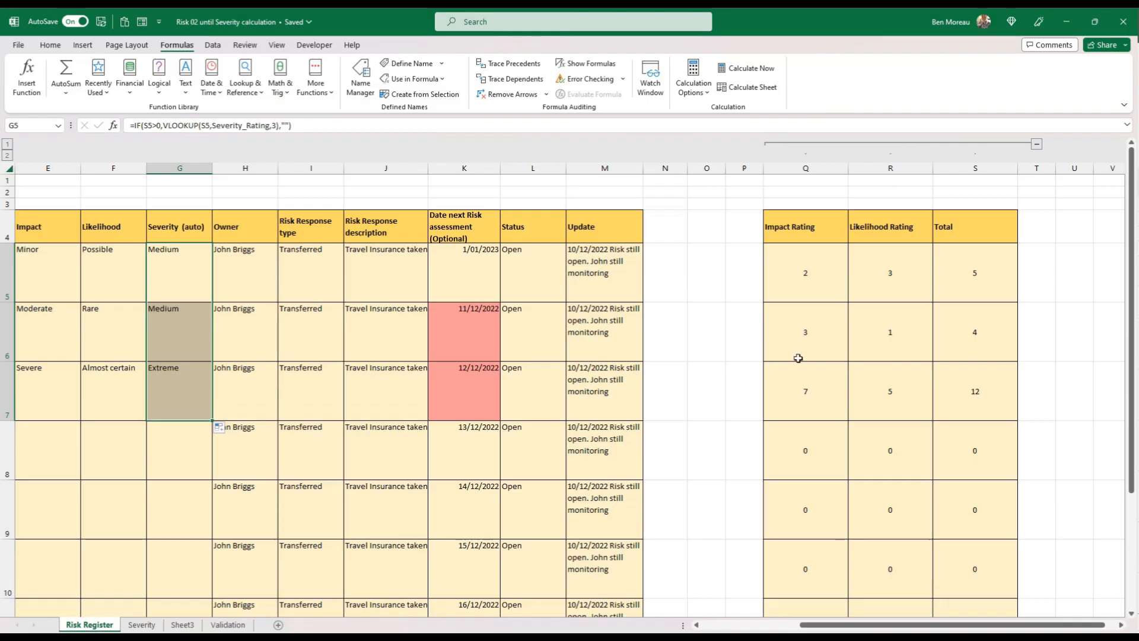
pyautogui.click(192, 409)
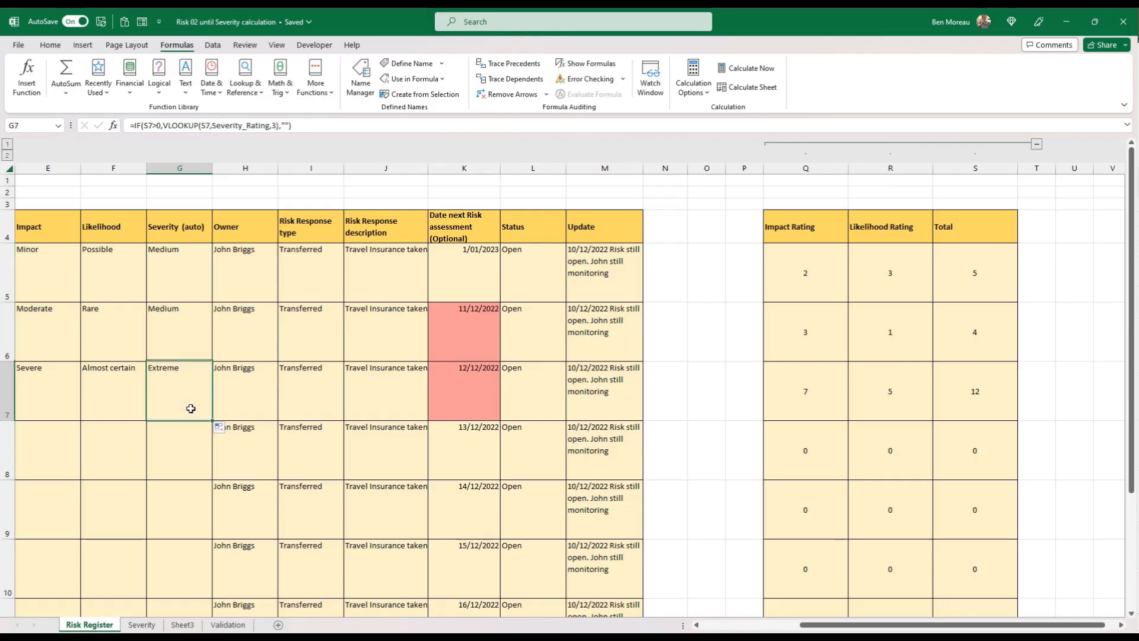
pyautogui.click(141, 624)
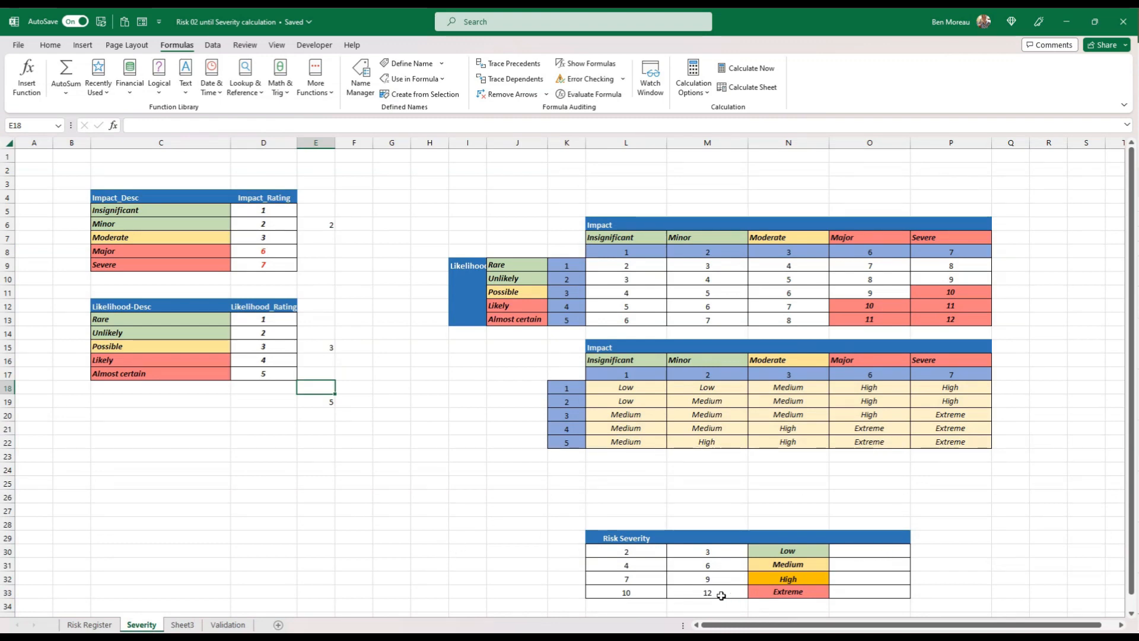
pyautogui.click(89, 624)
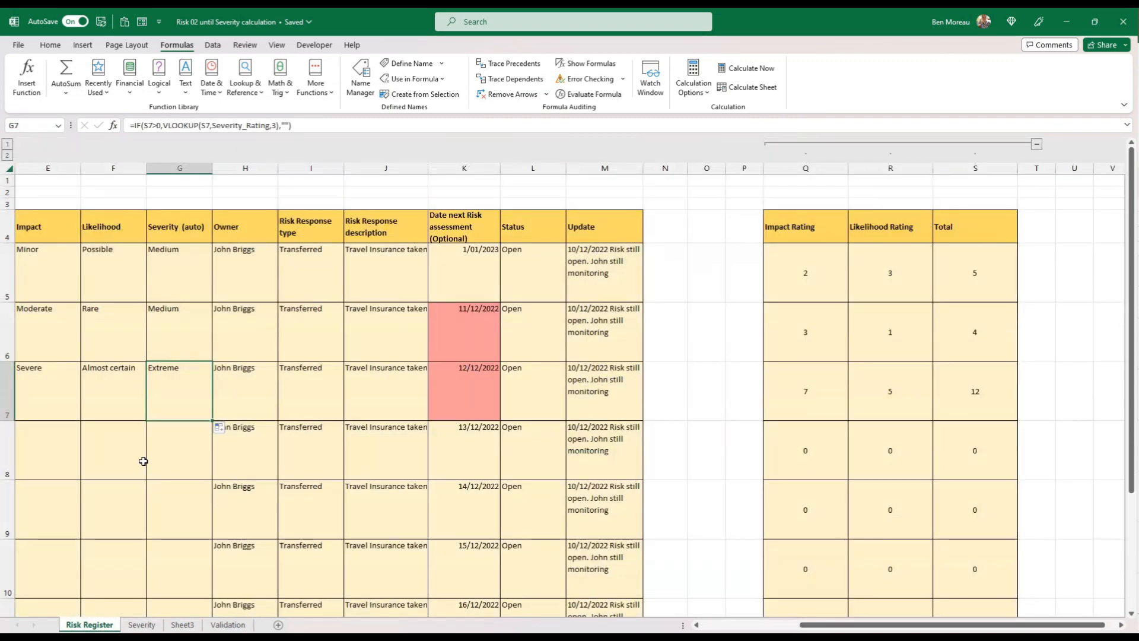
# Set the impact to Moderate and the likelihood to Possible for the risk in row 8
pyautogui.click(109, 470)
pyautogui.hscroll(-3, 238, 428)
pyautogui.click(333, 403)
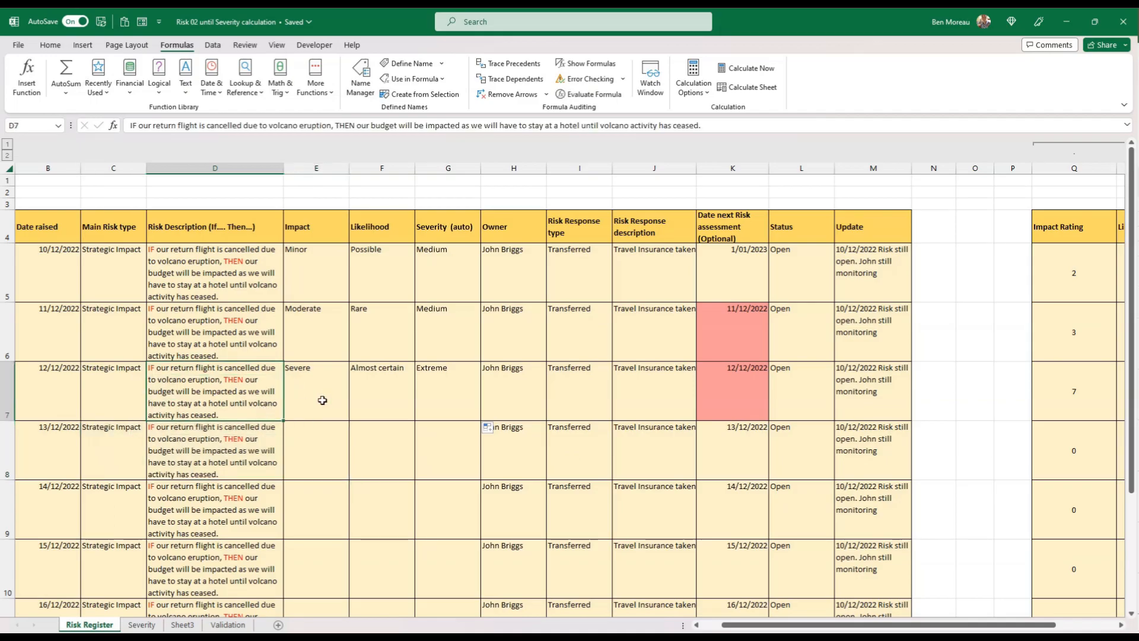
pyautogui.click(346, 466)
pyautogui.click(354, 473)
pyautogui.click(350, 487)
pyautogui.click(380, 446)
pyautogui.click(420, 474)
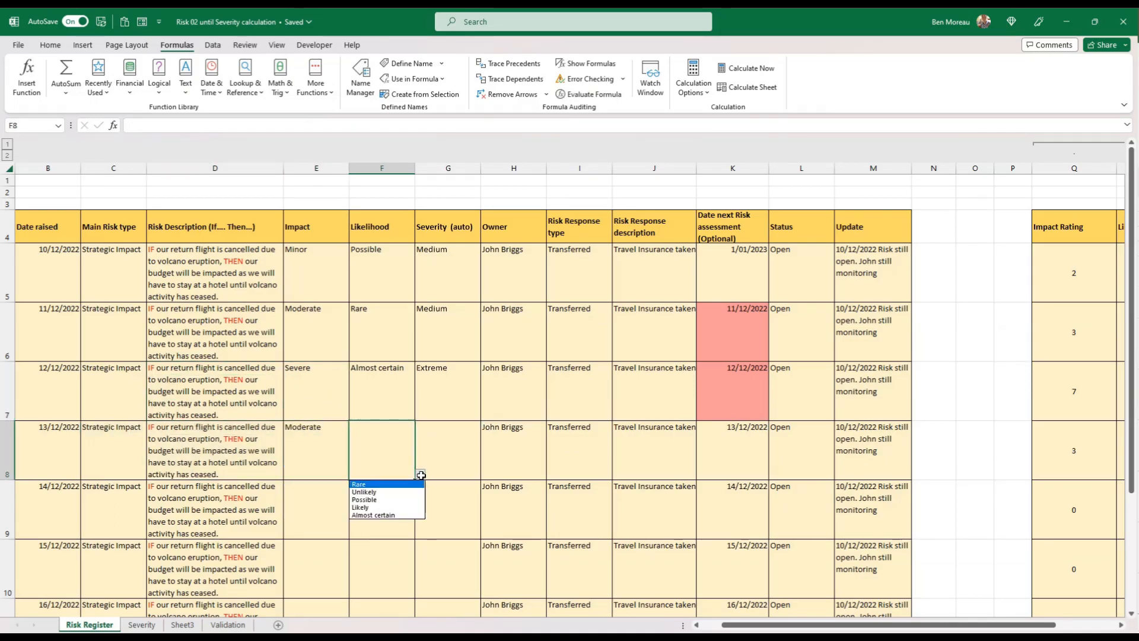
pyautogui.click(380, 500)
# Fill the severity formula from G7 down to G11 in the Severity (auto) column
pyautogui.click(440, 455)
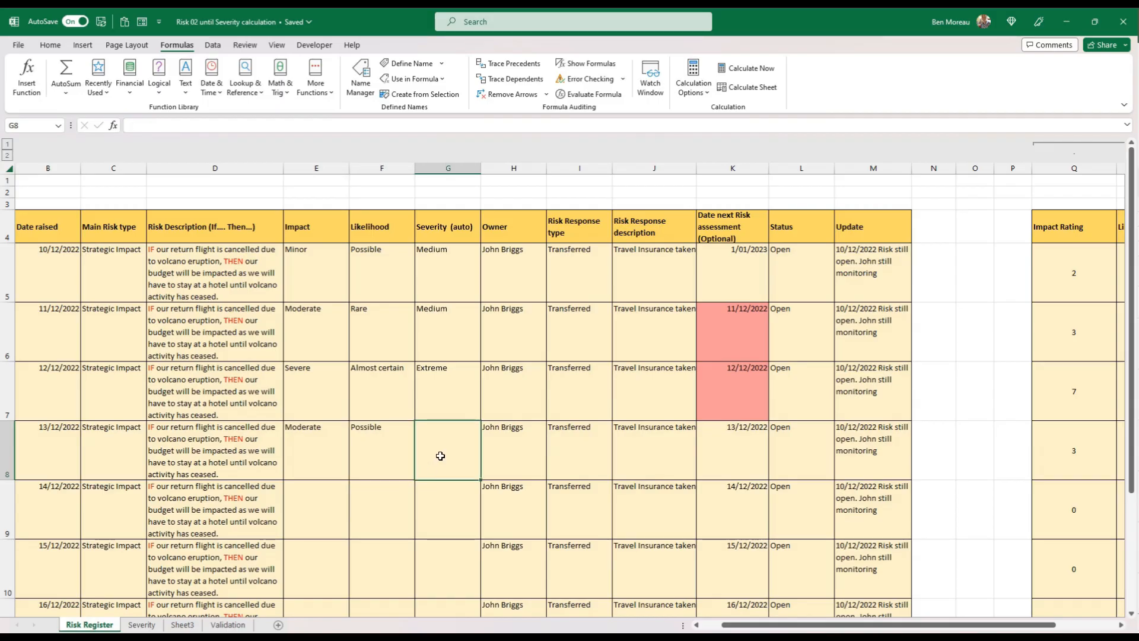
pyautogui.click(442, 387)
pyautogui.moveTo(481, 423)
pyautogui.mouseDown()
pyautogui.moveTo(479, 610)
pyautogui.moveTo(476, 544)
pyautogui.mouseUp()
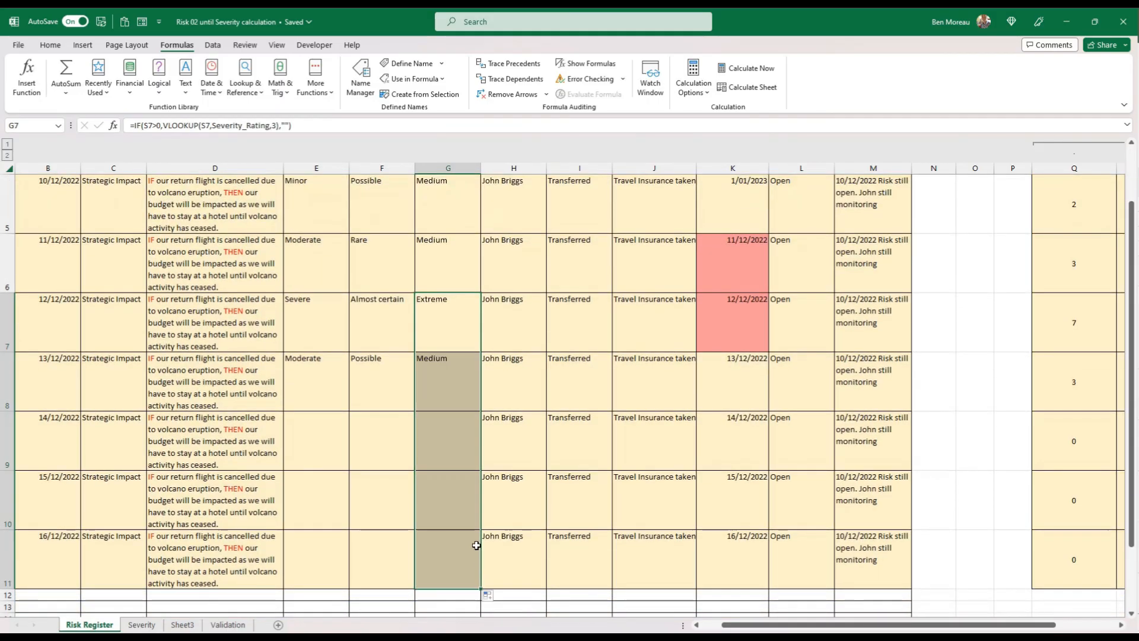
pyautogui.click(439, 462)
pyautogui.scroll(2, 451, 427)
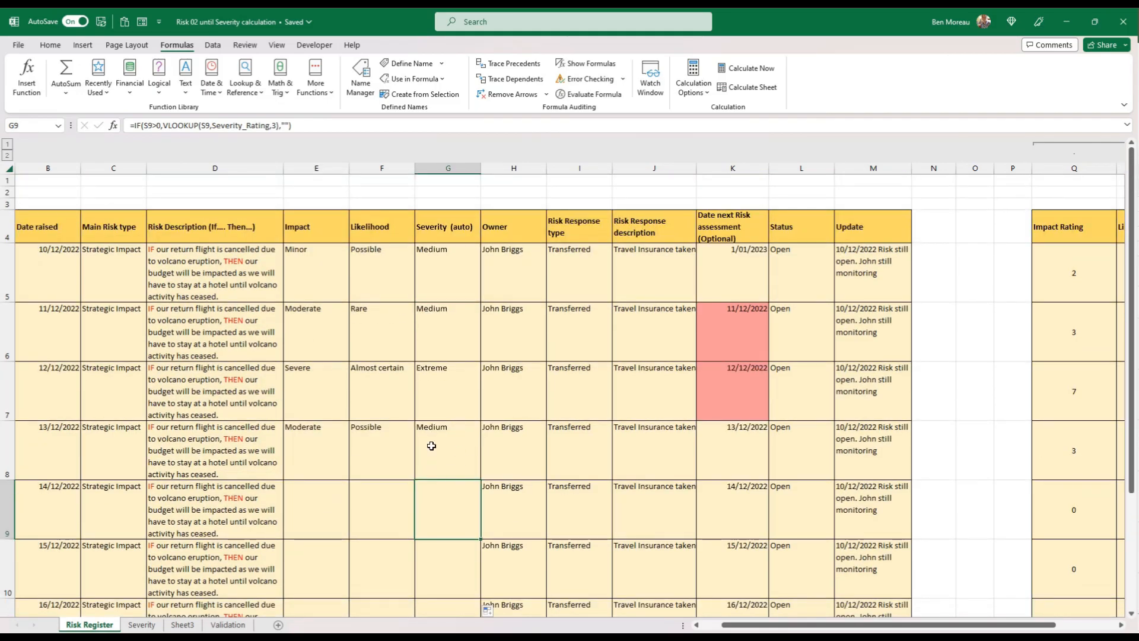
# Compare row 8's impact rating, likelihood rating, total and severity with the score bands in the Severity sheet's Risk Severity table
pyautogui.click(431, 446)
pyautogui.press('Left')
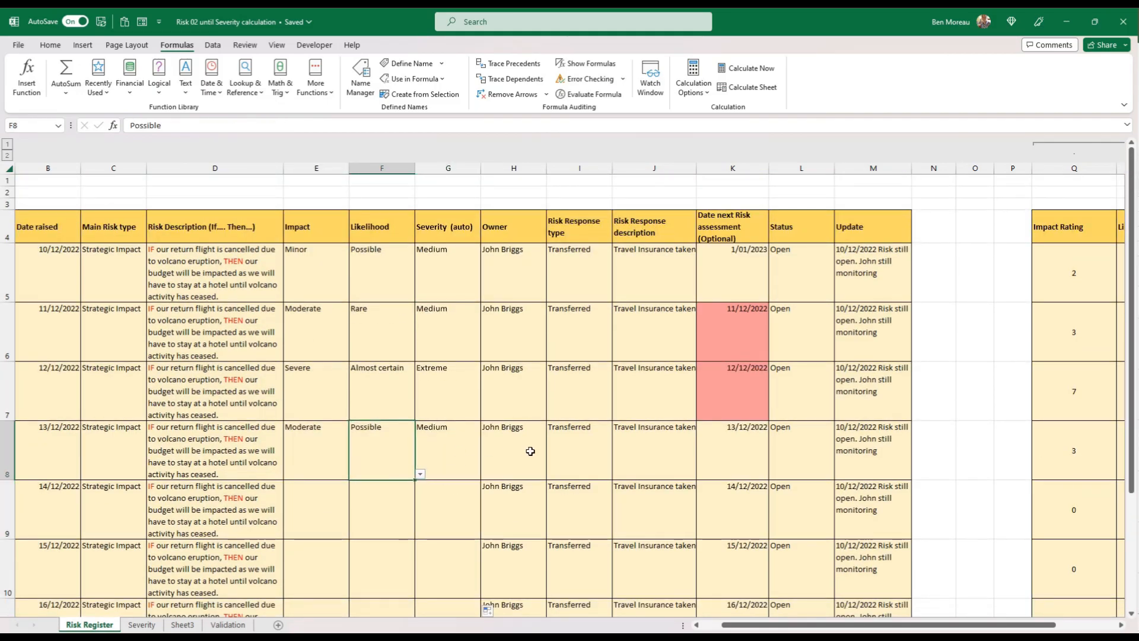
pyautogui.press('Right')
pyautogui.press('Right')
pyautogui.press('Right')
pyautogui.press('Right')
pyautogui.press('Right')
pyautogui.press('Right')
pyautogui.press('Right')
pyautogui.press('Right')
pyautogui.press('Right')
pyautogui.press('Right')
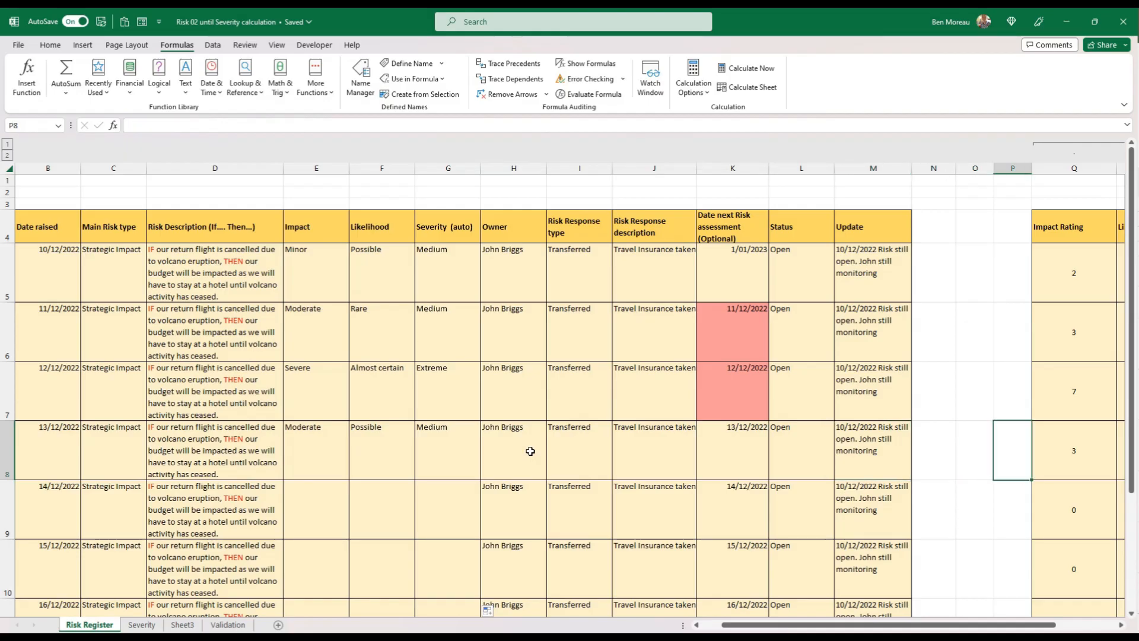
pyautogui.press('Right')
pyautogui.press('Right')
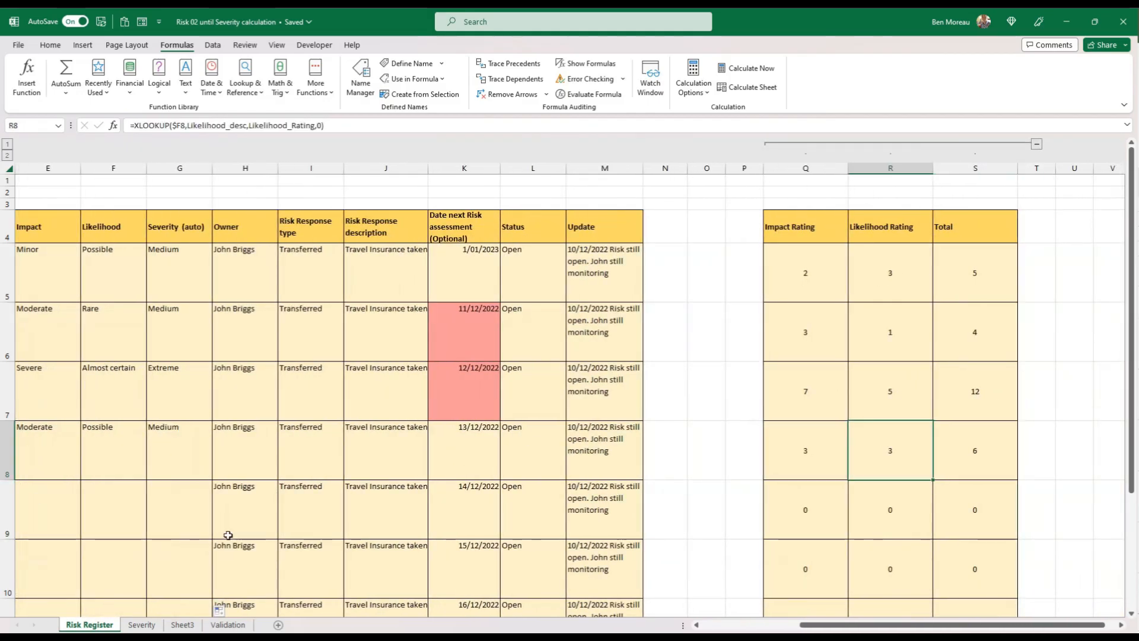
pyautogui.click(143, 624)
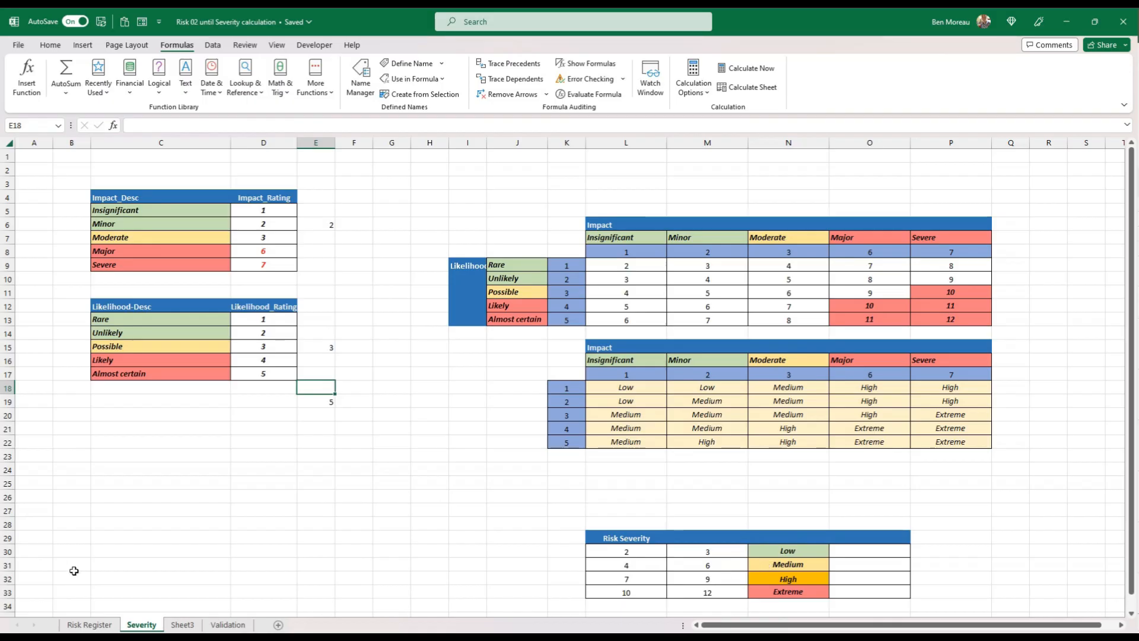
pyautogui.click(89, 624)
pyautogui.click(363, 471)
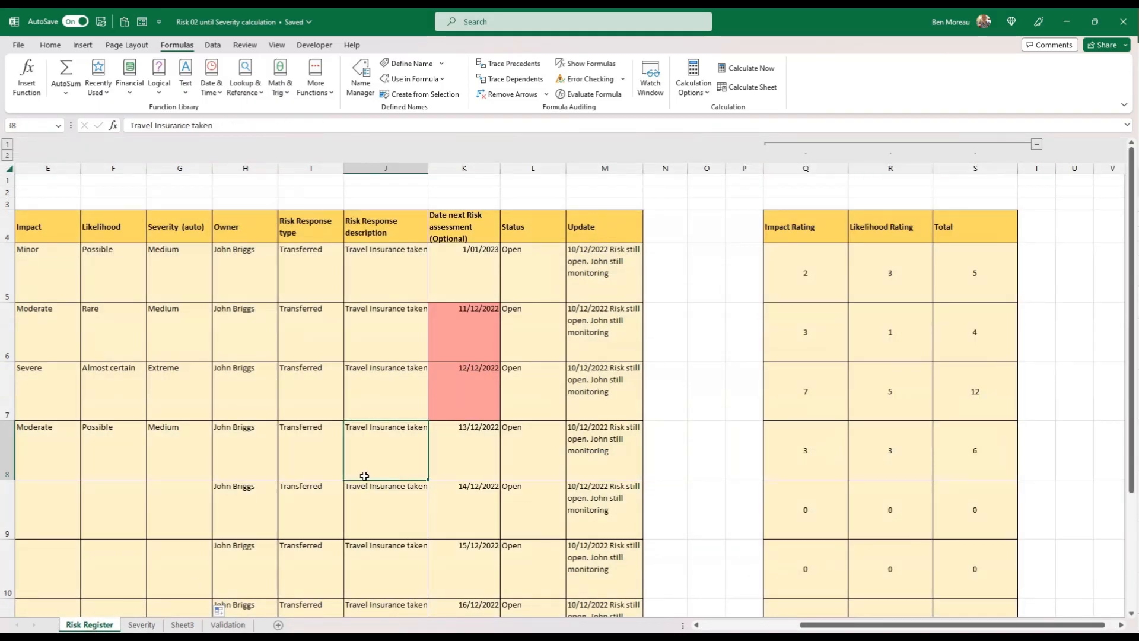
pyautogui.press('Left')
pyautogui.press('Left')
pyautogui.press('Left')
pyautogui.press('Left')
pyautogui.press('Left')
pyautogui.press('Left')
pyautogui.press('Left')
pyautogui.press('Left')
pyautogui.press('Left')
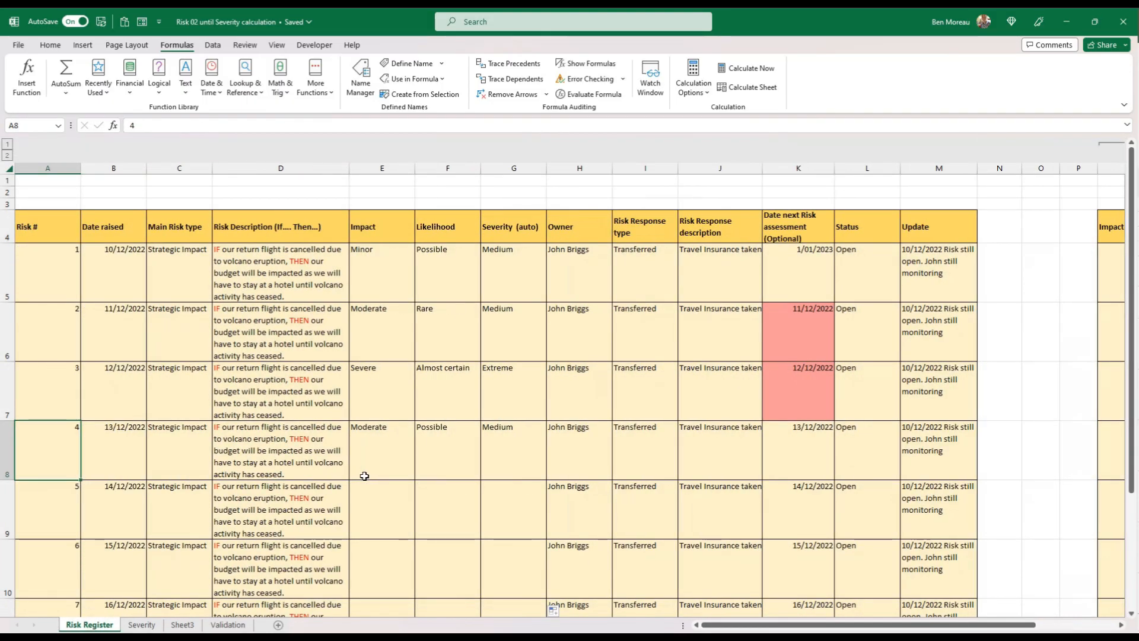
# Collapse the grouped helper columns Q:S containing Impact Rating, Likelihood Rating and Total
pyautogui.press('Right')
pyautogui.press('Right')
pyautogui.press('Right')
pyautogui.press('Right')
pyautogui.press('Right')
pyautogui.press('Right')
pyautogui.press('Right')
pyautogui.press('Right')
pyautogui.press('Right')
pyautogui.press('Right')
pyautogui.press('Right')
pyautogui.press('Right')
pyautogui.press('Right')
pyautogui.press('Right')
pyautogui.press('Right')
pyautogui.press('Right')
pyautogui.press('Right')
pyautogui.press('Right')
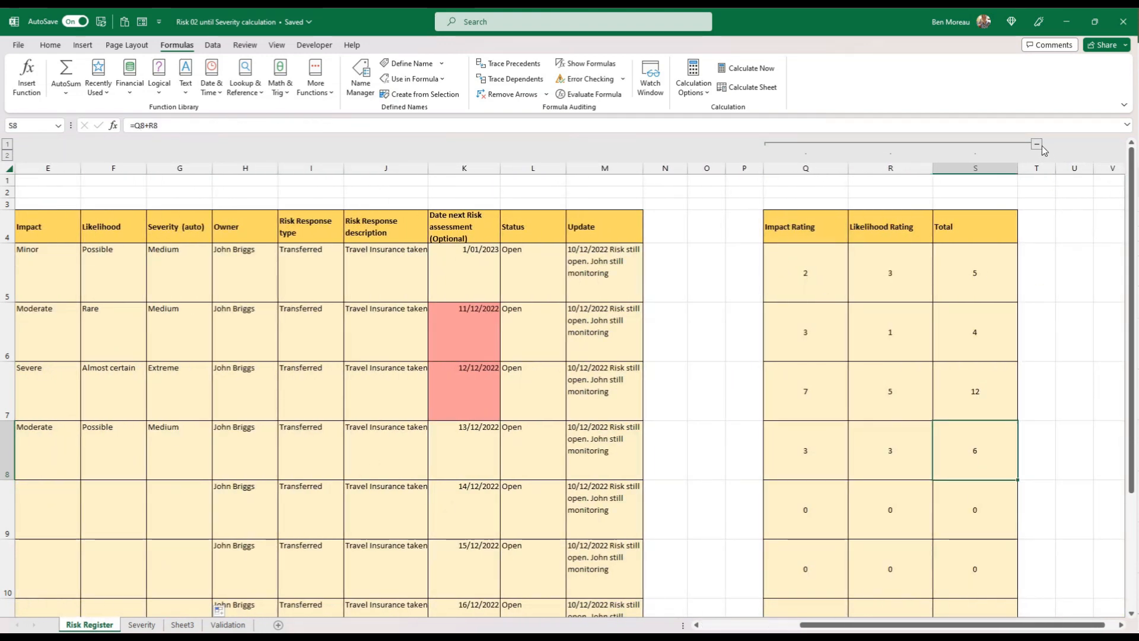
pyautogui.click(1037, 145)
pyautogui.click(751, 268)
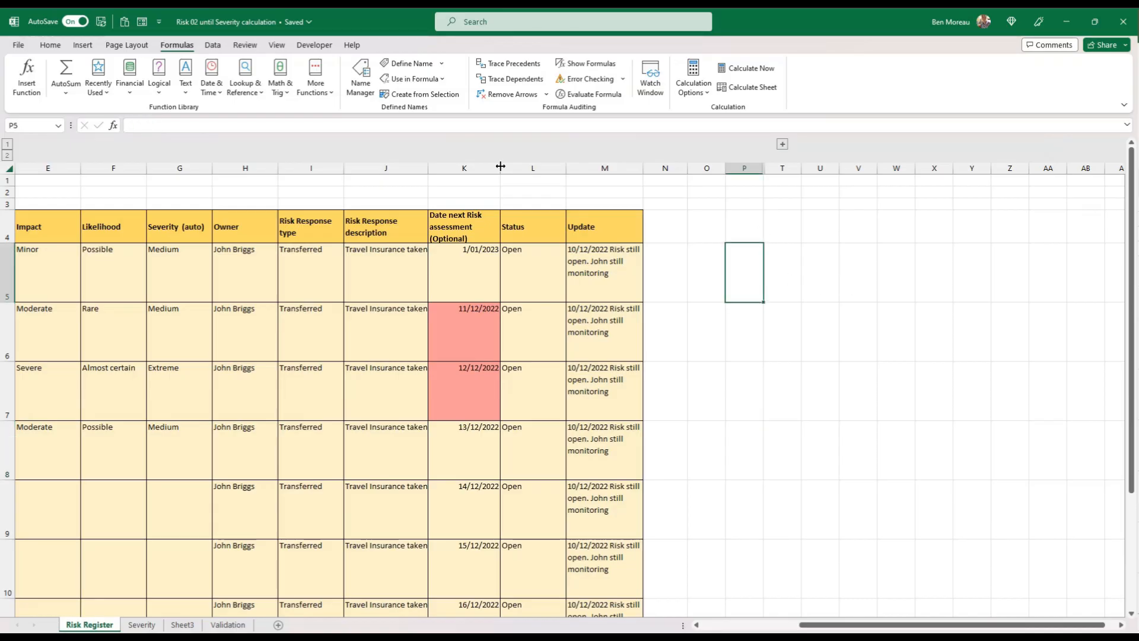
# Turn off the gridlines on the Risk Register sheet and return to the start of the table
pyautogui.click(276, 45)
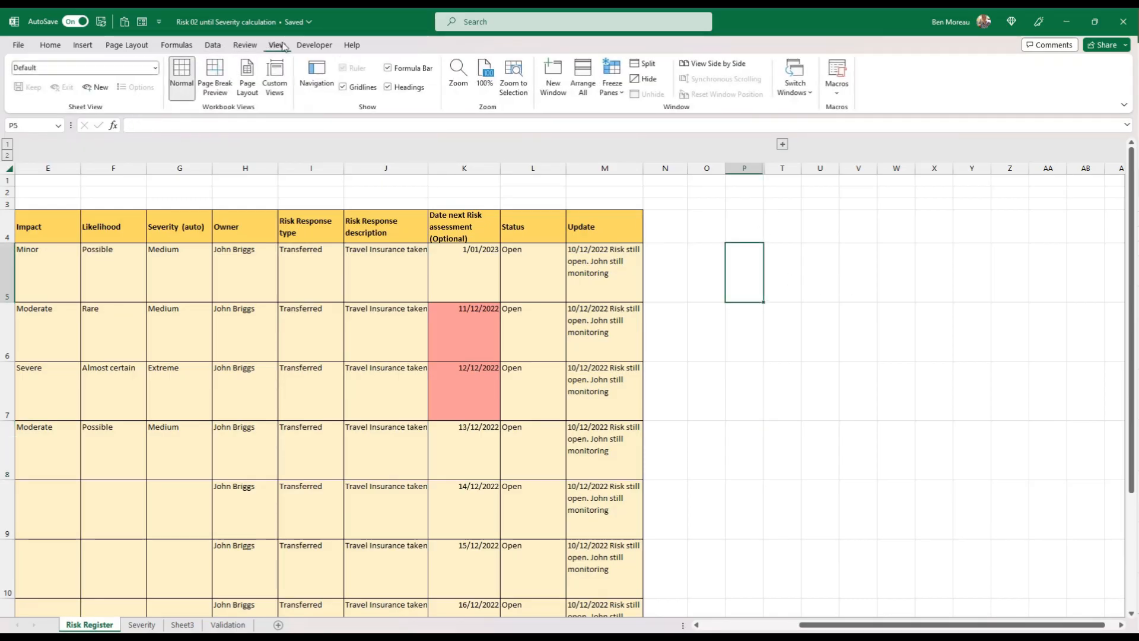
pyautogui.click(343, 87)
pyautogui.click(720, 326)
pyautogui.press('Left')
pyautogui.press('Left')
pyautogui.press('Left')
pyautogui.press('Left')
pyautogui.press('Left')
pyautogui.press('Left')
pyautogui.press('Left')
pyautogui.press('Left')
pyautogui.press('Left')
pyautogui.press('Left')
pyautogui.press('Left')
pyautogui.press('Left')
pyautogui.press('Left')
pyautogui.press('Left')
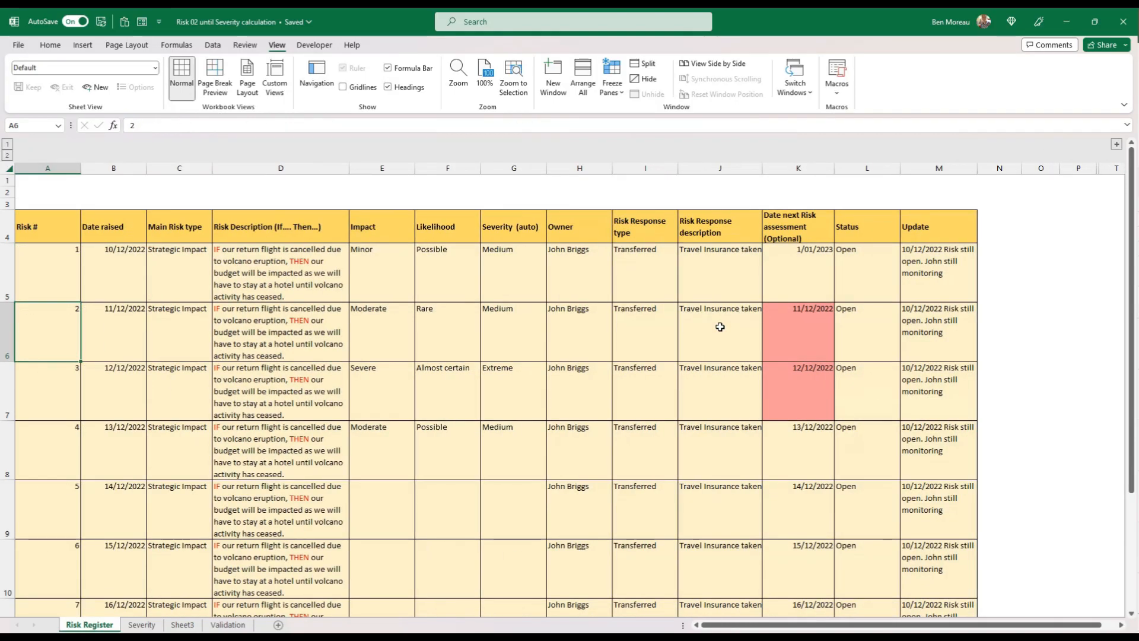
# Italicize the risk entries in A5:M11 and slightly narrow the Risk Response description column
pyautogui.click(54, 277)
pyautogui.moveTo(54, 276); pyautogui.dragTo(934, 576)
pyautogui.click(51, 45)
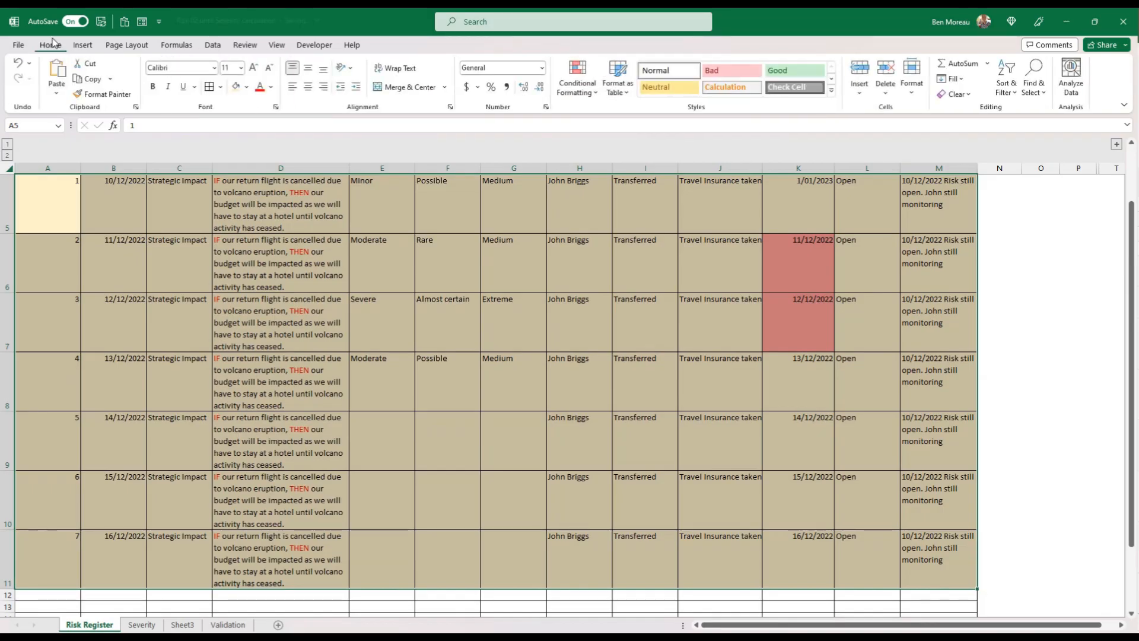
pyautogui.click(169, 87)
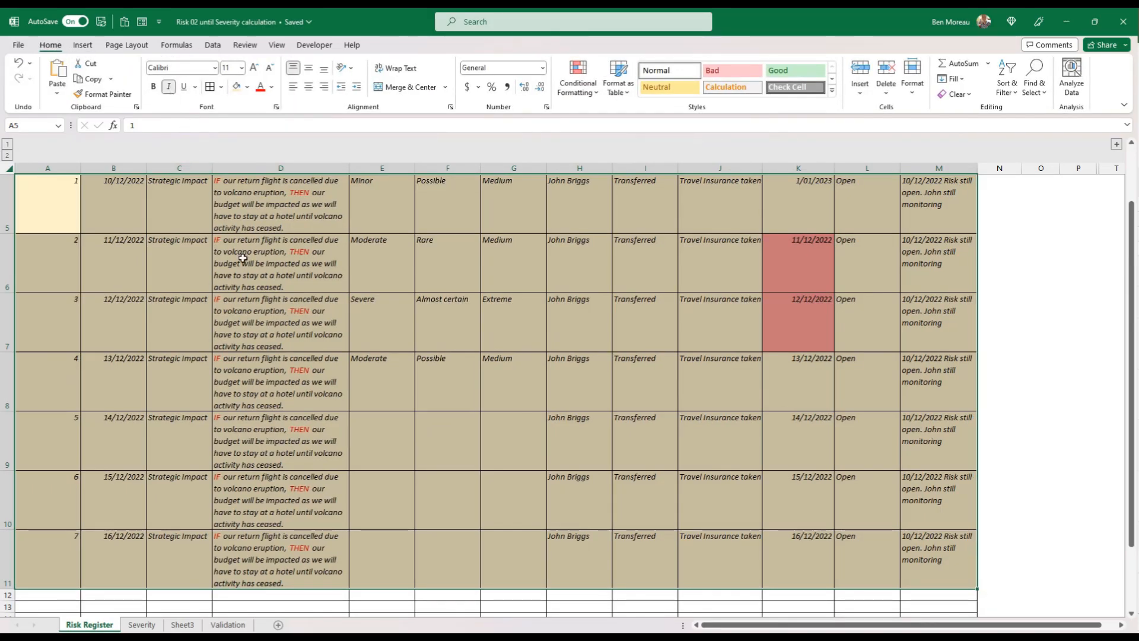
pyautogui.click(260, 280)
pyautogui.scroll(2, 259, 280)
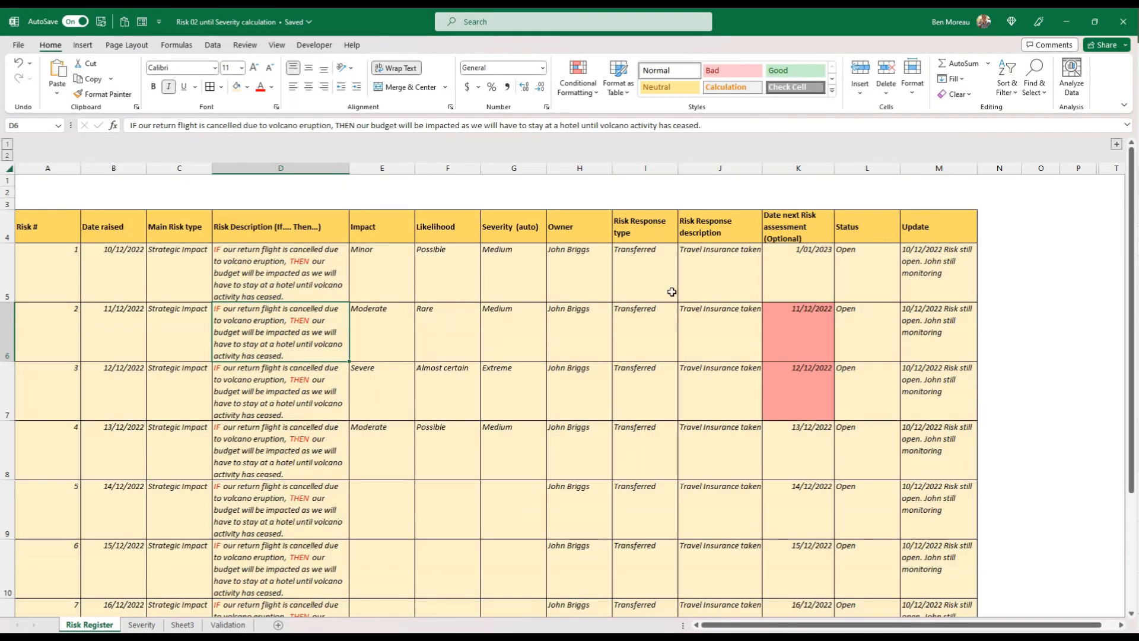
pyautogui.click(726, 280)
pyautogui.moveTo(765, 165); pyautogui.dragTo(759, 165)
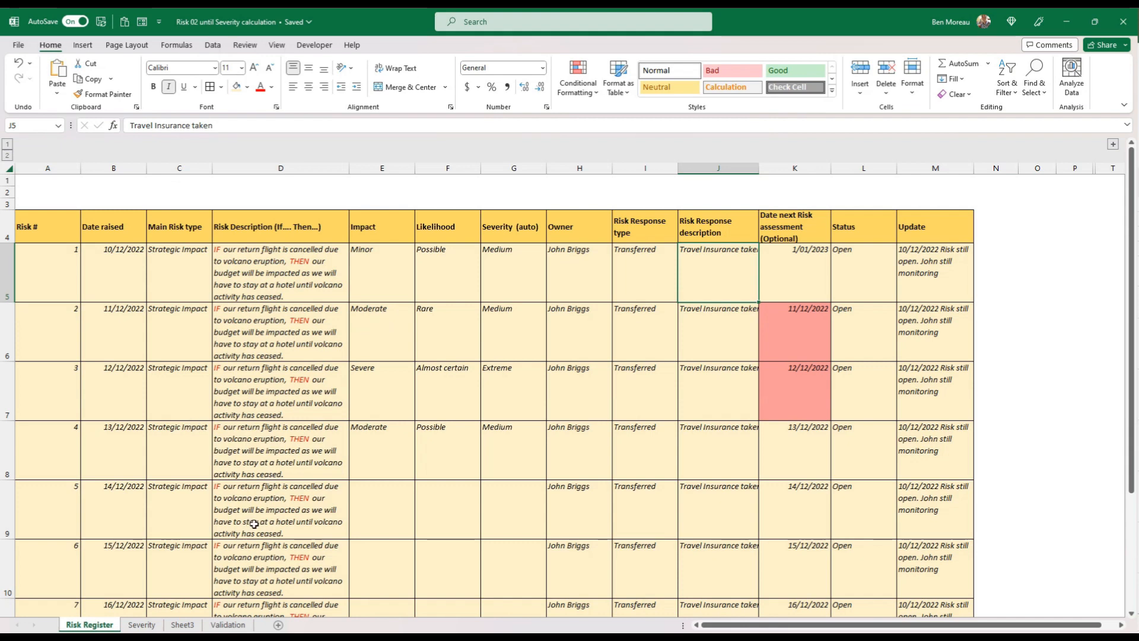
# Examine the color coding of the impact, likelihood and Risk Severity labels on the Severity sheet
pyautogui.click(149, 626)
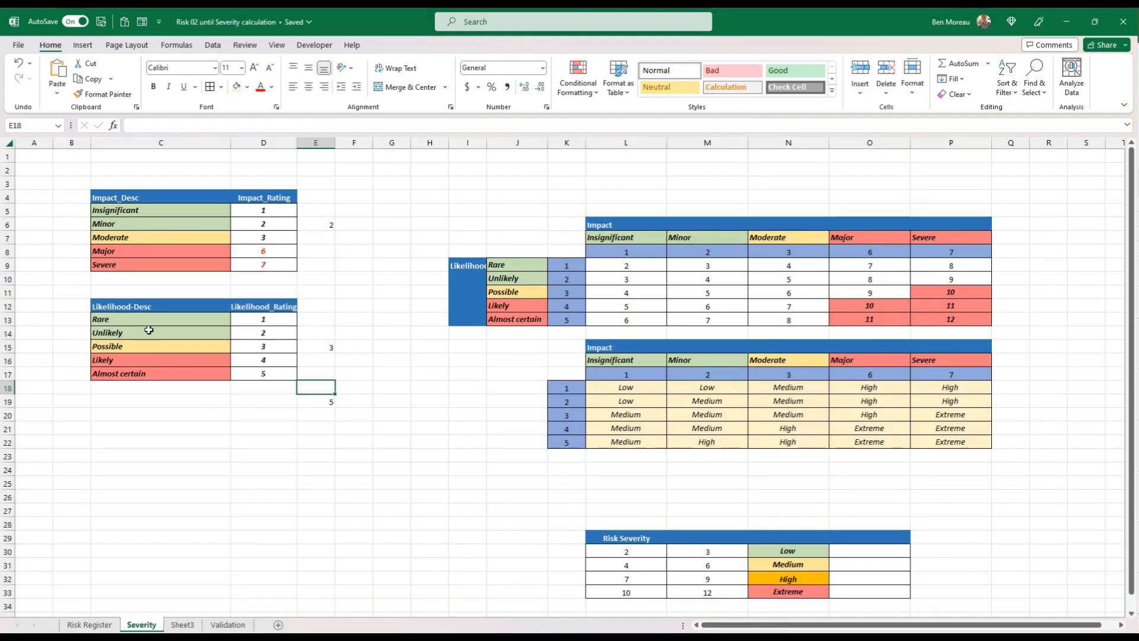
pyautogui.click(150, 414)
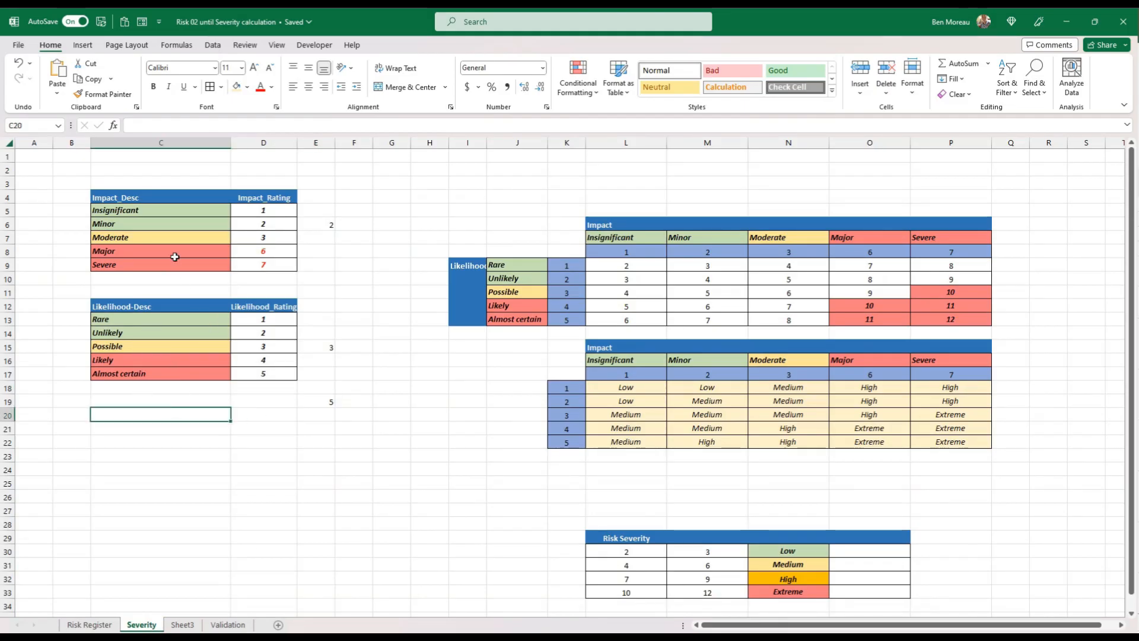
pyautogui.moveTo(149, 211); pyautogui.dragTo(149, 223)
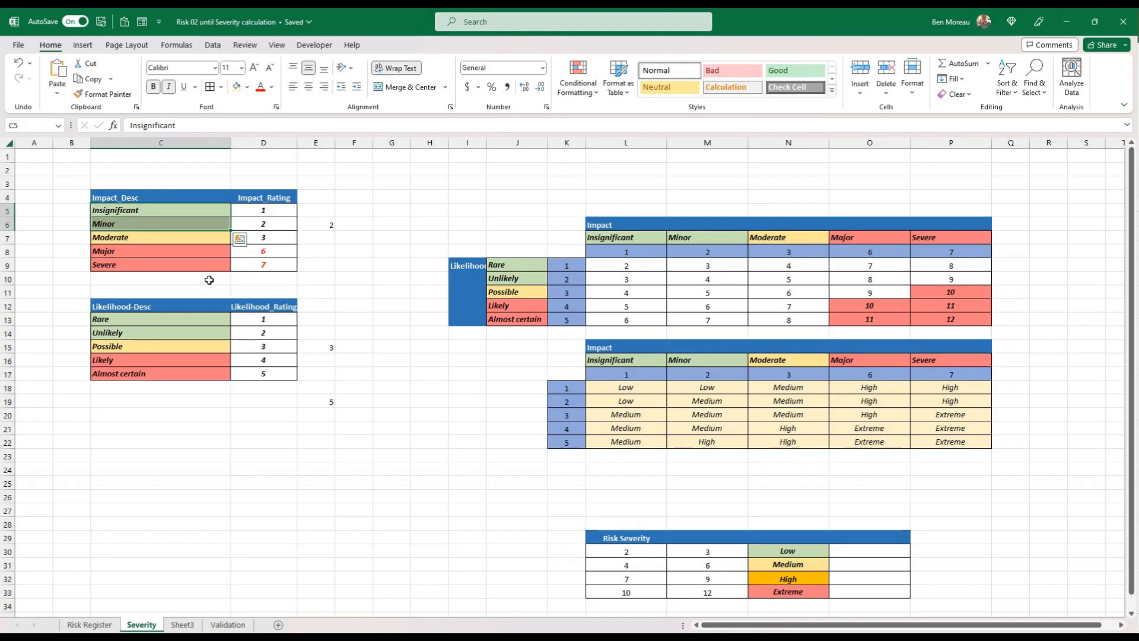
pyautogui.moveTo(126, 213); pyautogui.dragTo(122, 263)
pyautogui.click(120, 238)
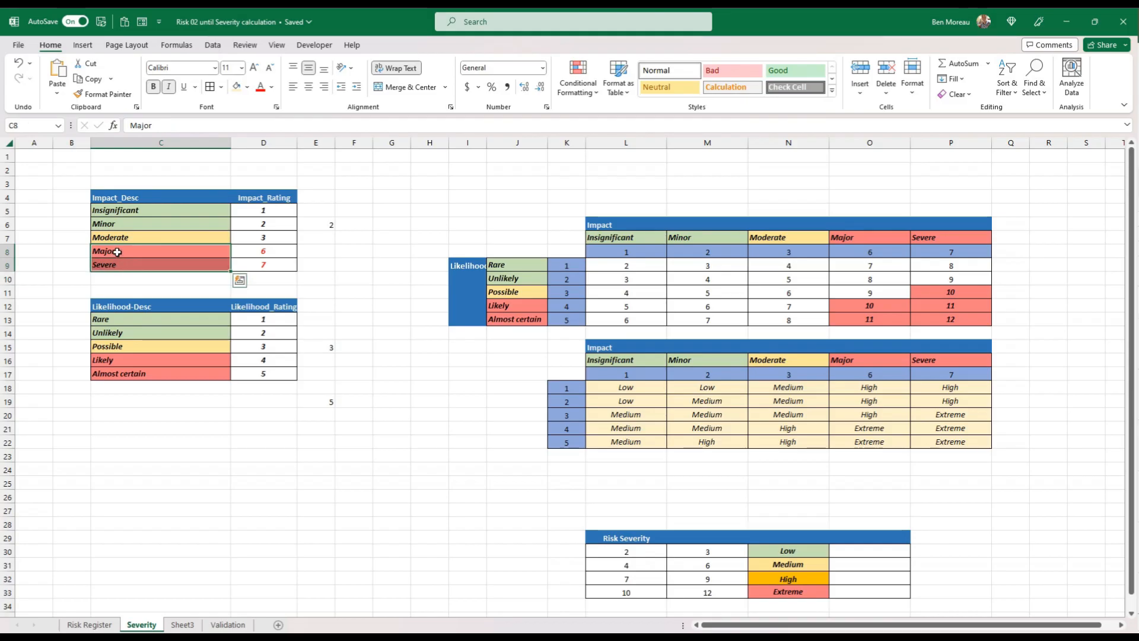
pyautogui.moveTo(150, 319); pyautogui.dragTo(173, 374)
pyautogui.click(148, 347)
pyautogui.click(202, 393)
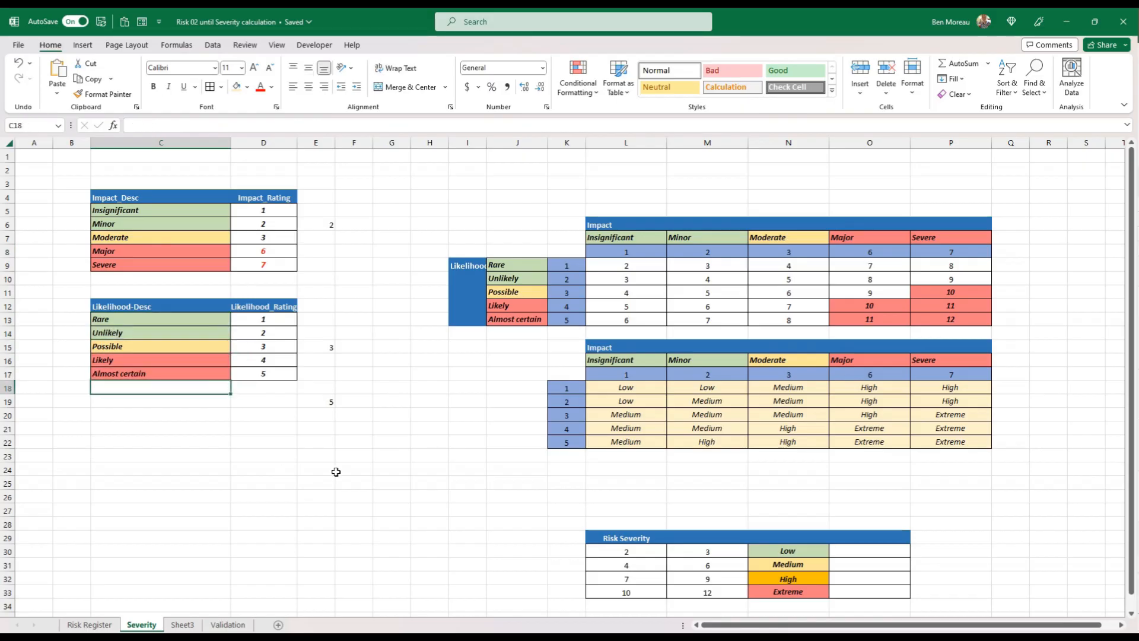
pyautogui.click(390, 455)
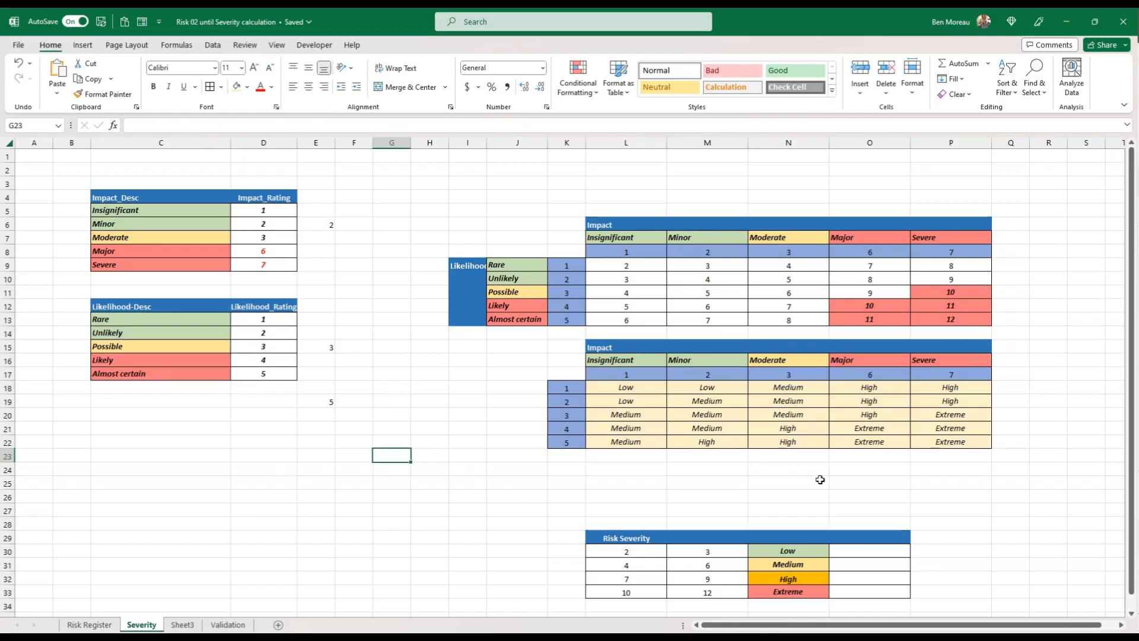
pyautogui.moveTo(805, 550); pyautogui.dragTo(797, 577)
pyautogui.click(798, 565)
pyautogui.click(805, 580)
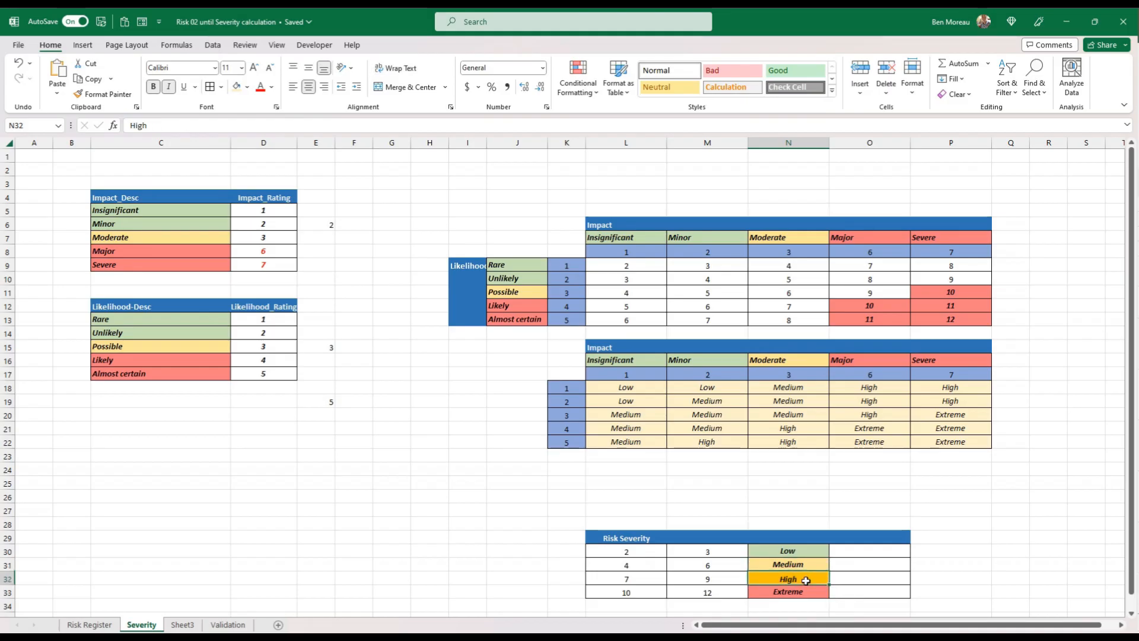
# Compare the Impact and Likelihood entries on the Risk Register sheet with the color-coded impact descriptions in C5:C9 of the Severity sheet
pyautogui.click(90, 624)
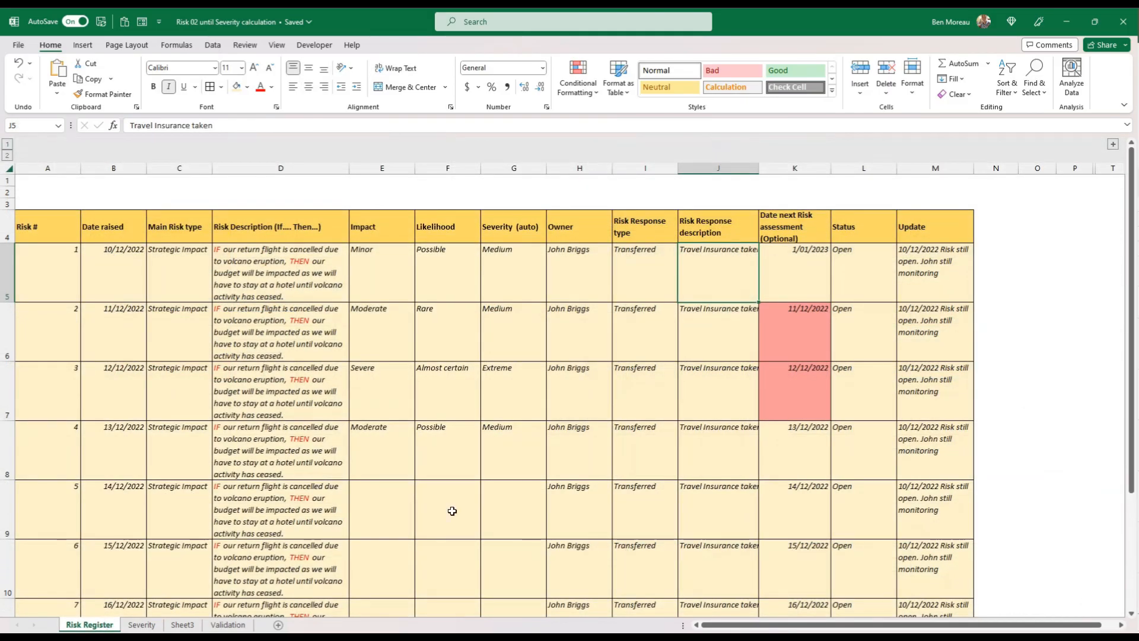
pyautogui.moveTo(366, 274); pyautogui.dragTo(510, 439)
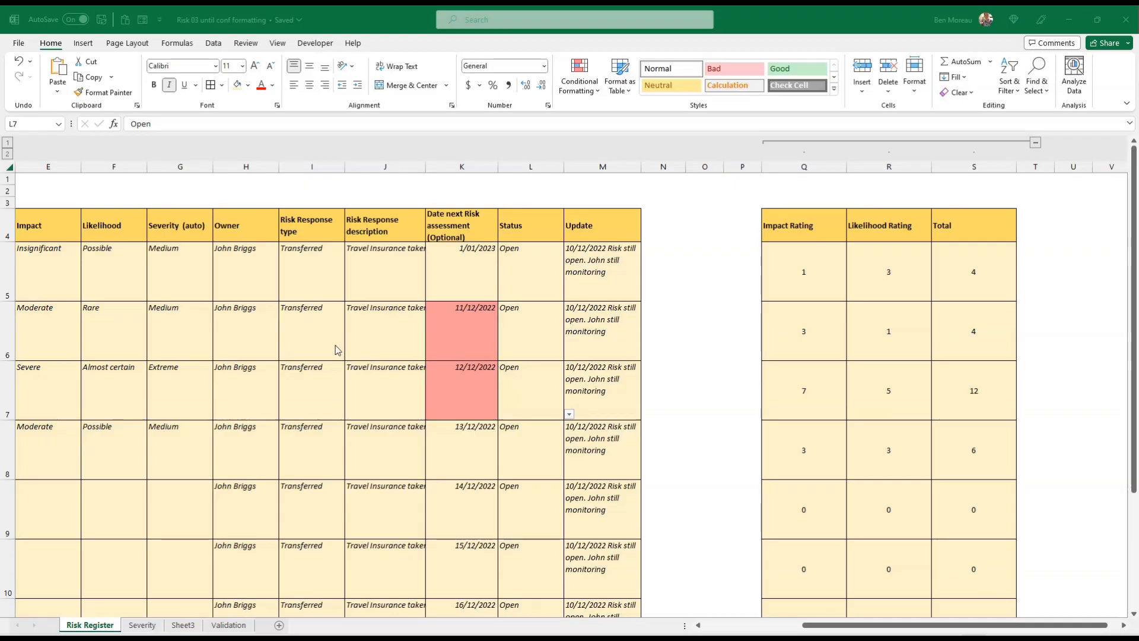
pyautogui.click(311, 346)
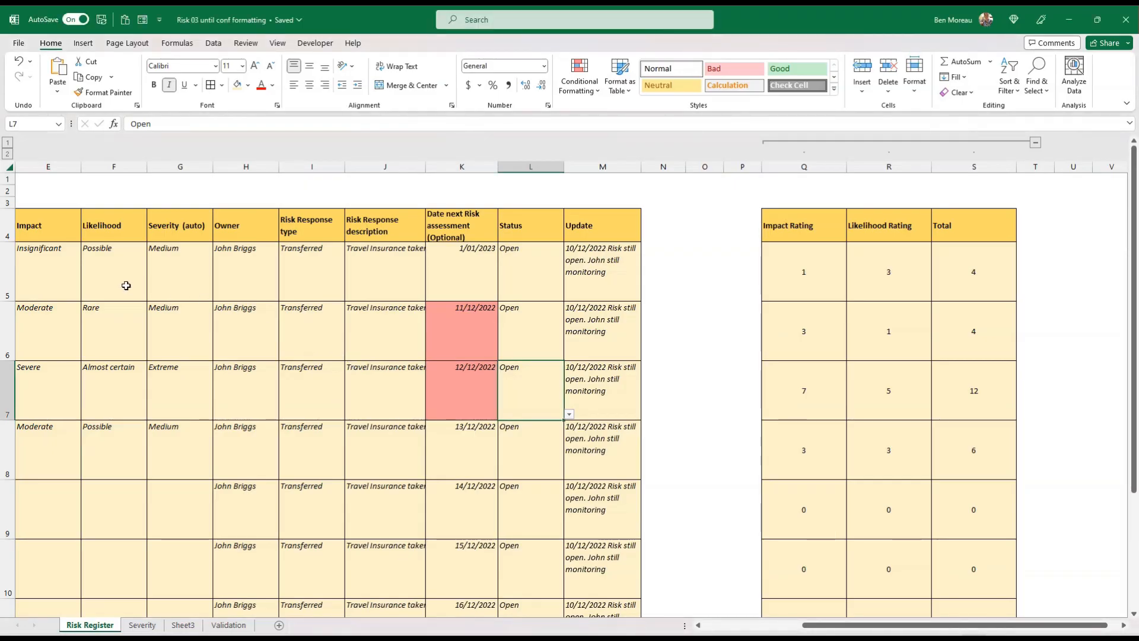
pyautogui.click(126, 285)
pyautogui.press('Left')
pyautogui.press('Left')
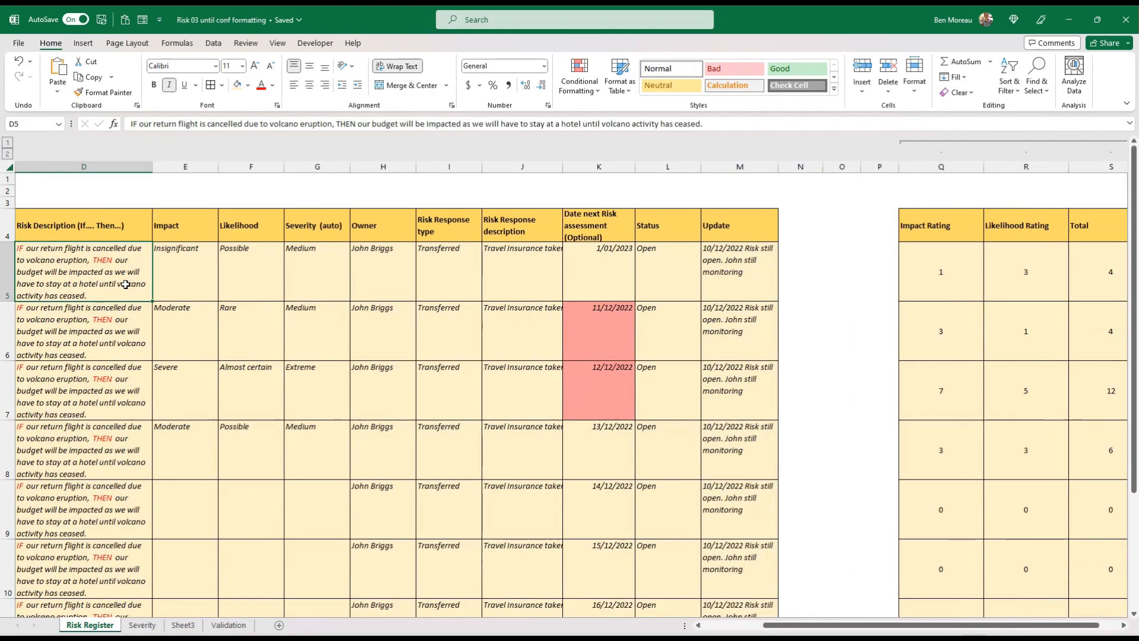
pyautogui.press('Right')
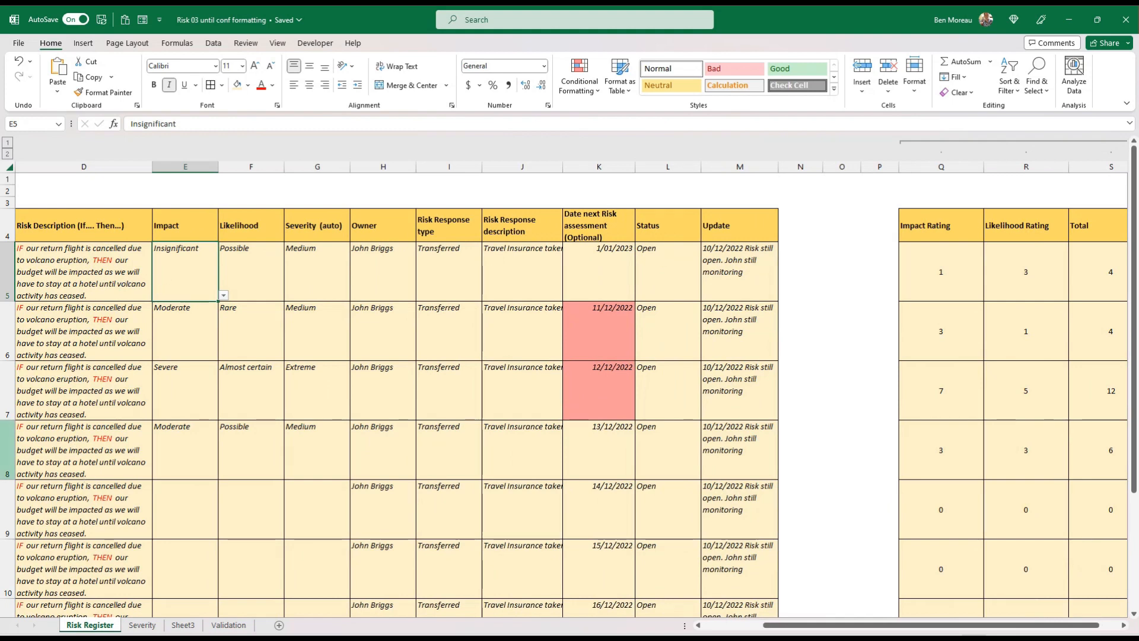
pyautogui.click(142, 624)
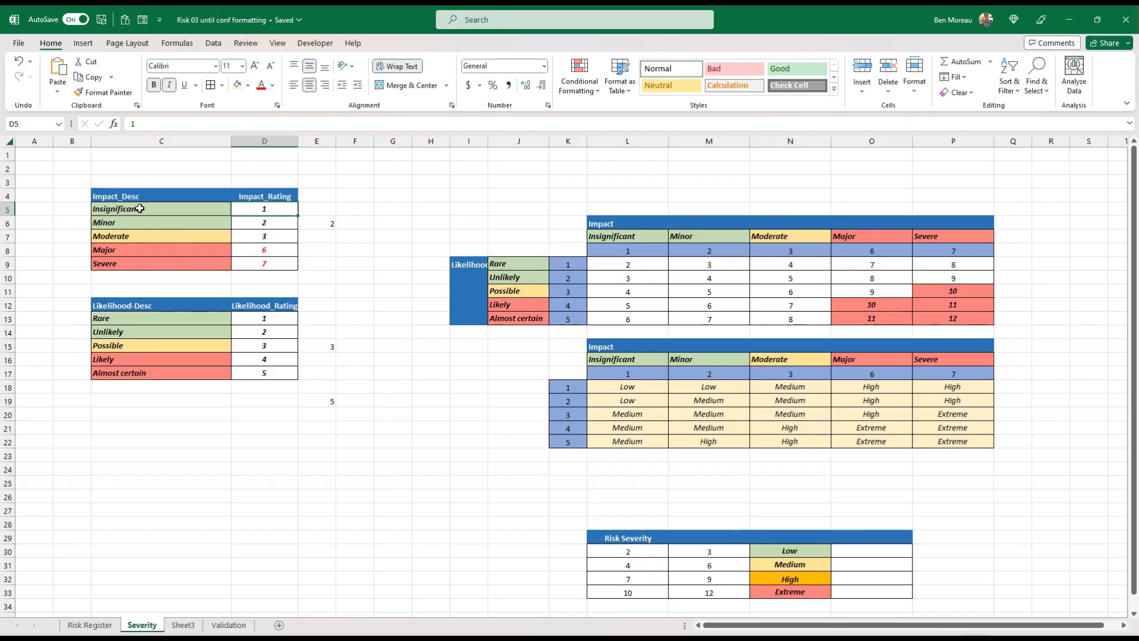
pyautogui.moveTo(187, 209); pyautogui.dragTo(184, 262)
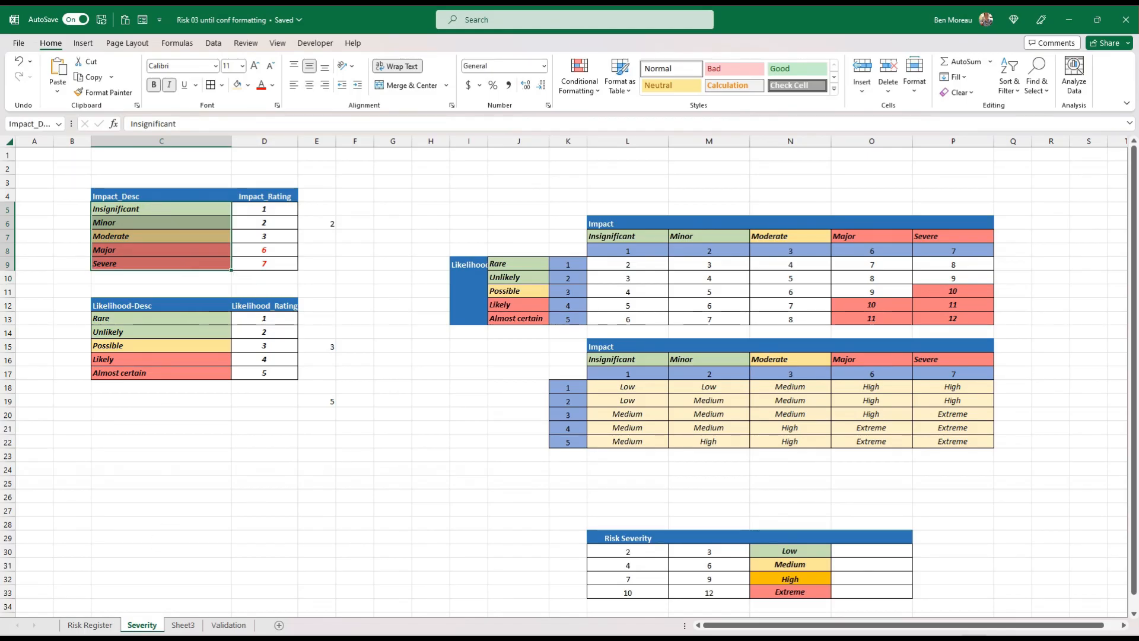
# Start a conditional formatting rule for Impact cell E5 on the Risk Register sheet, matching cell values equal to Severity!$C$5
pyautogui.click(89, 625)
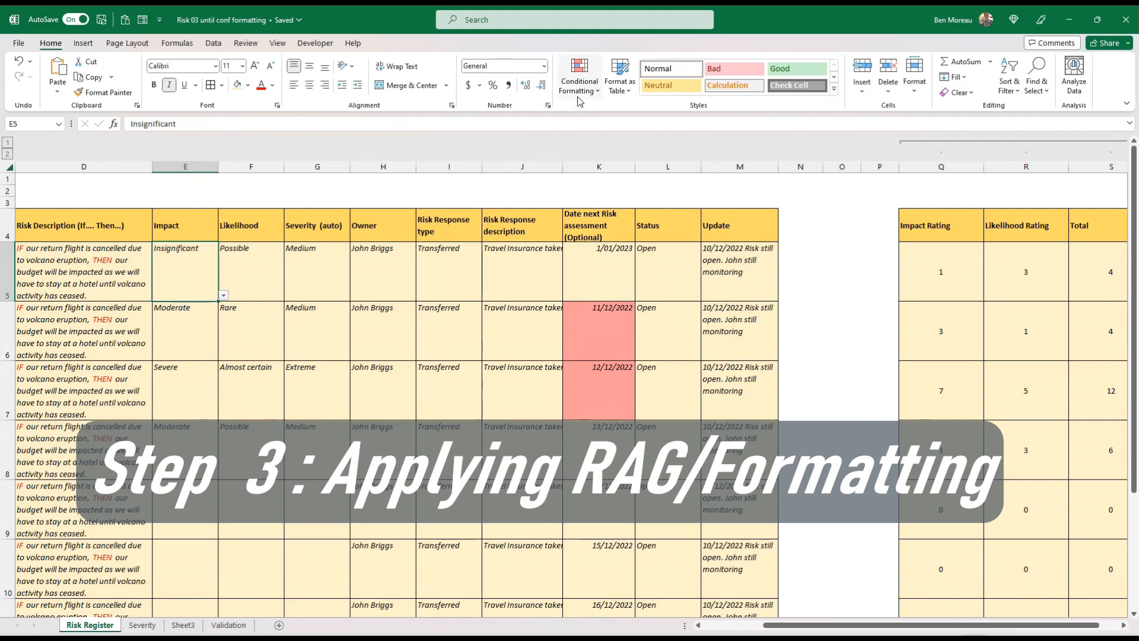
pyautogui.click(579, 76)
pyautogui.click(591, 256)
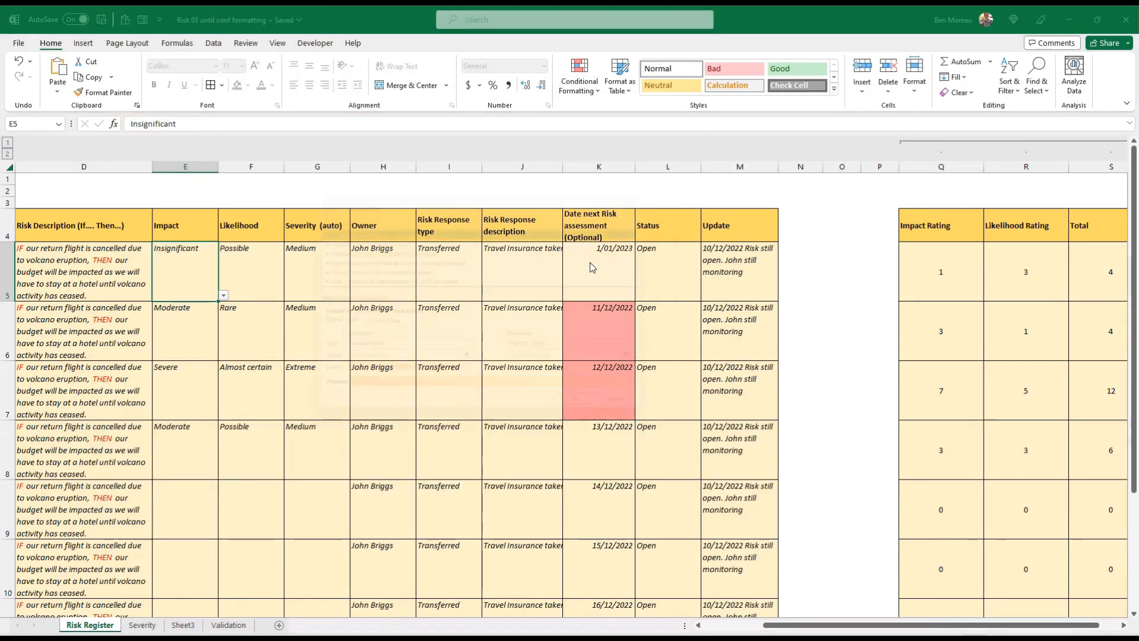
pyautogui.click(350, 237)
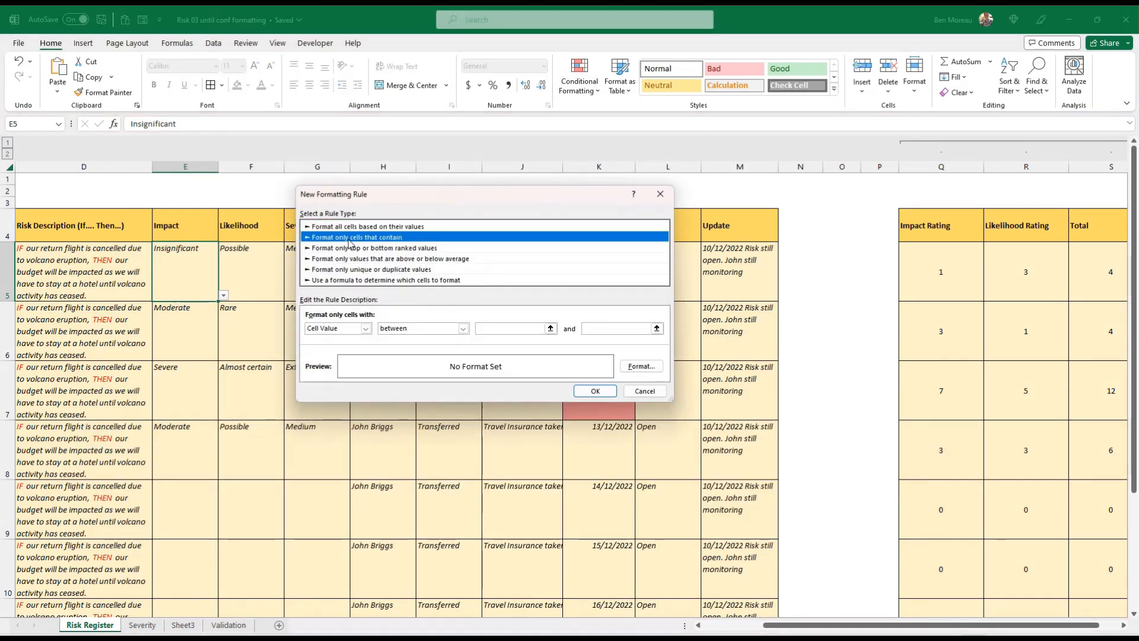
pyautogui.click(402, 330)
pyautogui.click(396, 354)
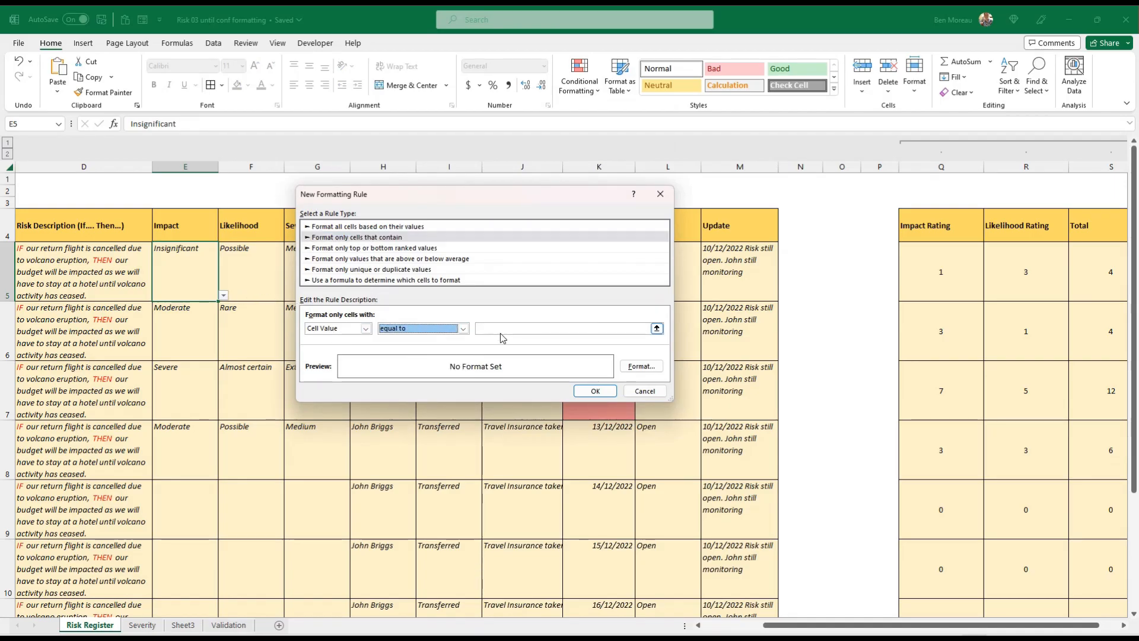
pyautogui.click(503, 328)
pyautogui.click(142, 624)
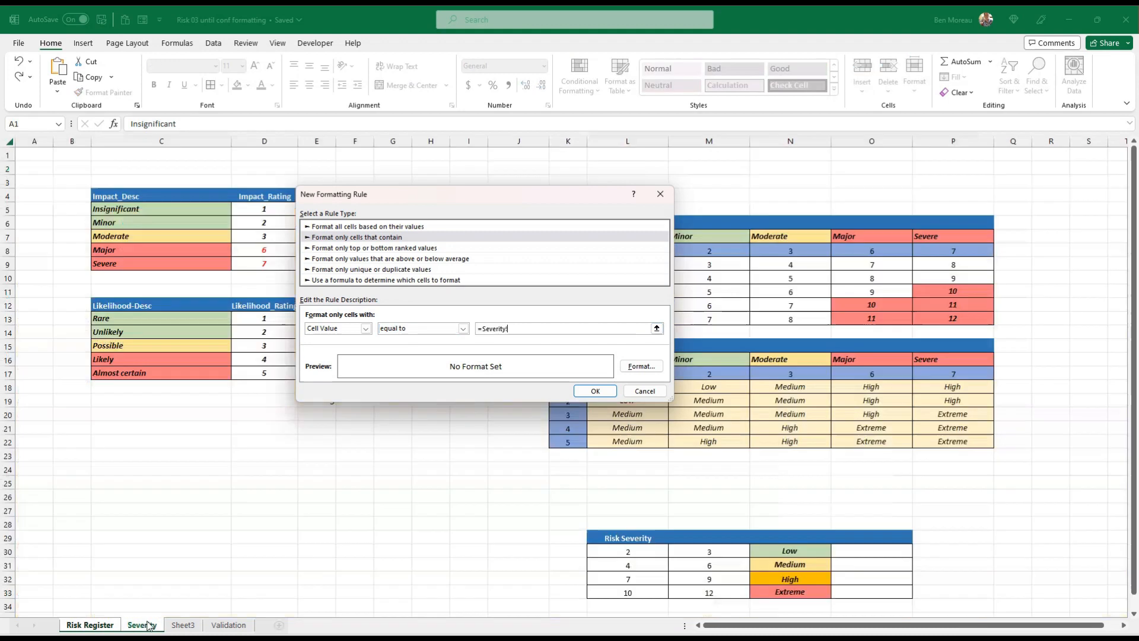
pyautogui.click(220, 209)
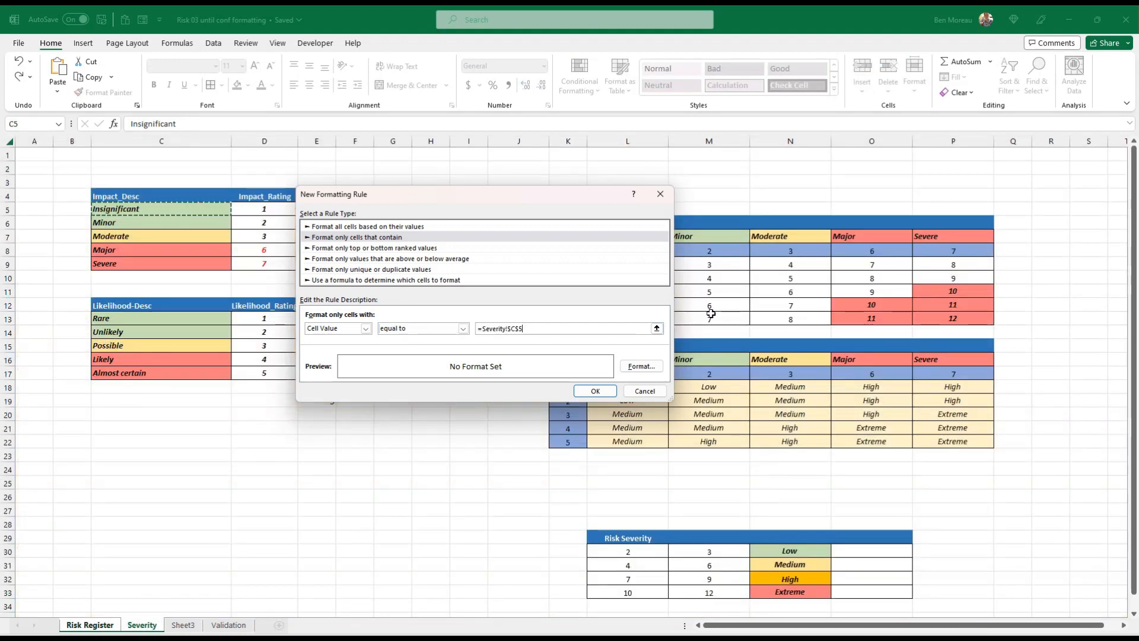
# Give the new rule a light green fill and apply it to E5
pyautogui.click(641, 366)
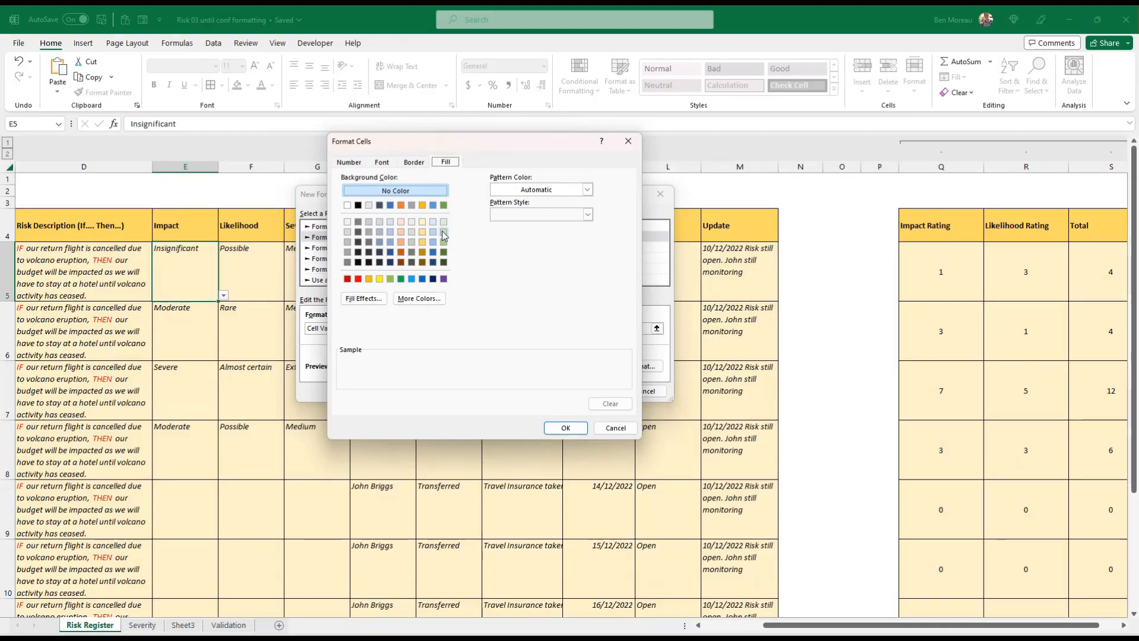
pyautogui.click(443, 231)
pyautogui.click(570, 426)
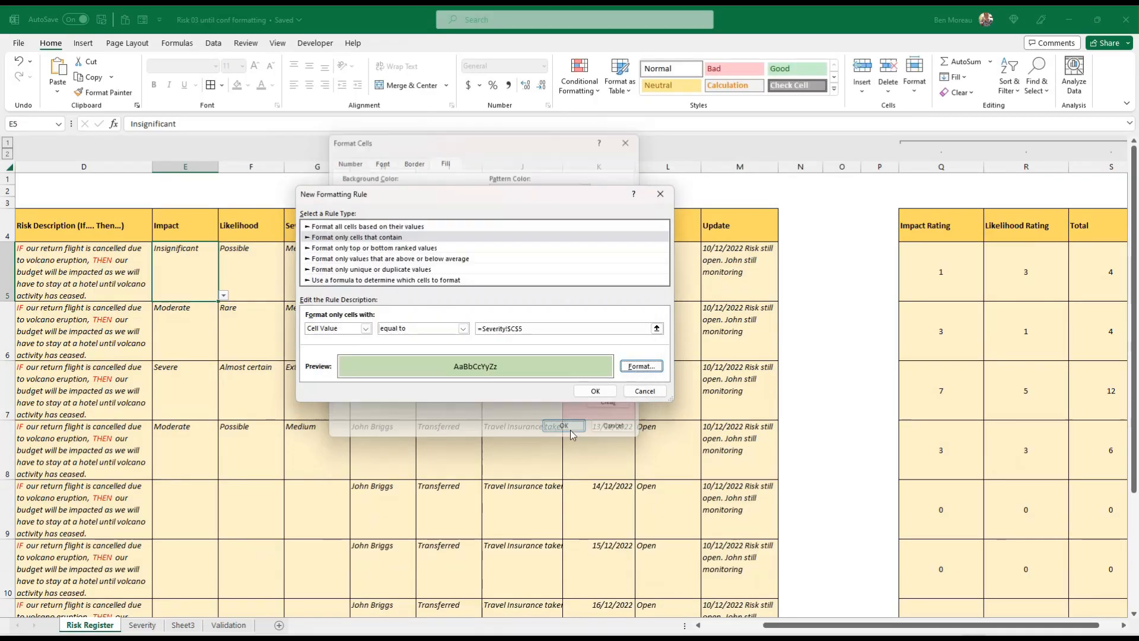
pyautogui.click(596, 390)
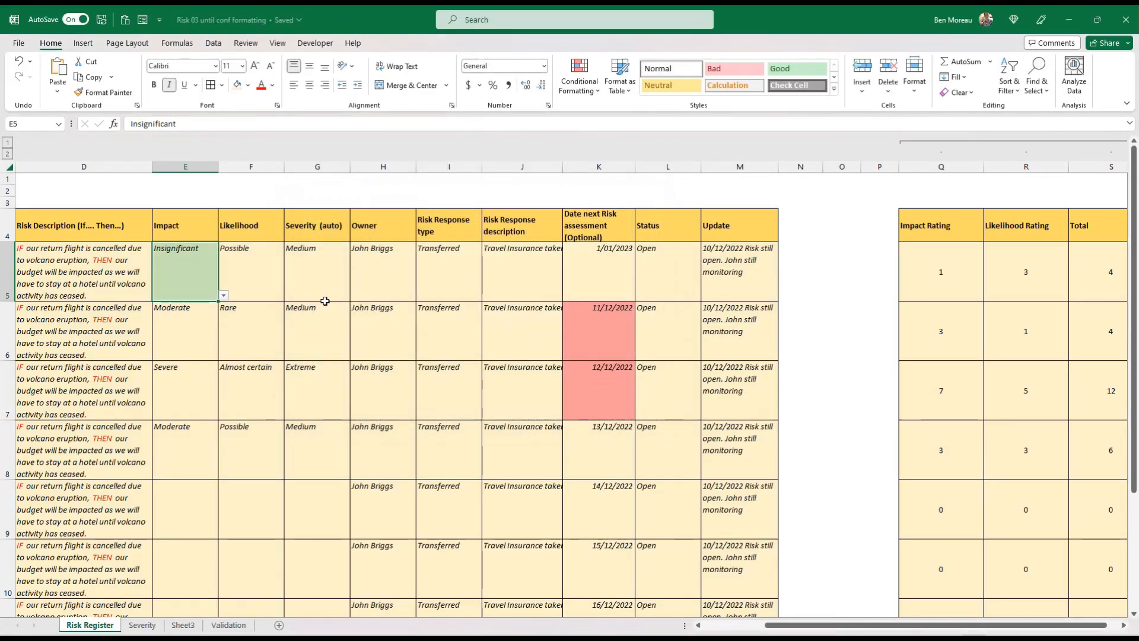
# Test the rule by switching the impact in E5 to Minor and back to Insignificant
pyautogui.click(223, 295)
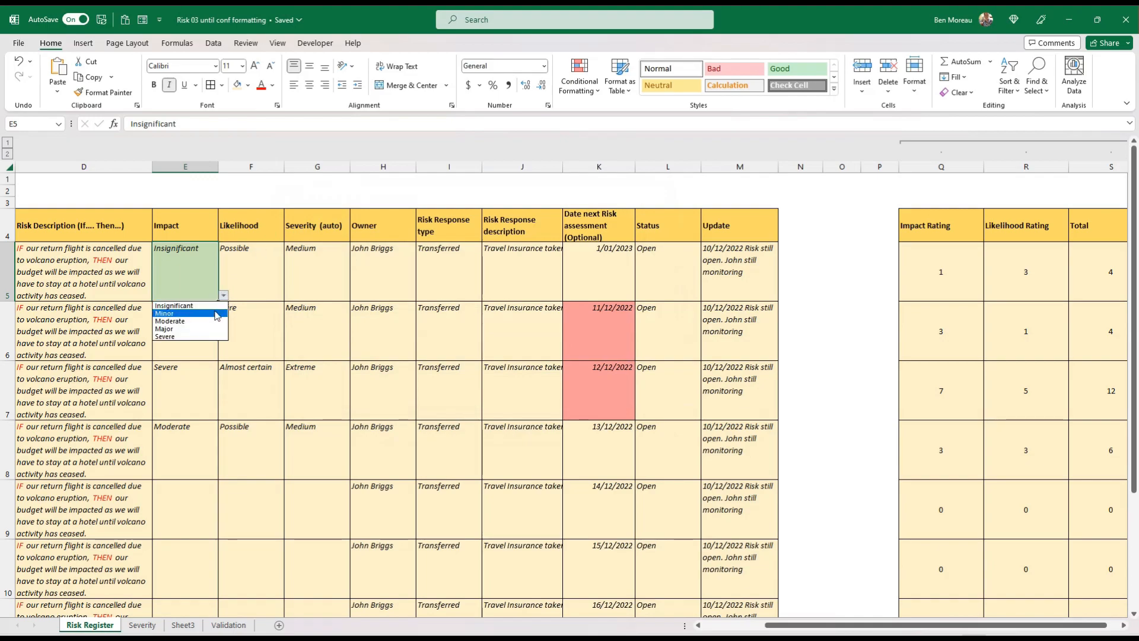
pyautogui.click(215, 305)
pyautogui.click(223, 295)
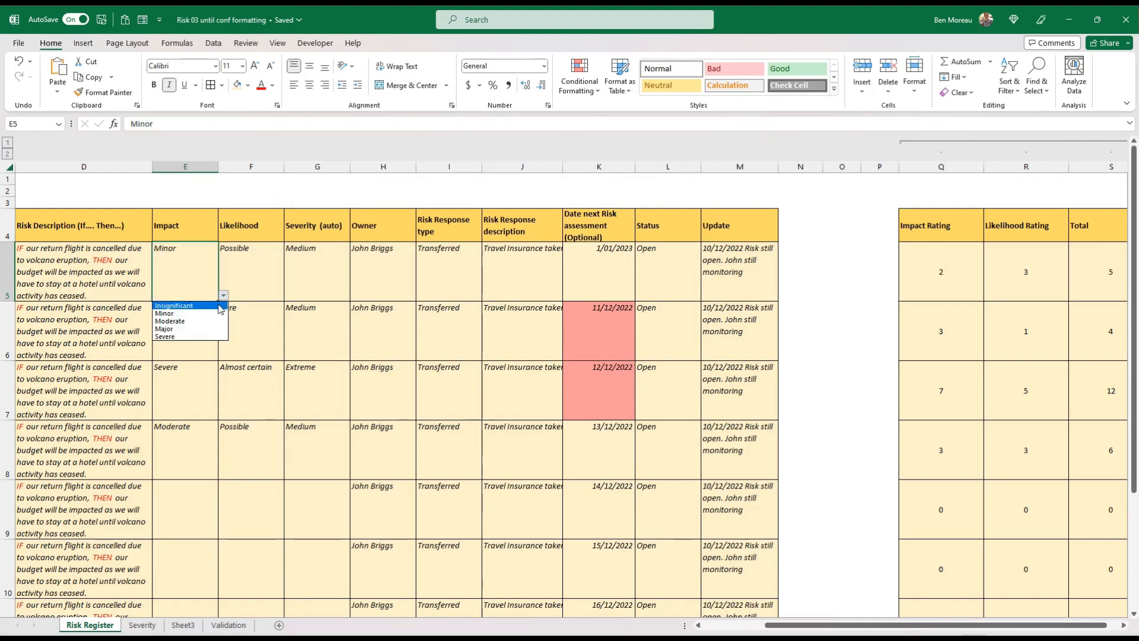
pyautogui.click(218, 304)
# Extend the Insignificant formatting rule so that it applies to the Impact cells $E$5:$E$11
pyautogui.click(579, 77)
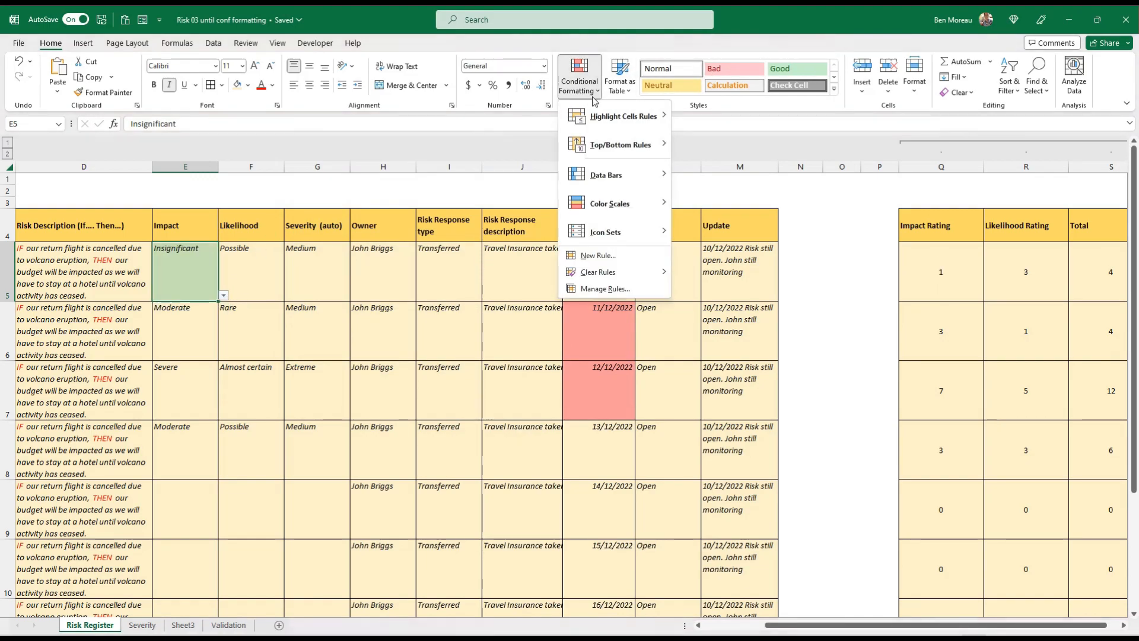
pyautogui.click(608, 289)
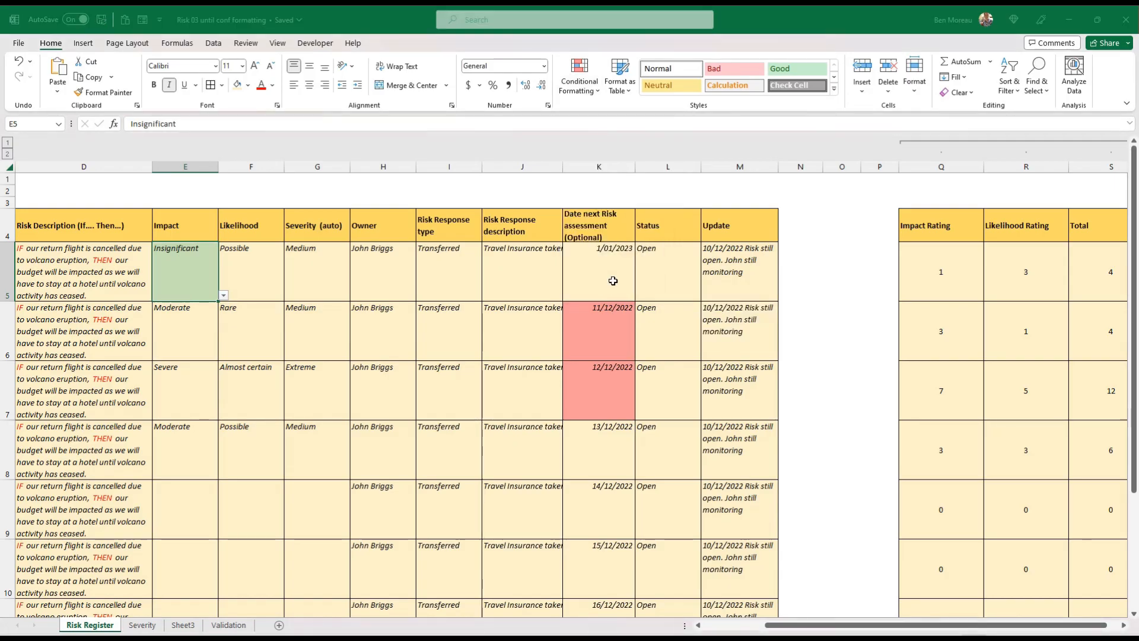
pyautogui.click(538, 280)
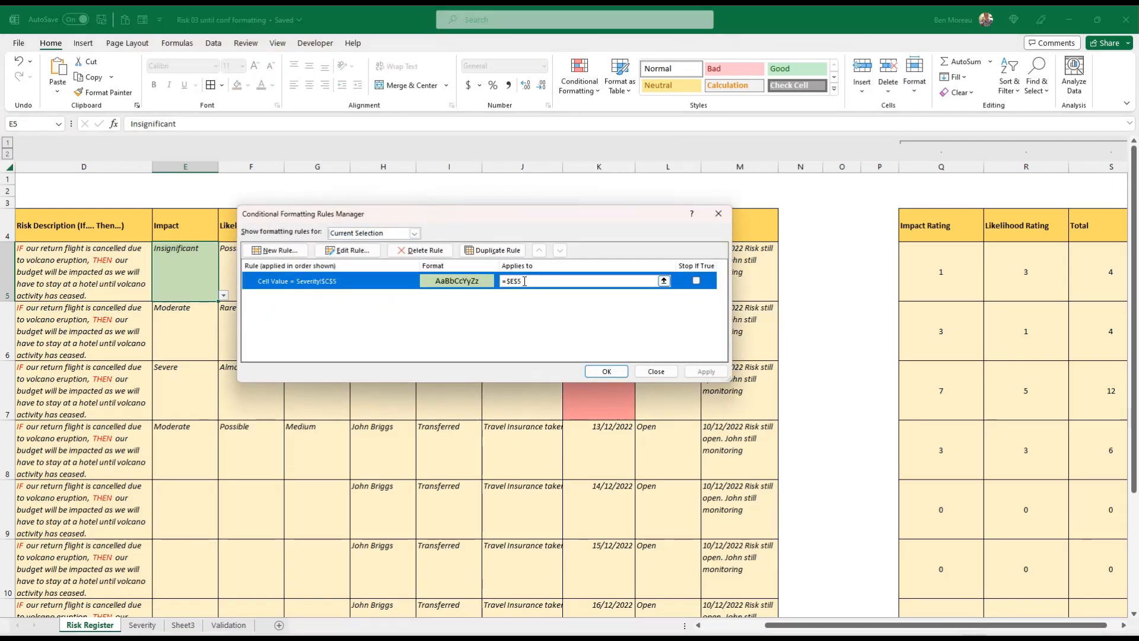
pyautogui.moveTo(179, 271); pyautogui.dragTo(215, 584)
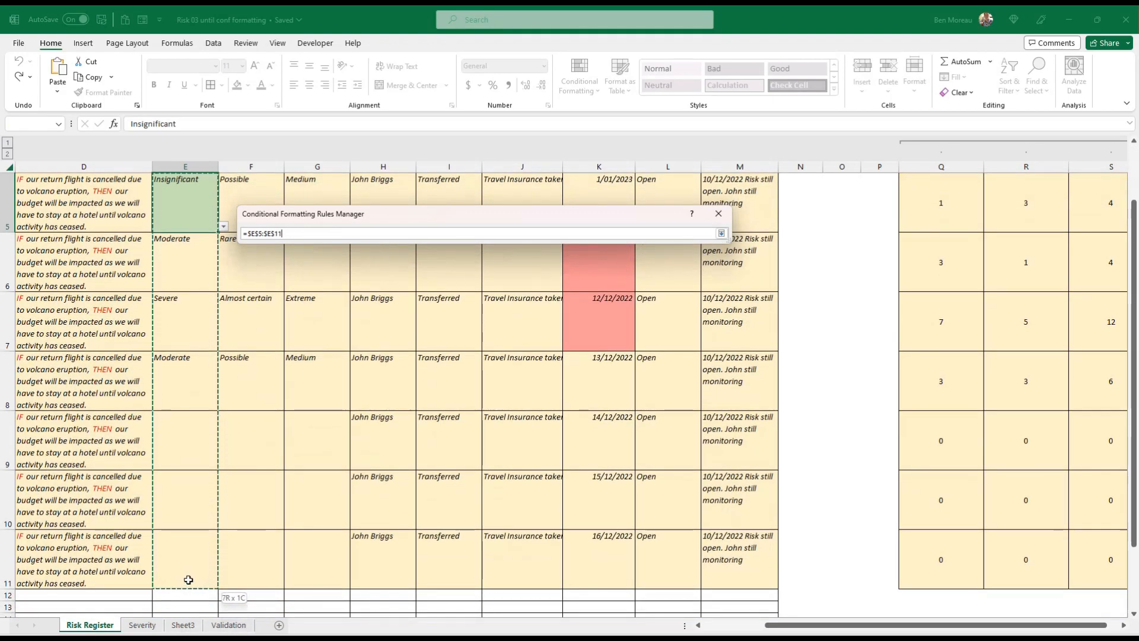
pyautogui.moveTo(188, 580); pyautogui.dragTo(188, 579)
# Duplicate the Insignificant rule, make the copy match Severity!$C$6 for Minor, and apply the rules
pyautogui.click(362, 281)
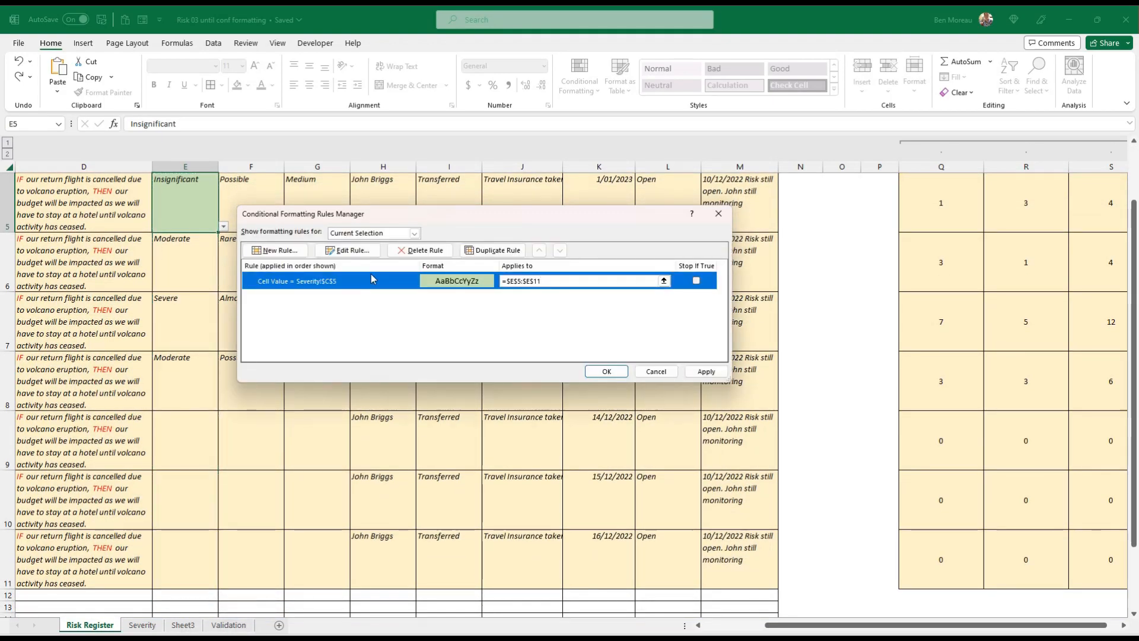
pyautogui.click(490, 252)
pyautogui.click(322, 300)
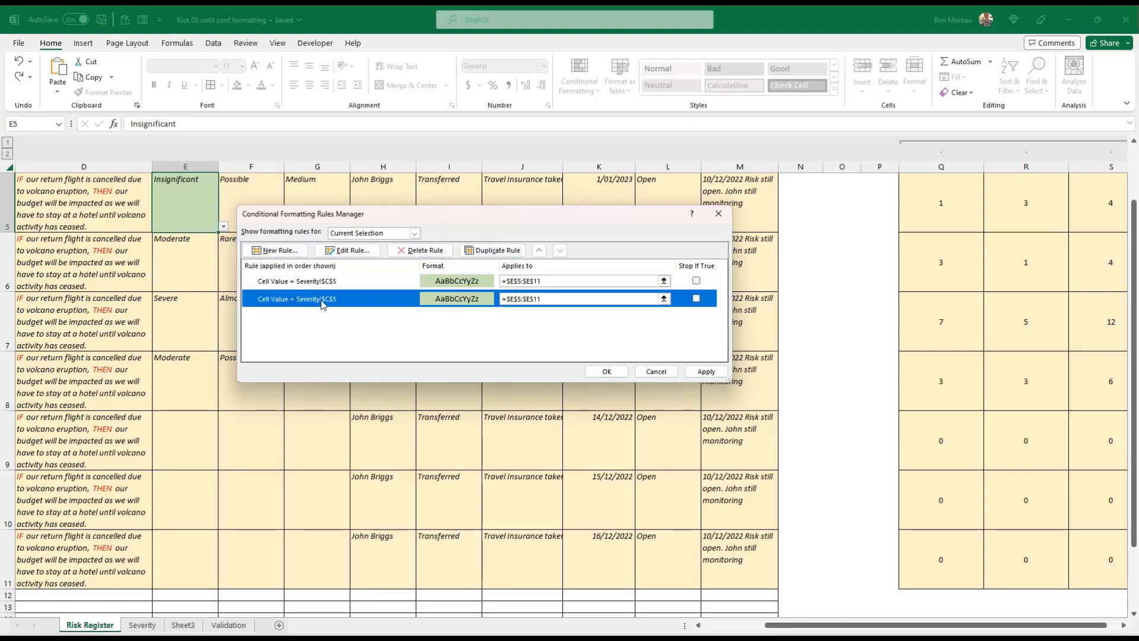
pyautogui.click(341, 251)
pyautogui.click(542, 327)
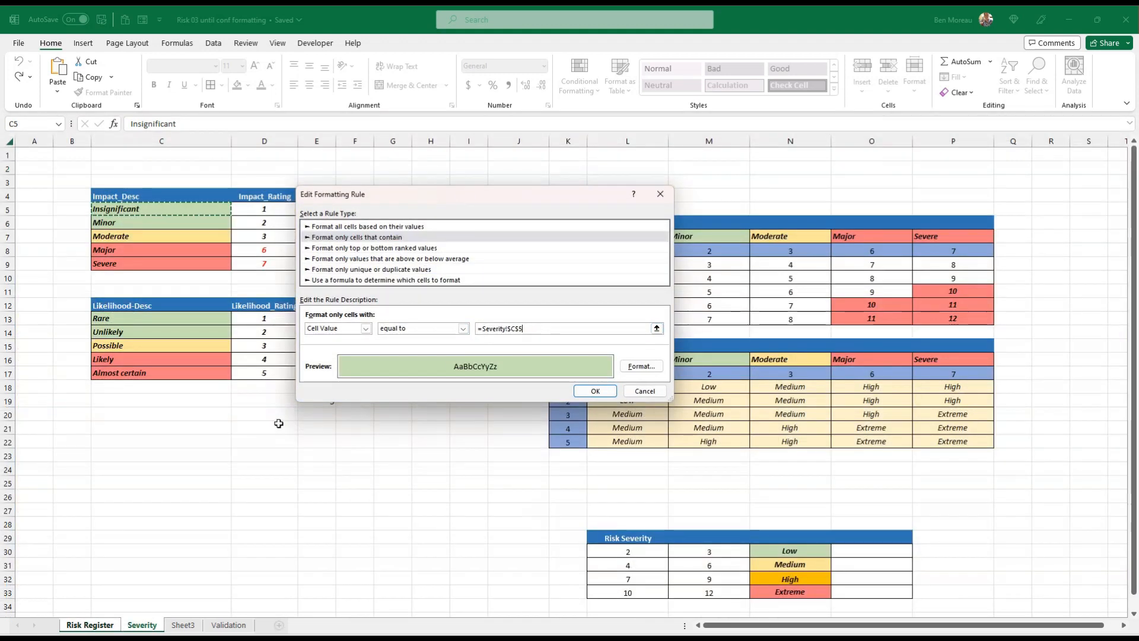
pyautogui.write('+')
pyautogui.click(156, 218)
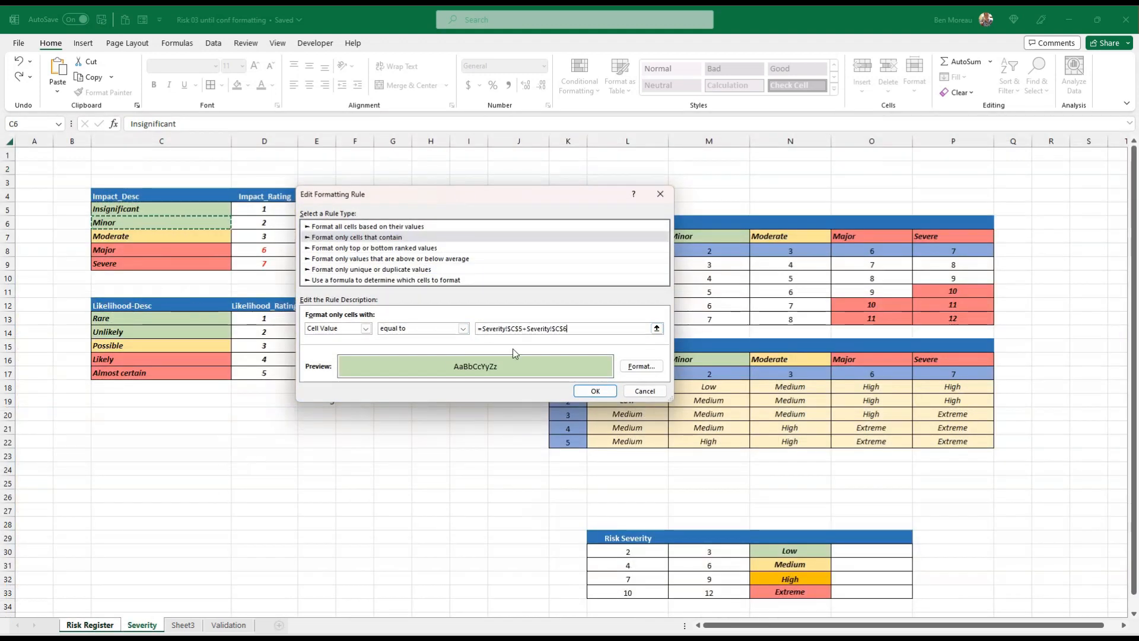
pyautogui.click(575, 326)
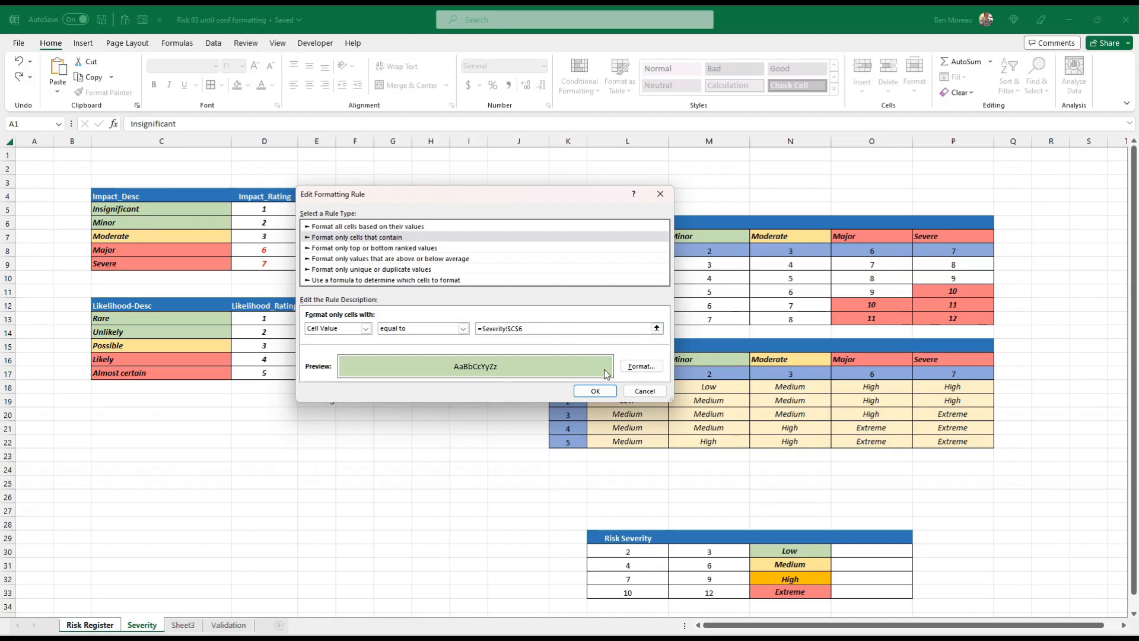
pyautogui.click(595, 390)
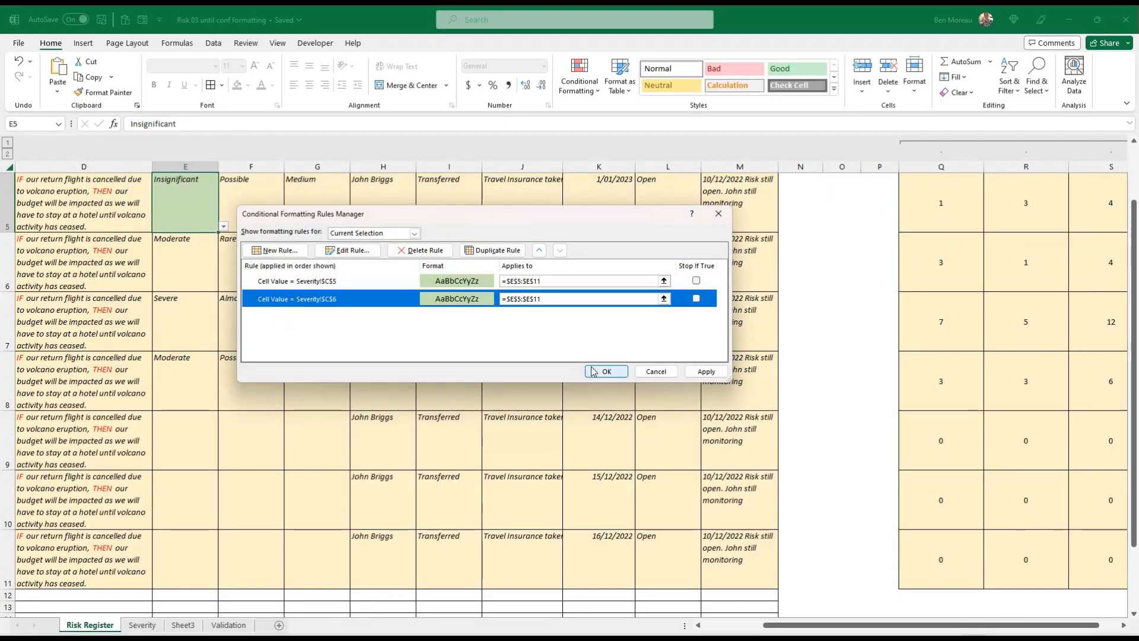
pyautogui.click(706, 371)
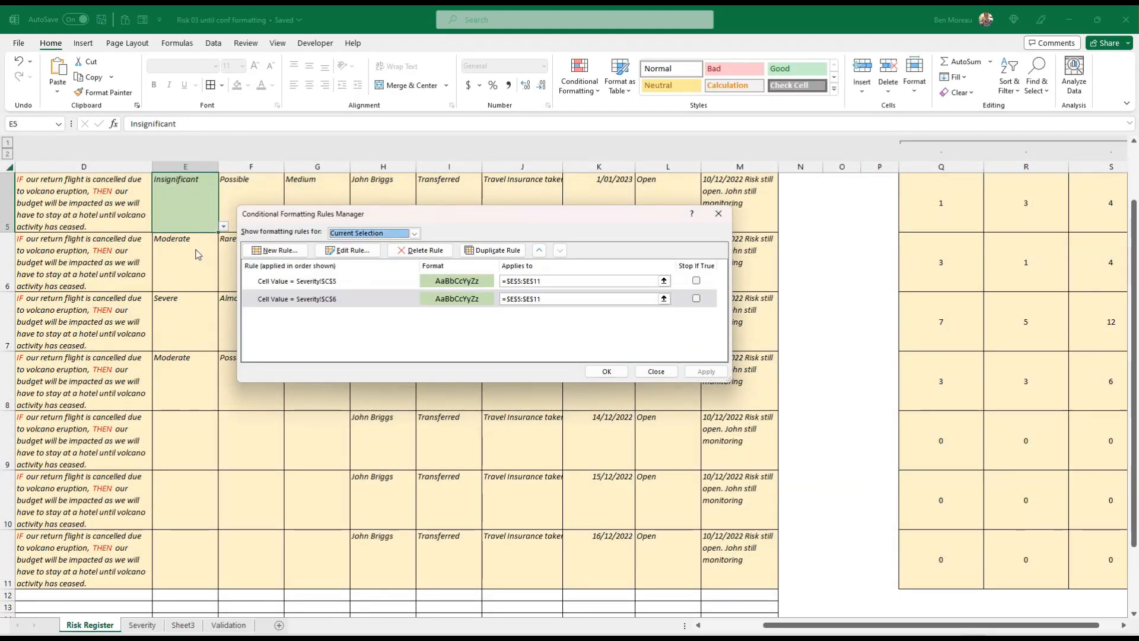
# Duplicate the Minor rule for Severity!$C$6 and give one of the two identical rules a light yellow fill
pyautogui.click(289, 302)
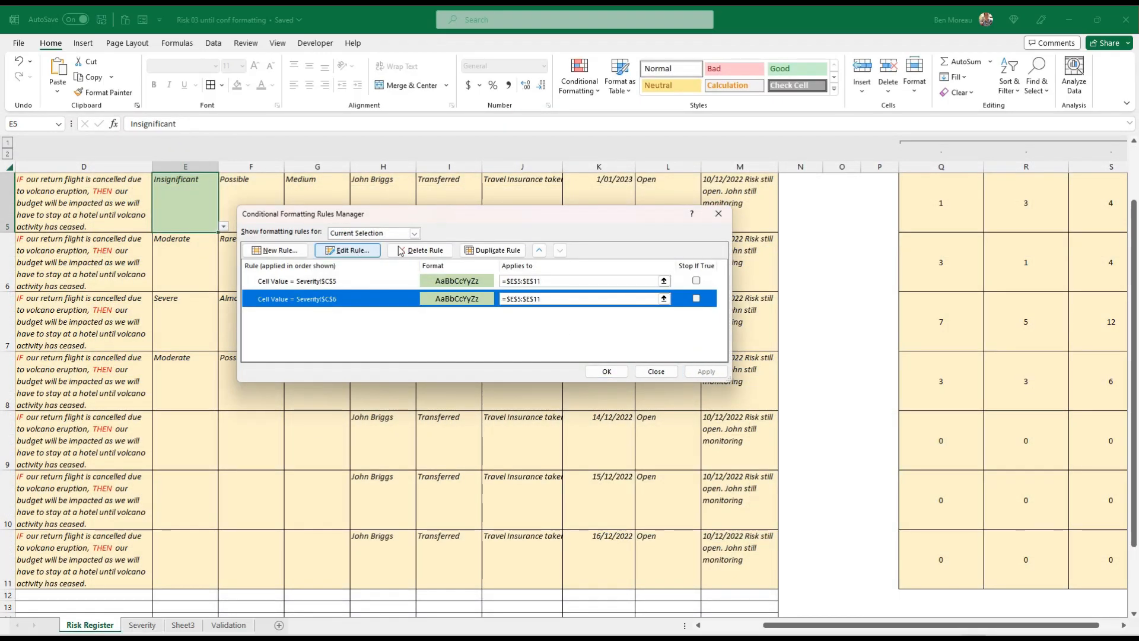
pyautogui.click(493, 250)
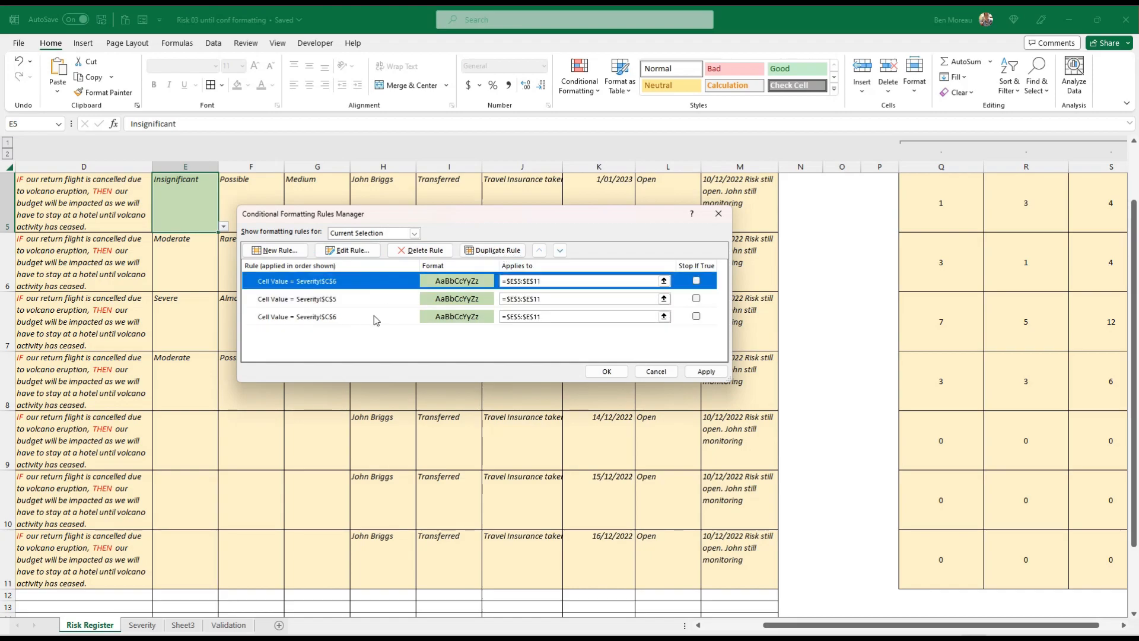
pyautogui.click(376, 318)
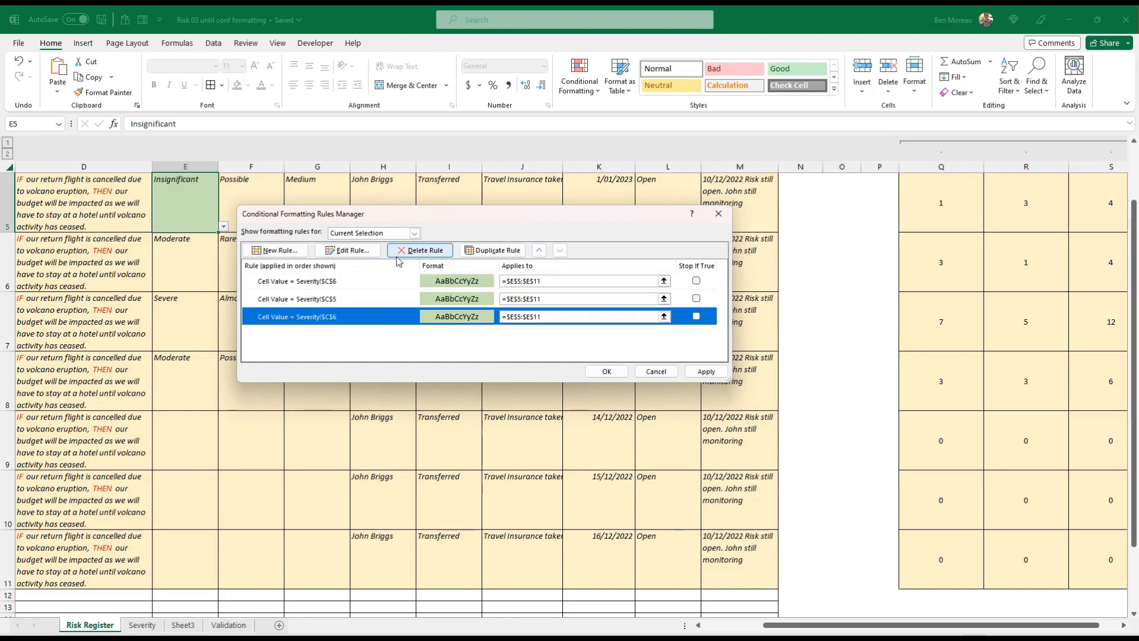
pyautogui.click(355, 252)
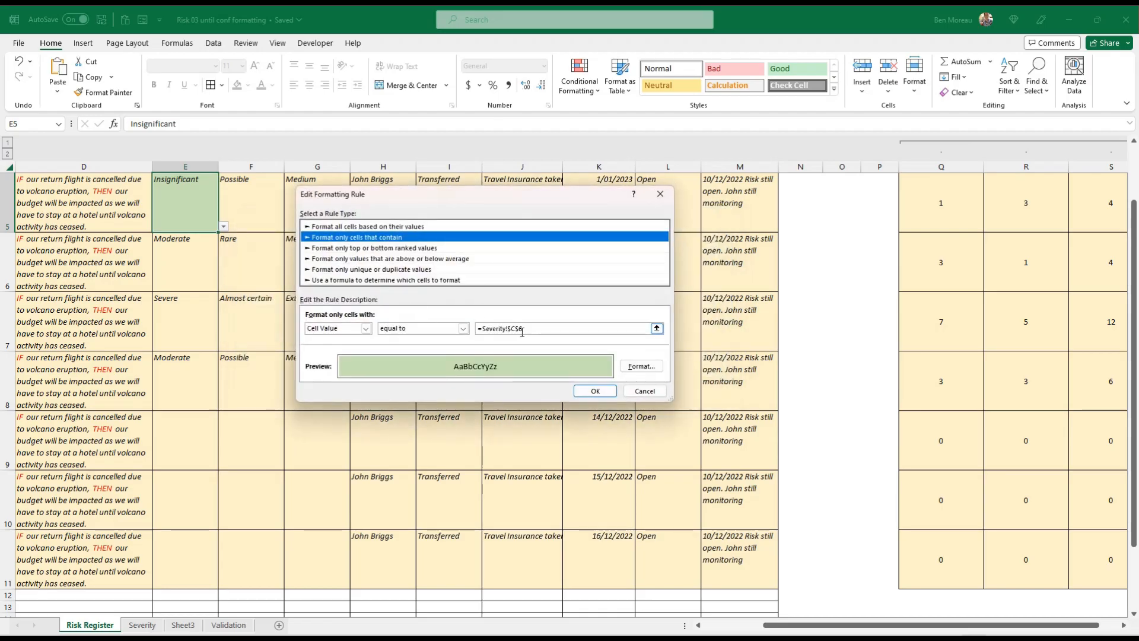
pyautogui.click(641, 366)
pyautogui.click(423, 219)
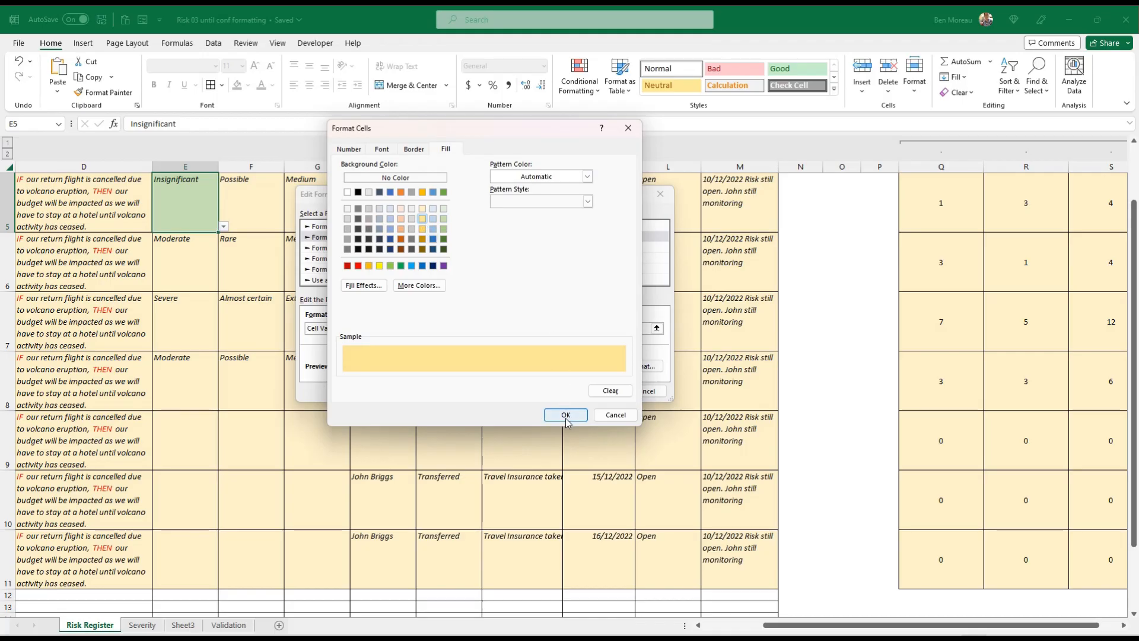
pyautogui.click(565, 415)
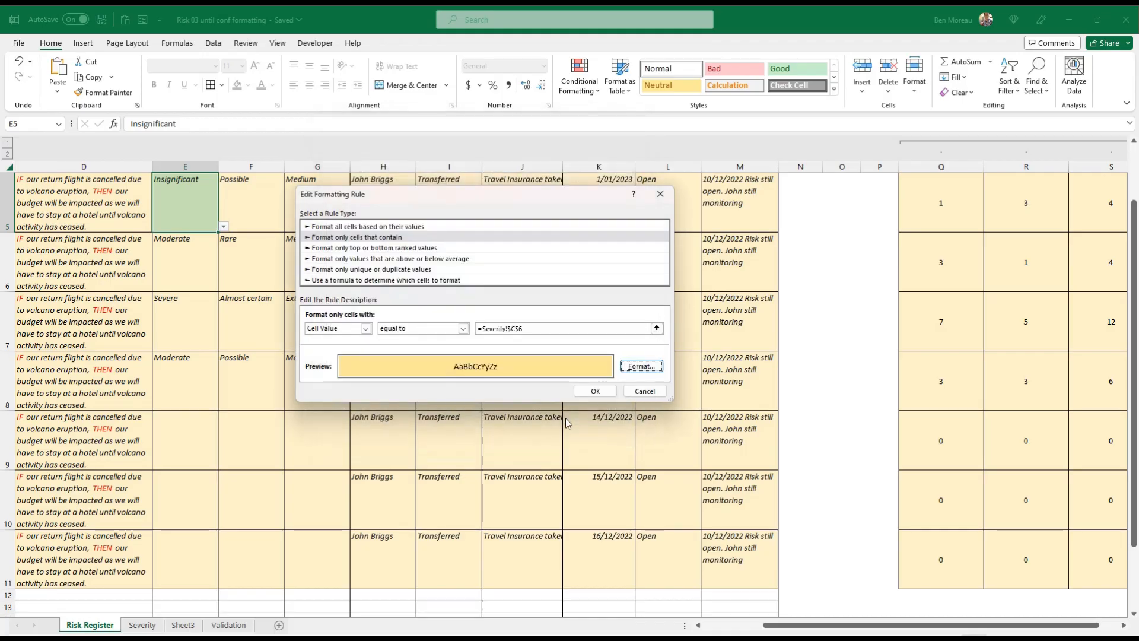
# Make the yellow rule match cell values equal to Severity!$C$7 for Moderate
pyautogui.click(533, 325)
pyautogui.click(178, 238)
pyautogui.click(572, 330)
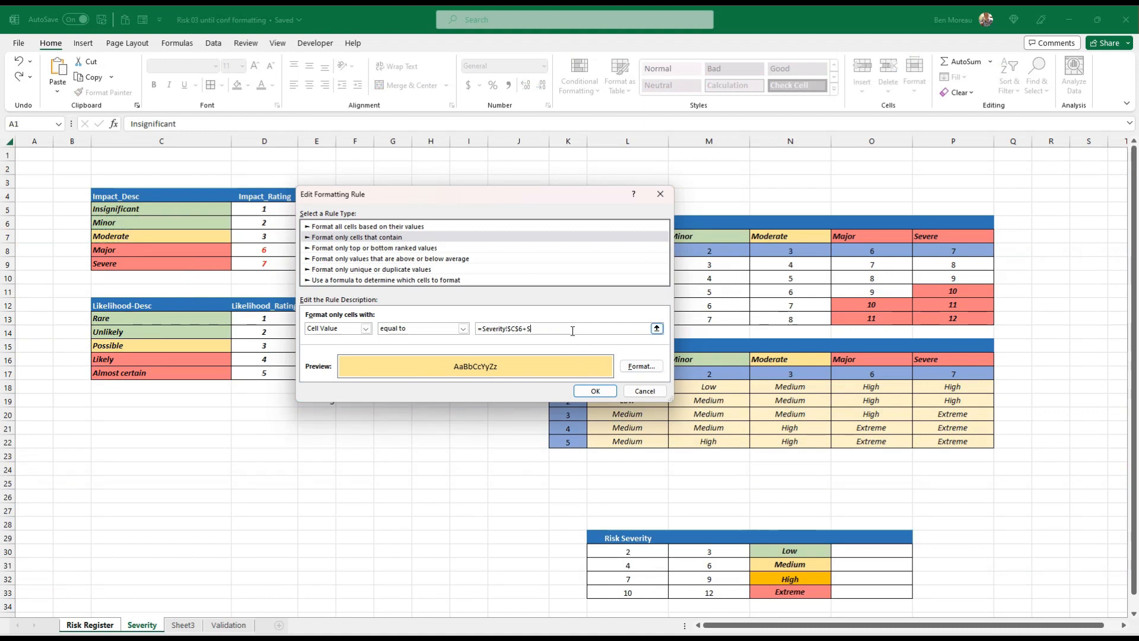
pyautogui.click(595, 389)
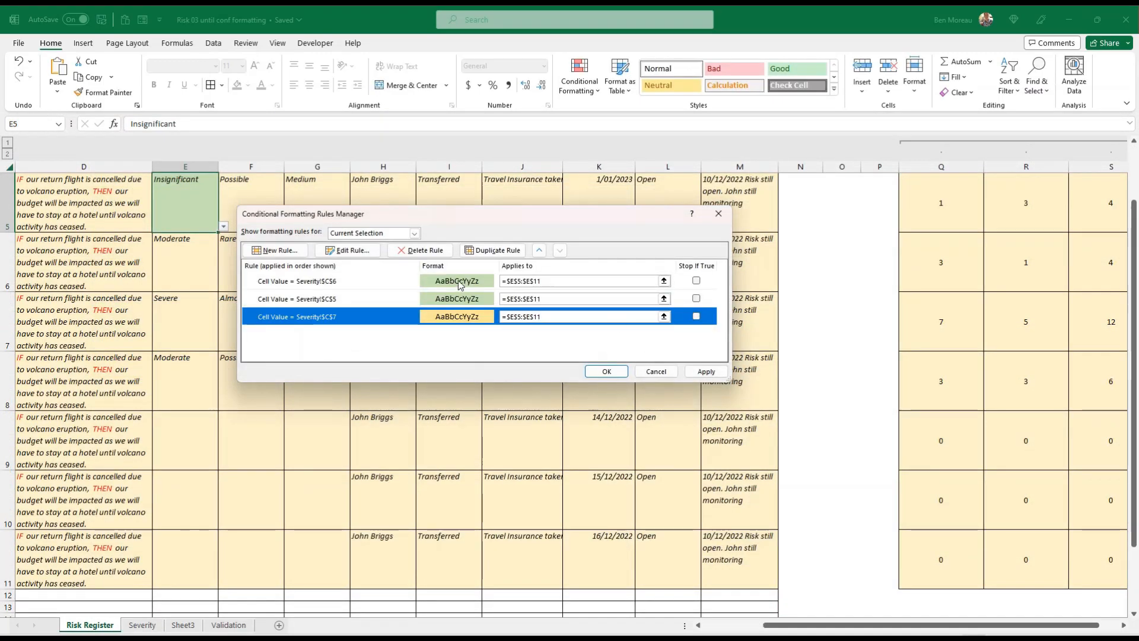
# Duplicate the Moderate rule, move the copy to the end of the rule order, and point it to Severity!$C$8 for Major
pyautogui.click(493, 250)
pyautogui.click(559, 250)
pyautogui.click(560, 251)
pyautogui.click(559, 250)
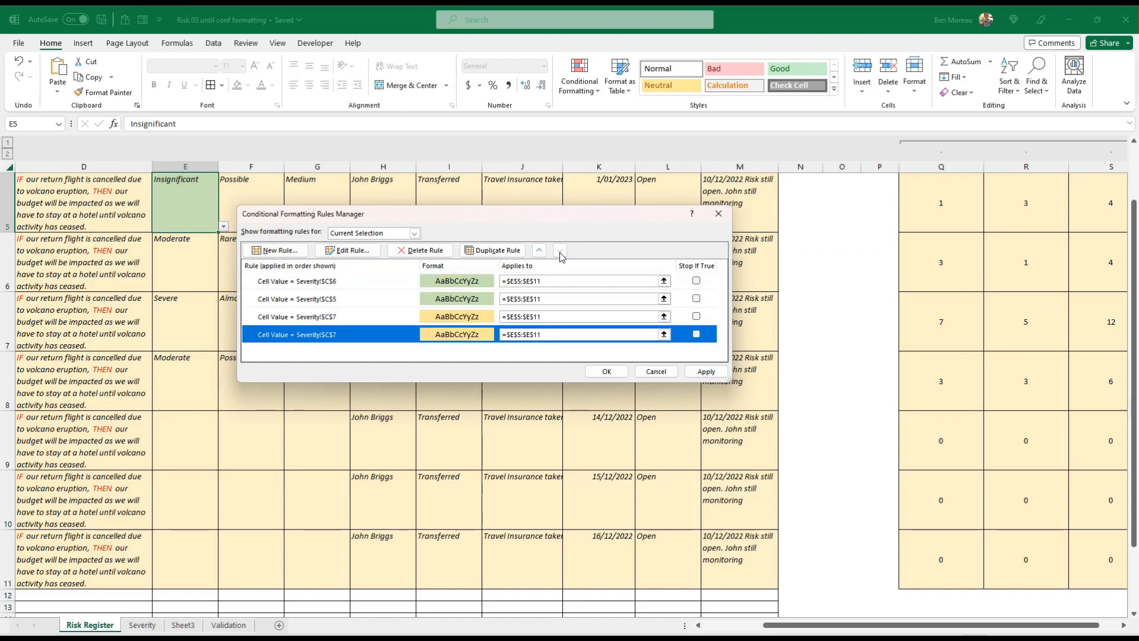
pyautogui.click(347, 250)
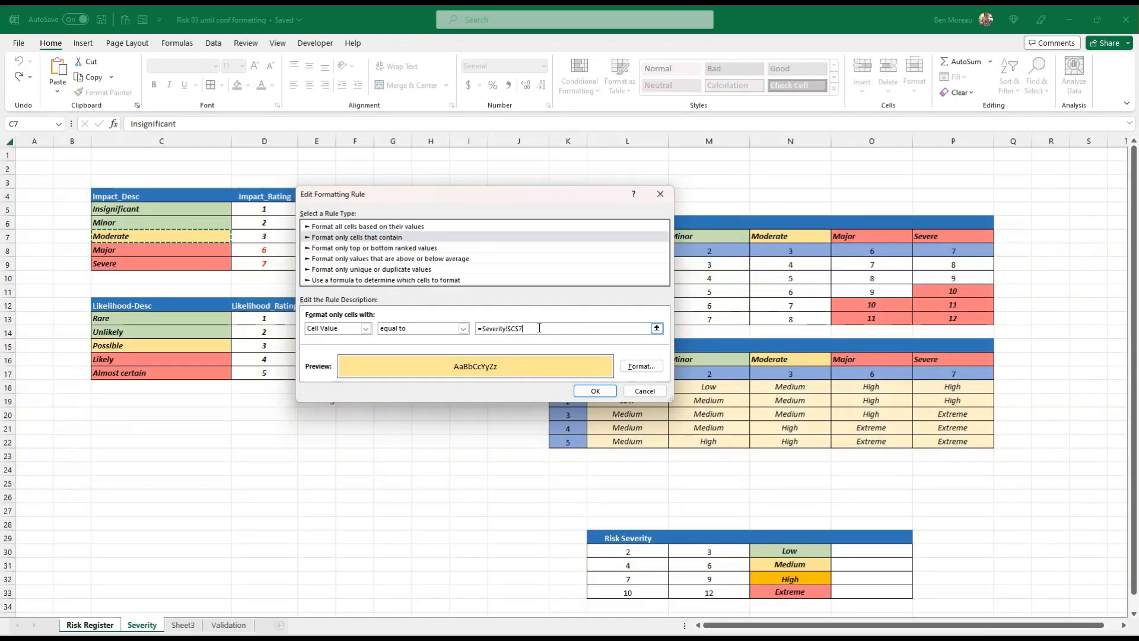
pyautogui.press('BackSpace')
# Give the Major rule a light red fill chosen from the standard colors
pyautogui.click(638, 367)
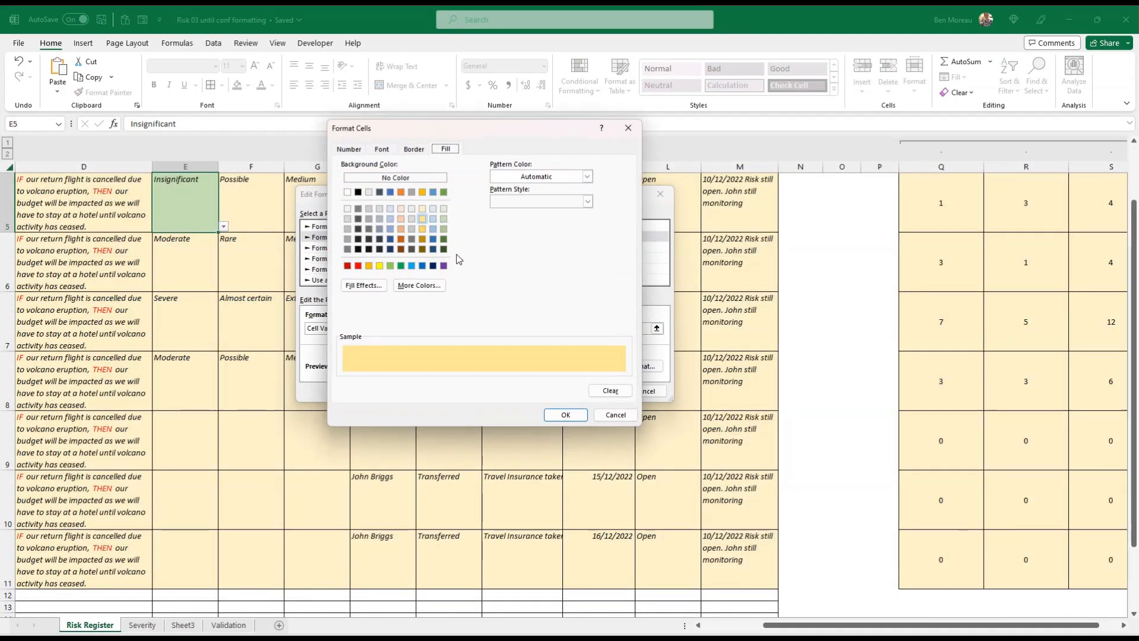
pyautogui.click(414, 287)
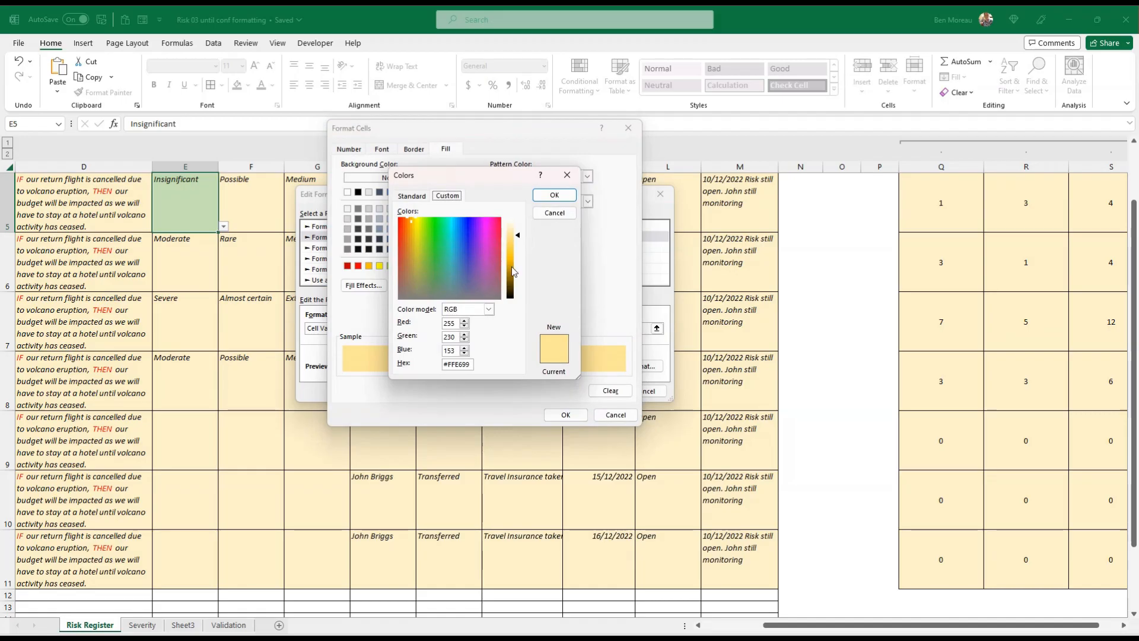
pyautogui.click(411, 196)
pyautogui.click(469, 279)
pyautogui.click(461, 280)
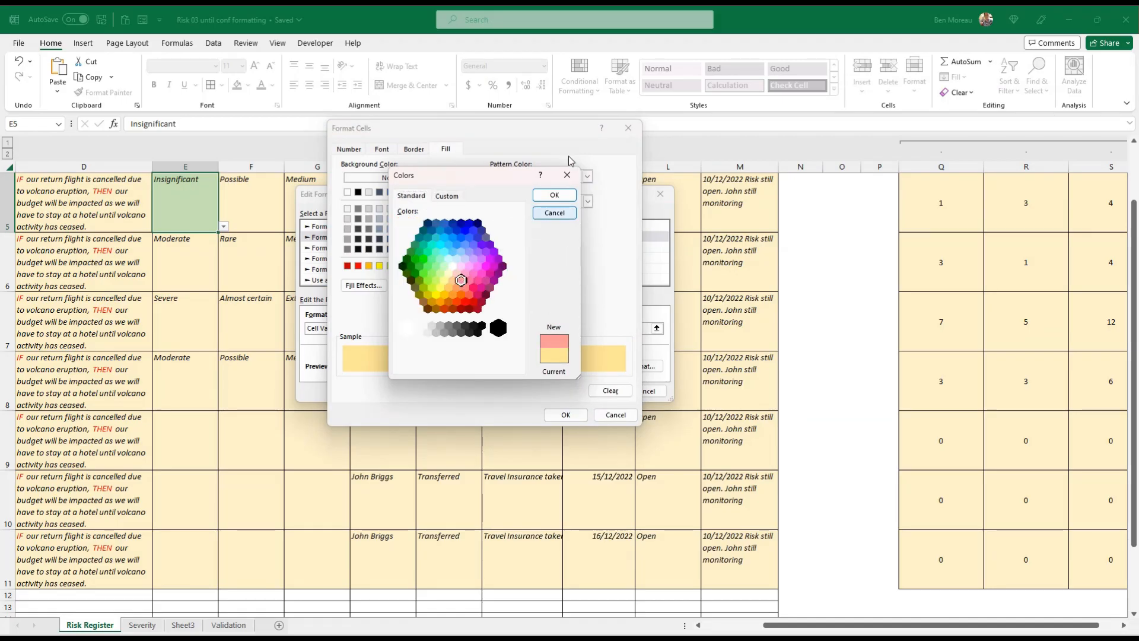
pyautogui.click(553, 195)
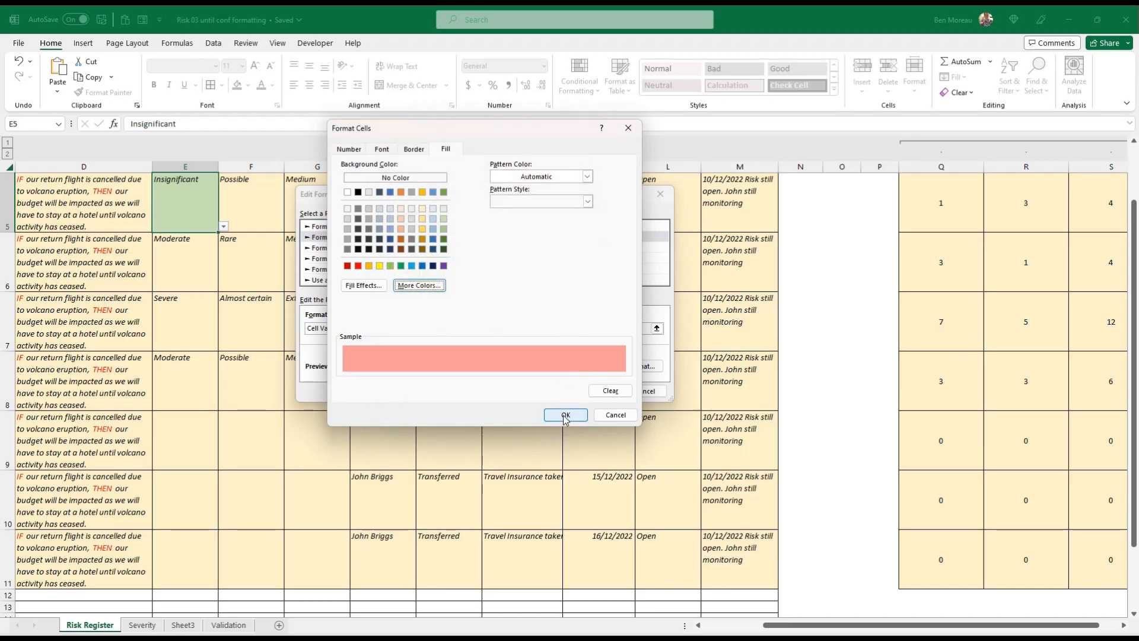
pyautogui.click(565, 414)
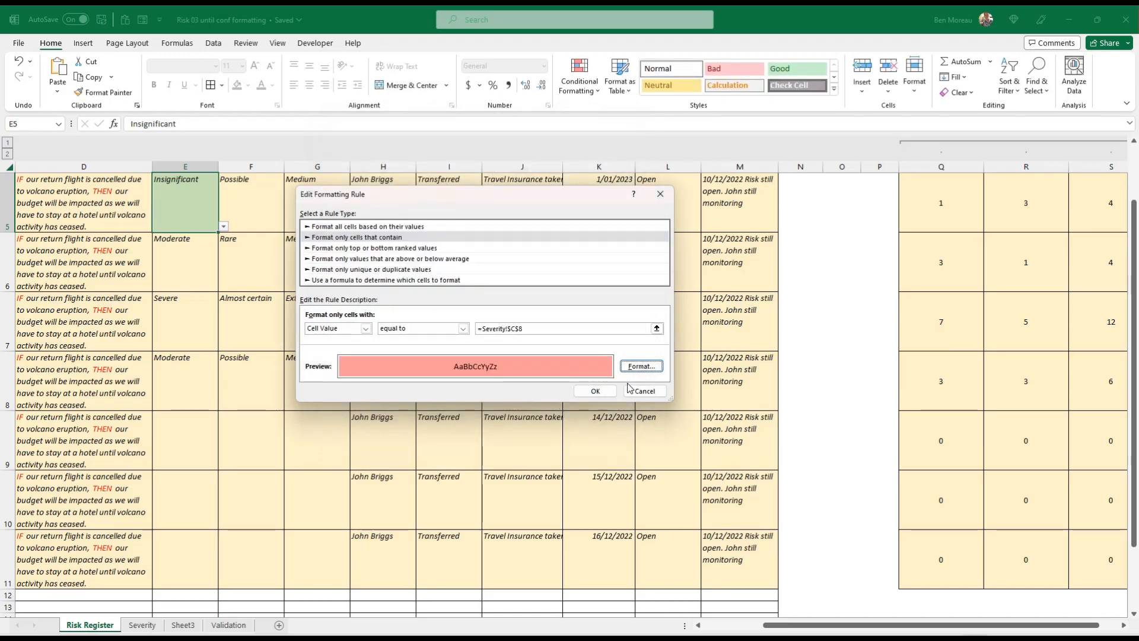
pyautogui.click(593, 392)
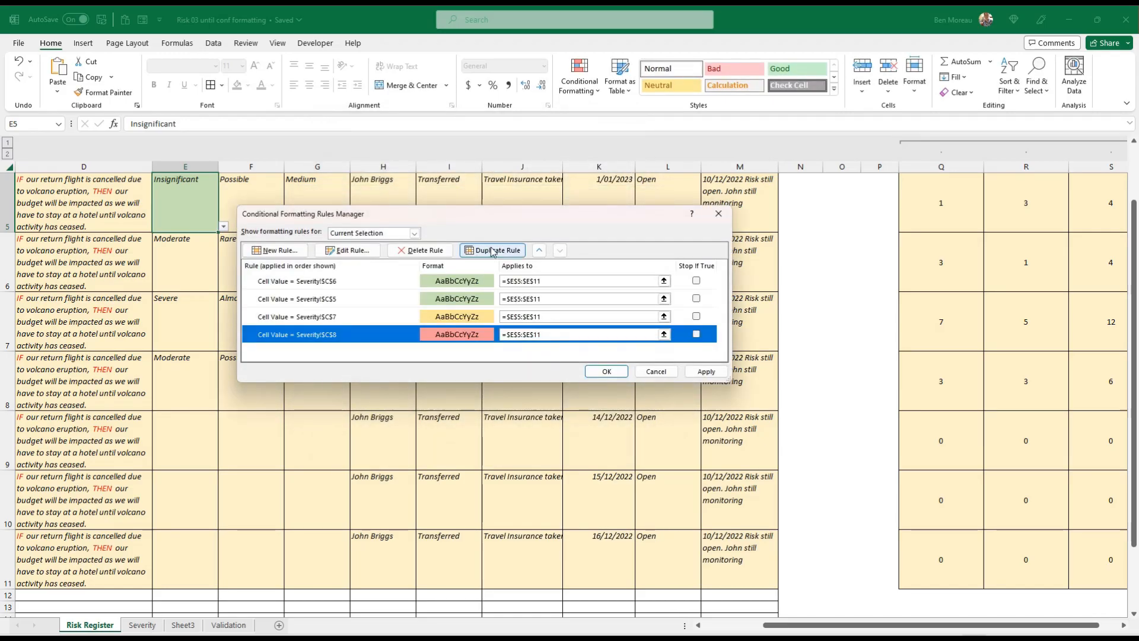
# Duplicate the Major rule, move the copy last, point it to Severity!$C$9 for Severe, and apply all the rules
pyautogui.click(492, 251)
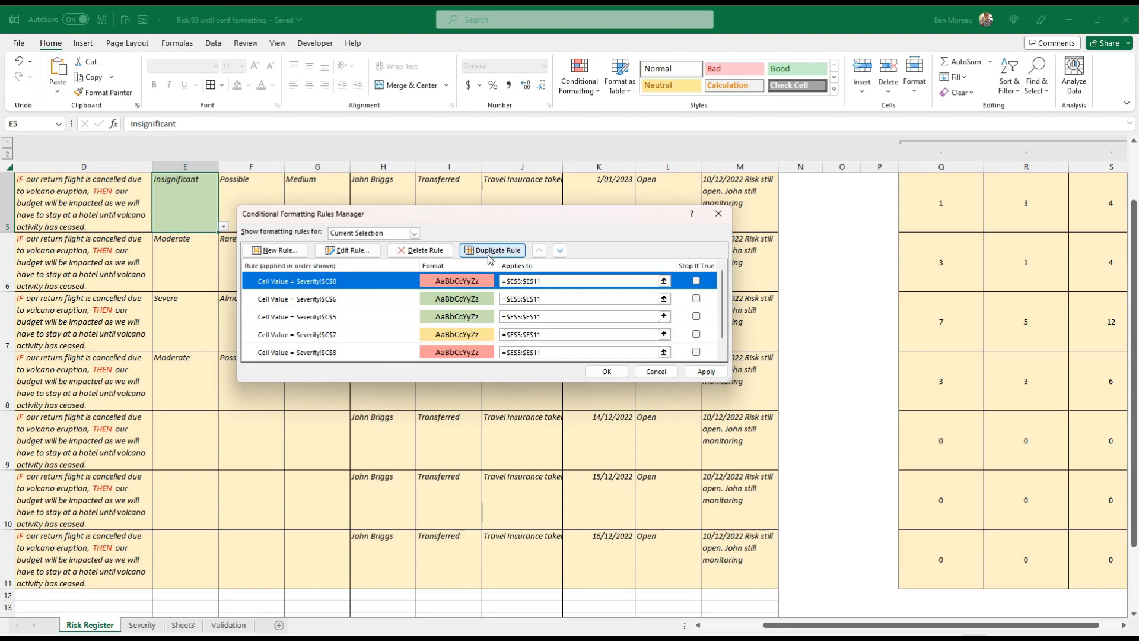
pyautogui.click(562, 254)
pyautogui.click(563, 254)
pyautogui.click(562, 254)
pyautogui.click(563, 255)
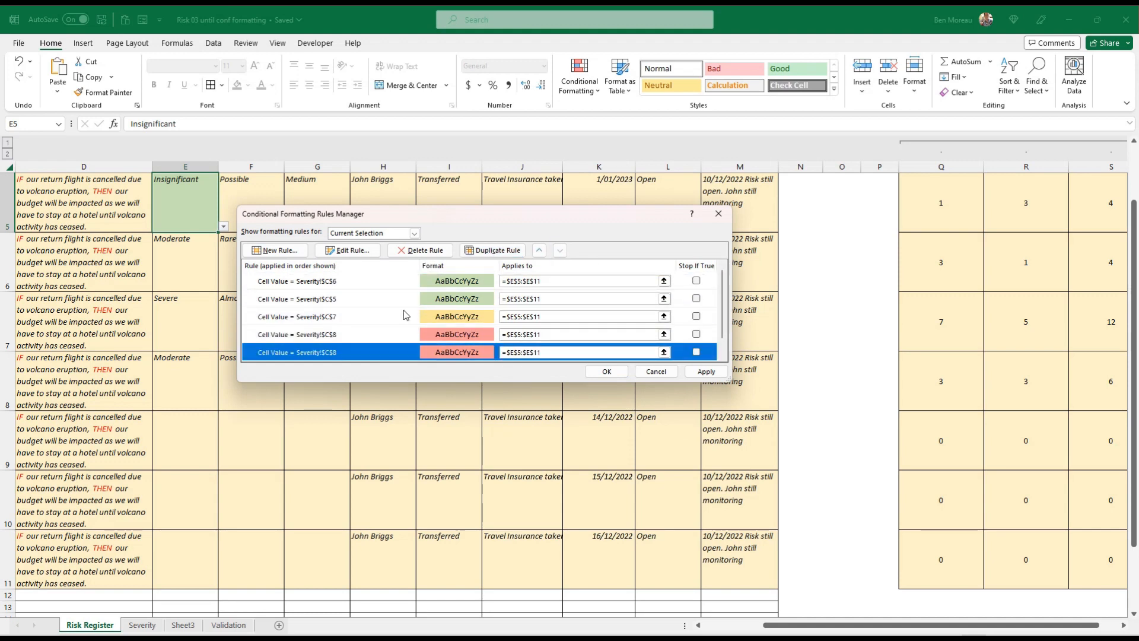
pyautogui.click(348, 250)
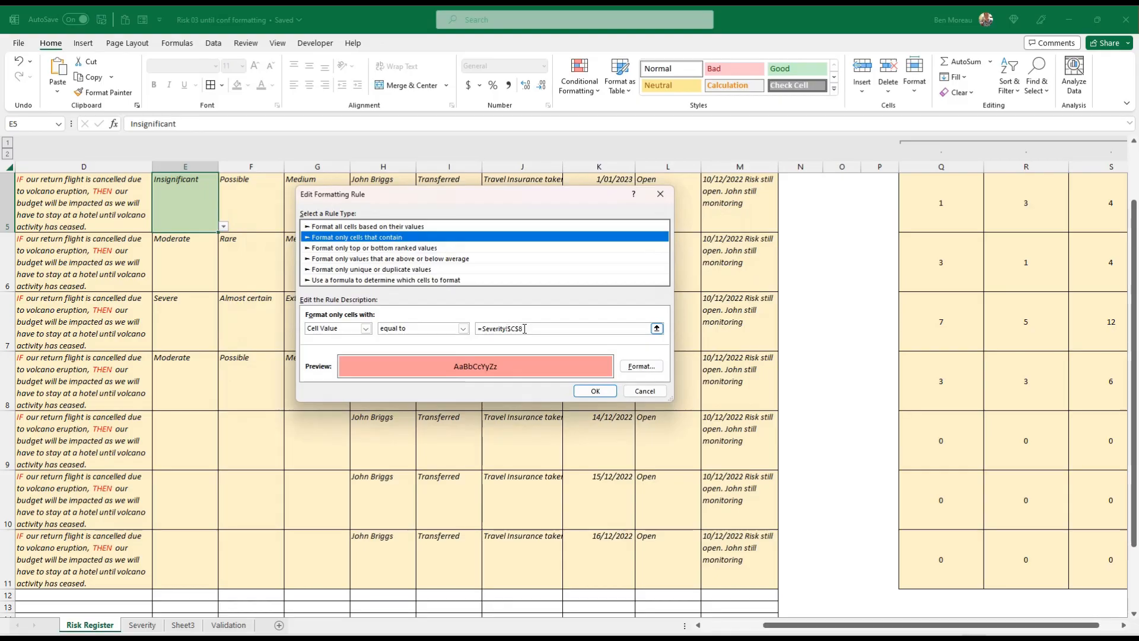
pyautogui.press('BackSpace')
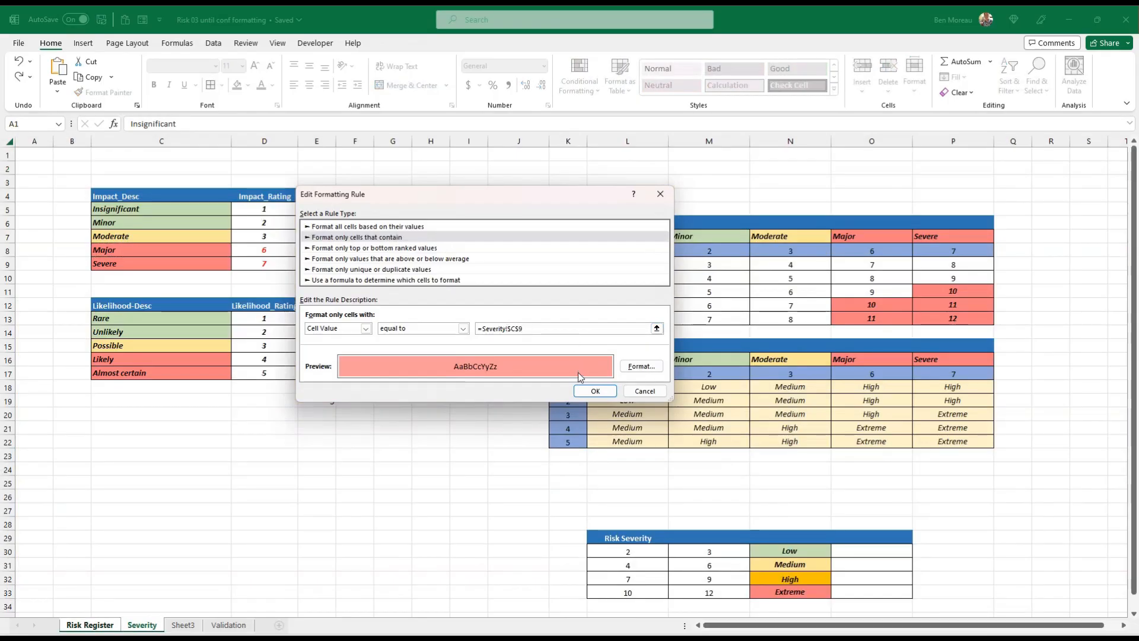
pyautogui.click(595, 391)
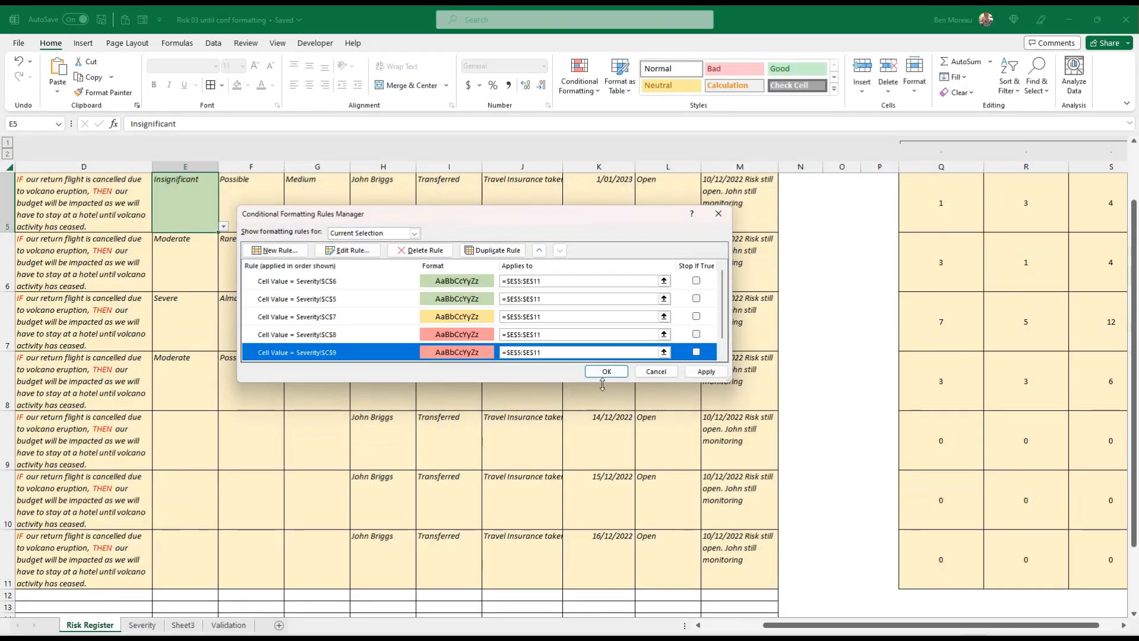
pyautogui.click(704, 371)
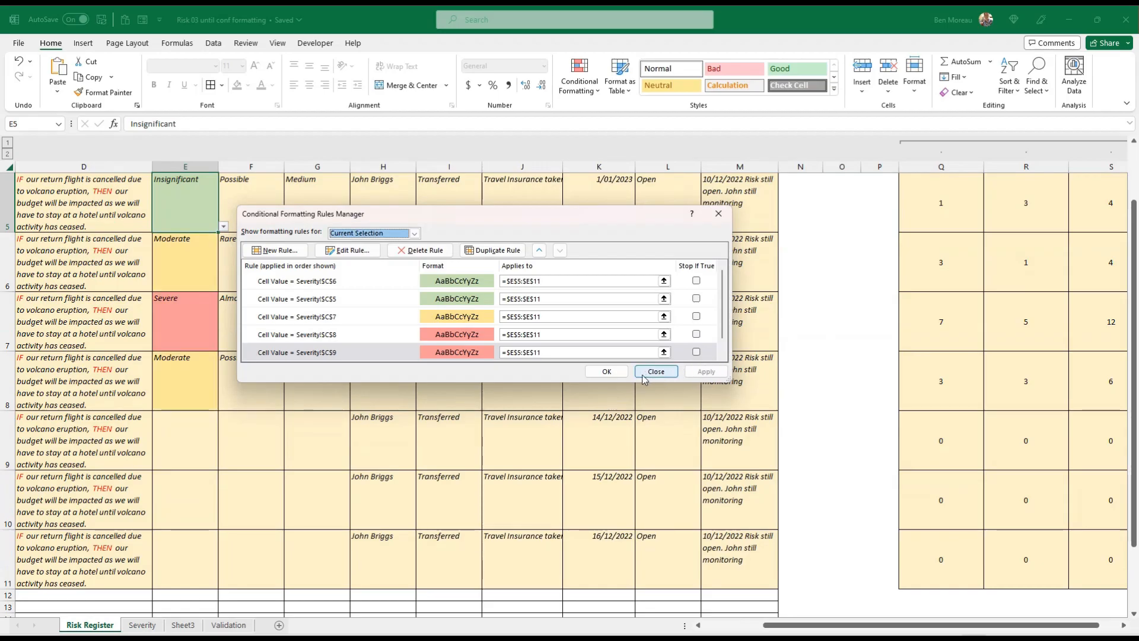
pyautogui.click(600, 372)
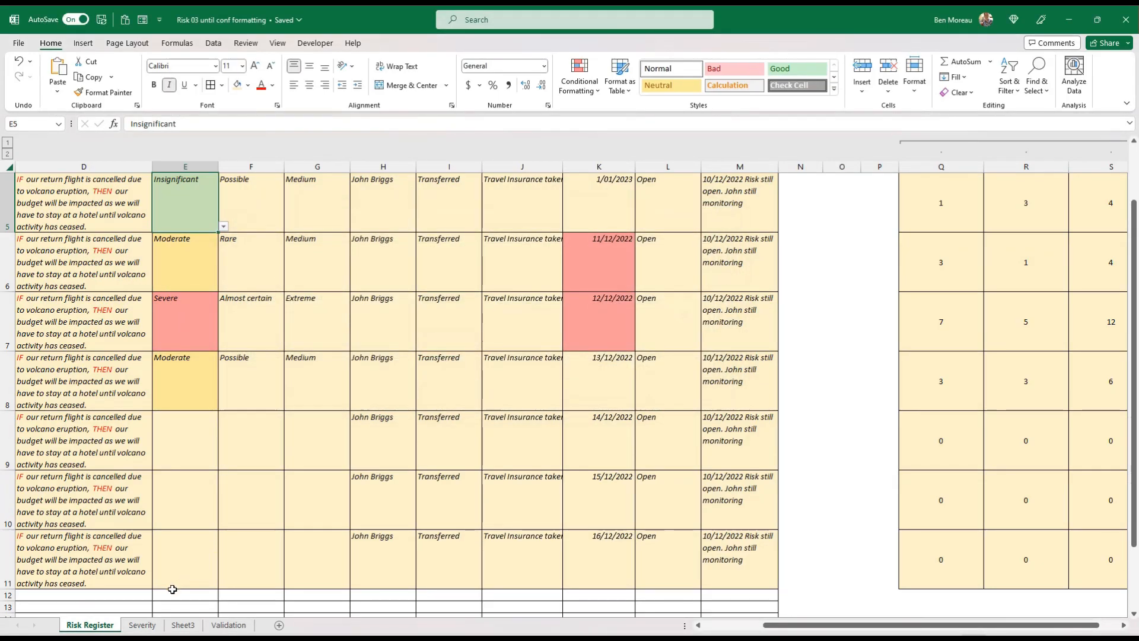
# Review the Severity sheet's impact colors, and define a new rule on Likelihood cell F5 for cell values equal to Severity!$C$13 (Rare)
pyautogui.click(142, 625)
pyautogui.click(145, 236)
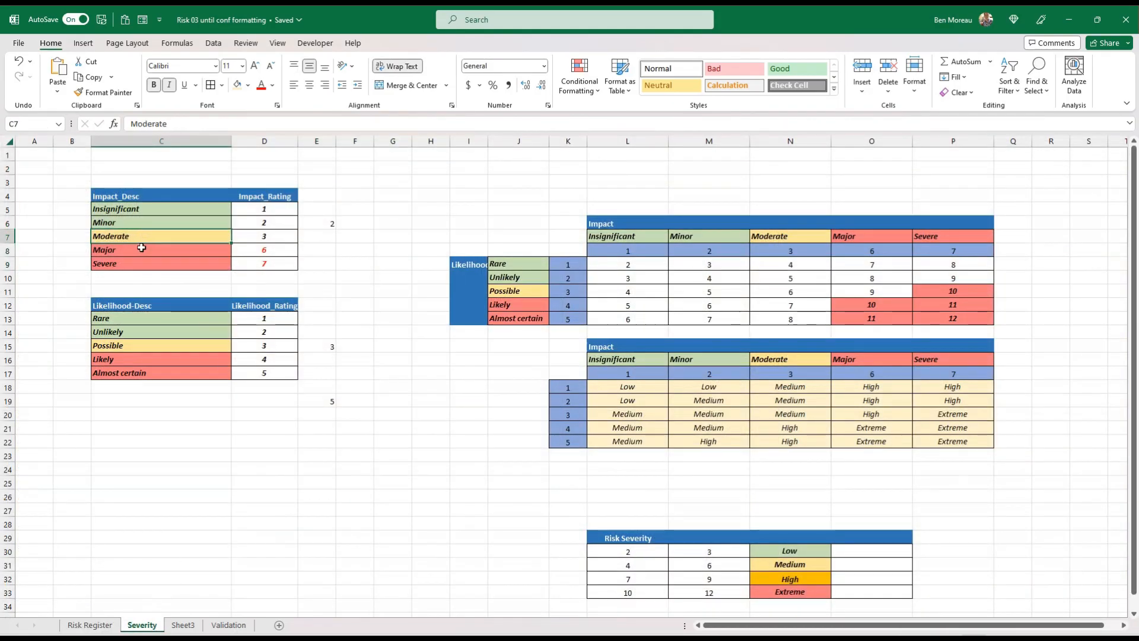
pyautogui.click(90, 624)
pyautogui.scroll(1, 256, 261)
pyautogui.click(256, 261)
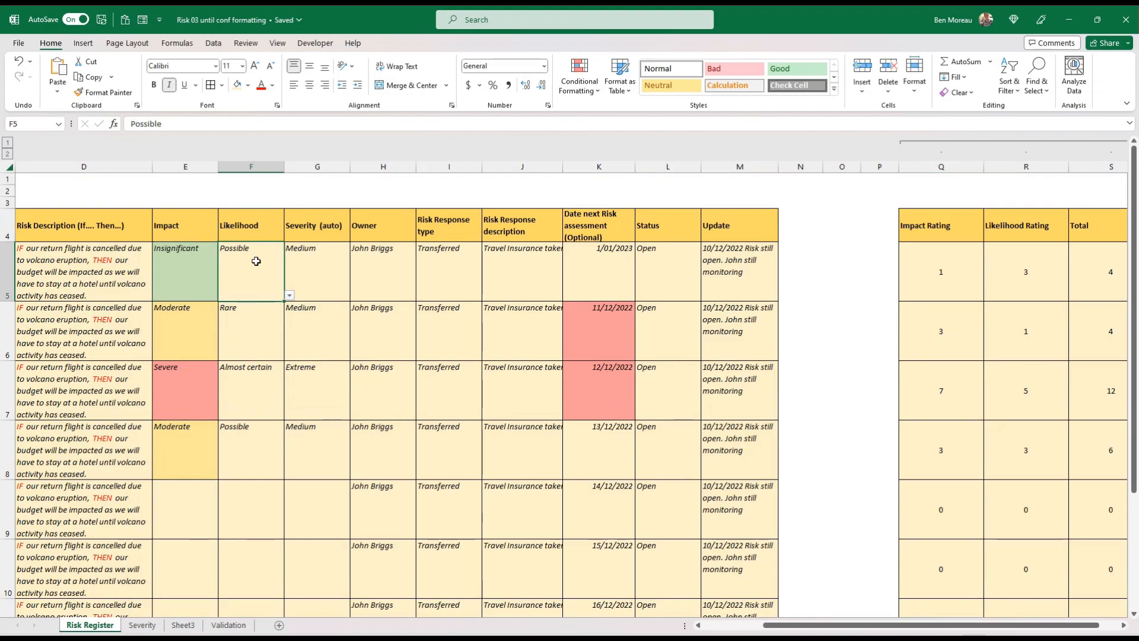
pyautogui.click(592, 90)
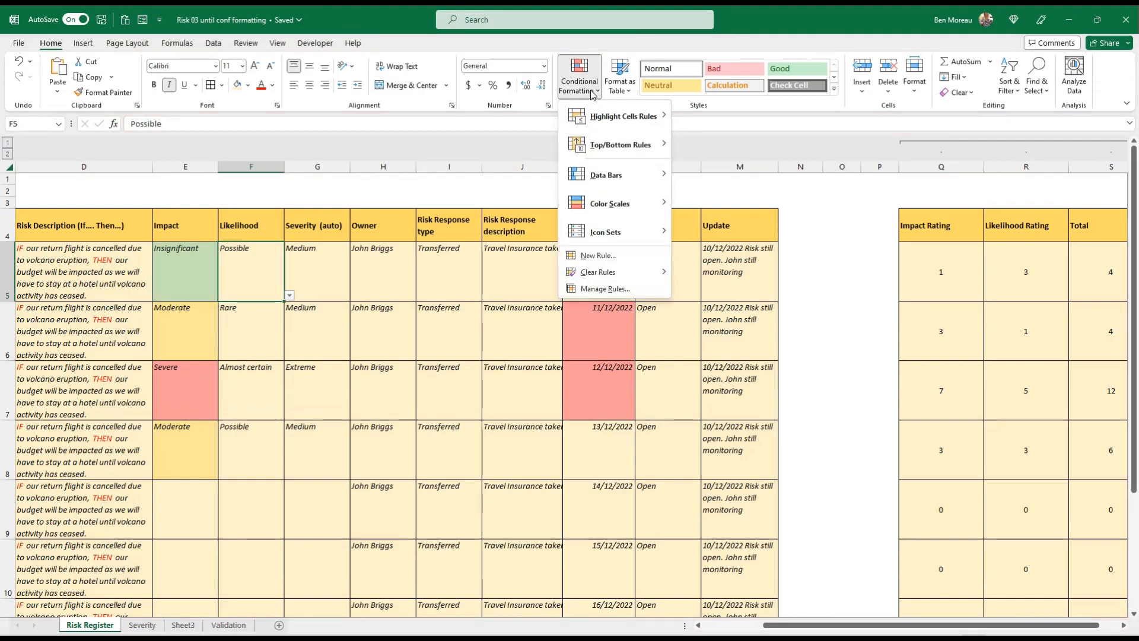
pyautogui.click(596, 256)
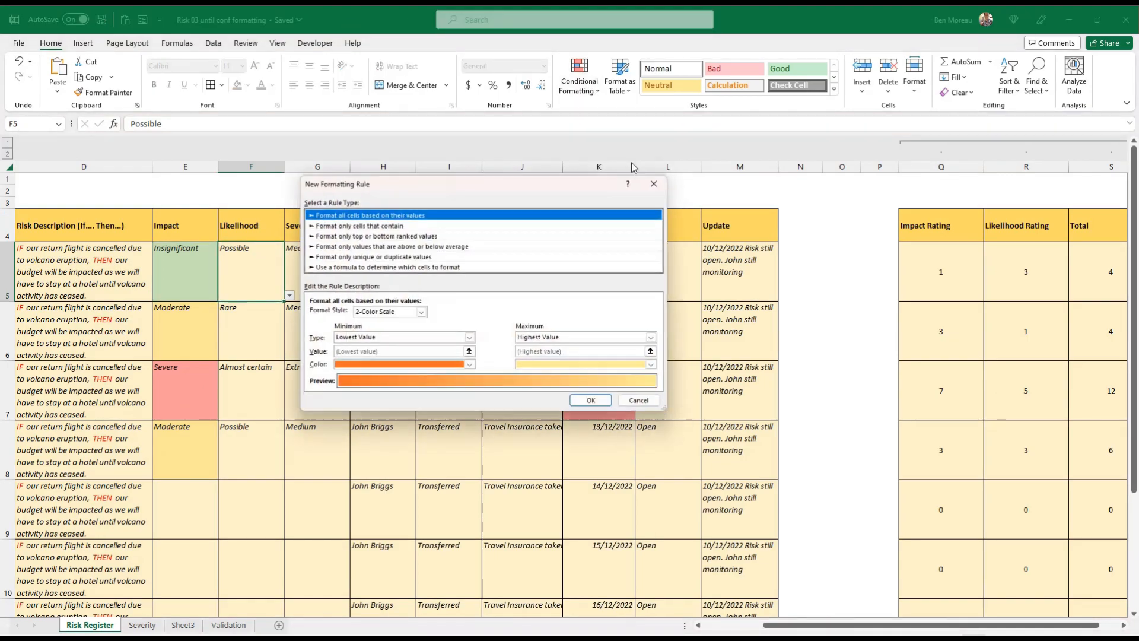
pyautogui.click(383, 225)
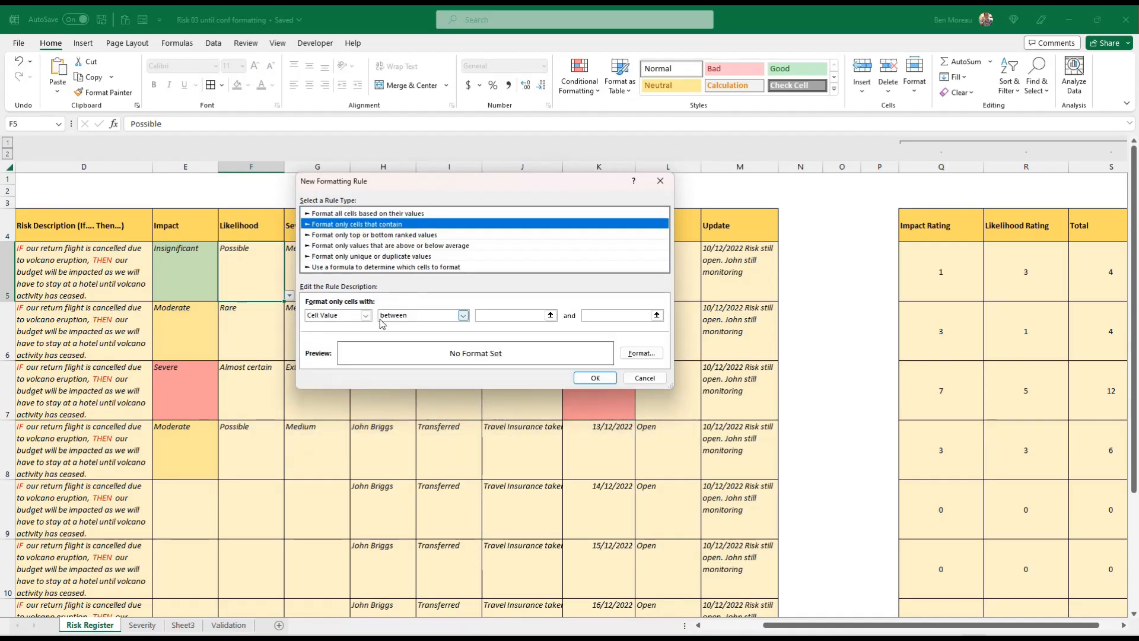
pyautogui.click(408, 321)
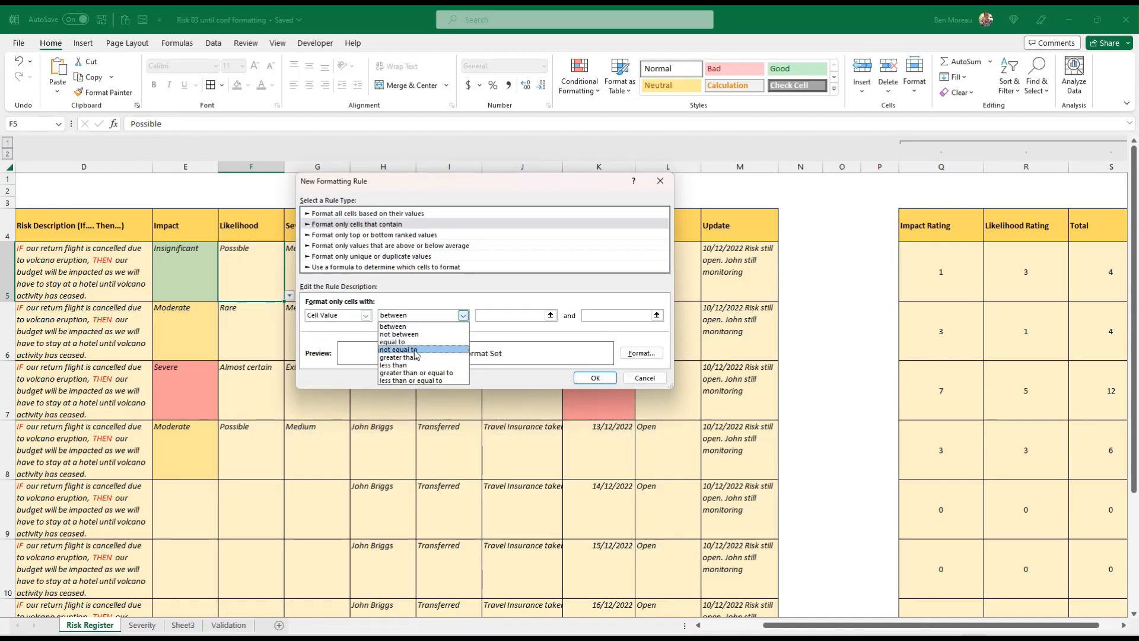
pyautogui.click(414, 343)
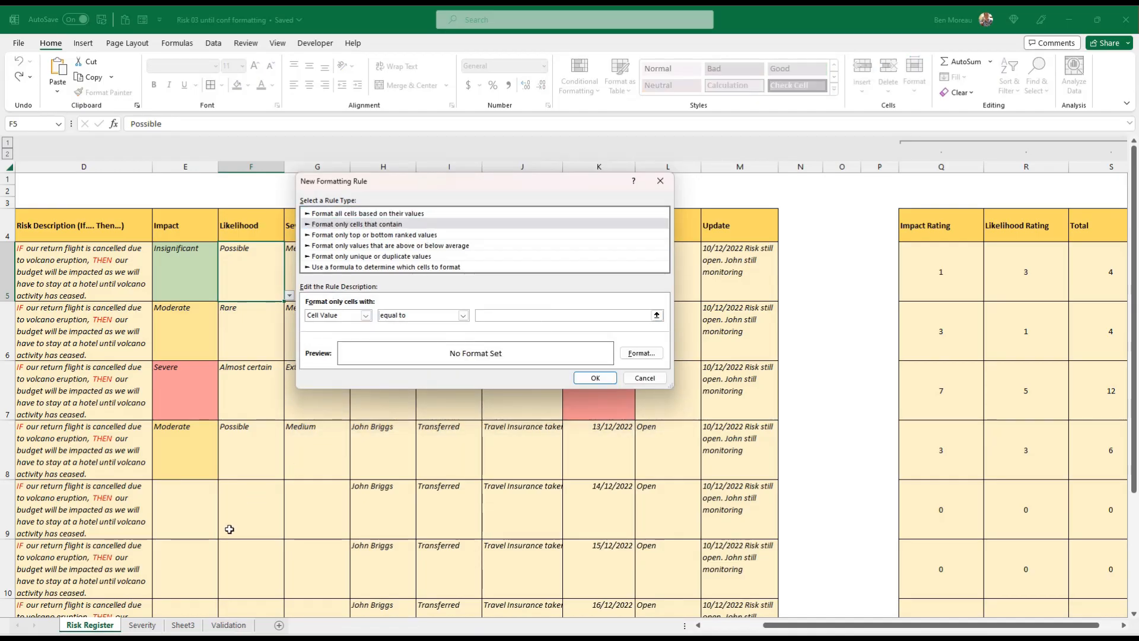
pyautogui.click(148, 628)
pyautogui.click(179, 318)
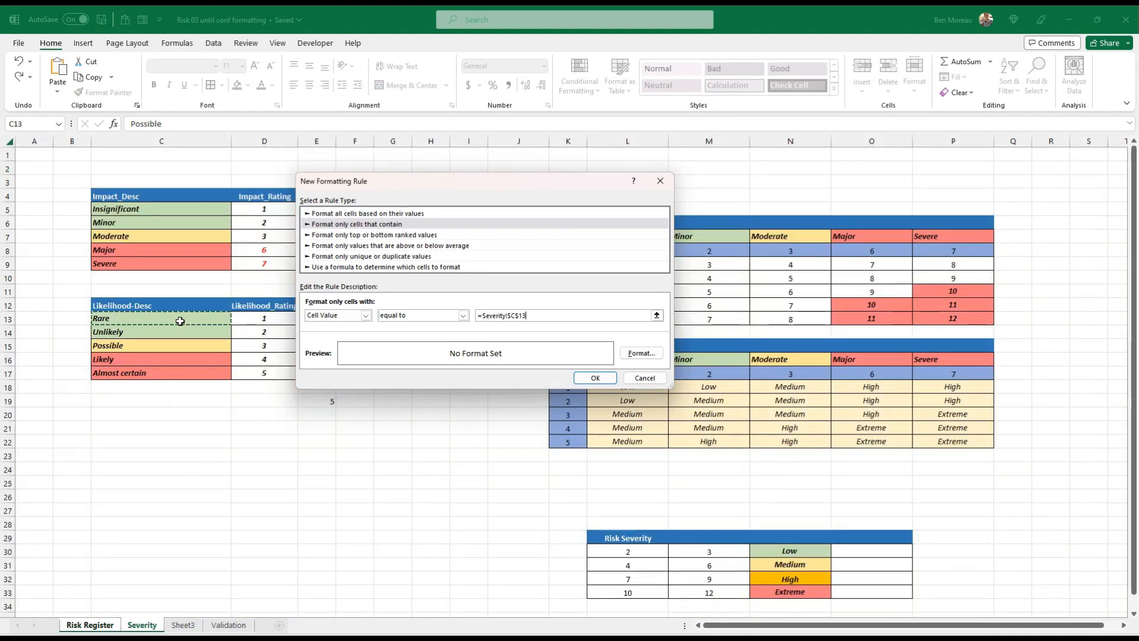
# Give the new Rare rule a light green fill and apply it to F5
pyautogui.click(640, 356)
pyautogui.click(444, 218)
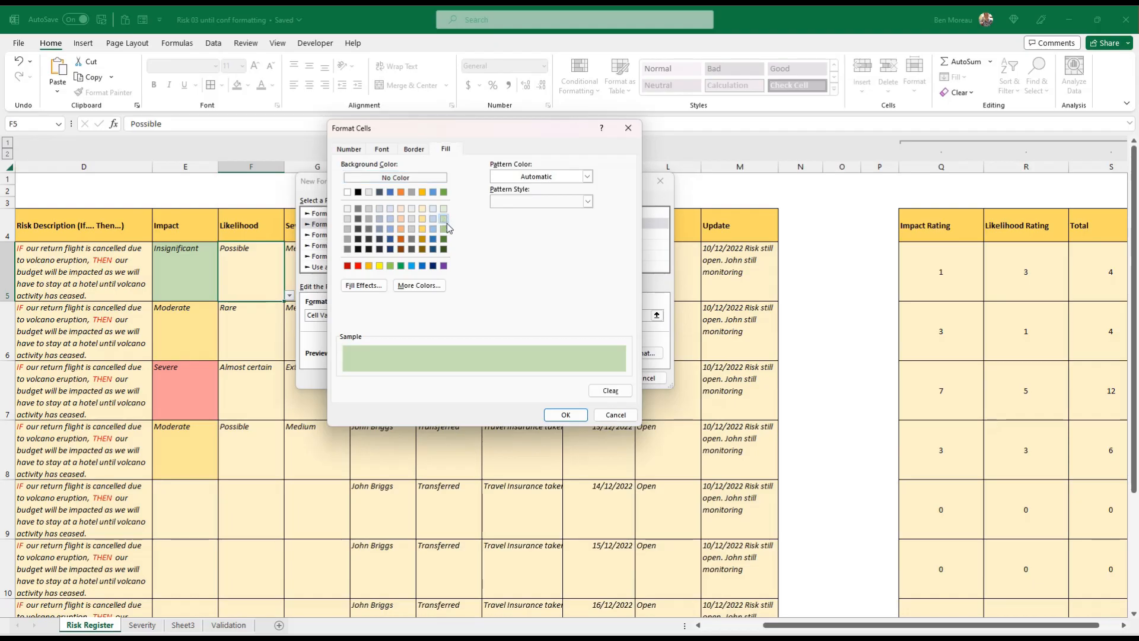
pyautogui.click(560, 413)
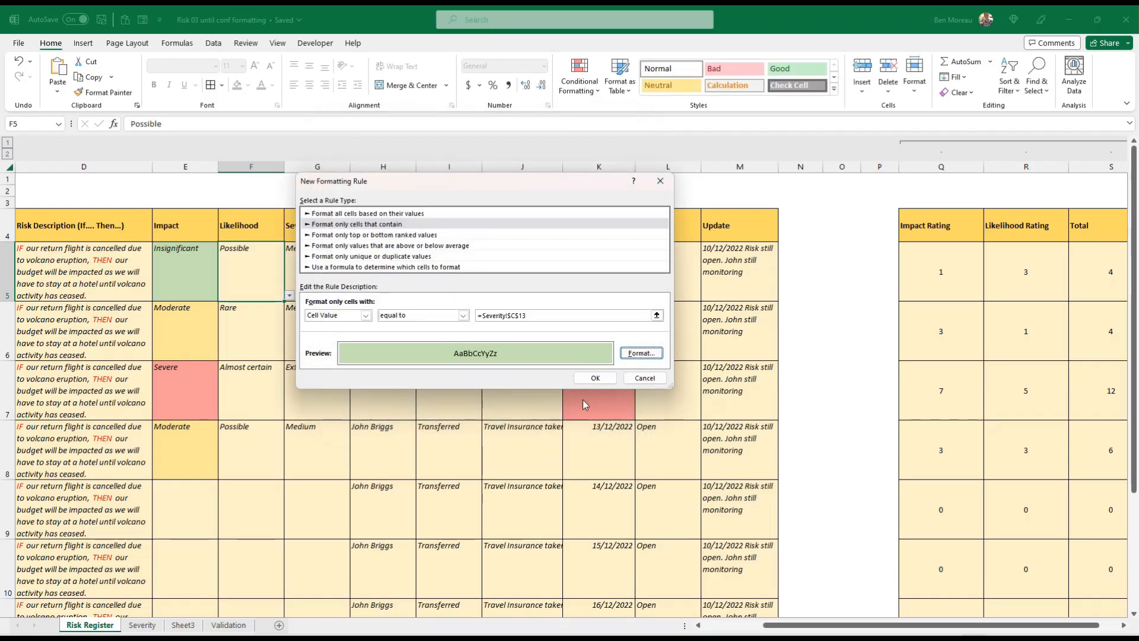
pyautogui.click(604, 377)
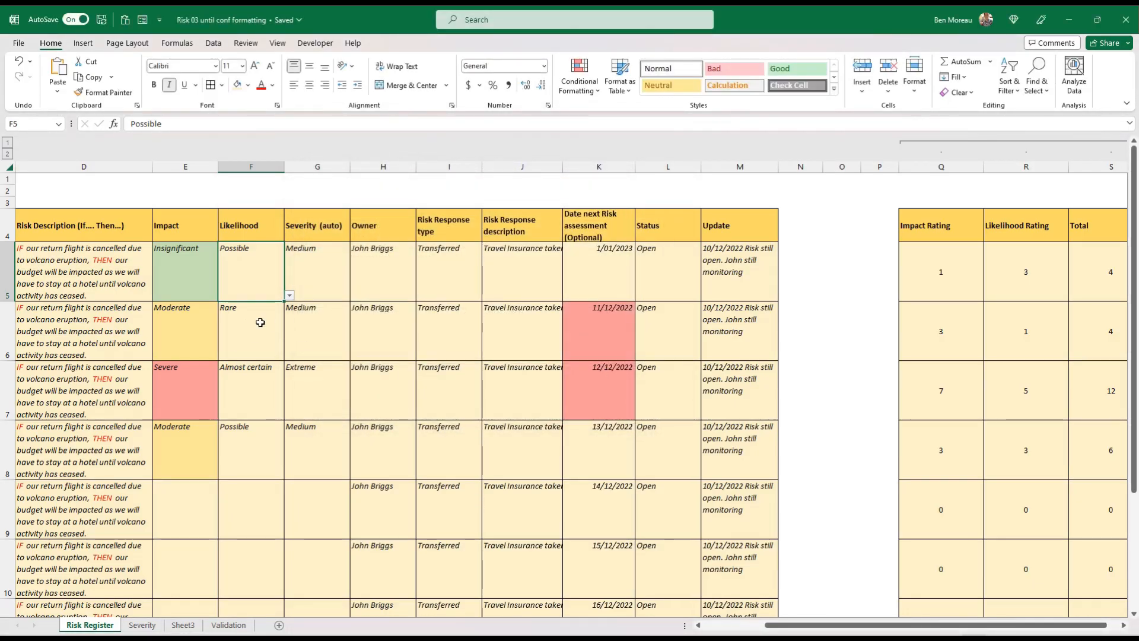
# Set the likelihood in F5 to Rare and extend its Severity!$C$13 formatting rule to =$F$5:$F$11
pyautogui.click(289, 296)
pyautogui.click(287, 304)
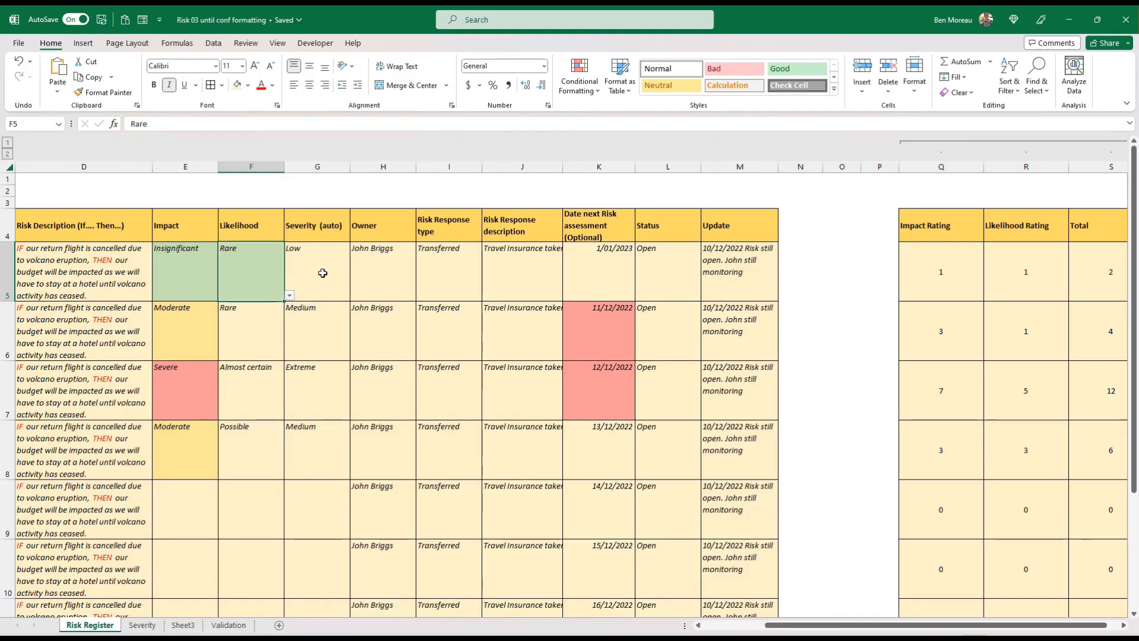
pyautogui.click(579, 74)
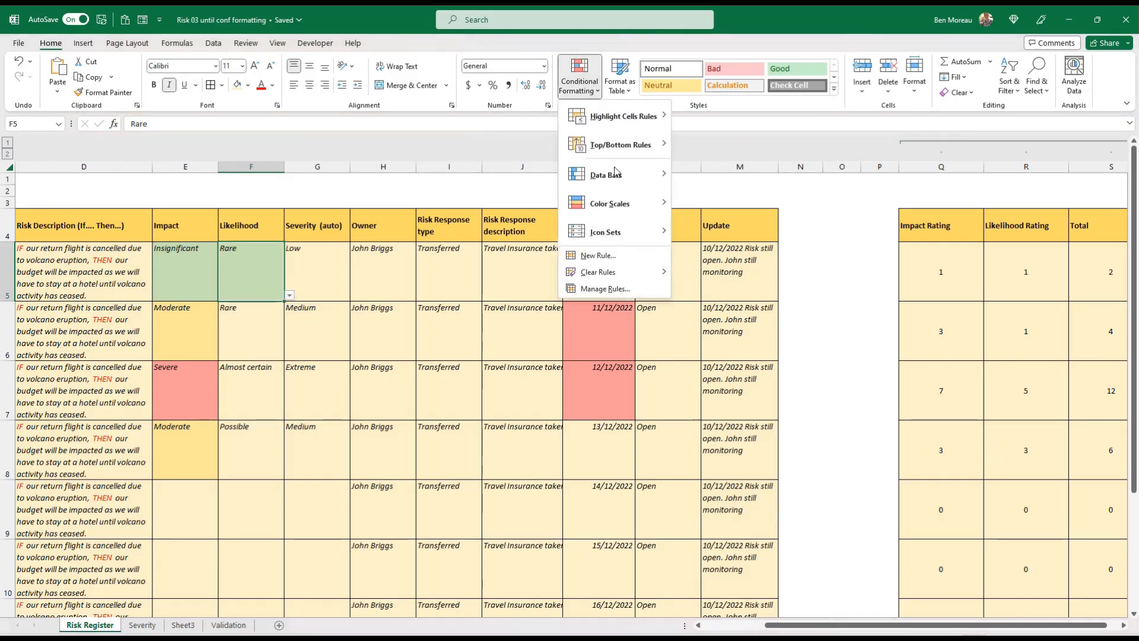
pyautogui.click(619, 290)
pyautogui.click(540, 271)
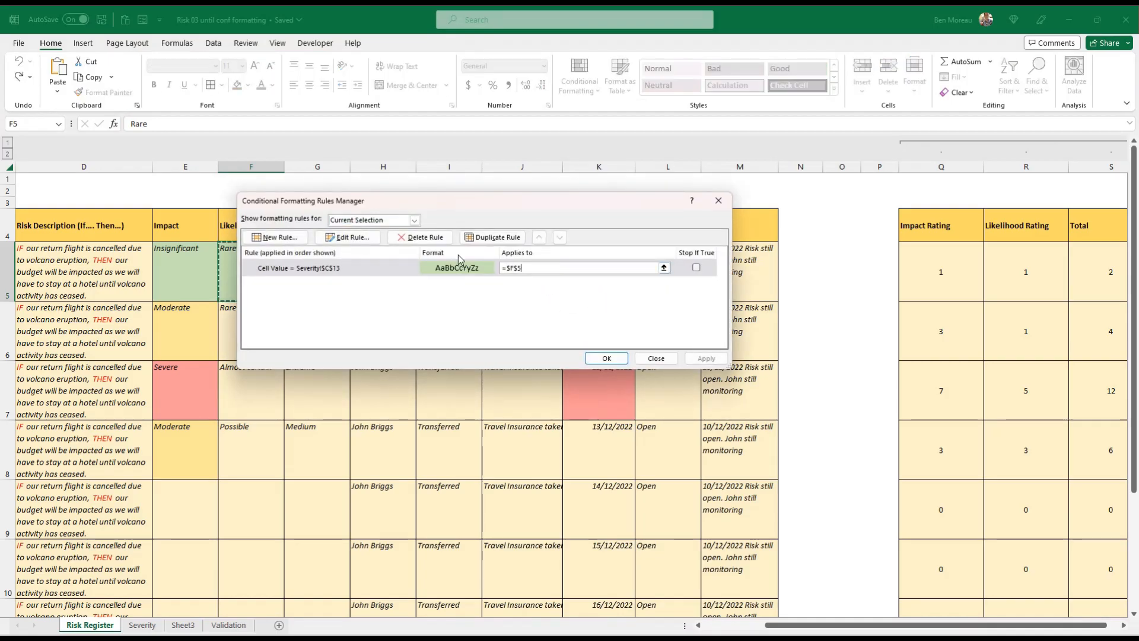
pyautogui.moveTo(428, 202); pyautogui.dragTo(481, 194)
pyautogui.click(237, 273)
pyautogui.moveTo(237, 273); pyautogui.dragTo(249, 569)
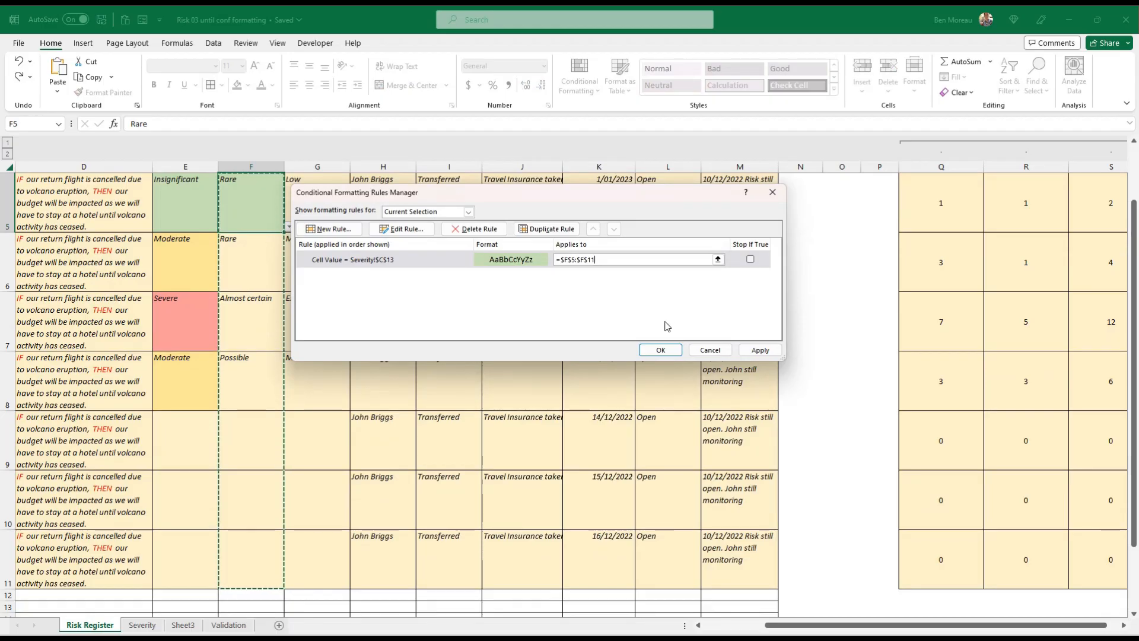
pyautogui.click(659, 350)
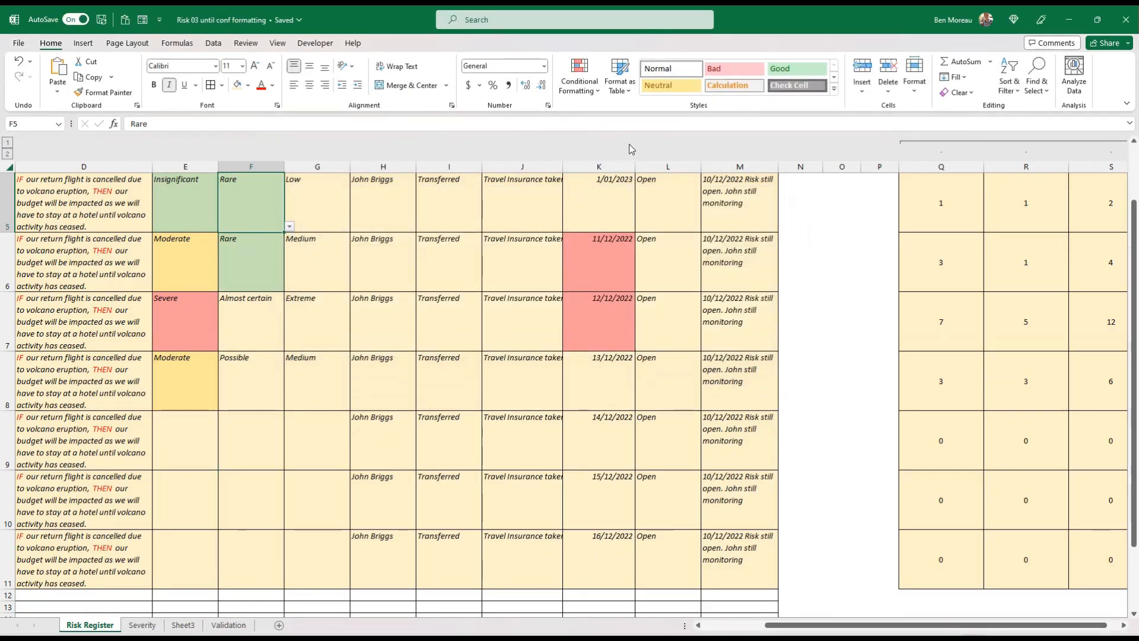
# Duplicate the Rare rule for the Likelihood column and point the copy to Severity!$C$14 for Unlikely
pyautogui.click(584, 83)
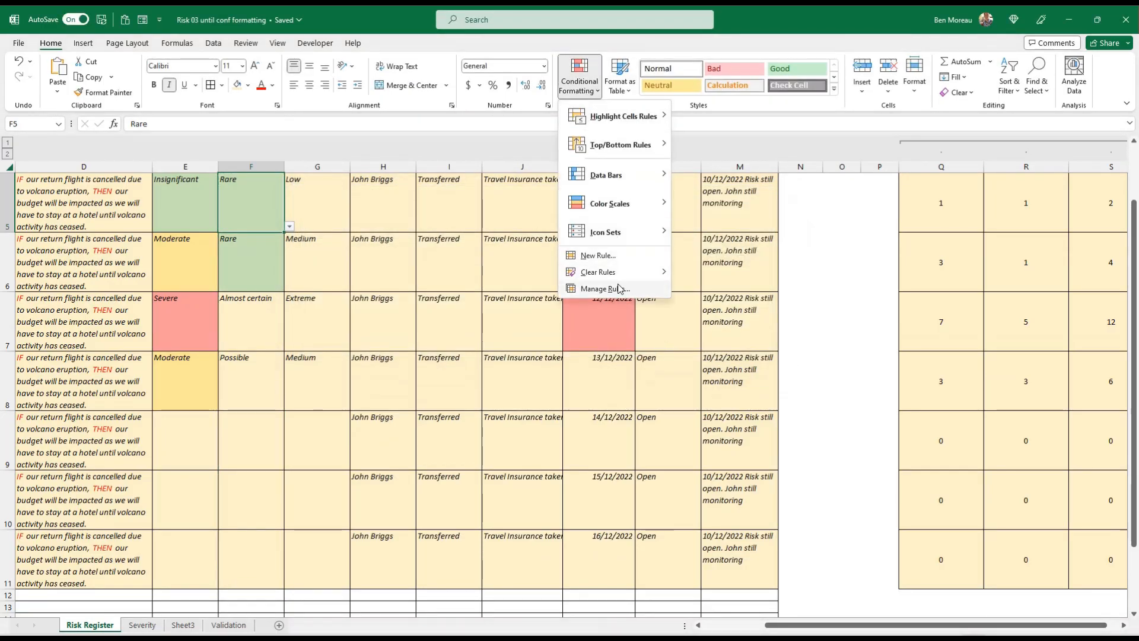
pyautogui.click(619, 289)
pyautogui.click(457, 261)
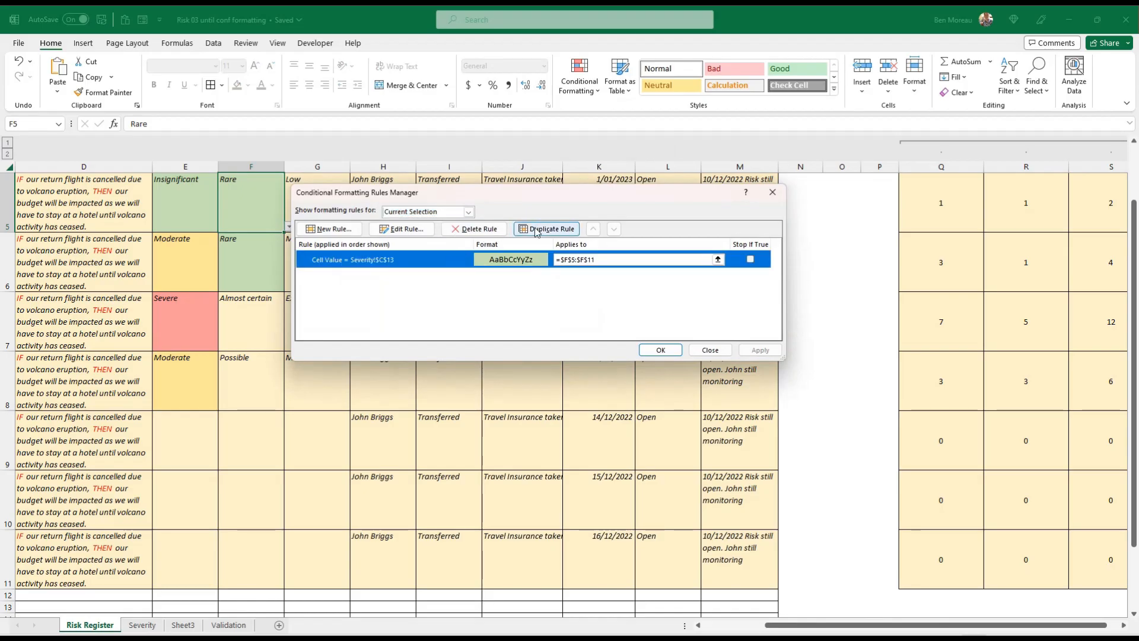
pyautogui.click(536, 230)
pyautogui.click(417, 279)
pyautogui.click(401, 229)
pyautogui.click(585, 308)
pyautogui.press('BackSpace')
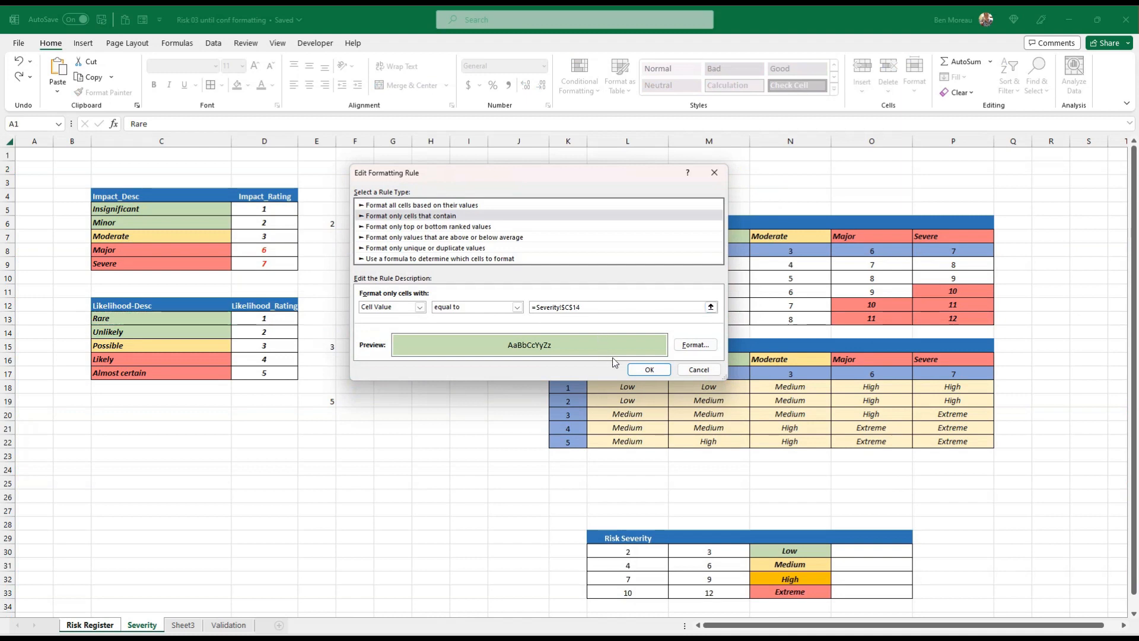
pyautogui.click(649, 369)
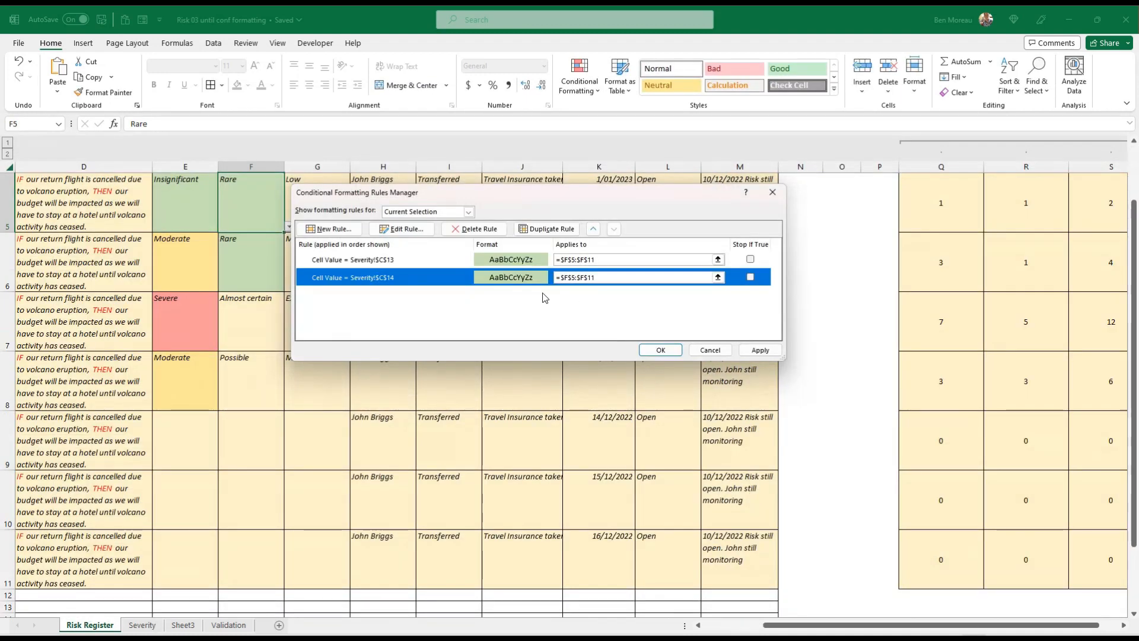
# Duplicate the Unlikely rule, pointing one copy to Severity!$C$15 for Possible with a light gold fill
pyautogui.click(546, 229)
pyautogui.click(505, 297)
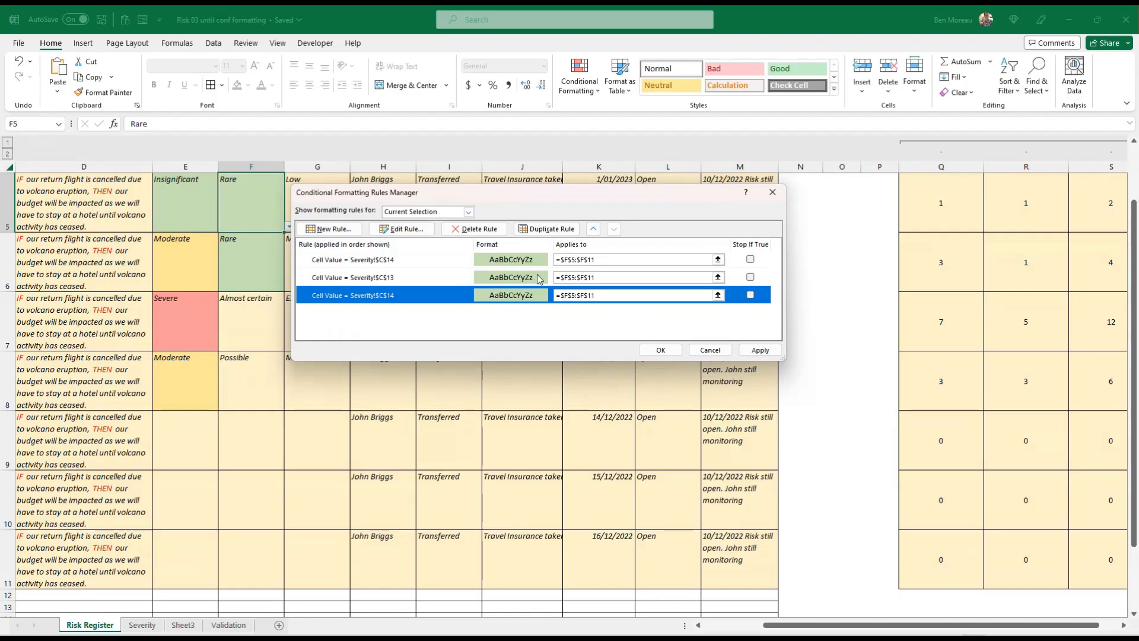
pyautogui.click(401, 229)
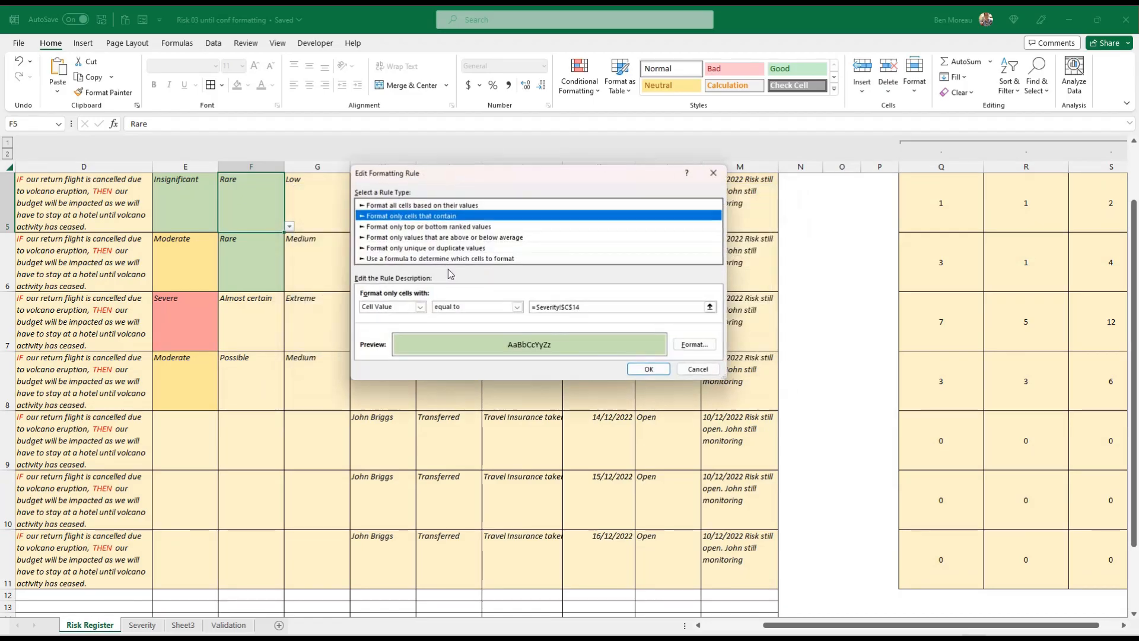
pyautogui.press('BackSpace')
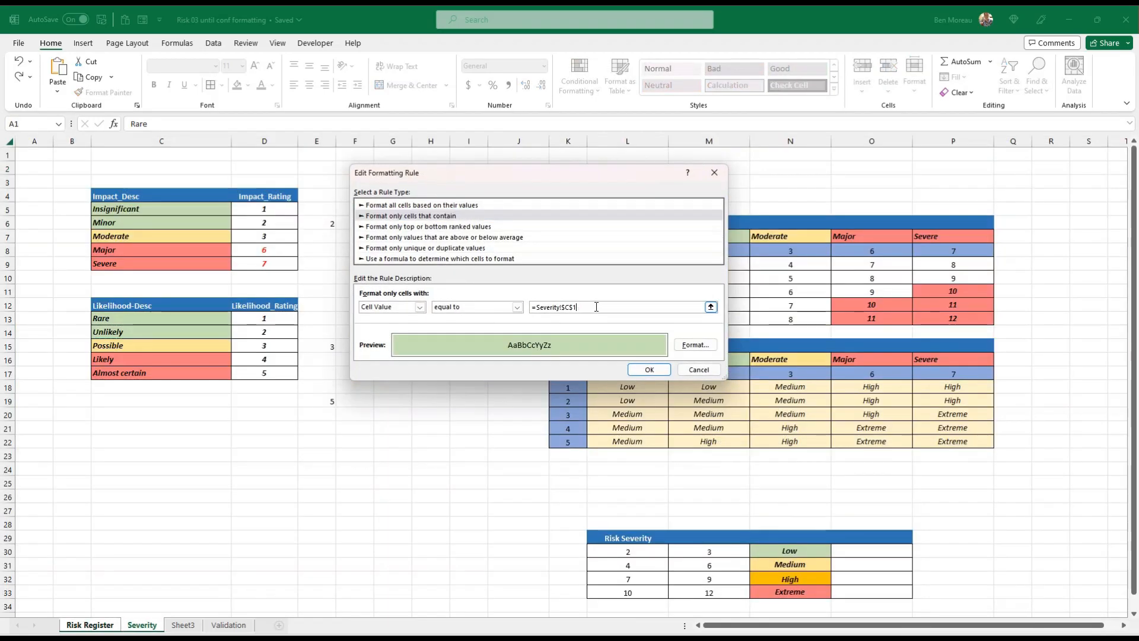
pyautogui.click(694, 345)
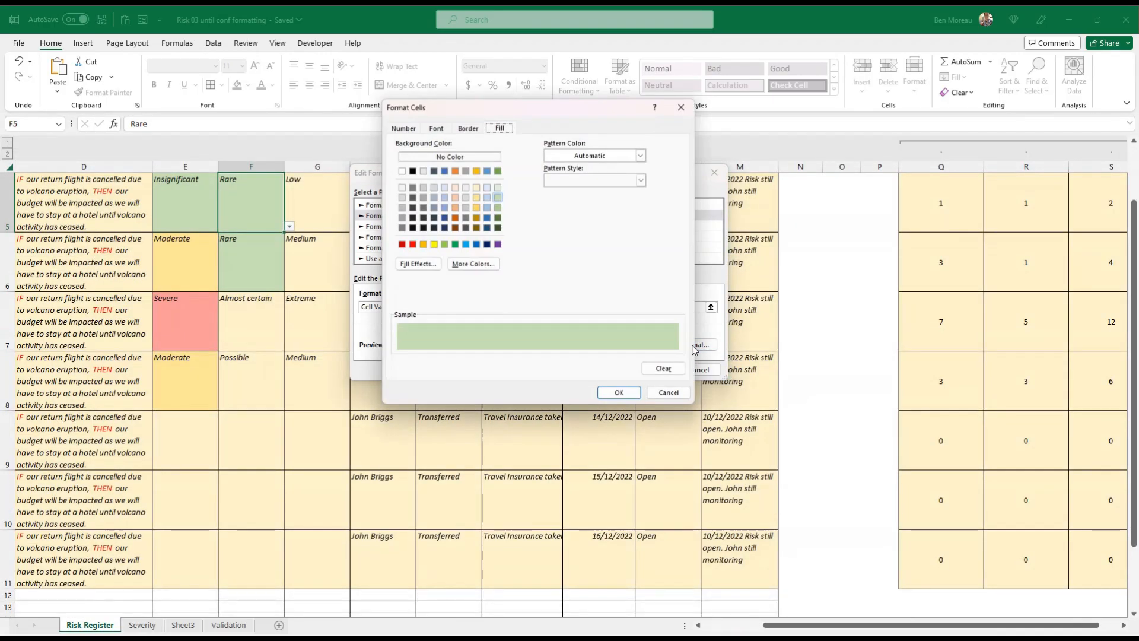
pyautogui.click(476, 198)
pyautogui.click(614, 391)
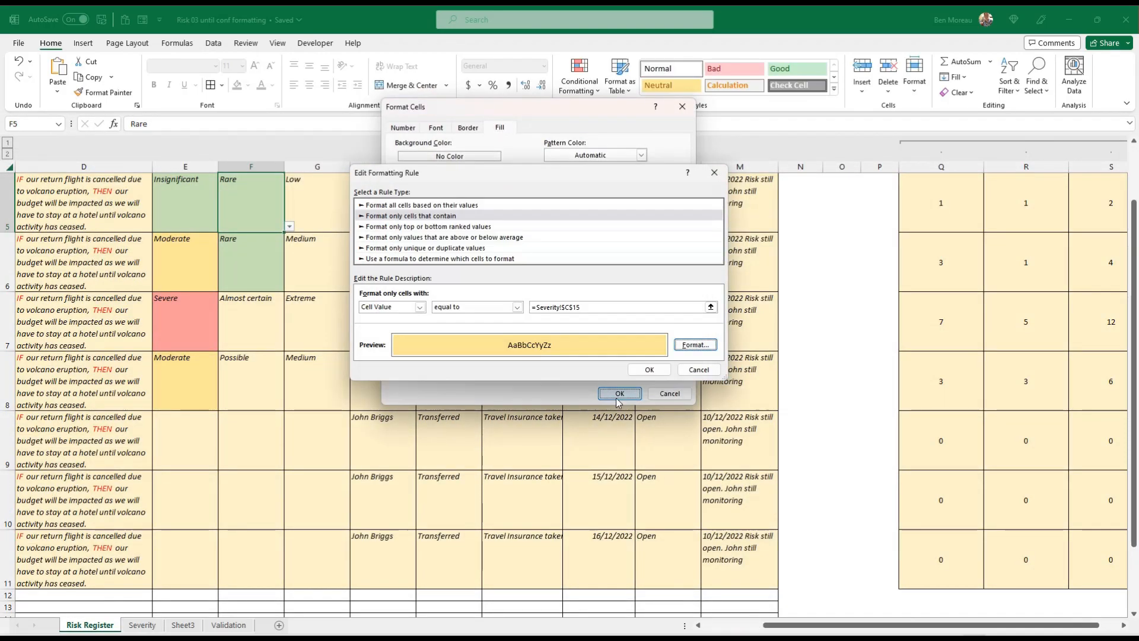
pyautogui.click(650, 369)
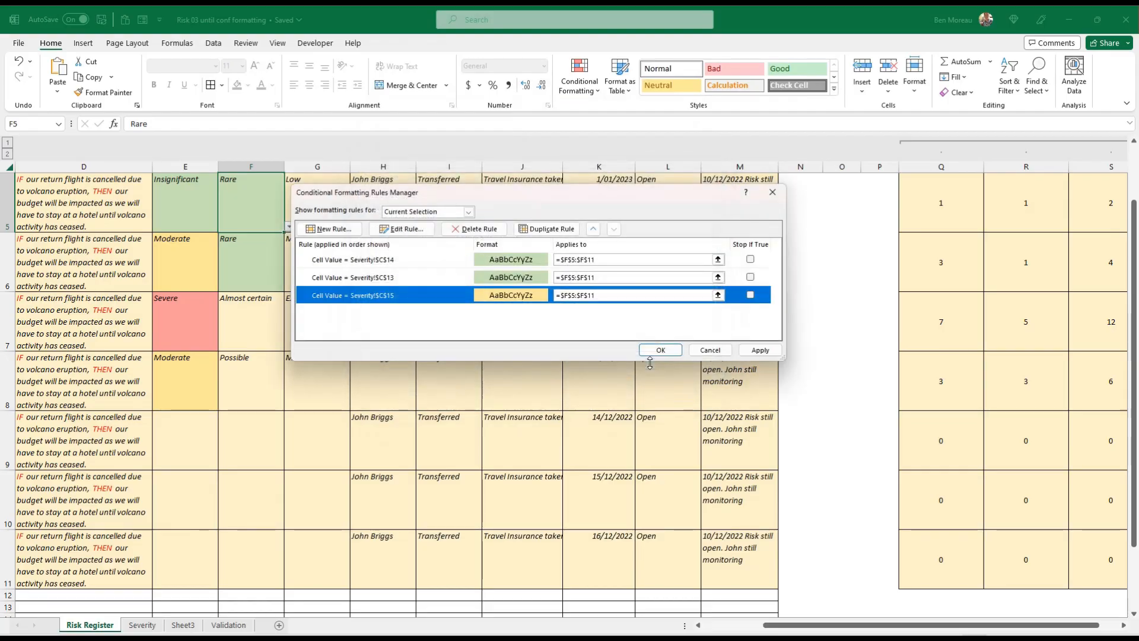
# Duplicate the Possible rule and point the last copy to Severity!$C$16 for Likely
pyautogui.click(546, 229)
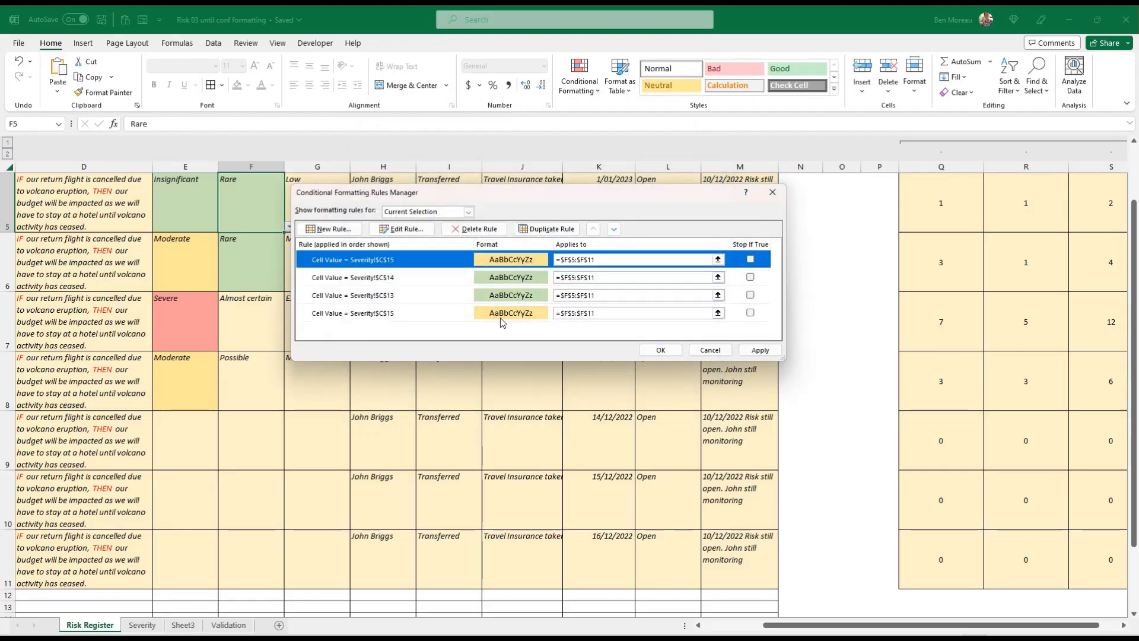
pyautogui.click(500, 318)
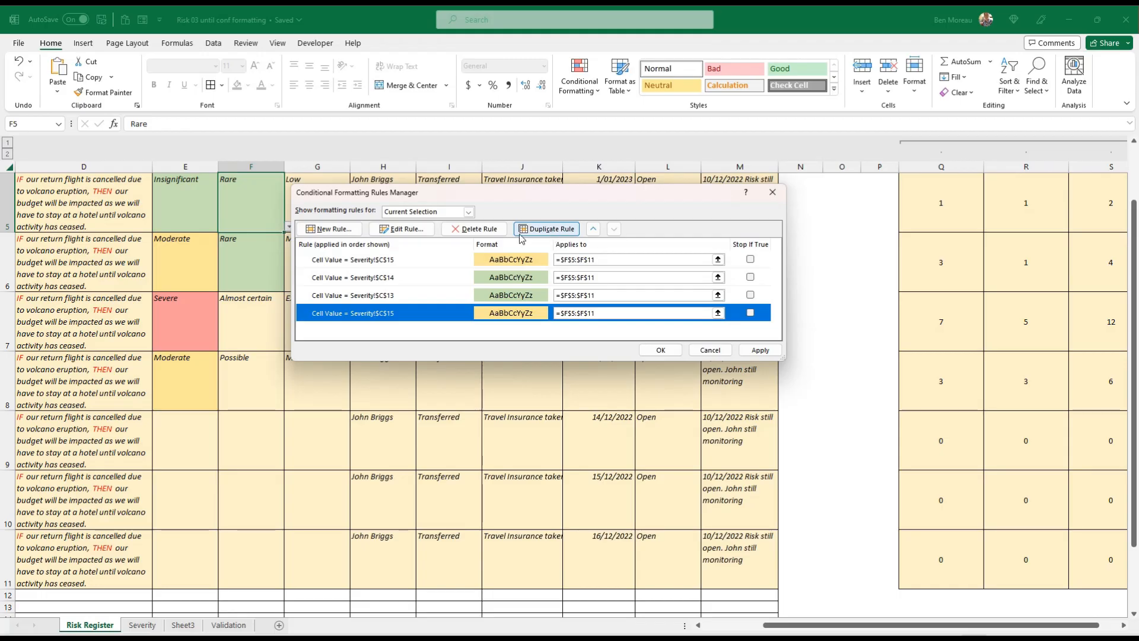
pyautogui.click(403, 231)
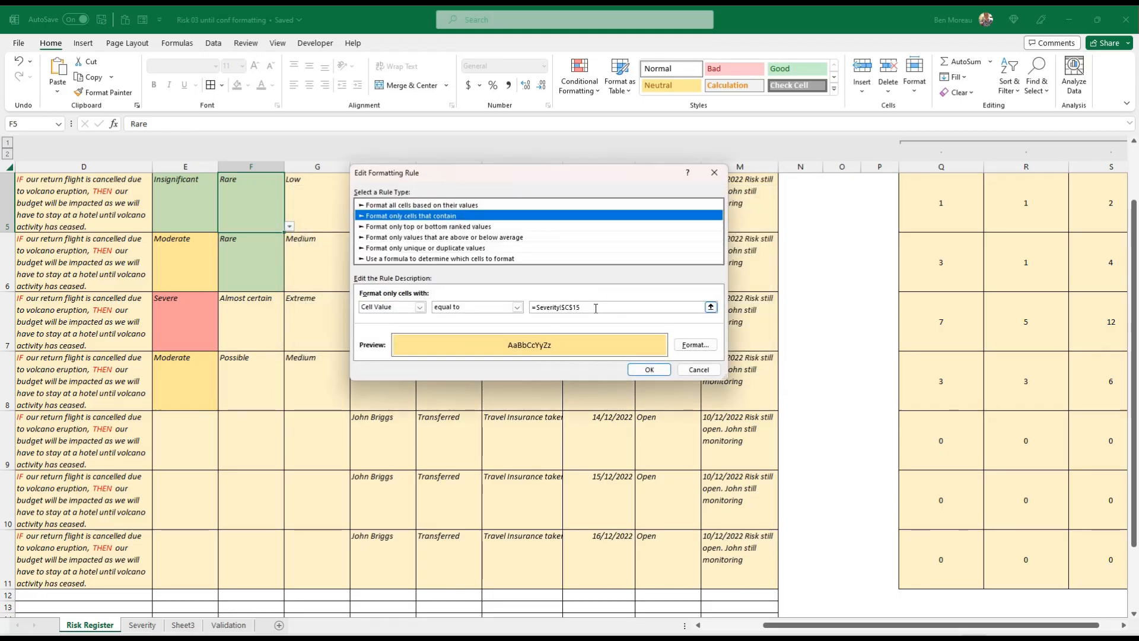
pyautogui.click(595, 308)
pyautogui.press('BackSpace')
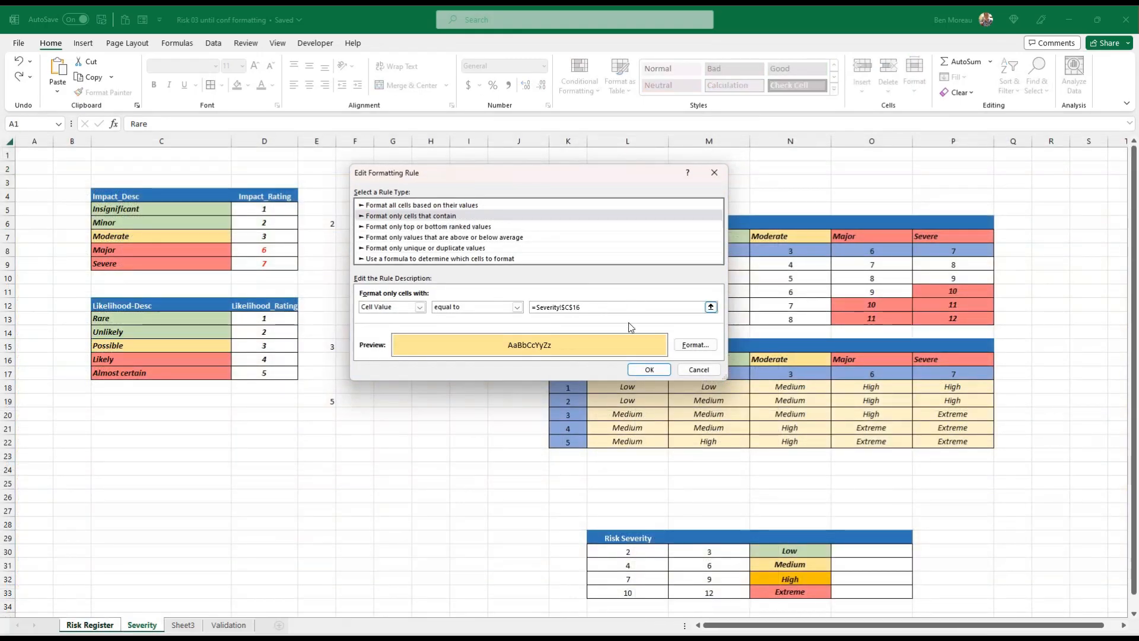
# Give the Likely rule a light red fill chosen from the standard colors
pyautogui.click(704, 347)
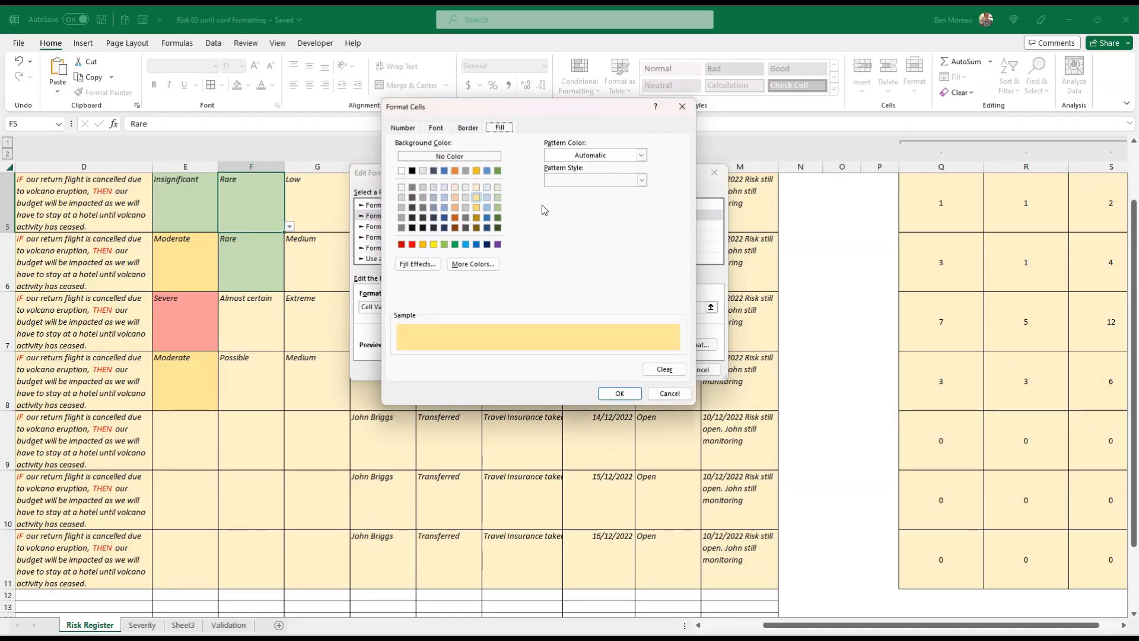
pyautogui.click(471, 265)
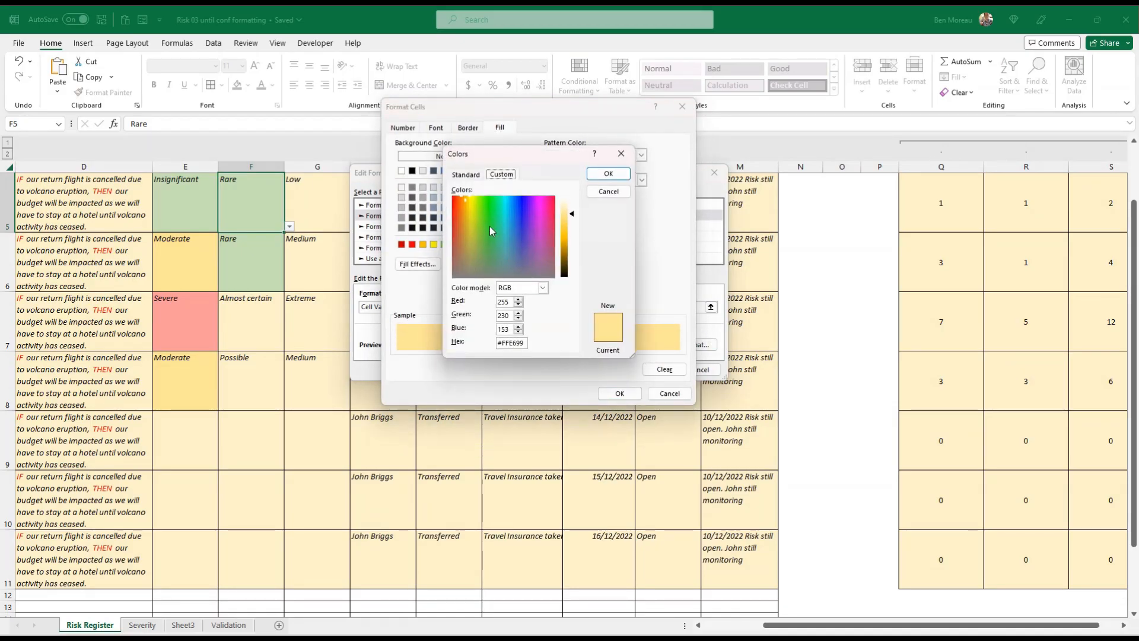
pyautogui.click(516, 261)
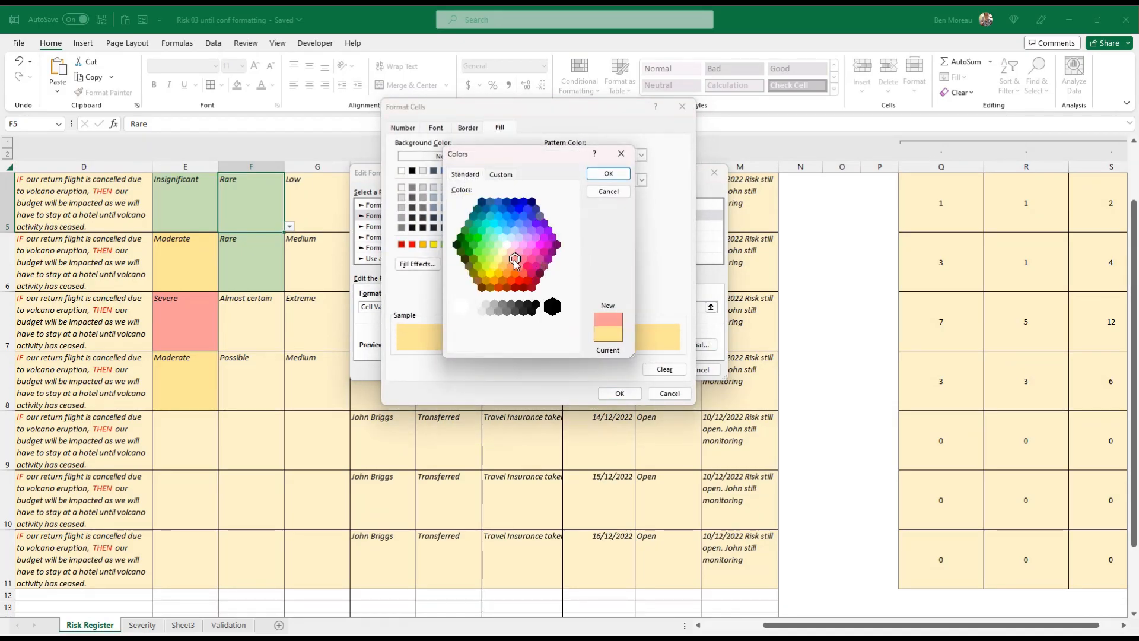
pyautogui.click(608, 173)
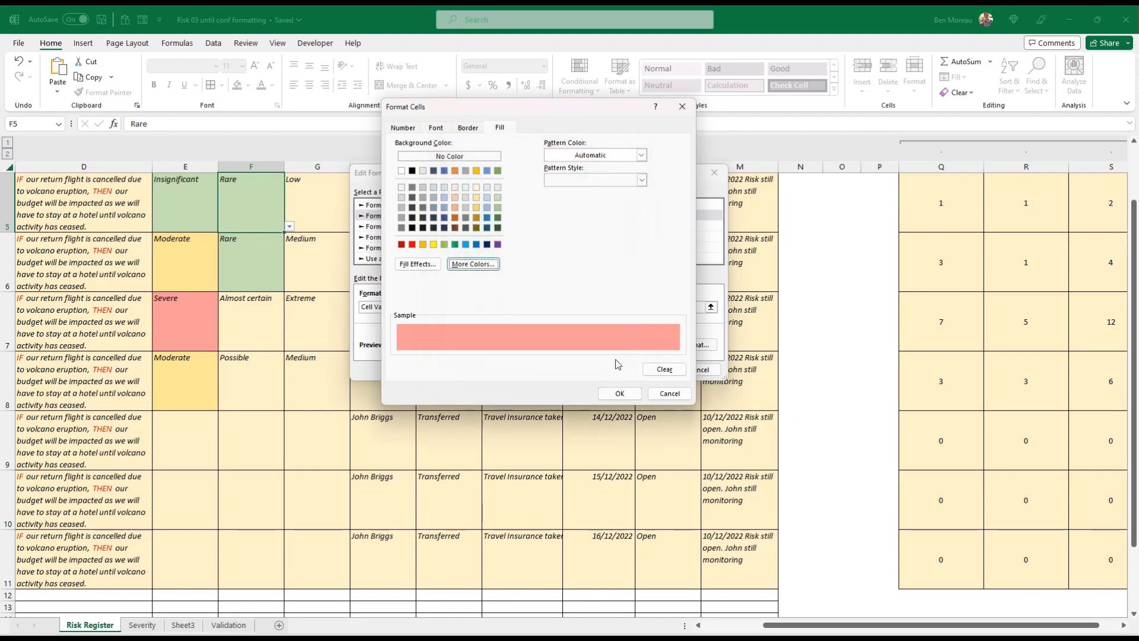
pyautogui.click(620, 393)
pyautogui.click(650, 370)
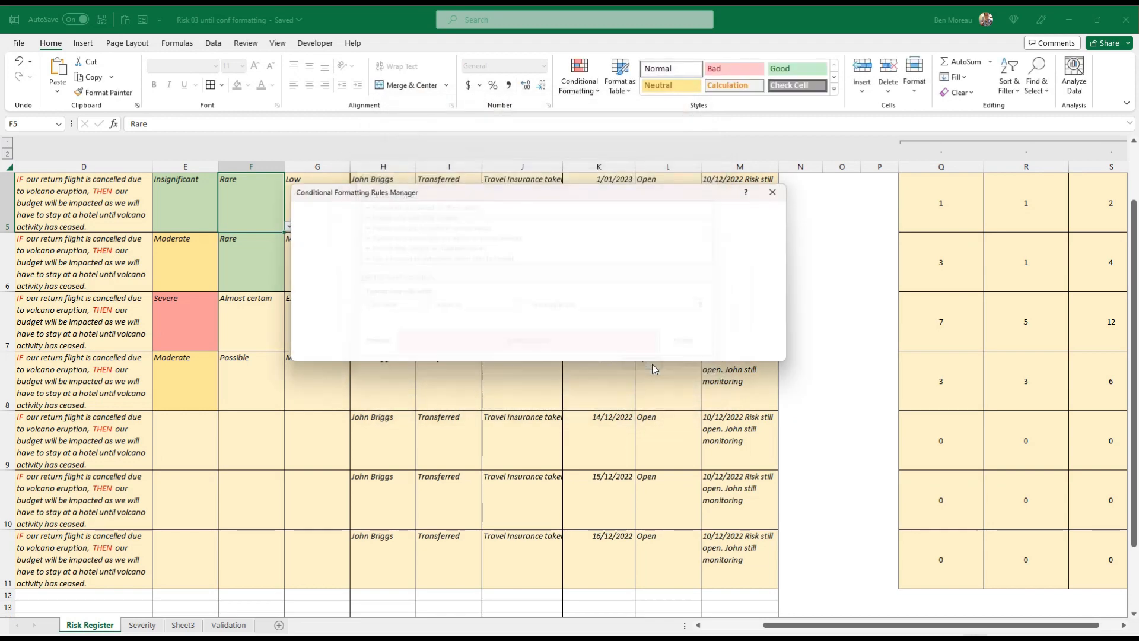
# Duplicate the Likely rule and move the copy to the end of the rule list
pyautogui.click(538, 230)
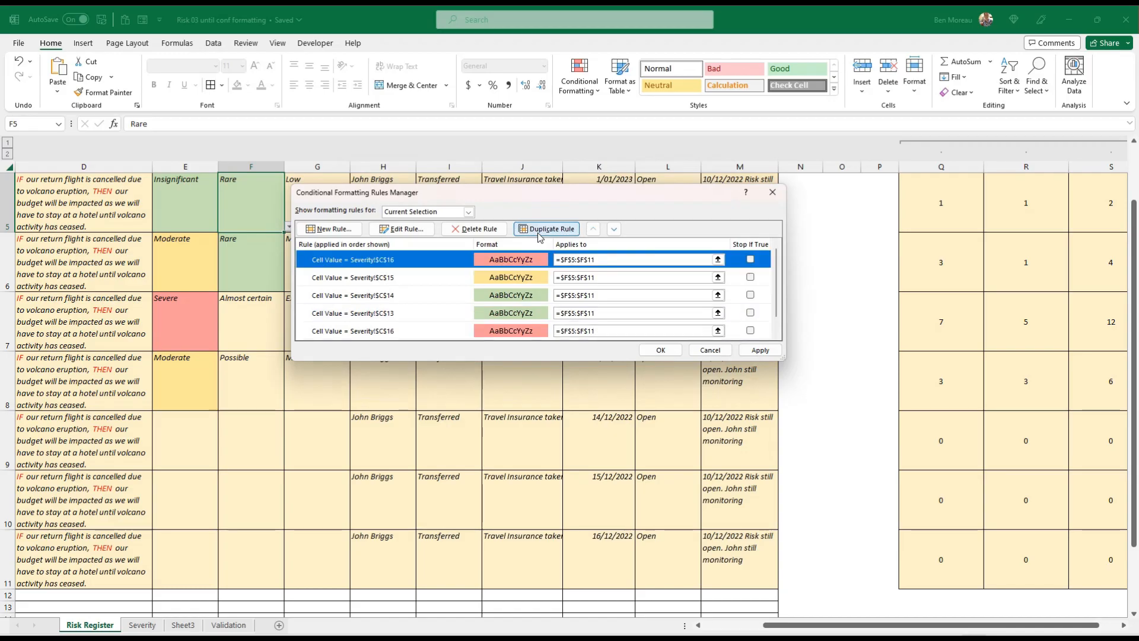
pyautogui.click(614, 229)
pyautogui.click(615, 229)
pyautogui.click(614, 229)
pyautogui.click(615, 229)
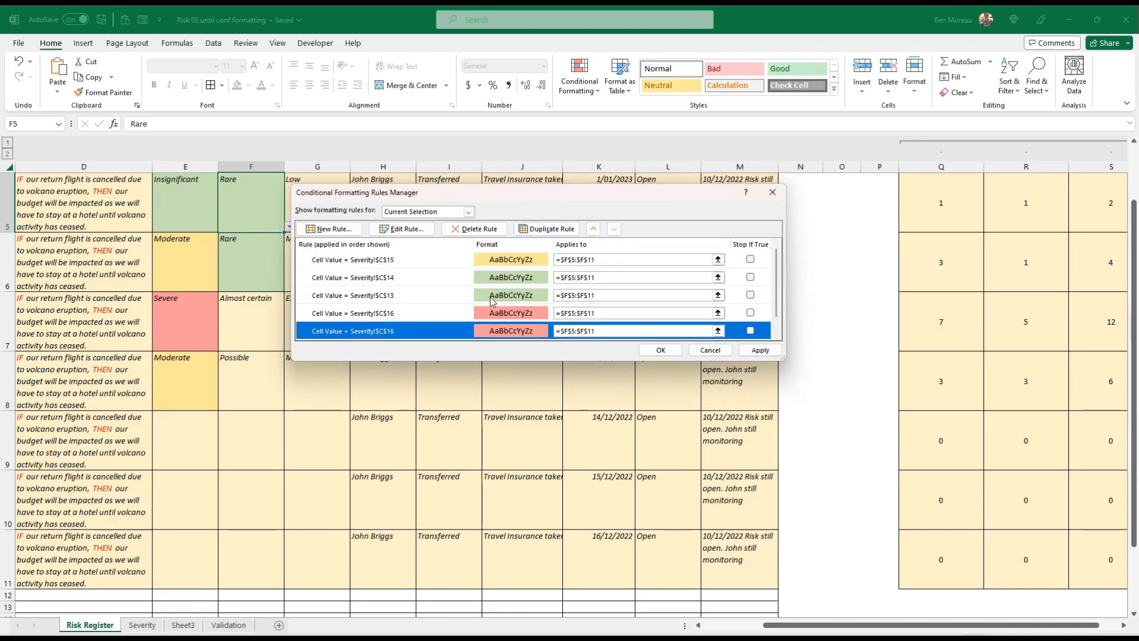
# Point the last rule to Severity!$C$17 for Almost certain and apply all the Likelihood rules
pyautogui.click(402, 229)
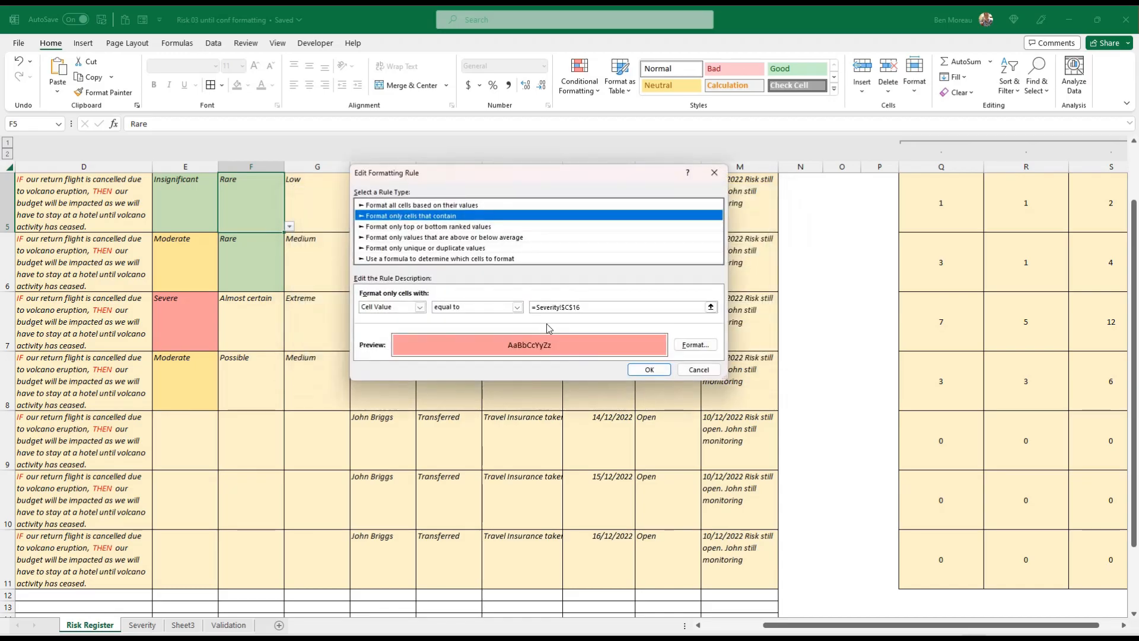
pyautogui.press('Down')
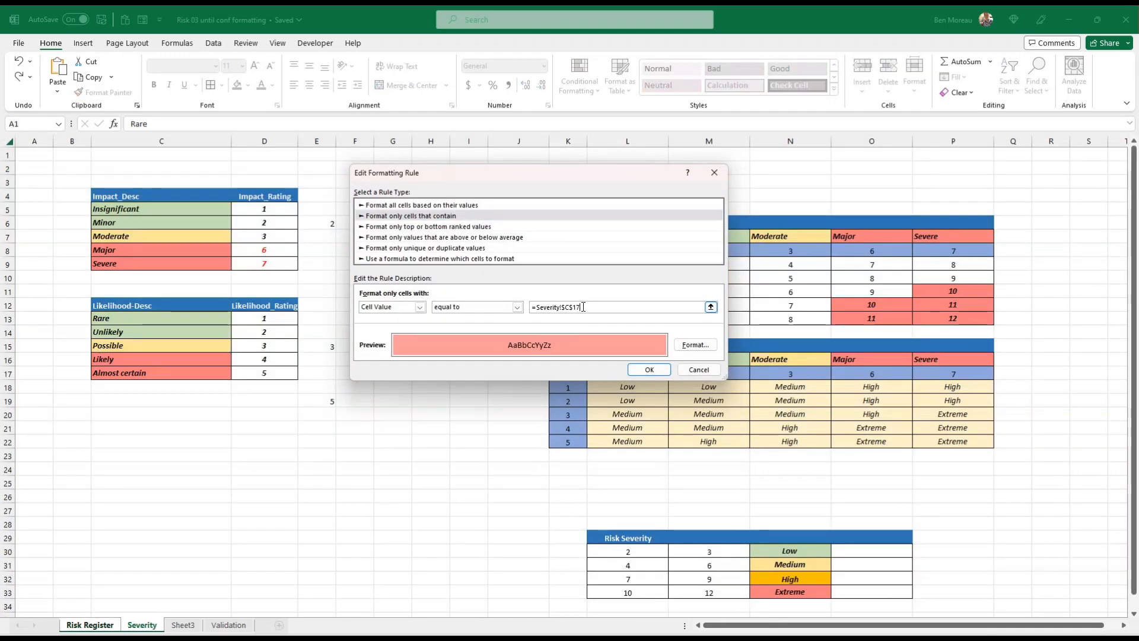
pyautogui.click(643, 373)
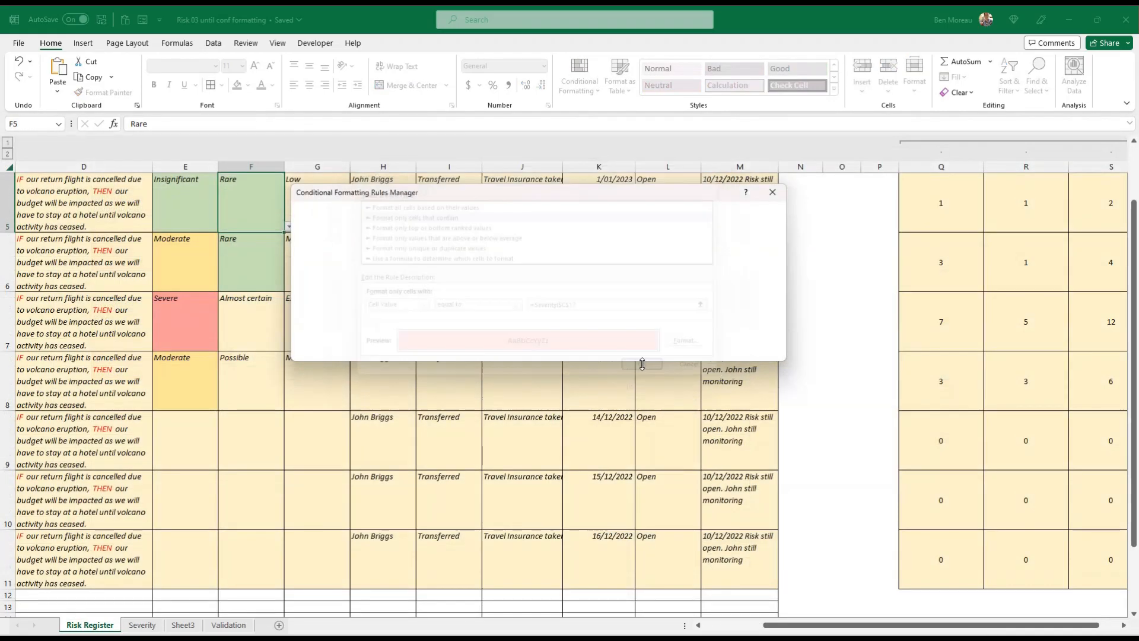
pyautogui.click(759, 350)
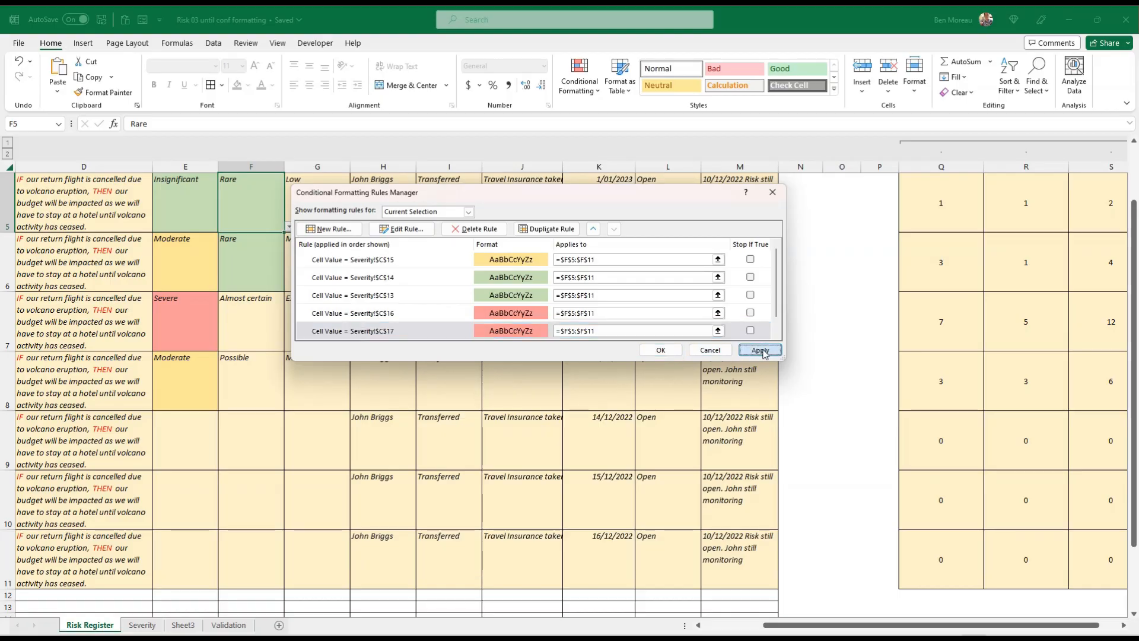
pyautogui.click(659, 350)
# Review the Likelihood column's colors and the severity formula in G5, and look up the Risk Severity colors on the Severity sheet
pyautogui.click(368, 387)
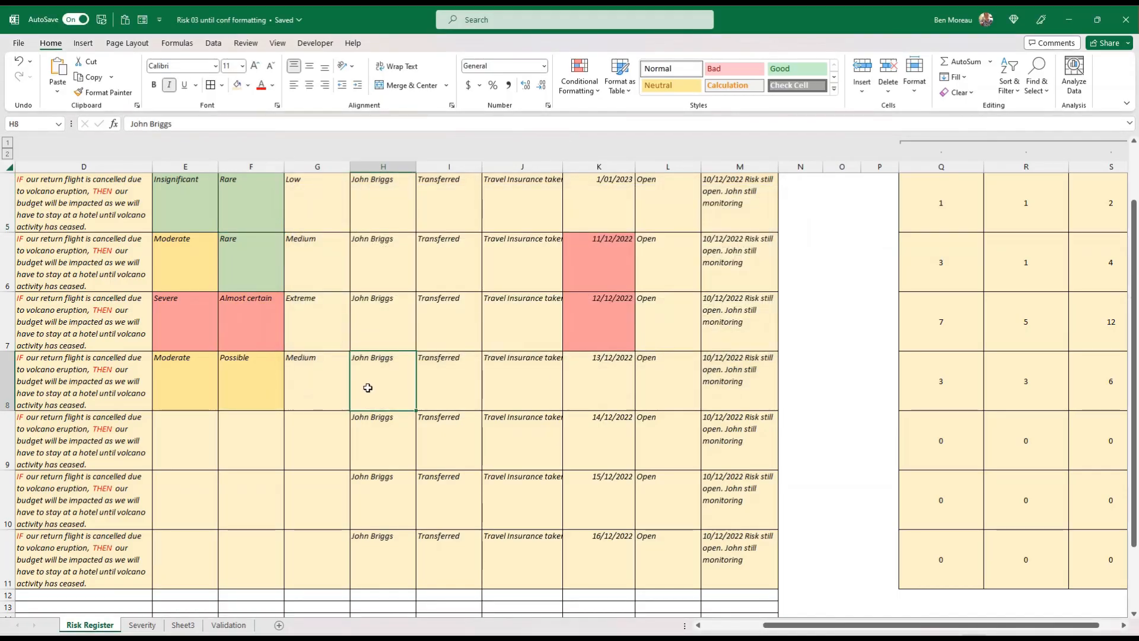
pyautogui.click(257, 209)
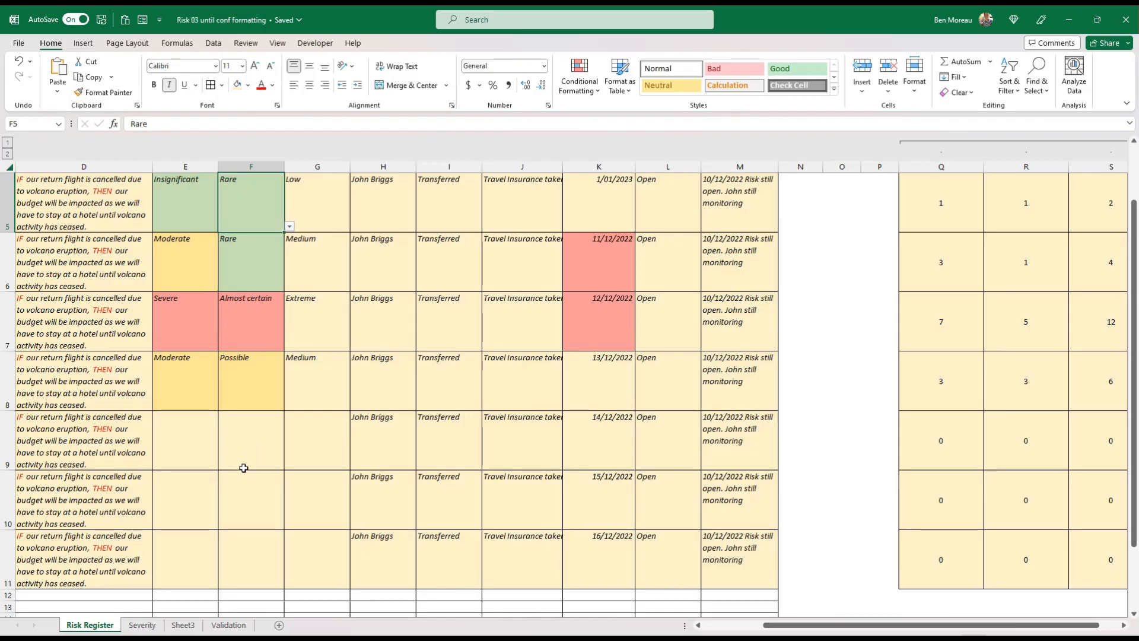
pyautogui.scroll(2, 253, 453)
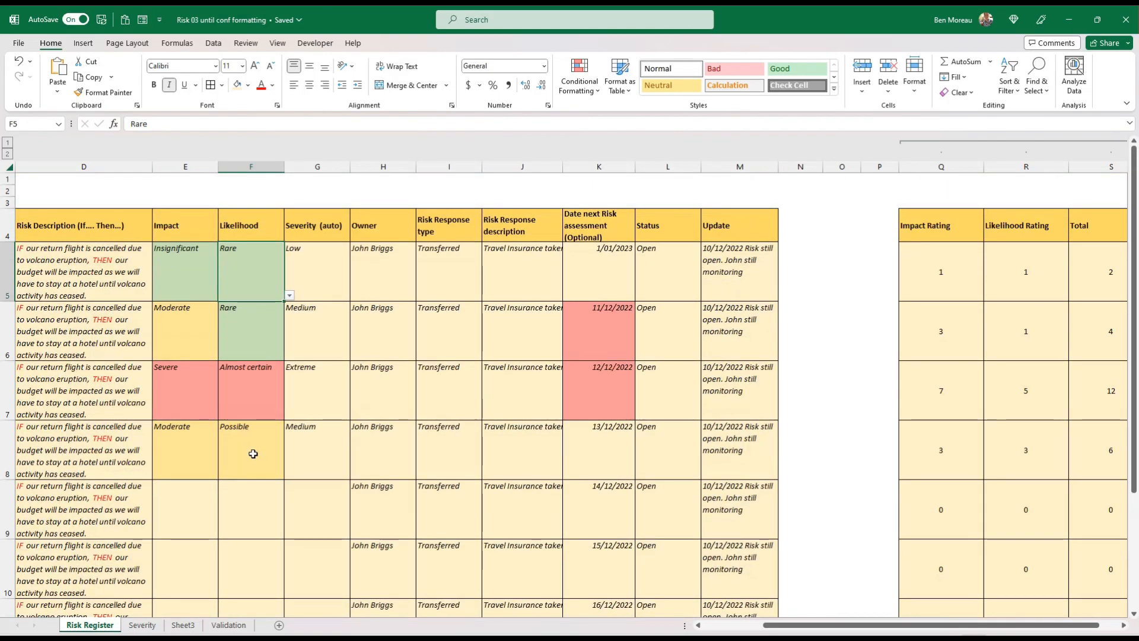
pyautogui.moveTo(212, 290)
pyautogui.mouseDown()
pyautogui.moveTo(226, 286)
pyautogui.moveTo(267, 442)
pyautogui.mouseUp()
pyautogui.click(315, 287)
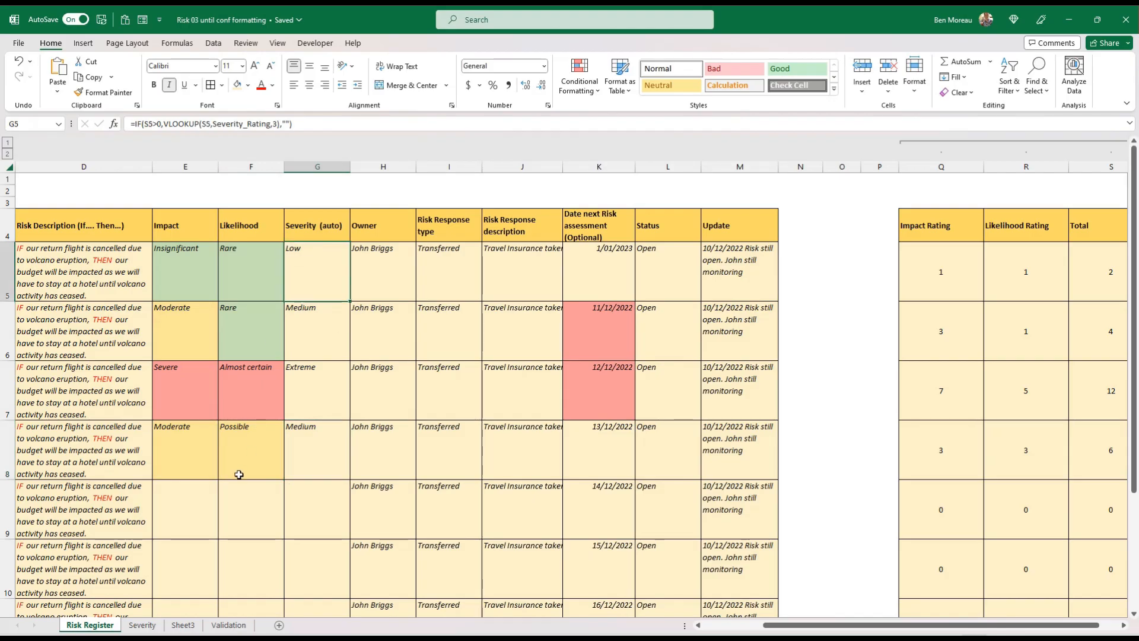
pyautogui.click(142, 624)
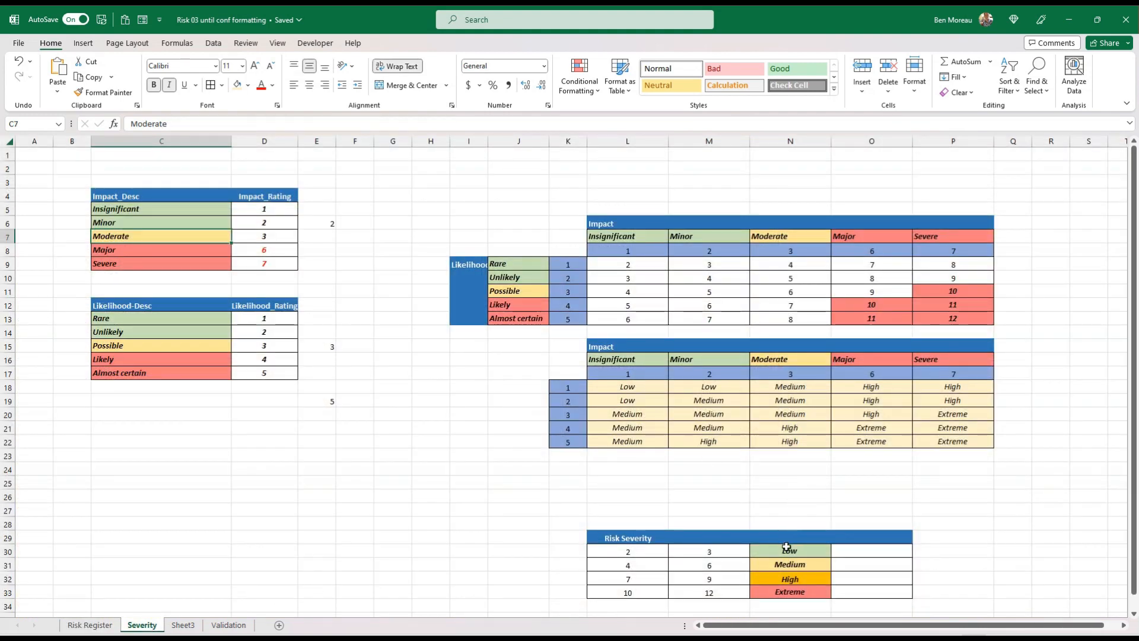
# Check the Risk Severity labels, then create a rule on G5 of Risk Register for cell values equal to Severity!$N$30
pyautogui.moveTo(787, 548); pyautogui.dragTo(786, 589)
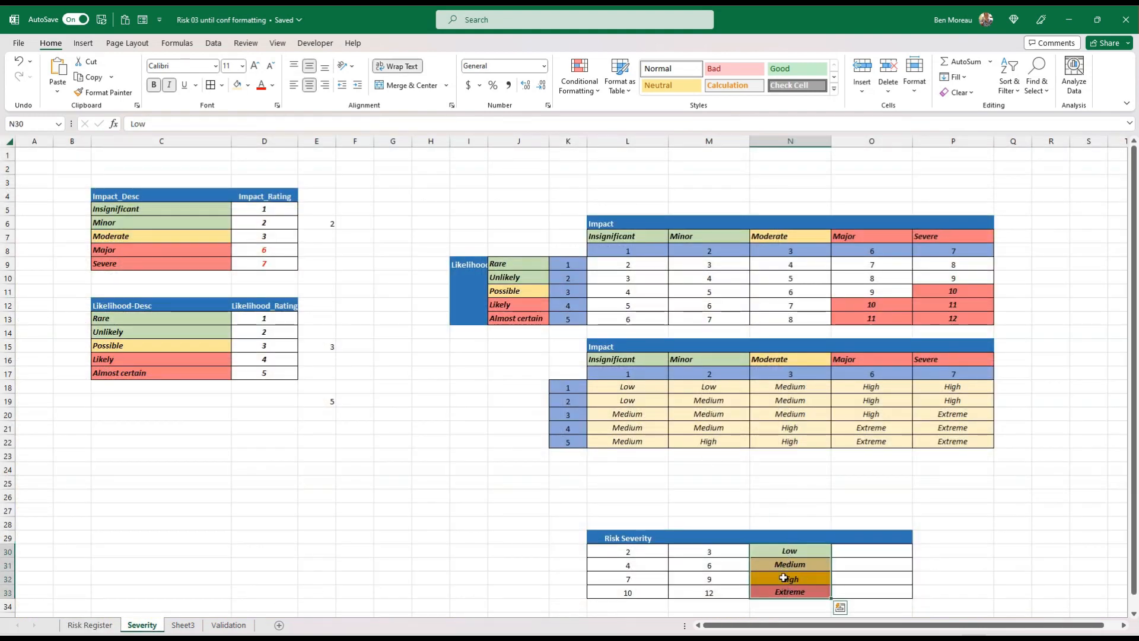
pyautogui.click(785, 578)
pyautogui.click(791, 549)
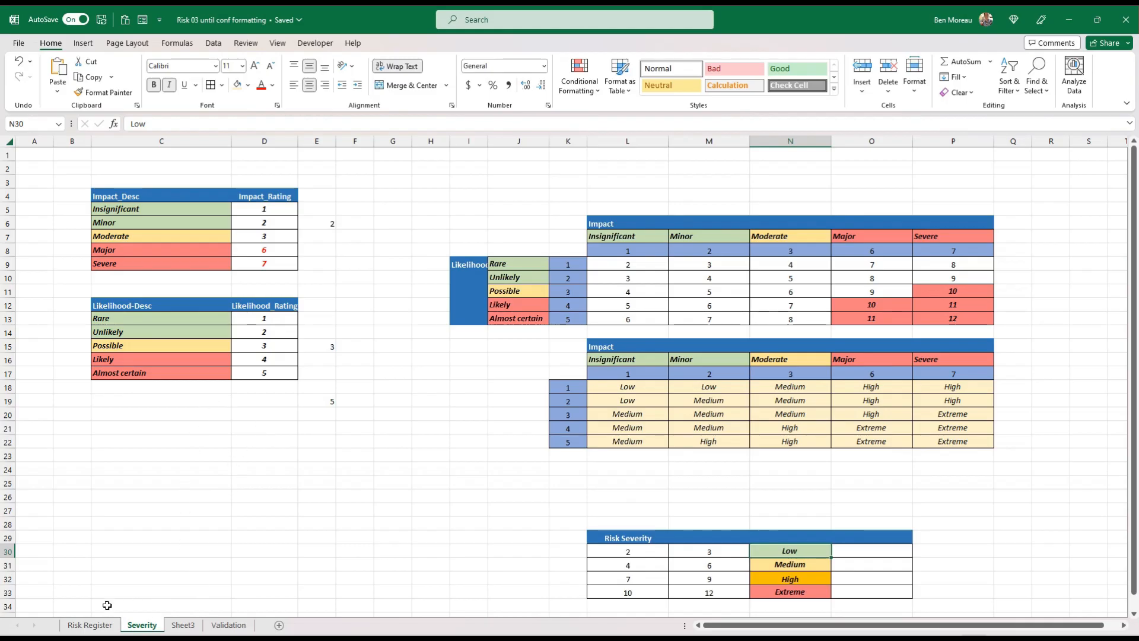
pyautogui.click(90, 625)
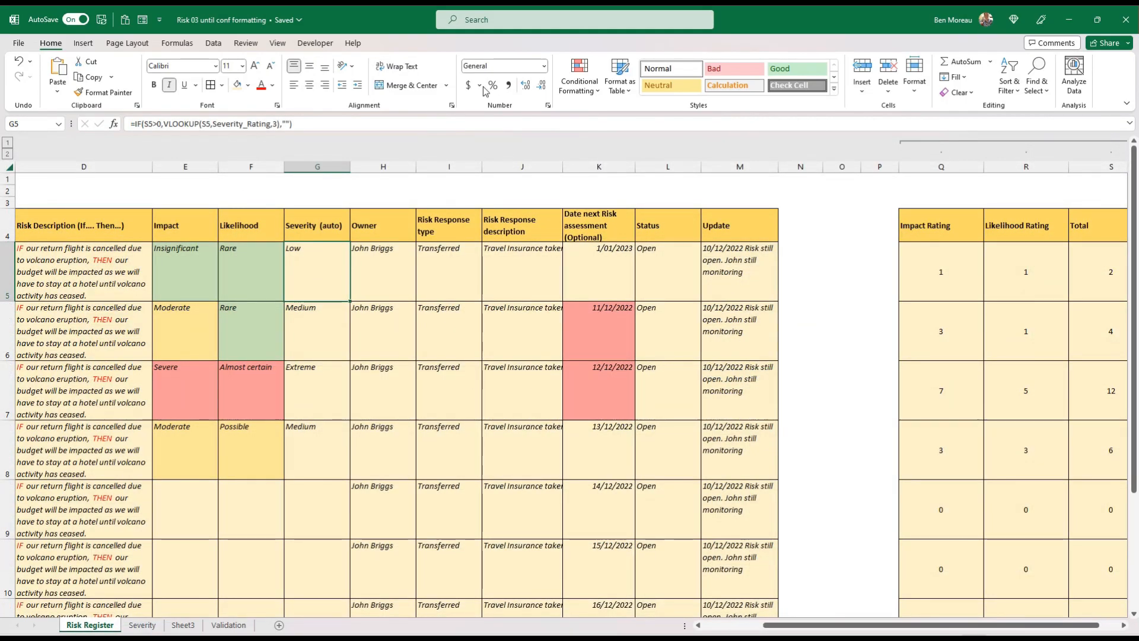
pyautogui.click(579, 80)
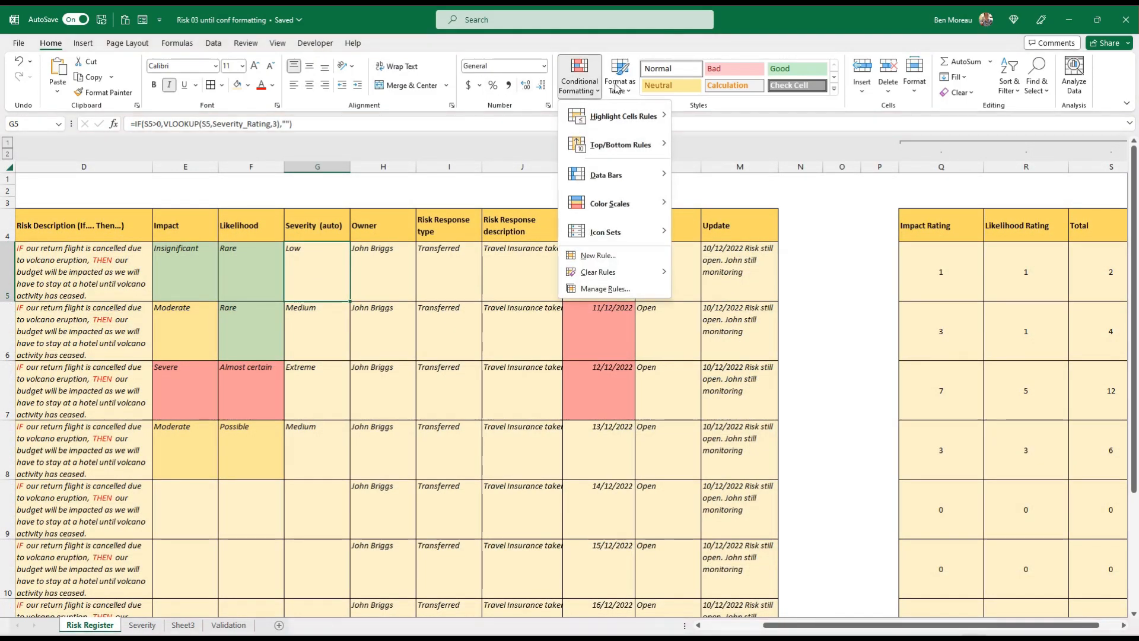
pyautogui.click(599, 257)
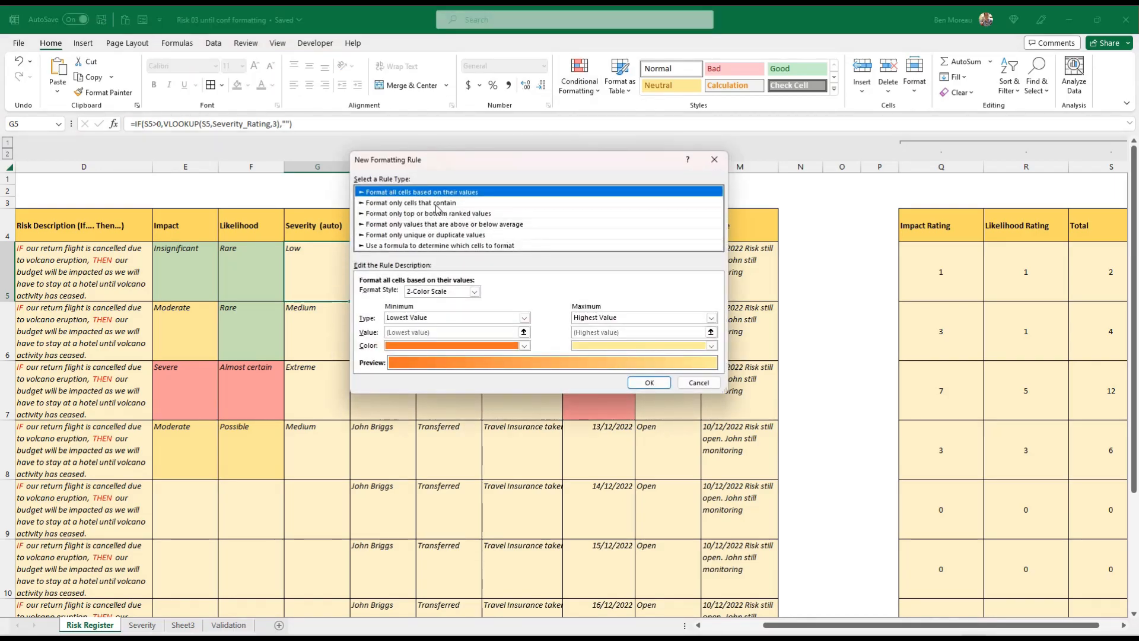
pyautogui.click(437, 203)
pyautogui.click(517, 294)
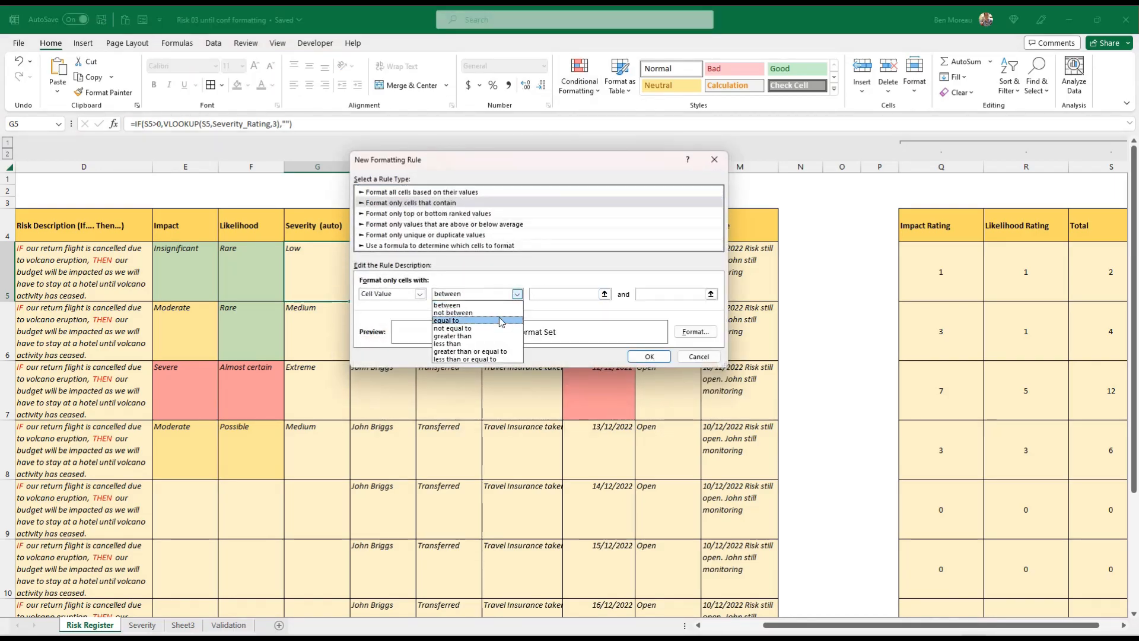
pyautogui.click(503, 312)
pyautogui.click(585, 292)
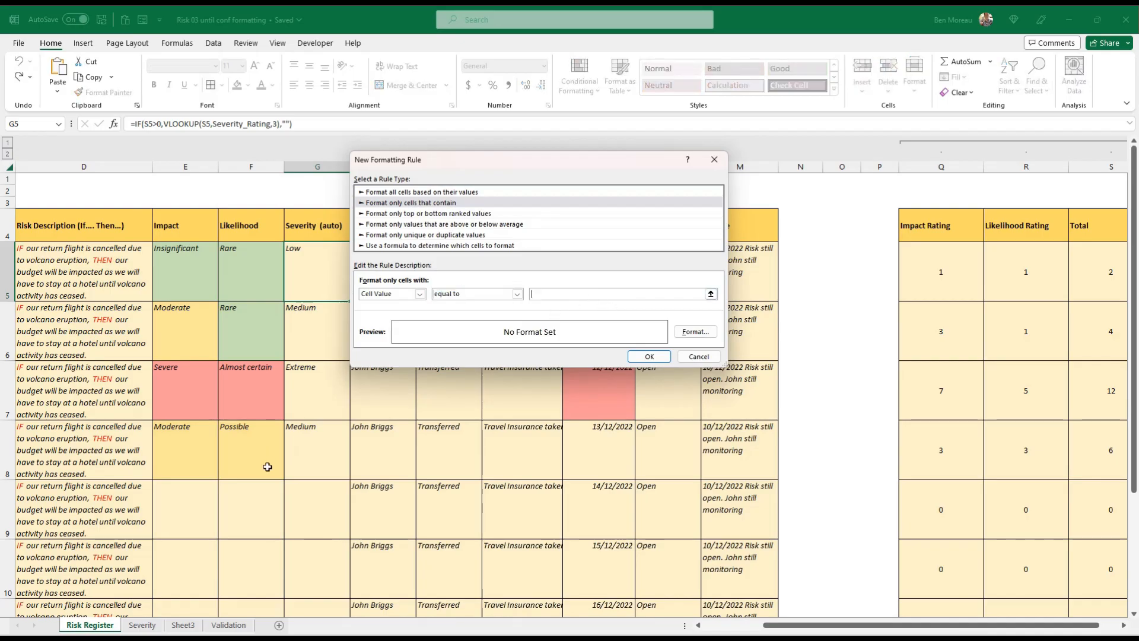
pyautogui.click(155, 627)
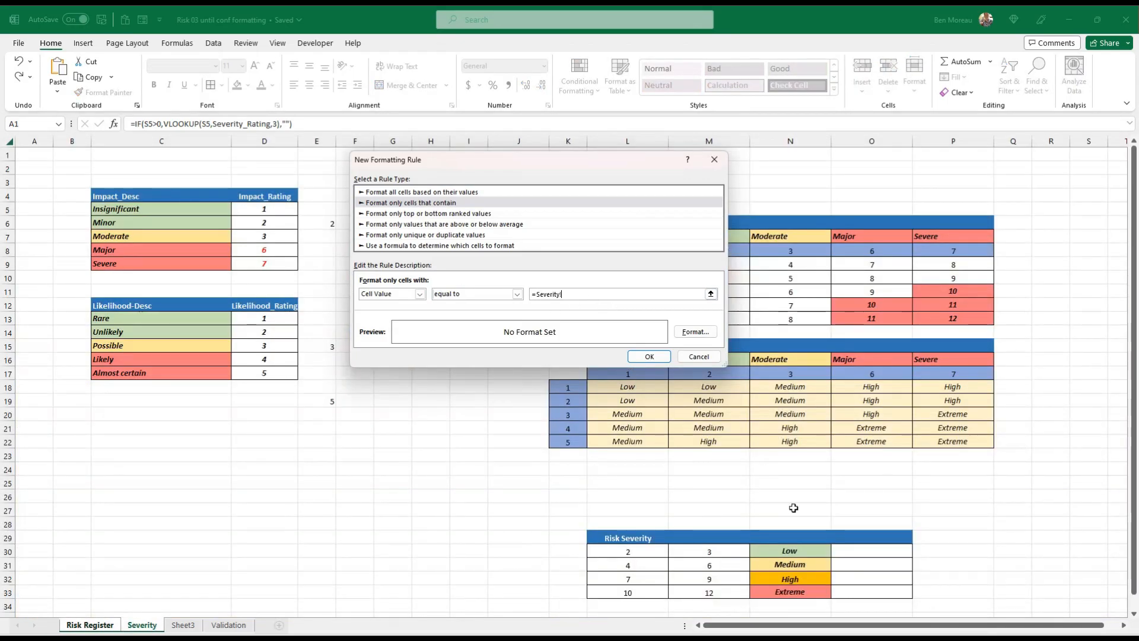
pyautogui.click(817, 550)
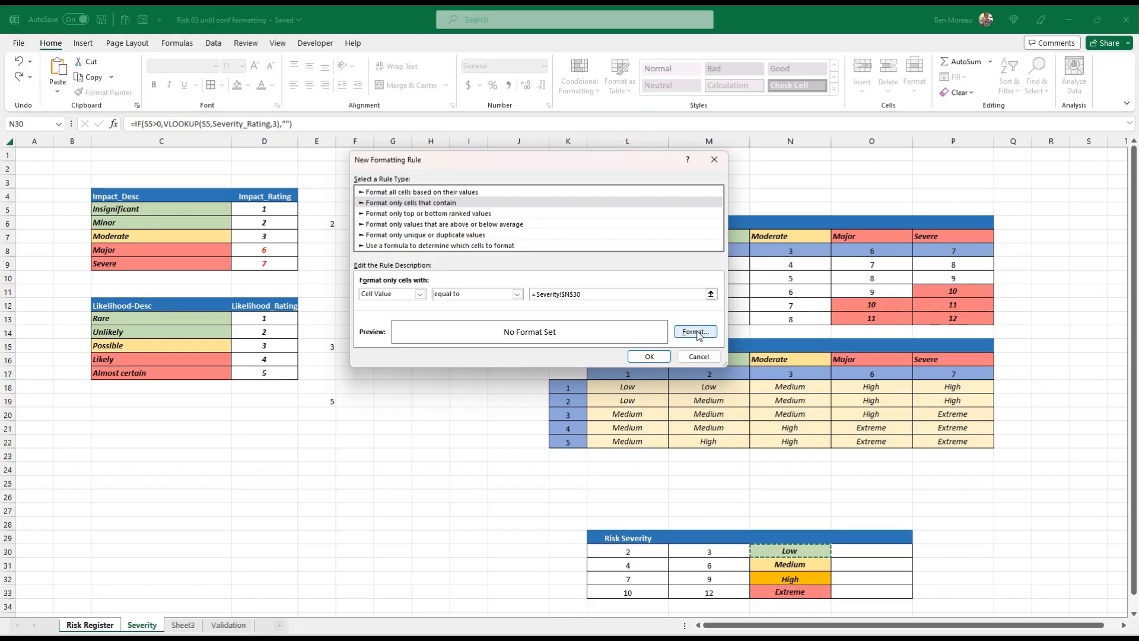
# Give the new Low rule a light green fill and copy G5's formatting down to G6:G11 with Format Painter
pyautogui.click(696, 331)
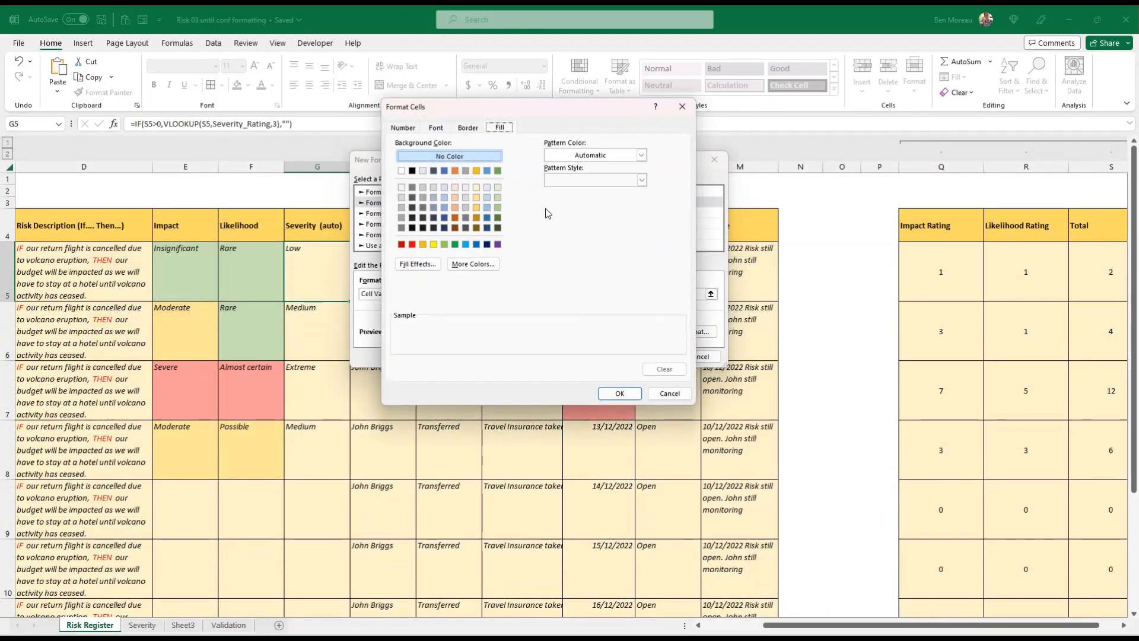
pyautogui.click(498, 197)
pyautogui.click(618, 394)
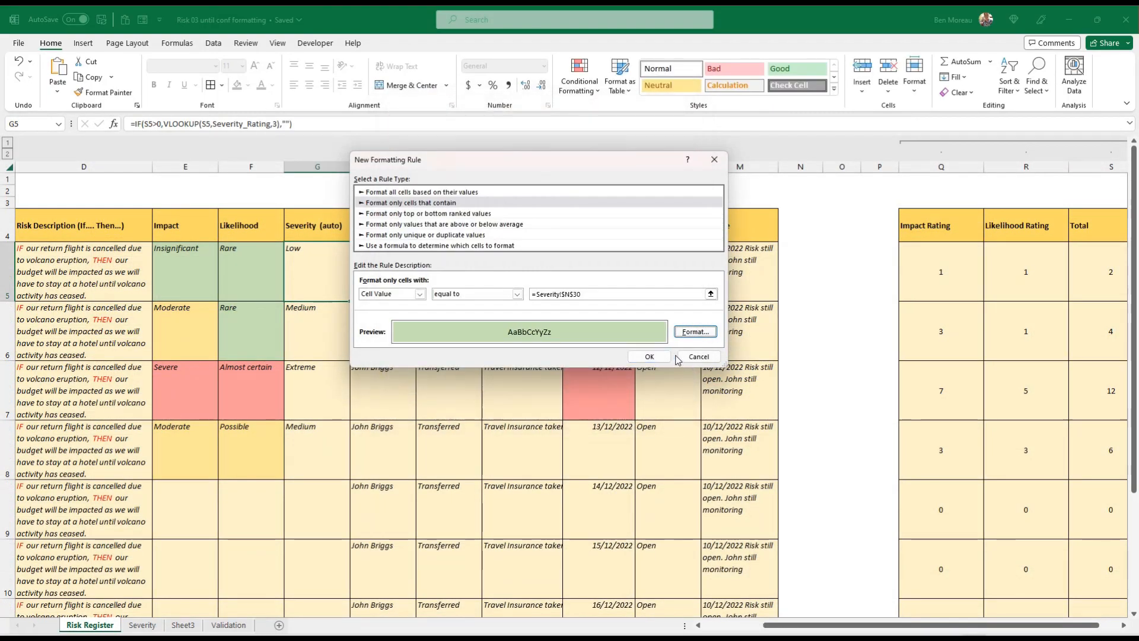
pyautogui.click(655, 354)
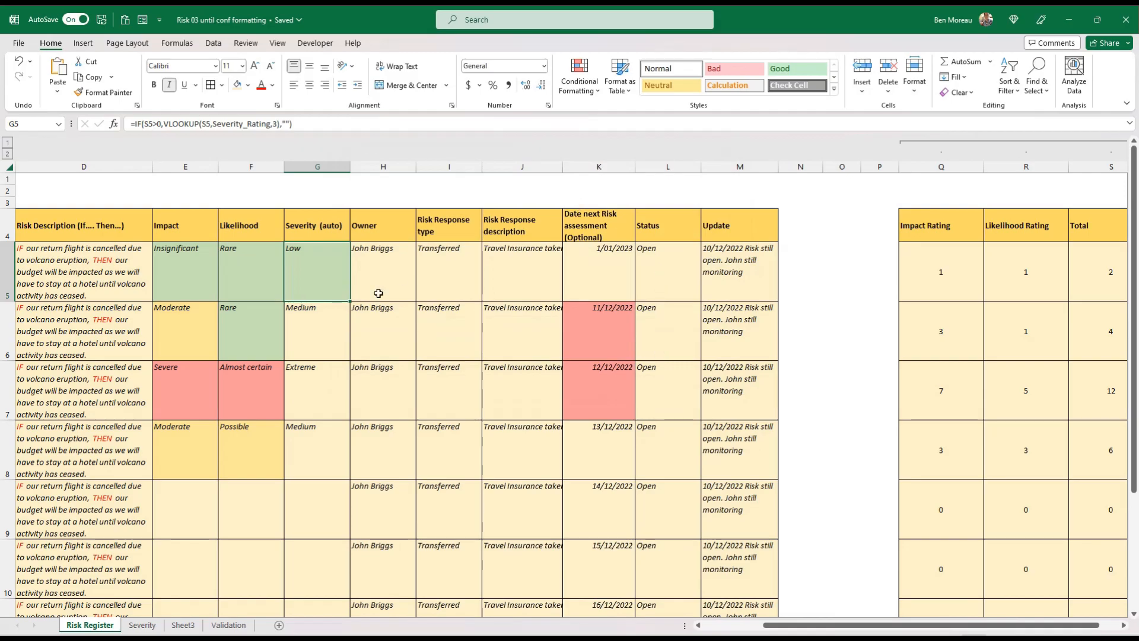
pyautogui.click(104, 92)
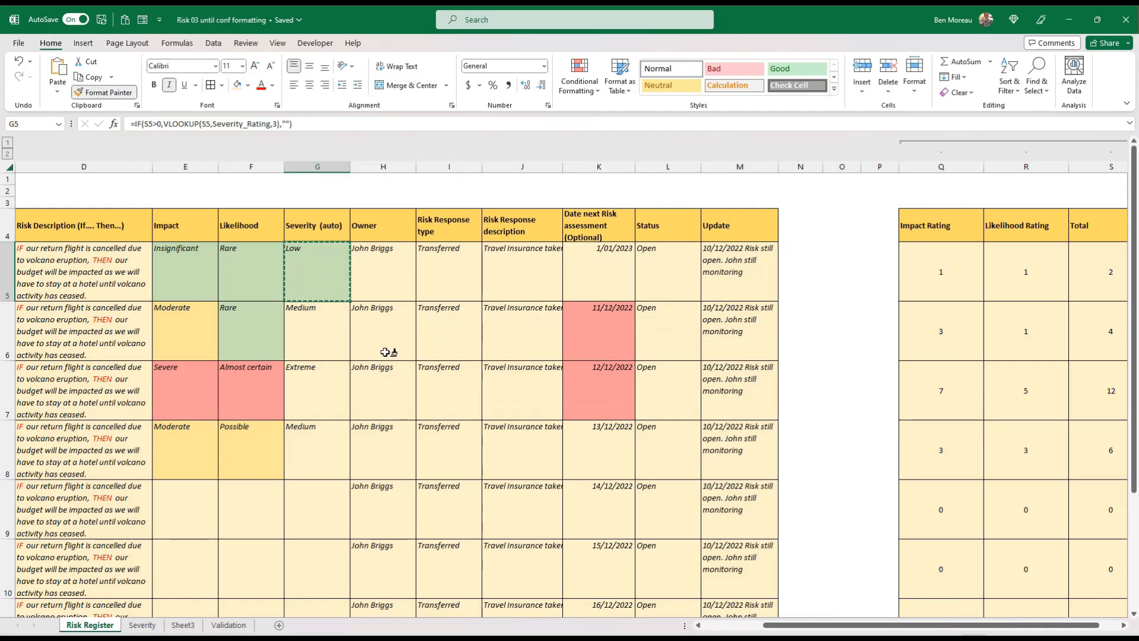
pyautogui.moveTo(321, 332)
pyautogui.mouseDown()
pyautogui.moveTo(317, 593)
pyautogui.moveTo(315, 579)
pyautogui.mouseUp()
# Open the conditional formatting rules for G5 and duplicate the Low severity rule
pyautogui.click(322, 221)
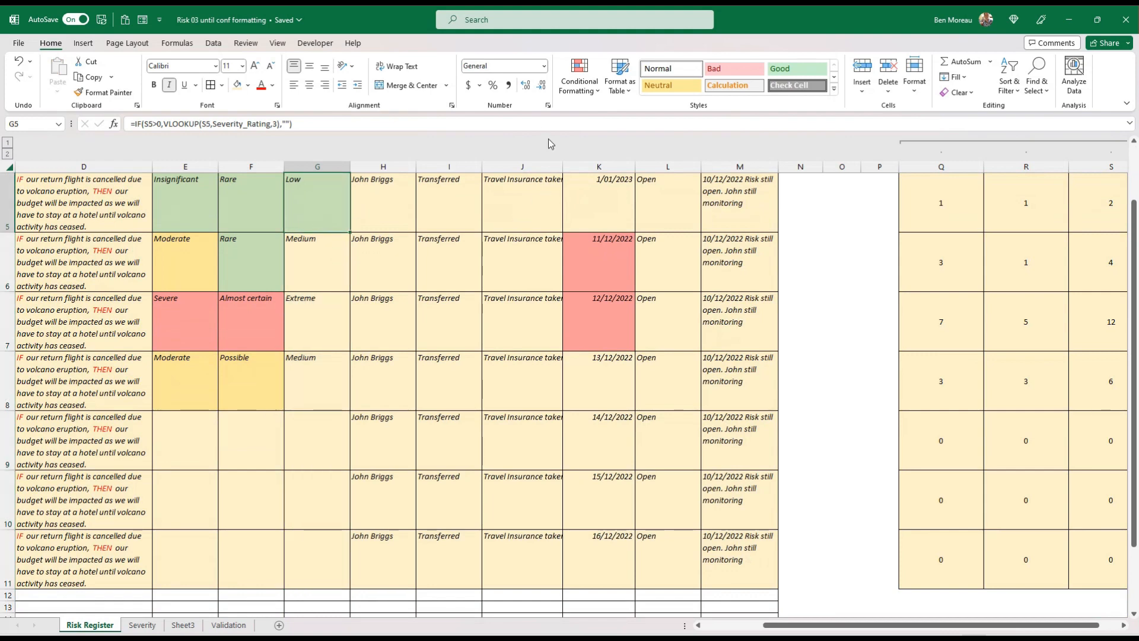
pyautogui.click(579, 76)
pyautogui.click(595, 288)
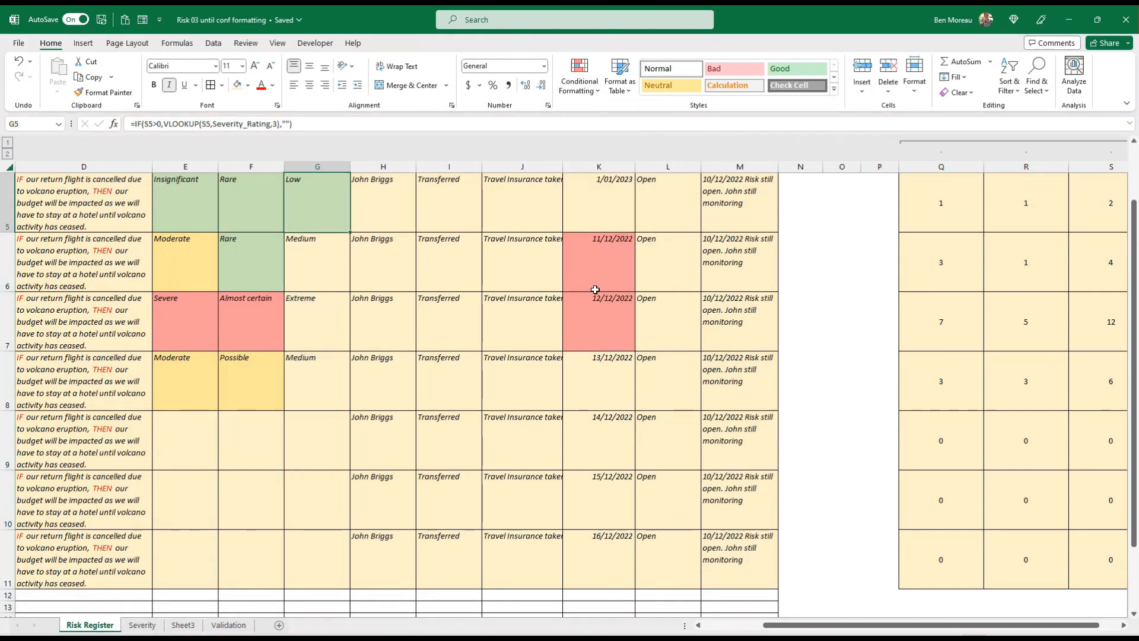
pyautogui.click(492, 249)
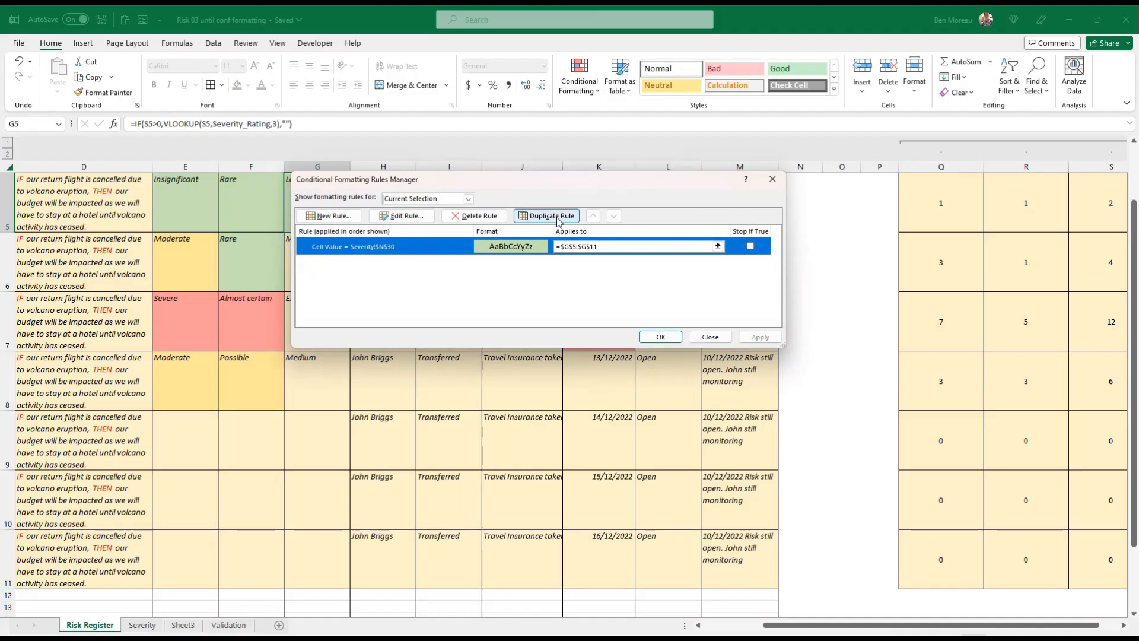
pyautogui.click(556, 216)
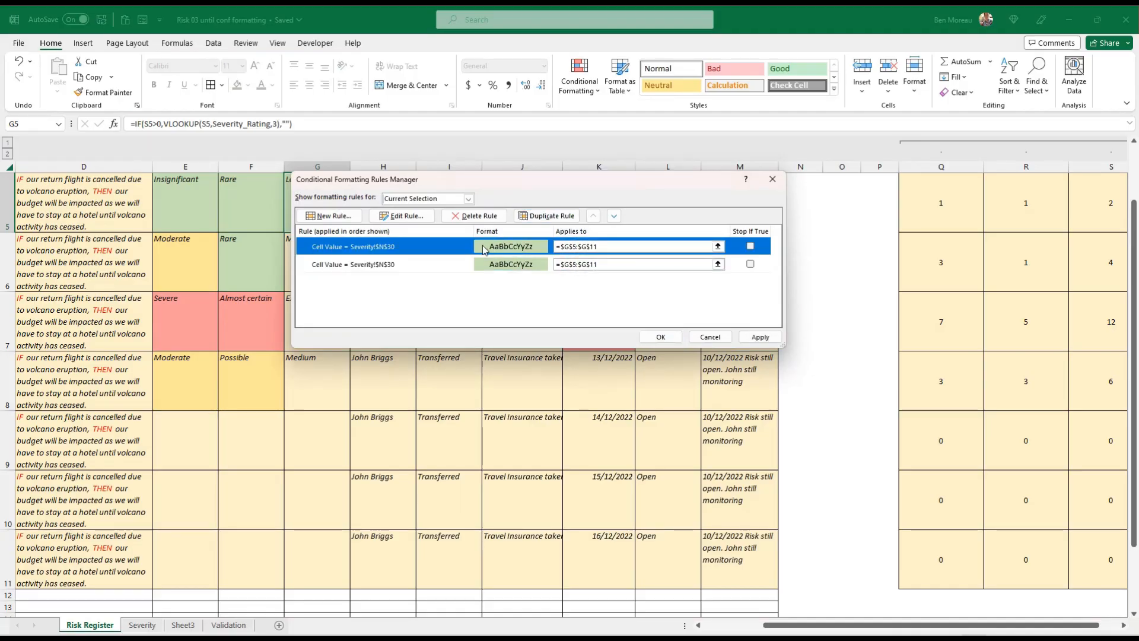
# Point the second severity rule to Severity!$N$31 for Medium and give it a light gold fill
pyautogui.click(454, 263)
pyautogui.click(414, 219)
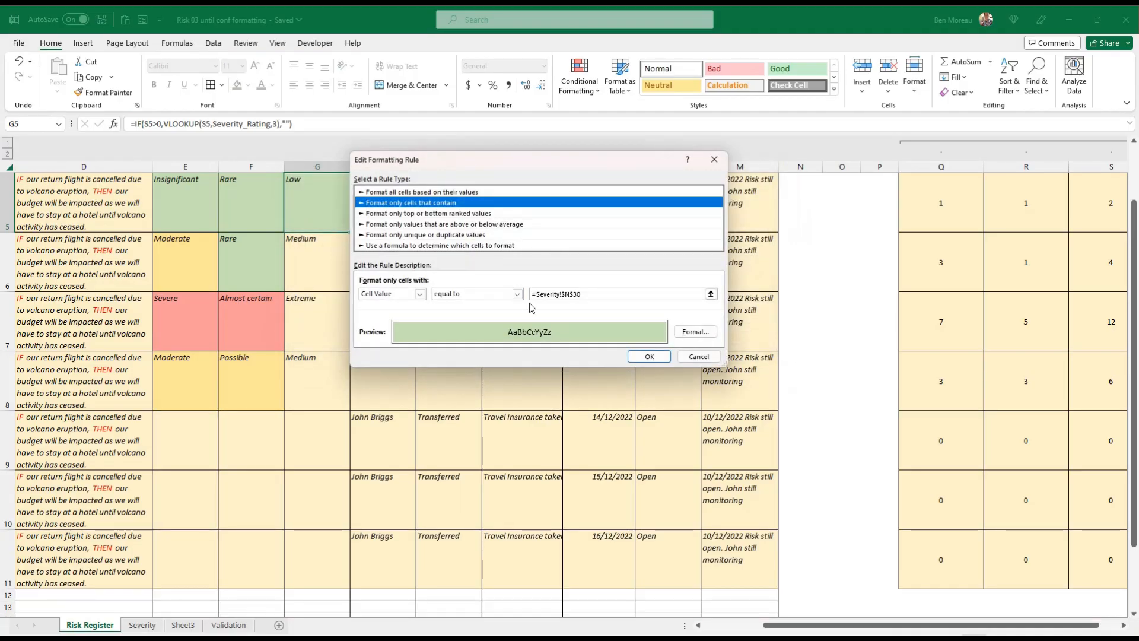
pyautogui.click(582, 294)
pyautogui.press('BackSpace')
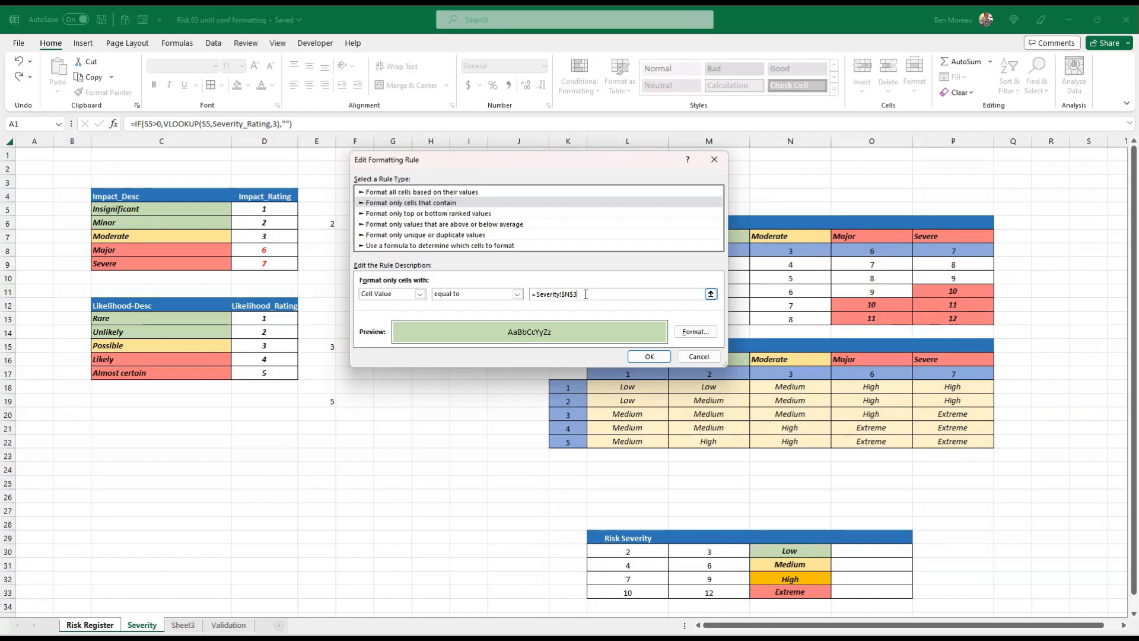
pyautogui.click(681, 333)
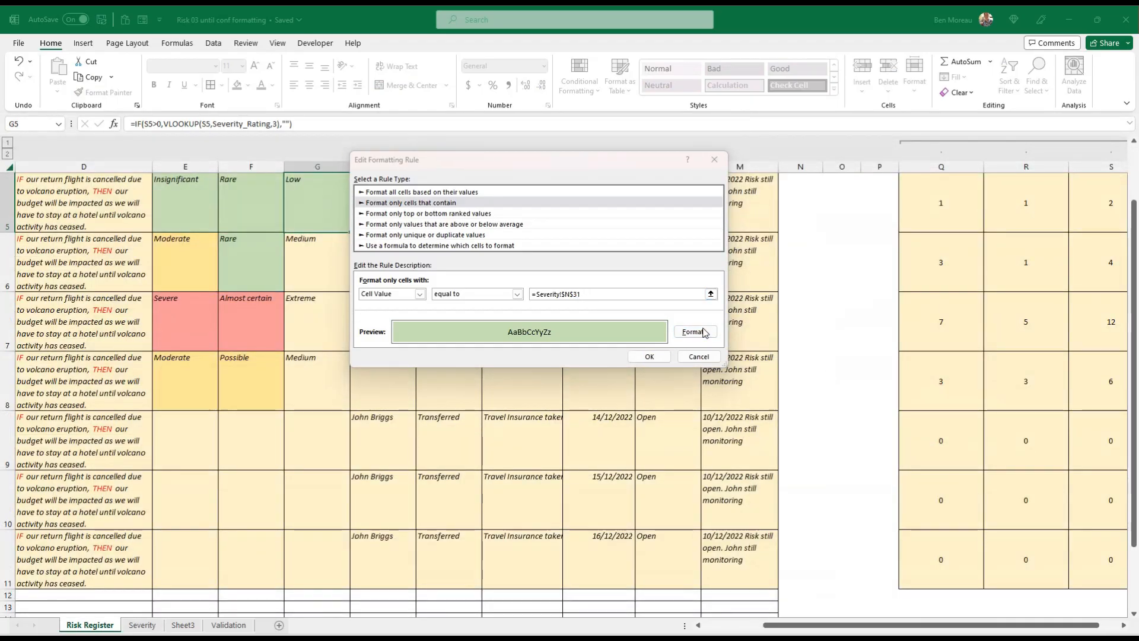
pyautogui.click(477, 185)
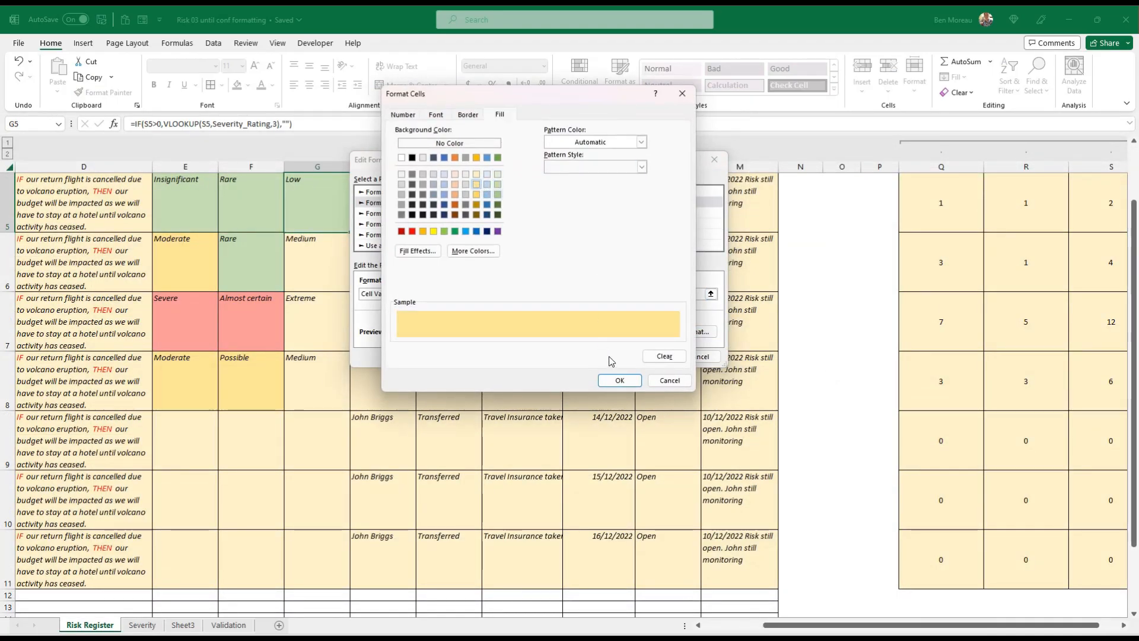
pyautogui.click(619, 379)
pyautogui.click(650, 355)
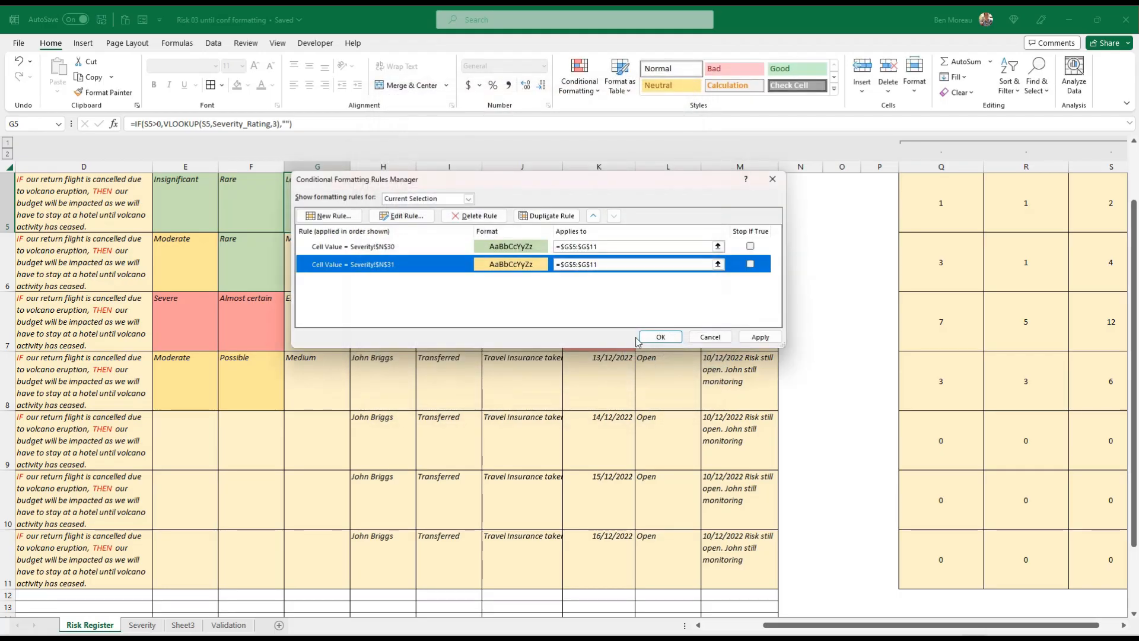
# Duplicate the Medium severity rule and move the copy to the end of the rule list
pyautogui.click(565, 218)
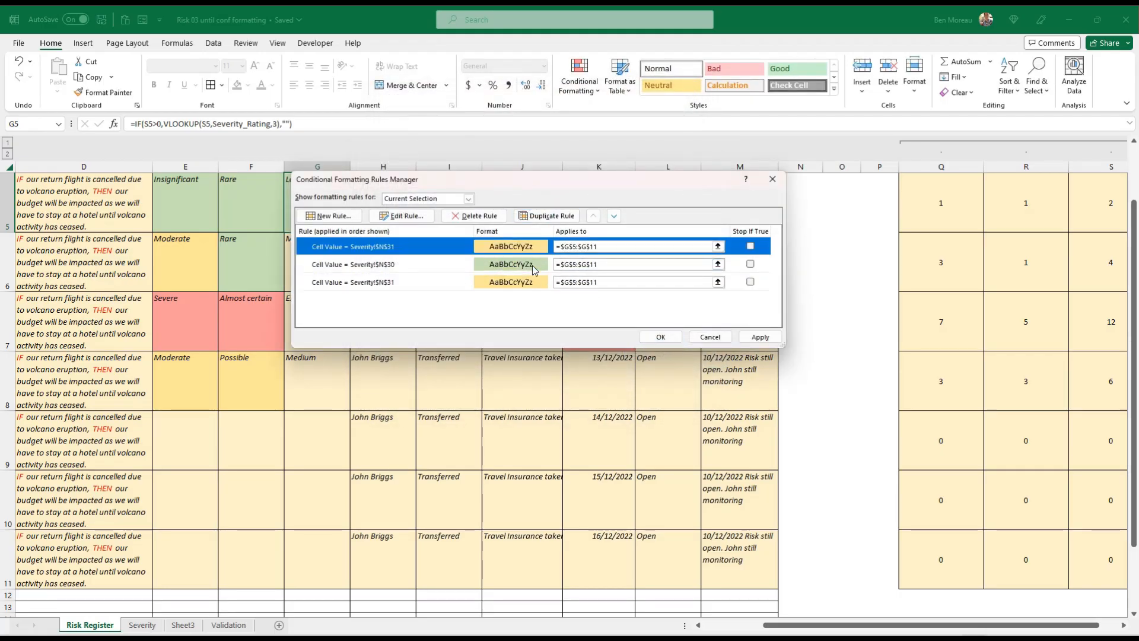
pyautogui.click(613, 216)
pyautogui.click(614, 216)
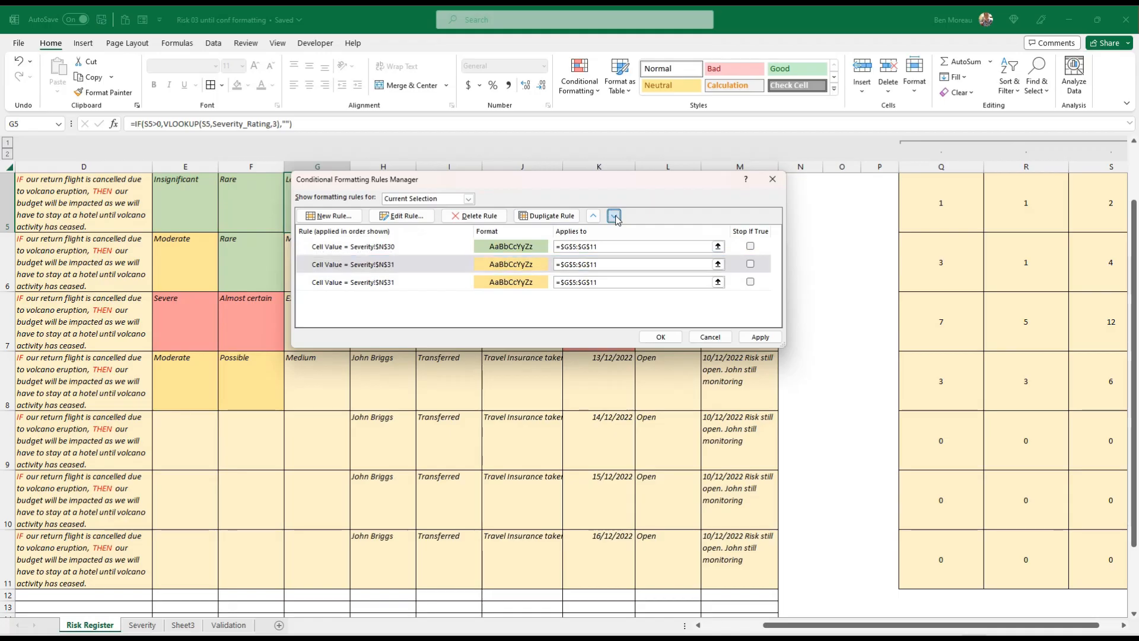
# Point the last severity rule to Severity!$N$32 for High and give it a solid gold fill
pyautogui.click(408, 217)
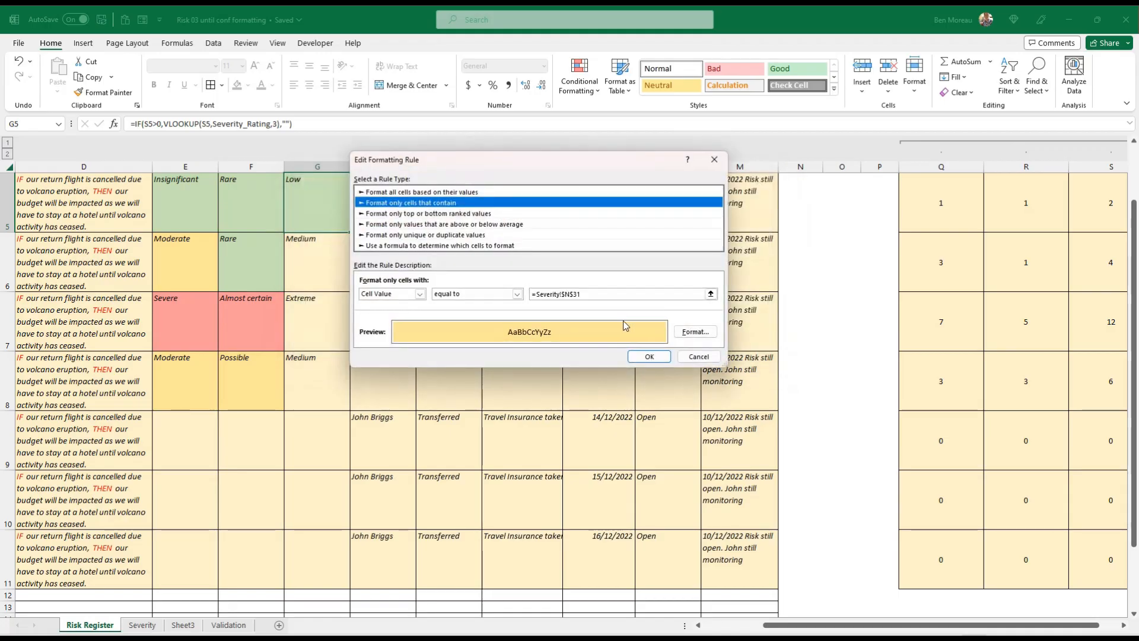
pyautogui.click(601, 294)
pyautogui.press('BackSpace')
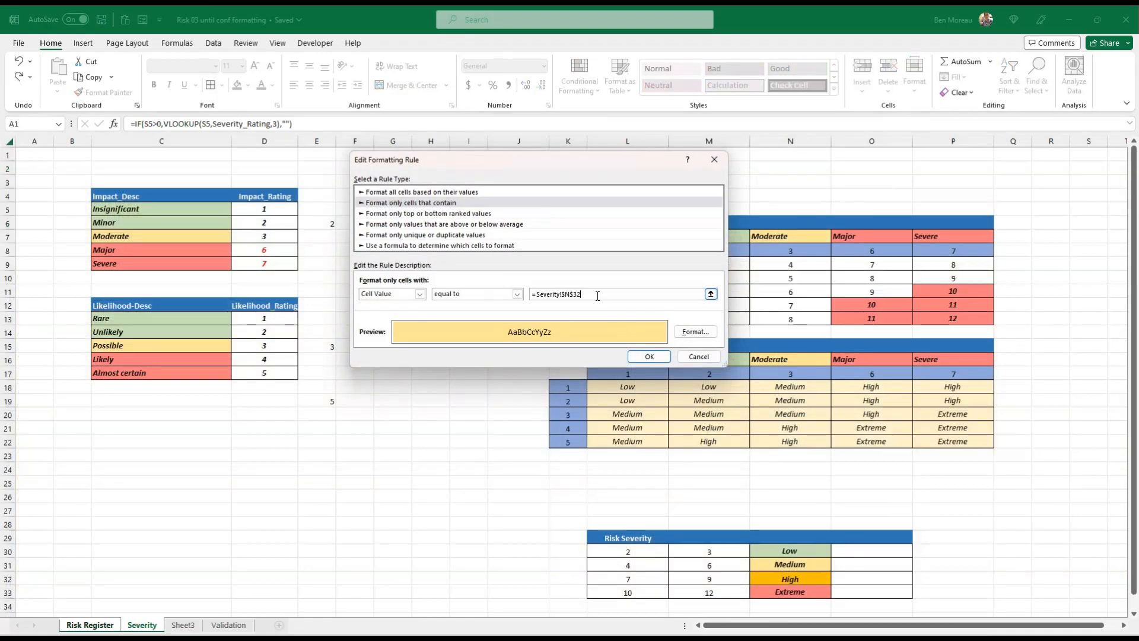
pyautogui.write('2')
pyautogui.click(683, 334)
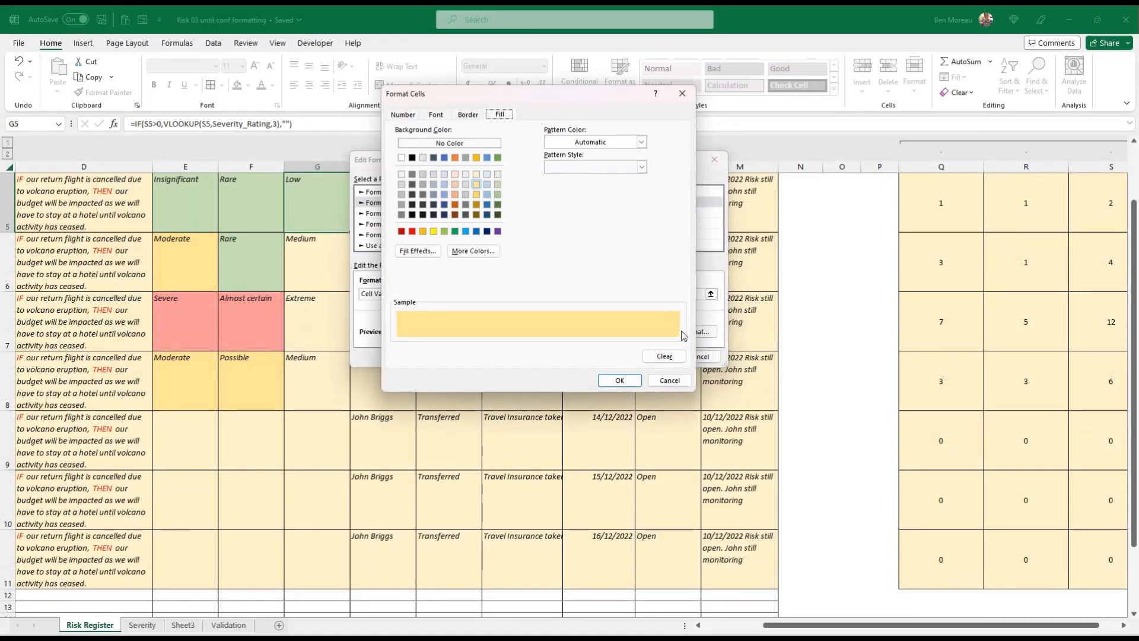
pyautogui.click(477, 158)
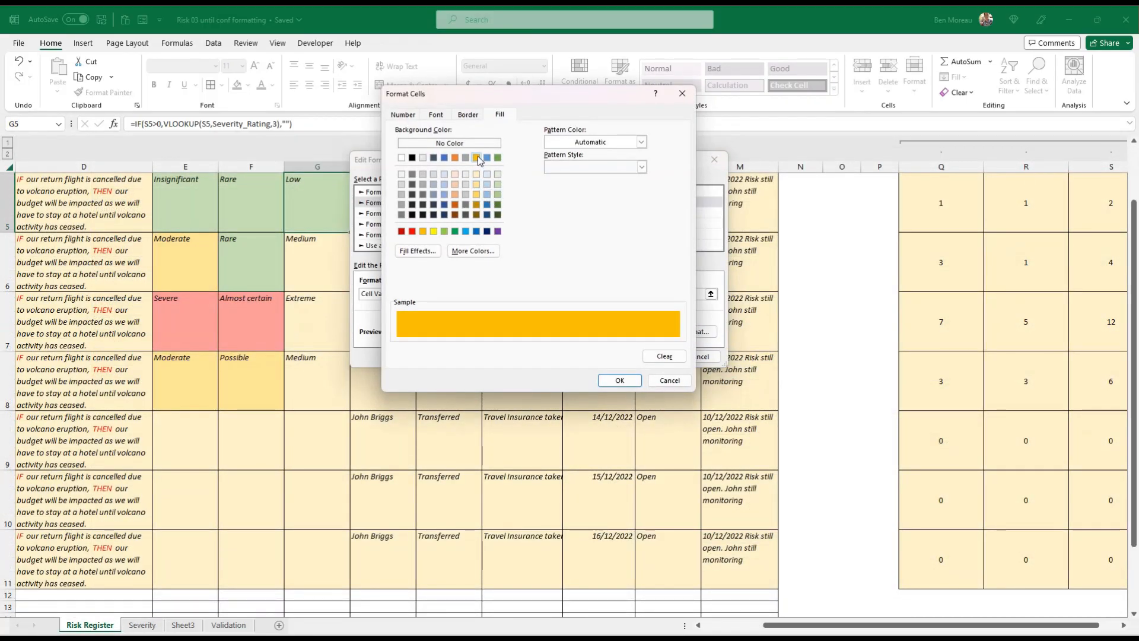
pyautogui.click(619, 380)
pyautogui.click(652, 355)
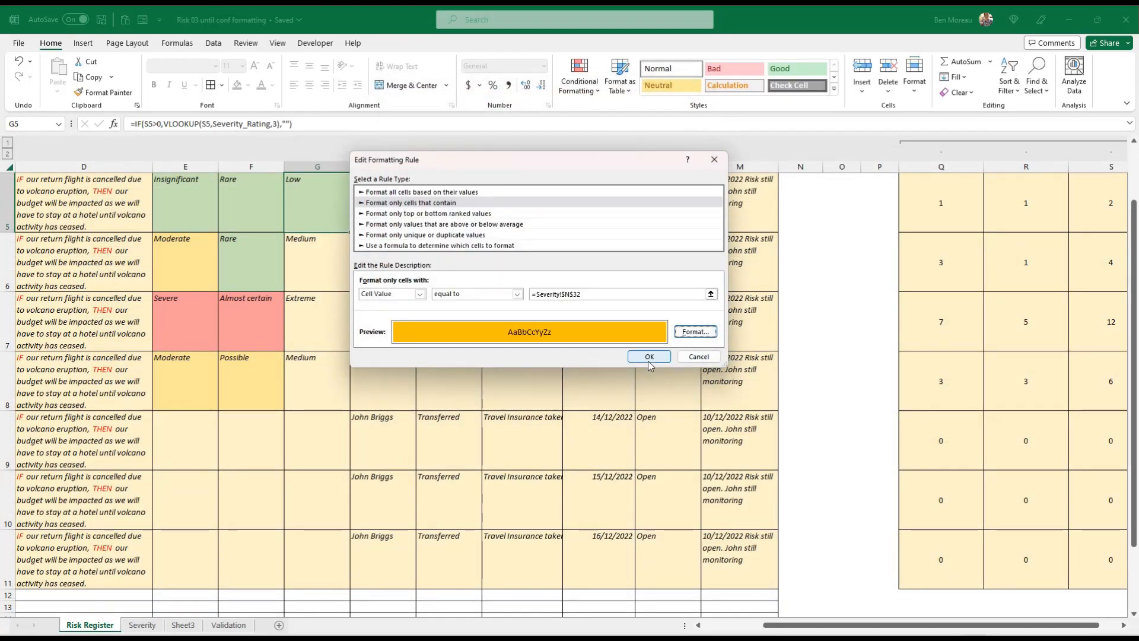
# Duplicate the High severity rule and move the copy to the end of the rule list
pyautogui.click(548, 216)
pyautogui.click(613, 217)
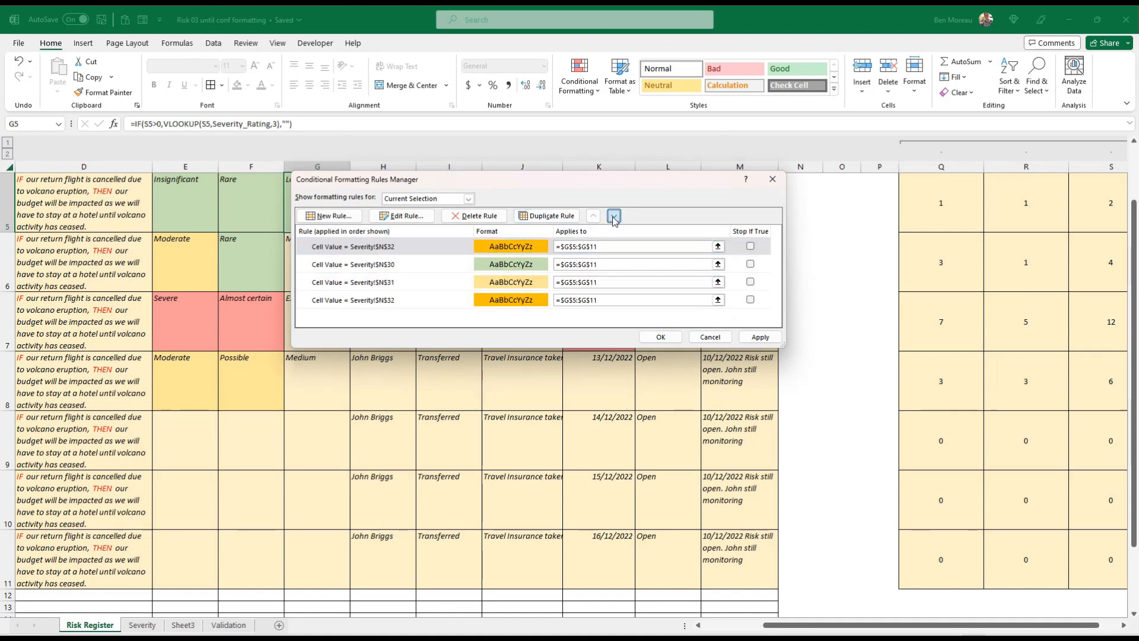
pyautogui.click(612, 217)
pyautogui.click(612, 217)
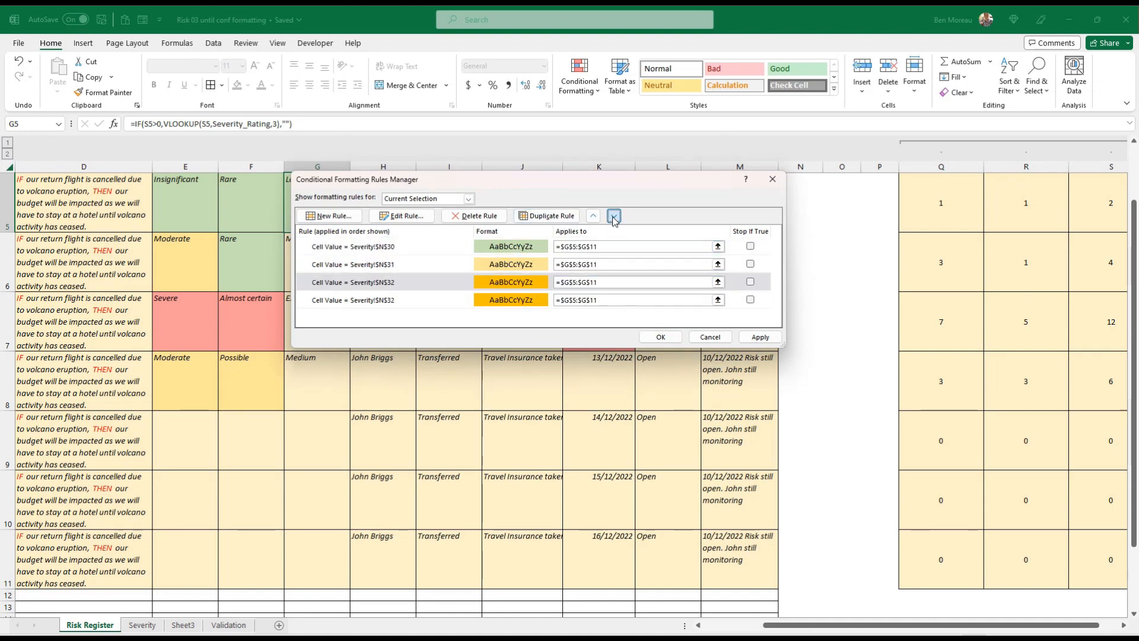
# Give the last severity rule a light red fill and apply the rules
pyautogui.click(410, 216)
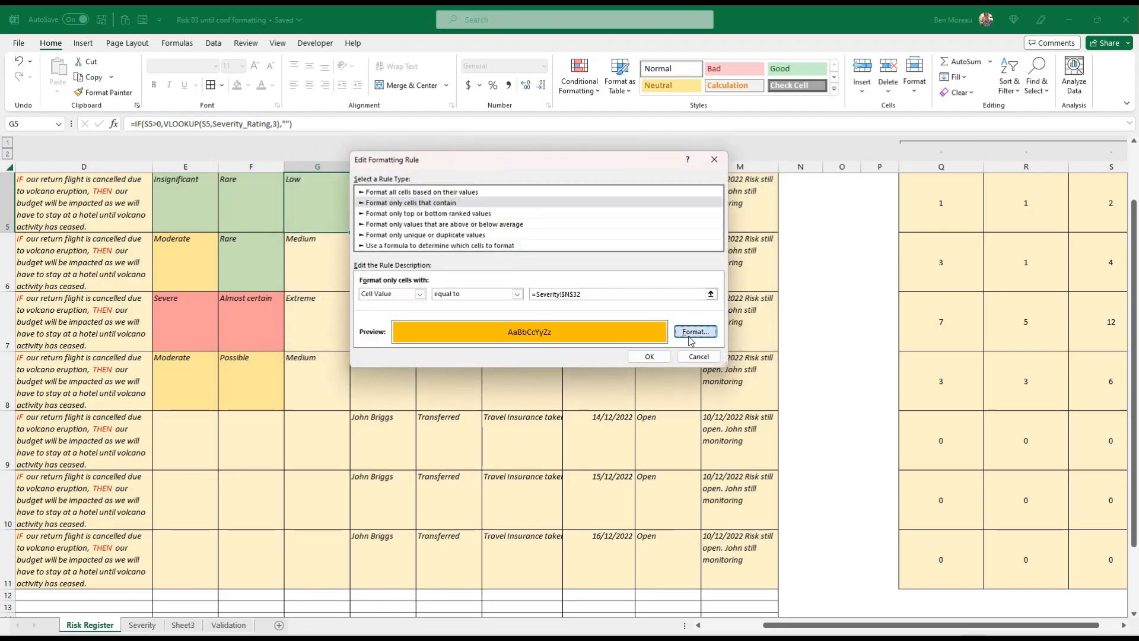
pyautogui.click(695, 332)
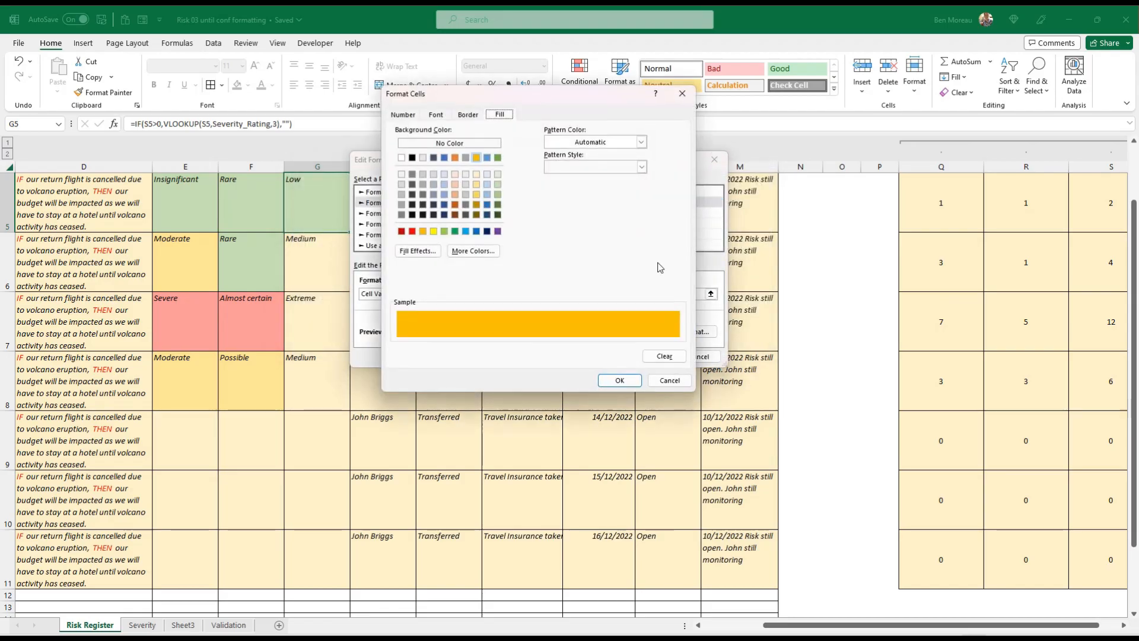
pyautogui.click(477, 251)
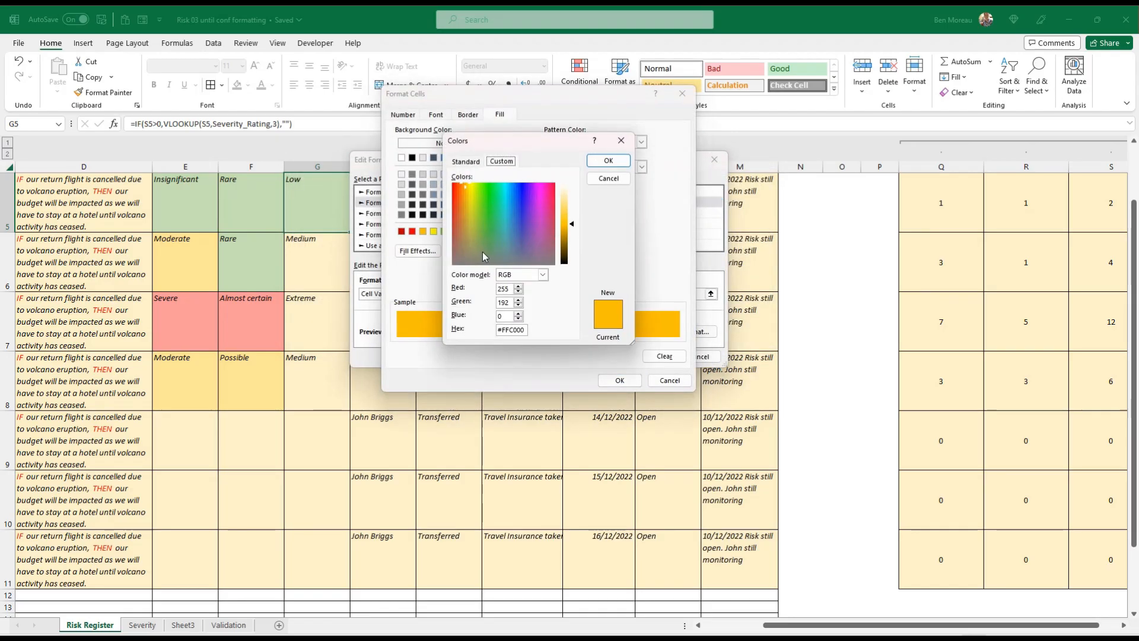
pyautogui.click(472, 163)
pyautogui.click(515, 246)
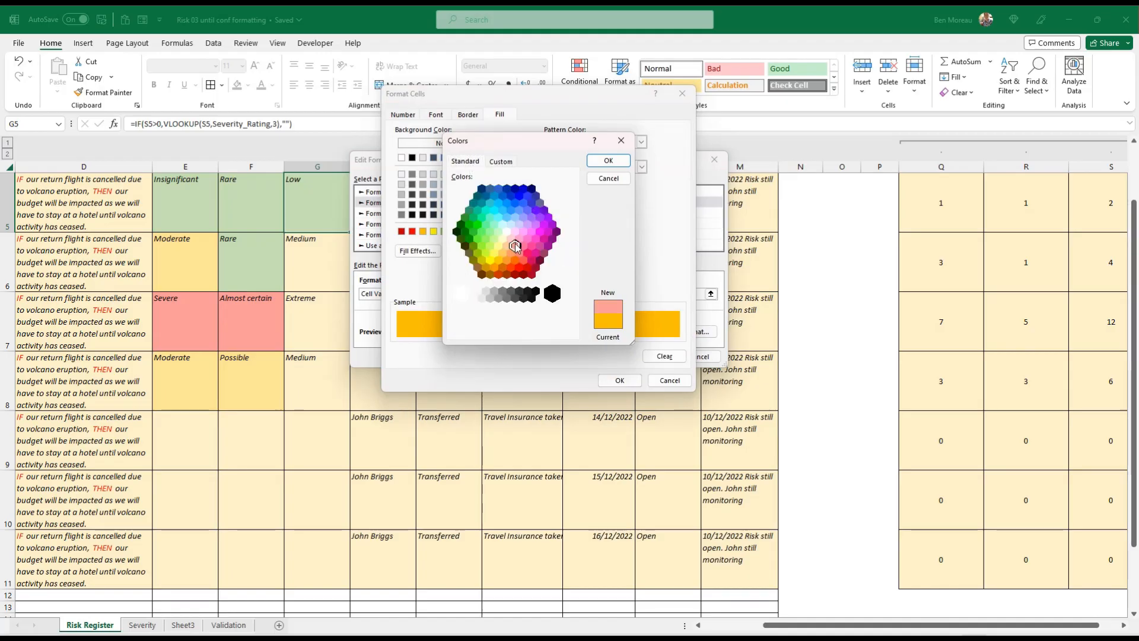
pyautogui.click(607, 162)
pyautogui.click(617, 380)
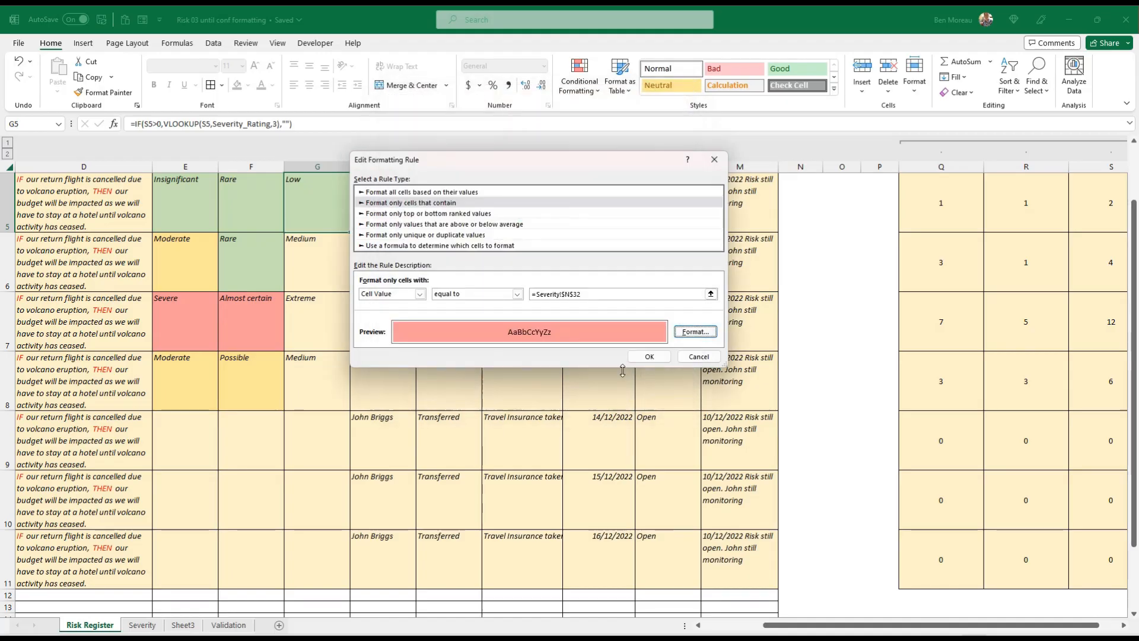
pyautogui.click(639, 358)
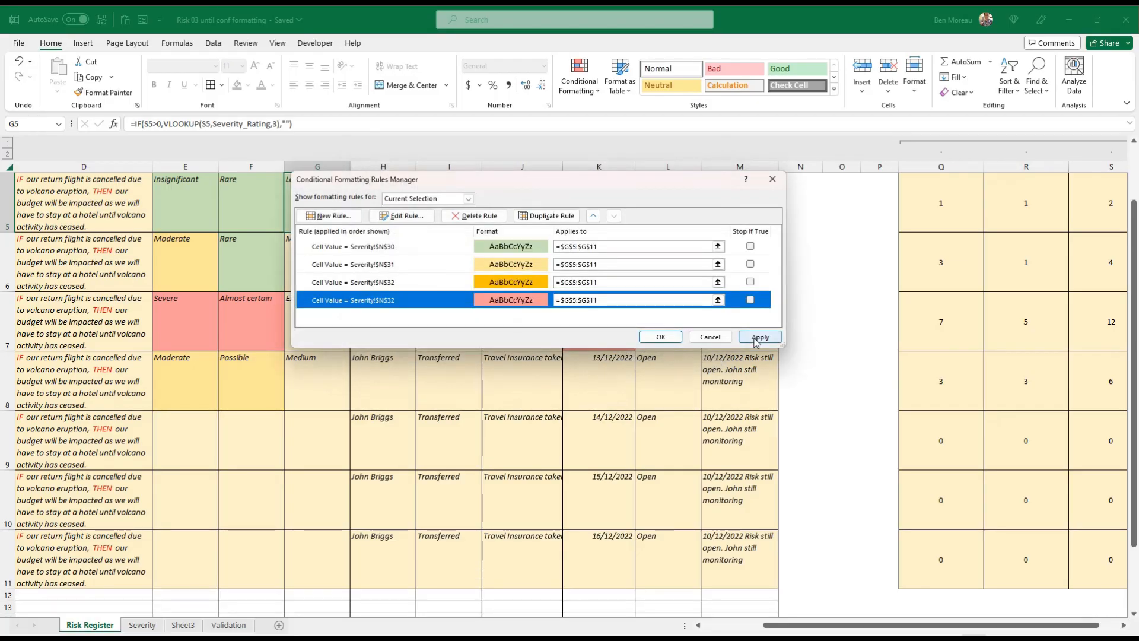
pyautogui.click(756, 337)
pyautogui.click(656, 336)
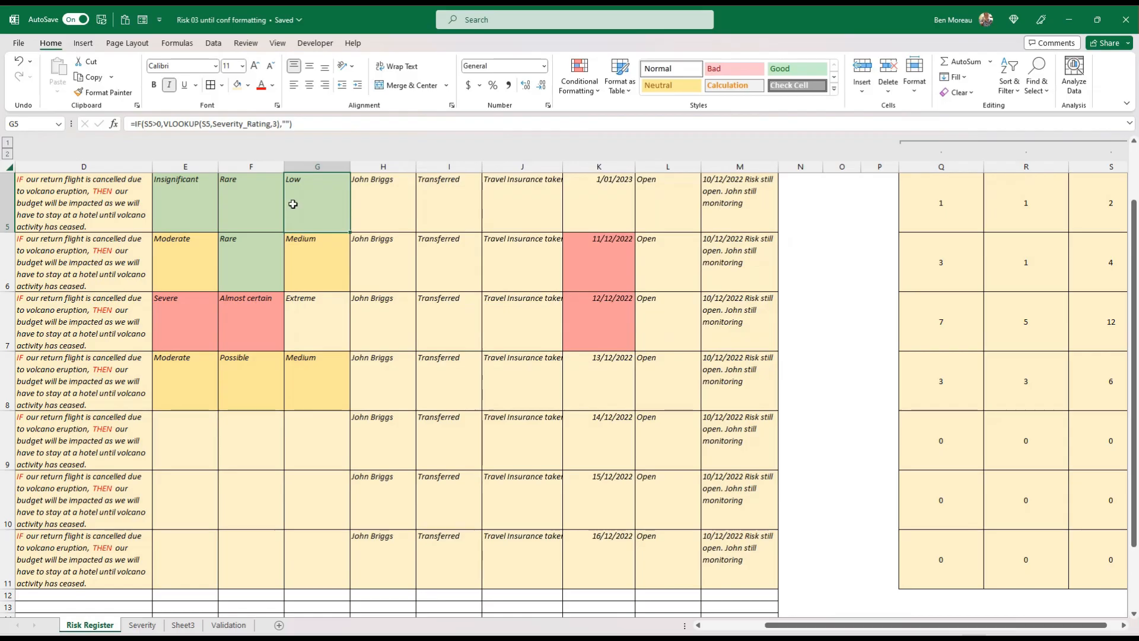
# Point the light red severity rule to Severity!$N$33 for Extreme and apply it
pyautogui.click(579, 80)
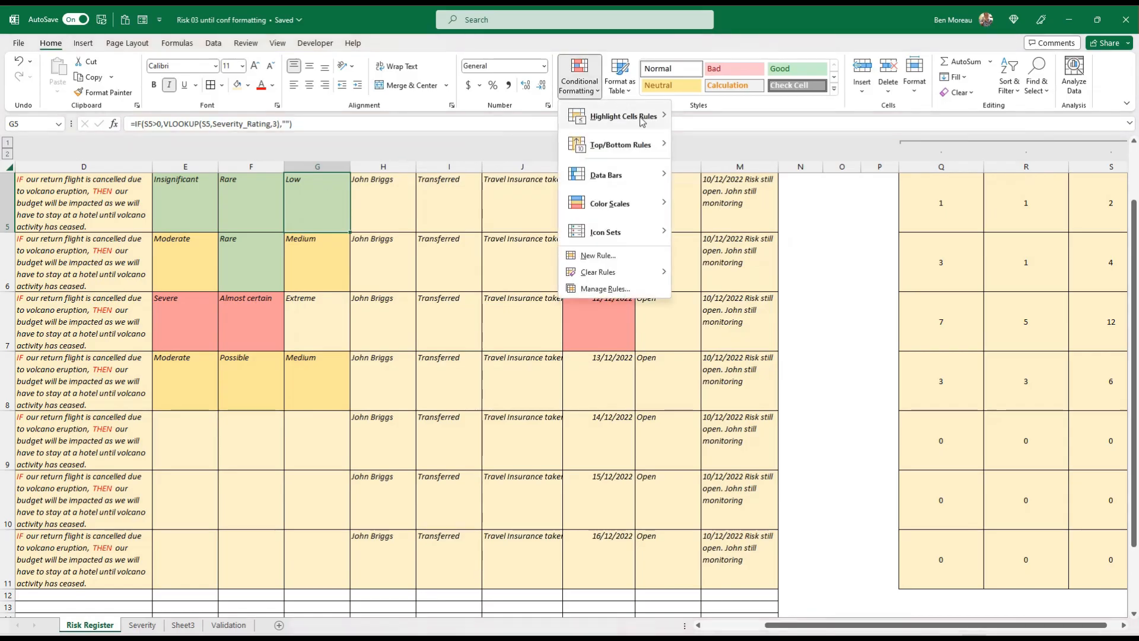
pyautogui.click(599, 288)
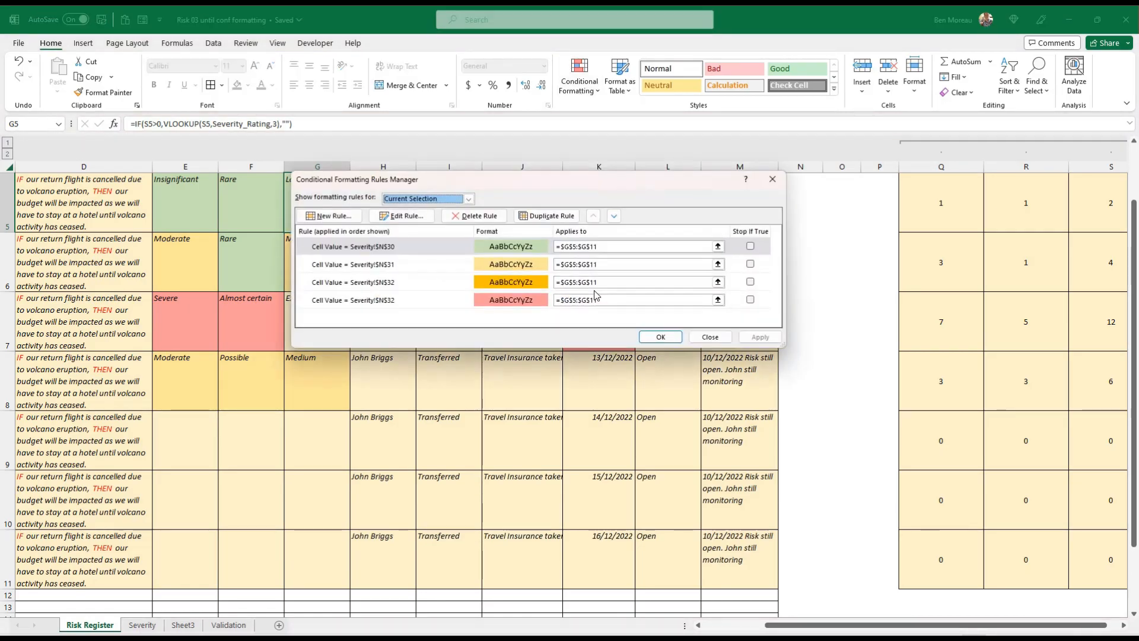
pyautogui.click(491, 301)
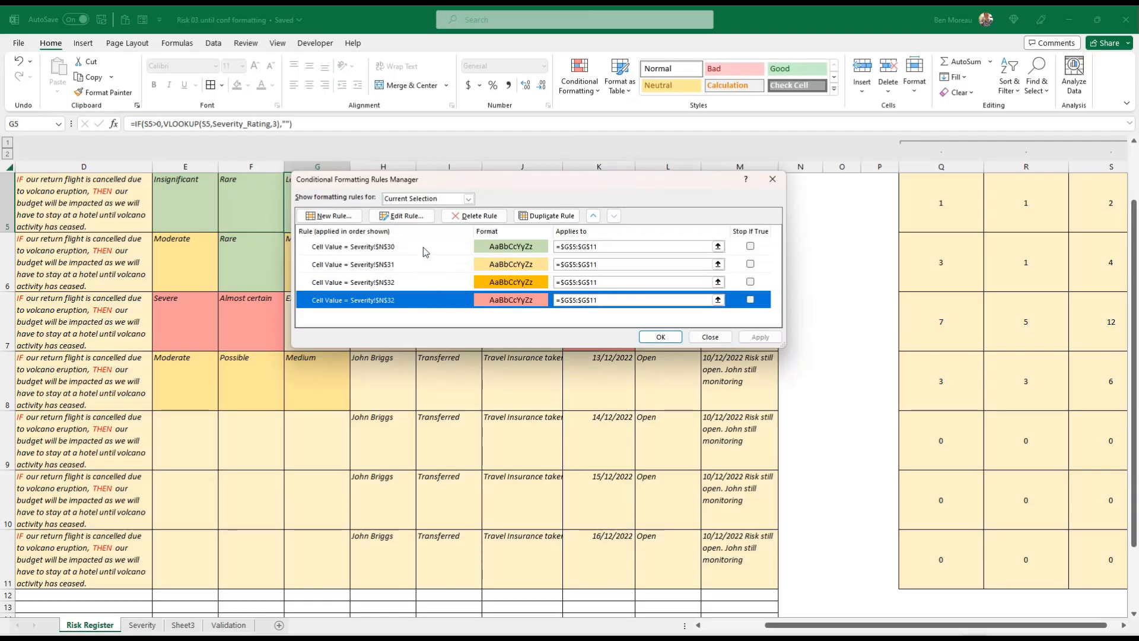
pyautogui.click(402, 215)
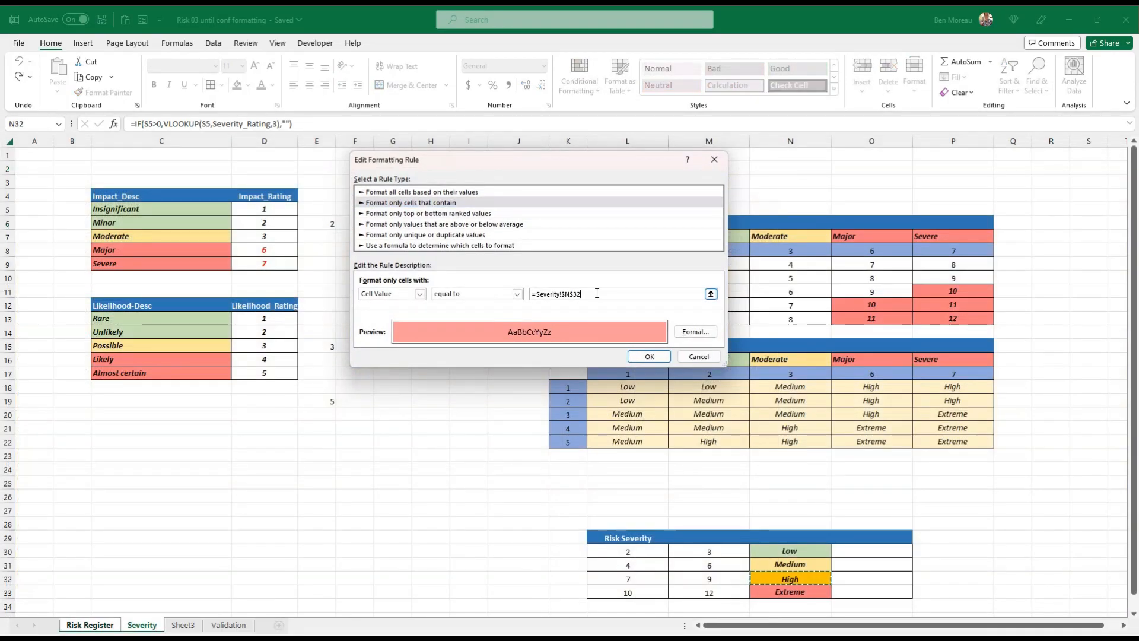
pyautogui.press('BackSpace')
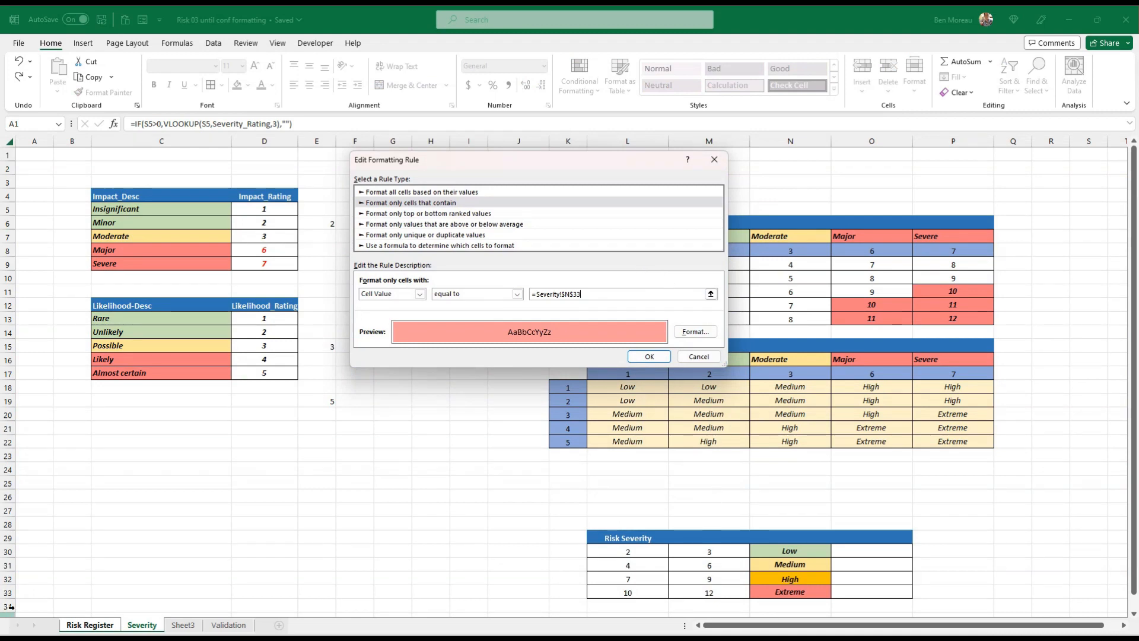
pyautogui.click(649, 356)
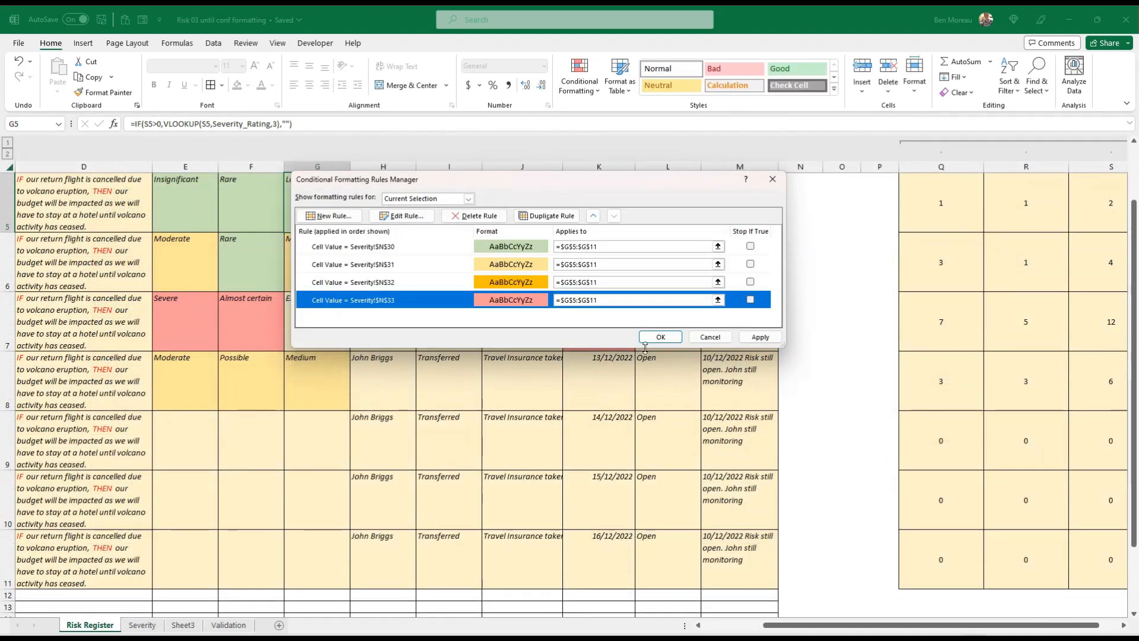
pyautogui.click(761, 337)
pyautogui.click(660, 337)
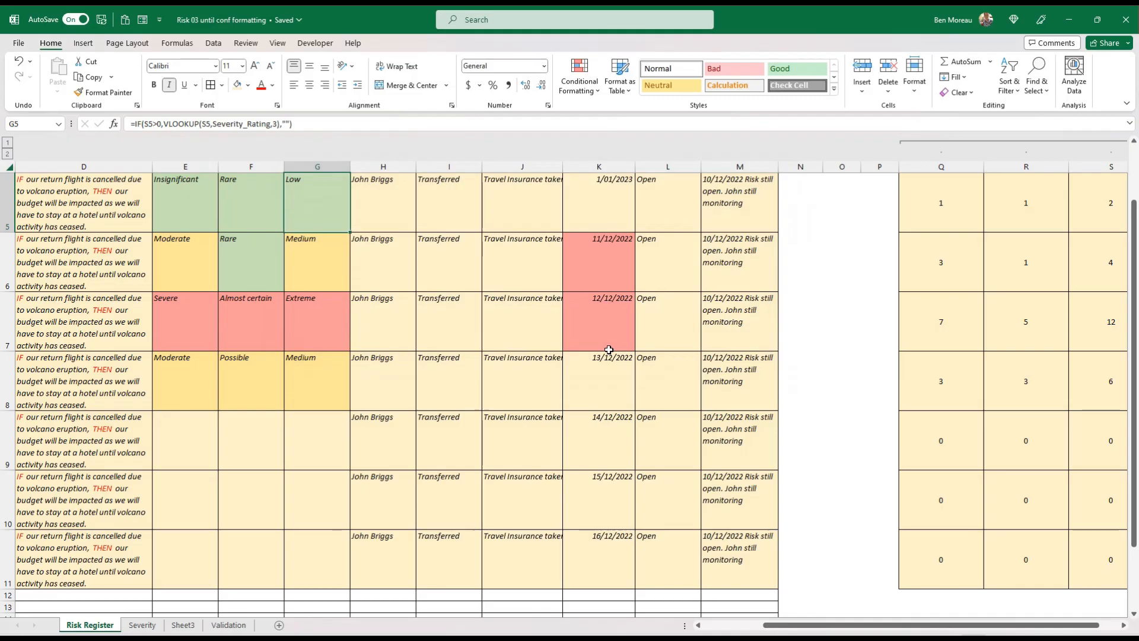
# Check the color coding in the impact, likelihood, severity and next risk assessment date columns of the register
pyautogui.scroll(2, 722, 280)
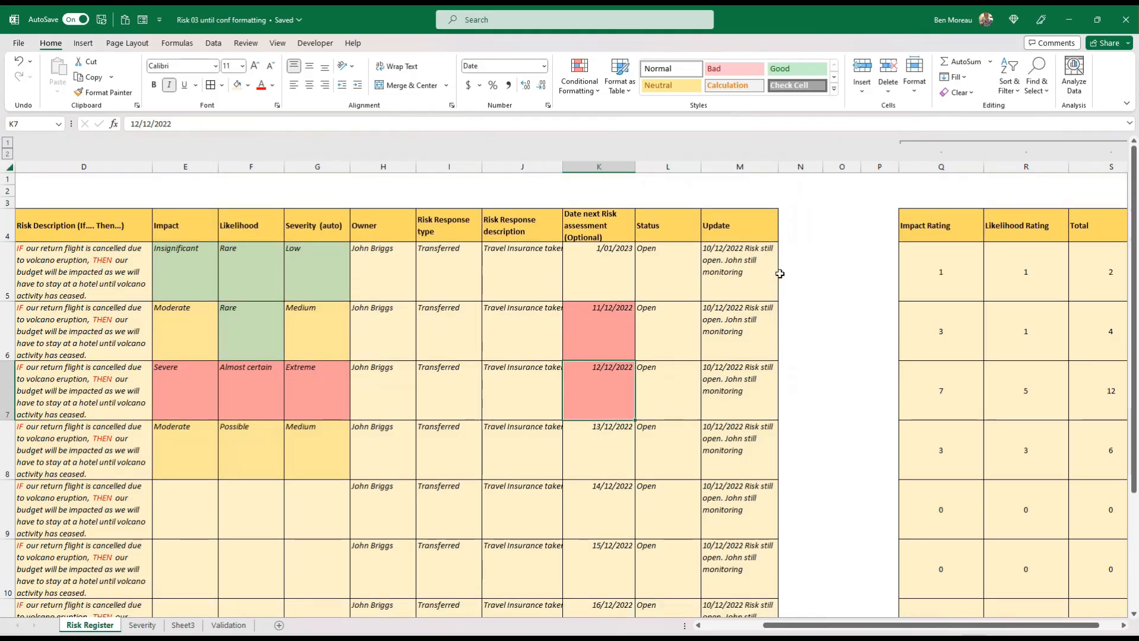
pyautogui.click(763, 325)
pyautogui.moveTo(202, 271); pyautogui.dragTo(305, 439)
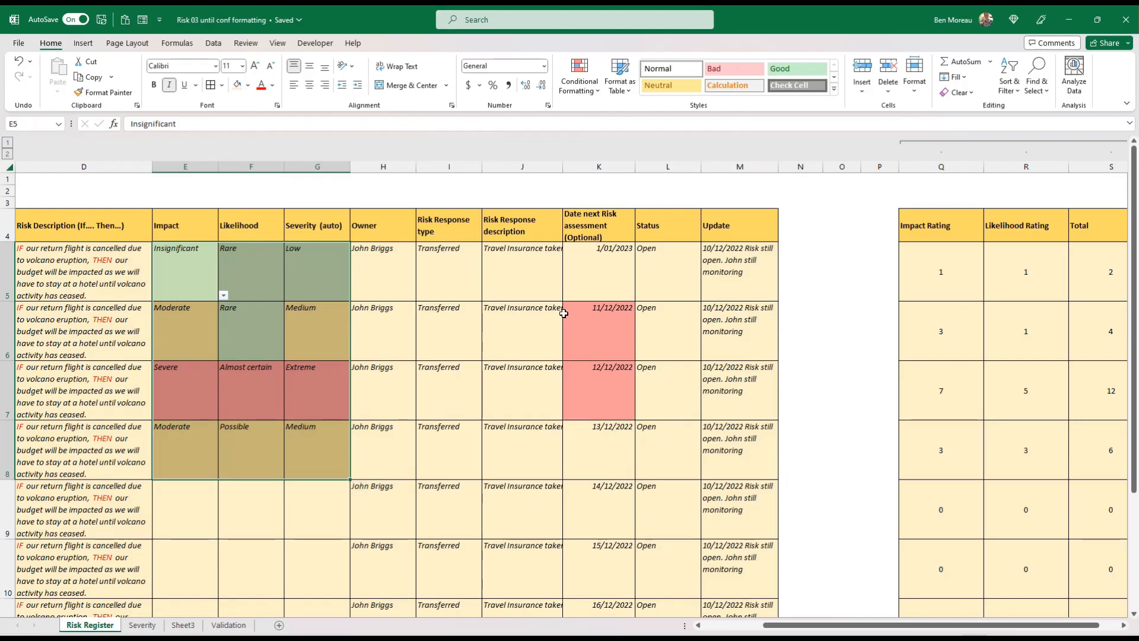
pyautogui.click(575, 264)
pyautogui.click(604, 348)
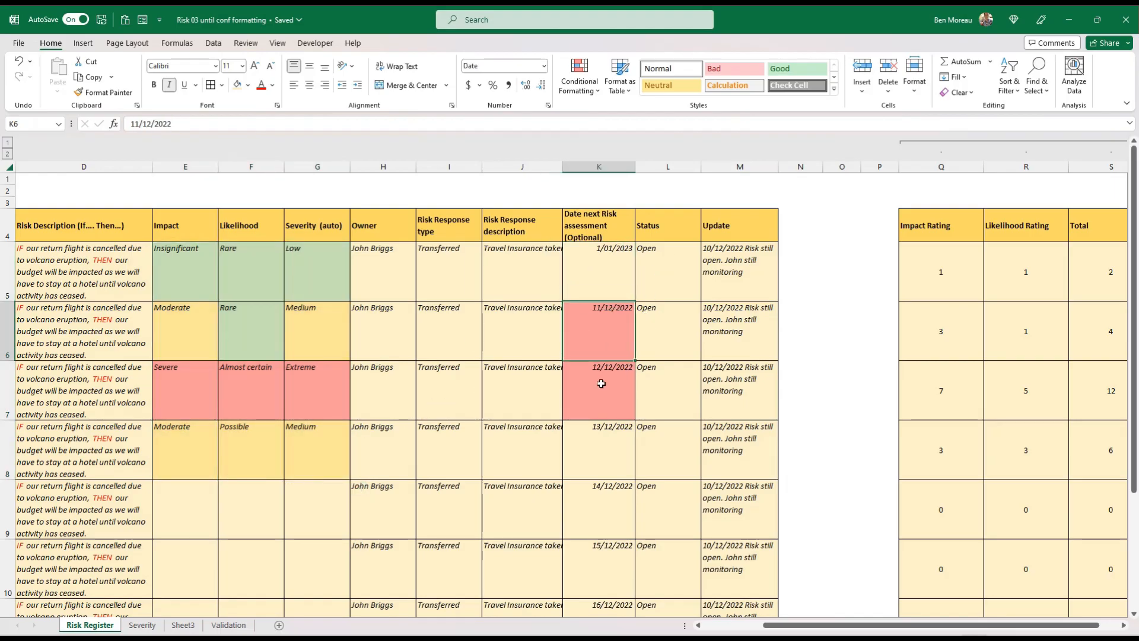
pyautogui.click(598, 374)
# Collapse the grouped Impact Rating, Likelihood Rating and Total columns beside the risk register
pyautogui.moveTo(845, 365); pyautogui.dragTo(1086, 386)
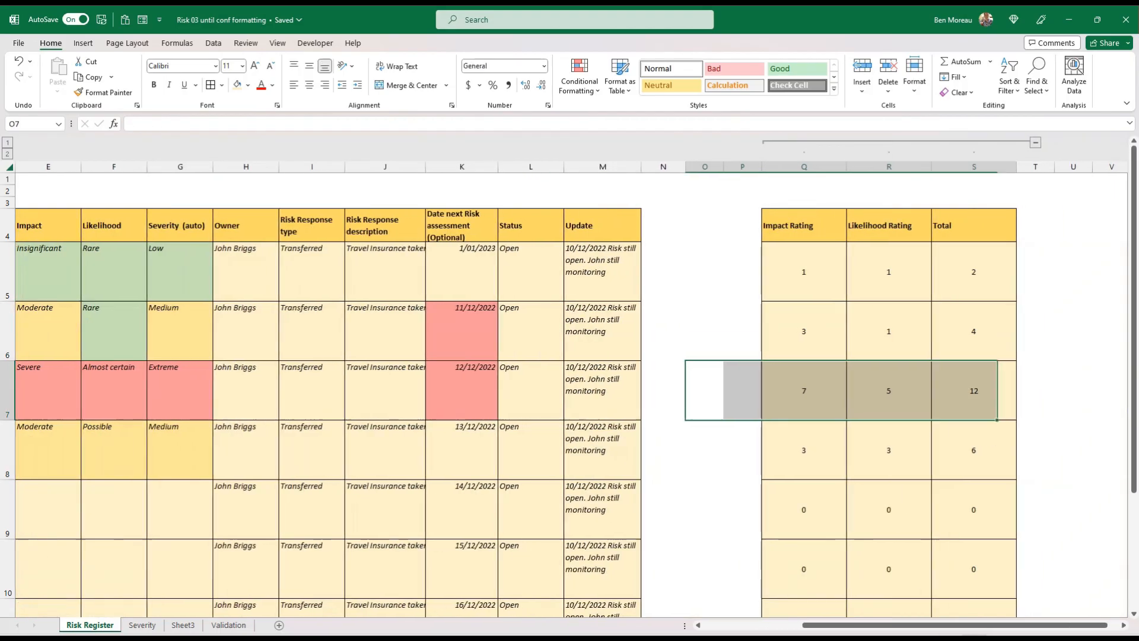
pyautogui.click(1036, 142)
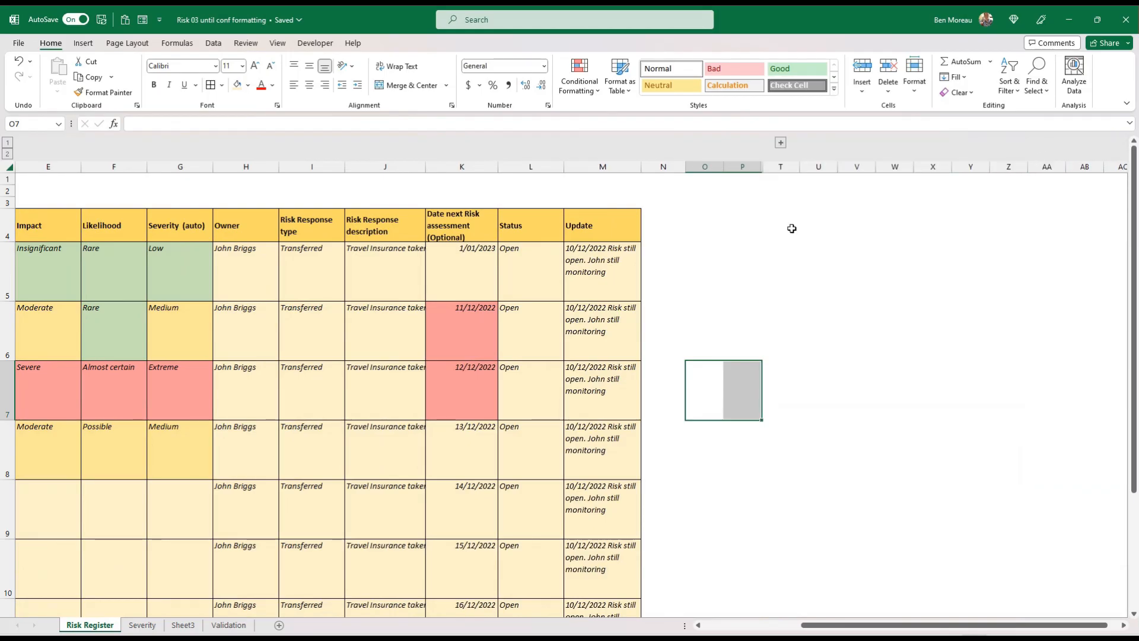
pyautogui.click(706, 263)
pyautogui.press('Left')
pyautogui.press('Left')
pyautogui.press('Left')
pyautogui.press('Left')
pyautogui.press('Left')
pyautogui.press('Left')
pyautogui.press('Left')
pyautogui.press('Left')
pyautogui.press('Left')
pyautogui.press('Left')
pyautogui.press('Left')
pyautogui.press('Left')
pyautogui.press('Left')
pyautogui.press('Left')
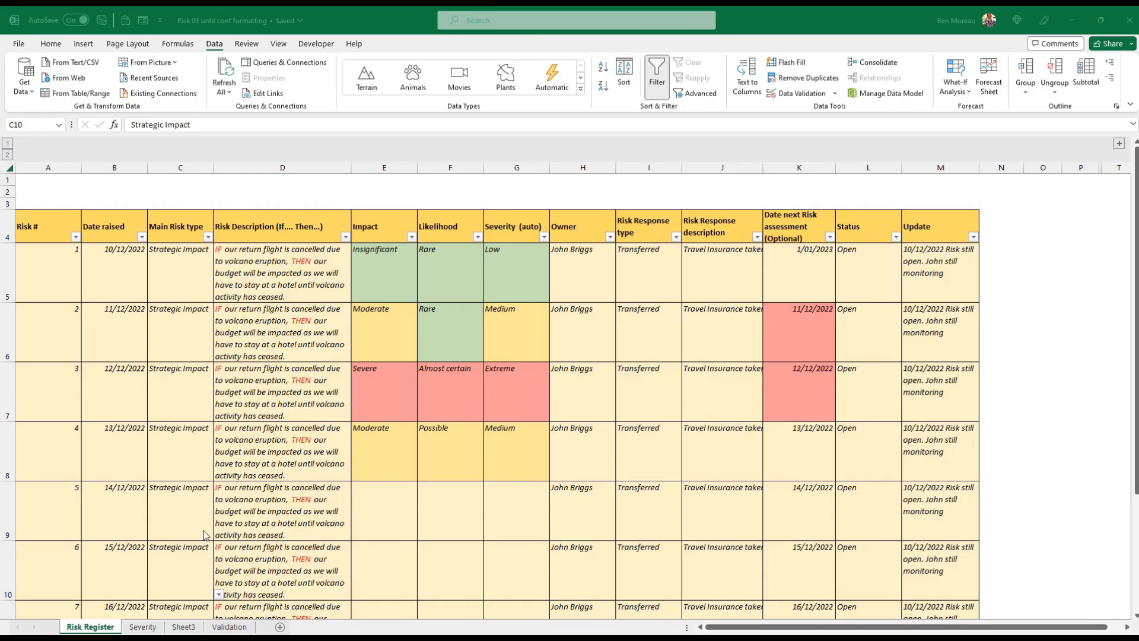
# Name the Severity (auto) cells from G5 down to row 15 Risk_Severity_total
pyautogui.click(184, 573)
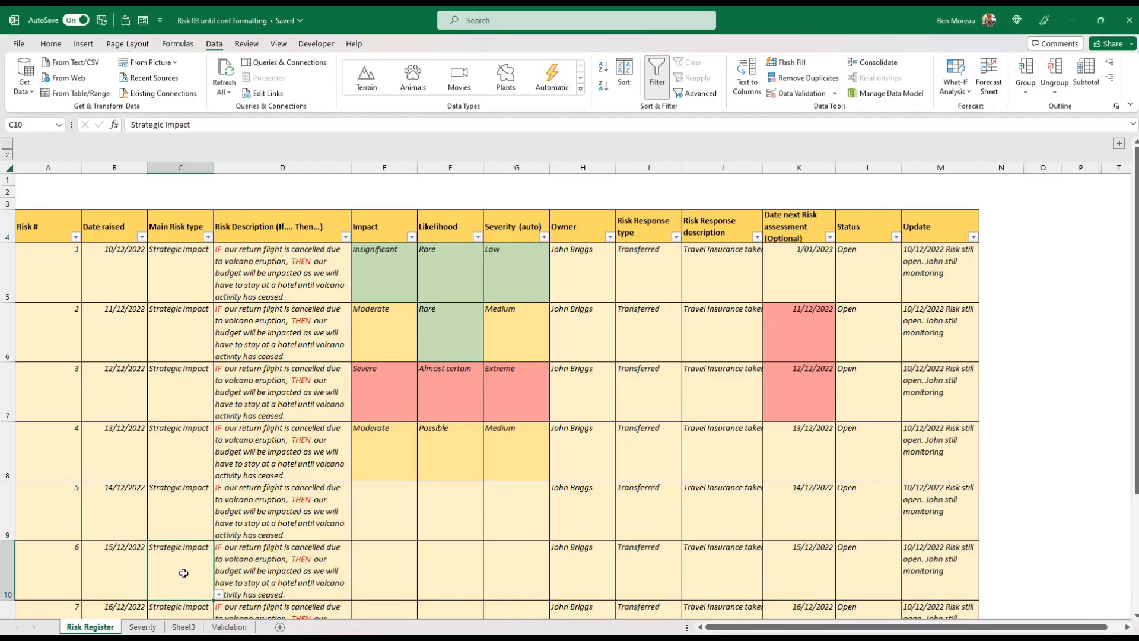
pyautogui.click(142, 627)
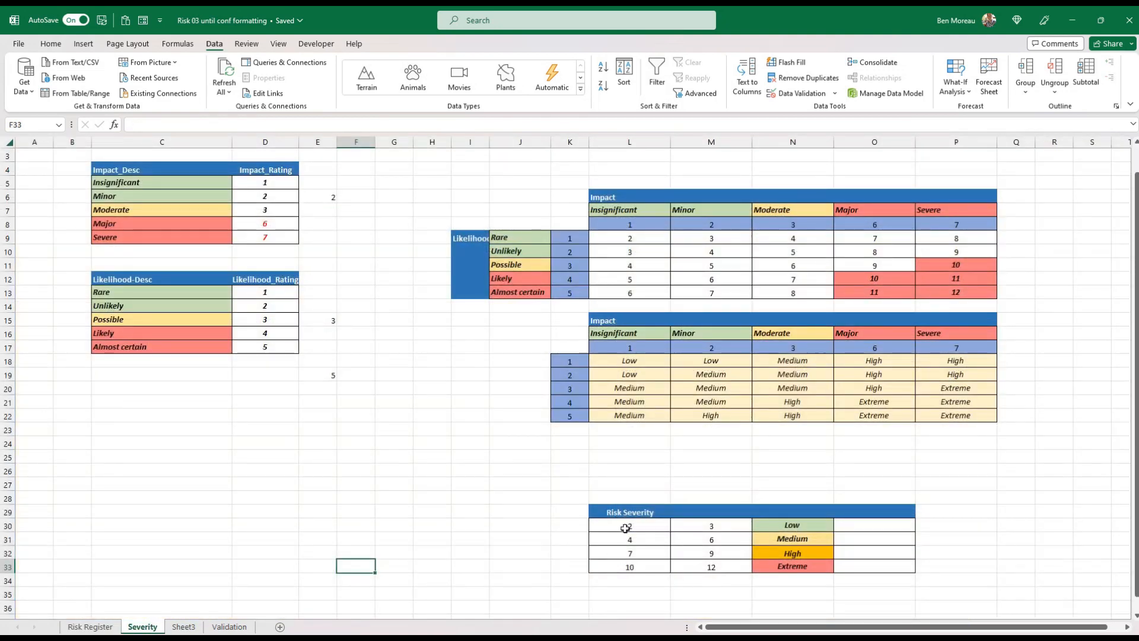
pyautogui.click(89, 627)
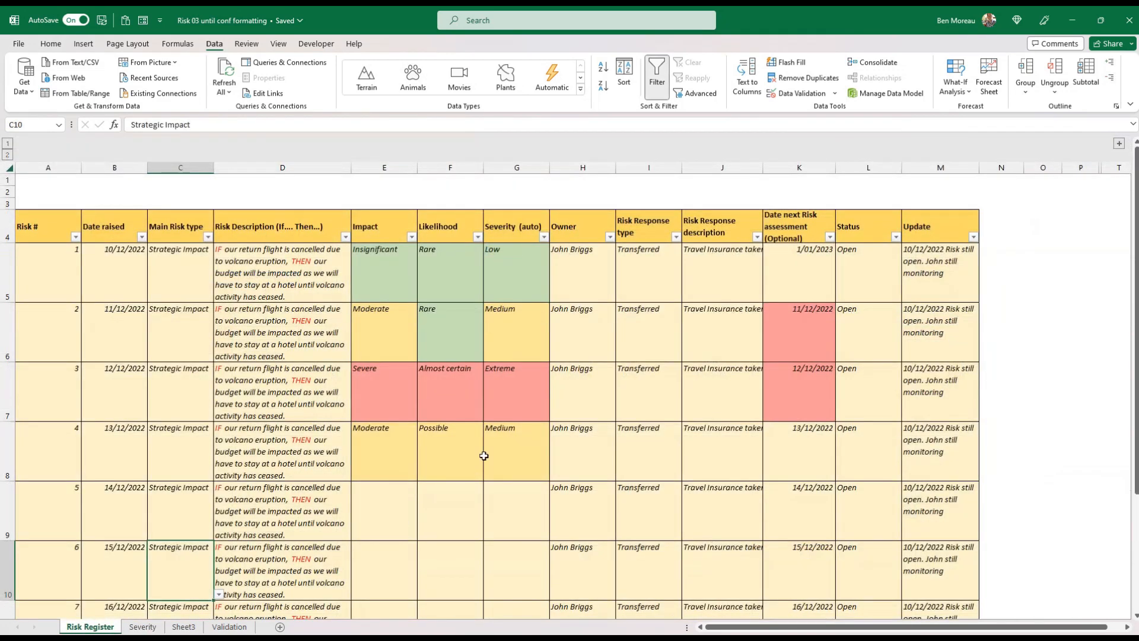
pyautogui.moveTo(536, 264); pyautogui.dragTo(520, 573)
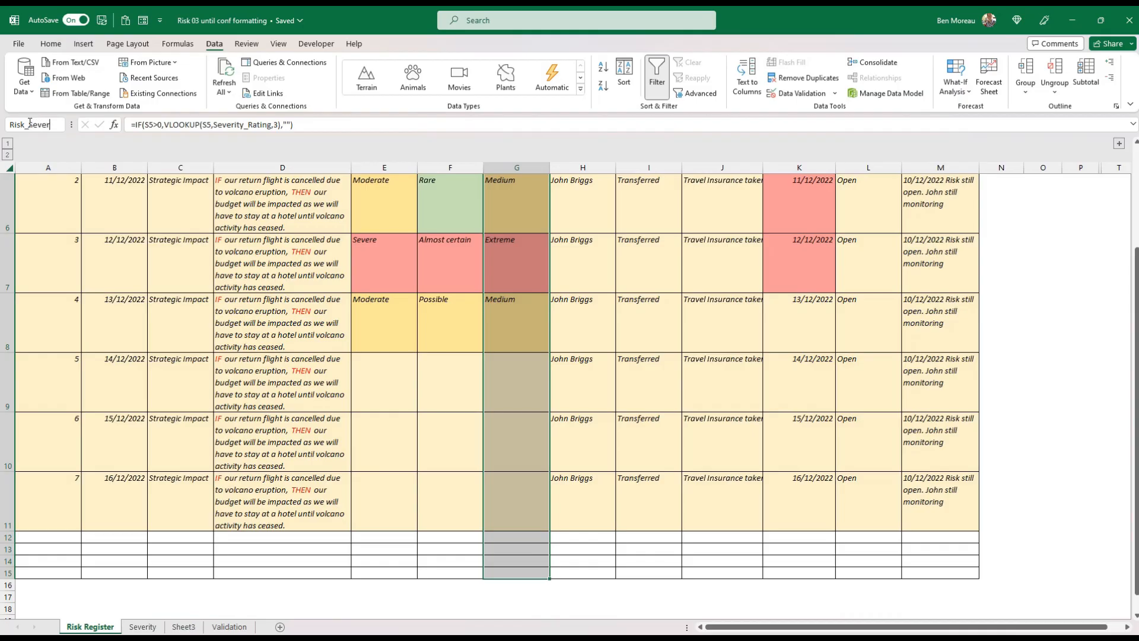
pyautogui.write('ity_total')
pyautogui.press('Return')
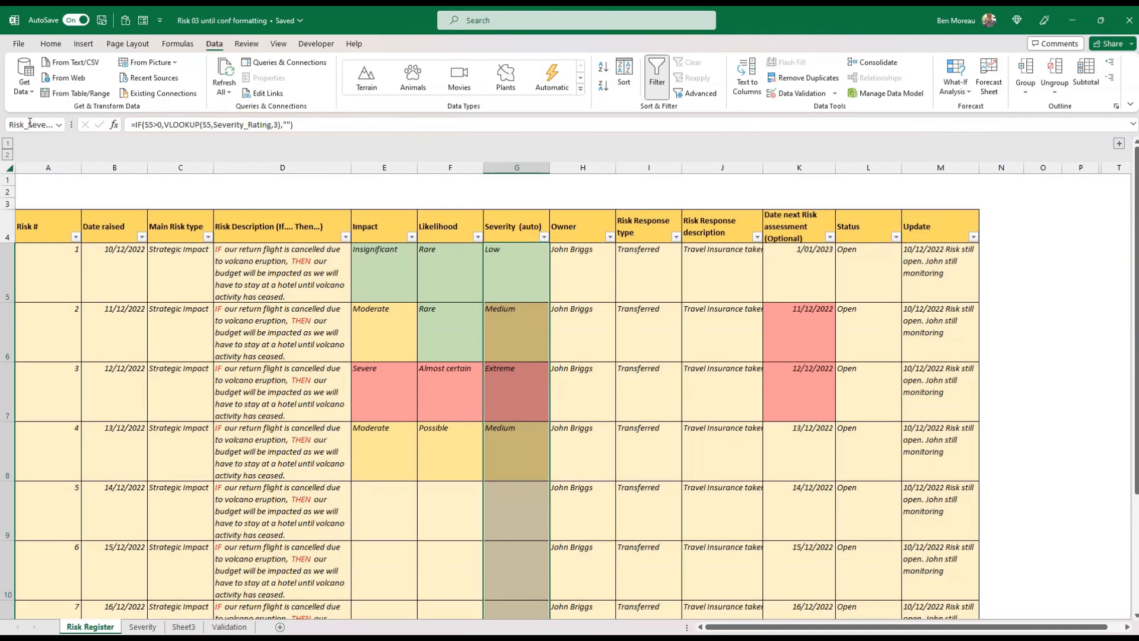
# Begin a COUNTIF formula in cell O30 of the Severity sheet, beside Low, and open its function arguments
pyautogui.click(527, 286)
pyautogui.click(142, 626)
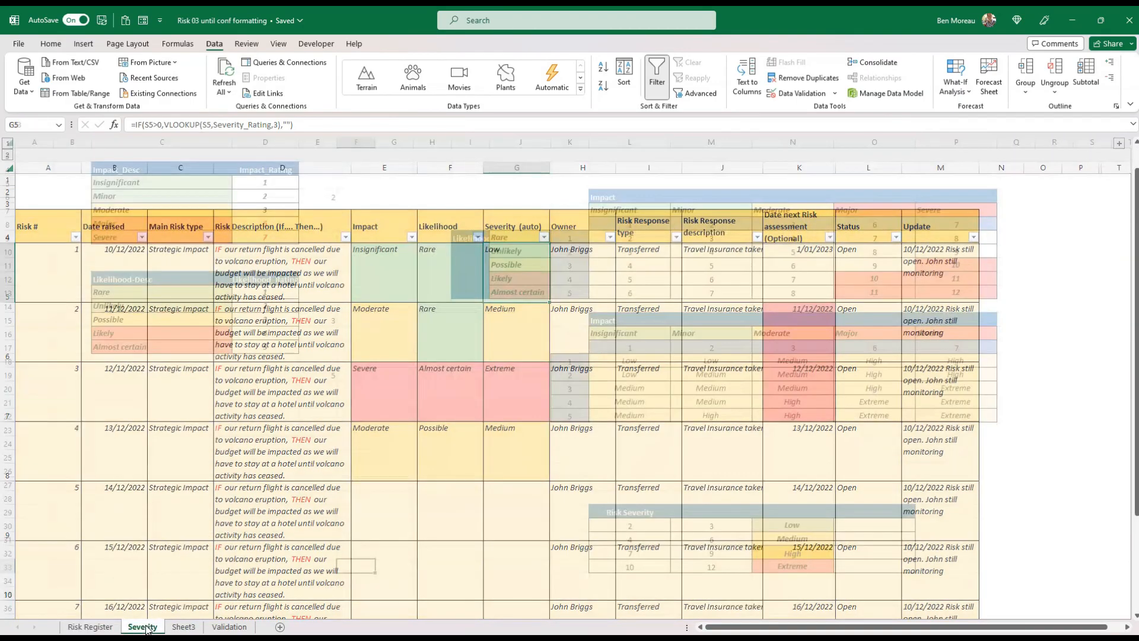
pyautogui.click(861, 525)
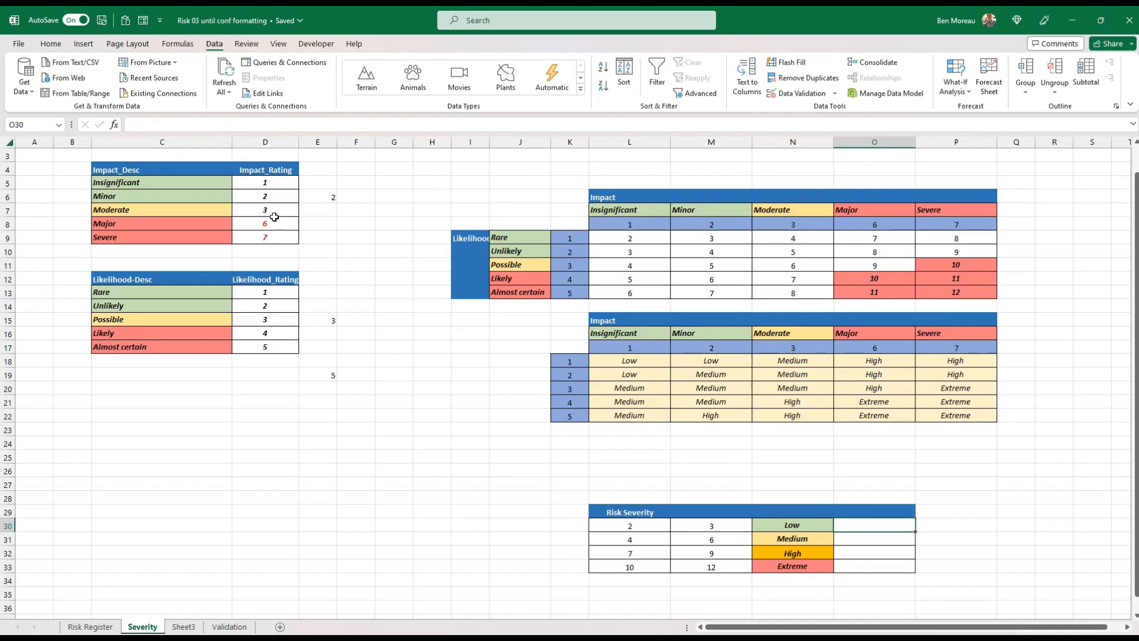
pyautogui.click(156, 127)
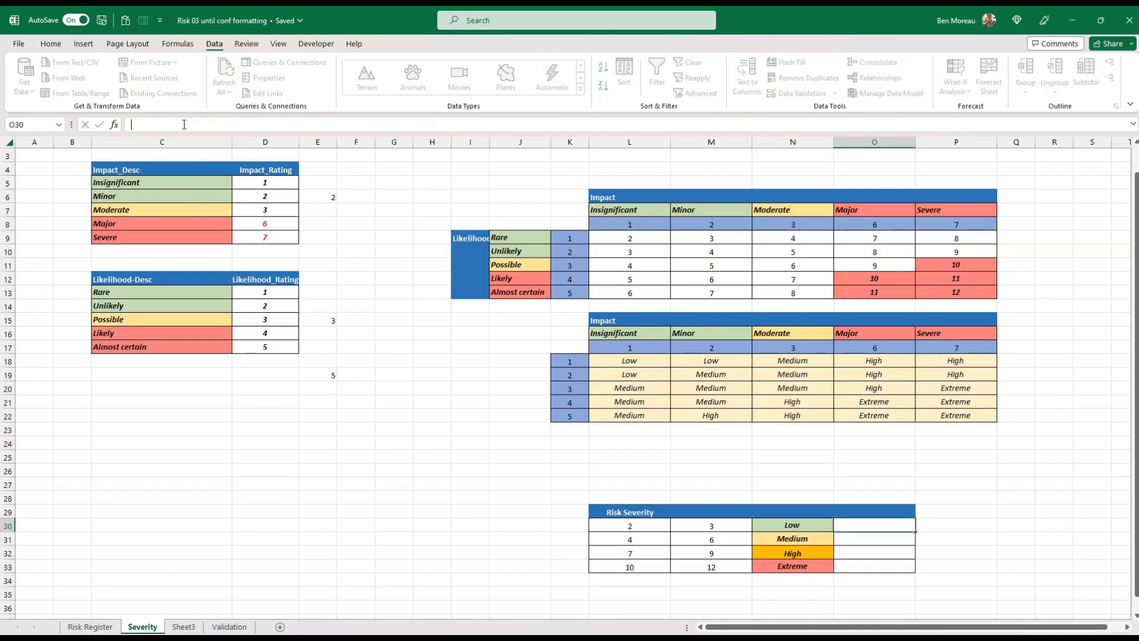
pyautogui.write('=countof')
pyautogui.press('BackSpace')
pyautogui.press('BackSpace')
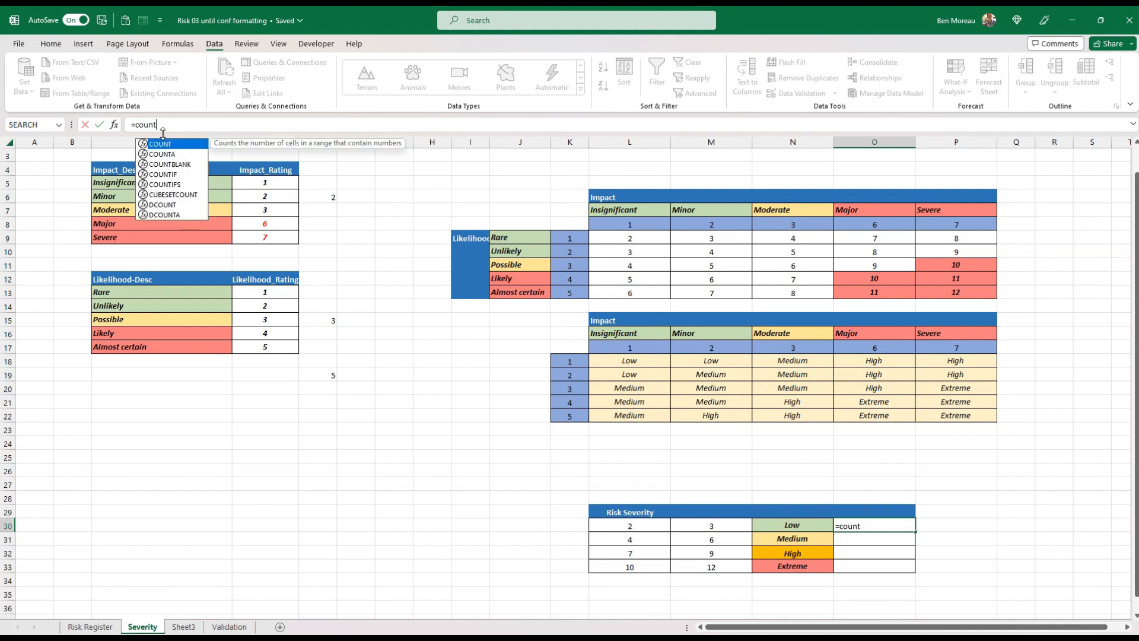
pyautogui.write('if(')
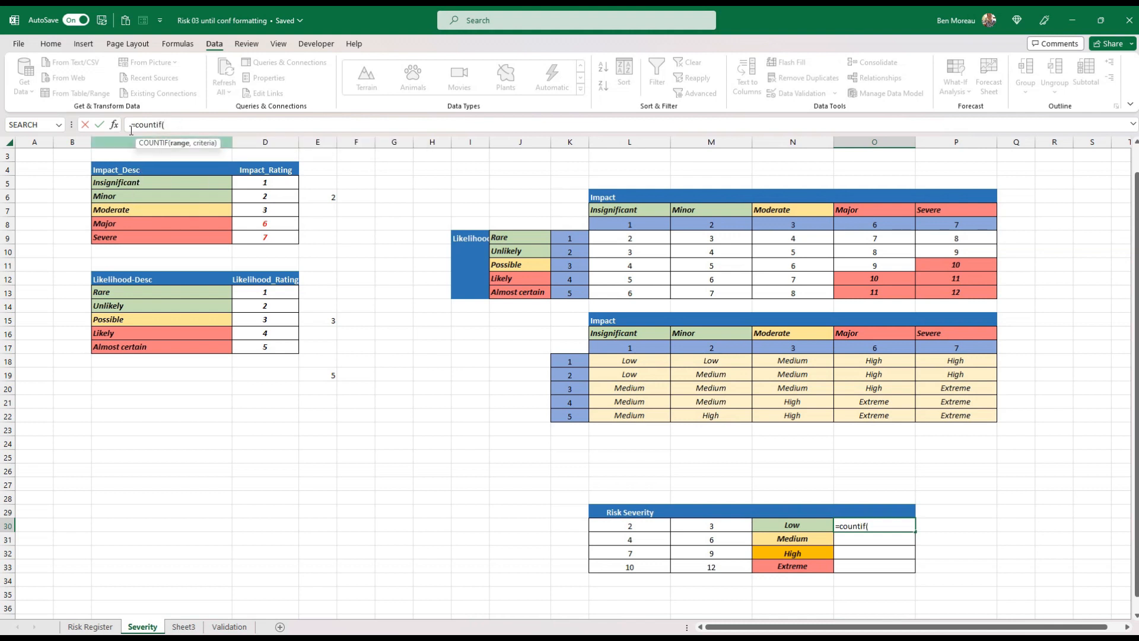
pyautogui.click(114, 125)
# Set the COUNTIF range to the named range risk_severity_total
pyautogui.write('risk_severity')
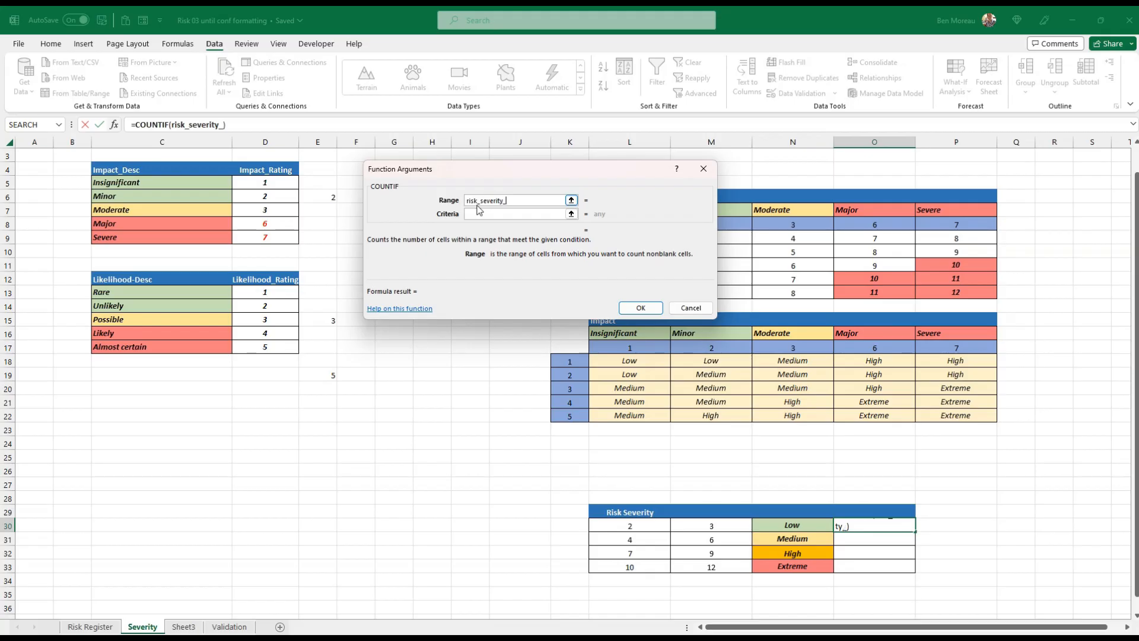
pyautogui.write('_total')
# Set the COUNTIF criteria to "="&N30 so it matches the Low label
pyautogui.click(478, 212)
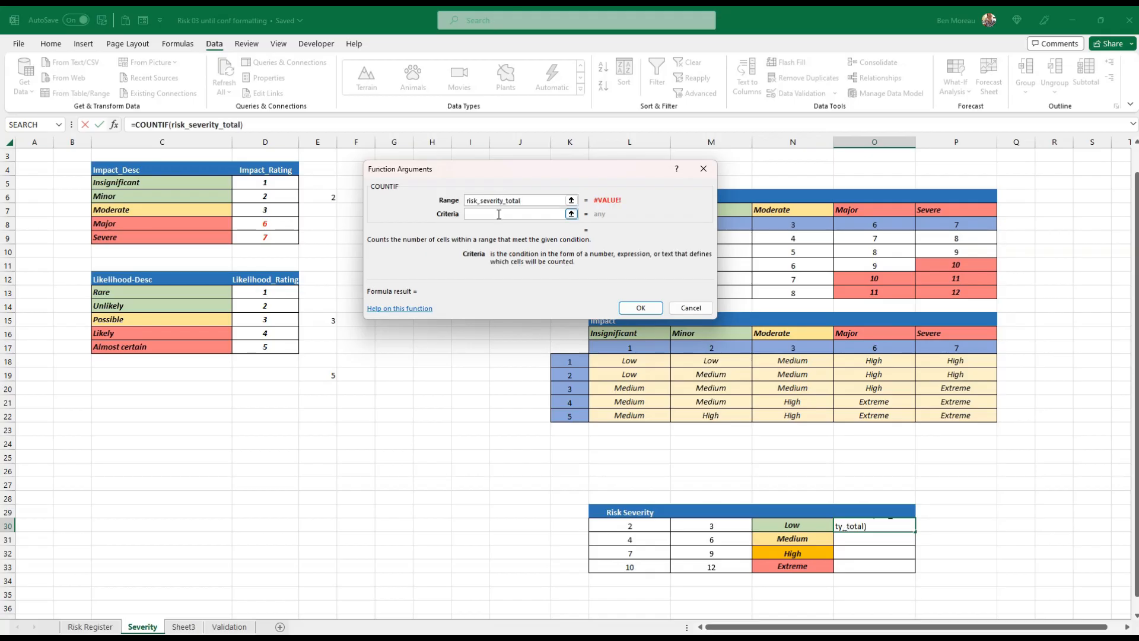
pyautogui.write('=')
pyautogui.click(778, 527)
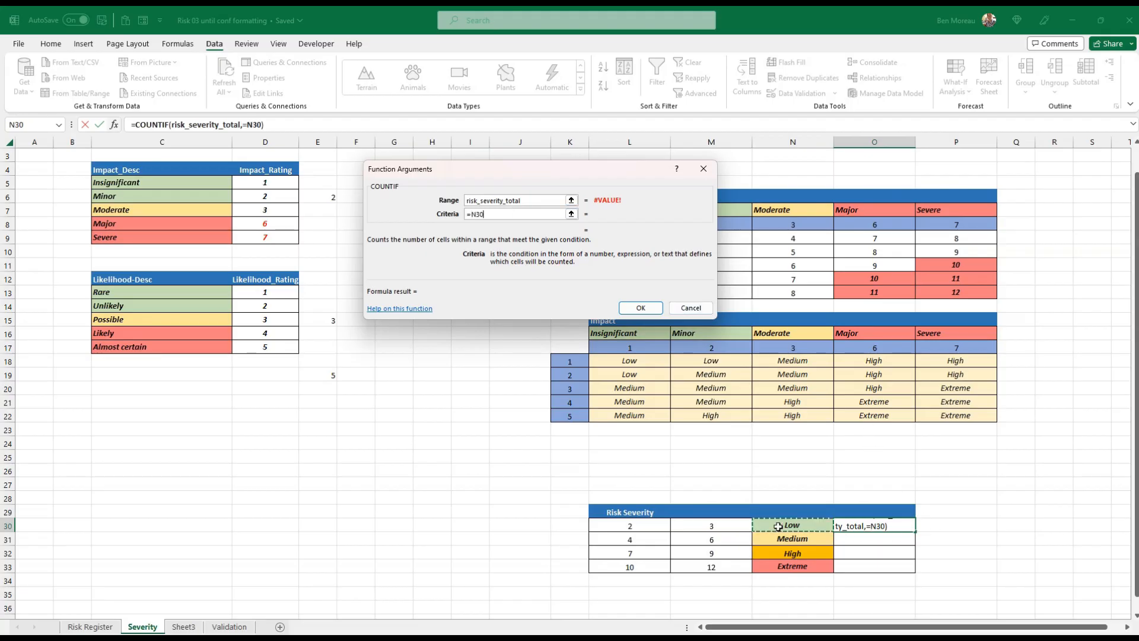
pyautogui.click(469, 214)
pyautogui.write('"=')
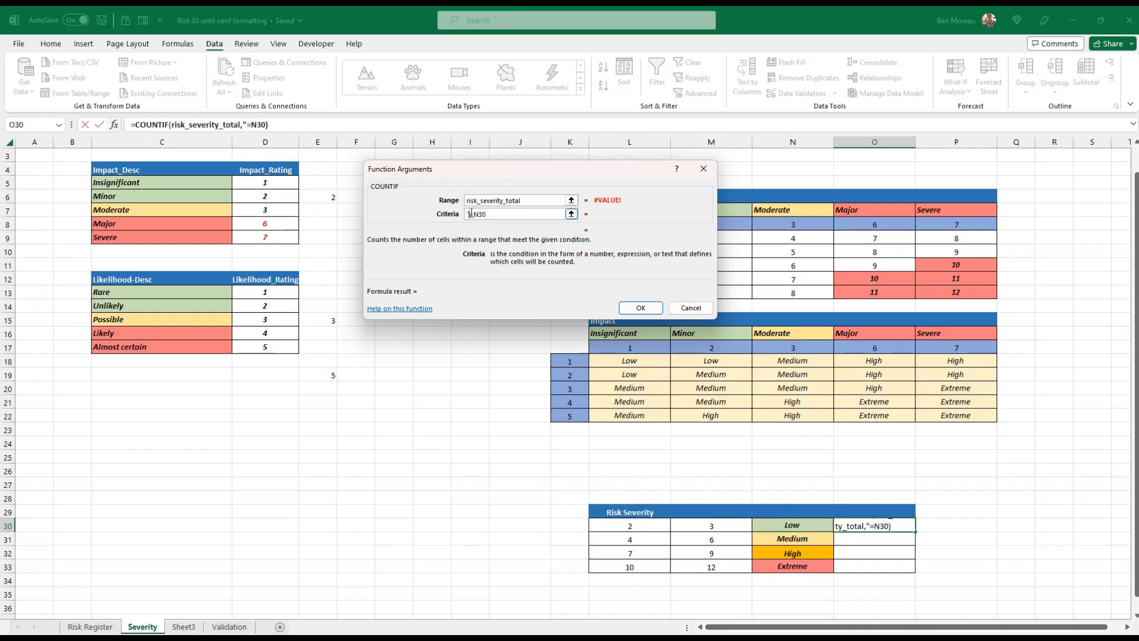
pyautogui.write('"&')
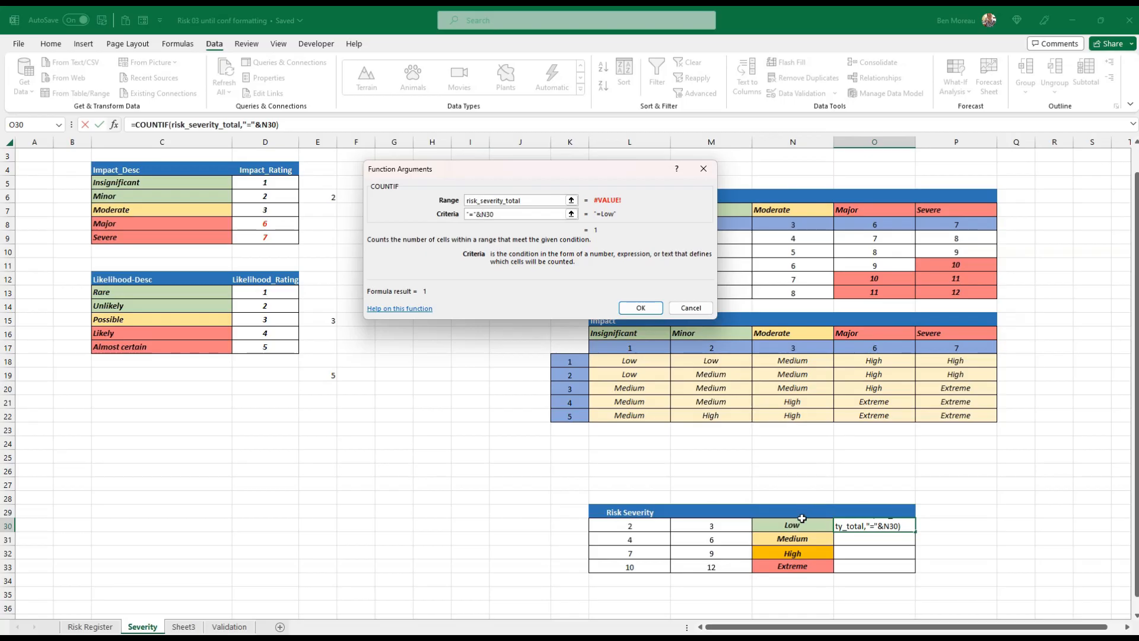
# Confirm the COUNTIF formula in O30 and fill it down to O33 for the Medium, High and Extreme labels
pyautogui.write('0')
pyautogui.press('BackSpace')
pyautogui.click(641, 308)
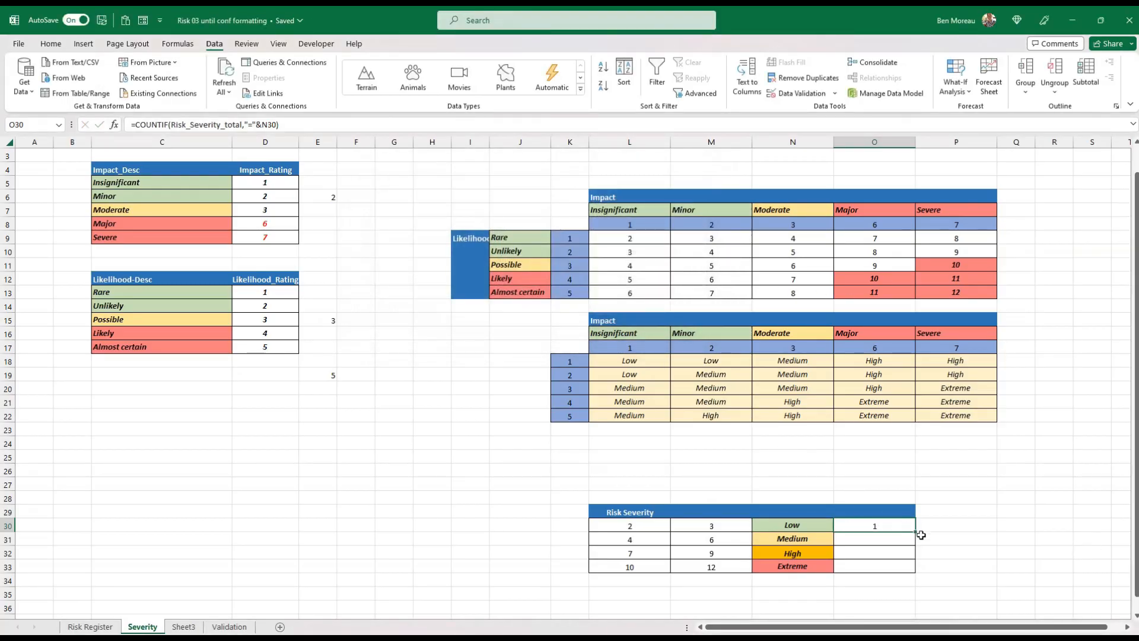
pyautogui.moveTo(918, 533); pyautogui.dragTo(918, 573)
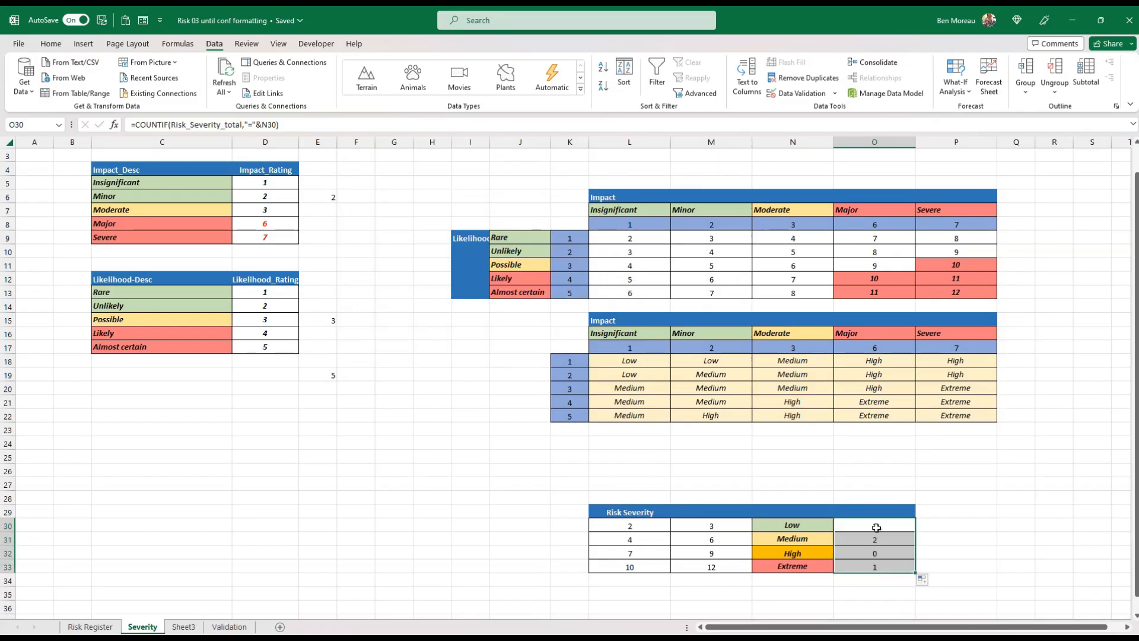
pyautogui.click(813, 558)
pyautogui.moveTo(807, 526); pyautogui.dragTo(807, 565)
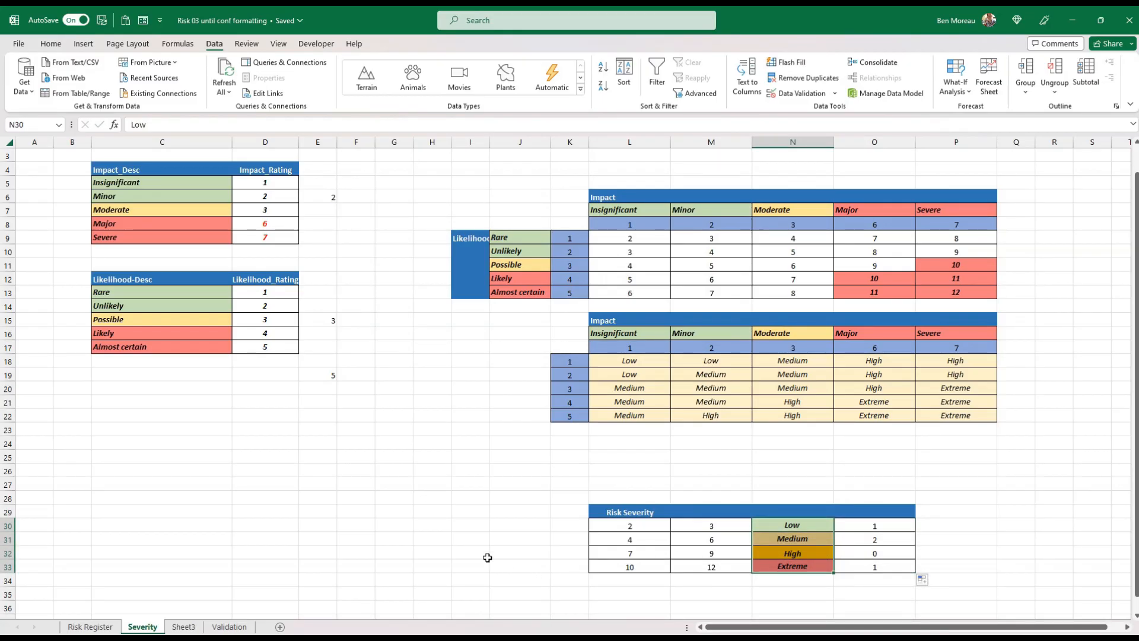
# On the Risk Register sheet, set risk 5's Impact to Moderate and its Likelihood to Likely
pyautogui.click(90, 627)
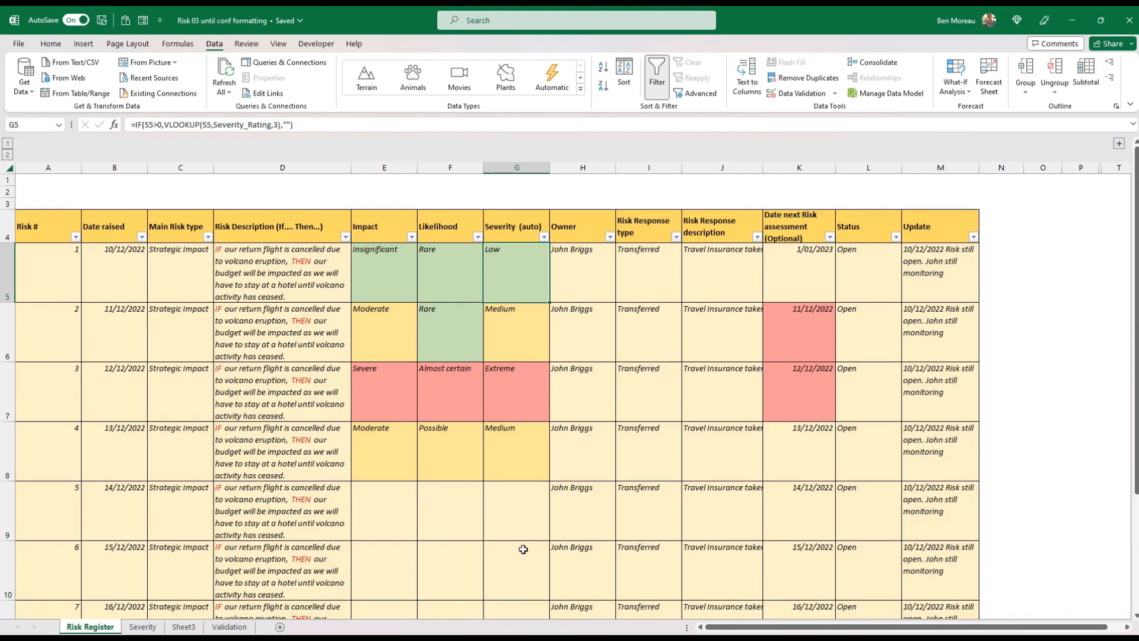
pyautogui.click(370, 510)
pyautogui.click(422, 534)
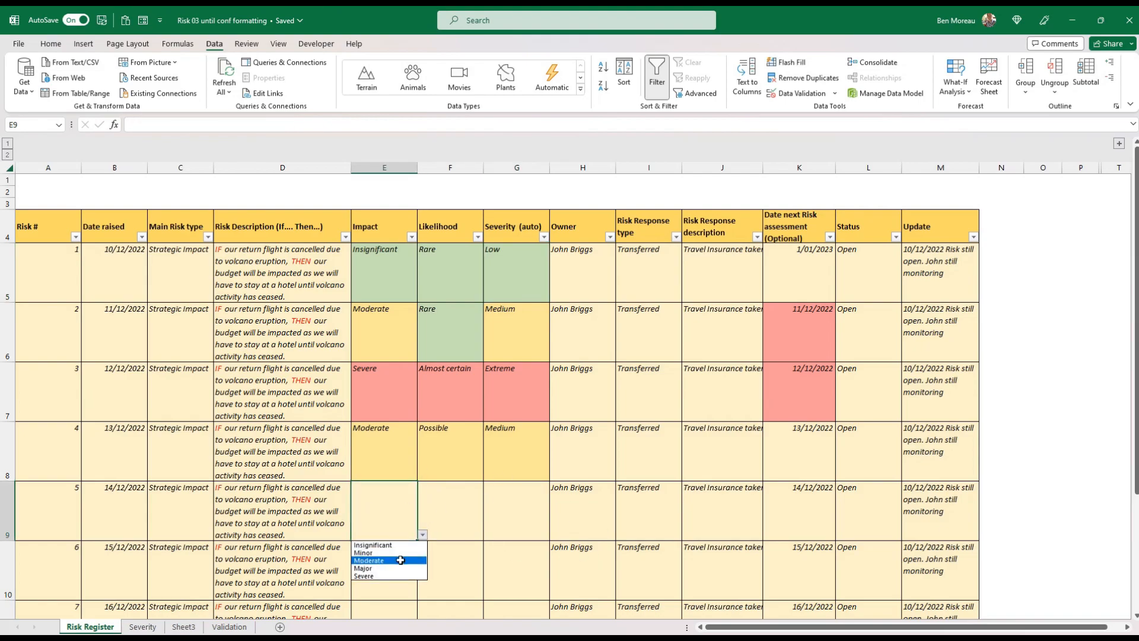
pyautogui.click(401, 560)
pyautogui.click(443, 515)
pyautogui.click(488, 535)
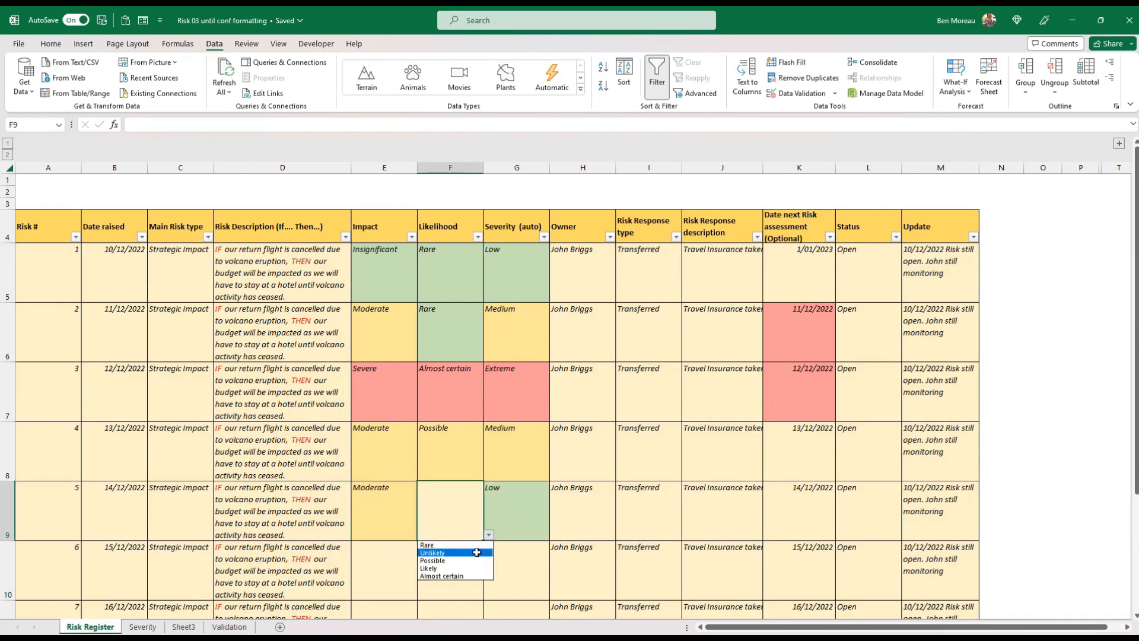
pyautogui.click(451, 568)
pyautogui.click(539, 557)
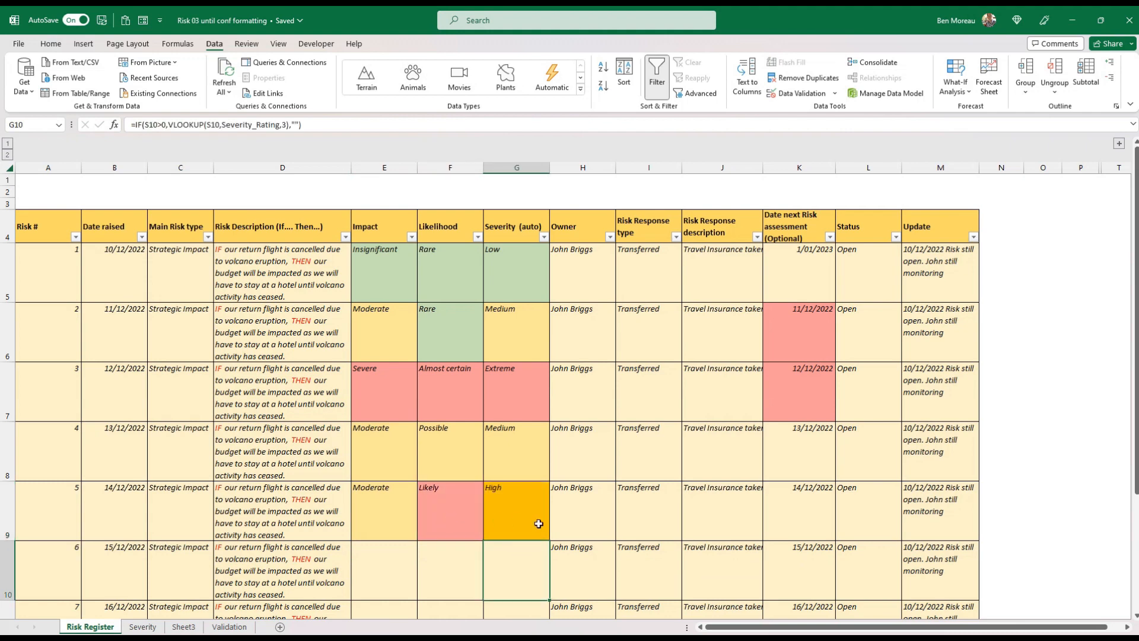
# Insert a clustered column chart of the severity labels and counts in N30:O33 on the Severity sheet
pyautogui.click(142, 627)
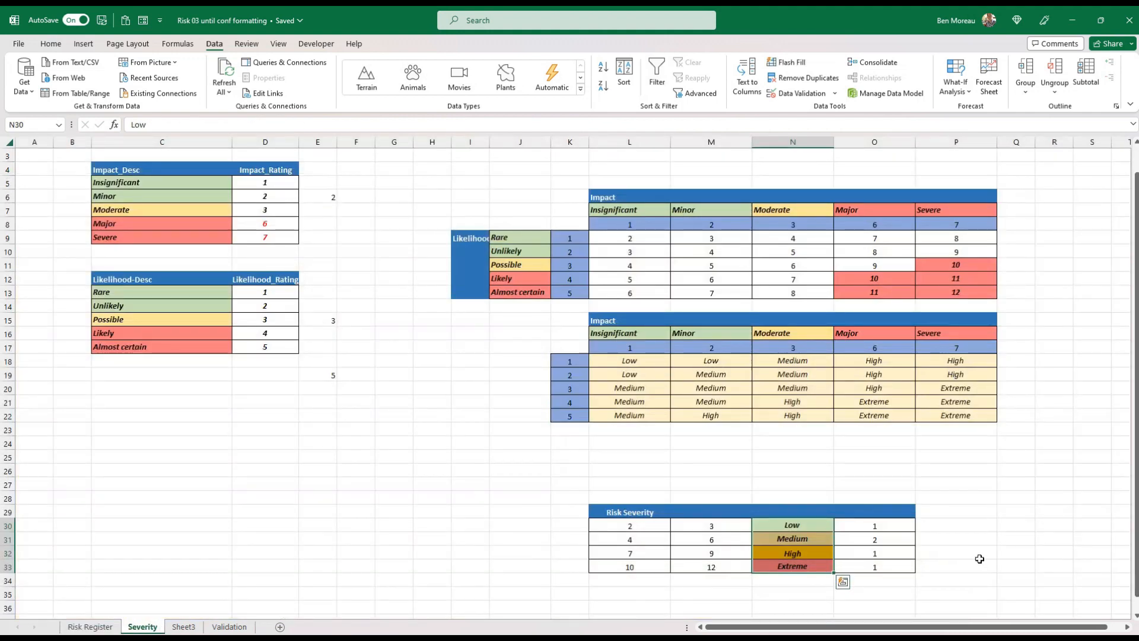
pyautogui.moveTo(865, 530); pyautogui.dragTo(864, 567)
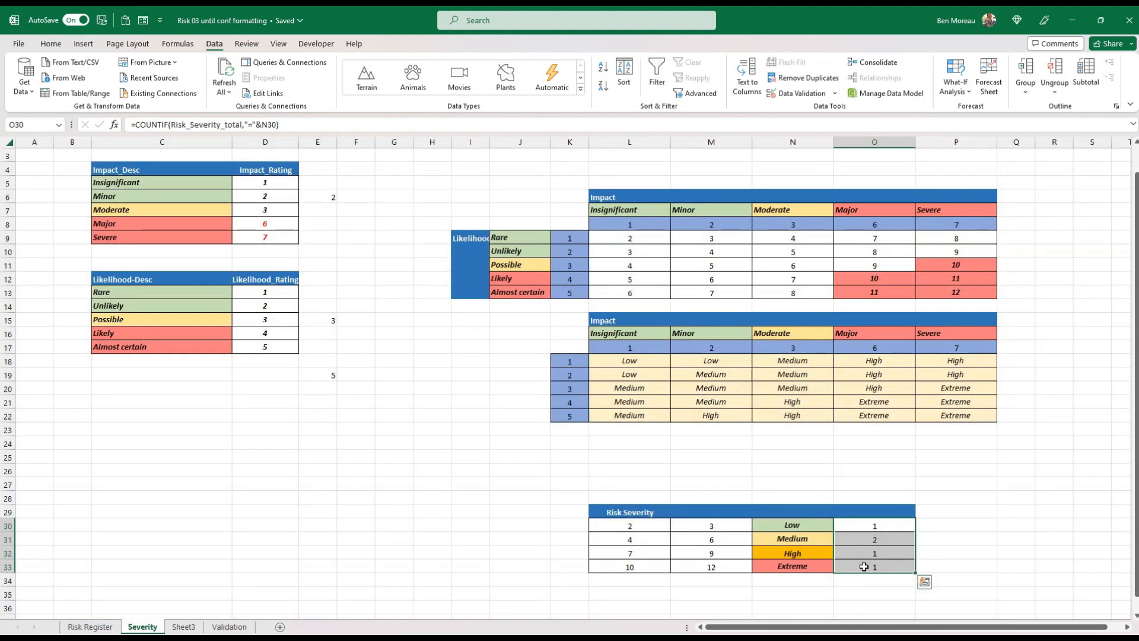
pyautogui.click(780, 567)
pyautogui.moveTo(785, 525); pyautogui.dragTo(871, 567)
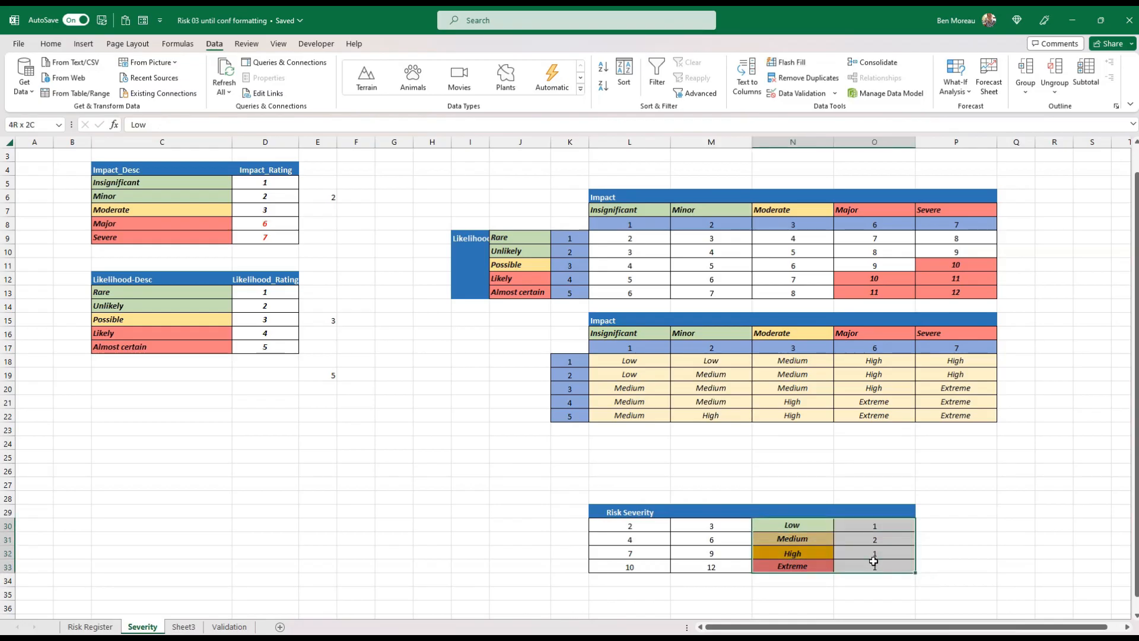
pyautogui.click(83, 44)
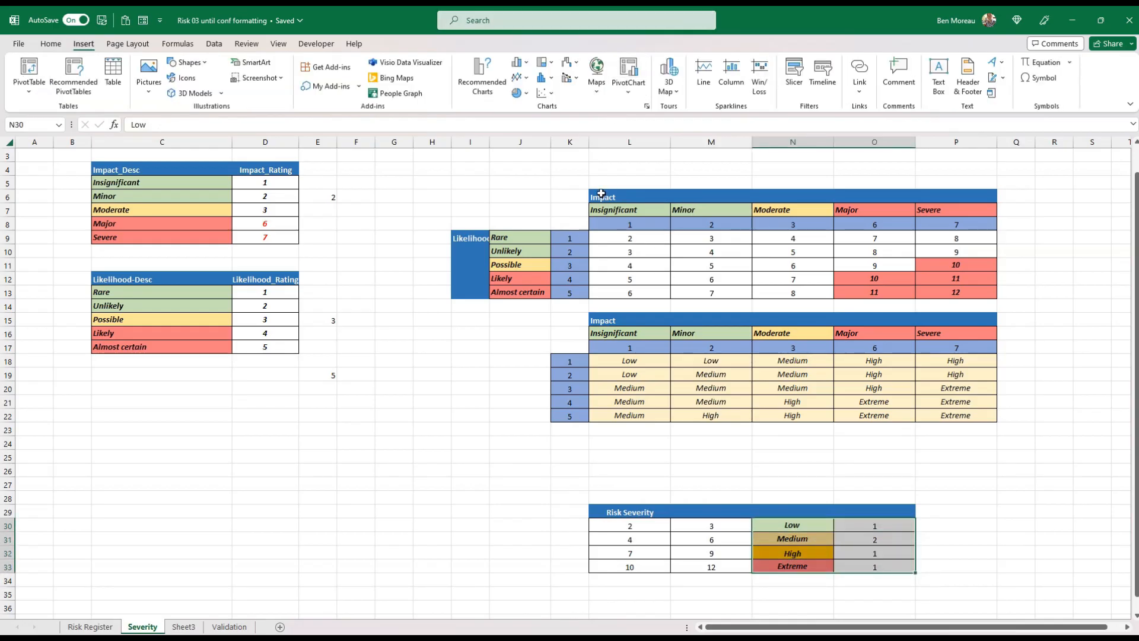
pyautogui.click(553, 80)
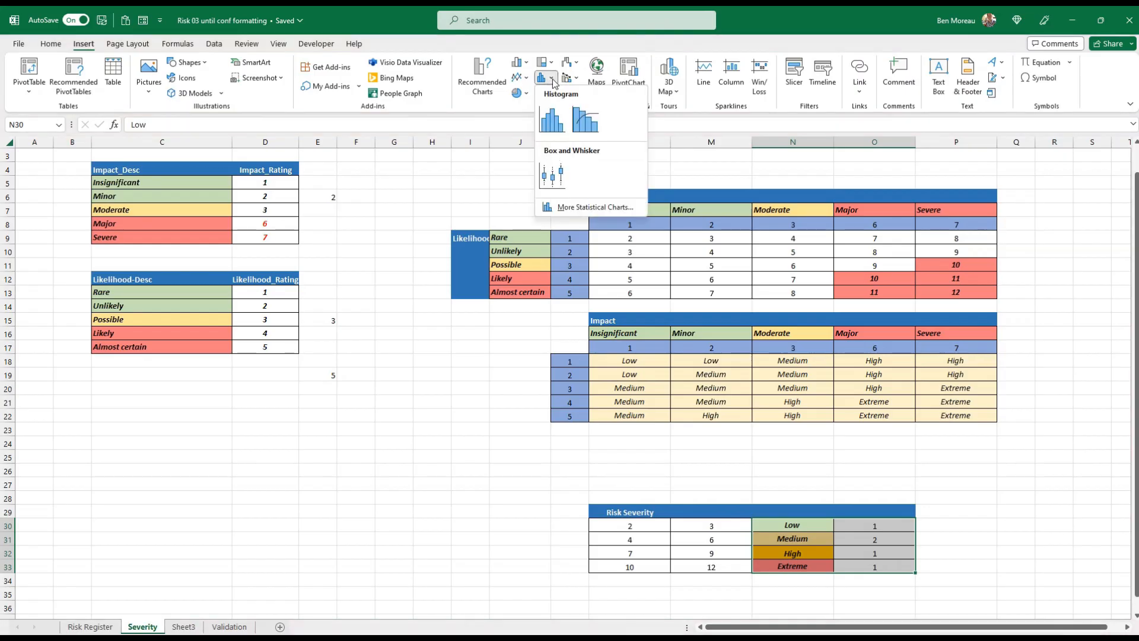
pyautogui.click(491, 89)
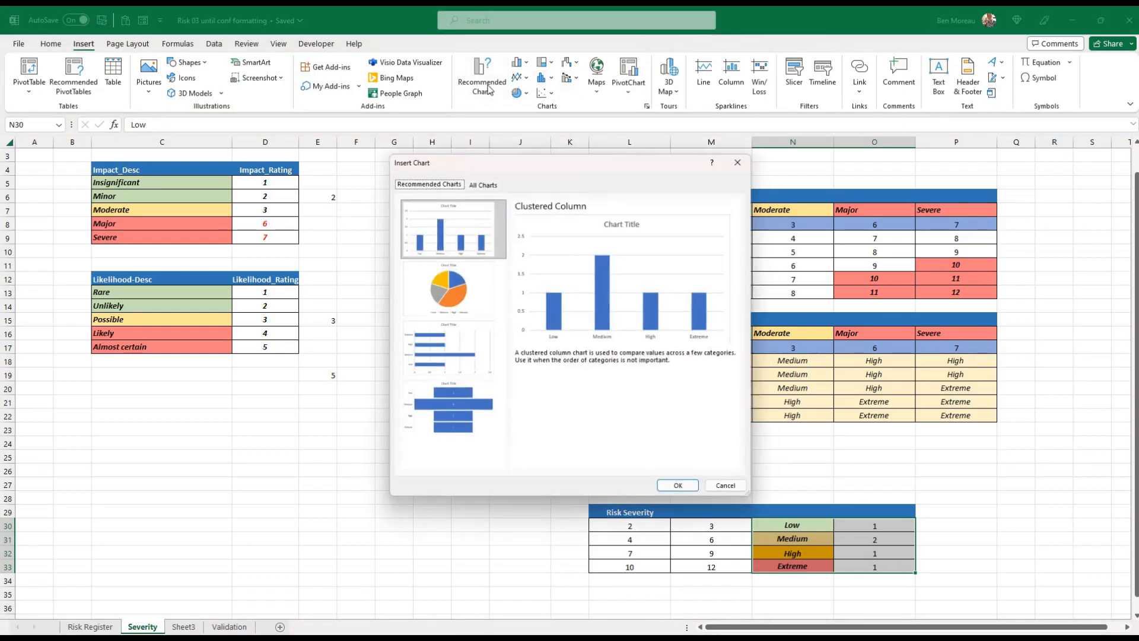
pyautogui.click(482, 179)
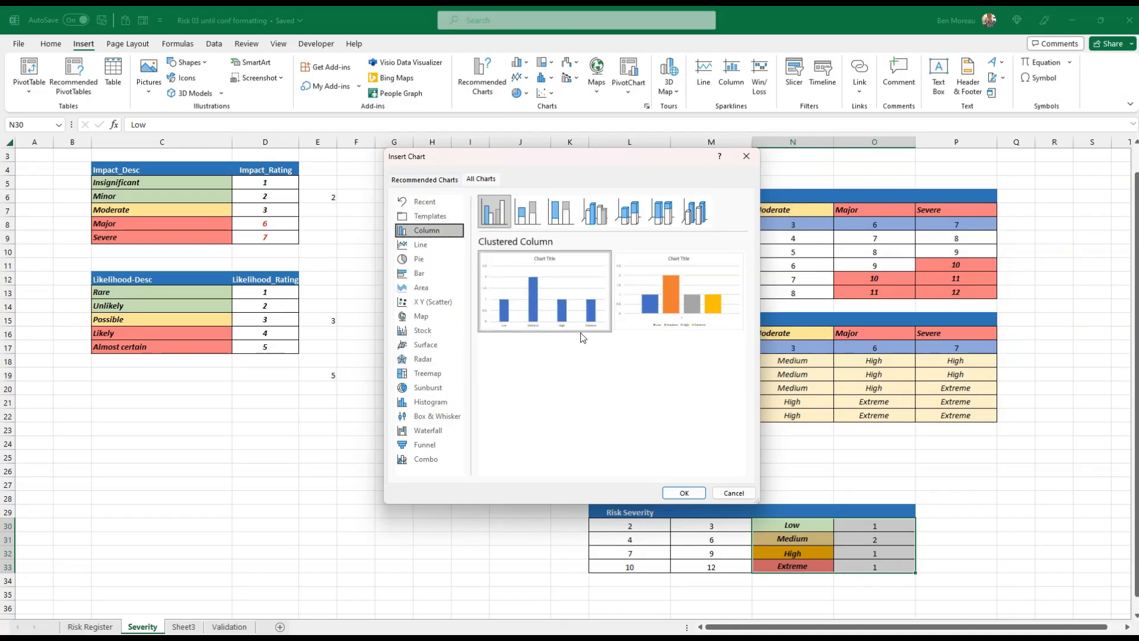
pyautogui.click(682, 493)
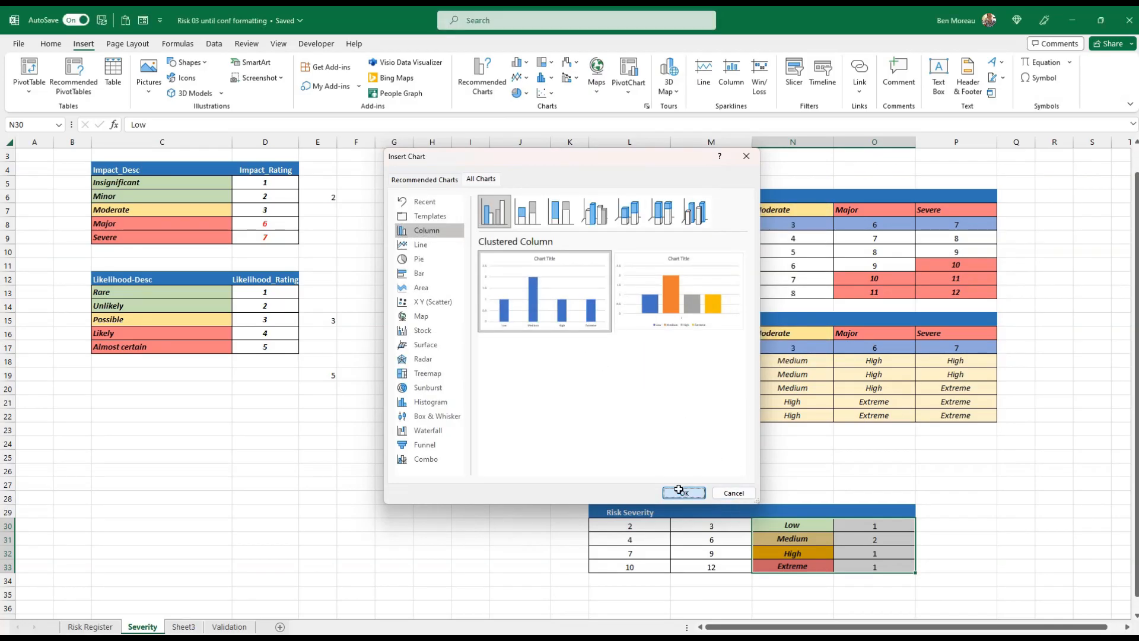
# Fill only the chart's Low column with light green to match the Low label
pyautogui.click(490, 439)
pyautogui.rightClick(490, 440)
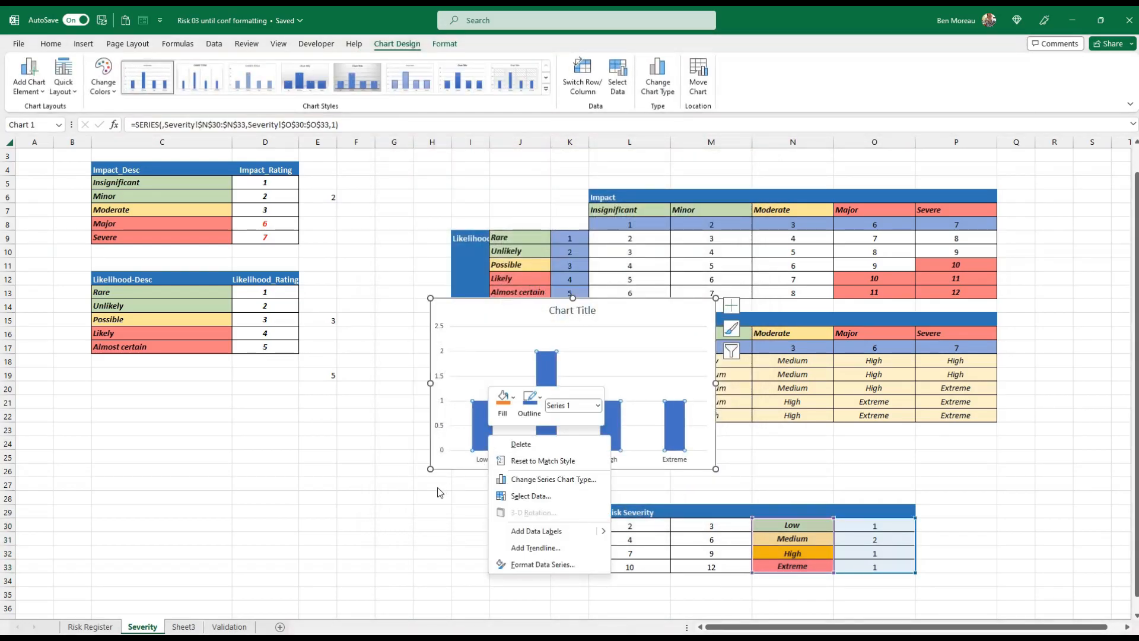
pyautogui.click(482, 436)
pyautogui.click(481, 434)
pyautogui.rightClick(481, 433)
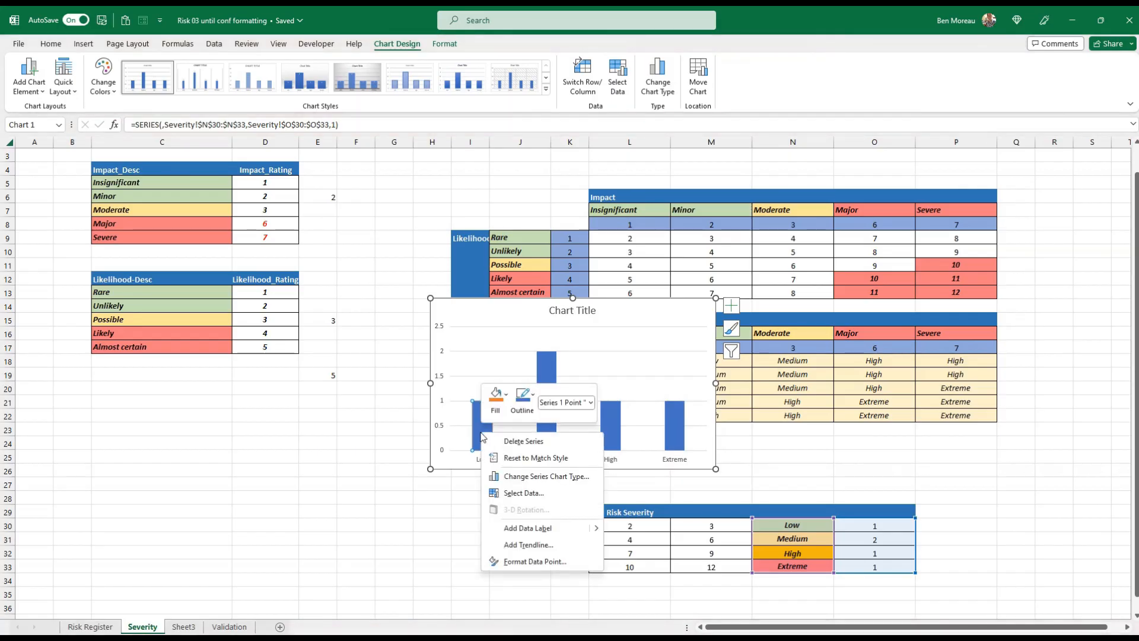
pyautogui.click(508, 396)
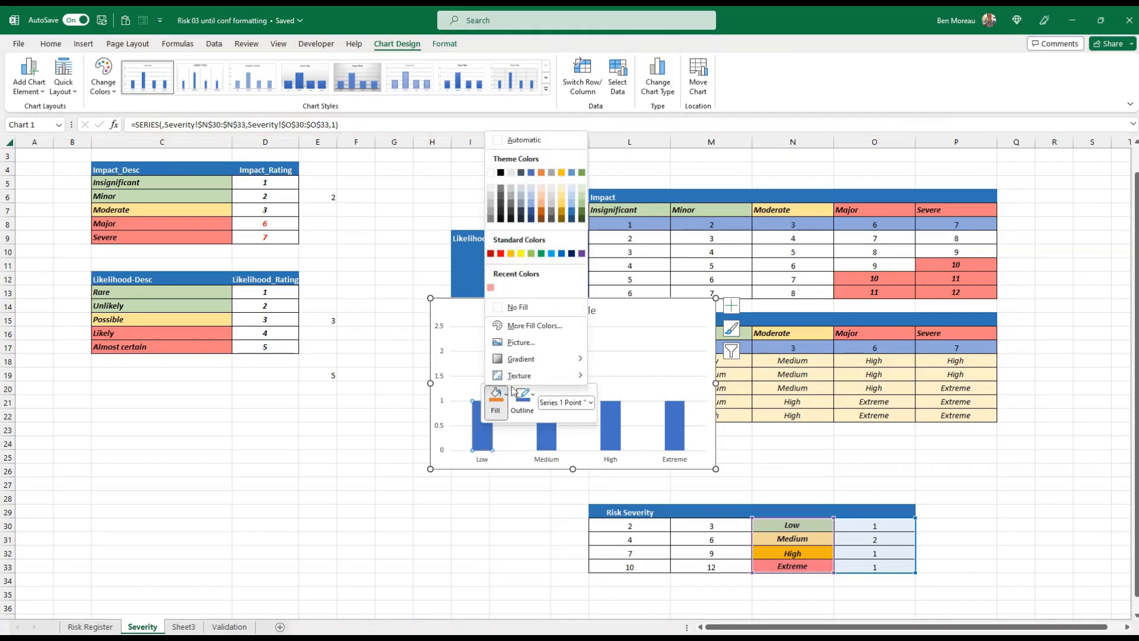
pyautogui.click(581, 196)
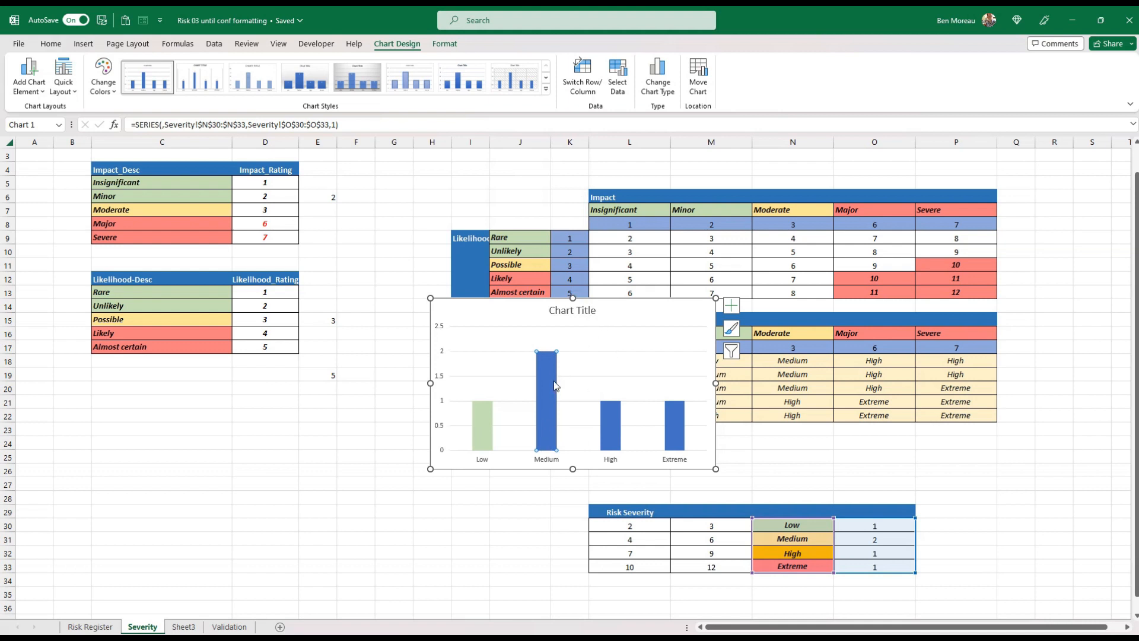
# Fill the chart's Medium column with light gold and its High column with solid gold to match their labels
pyautogui.rightClick(548, 386)
pyautogui.click(563, 349)
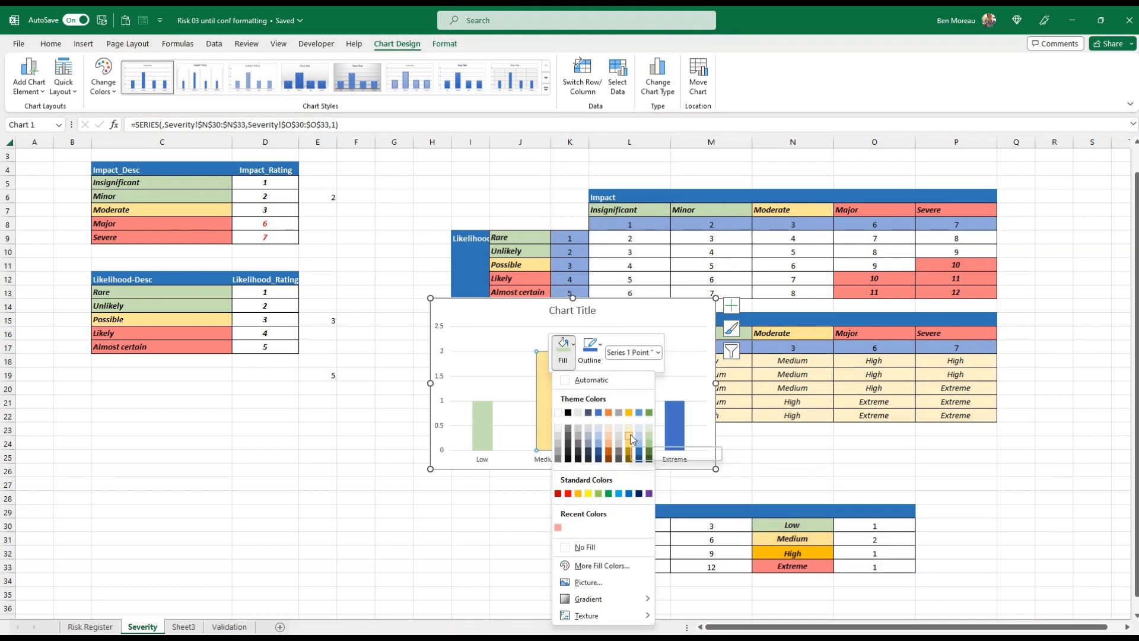
pyautogui.click(633, 439)
pyautogui.click(614, 435)
pyautogui.rightClick(614, 435)
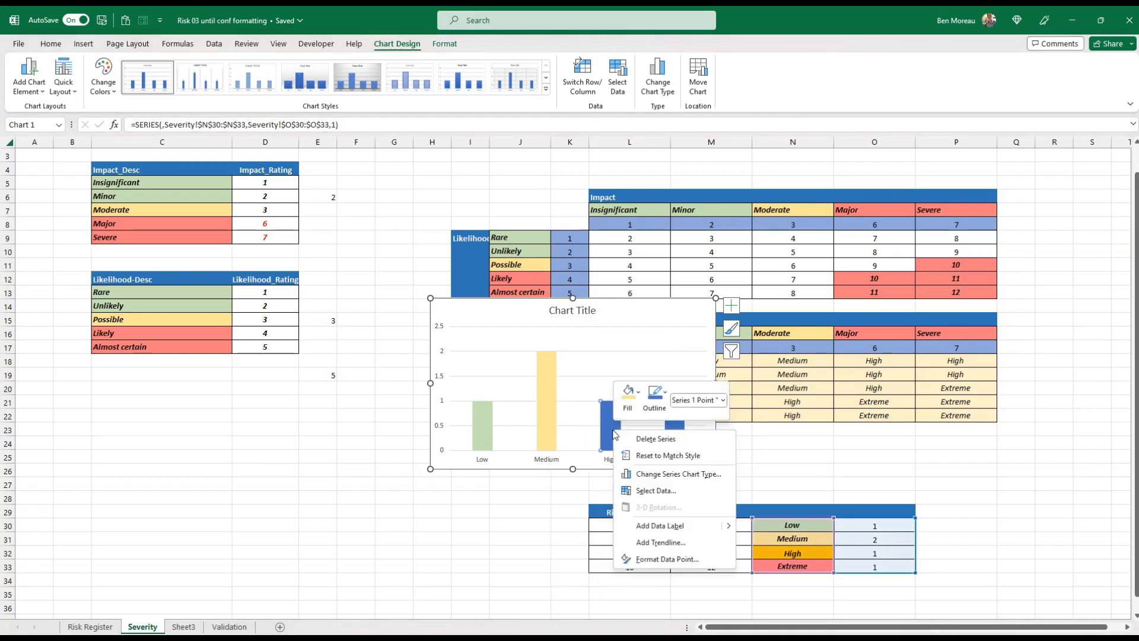
pyautogui.click(627, 393)
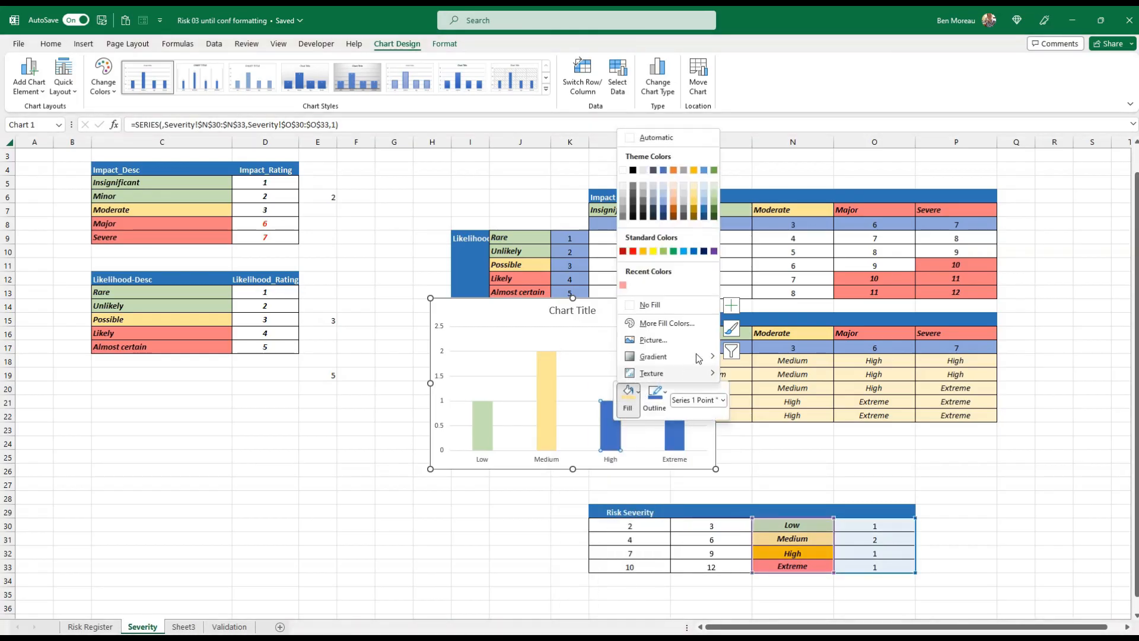
pyautogui.click(694, 169)
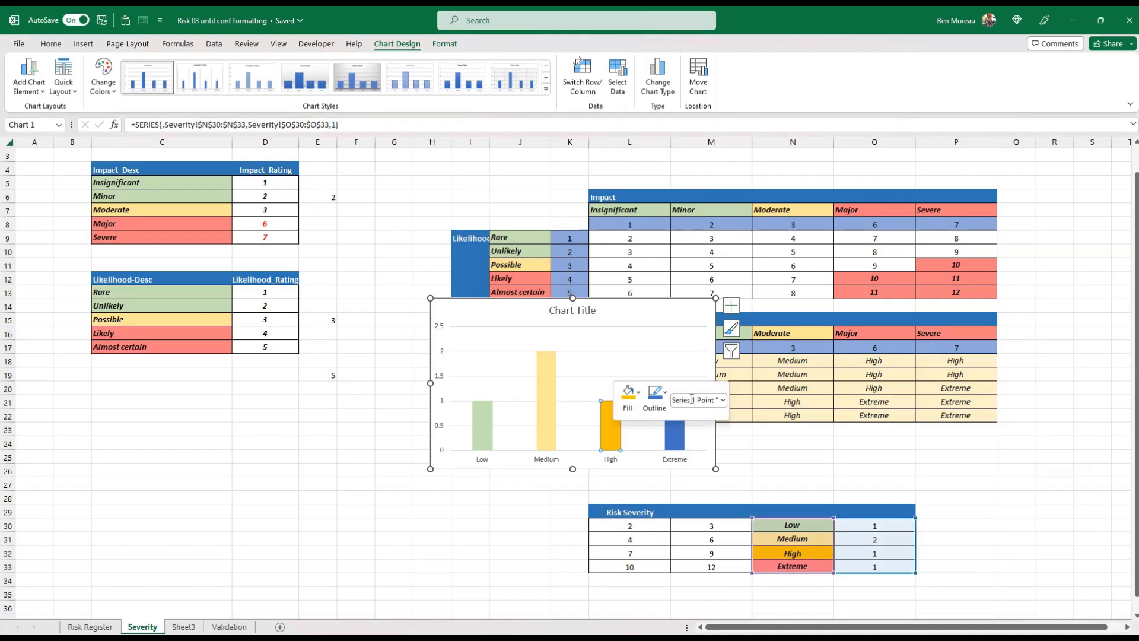
# Fill the chart's Extreme column with the recently used light red, then deselect the chart
pyautogui.click(674, 437)
pyautogui.rightClick(674, 438)
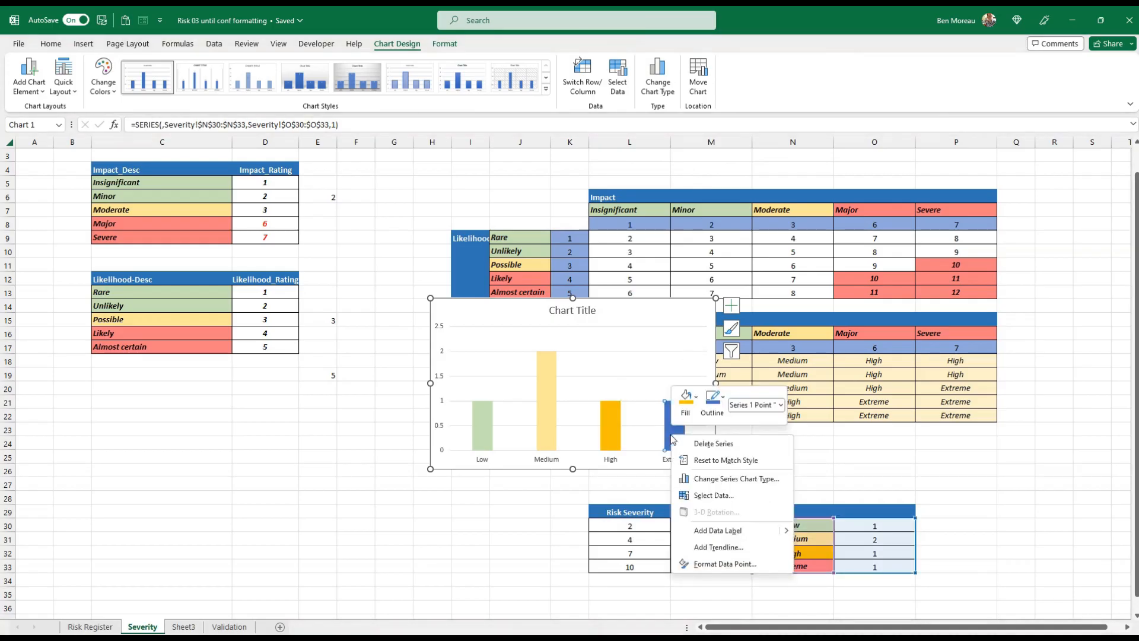
pyautogui.click(699, 399)
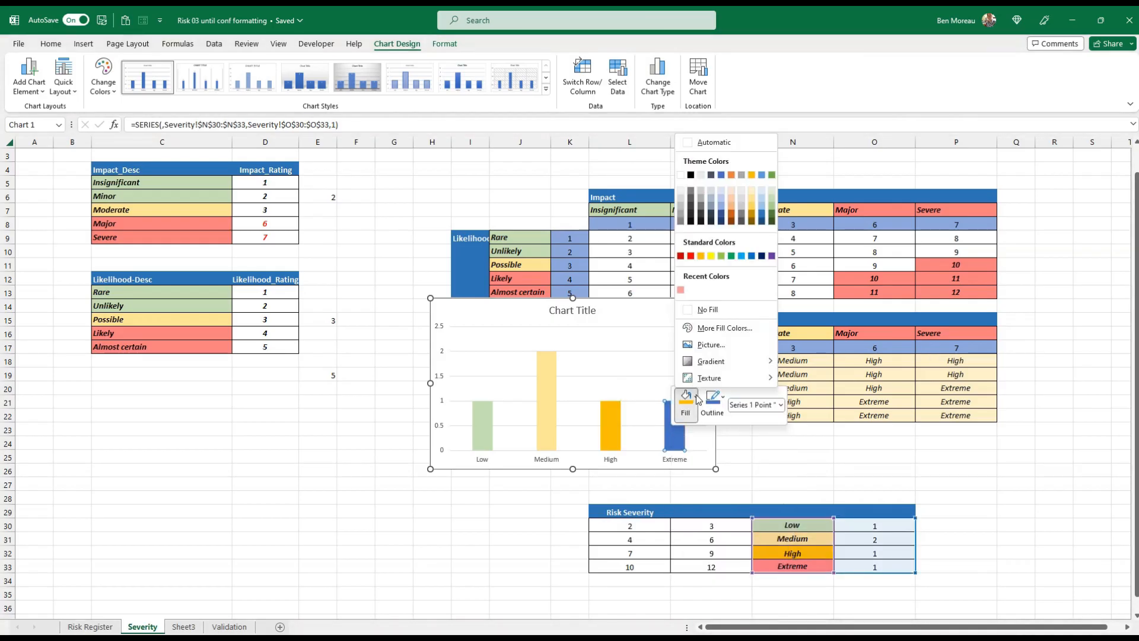
pyautogui.click(680, 291)
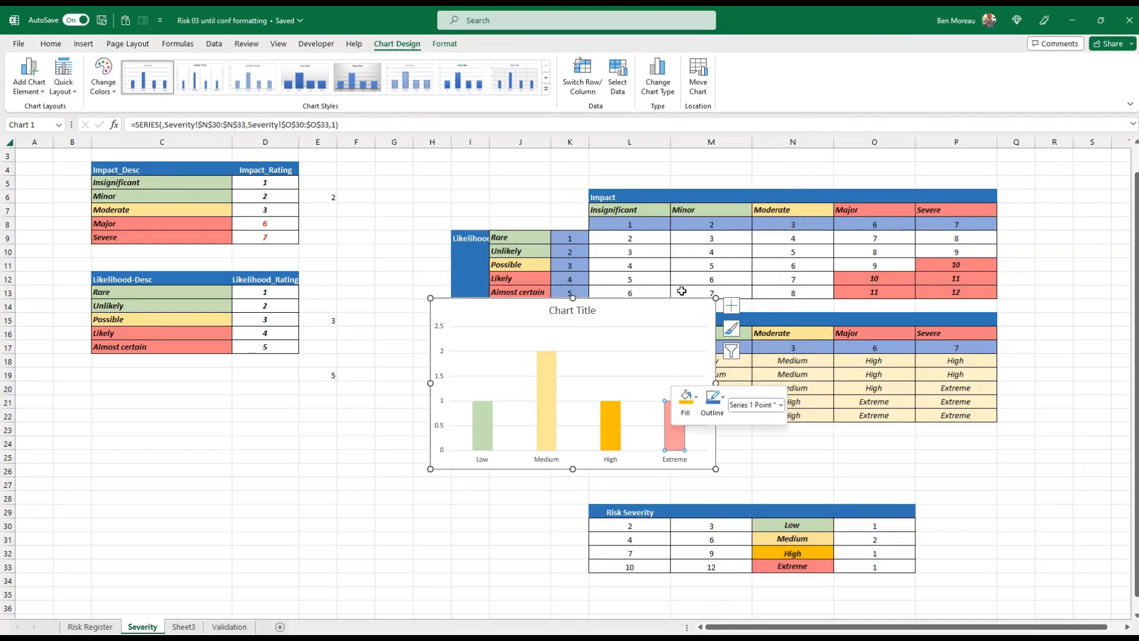
pyautogui.click(759, 480)
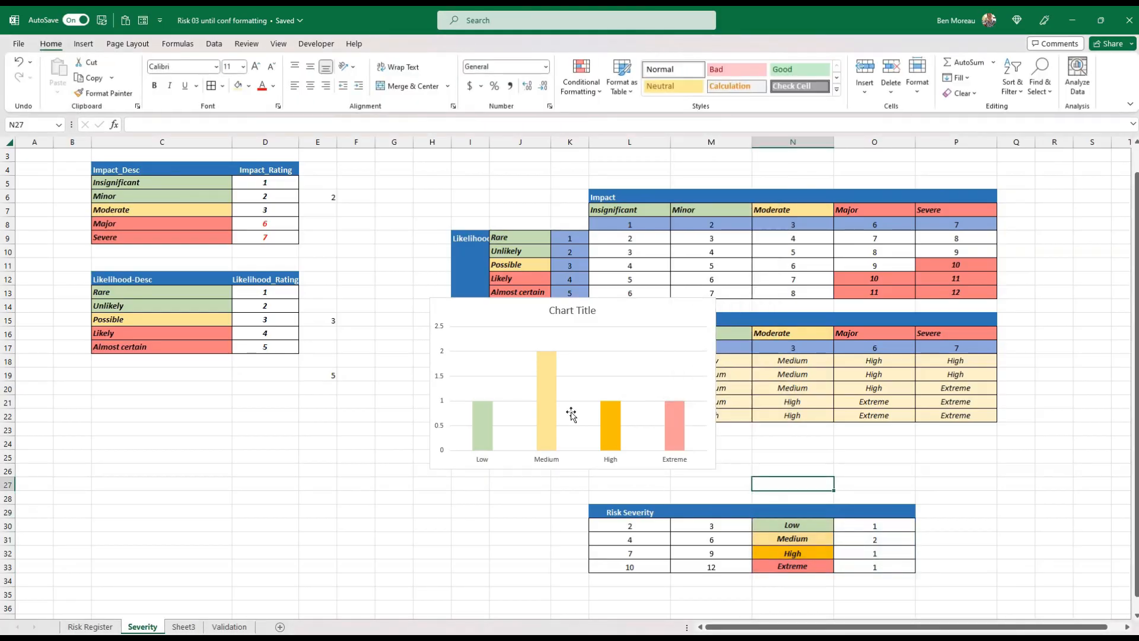
# Add data labels to all chart columns and move the chart just below the Likelihood rating table
pyautogui.click(552, 422)
pyautogui.rightClick(552, 422)
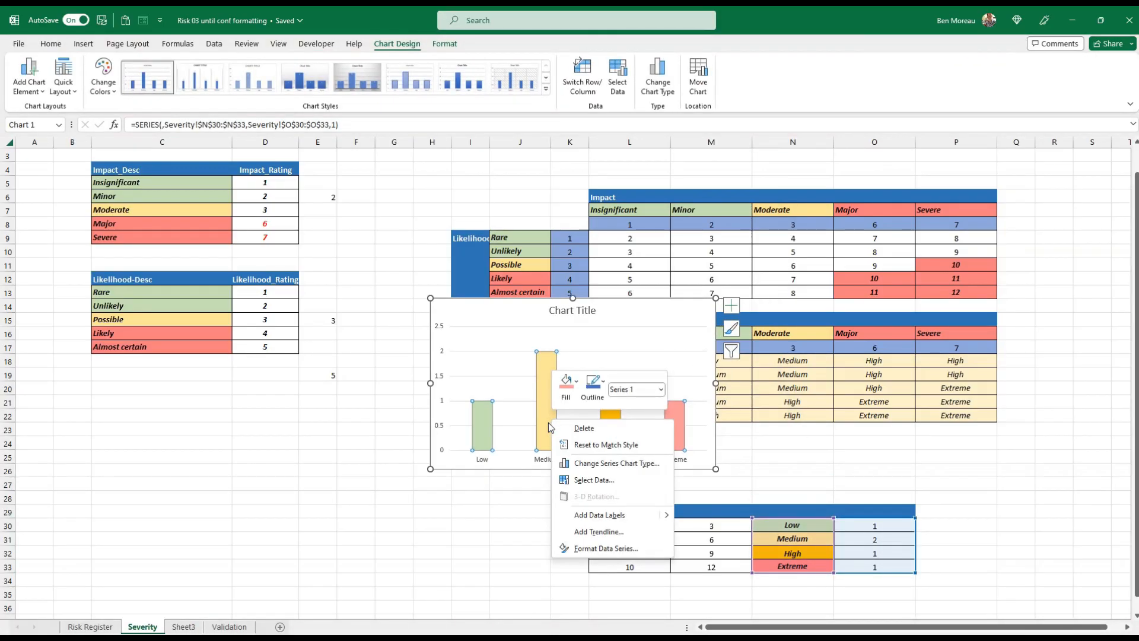
pyautogui.click(608, 515)
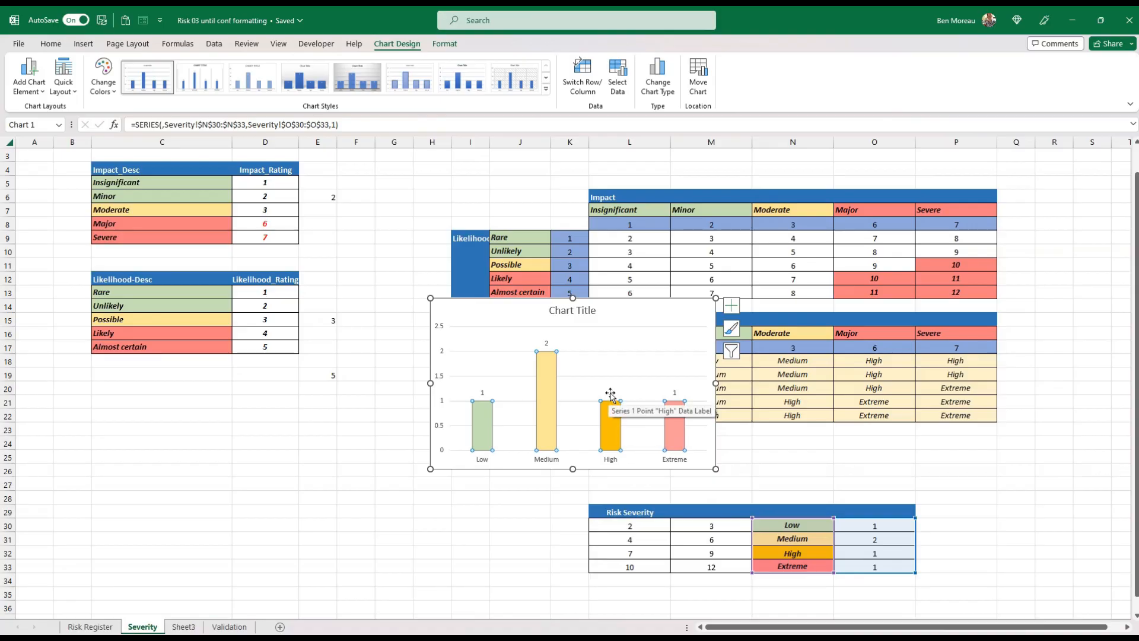
pyautogui.moveTo(519, 467); pyautogui.dragTo(294, 536)
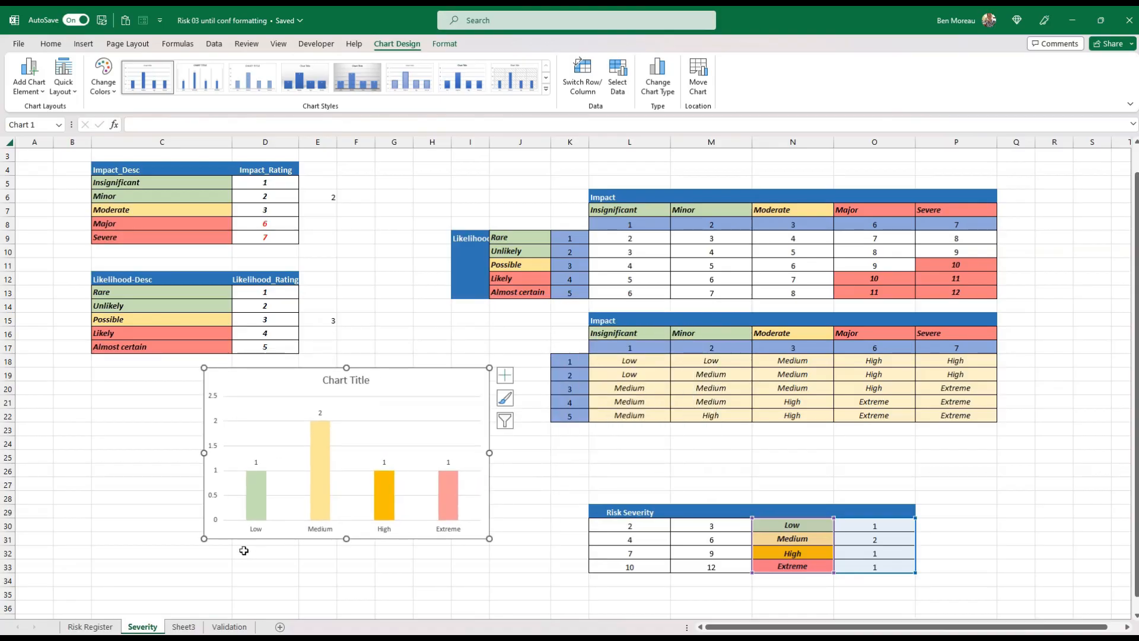
# Draw a text box on the Risk Register sheet across columns A to M in rows 1 to 3, above the header row
pyautogui.click(89, 627)
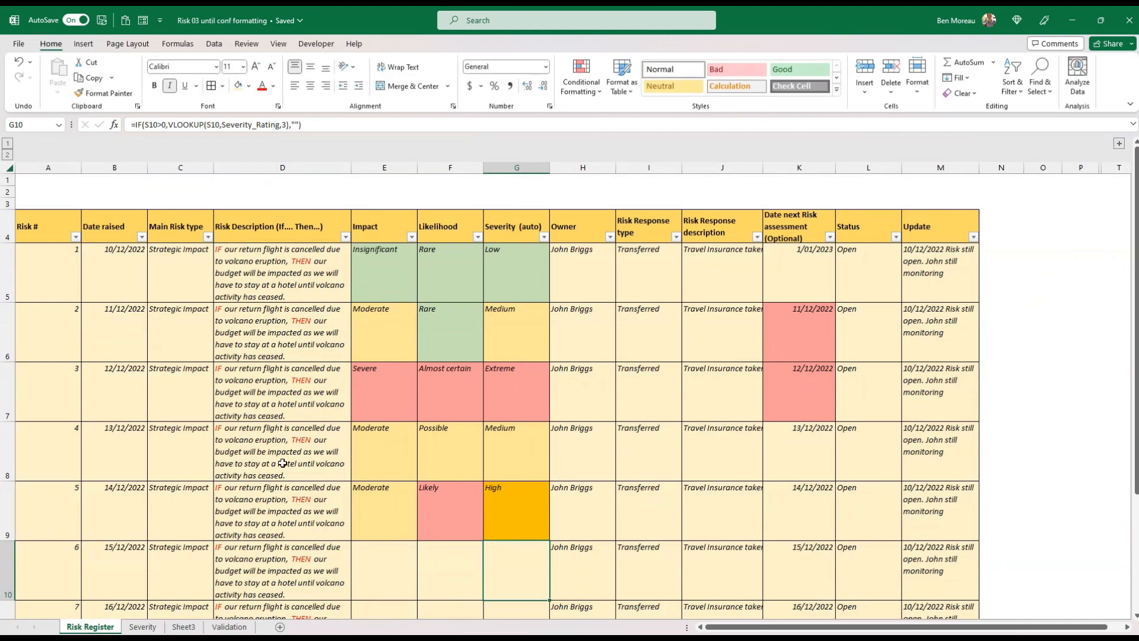
pyautogui.click(305, 436)
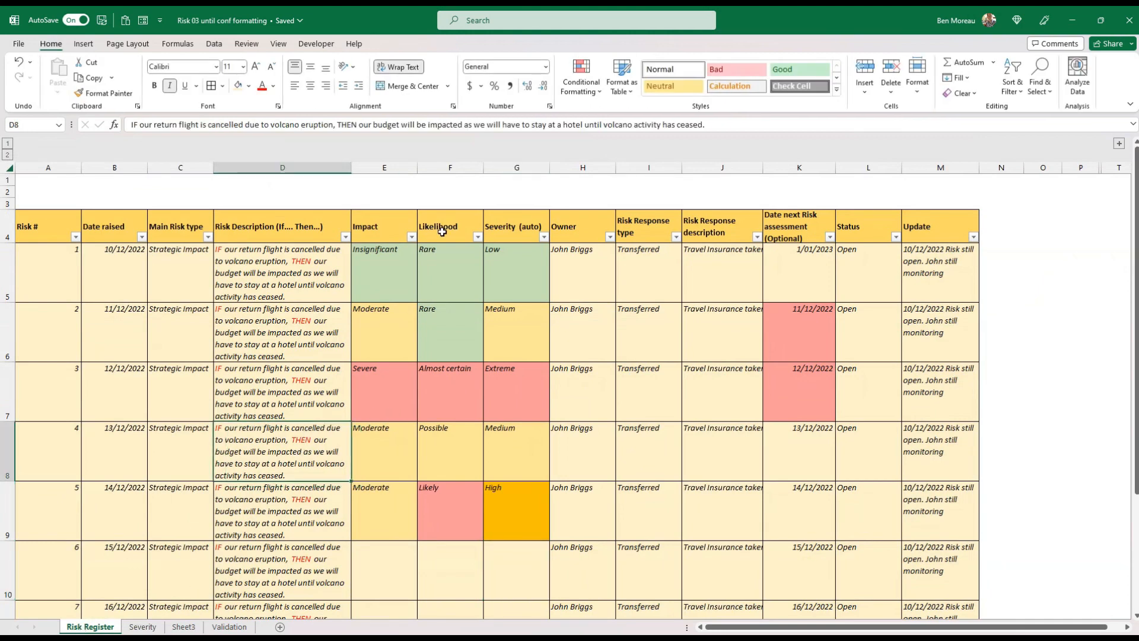
pyautogui.click(83, 45)
pyautogui.click(934, 85)
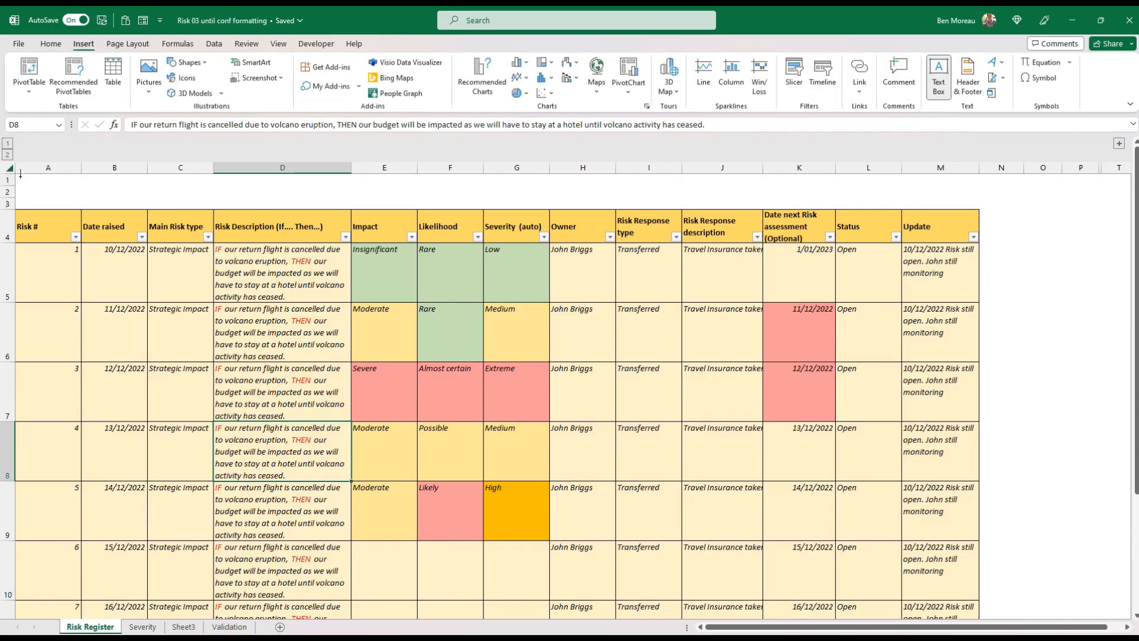
pyautogui.moveTo(20, 173); pyautogui.dragTo(984, 206)
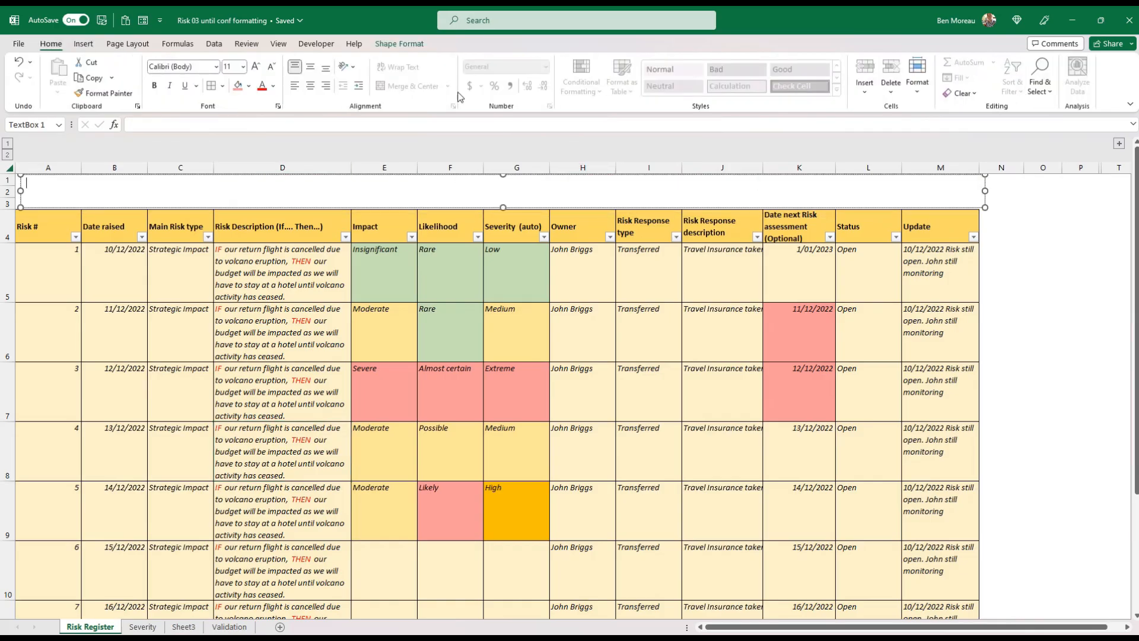
pyautogui.click(518, 208)
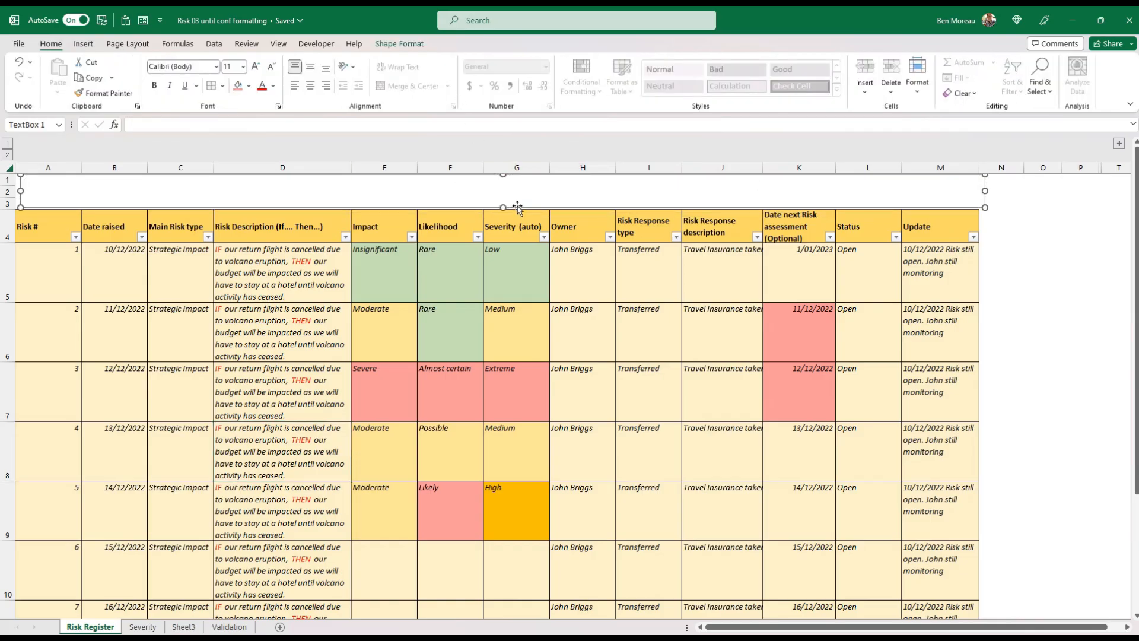
# Fill the text box with a darker blue theme colour and enter "Risk Register" as its title
pyautogui.click(401, 44)
pyautogui.click(458, 63)
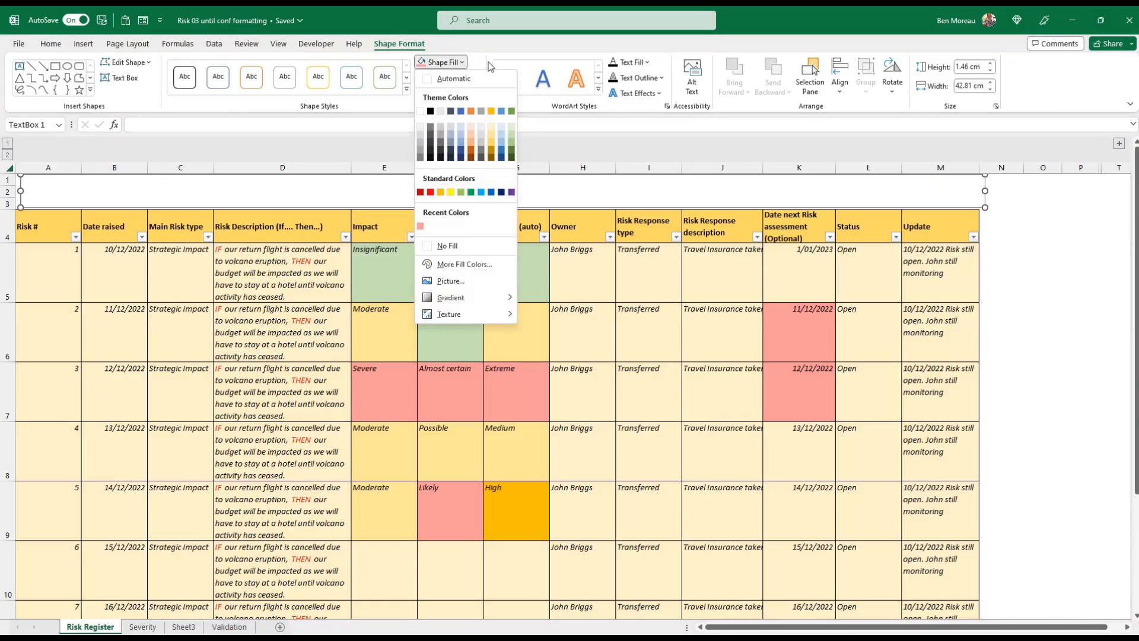
pyautogui.click(500, 151)
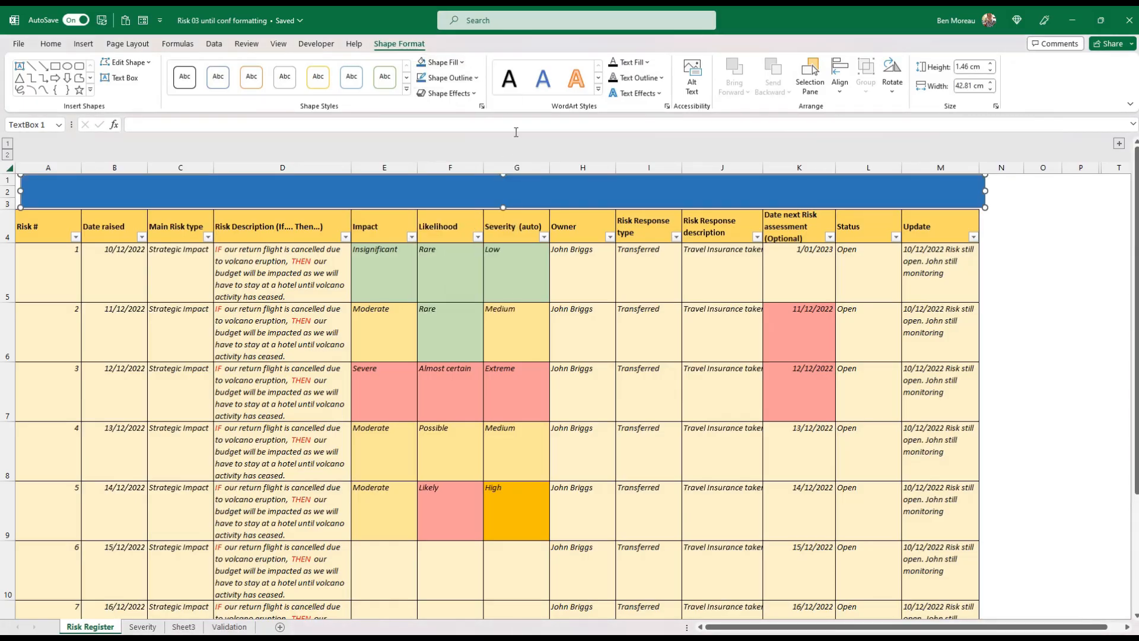
pyautogui.click(501, 194)
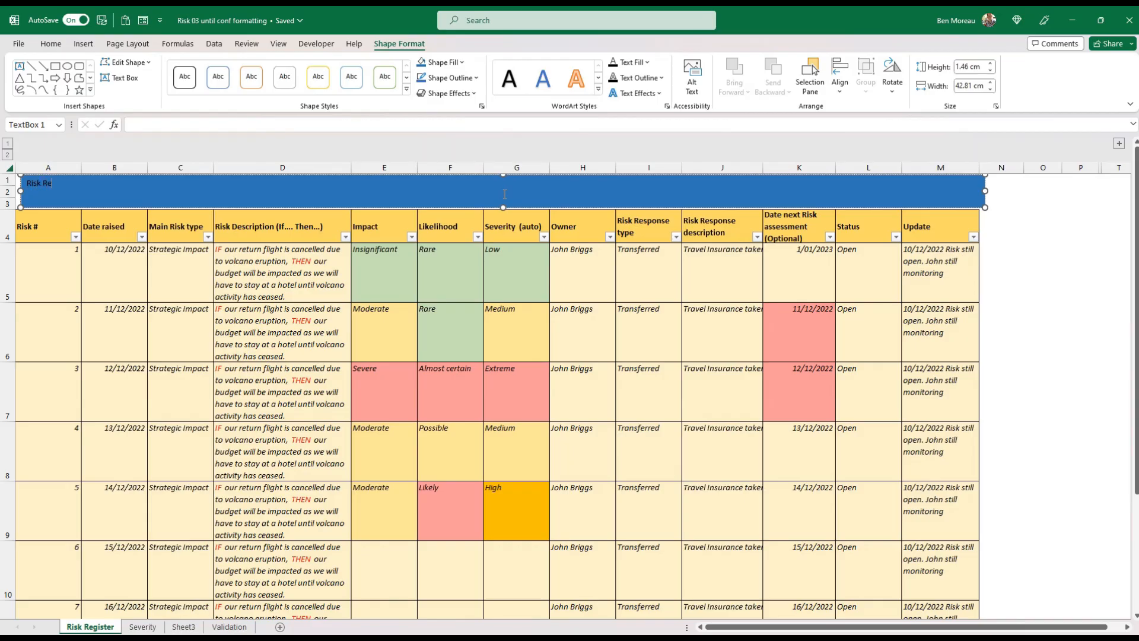
# Centre the whole title text horizontally and vertically inside the banner
pyautogui.hotkey('ctrl', 'a')
pyautogui.click(52, 43)
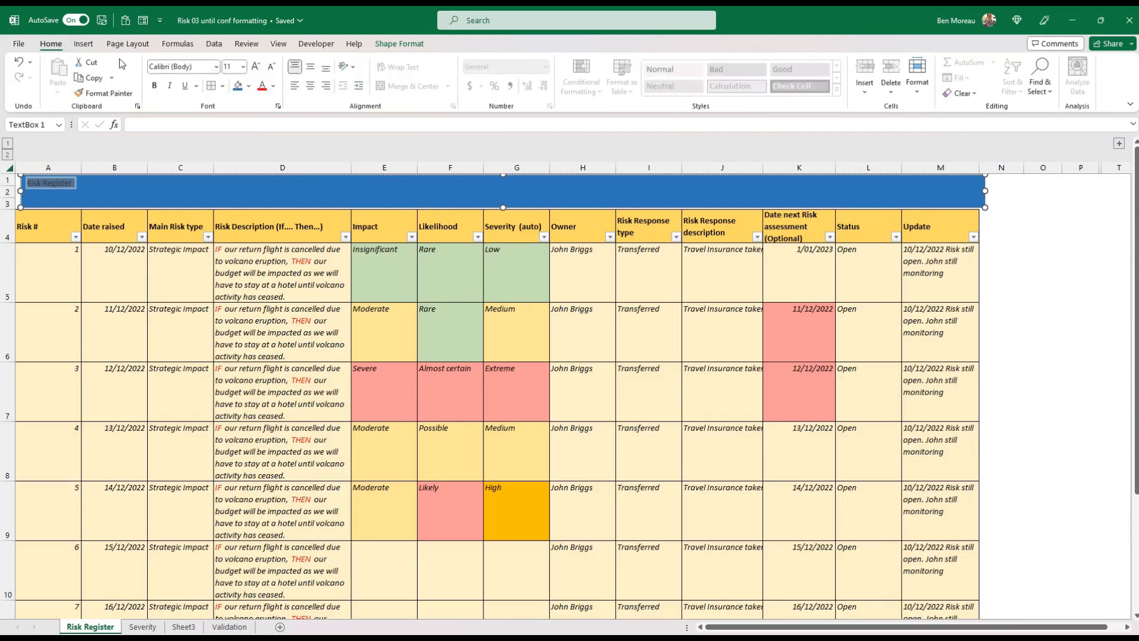
pyautogui.click(310, 86)
pyautogui.click(312, 68)
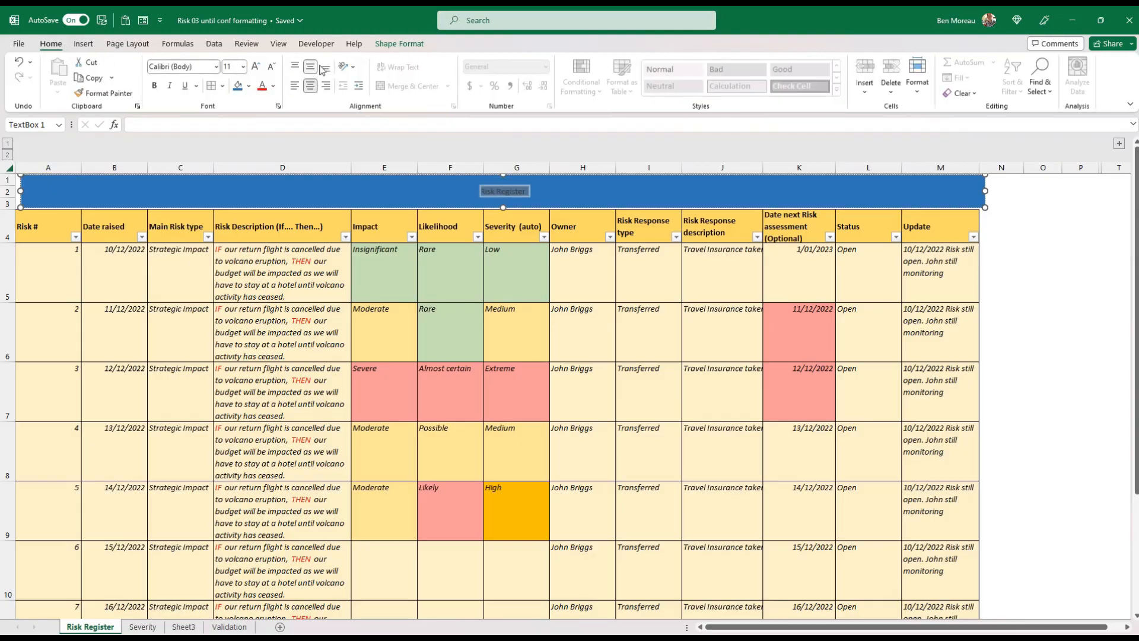
# Make the banner title white and bold, and enlarge its font to size 32
pyautogui.click(272, 86)
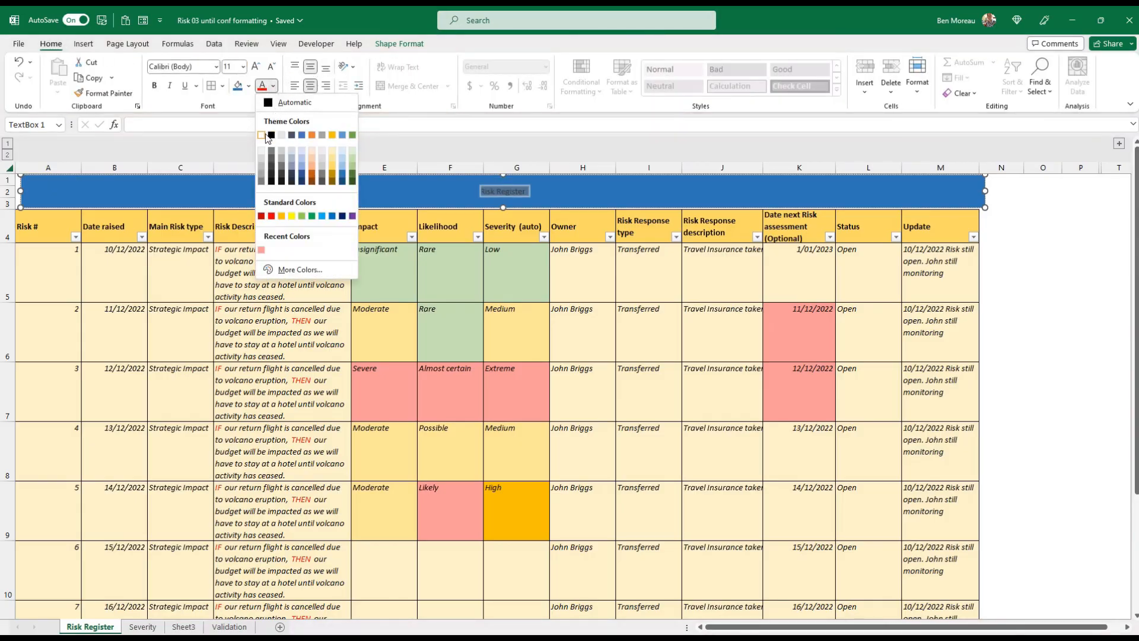
pyautogui.click(265, 134)
pyautogui.hotkey('ctrl', 'b')
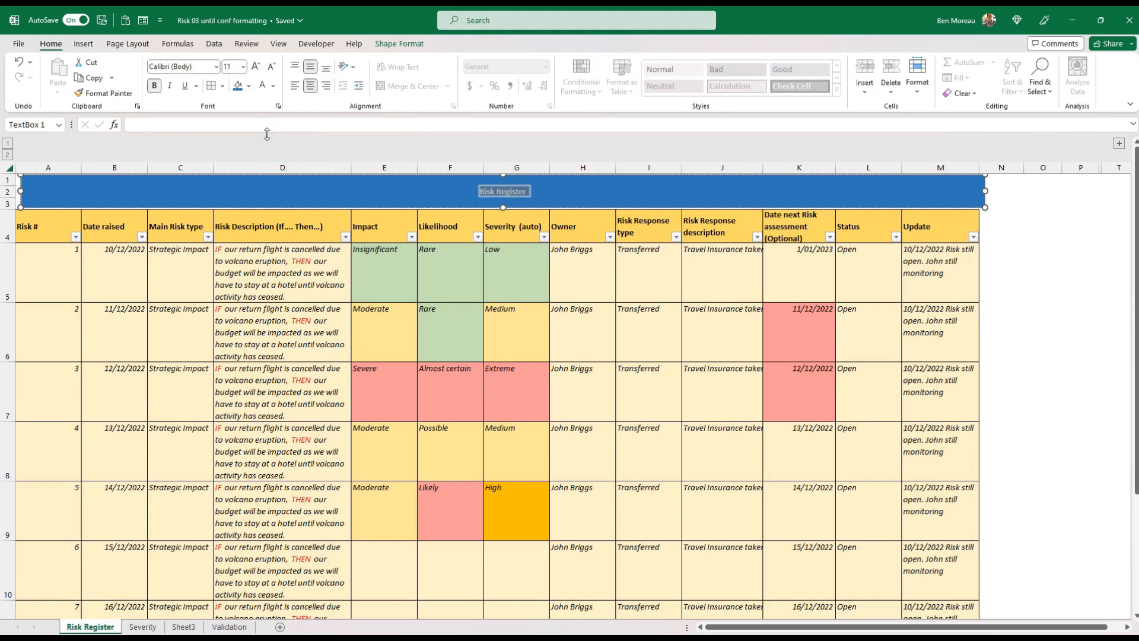
pyautogui.doubleClick(256, 67)
pyautogui.doubleClick(256, 66)
pyautogui.doubleClick(256, 67)
pyautogui.doubleClick(256, 66)
pyautogui.click(256, 67)
pyautogui.click(256, 67)
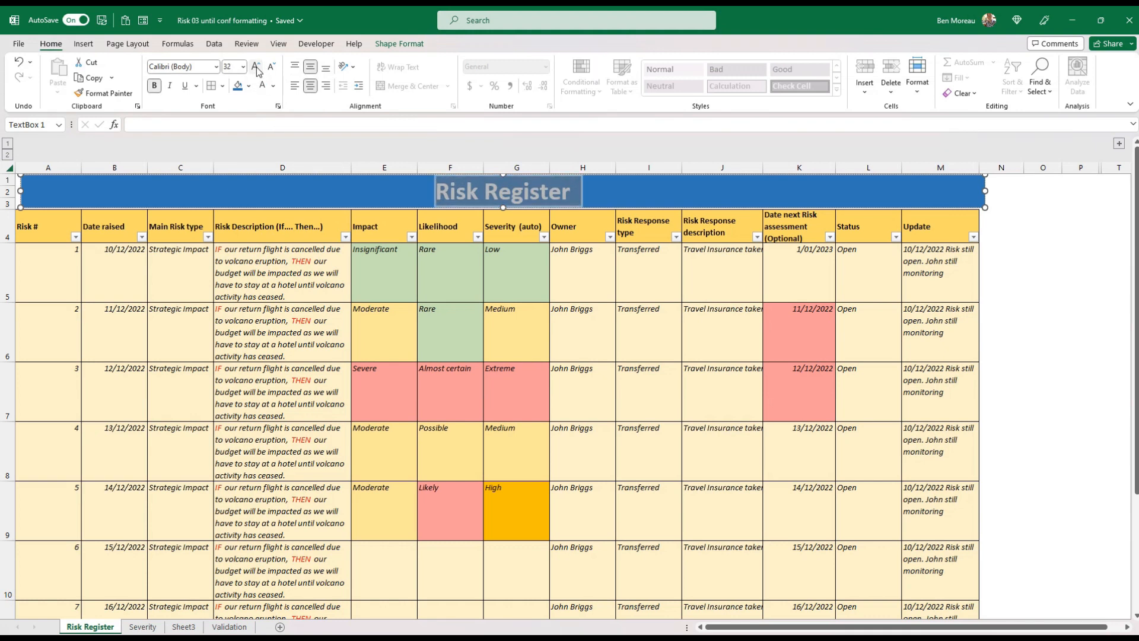
# Extend the banner title to "Risk Register for Project abc" and reduce its font size to 28
pyautogui.click(541, 192)
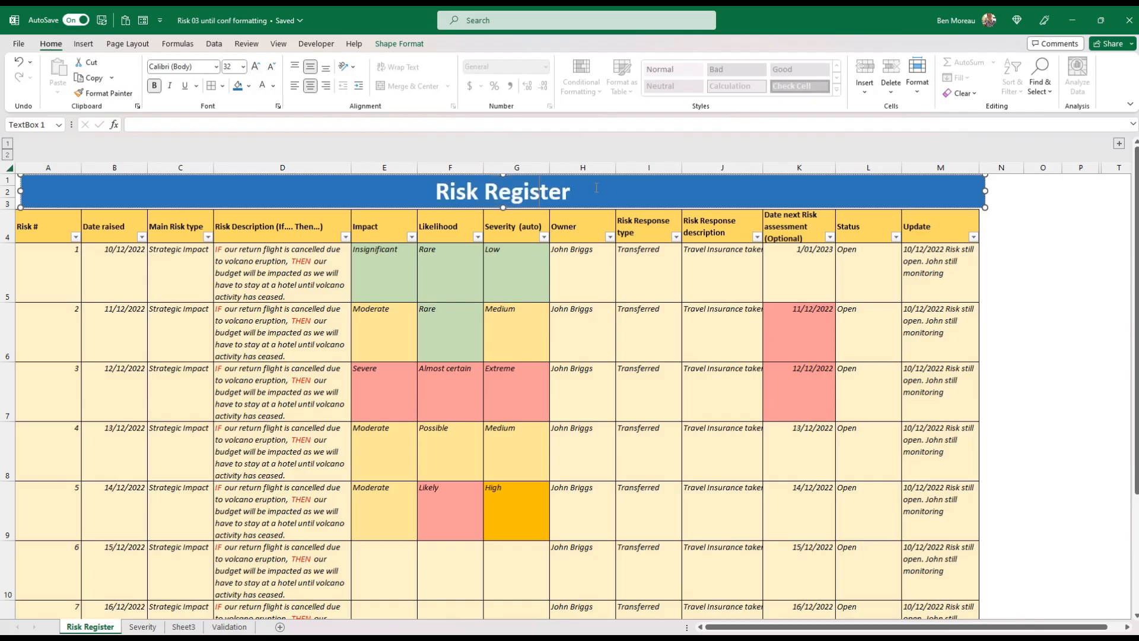
pyautogui.write('f')
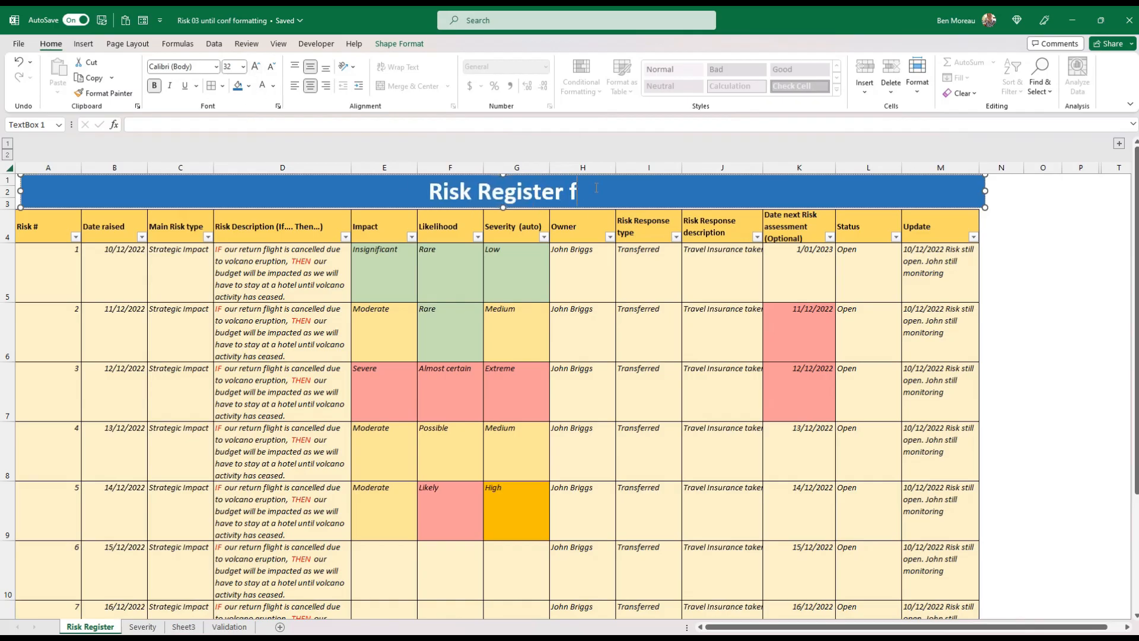
pyautogui.write('or Project')
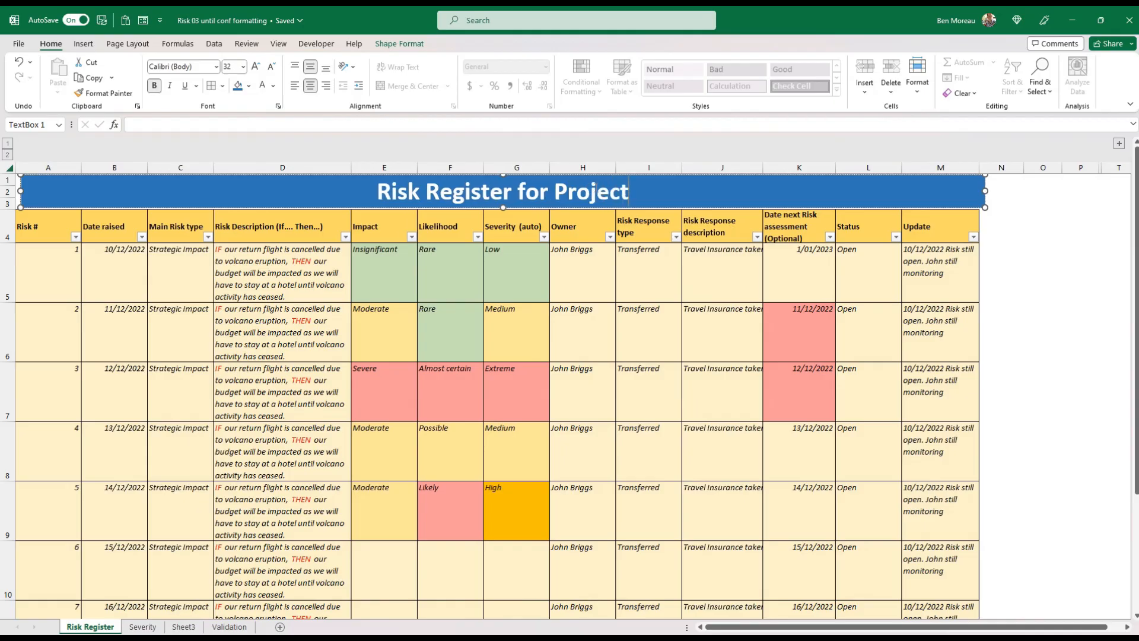
pyautogui.write(' abc')
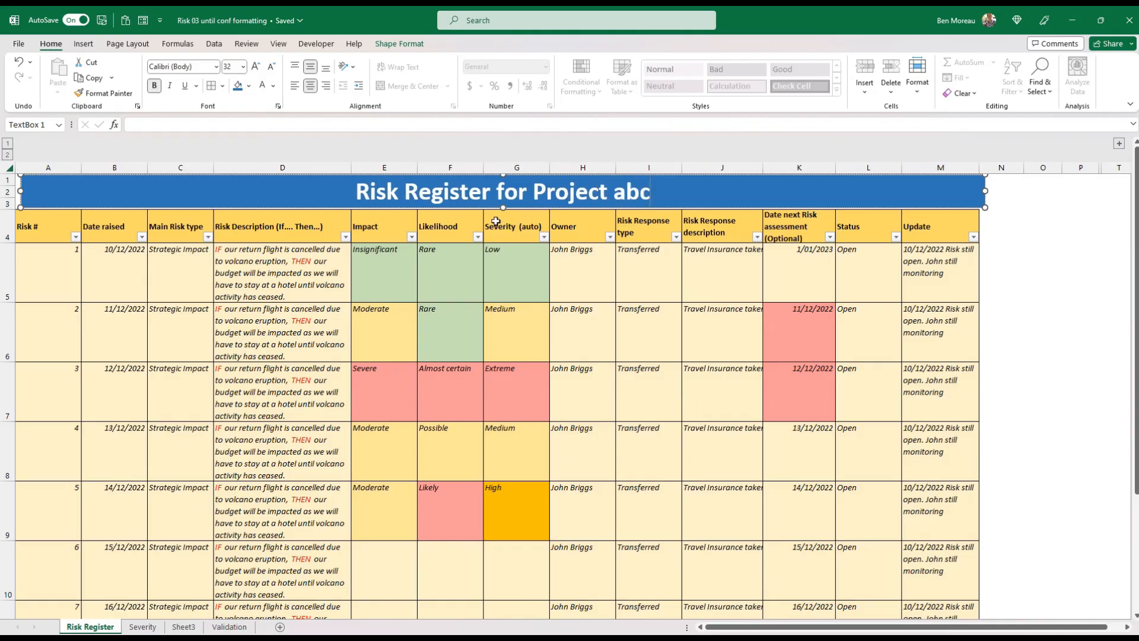
pyautogui.click(492, 209)
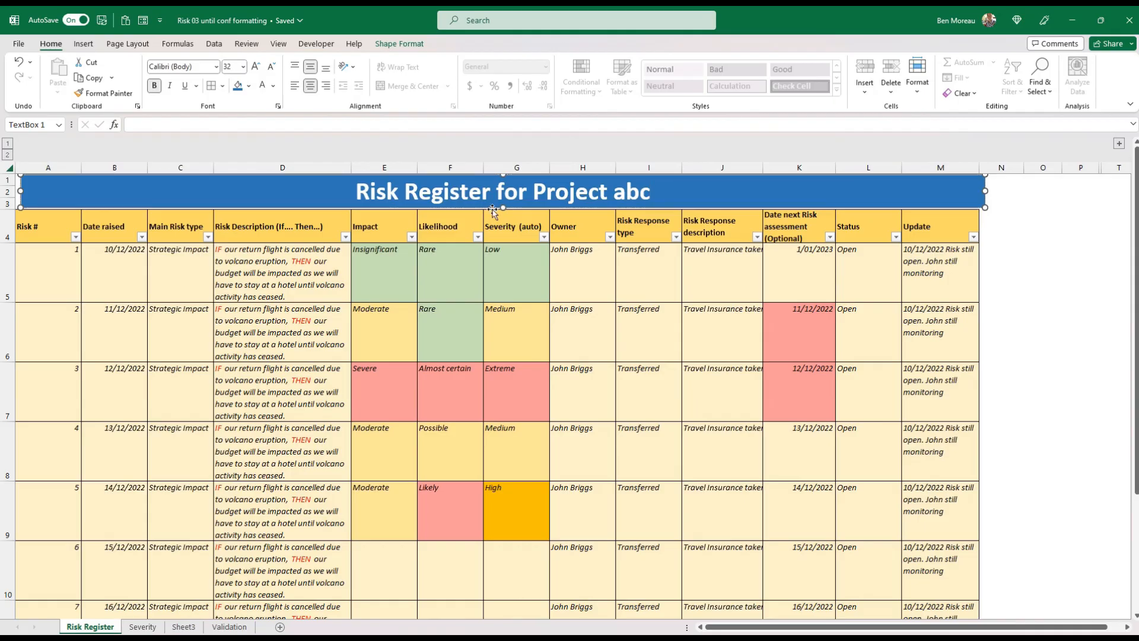
pyautogui.hotkey('ctrl', 'shift', ',')
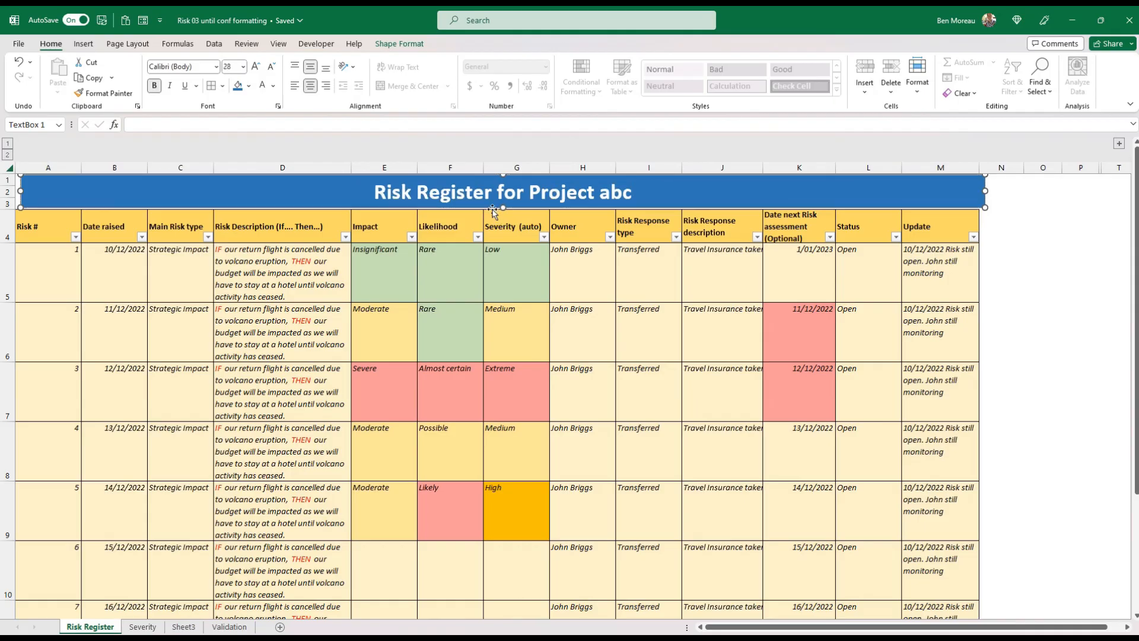
pyautogui.press('Escape')
# Make row 3 taller and stretch the banner downwards to reach the header row
pyautogui.moveTo(9, 208); pyautogui.dragTo(8, 244)
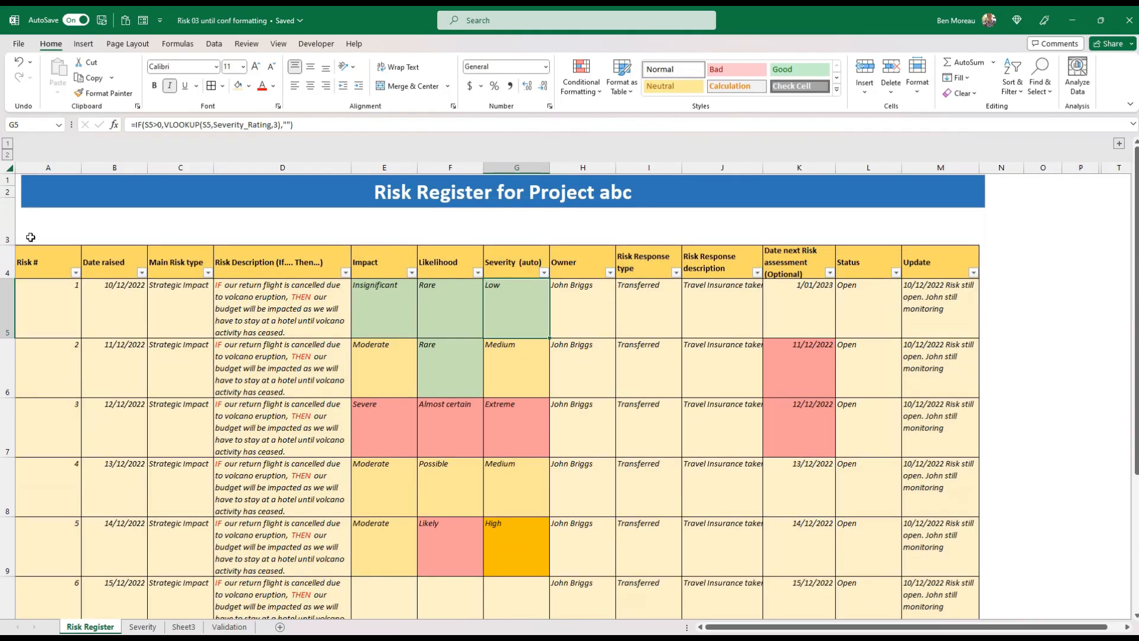
pyautogui.click(276, 187)
pyautogui.moveTo(502, 209); pyautogui.dragTo(511, 246)
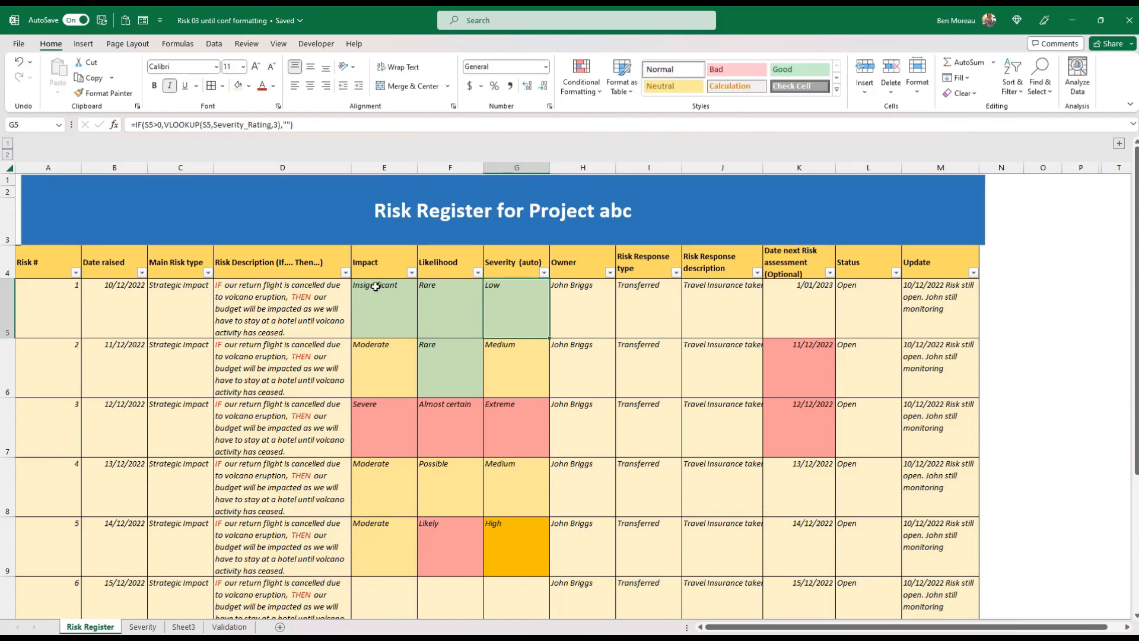
# Shift the banner so its edges line up with the table's outer columns A and M
pyautogui.click(87, 190)
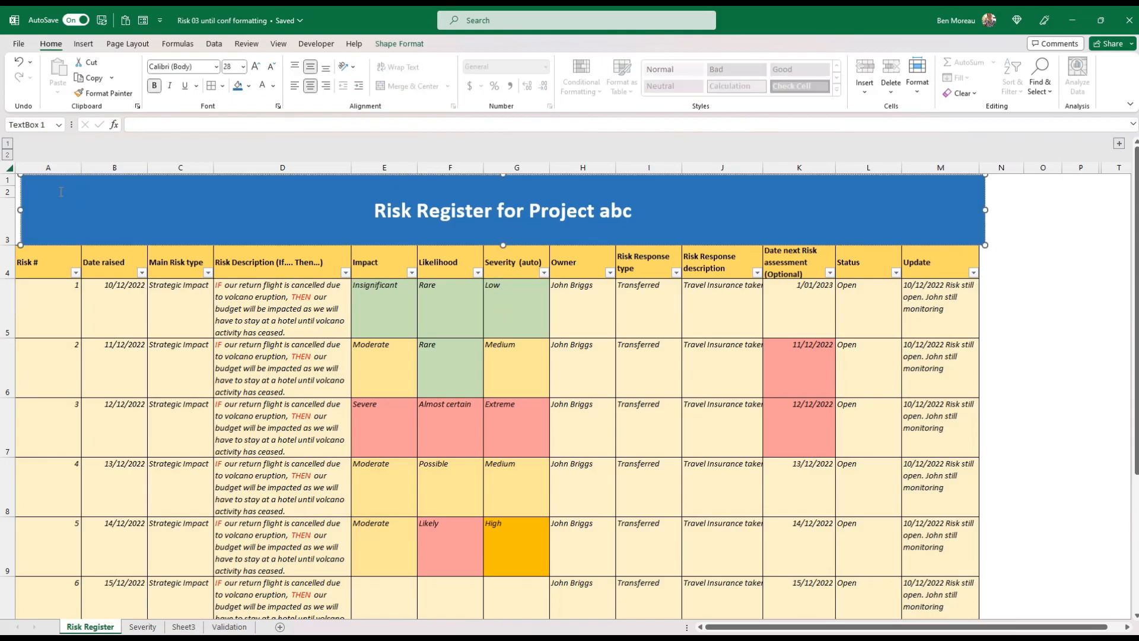
pyautogui.click(22, 196)
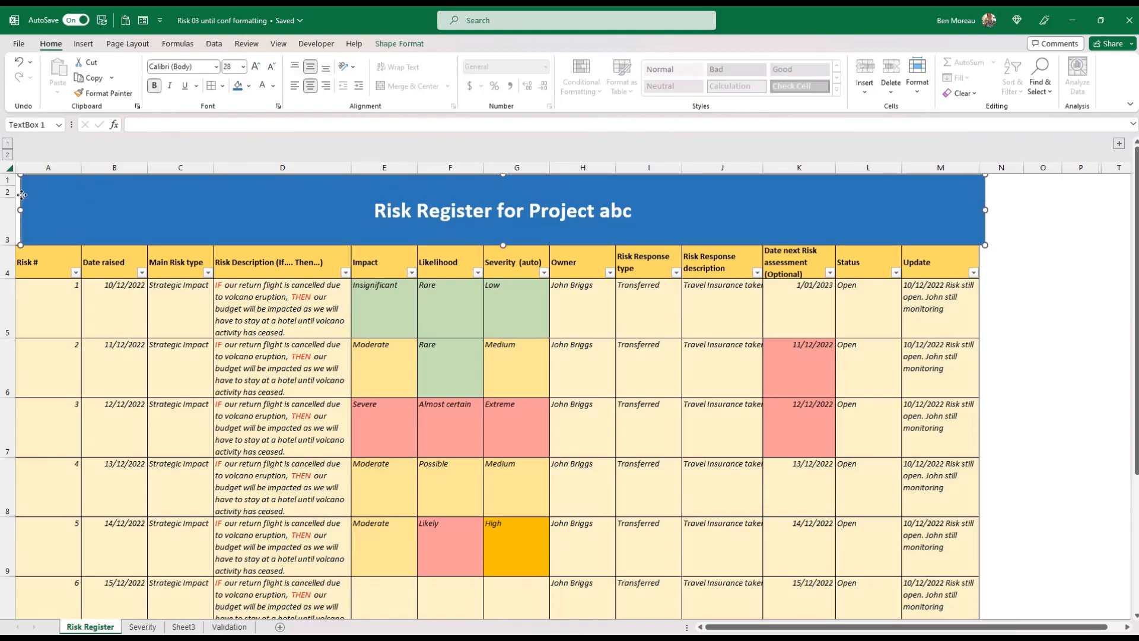
pyautogui.moveTo(986, 224); pyautogui.dragTo(980, 225)
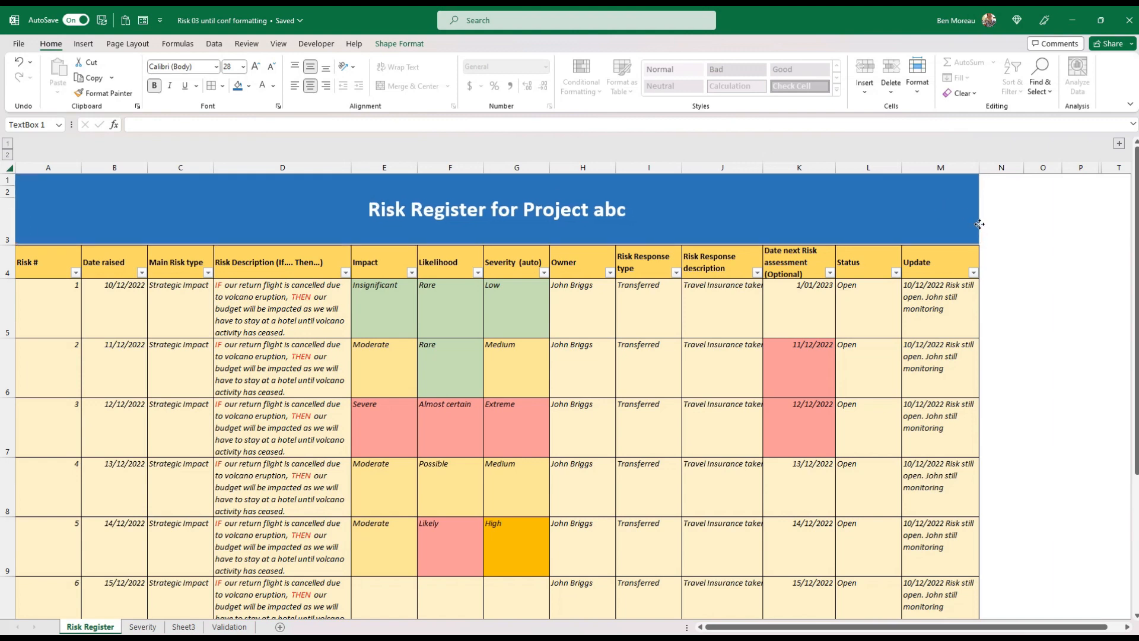
pyautogui.click(656, 327)
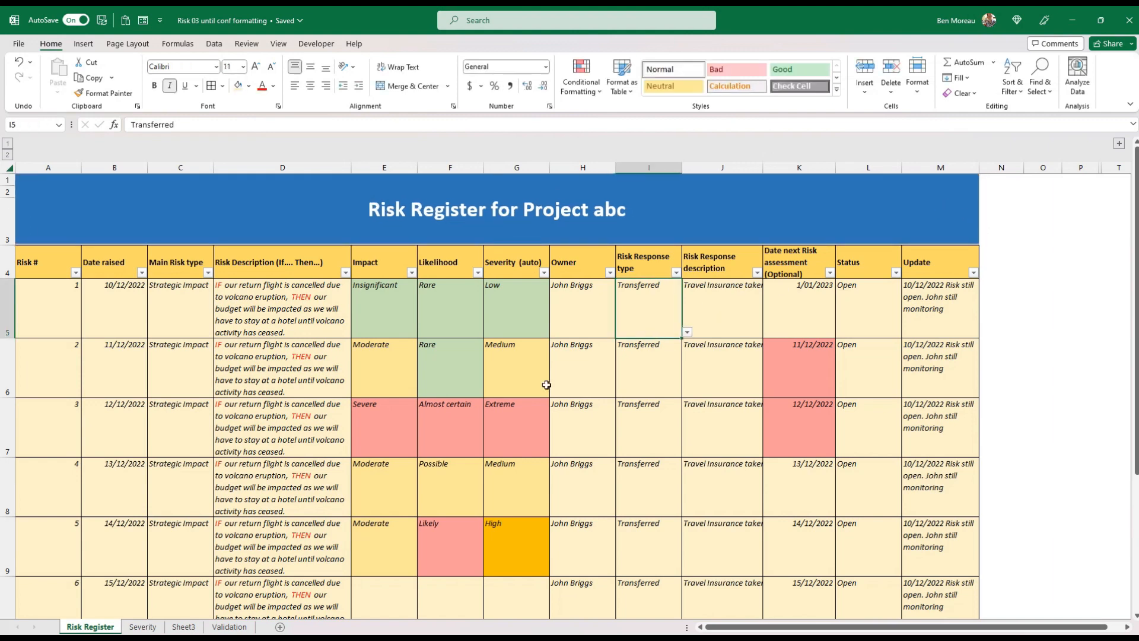
# Cut the severity count chart from the Severity sheet and paste it into the Risk Register sheet
pyautogui.click(147, 624)
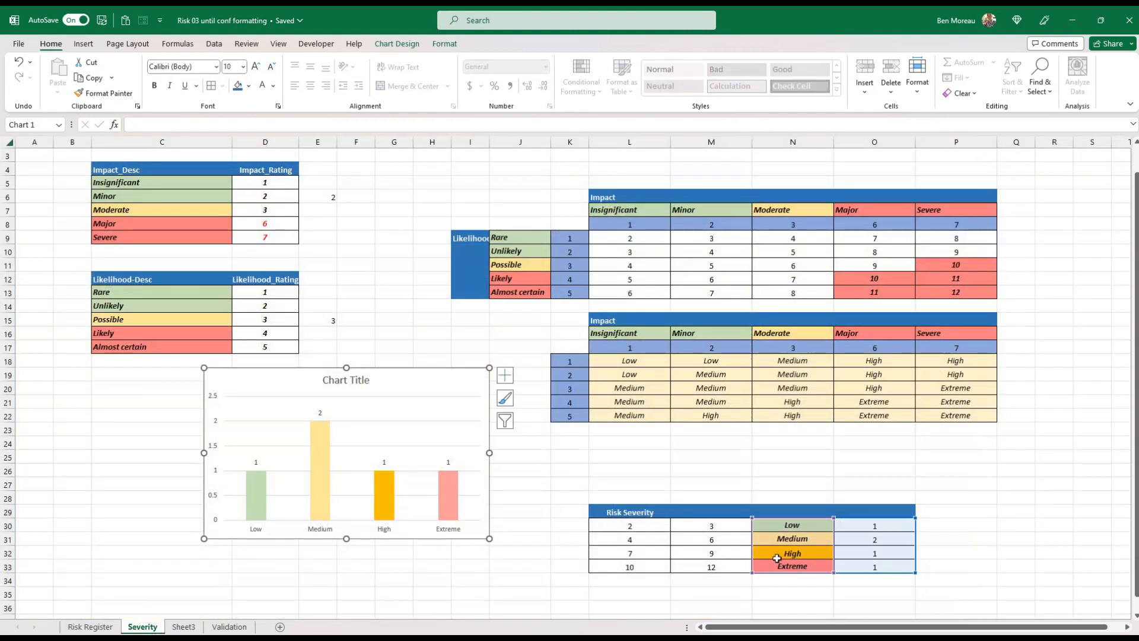
pyautogui.click(777, 593)
pyautogui.click(461, 535)
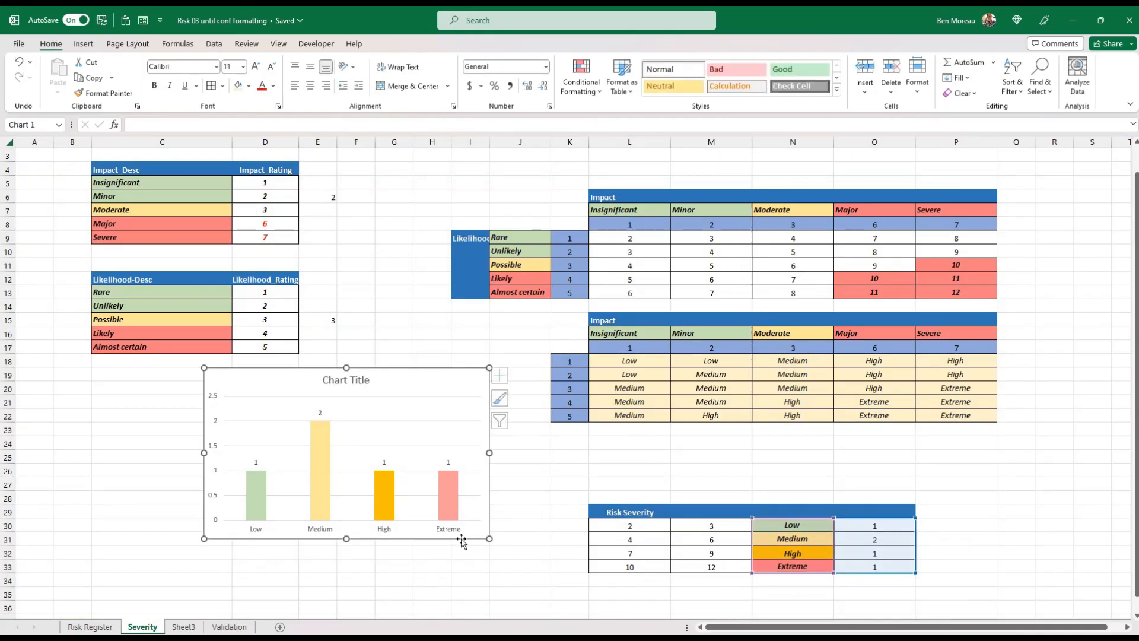
pyautogui.click(90, 627)
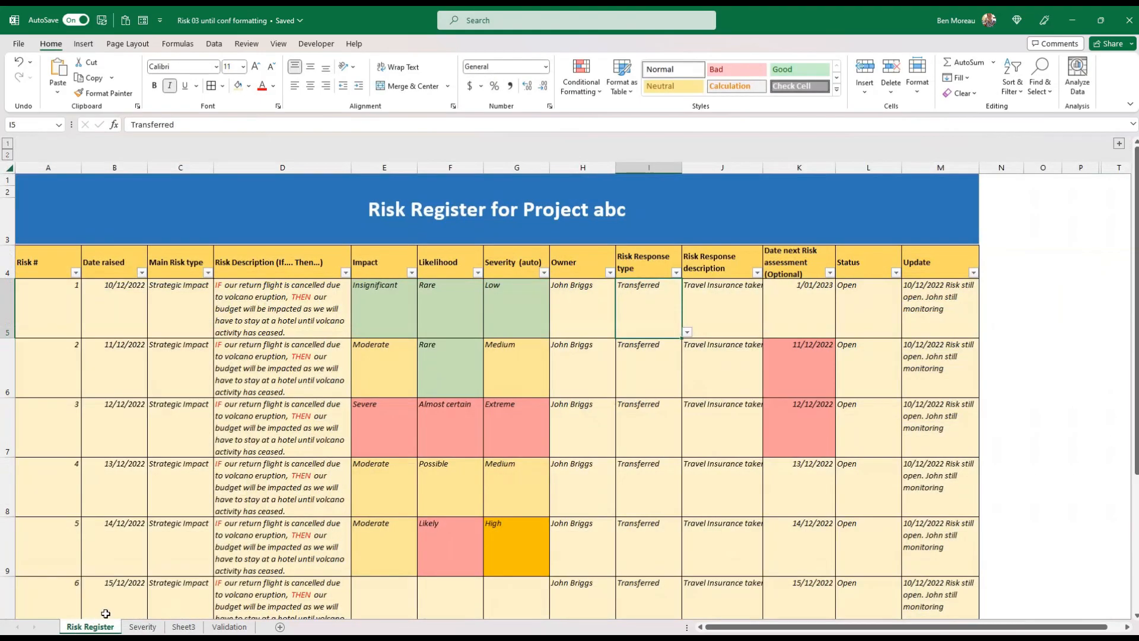
pyautogui.hotkey('ctrl', 'v')
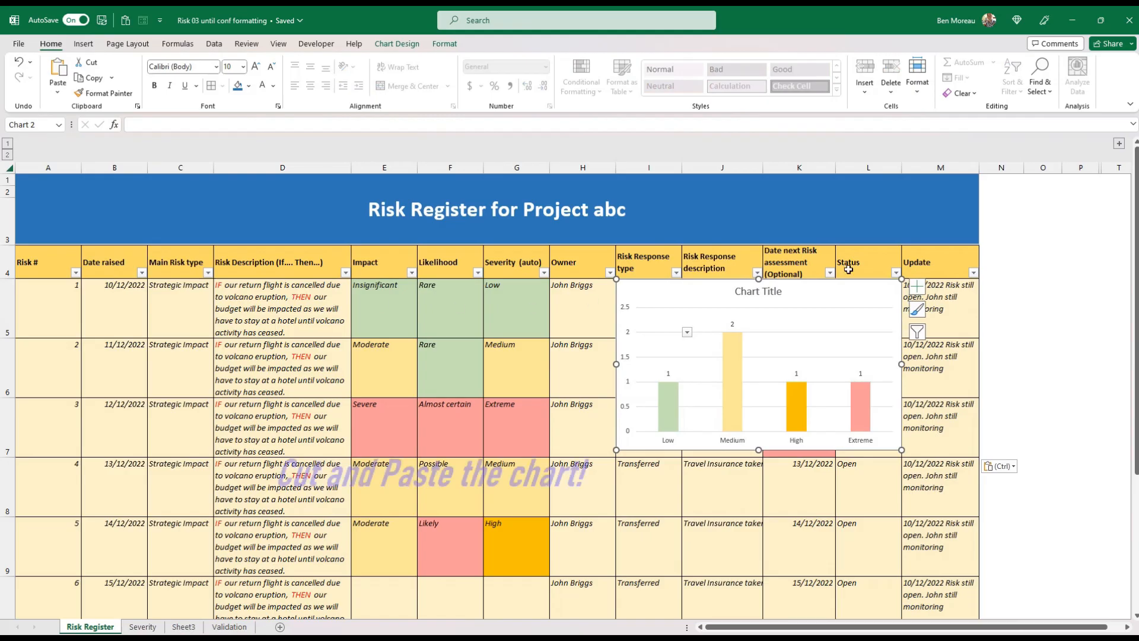
# Move and shrink the pasted chart to fit inside the banner across columns A to C, and delete its title
pyautogui.moveTo(730, 283); pyautogui.dragTo(164, 179)
pyautogui.moveTo(334, 364); pyautogui.dragTo(277, 242)
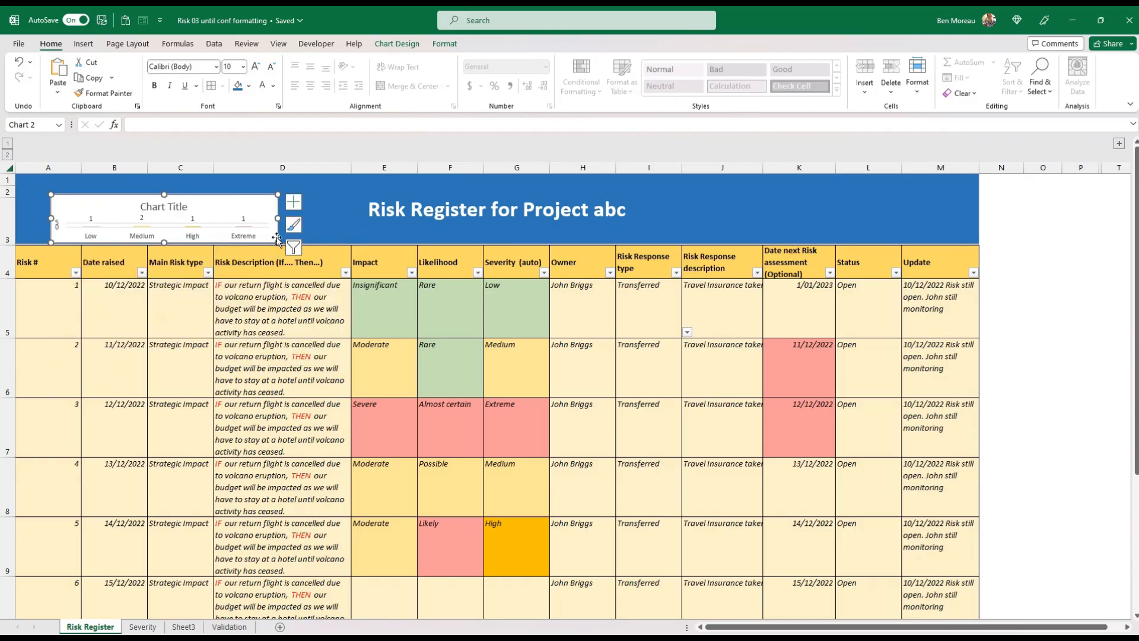
pyautogui.click(167, 208)
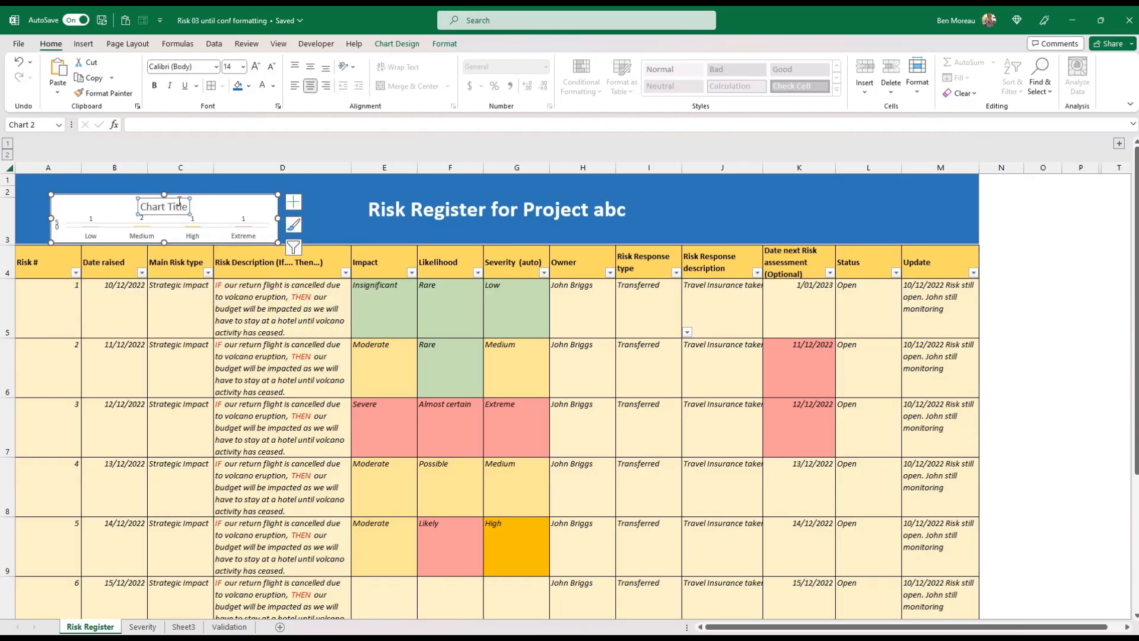
pyautogui.press('Delete')
pyautogui.moveTo(164, 194); pyautogui.dragTo(167, 177)
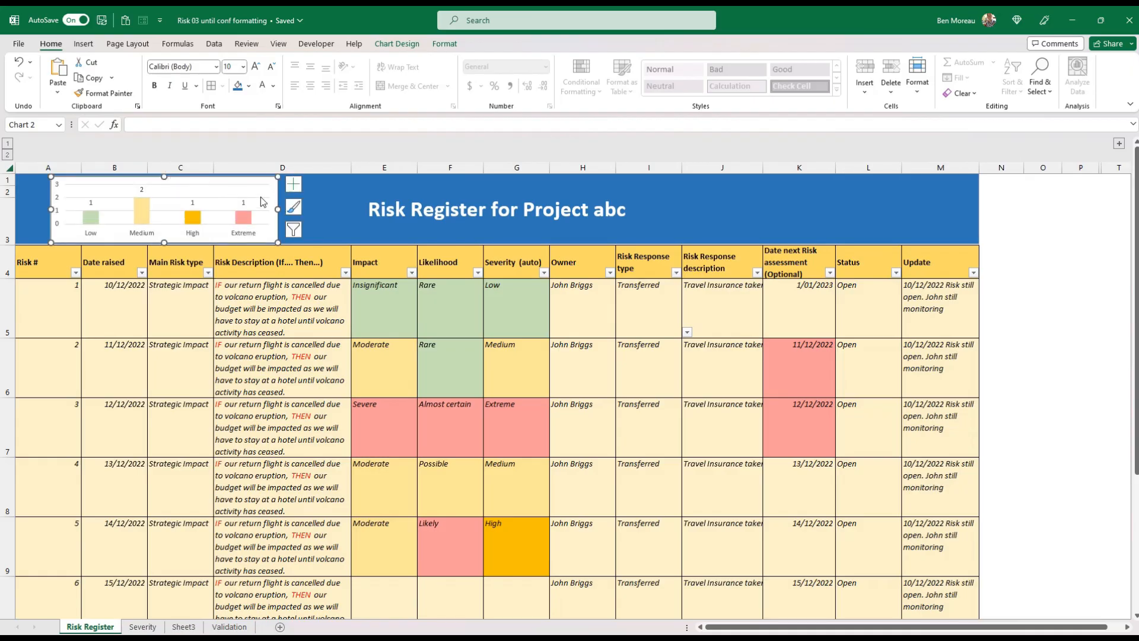
pyautogui.moveTo(278, 209); pyautogui.dragTo(201, 209)
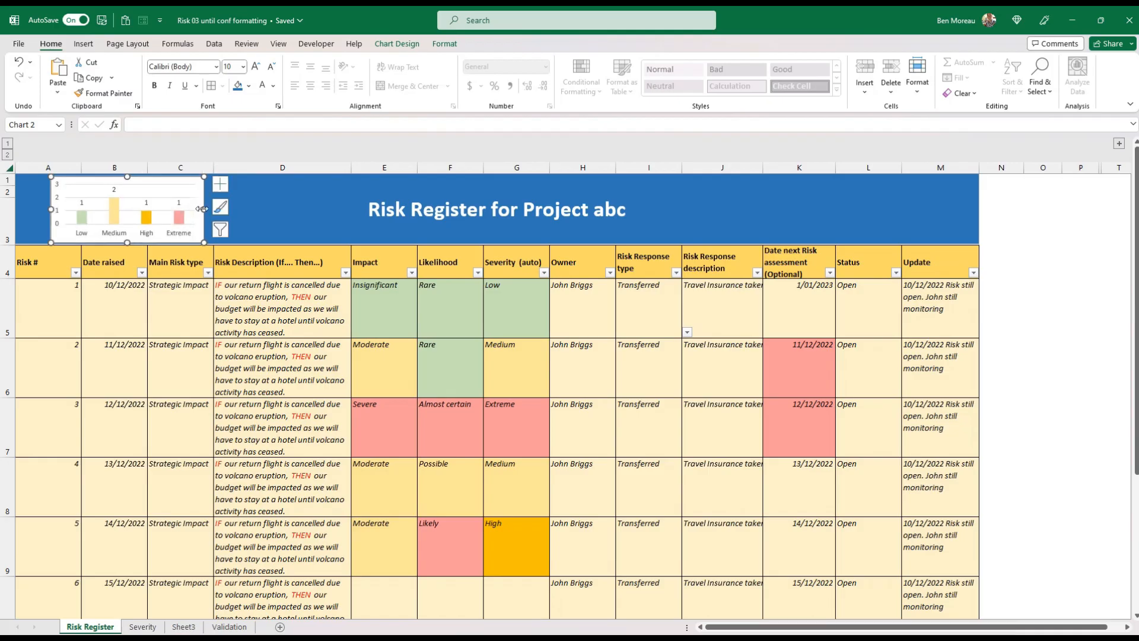
pyautogui.click(316, 229)
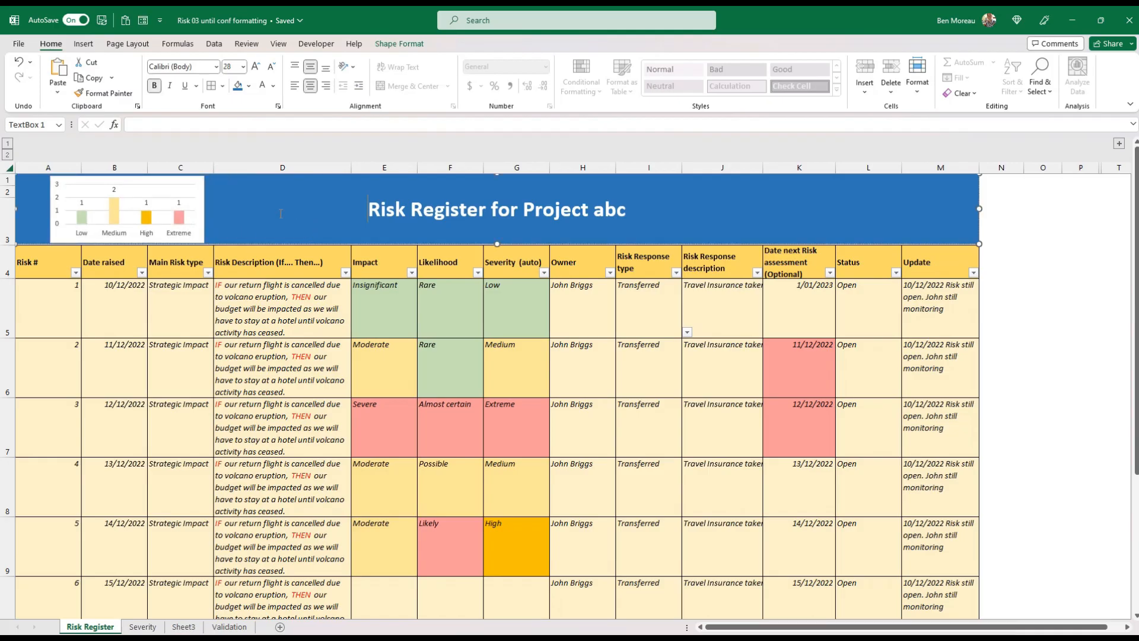
# Set the banner chart's text to bold white and its chart area to no fill
pyautogui.click(198, 240)
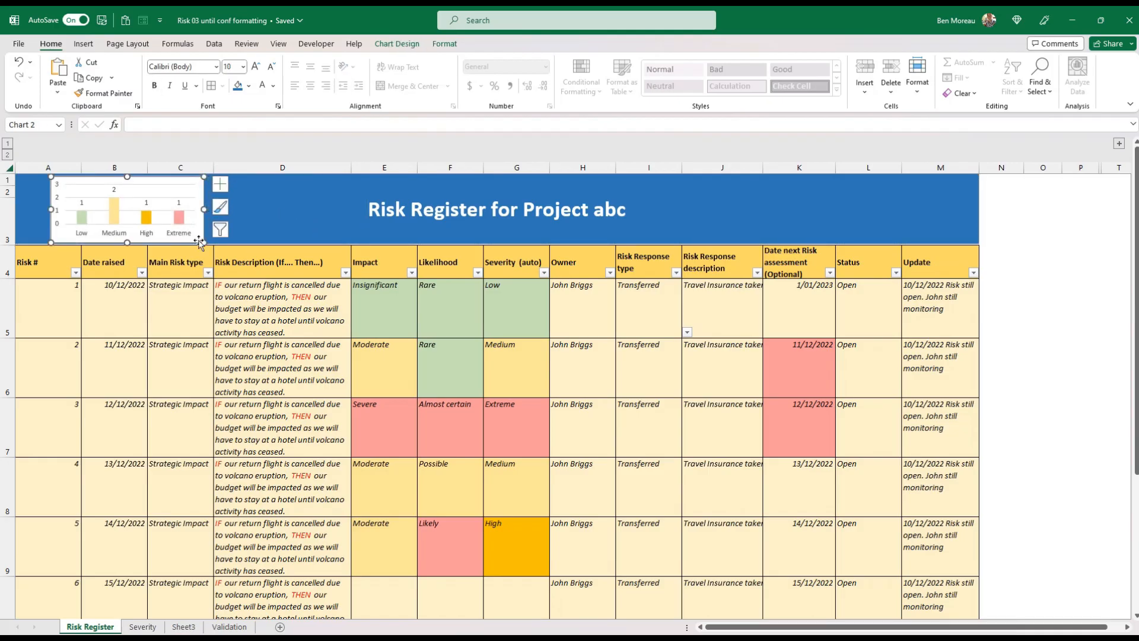
pyautogui.click(262, 85)
pyautogui.rightClick(204, 229)
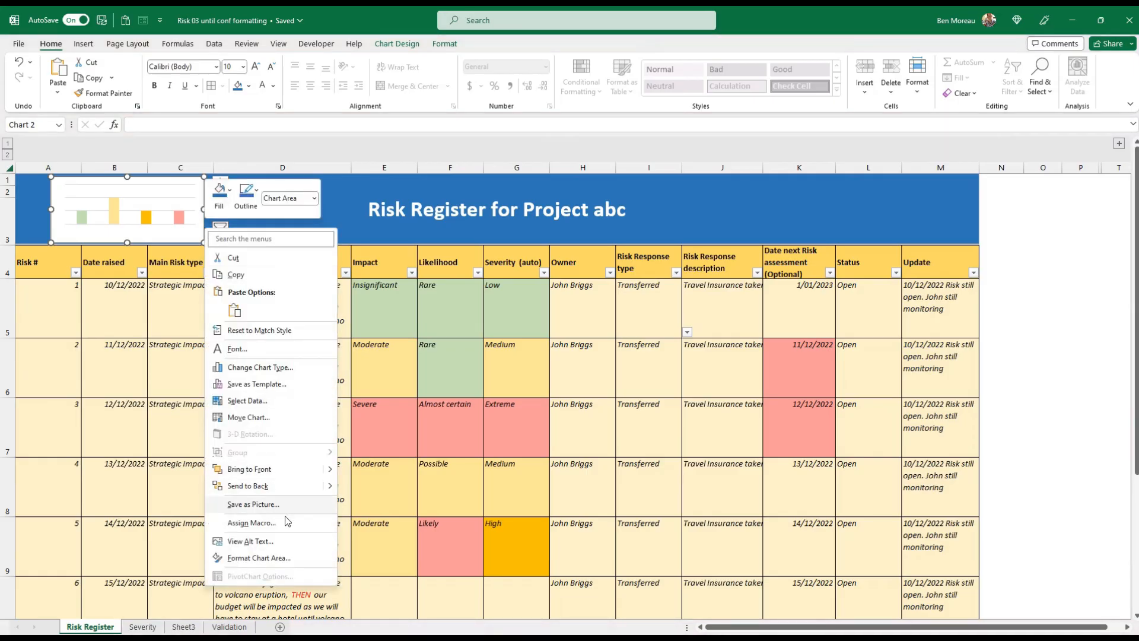
pyautogui.click(259, 558)
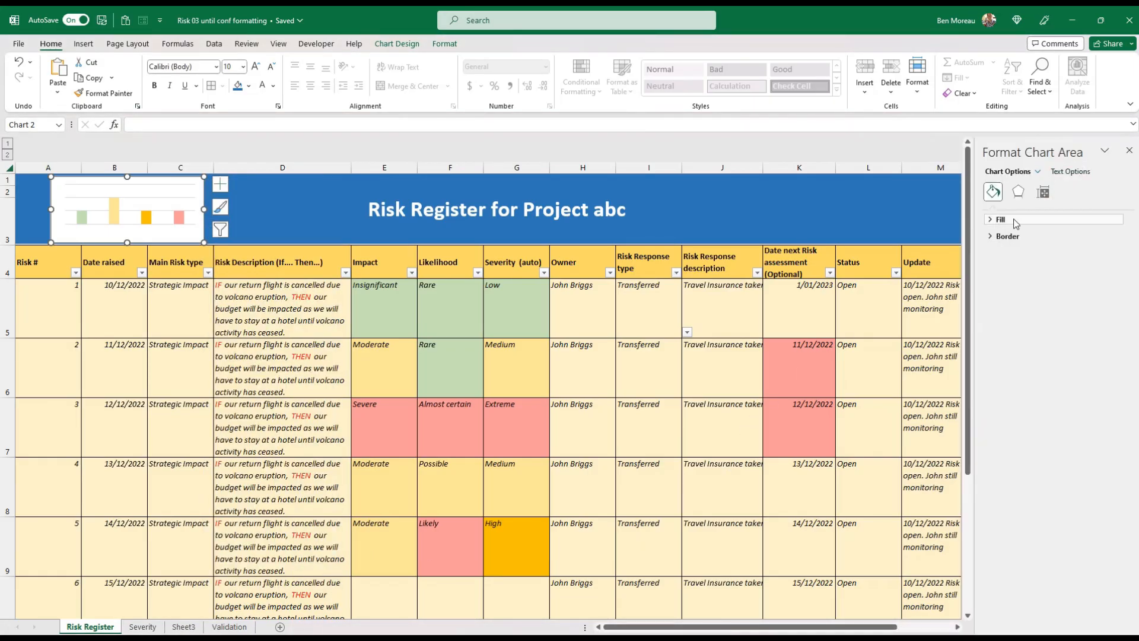
pyautogui.click(991, 223)
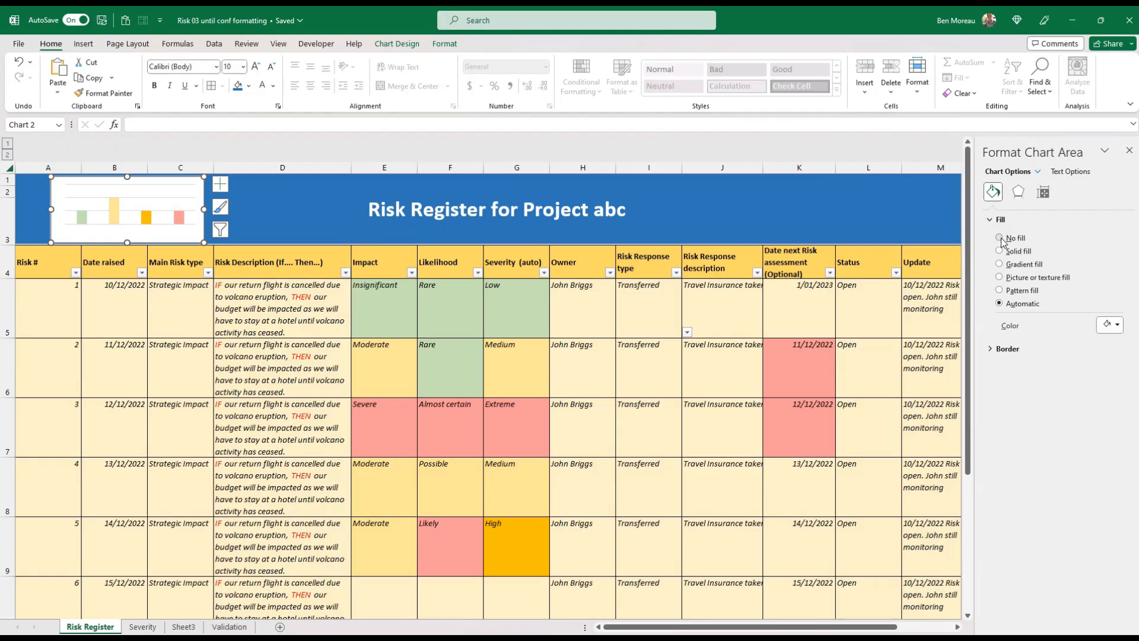
pyautogui.click(1000, 238)
pyautogui.hotkey('ctrl', 'b')
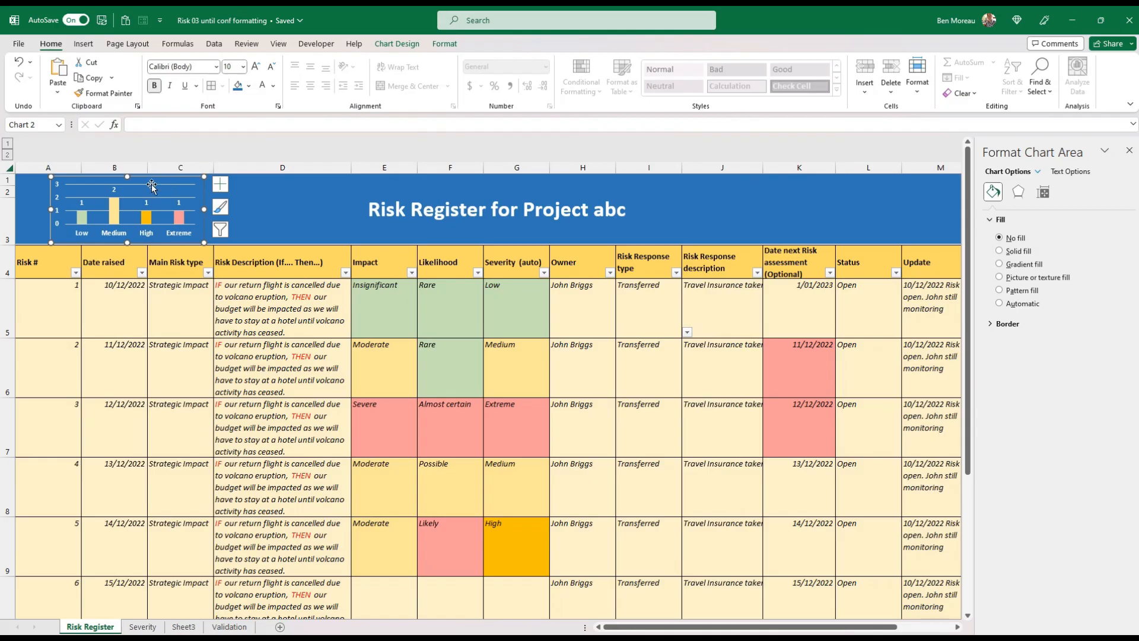
# Set the banner chart's major gridlines to no line and delete its vertical axis
pyautogui.click(187, 199)
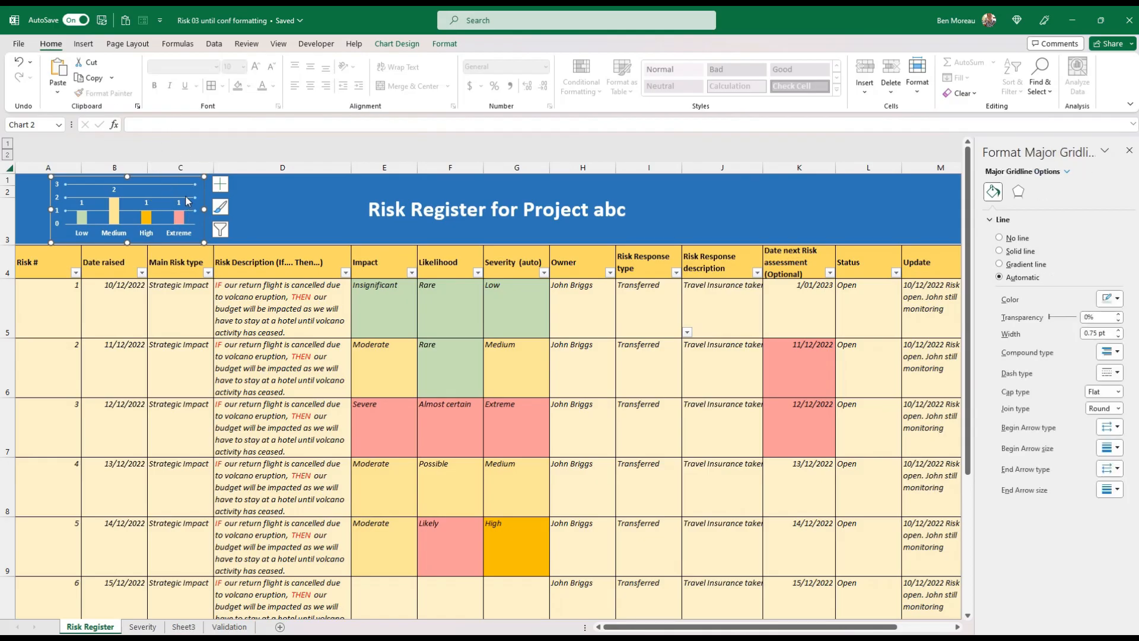
pyautogui.click(1000, 238)
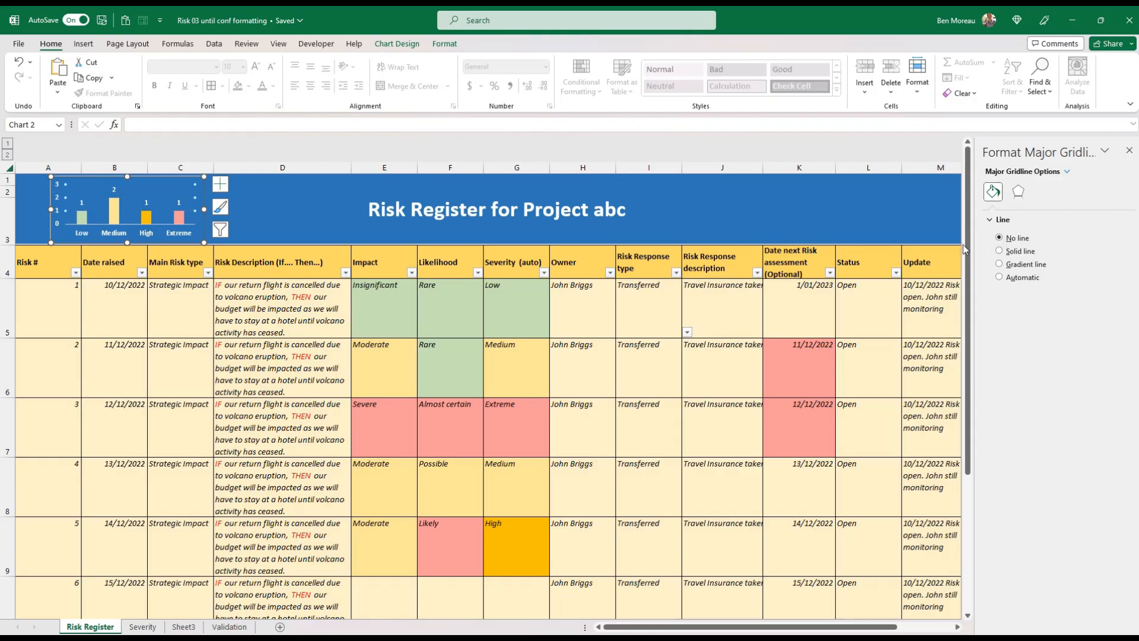
pyautogui.click(300, 209)
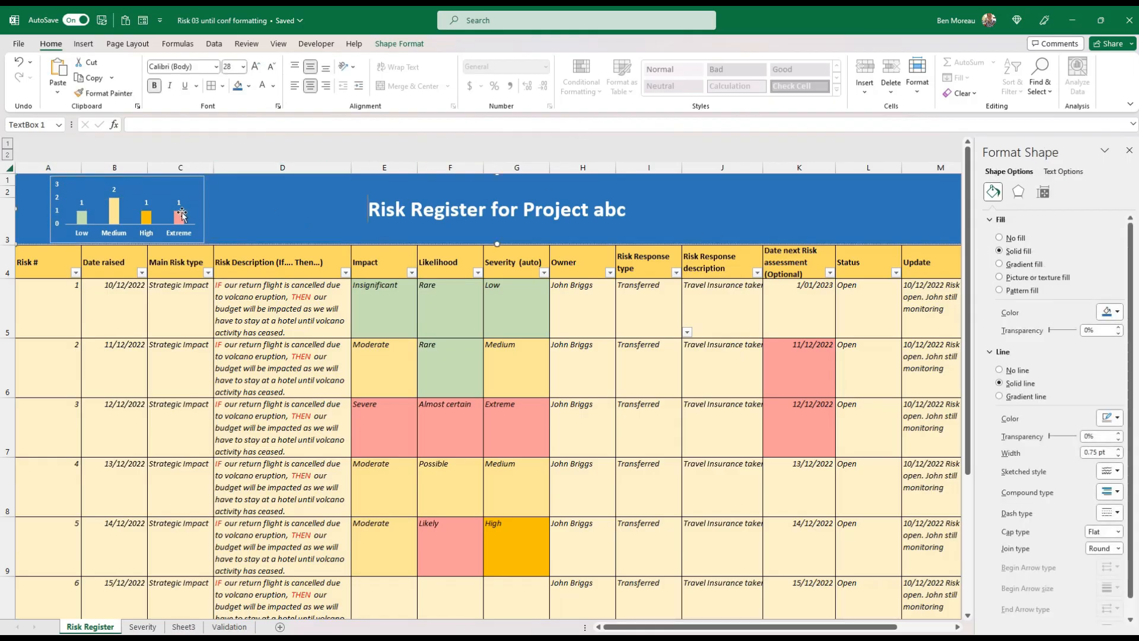
pyautogui.click(58, 210)
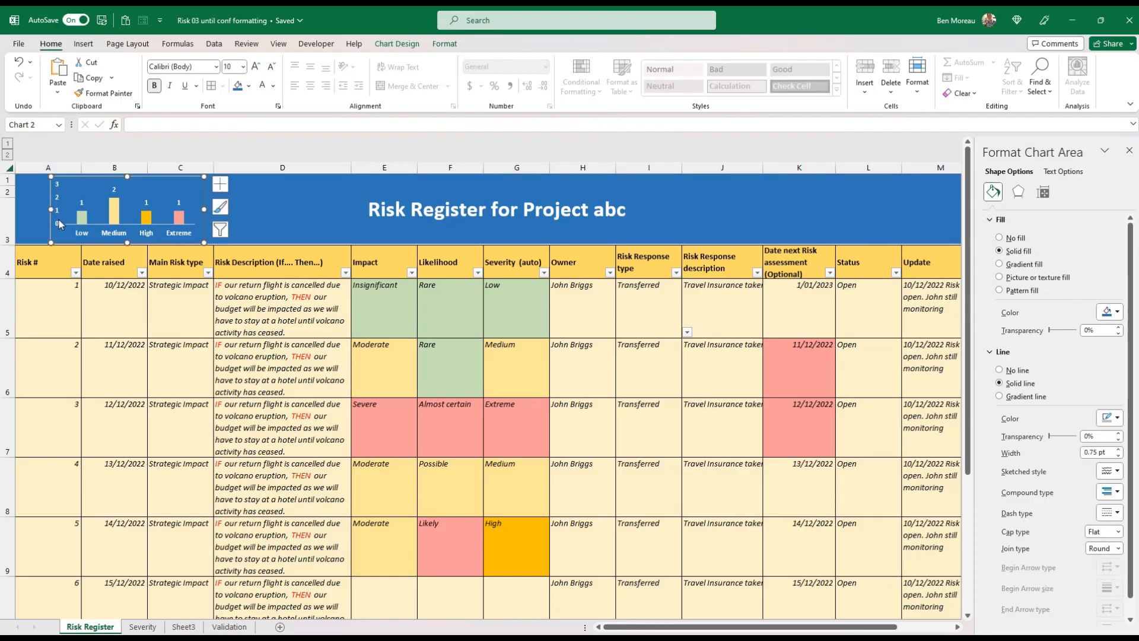
pyautogui.click(58, 210)
pyautogui.press('Delete')
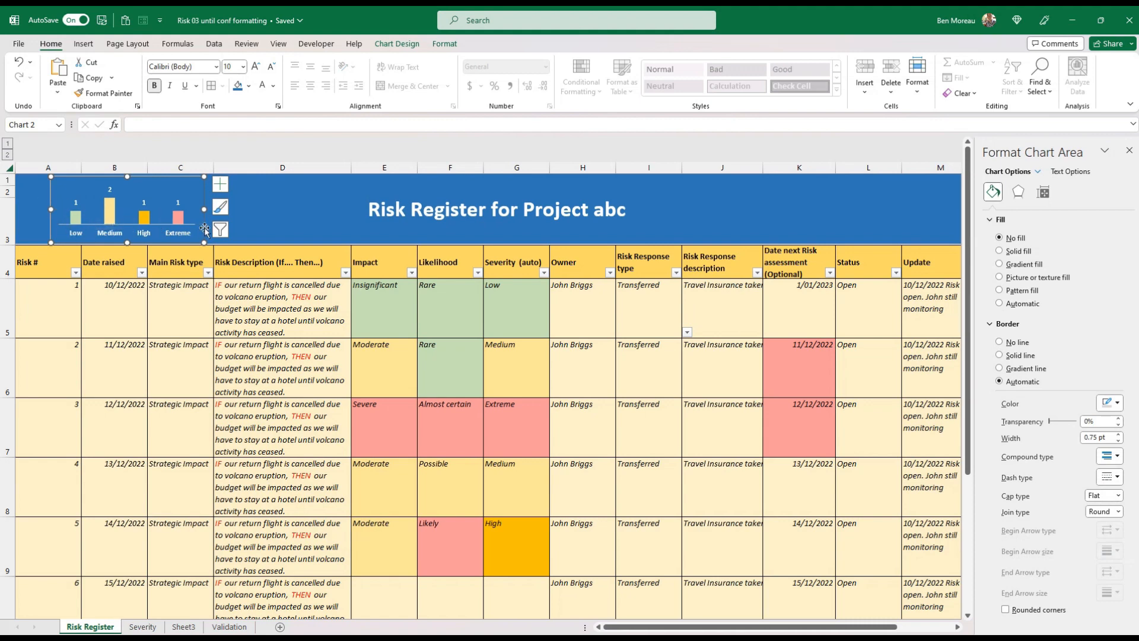
pyautogui.click(266, 217)
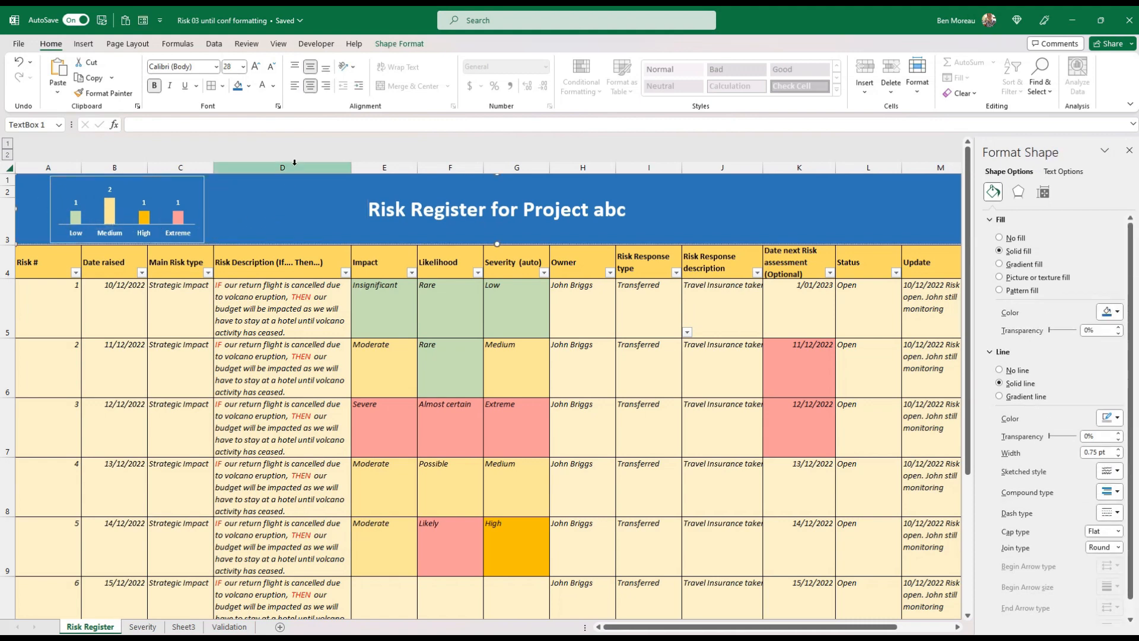
# Show the commands for inserting a new object on the Risk Register sheet
pyautogui.click(83, 44)
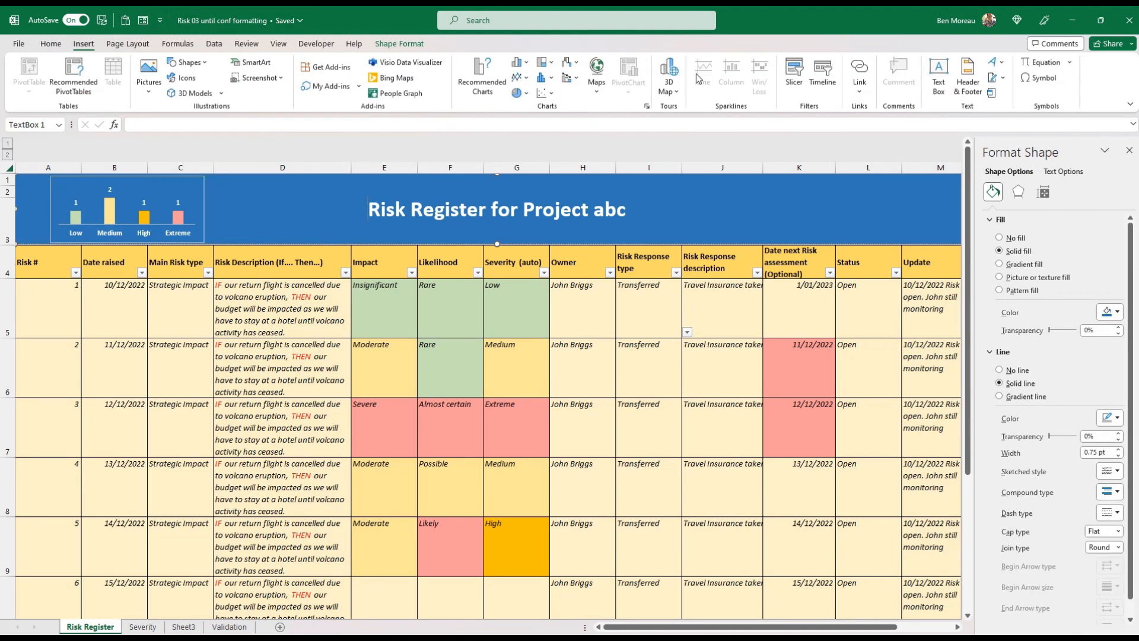
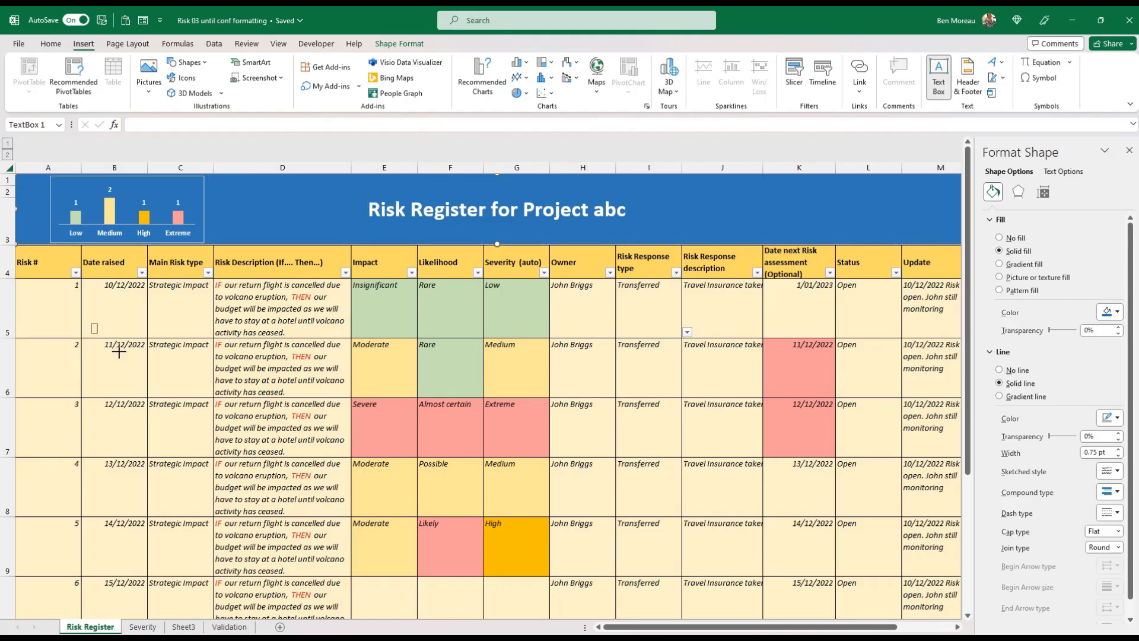
# Draw a text box about 2.9 by 6.6 cm below the banner, enter "Risk Status" in it, and give it no fill
pyautogui.moveTo(91, 323); pyautogui.dragTo(239, 390)
pyautogui.write('Risk Status')
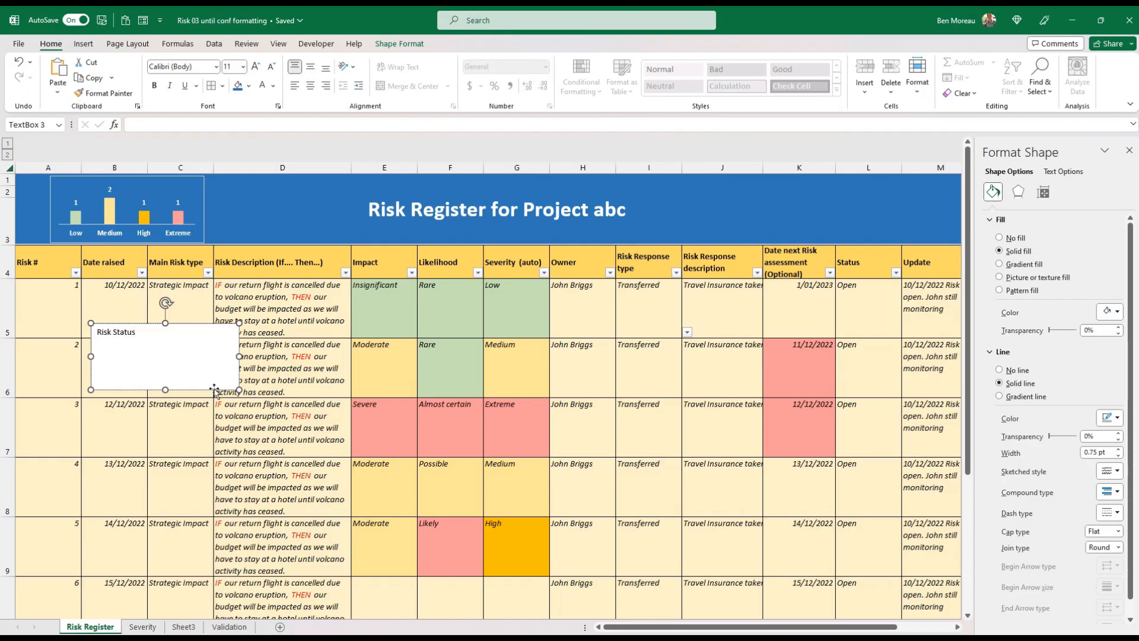
pyautogui.click(388, 47)
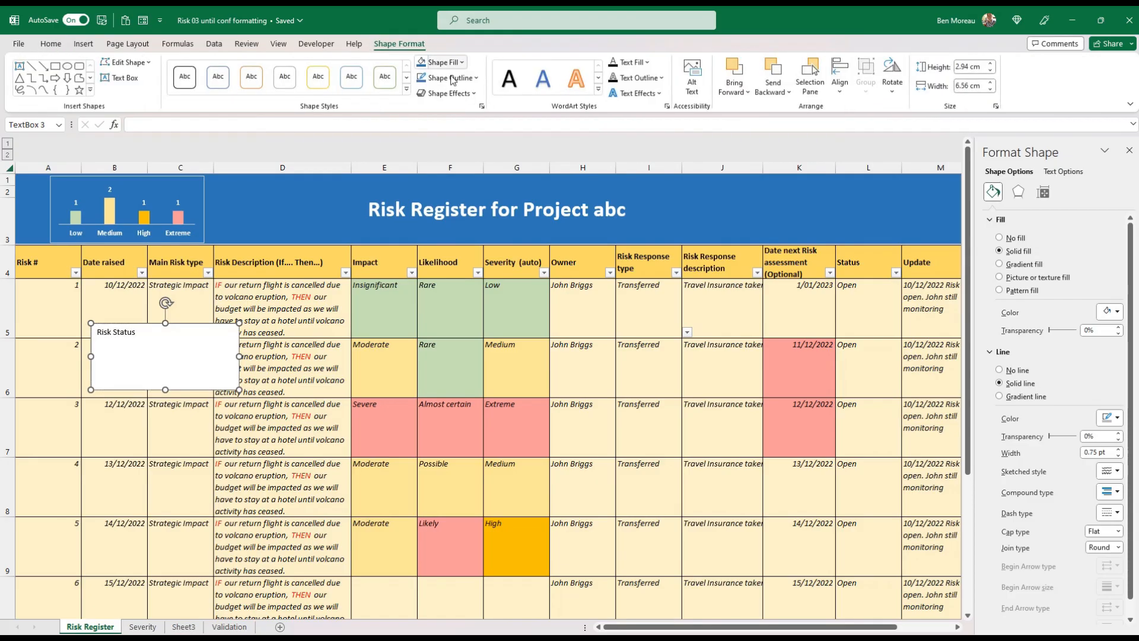
pyautogui.click(462, 62)
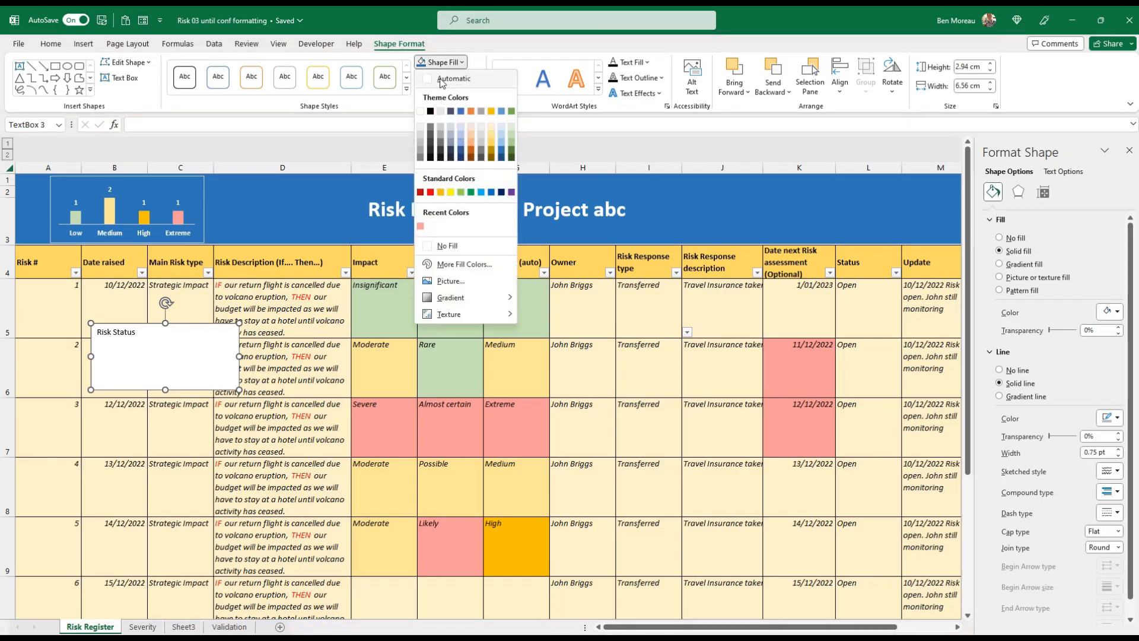
pyautogui.click(448, 246)
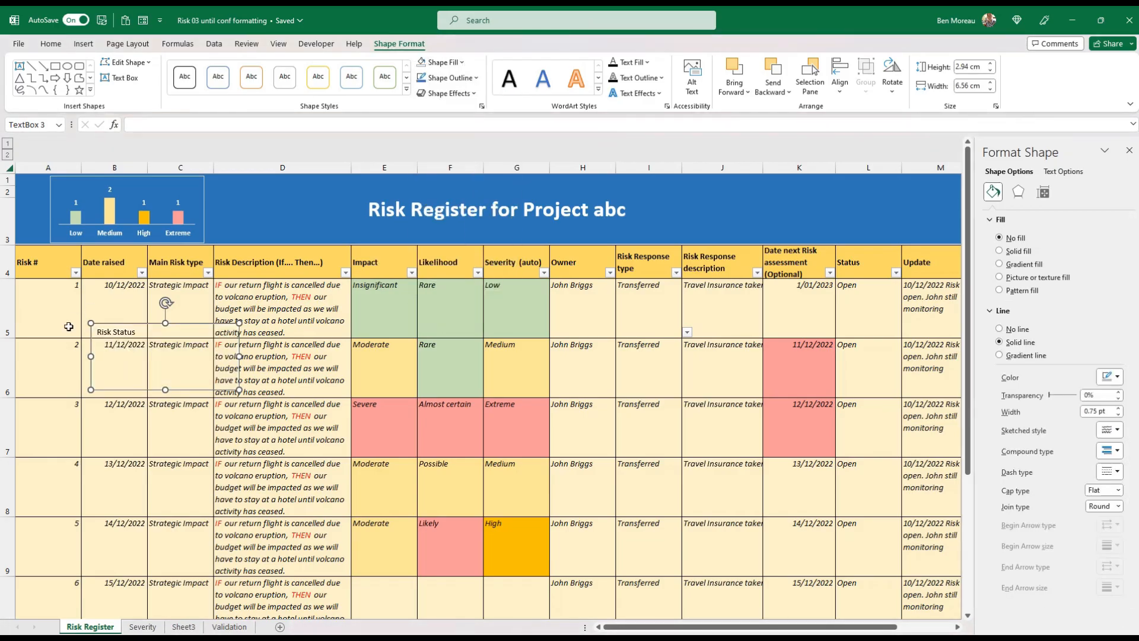
# Make the "Risk Status" text white and move the text box, reduced to about 1 cm high, into the banner between chart and title
pyautogui.click(130, 331)
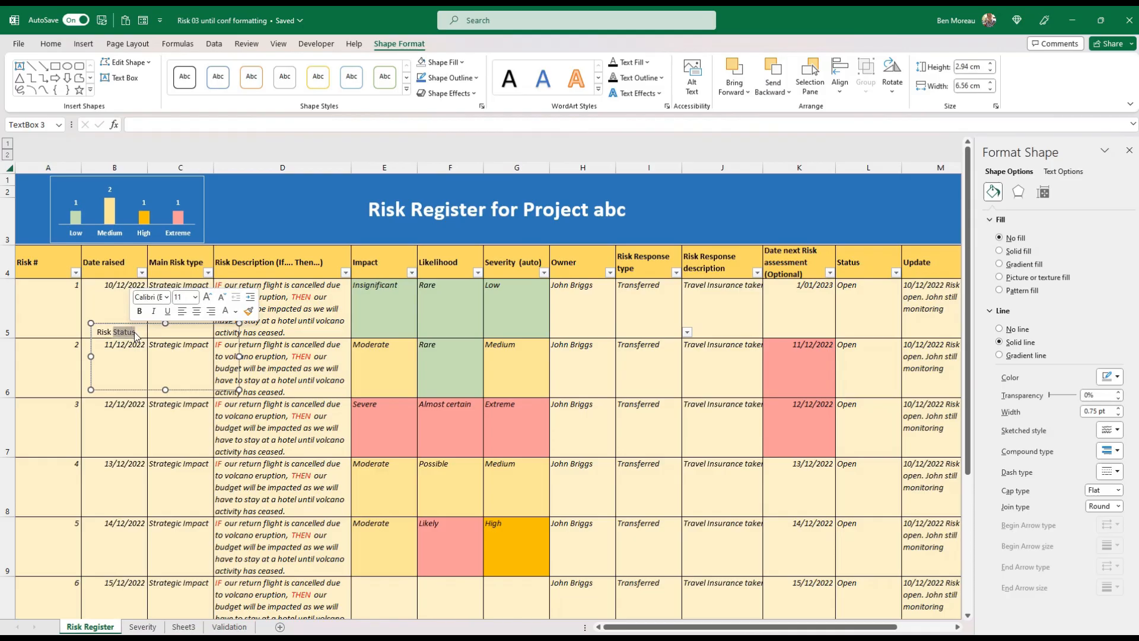
pyautogui.moveTo(134, 332); pyautogui.dragTo(100, 327)
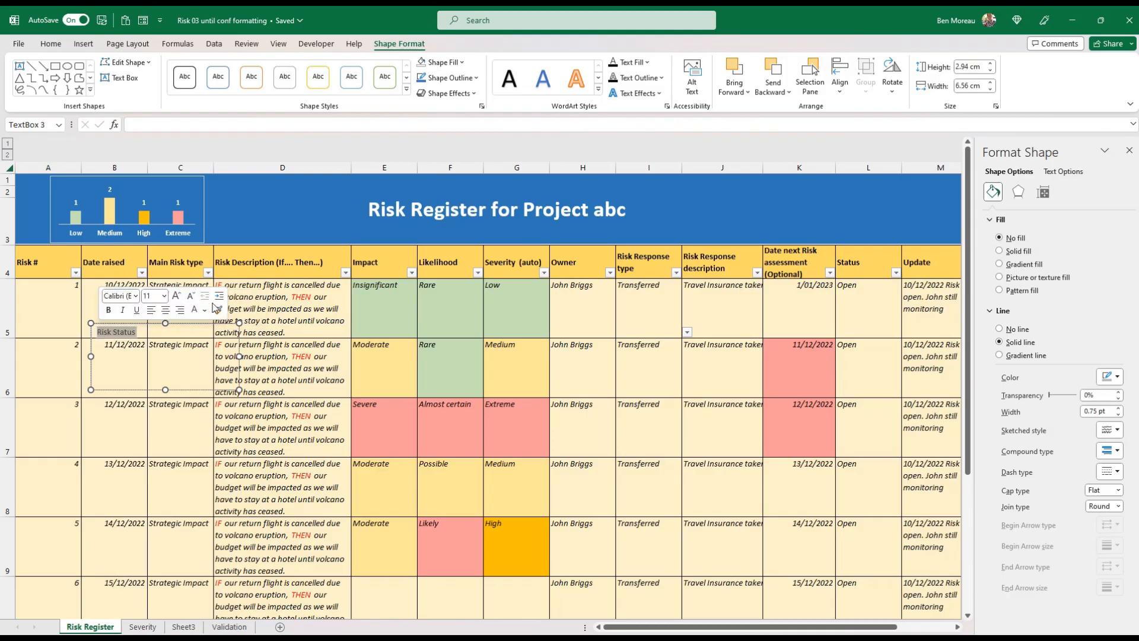
pyautogui.click(50, 44)
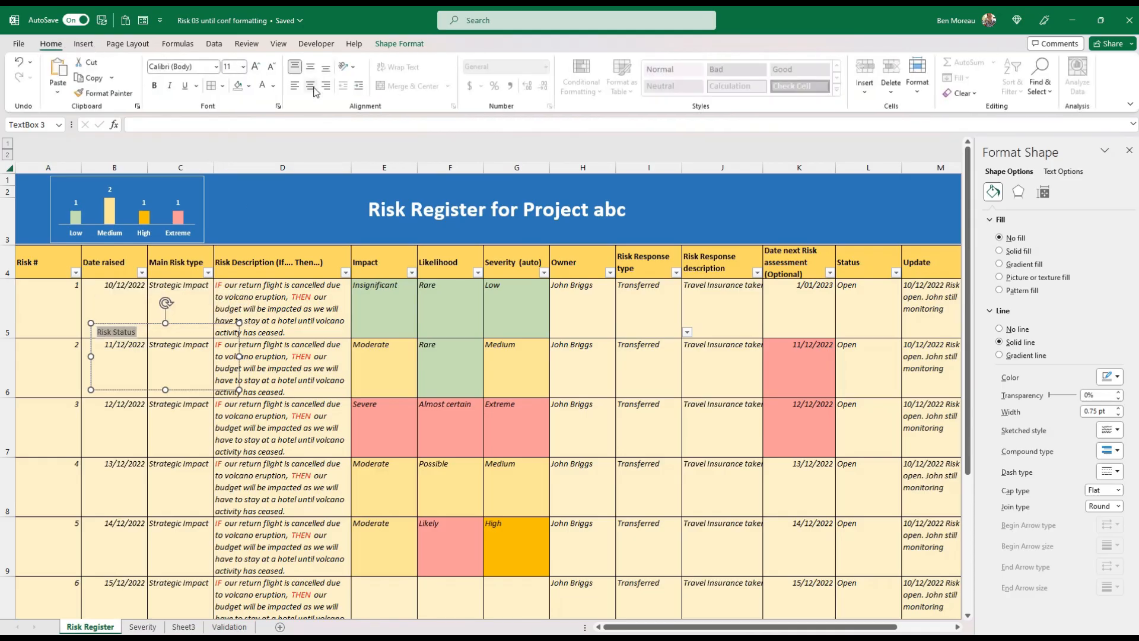
pyautogui.click(263, 86)
pyautogui.moveTo(199, 391); pyautogui.dragTo(288, 215)
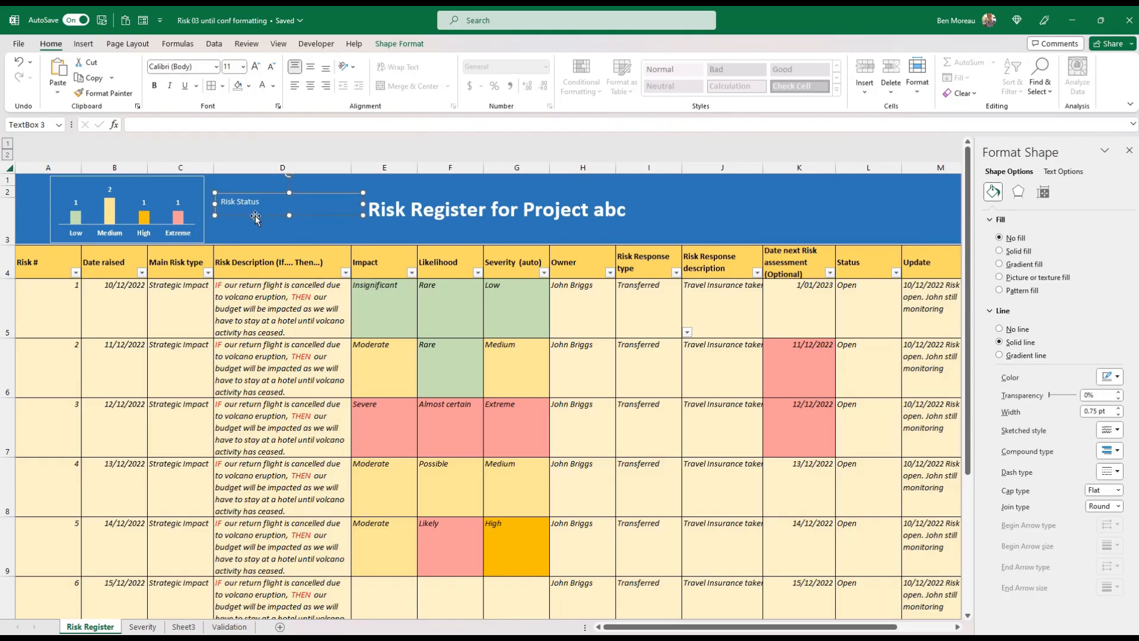
# Set the banner chart's border to no line and rearrange the label and chart so that "Risk Status" sits before the chart
pyautogui.click(202, 233)
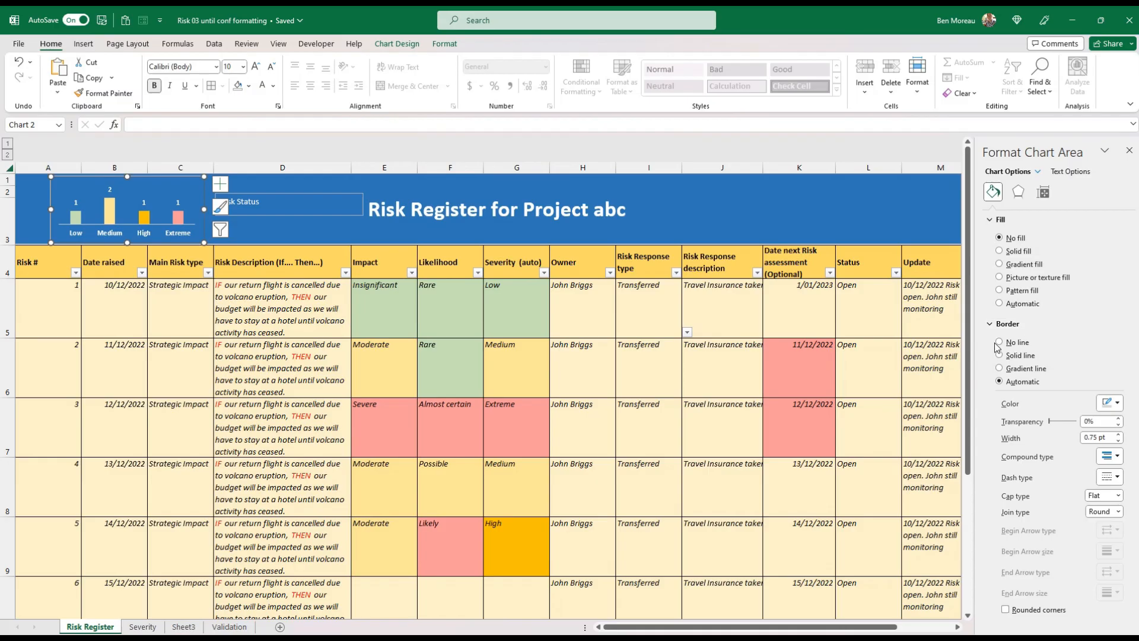
pyautogui.click(999, 343)
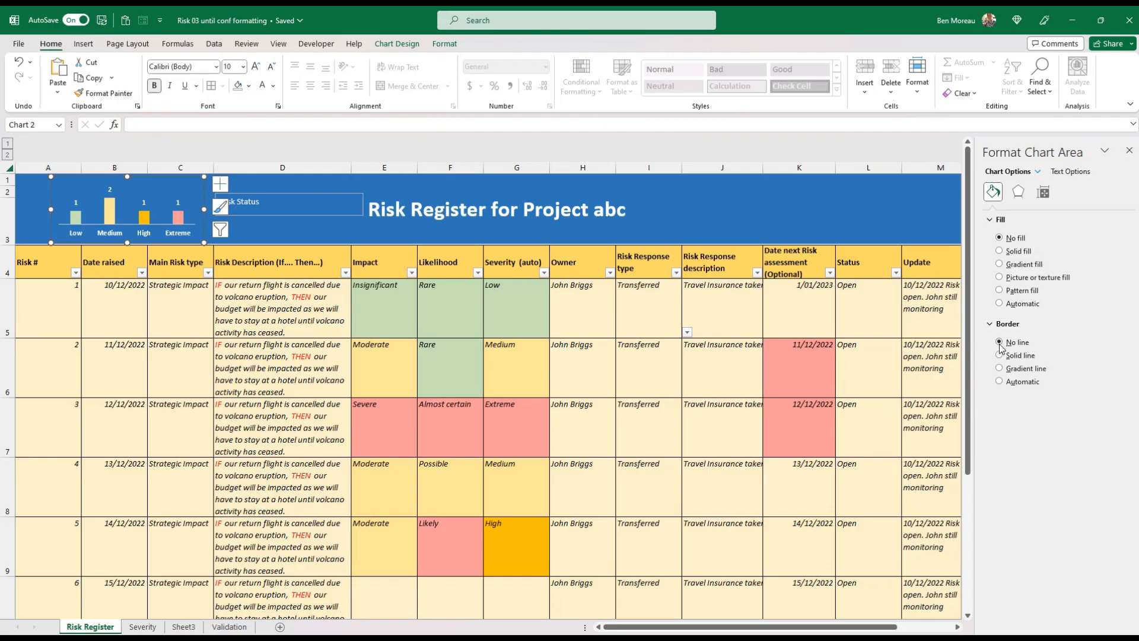
pyautogui.click(309, 195)
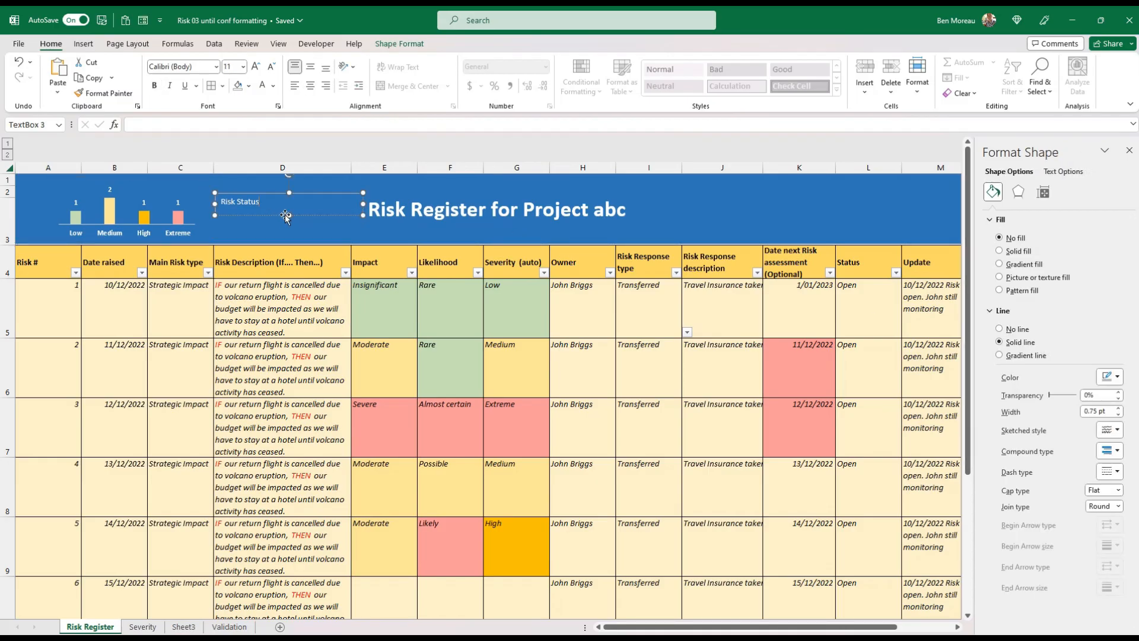
pyautogui.moveTo(267, 217); pyautogui.dragTo(71, 220)
pyautogui.click(182, 237)
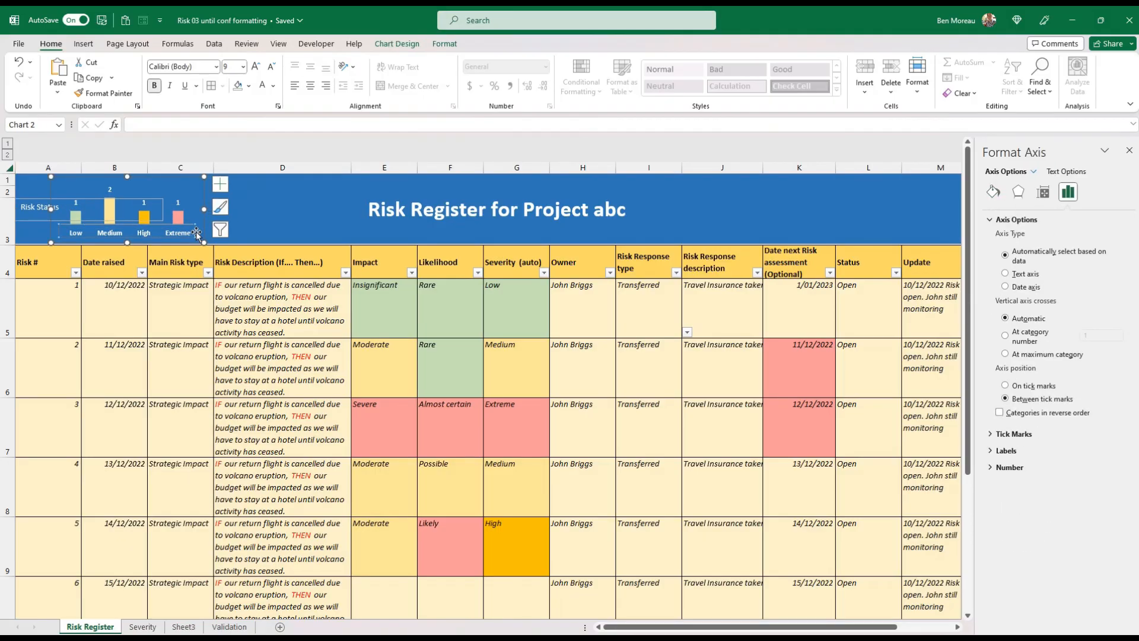
pyautogui.moveTo(213, 235); pyautogui.dragTo(233, 235)
# Remove the outline of the "Risk Status" text box
pyautogui.click(64, 221)
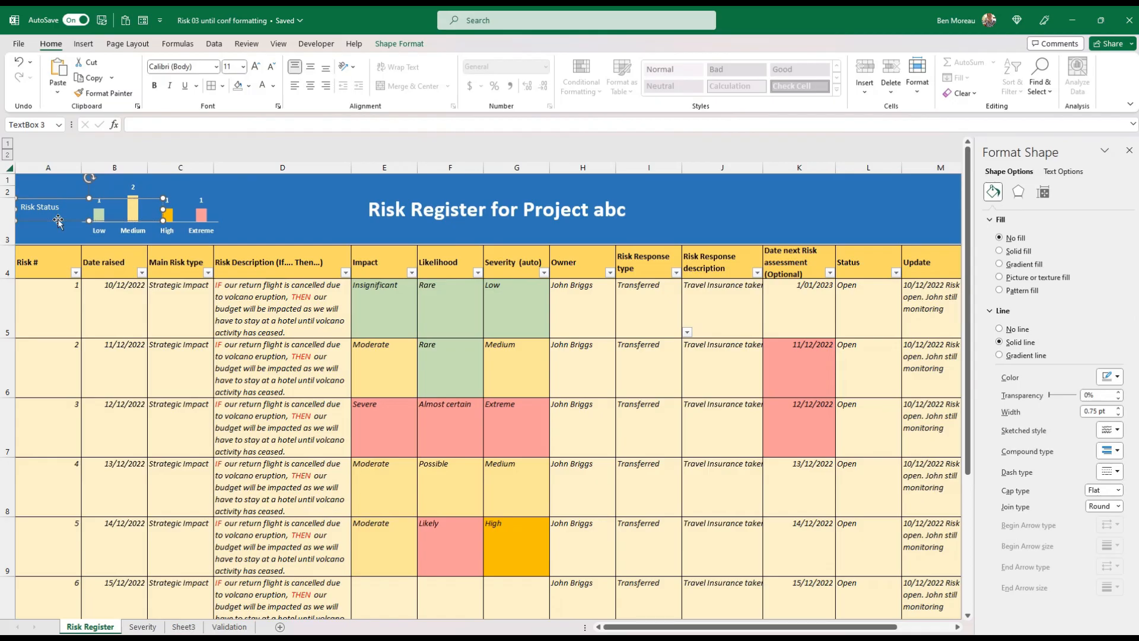
pyautogui.click(414, 46)
pyautogui.click(481, 79)
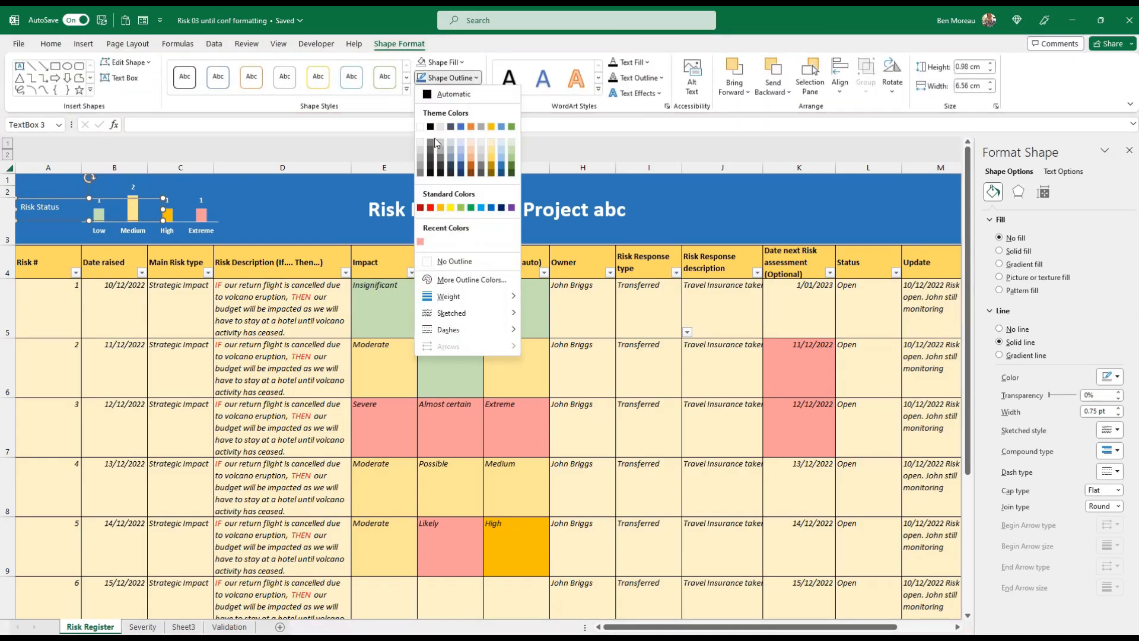
pyautogui.click(453, 262)
pyautogui.click(292, 318)
# Narrow the "Risk Status" text box to about 2.7 cm, place it just beside the chart's Low bar, and make its text bold
pyautogui.click(56, 222)
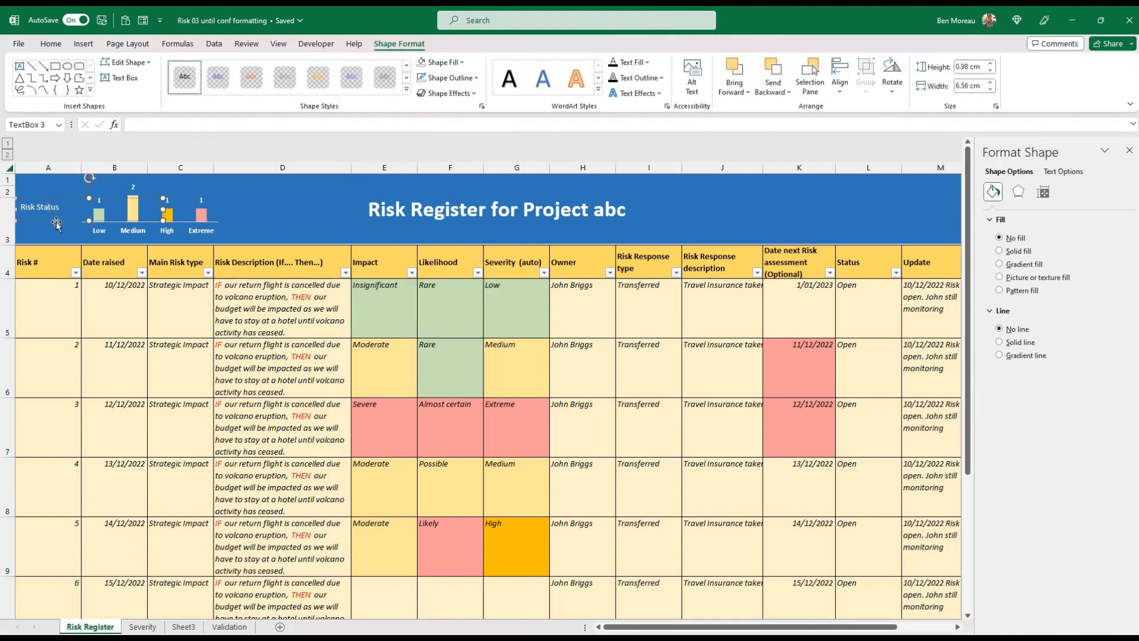
pyautogui.moveTo(164, 208); pyautogui.dragTo(86, 212)
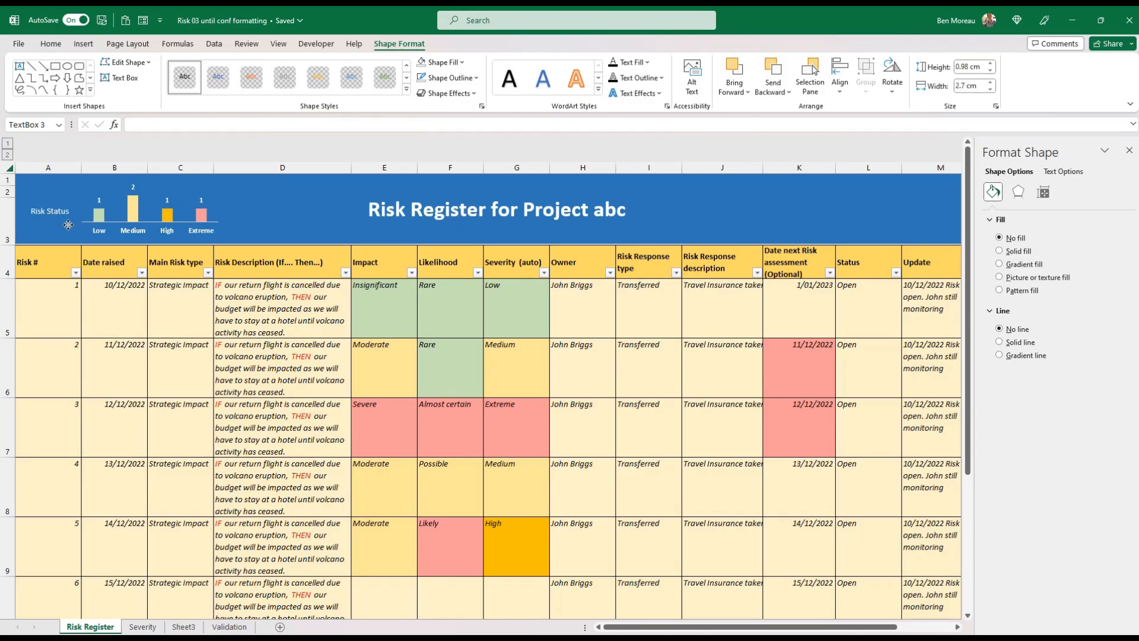
pyautogui.click(51, 44)
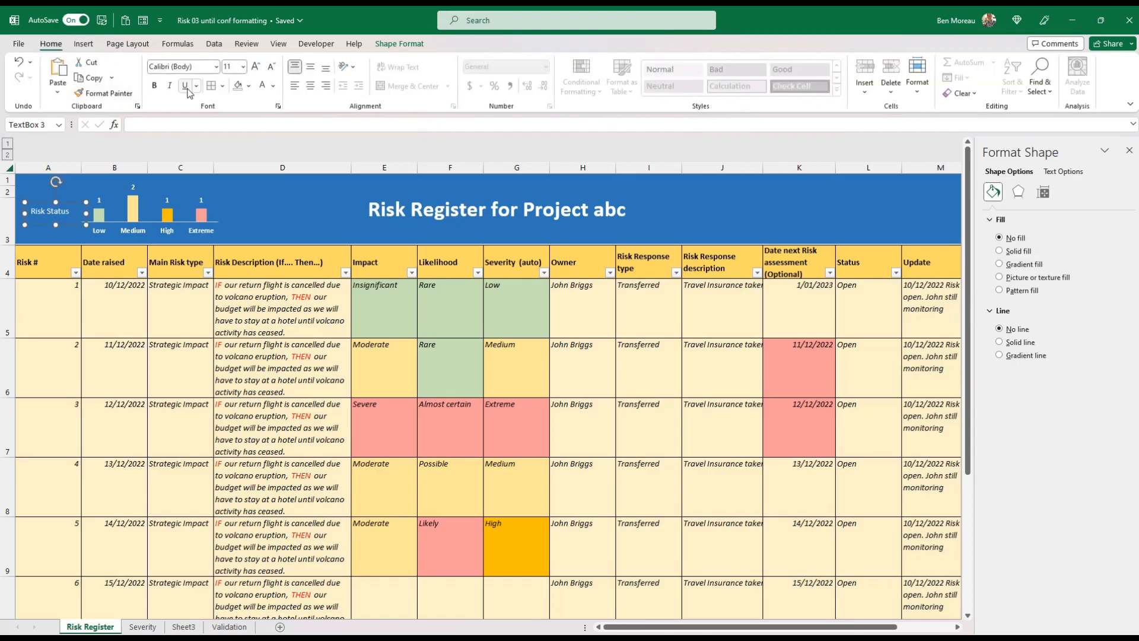
pyautogui.click(155, 86)
pyautogui.click(233, 205)
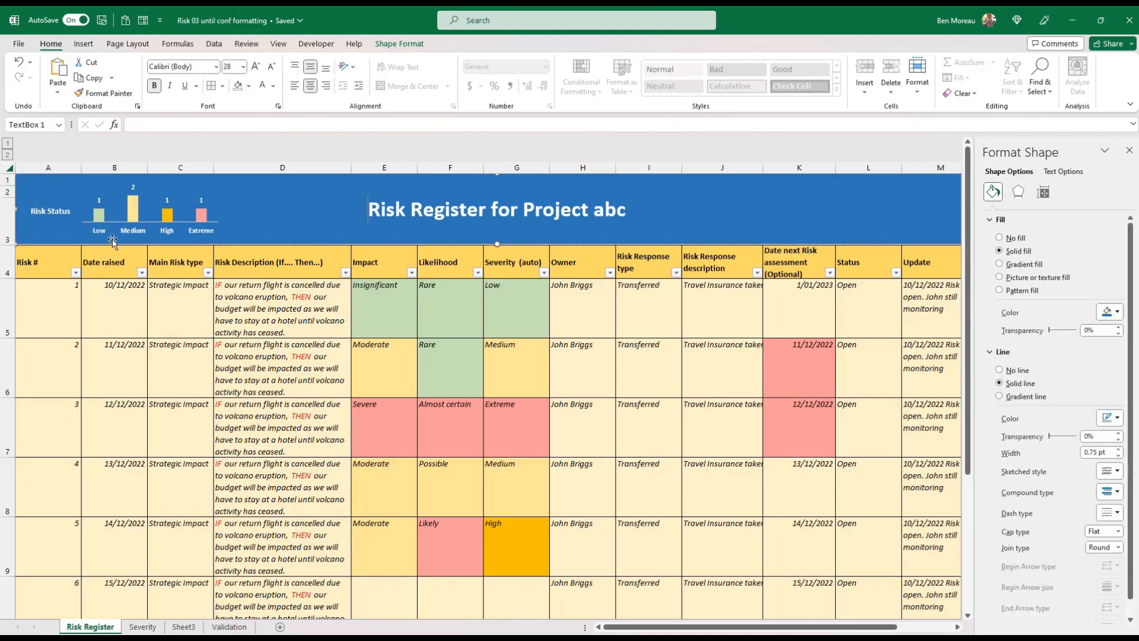
# Increase the height of row 3 and stretch the blue title banner and its chart downward to fill the added space
pyautogui.moveTo(6, 244); pyautogui.dragTo(6, 263)
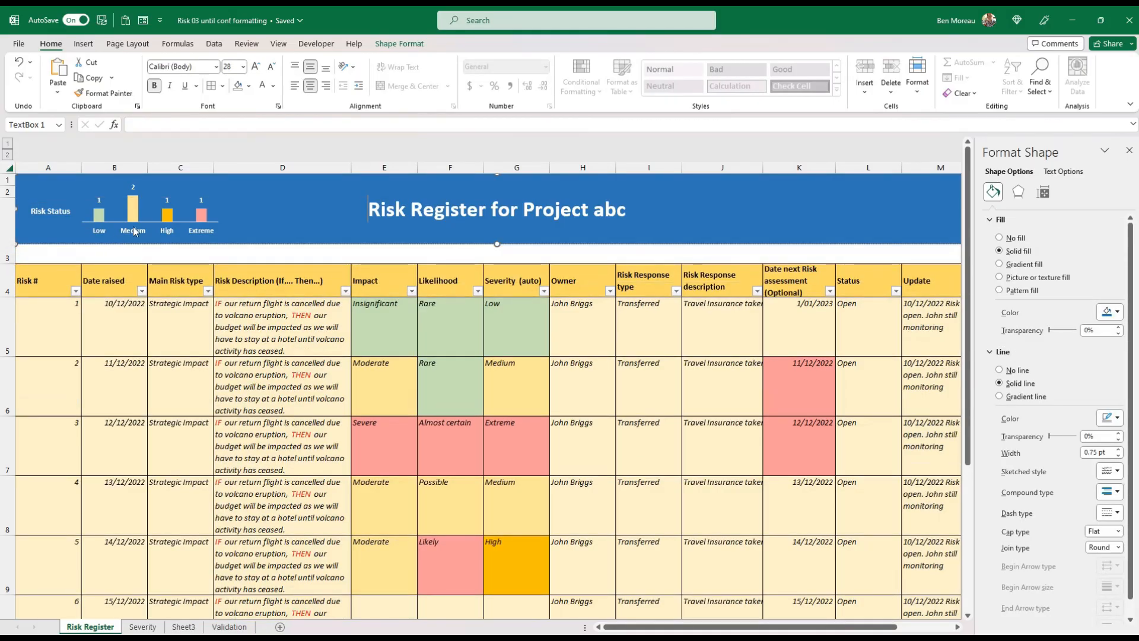
pyautogui.moveTo(497, 244); pyautogui.dragTo(501, 265)
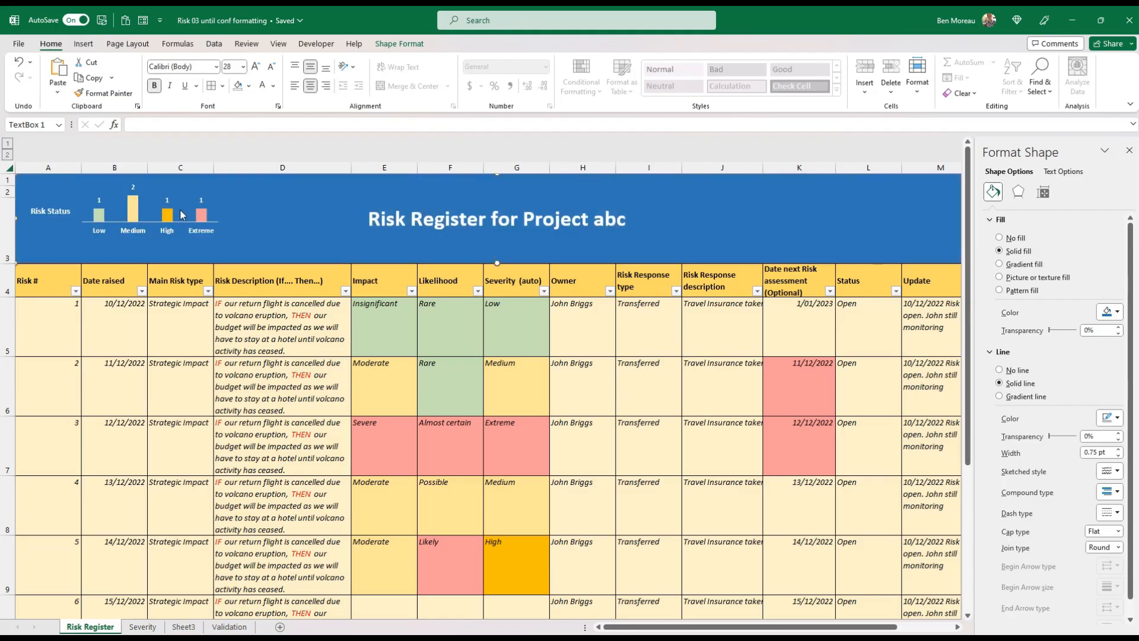
pyautogui.click(181, 220)
pyautogui.moveTo(151, 242); pyautogui.dragTo(152, 262)
pyautogui.click(182, 316)
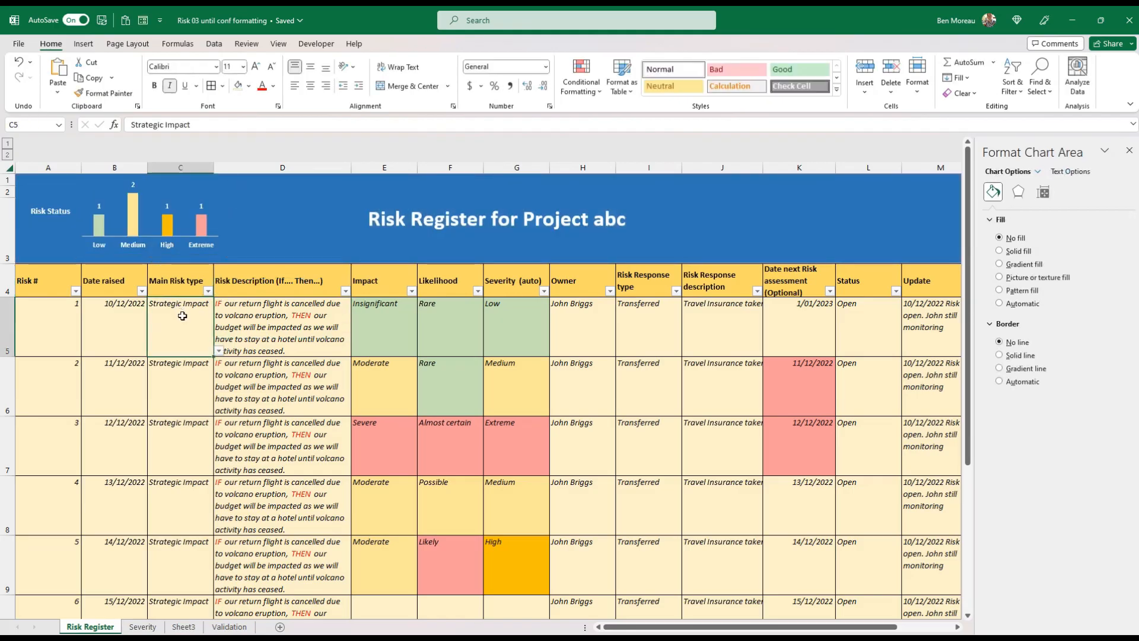
# Try the chart's updating by changing the Impact of risk 1 to Severe and finally to Moderate
pyautogui.click(365, 333)
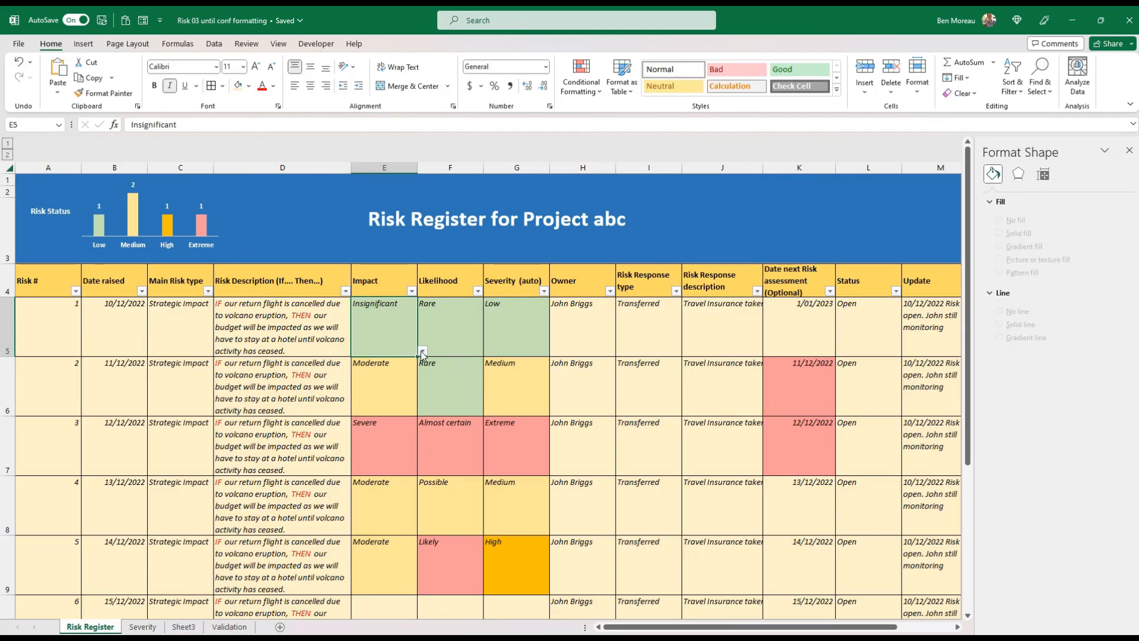
pyautogui.click(422, 352)
pyautogui.click(412, 392)
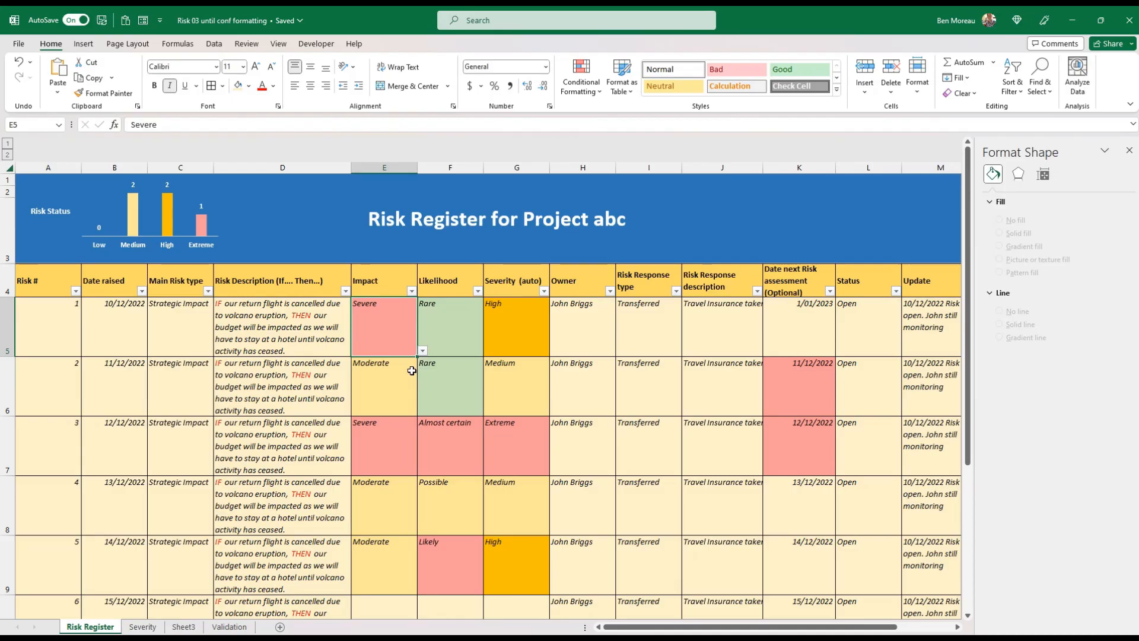
pyautogui.click(422, 350)
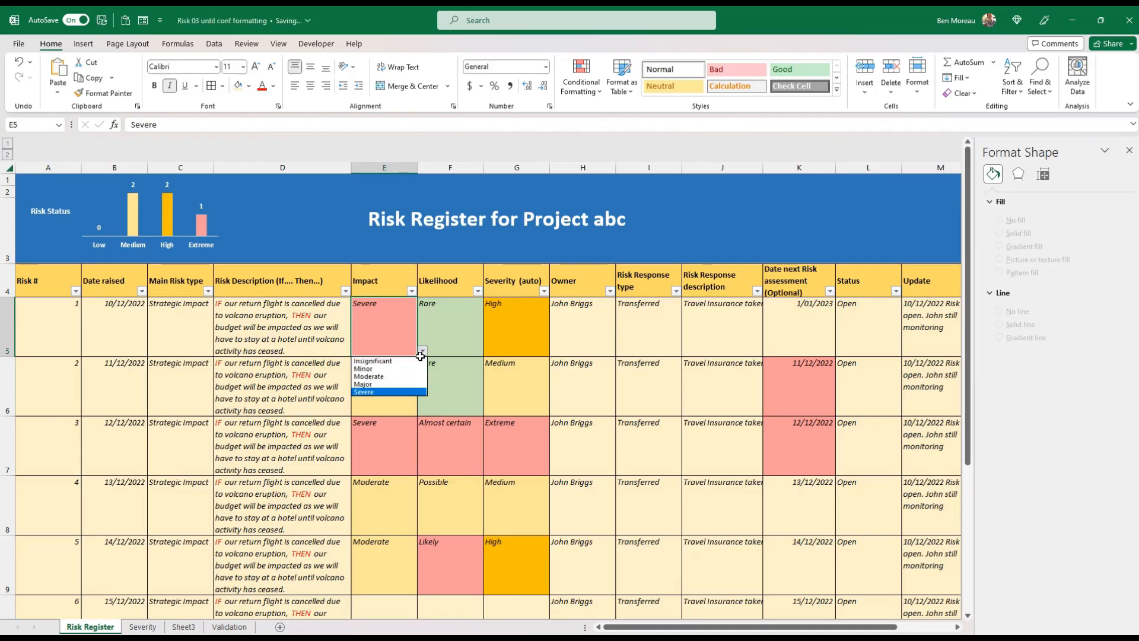
pyautogui.click(410, 378)
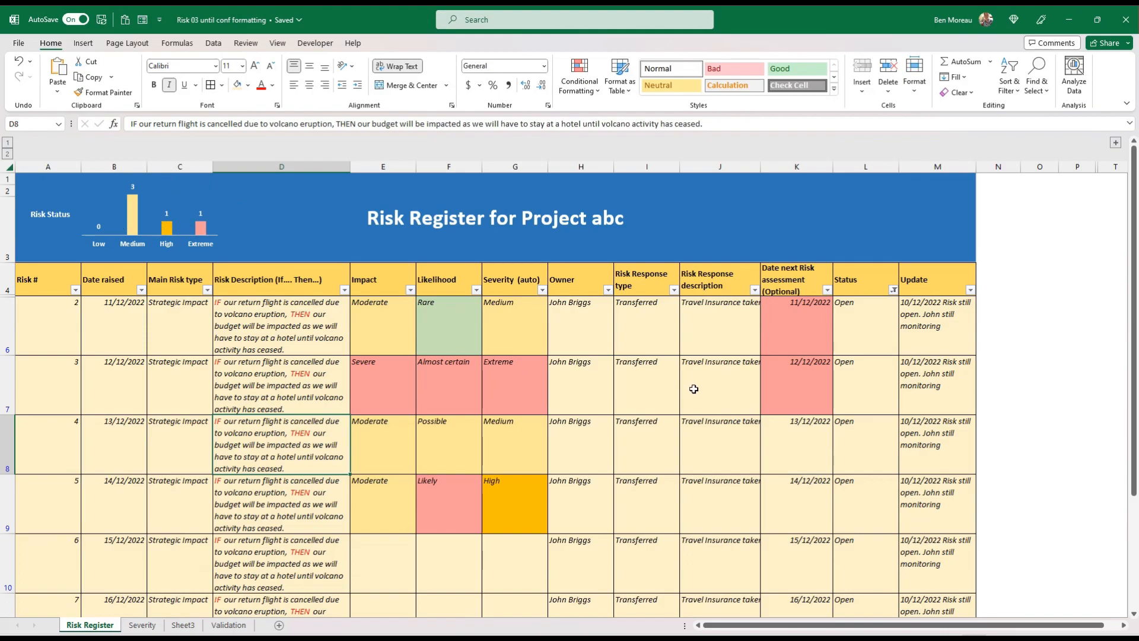
# Filter the Status column to show both Closed and Open risks
pyautogui.click(872, 345)
pyautogui.click(893, 289)
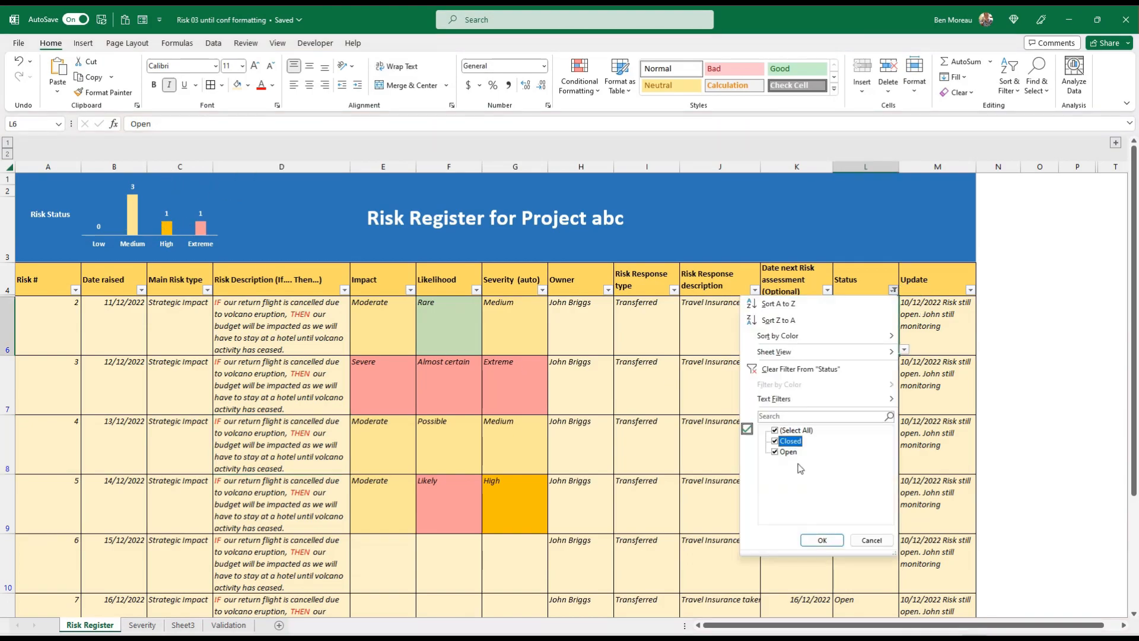
pyautogui.click(823, 539)
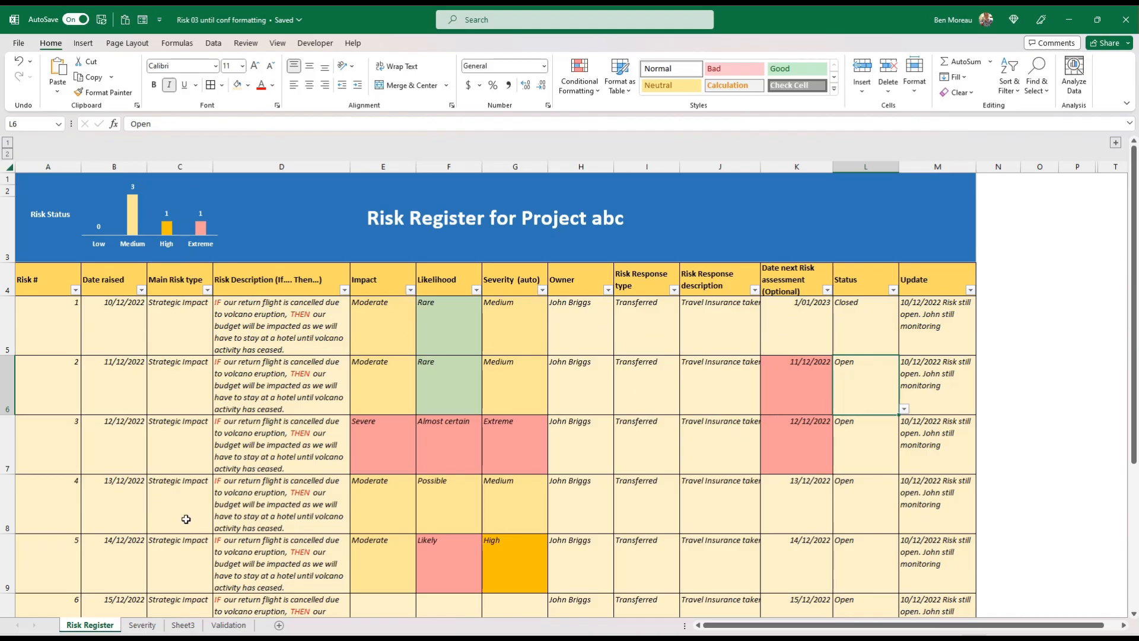
# Examine the COUNTIF formula that counts the Low risks in cell O30 of the Severity sheet
pyautogui.click(142, 628)
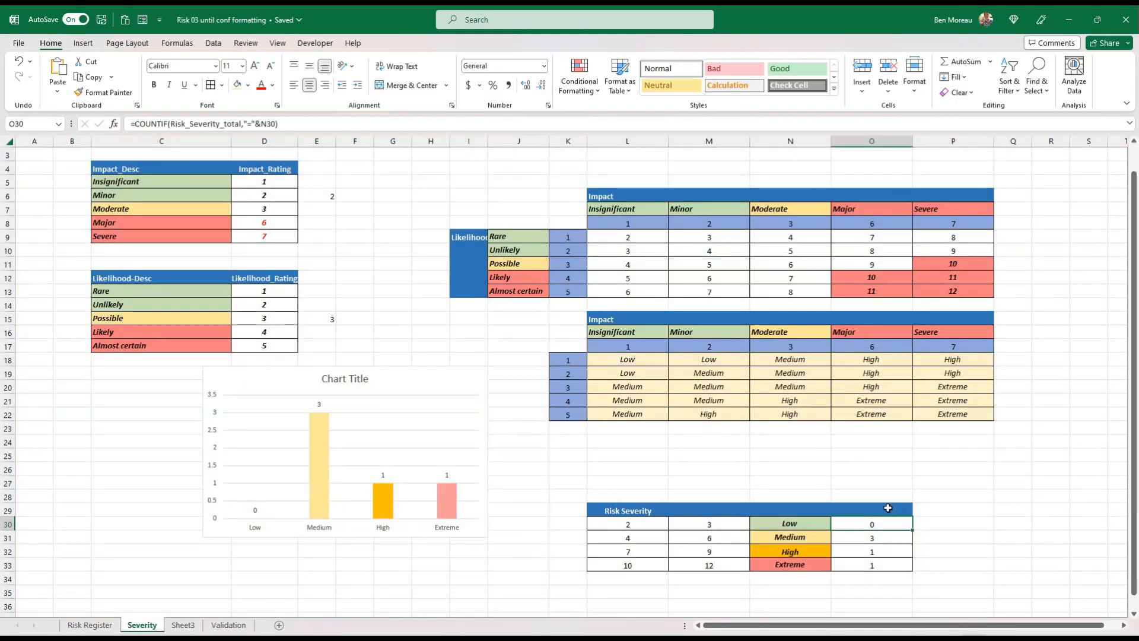
pyautogui.click(170, 121)
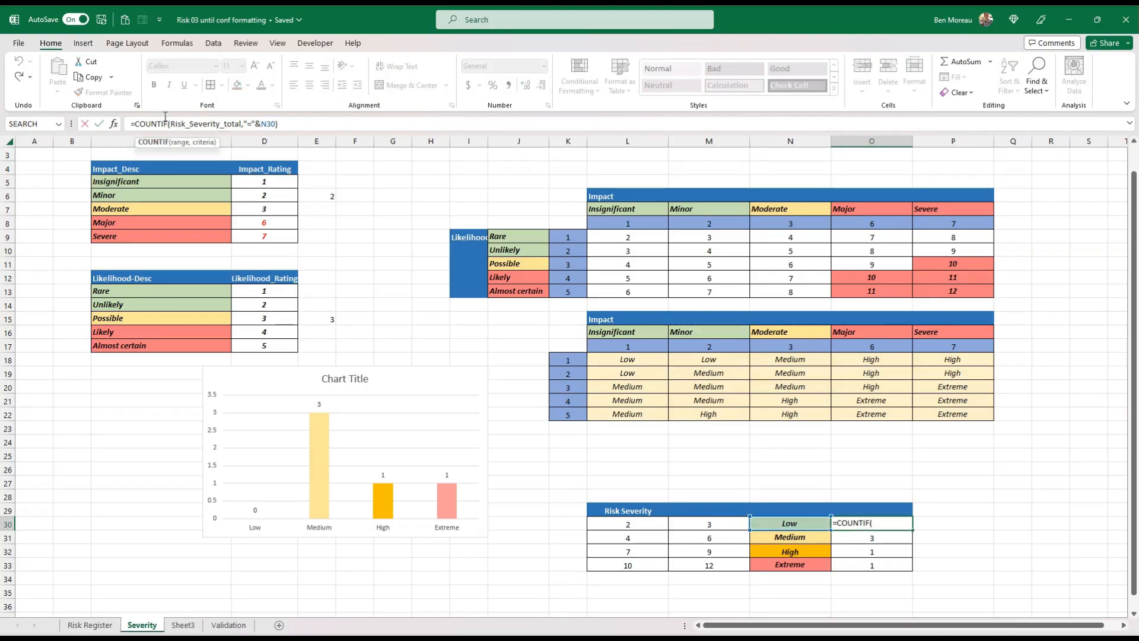
pyautogui.click(791, 454)
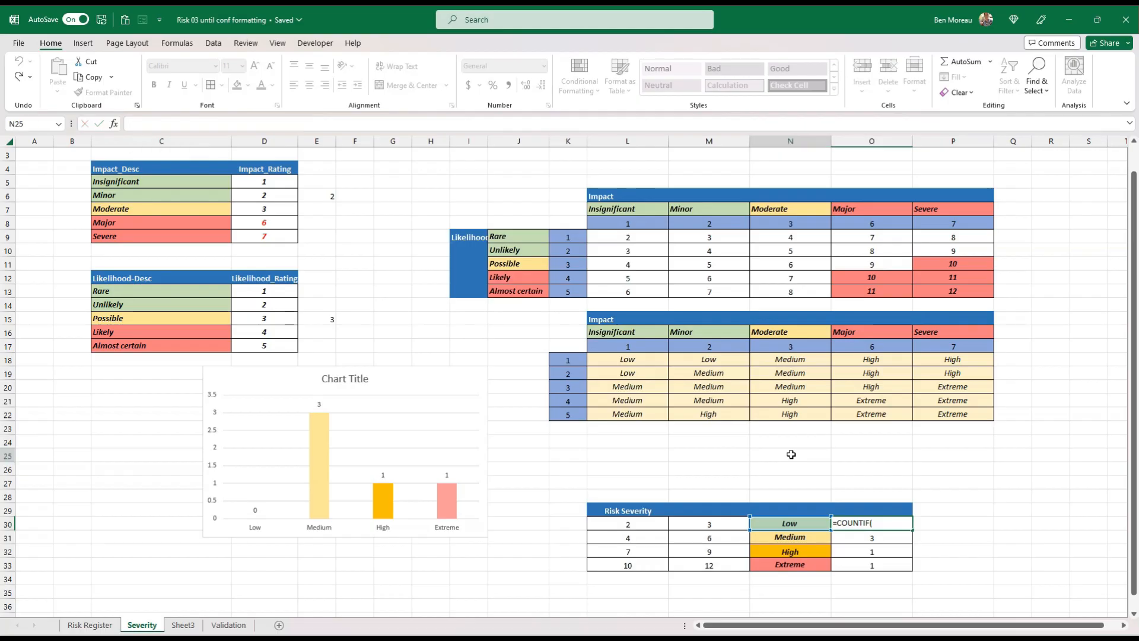
# Name the Status cells L5:L15 on the Risk Register sheet "Risk_Status"
pyautogui.click(90, 624)
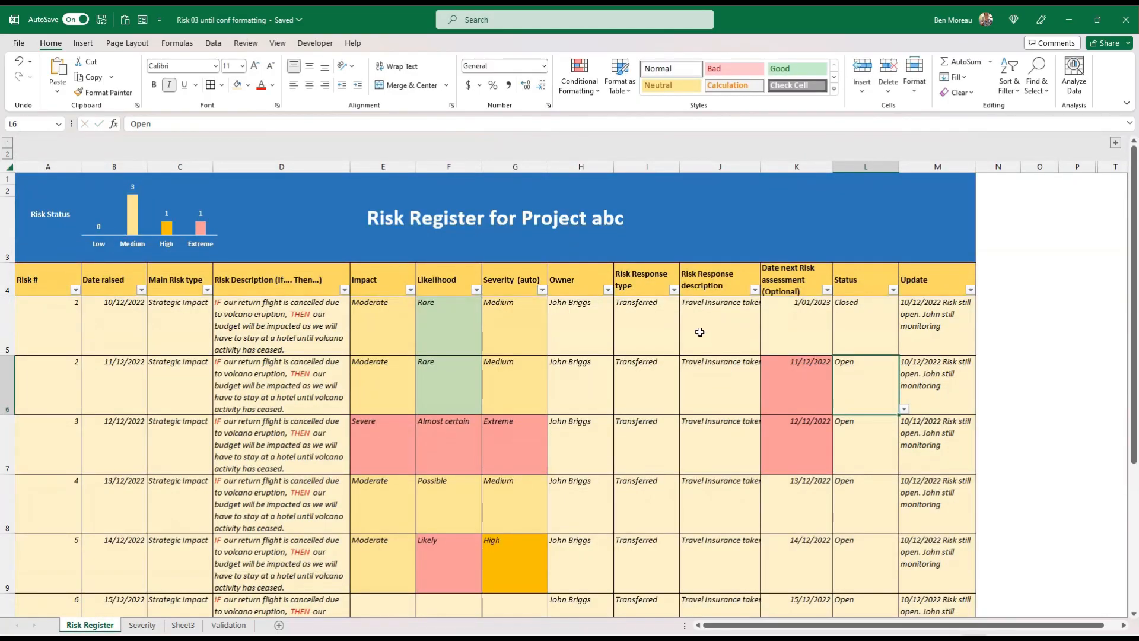
pyautogui.moveTo(856, 341); pyautogui.dragTo(862, 609)
pyautogui.moveTo(862, 580); pyautogui.dragTo(860, 572)
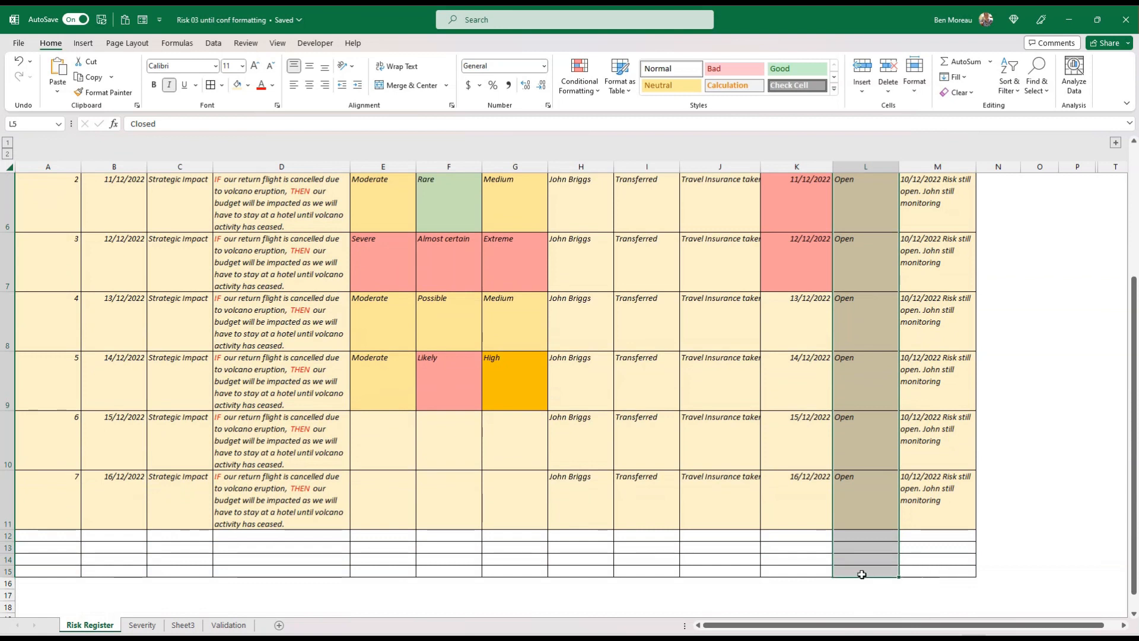
pyautogui.click(43, 122)
pyautogui.write('Risk_Status')
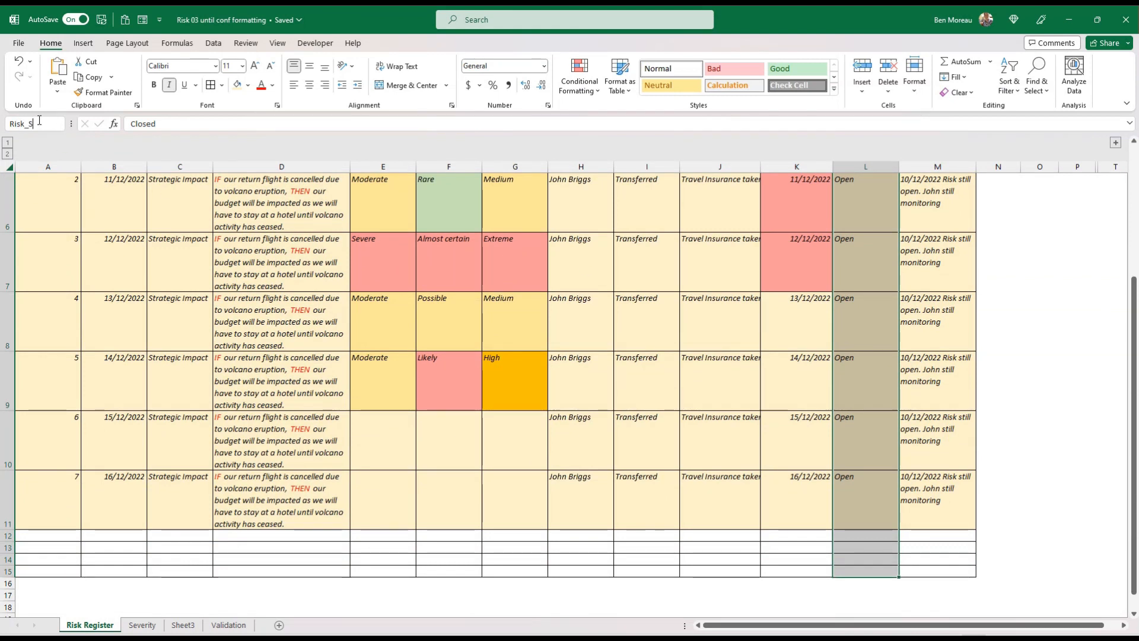
pyautogui.press('Return')
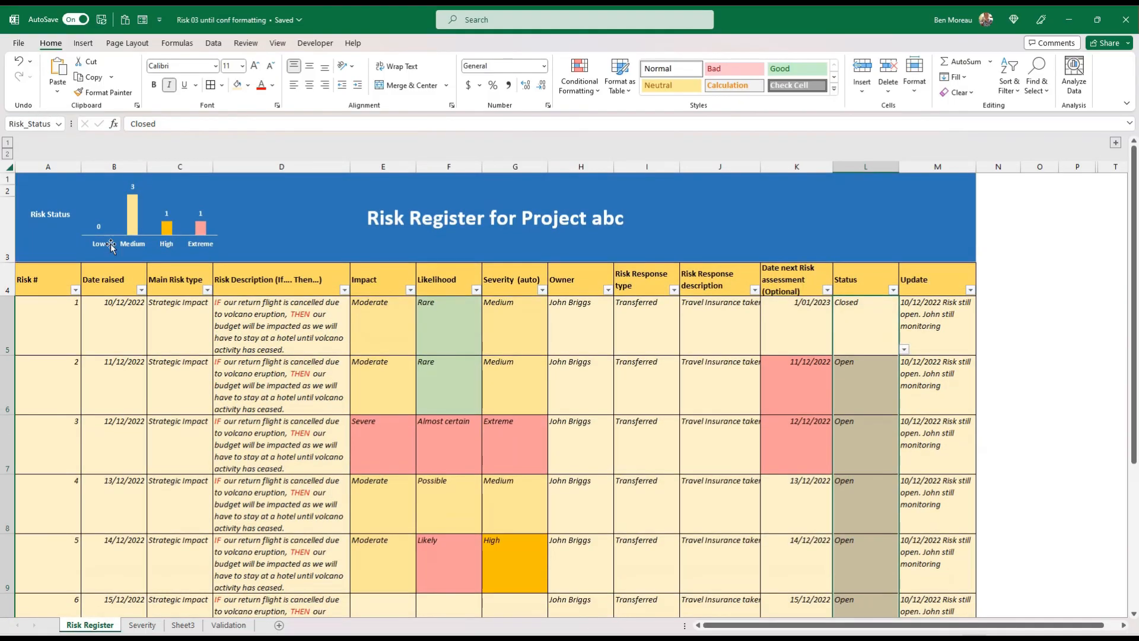
pyautogui.click(184, 325)
# Change the COUNTIF function that counts the Low risks in cell O30 of the Severity sheet to COUNTIFS
pyautogui.click(138, 623)
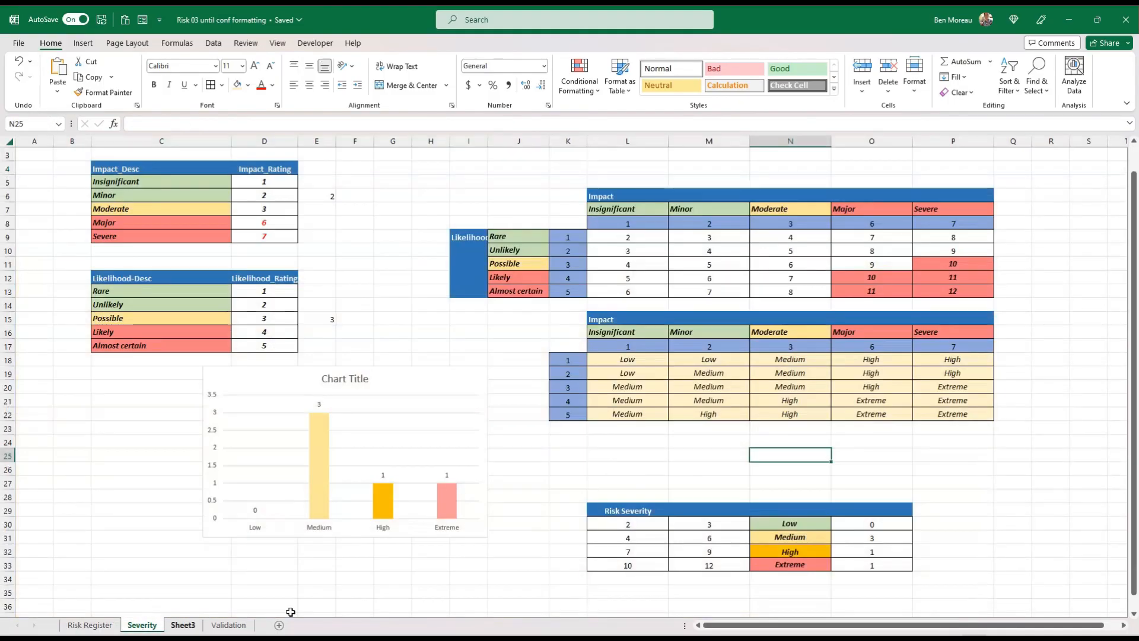
pyautogui.click(858, 525)
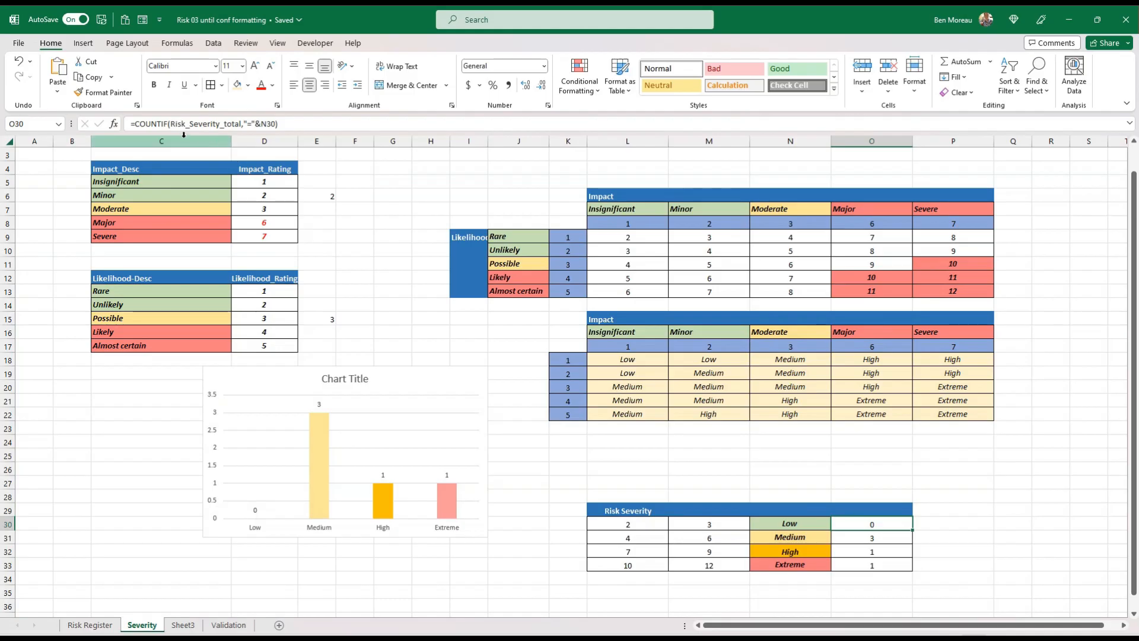
pyautogui.click(168, 124)
pyautogui.click(169, 123)
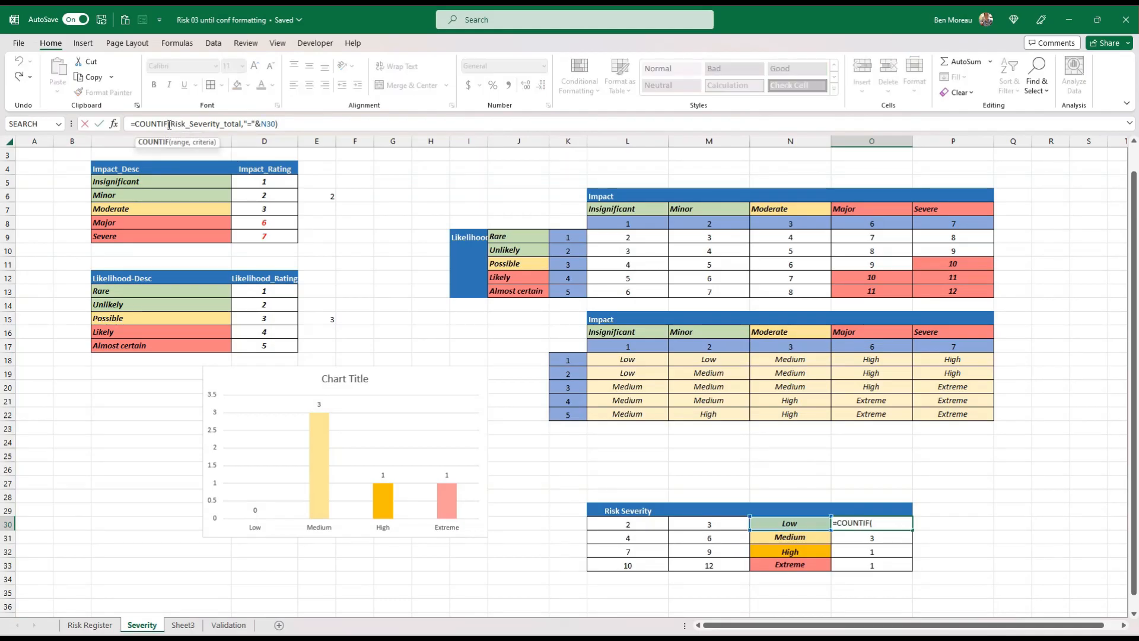
pyautogui.write('S')
pyautogui.click(113, 123)
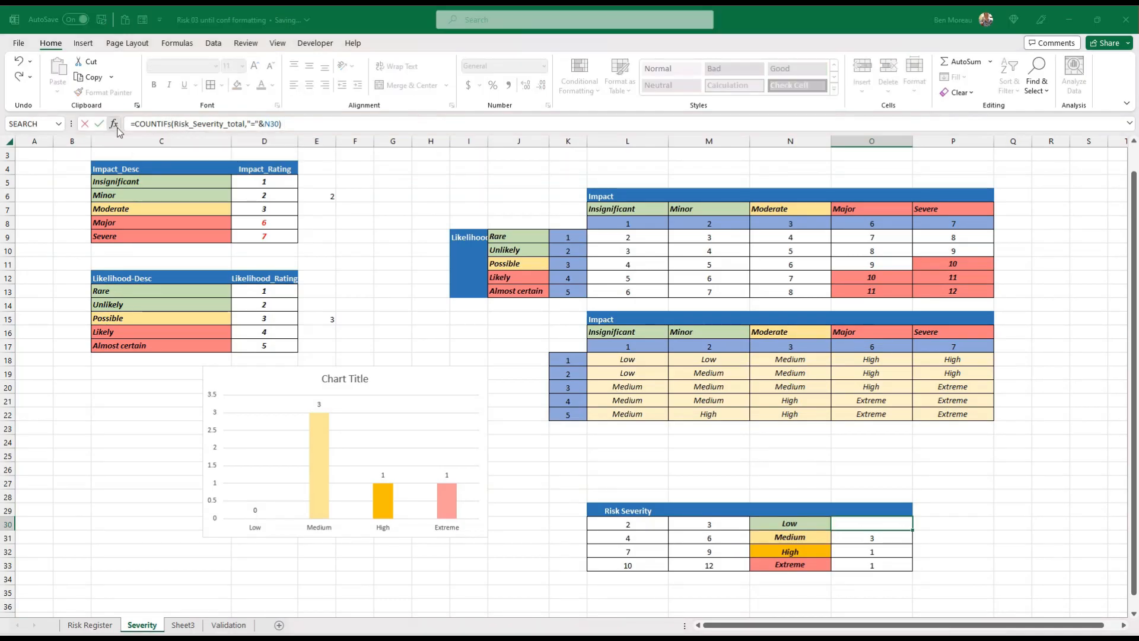
# Add Risk_Status with the criterion "=open" to the COUNTIFS formula in O30 and copy the formula down to O33
pyautogui.click(492, 192)
pyautogui.click(489, 205)
pyautogui.write('Ri')
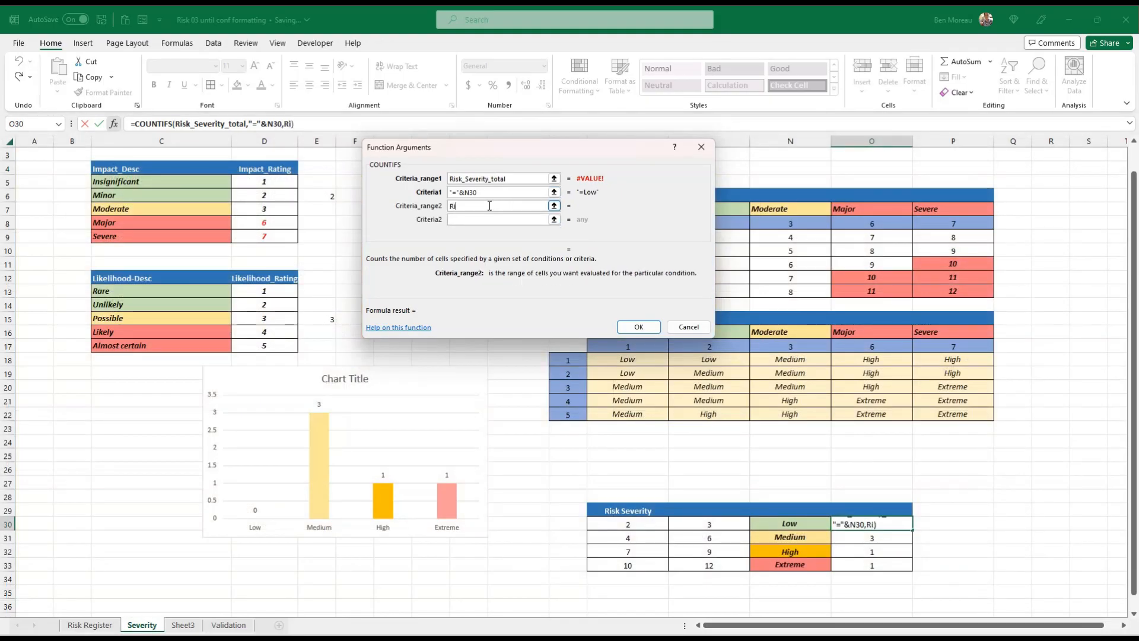
pyautogui.write('sk_Status')
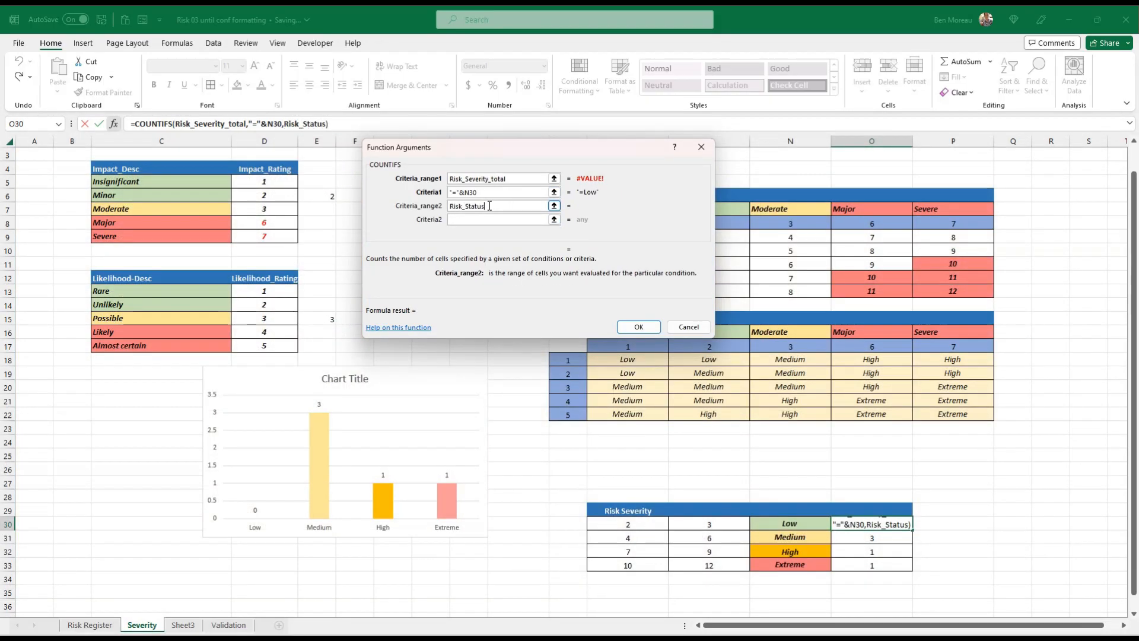
pyautogui.click(499, 219)
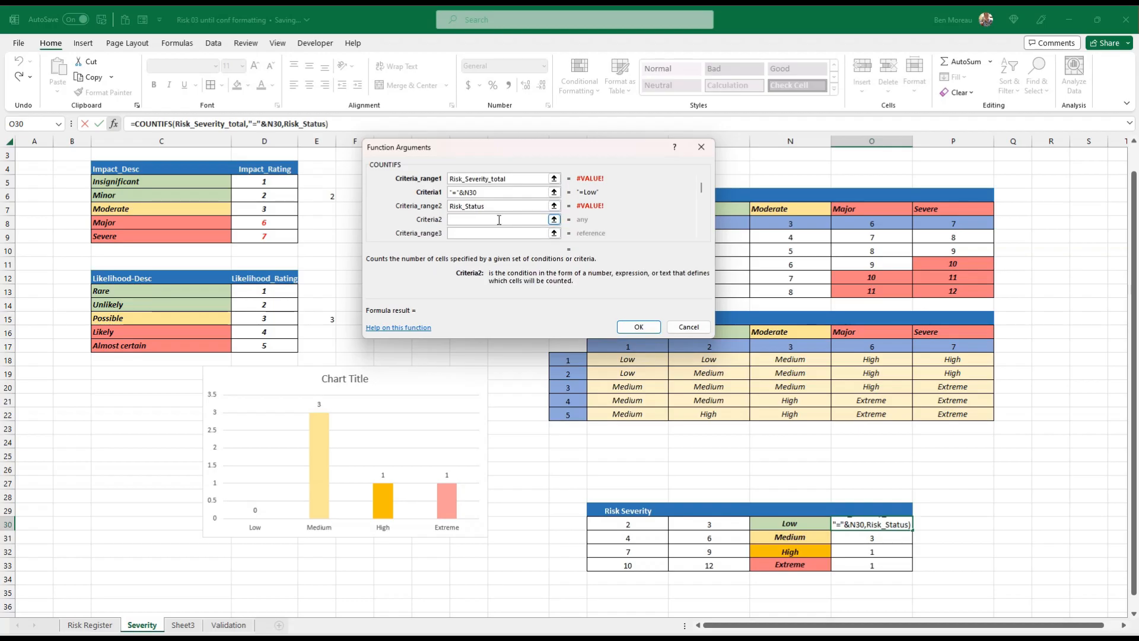
pyautogui.write('"=')
pyautogui.press('BackSpace')
pyautogui.press('BackSpace')
pyautogui.write('"=')
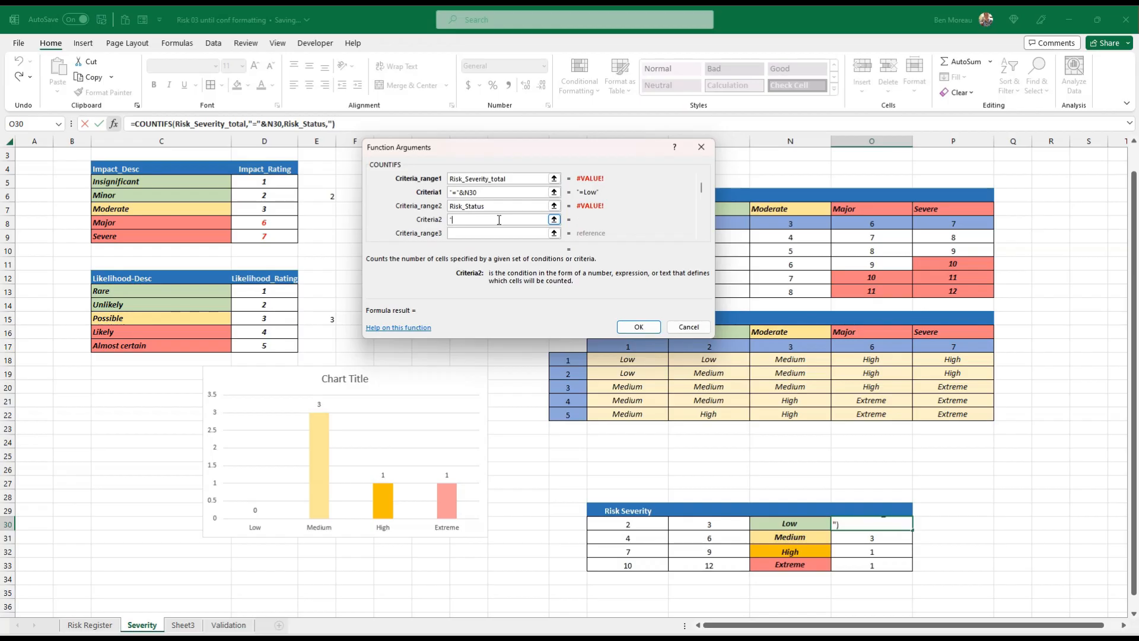
pyautogui.press('BackSpace')
pyautogui.press('BackSpace')
pyautogui.write('"=open"')
pyautogui.press('Return')
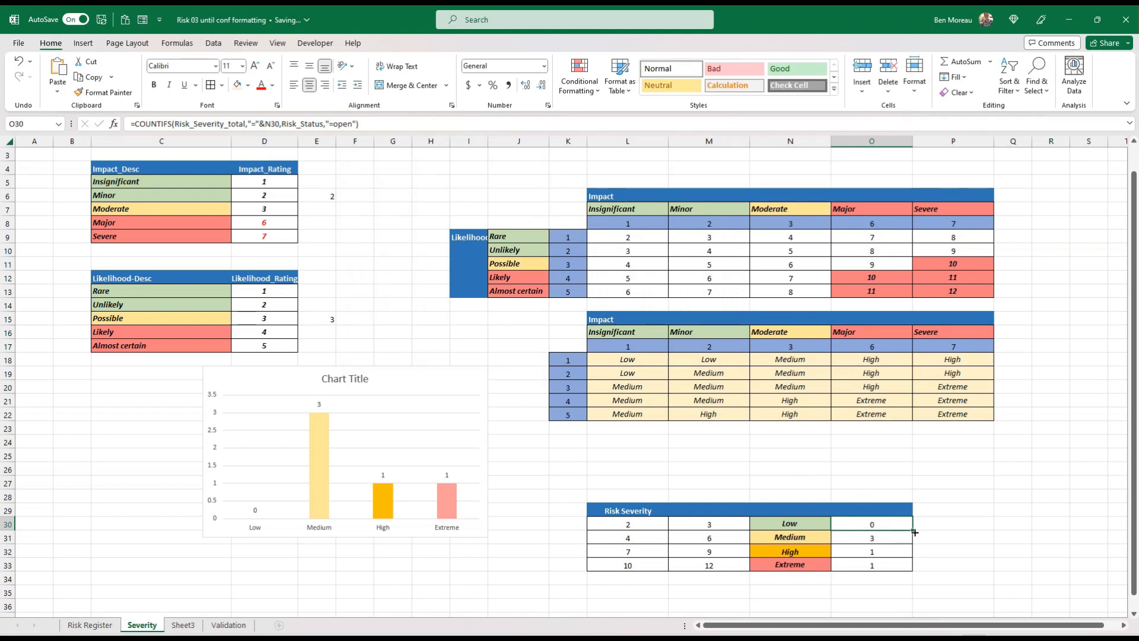
pyautogui.moveTo(913, 538); pyautogui.dragTo(913, 569)
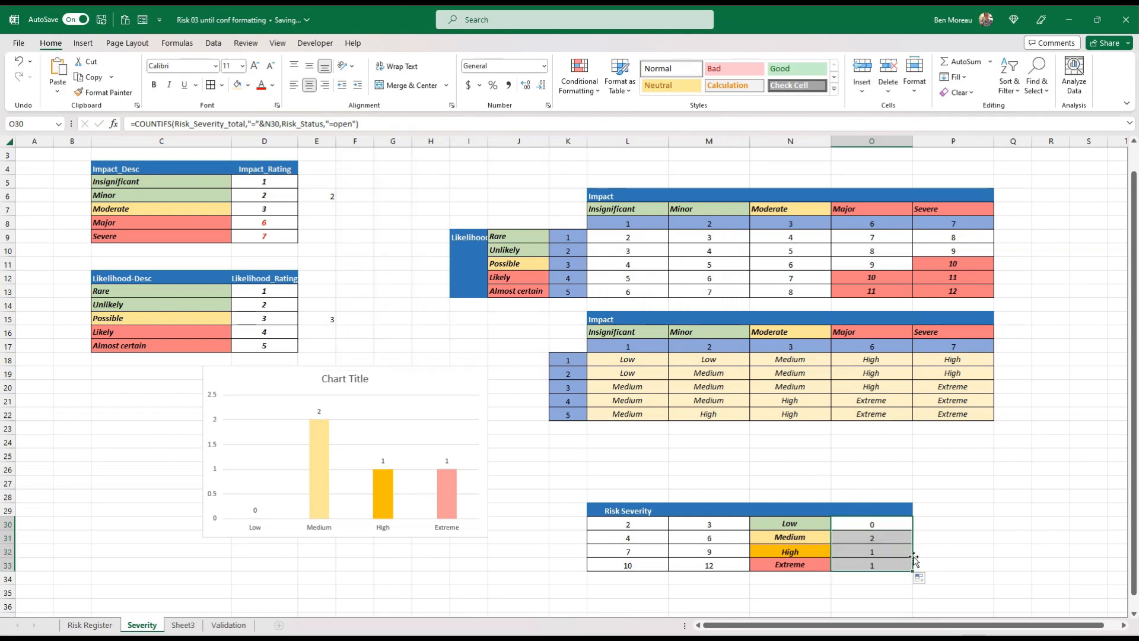
# Set the Status of risk 1 on the Risk Register sheet to Open
pyautogui.click(89, 625)
pyautogui.scroll(2, 779, 340)
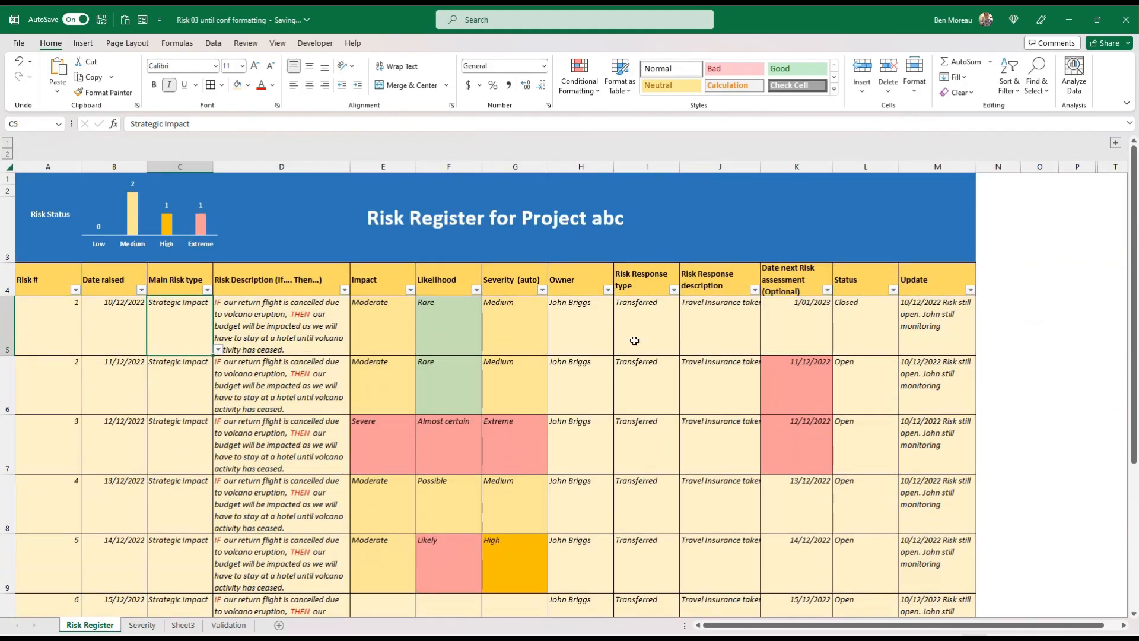
pyautogui.click(854, 333)
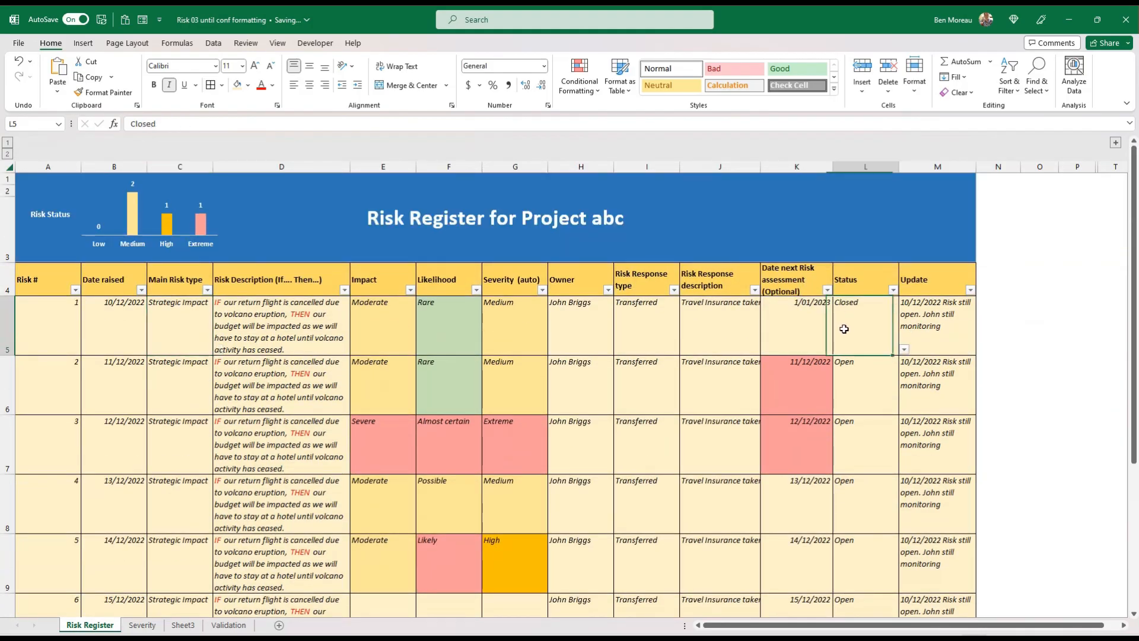
pyautogui.click(908, 350)
pyautogui.click(893, 350)
pyautogui.click(903, 349)
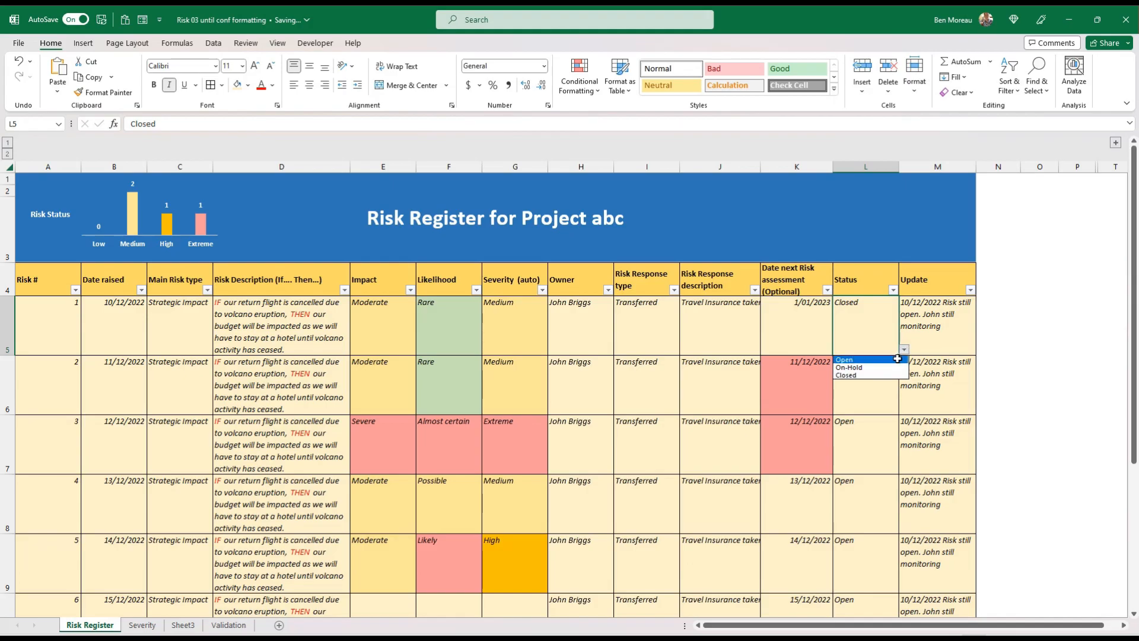
pyautogui.click(896, 359)
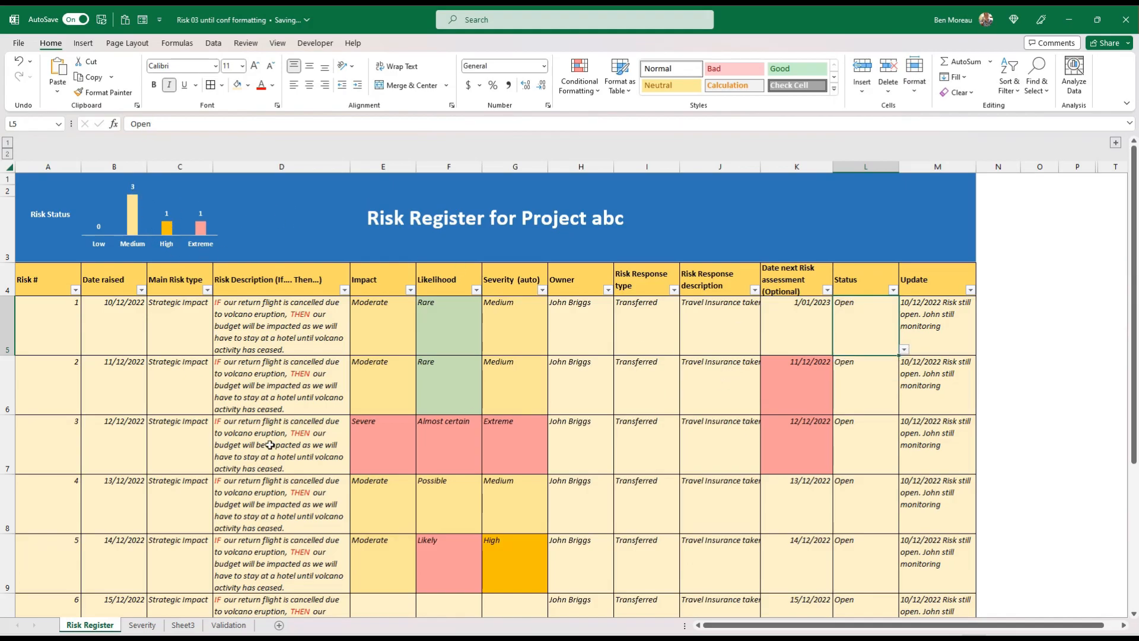
# Examine the severity counts in O30:O33 of the Severity sheet and return to the Risk Register sheet
pyautogui.click(146, 624)
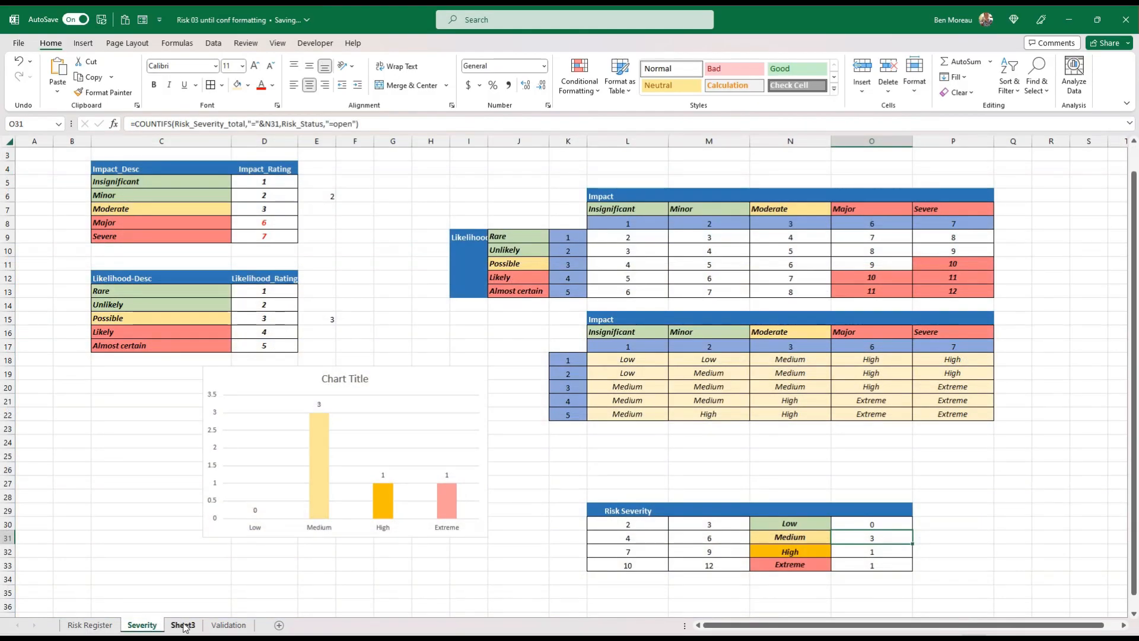
pyautogui.moveTo(854, 524); pyautogui.dragTo(859, 564)
pyautogui.click(90, 624)
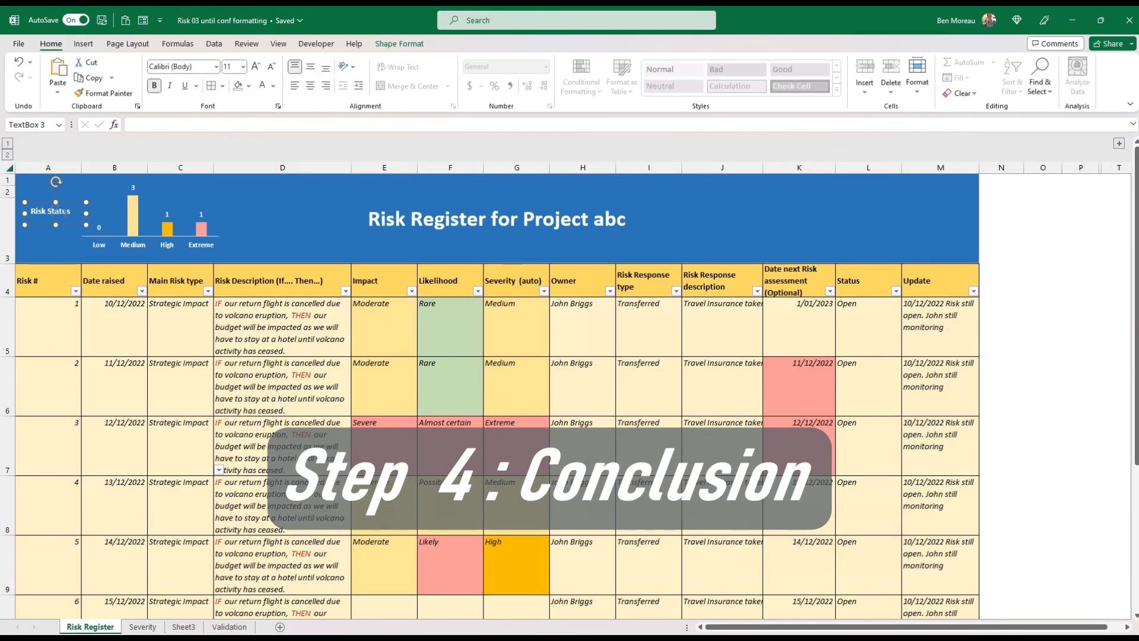
# Nudge the Risk Status text box slightly lower in the title banner
pyautogui.click(70, 229)
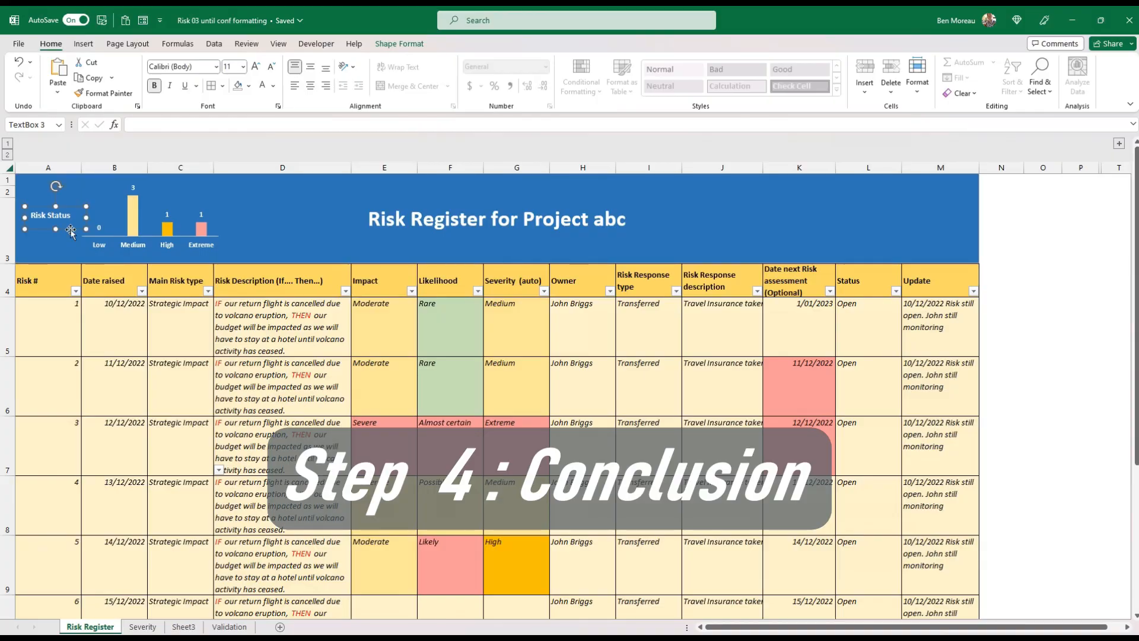
pyautogui.click(403, 372)
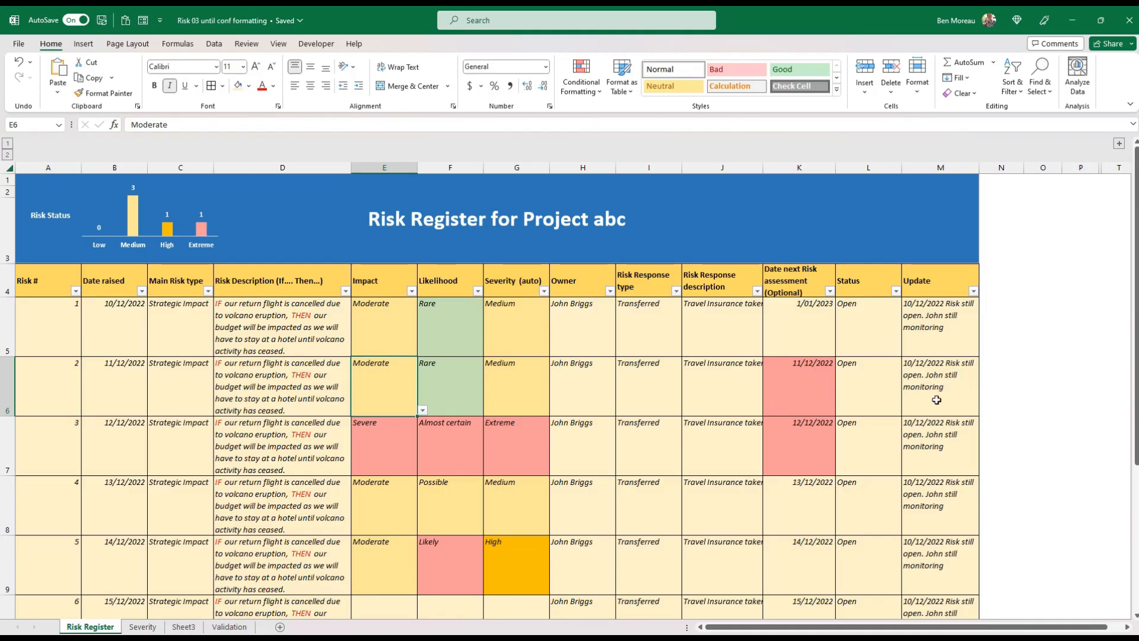
# Set the Status of risk 1 to Closed and filter the Status column to show only Open risks
pyautogui.click(868, 336)
pyautogui.click(908, 350)
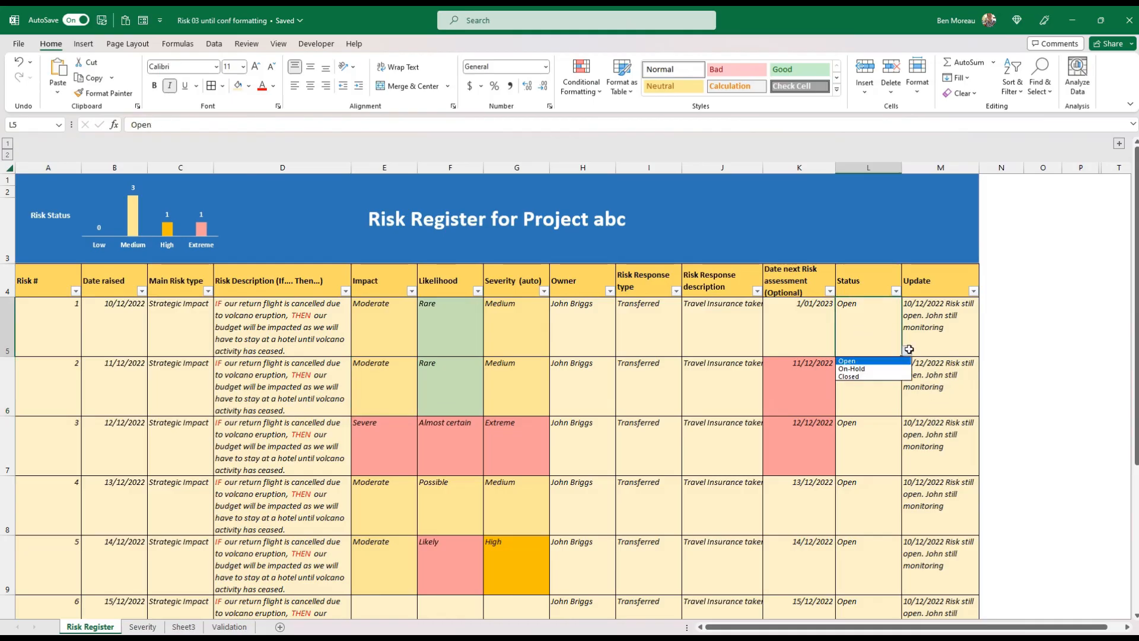
pyautogui.click(882, 376)
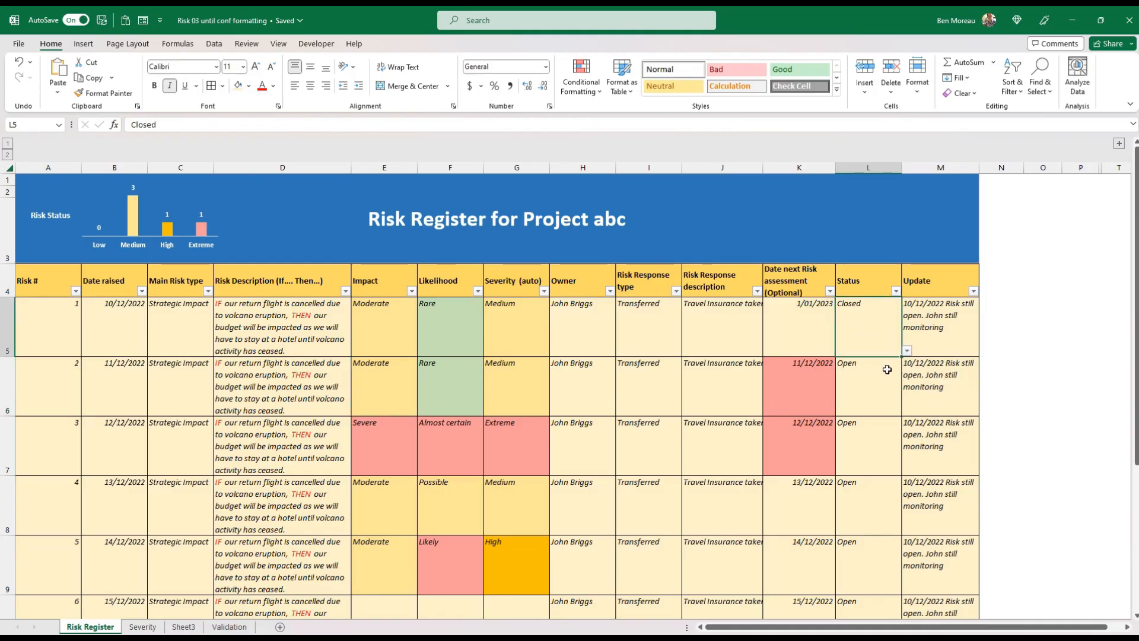
pyautogui.click(896, 291)
pyautogui.click(786, 443)
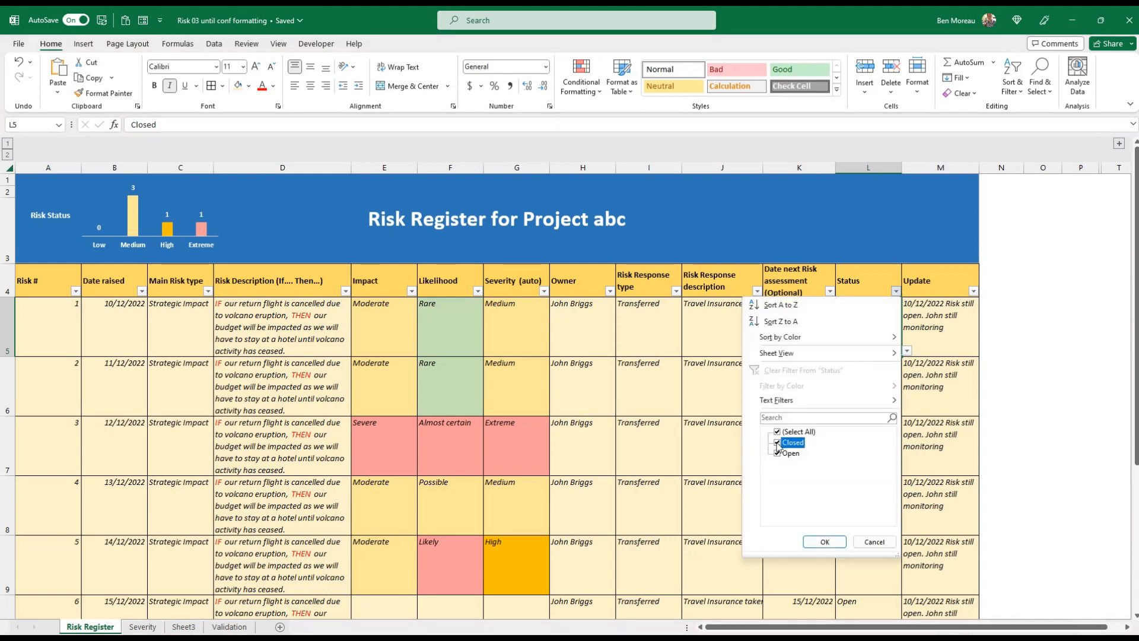
pyautogui.click(825, 541)
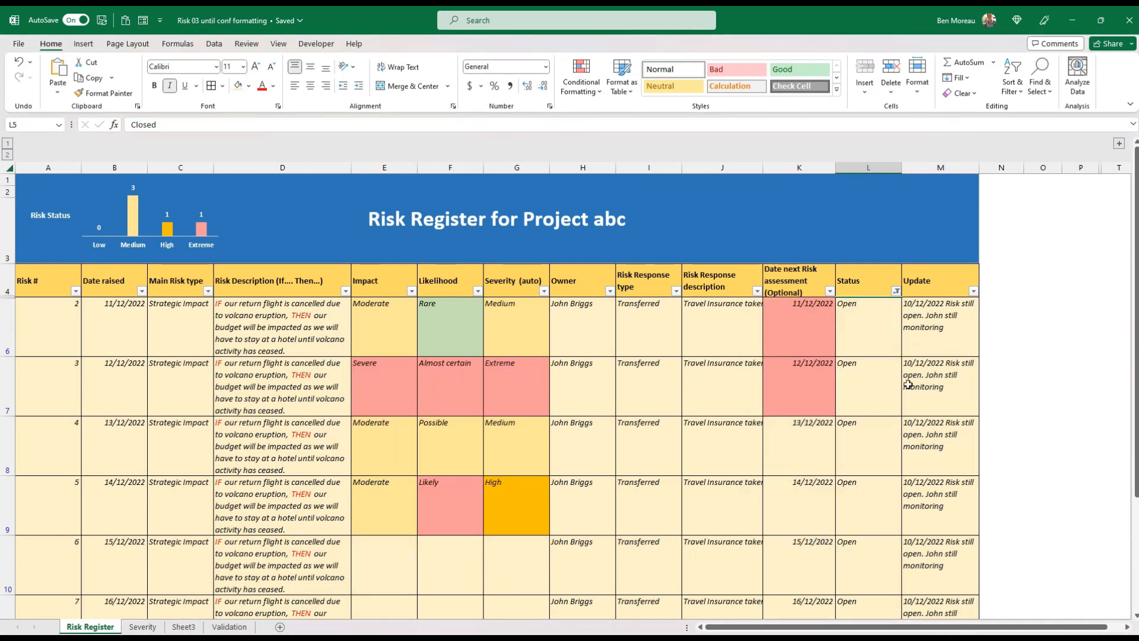
# Check the severity counts and their chart on the Severity sheet
pyautogui.click(877, 478)
pyautogui.hotkey('ctrl', 'pagedown')
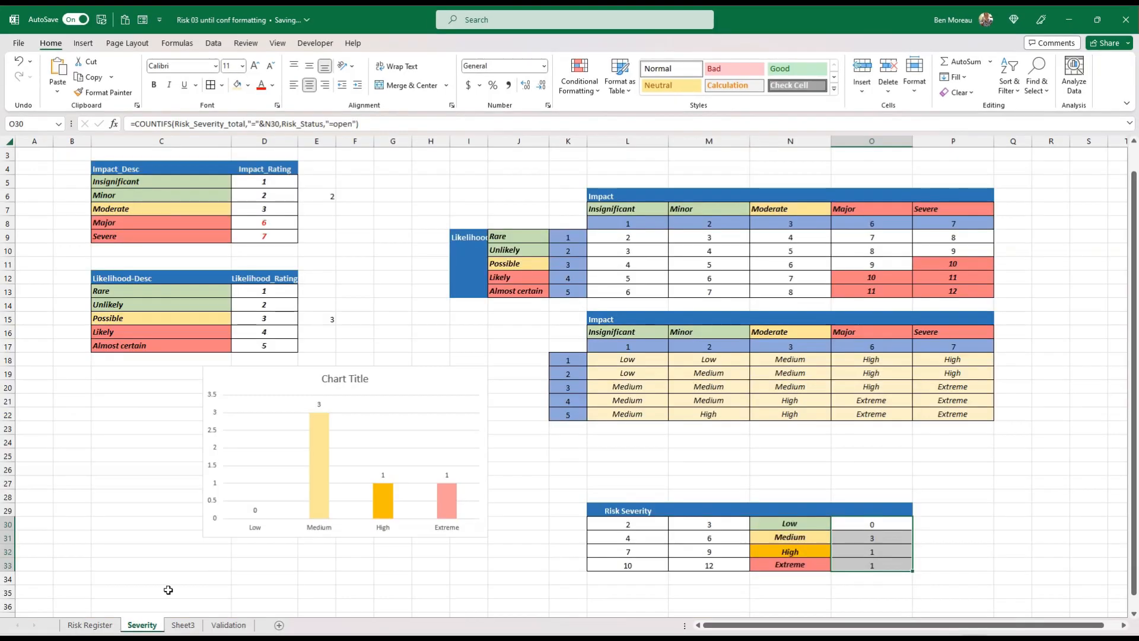